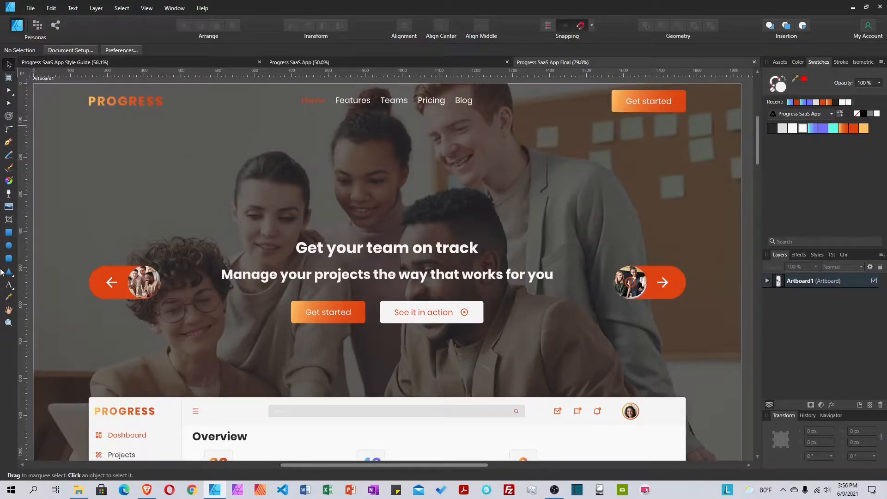
# Examine the hero section and the project dashboard mockup on the Progress SaaS App Final artboard
pyautogui.scroll(-2, 134, 326)
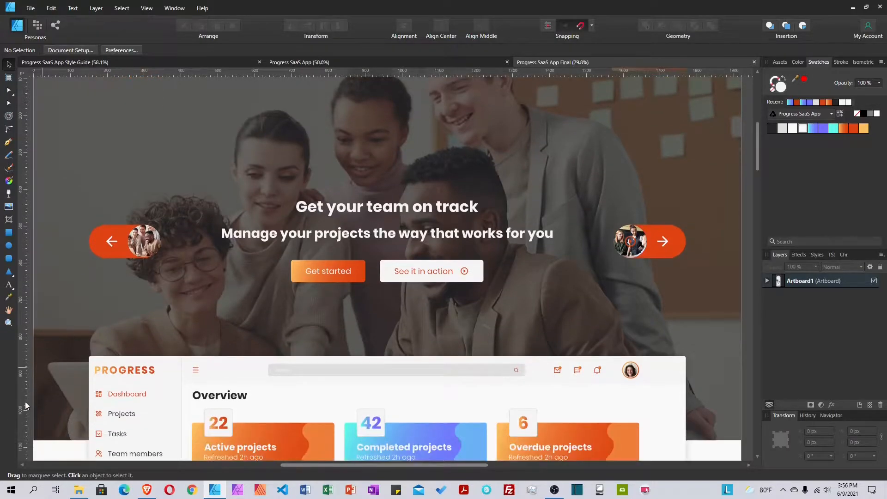
pyautogui.scroll(3, 676, 157)
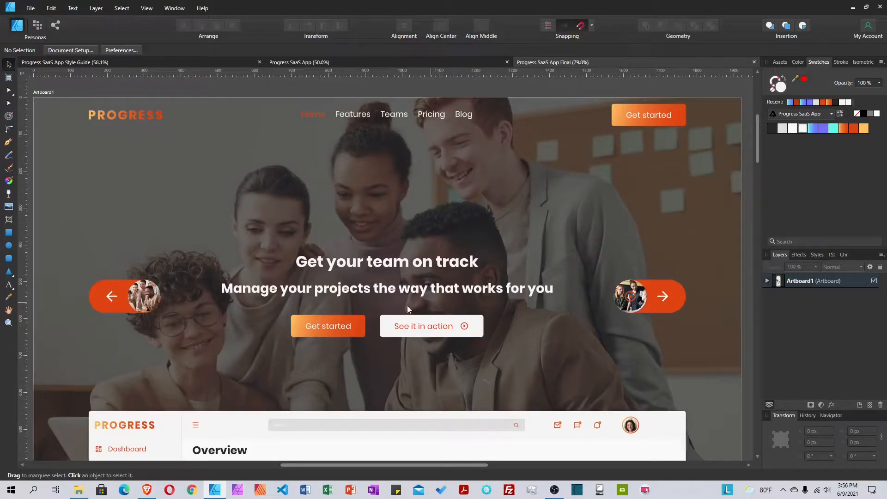
pyautogui.scroll(-5, 553, 277)
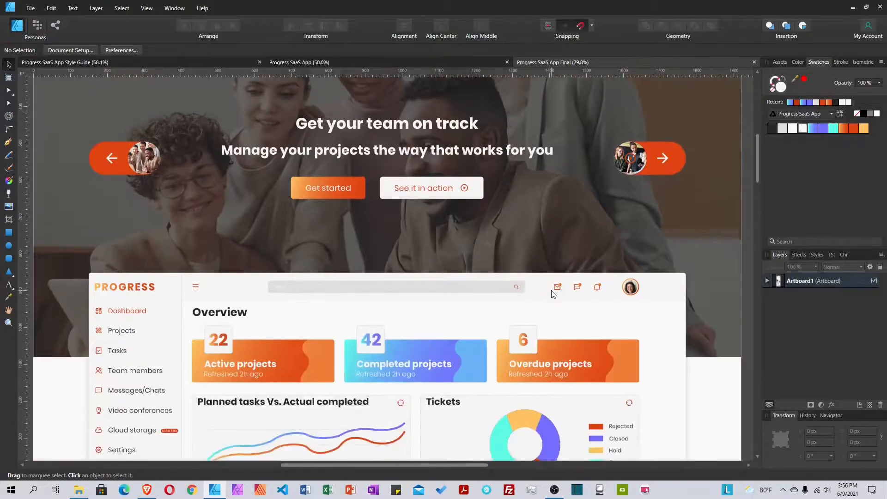
pyautogui.scroll(-1, 552, 290)
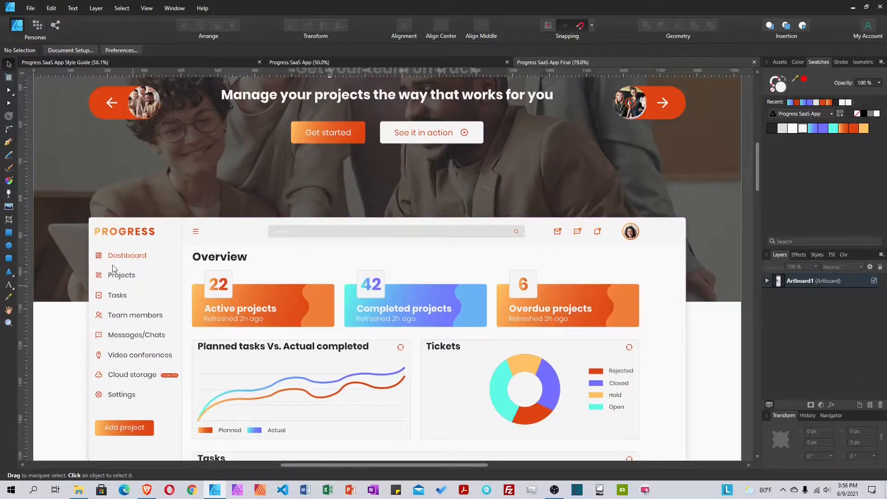
pyautogui.scroll(-2, 528, 279)
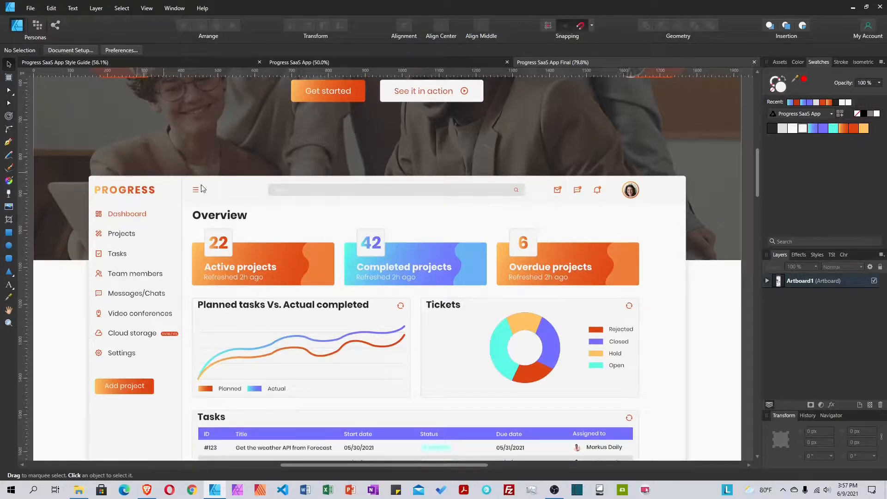
pyautogui.scroll(-3, 484, 283)
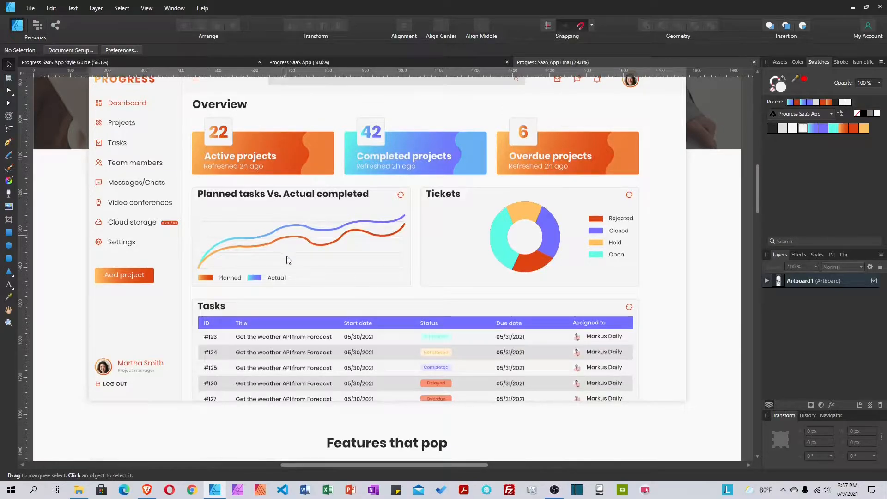
pyautogui.scroll(-4, 342, 245)
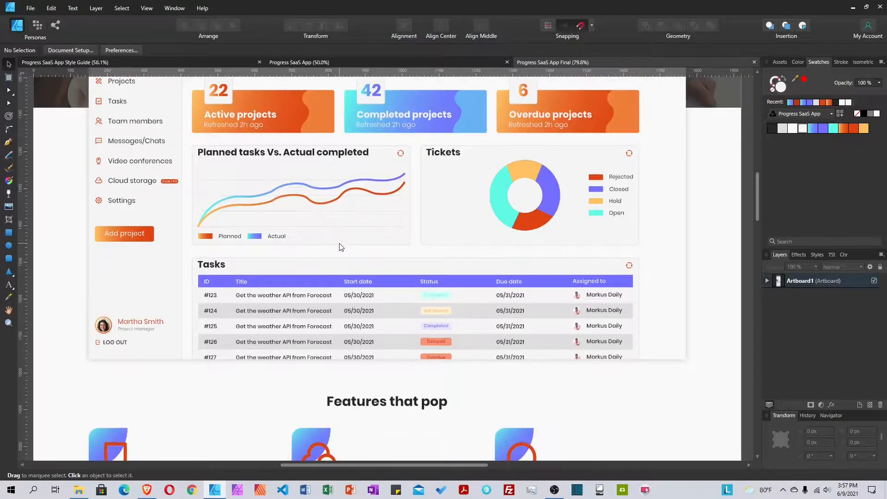
# Review the features, video conferencing and team sections of the landing page design
pyautogui.scroll(-2, 359, 264)
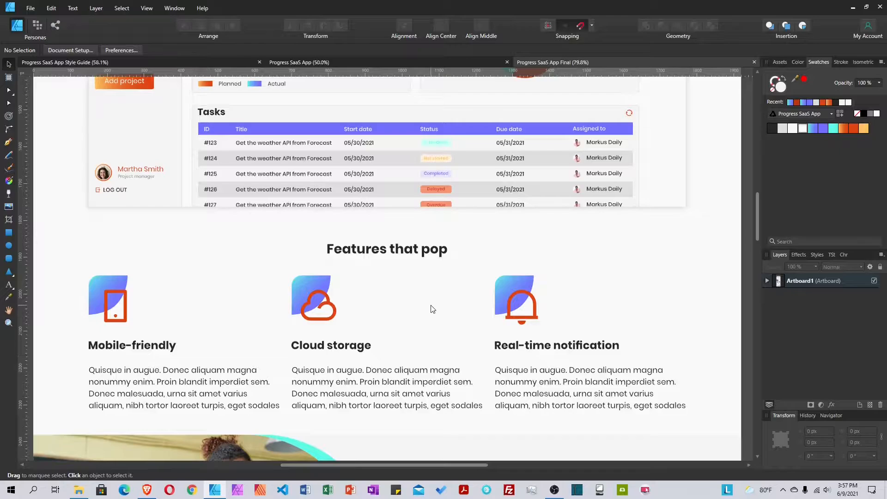
pyautogui.scroll(-5, 432, 308)
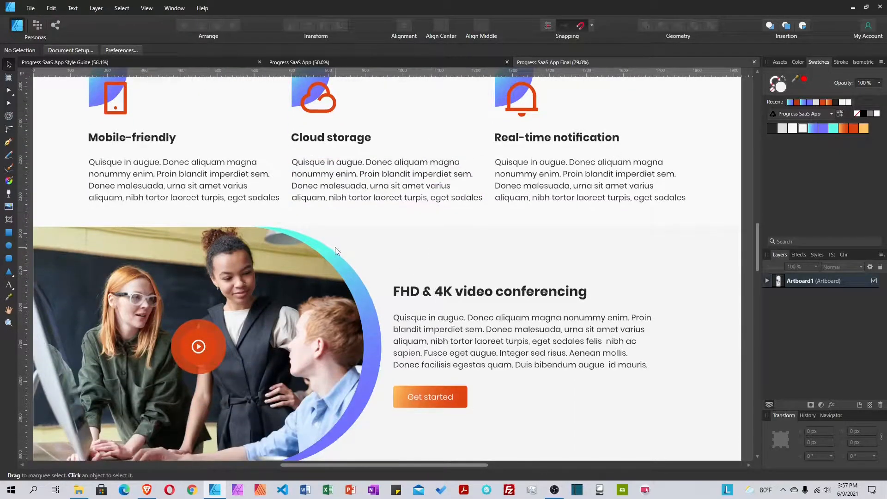
pyautogui.scroll(-1, 335, 248)
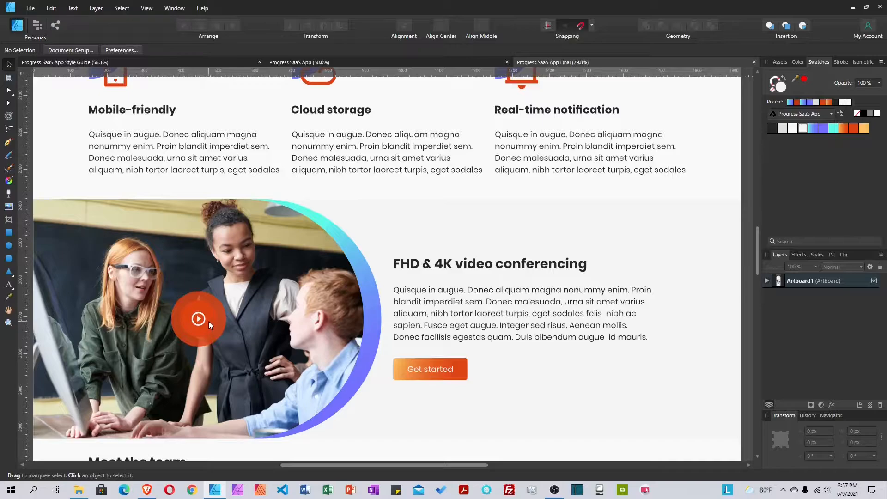
pyautogui.scroll(-1, 389, 279)
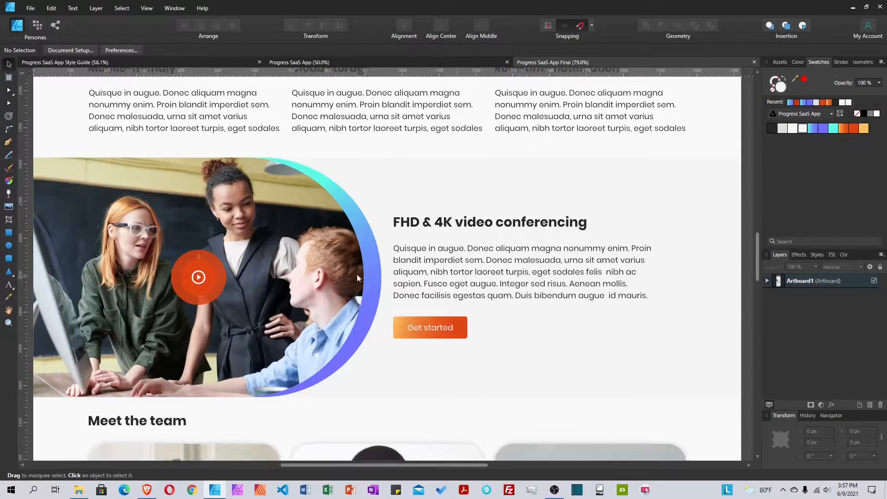
pyautogui.scroll(-5, 446, 260)
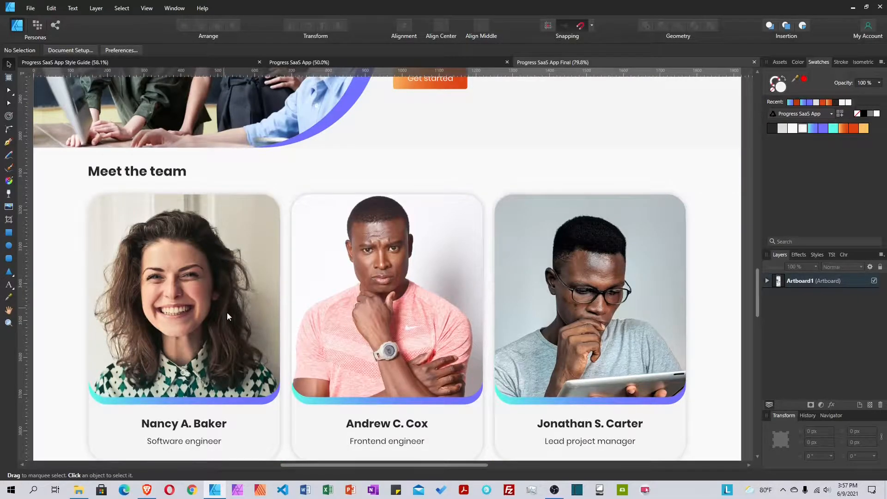
pyautogui.scroll(-1, 236, 313)
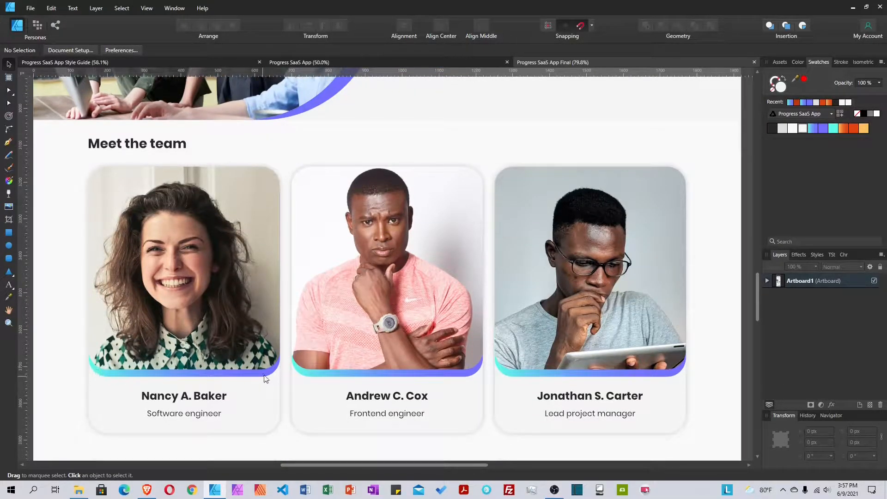
pyautogui.scroll(2, 319, 316)
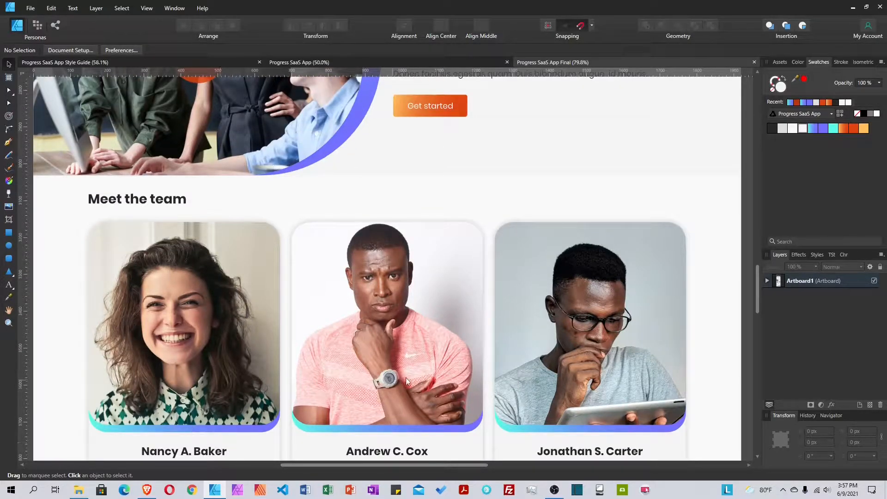
pyautogui.scroll(-1, 402, 378)
pyautogui.scroll(-5, 423, 271)
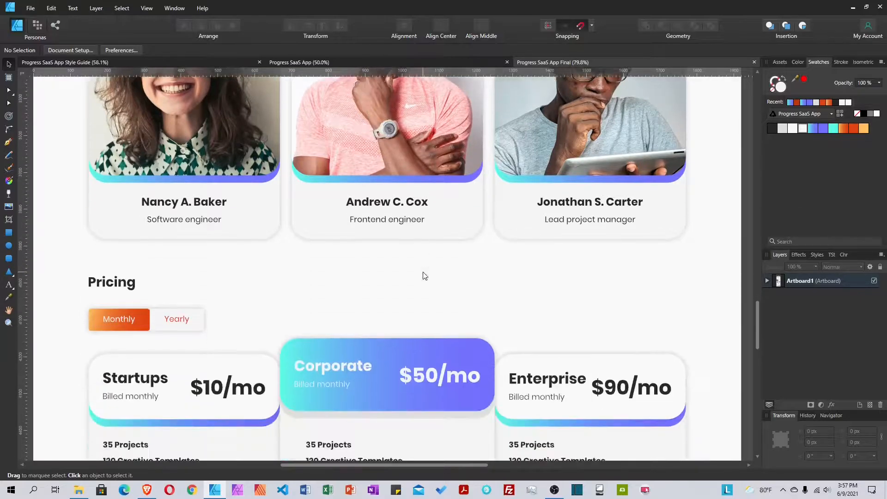
# Inspect the pricing plans, call-to-action banner and footer of the design, and return to the hero section
pyautogui.scroll(-2, 174, 295)
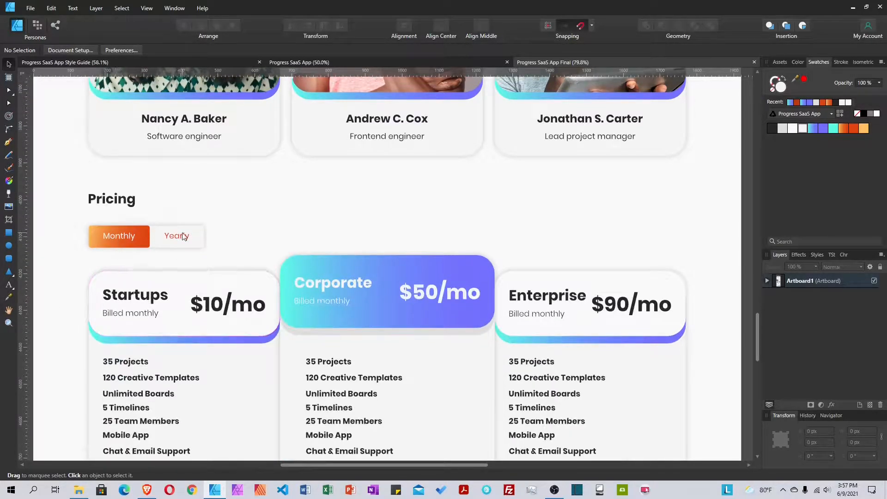
pyautogui.scroll(-2, 182, 238)
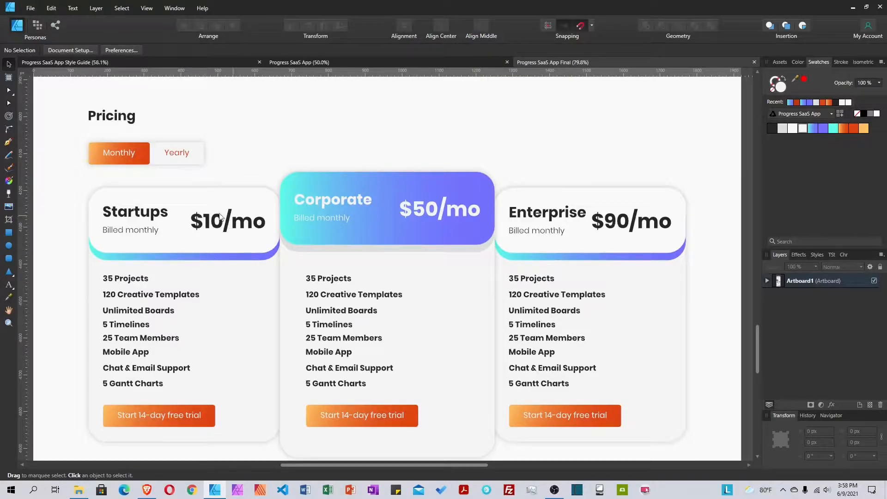
pyautogui.scroll(-4, 352, 239)
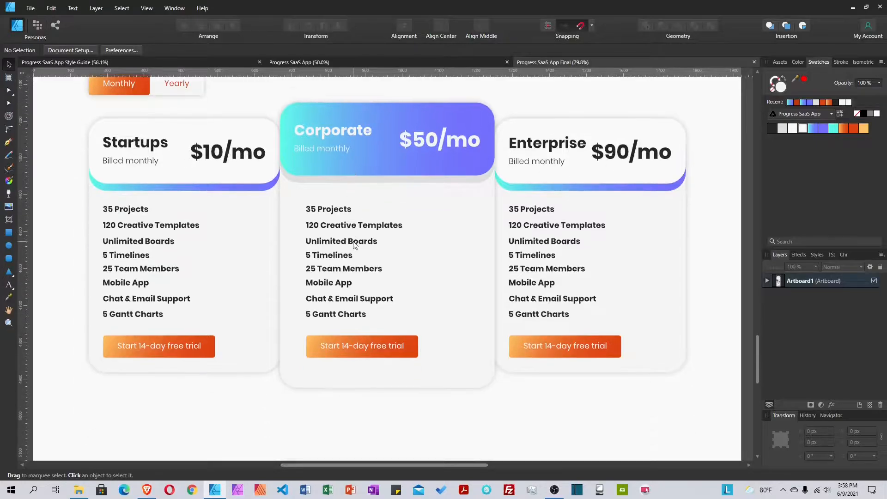
pyautogui.scroll(-5, 356, 246)
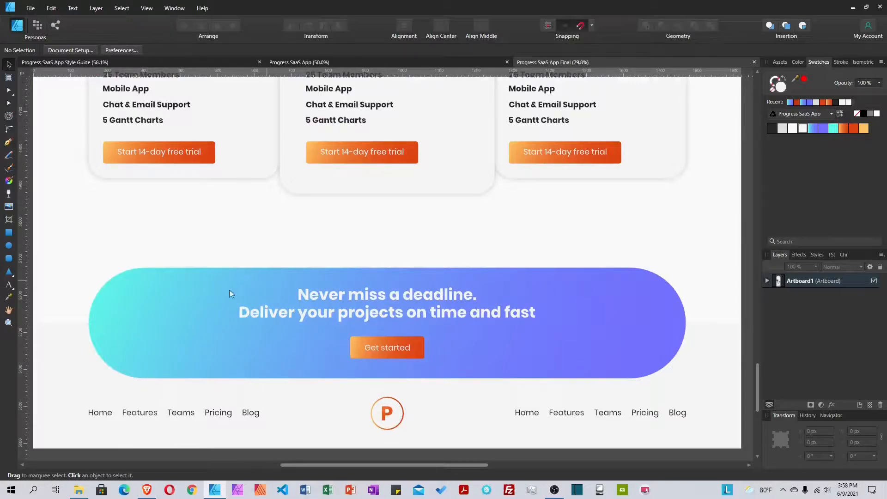
pyautogui.scroll(-3, 166, 326)
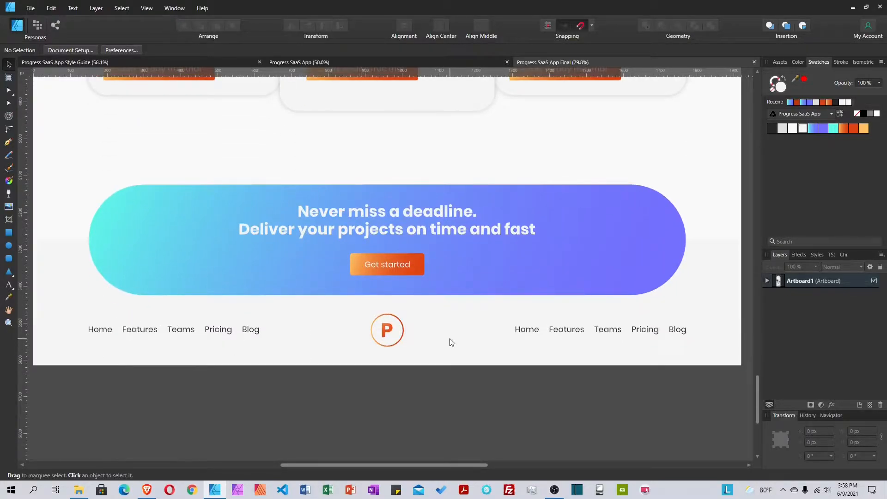
pyautogui.scroll(15, 584, 313)
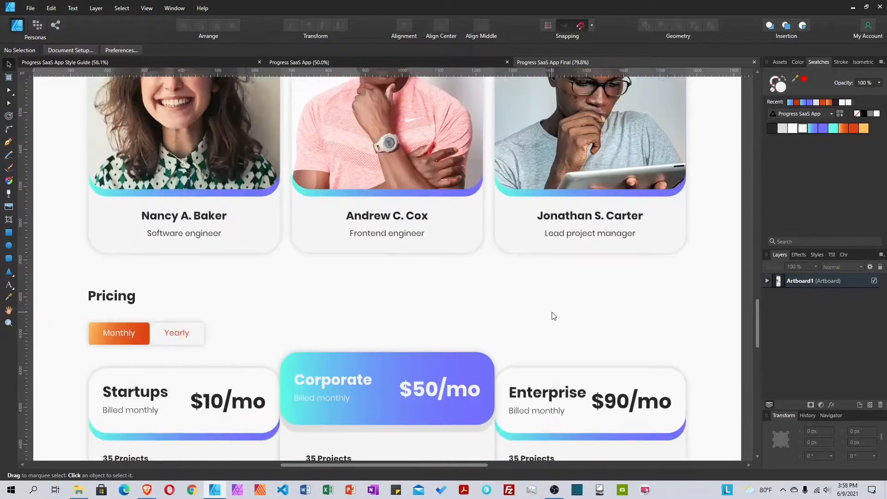
pyautogui.scroll(20, 555, 316)
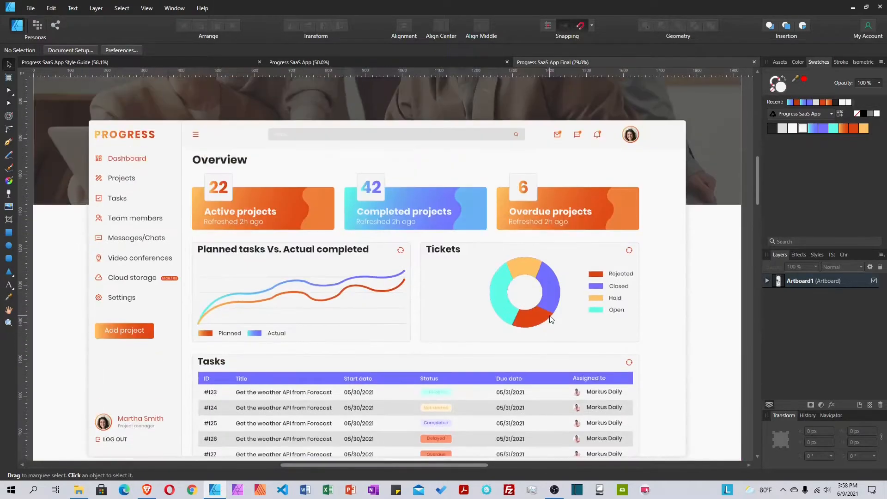
pyautogui.scroll(10, 550, 319)
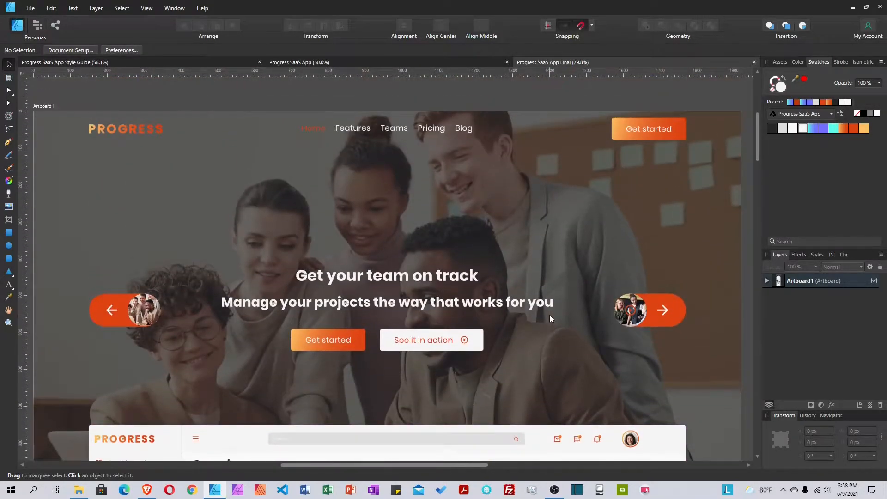
pyautogui.scroll(-2, 550, 319)
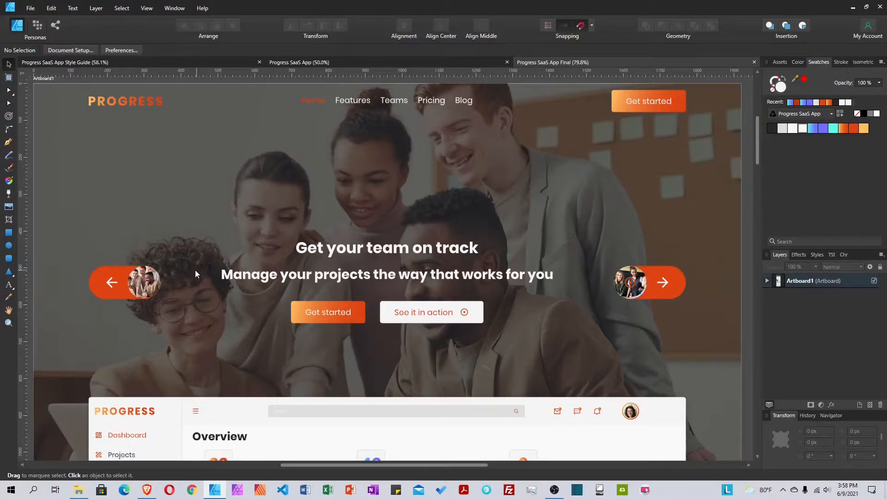
# Switch to the finished Progress page in the Brave browser and advance the hero slider through its background slides
pyautogui.click(147, 490)
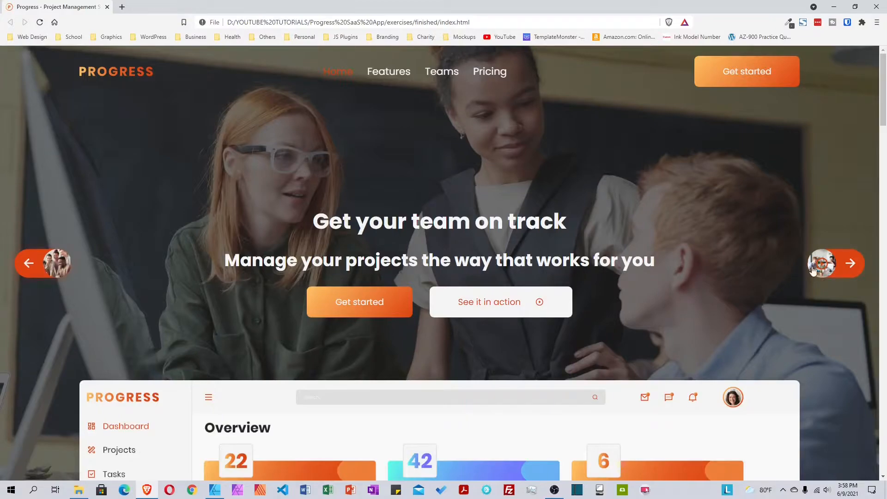
pyautogui.click(835, 270)
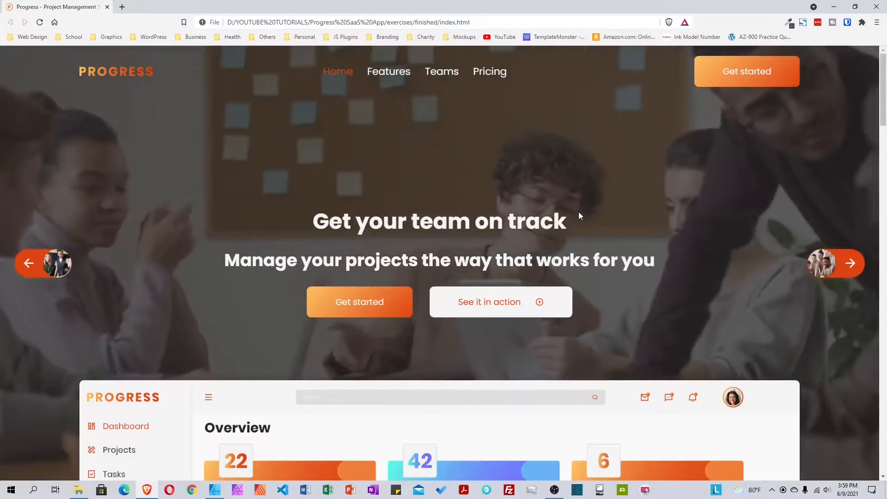
pyautogui.click(847, 264)
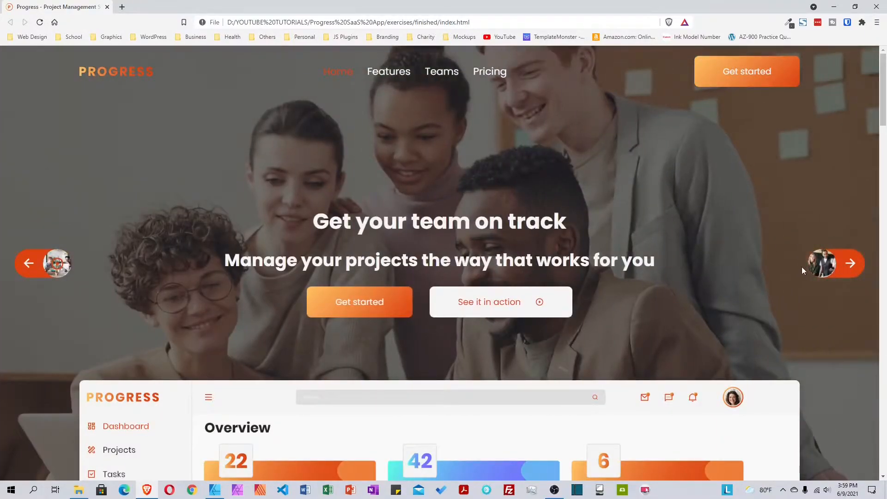
pyautogui.click(828, 275)
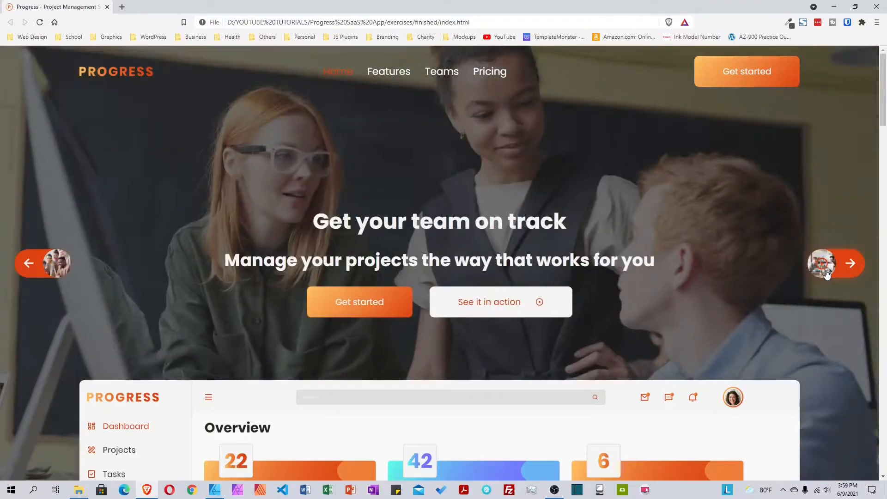
pyautogui.click(827, 275)
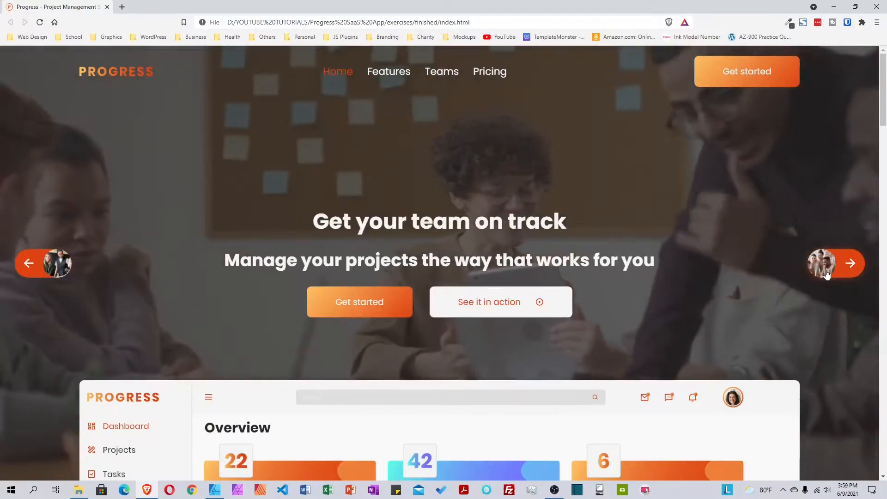
pyautogui.click(828, 274)
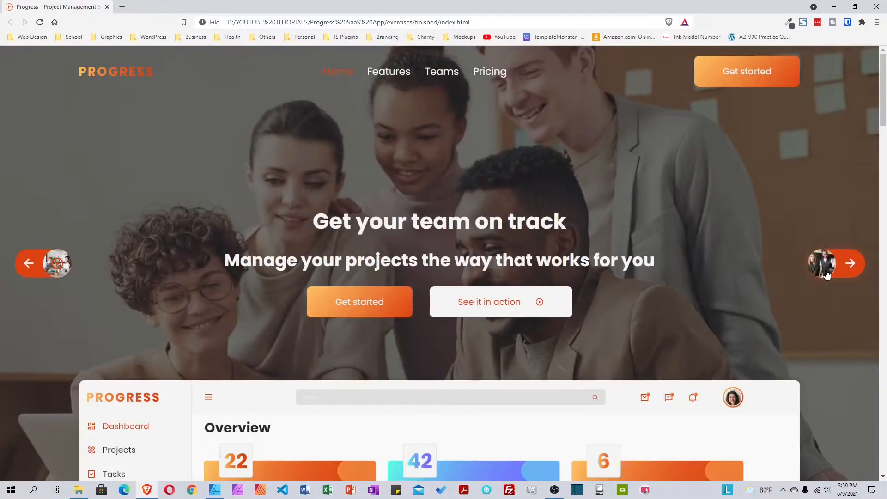
pyautogui.click(827, 275)
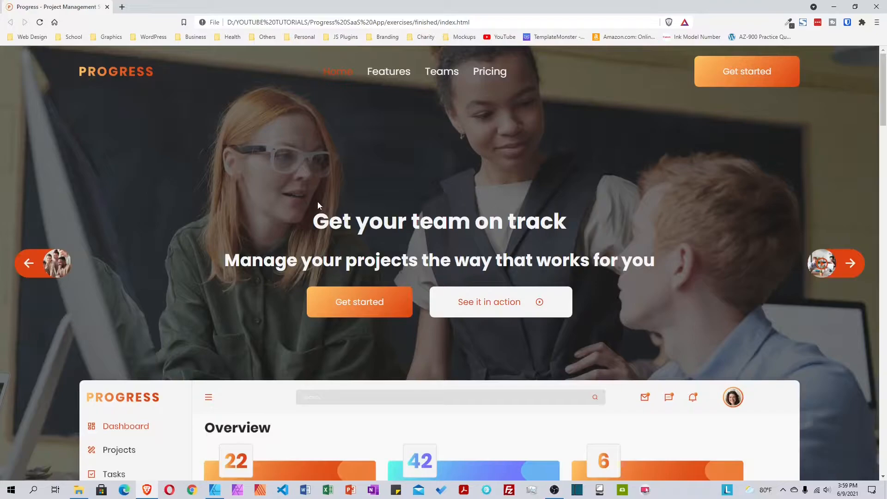
# Examine the sticky header, dashboard, features and video conferencing sections of the finished web page
pyautogui.scroll(-5, 312, 205)
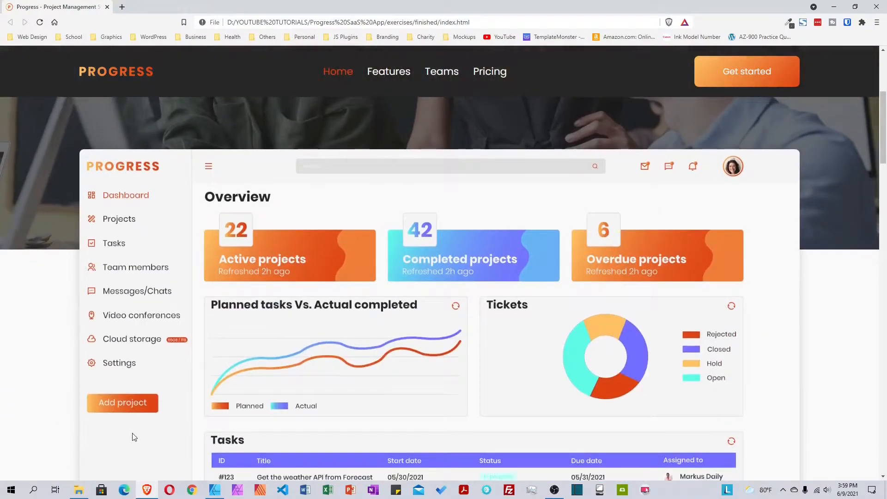
pyautogui.scroll(-4, 654, 212)
pyautogui.scroll(-5, 651, 230)
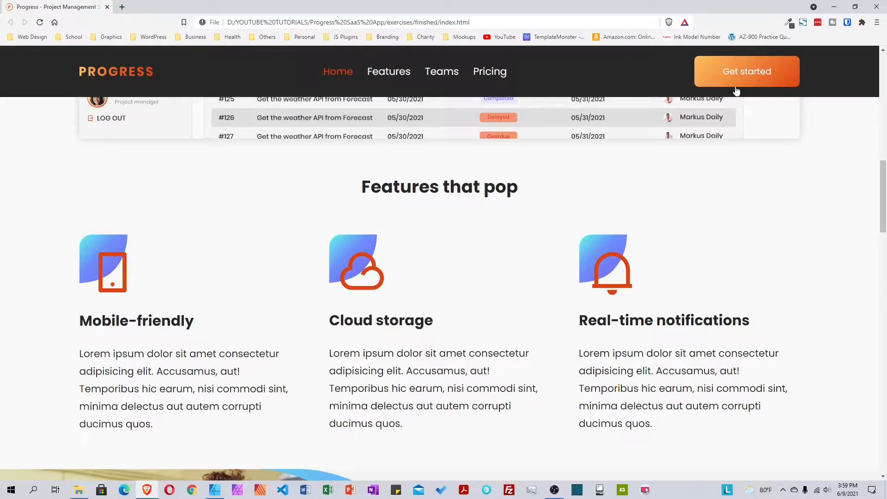
pyautogui.scroll(-5, 495, 216)
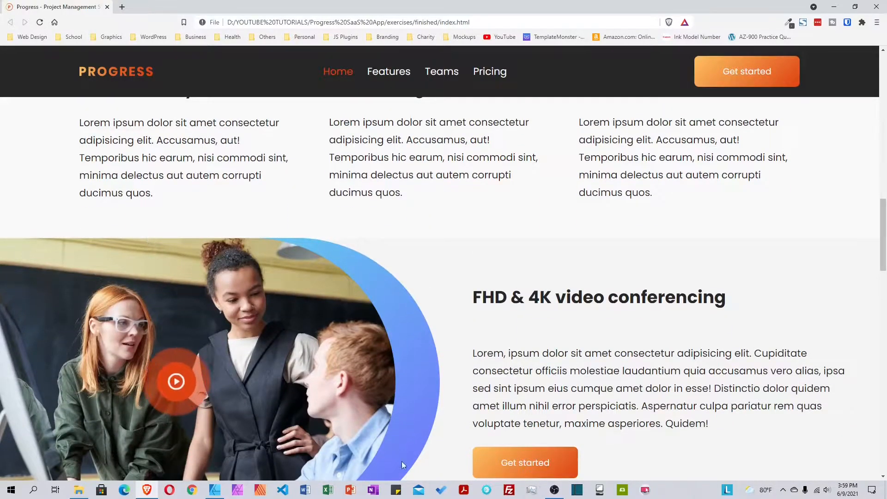
pyautogui.scroll(-4, 464, 342)
pyautogui.scroll(2, 341, 255)
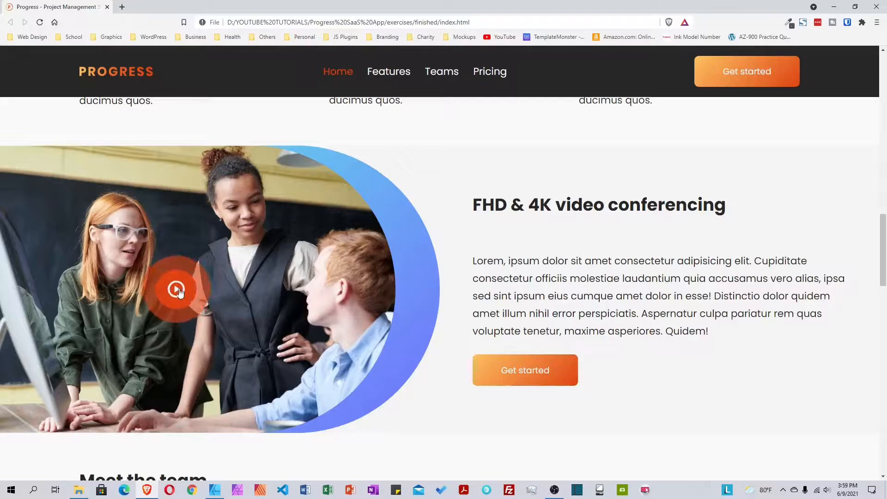
# Examine the team member cards on the finished web page and continue to the pricing section
pyautogui.scroll(-7, 290, 270)
pyautogui.scroll(-1, 291, 275)
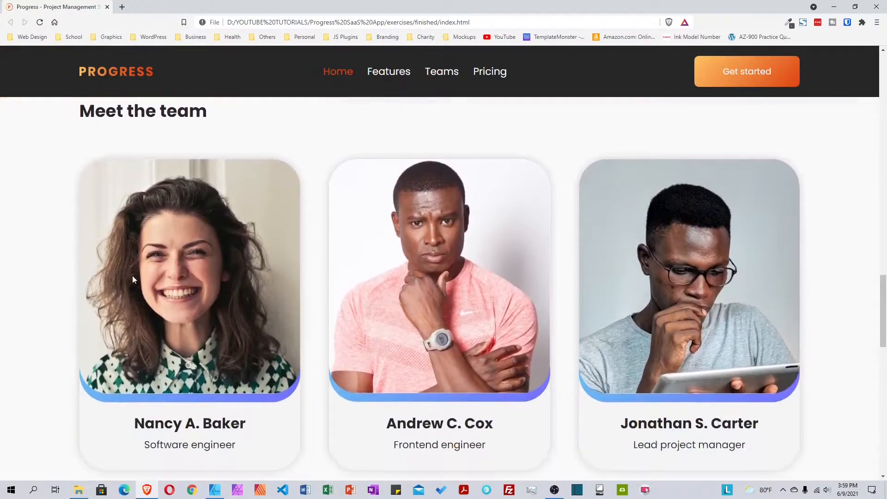
pyautogui.scroll(-2, 383, 324)
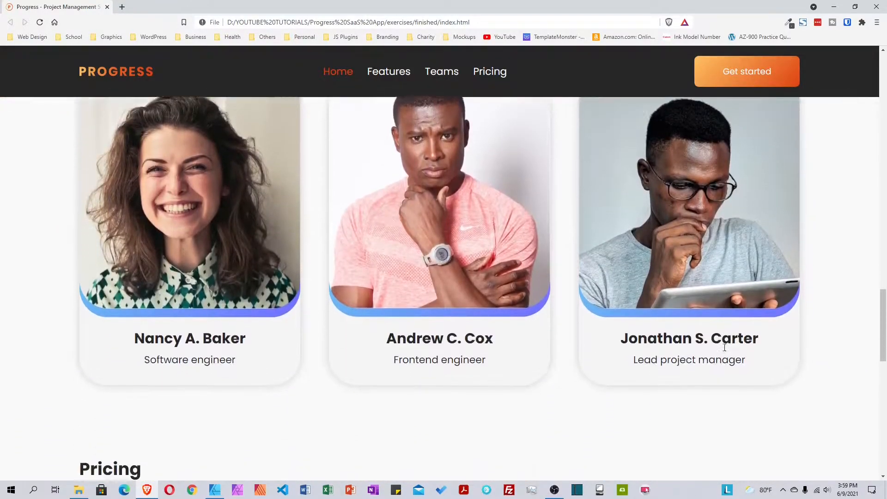
pyautogui.scroll(-5, 370, 315)
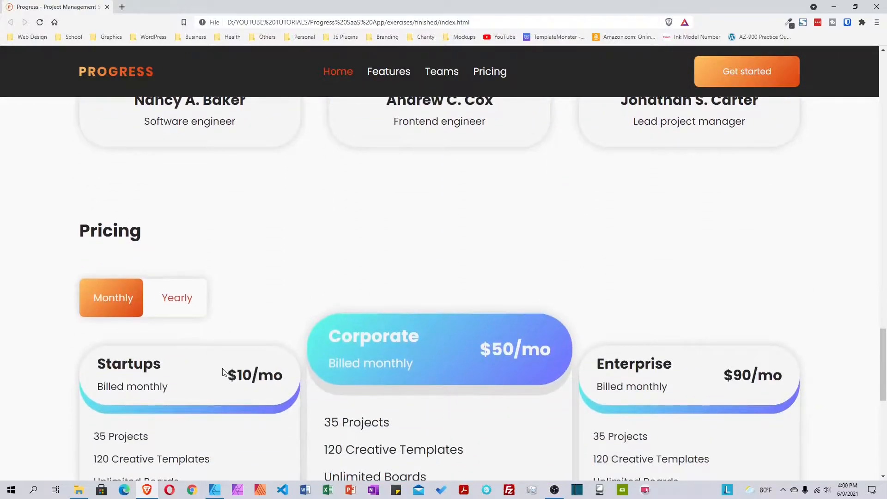
# Switch the pricing plans to yearly billing and back to monthly to compare the prices
pyautogui.scroll(-4, 212, 368)
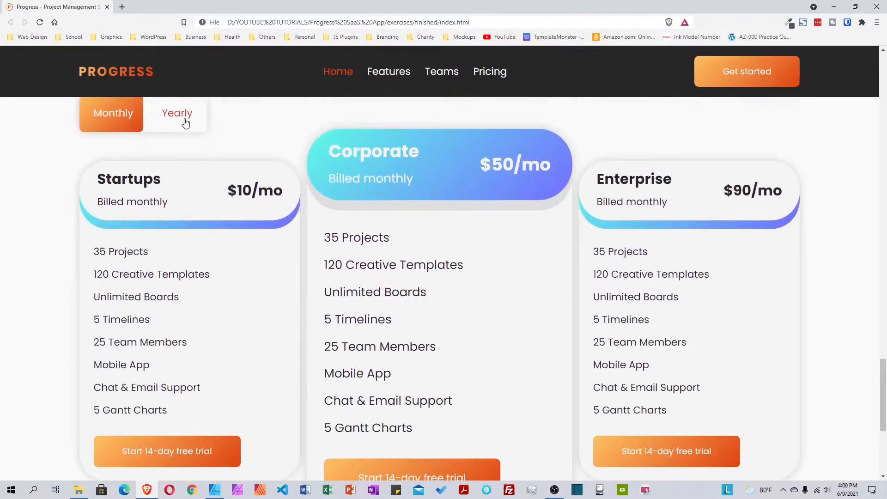
pyautogui.click(185, 124)
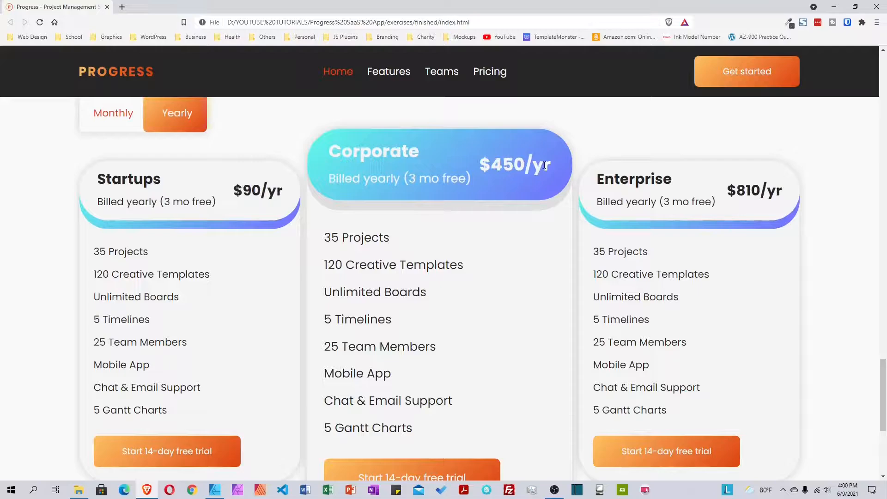
pyautogui.click(110, 121)
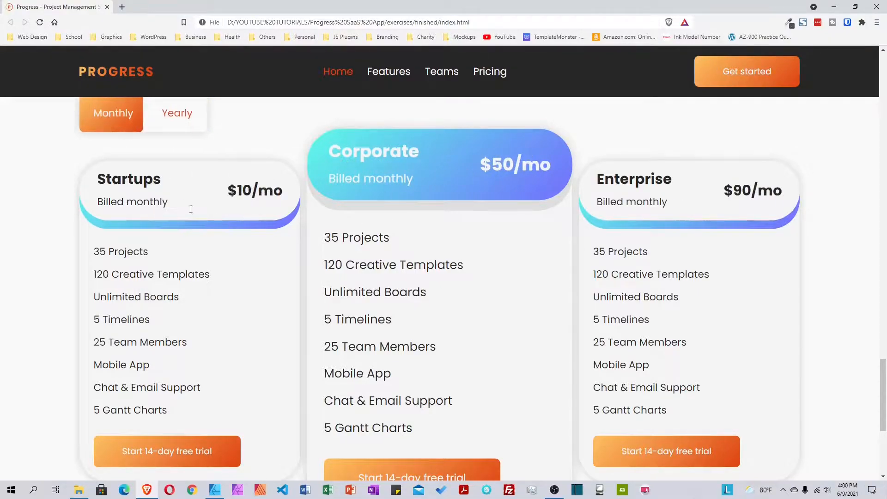
# Inspect the call-to-action banner and footer of the finished page, and return to the hero section
pyautogui.scroll(-5, 511, 263)
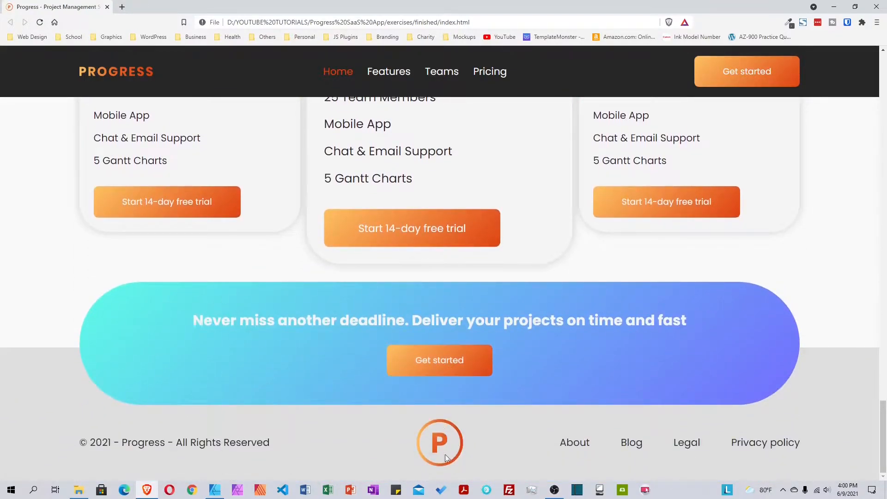
pyautogui.scroll(15, 561, 342)
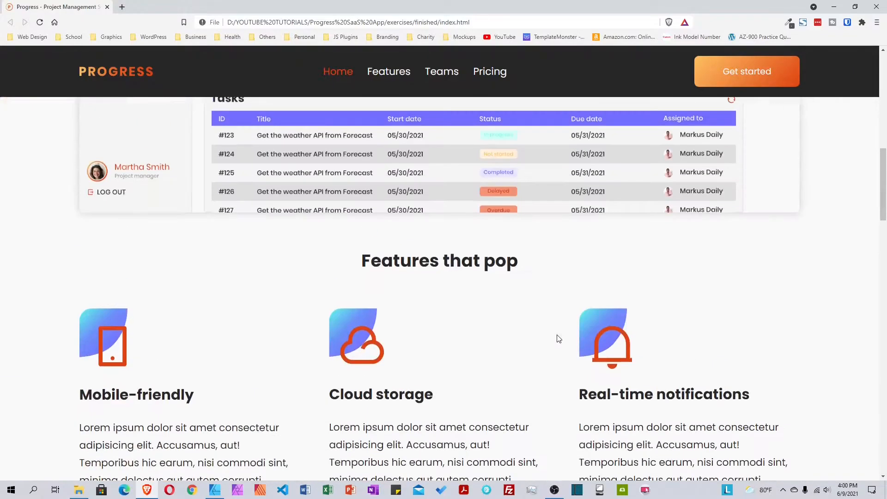
pyautogui.scroll(6, 559, 339)
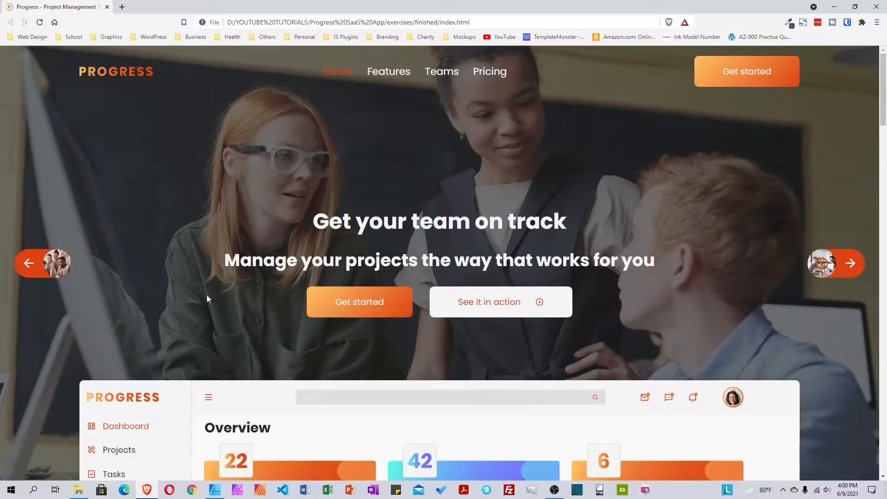
# Switch to Affinity Designer and skim the full landing page design from hero to footer and back
pyautogui.click(215, 490)
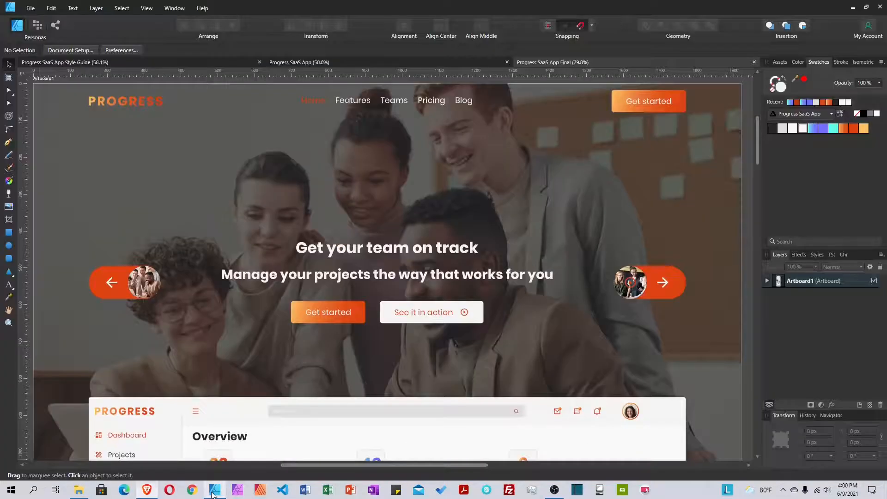
pyautogui.scroll(-10, 81, 124)
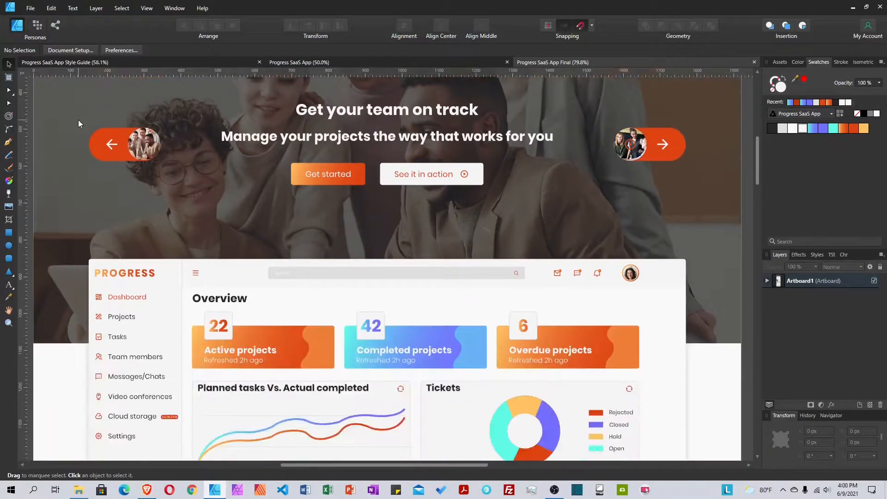
pyautogui.scroll(-12, 81, 147)
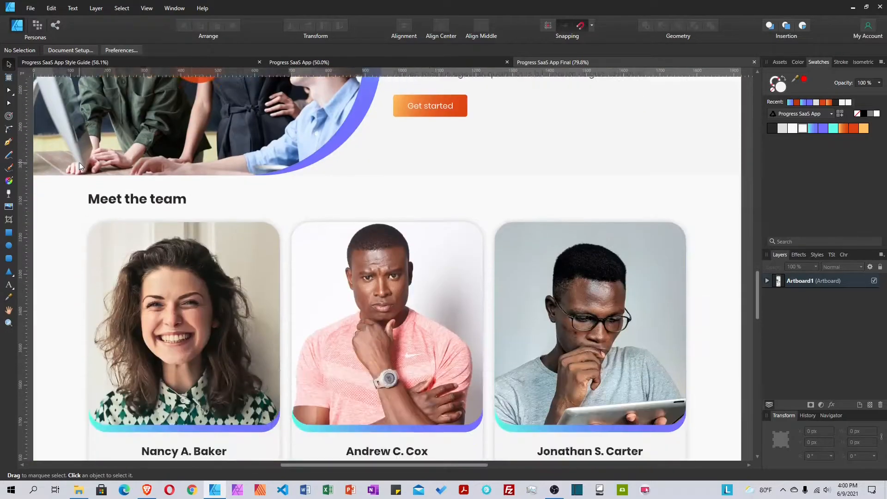
pyautogui.scroll(-3, 81, 167)
pyautogui.scroll(10, 82, 164)
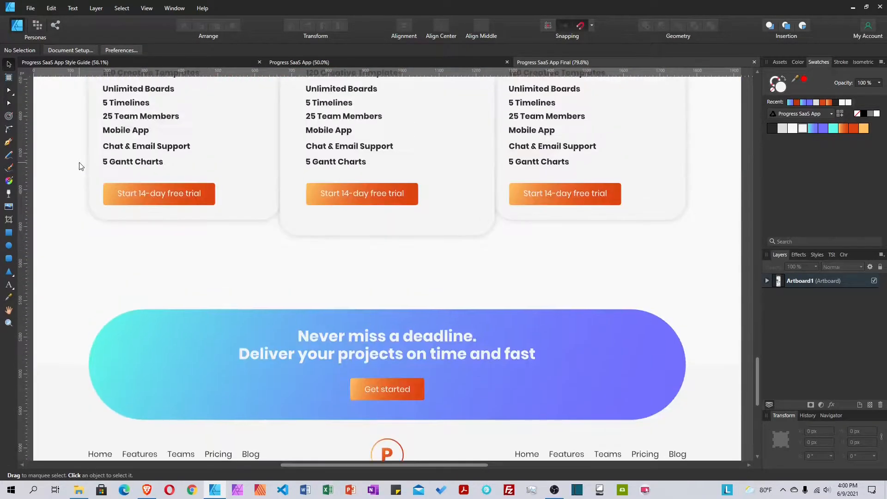
pyautogui.scroll(12, 82, 162)
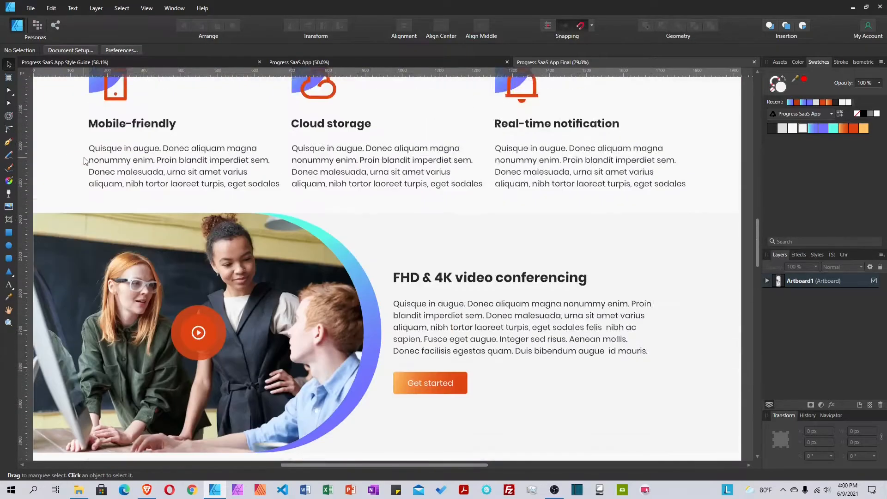
pyautogui.scroll(8, 84, 160)
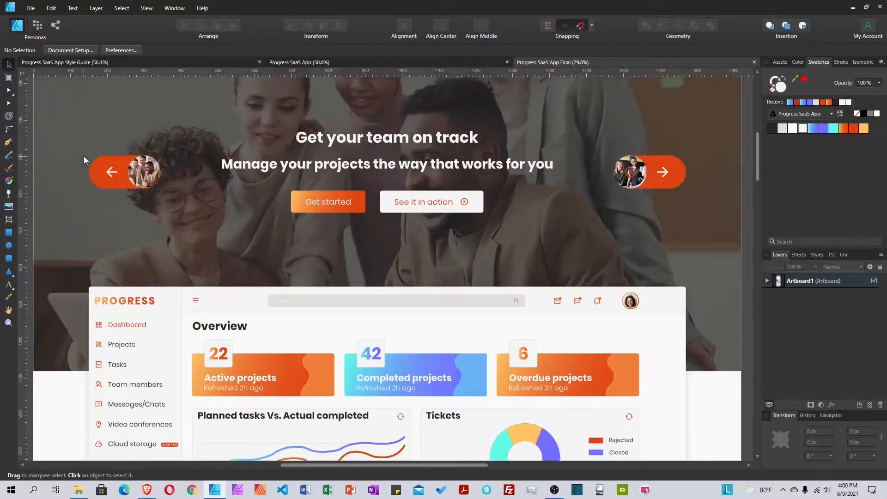
pyautogui.scroll(2, 84, 156)
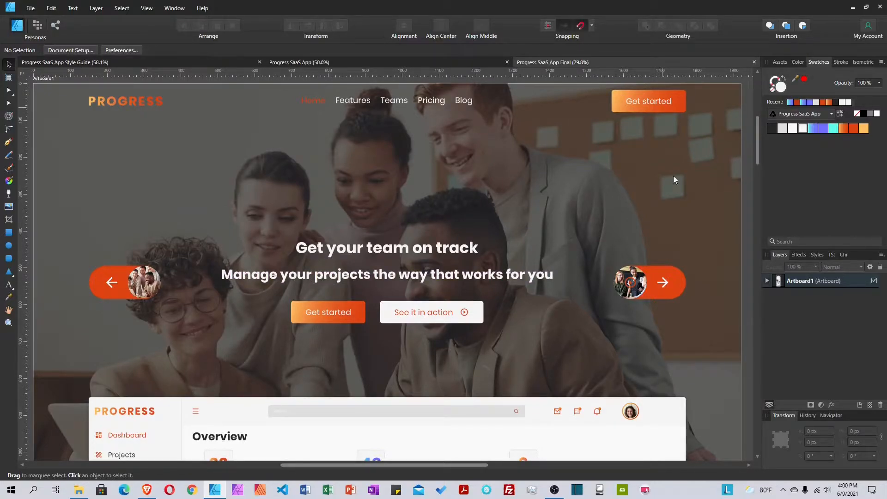
pyautogui.scroll(-1, 566, 288)
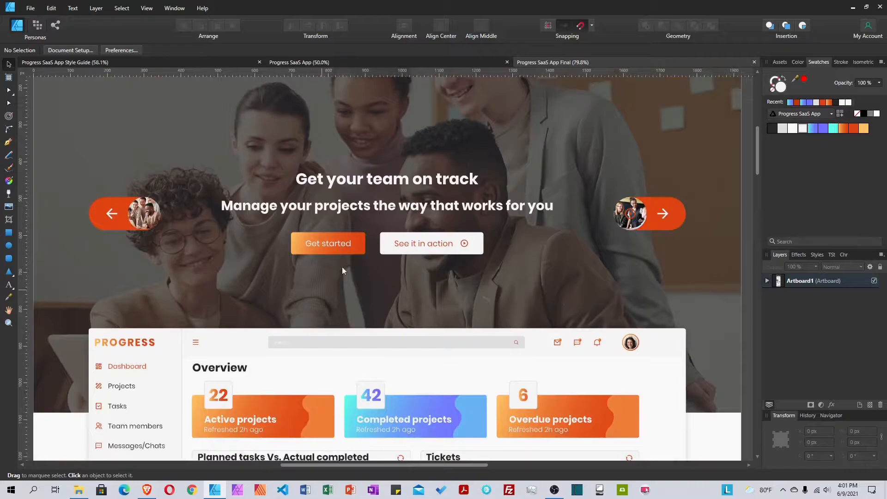
pyautogui.scroll(3, 401, 244)
pyautogui.scroll(-2, 400, 244)
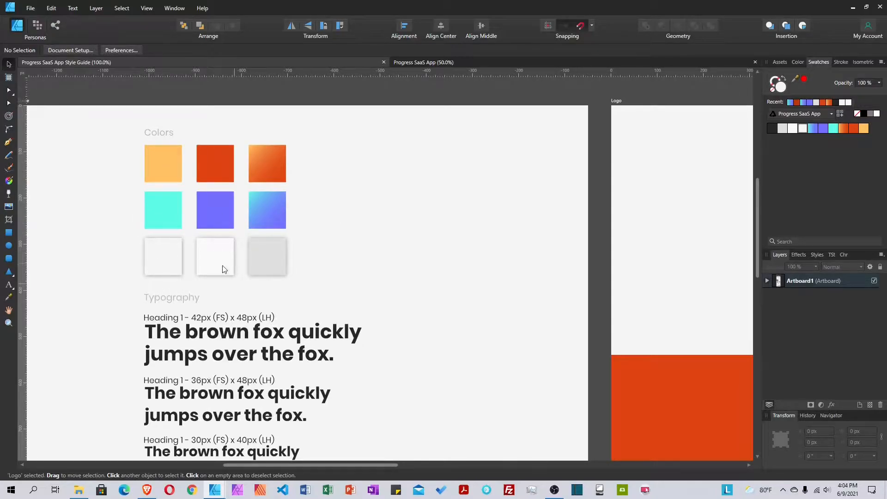
# Review the color swatches and the heading and paragraph typography samples in the style guide
pyautogui.scroll(-5, 240, 262)
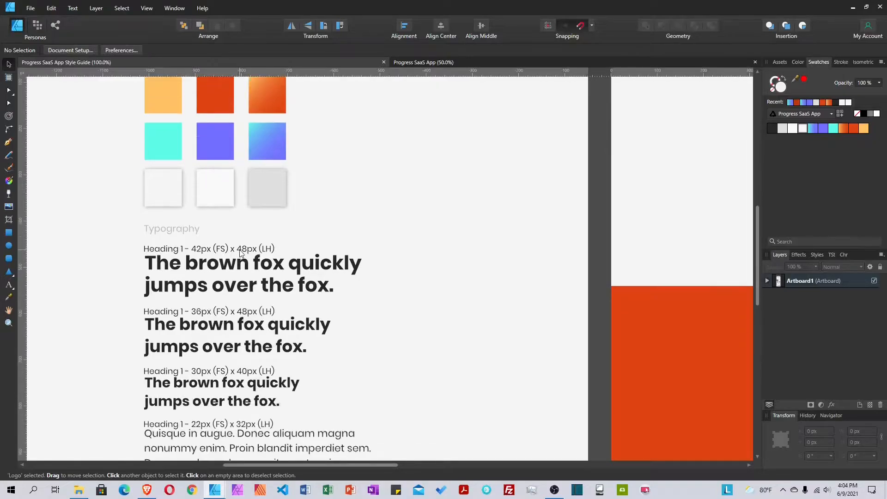
pyautogui.scroll(-2, 206, 342)
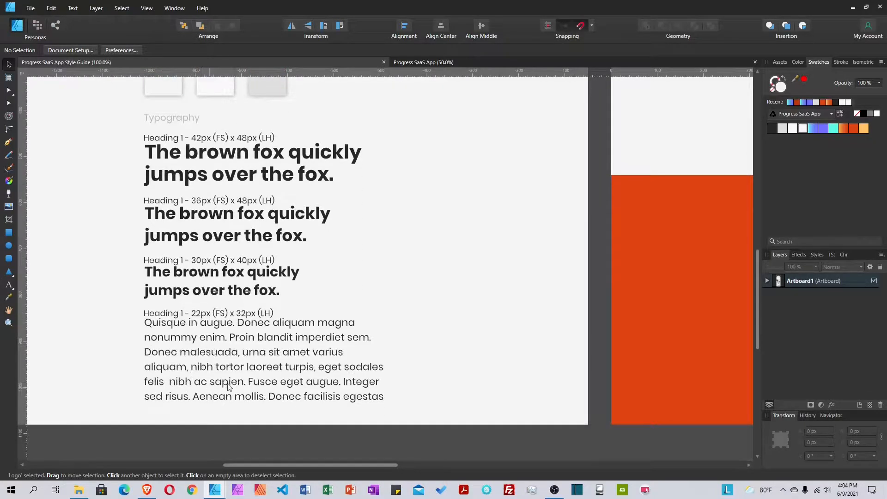
pyautogui.scroll(2, 229, 388)
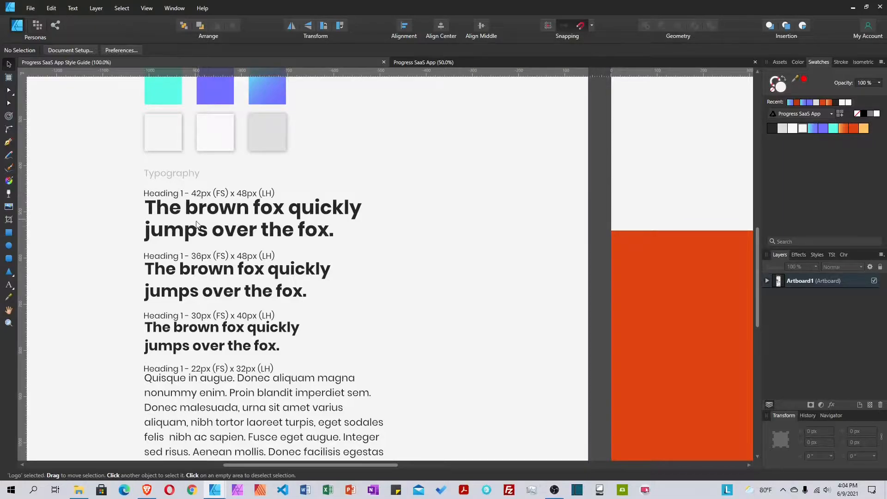
# Correct the label of the 36px typography sample to read Heading 2
pyautogui.click(182, 259)
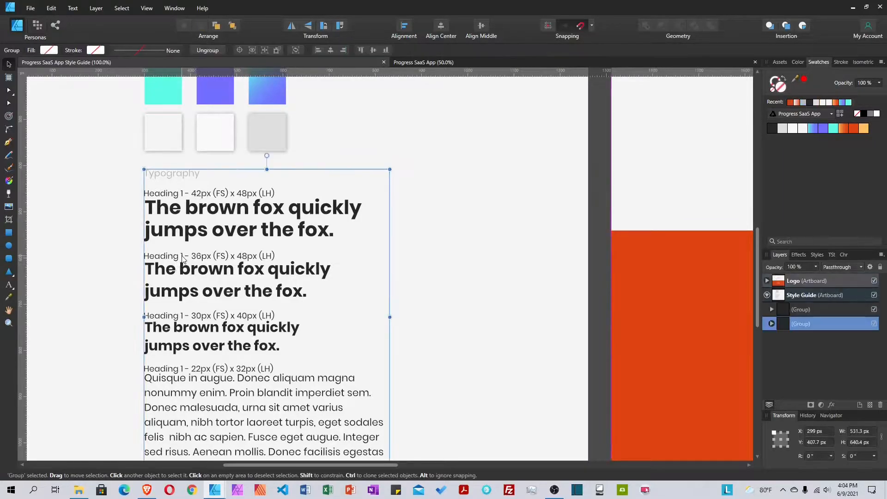
pyautogui.doubleClick(183, 259)
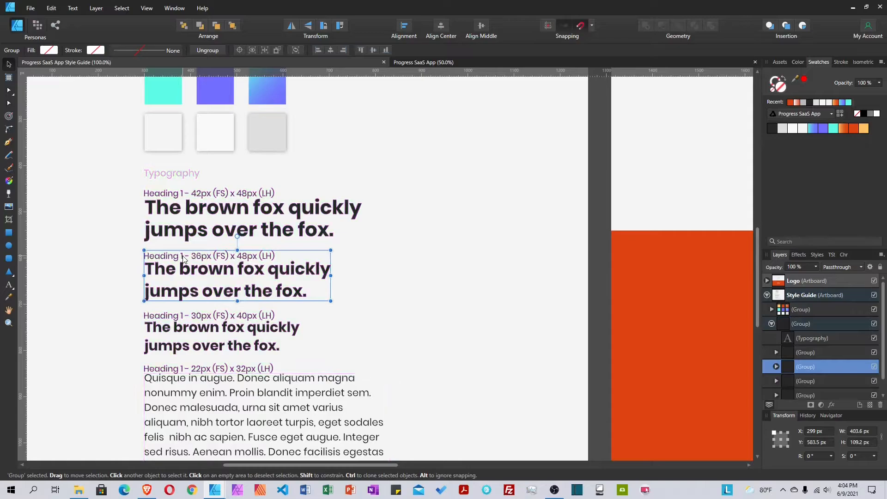
pyautogui.doubleClick(183, 259)
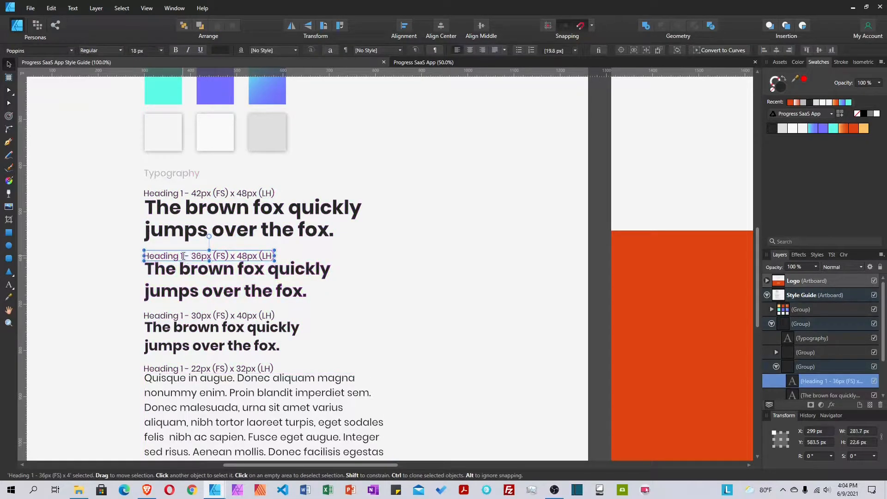
pyautogui.doubleClick(183, 256)
pyautogui.press('BackSpace')
pyautogui.write('2')
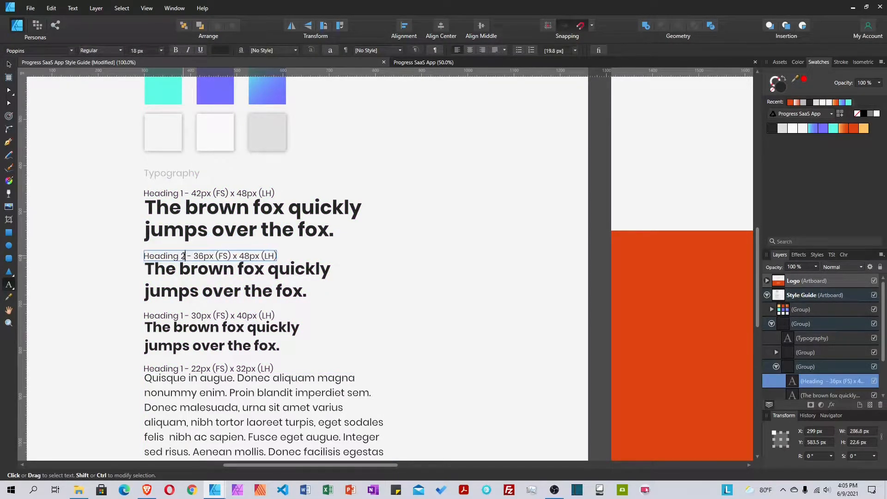
# Correct the label of the 30px typography sample to read Heading 3, and save the document
pyautogui.click(182, 316)
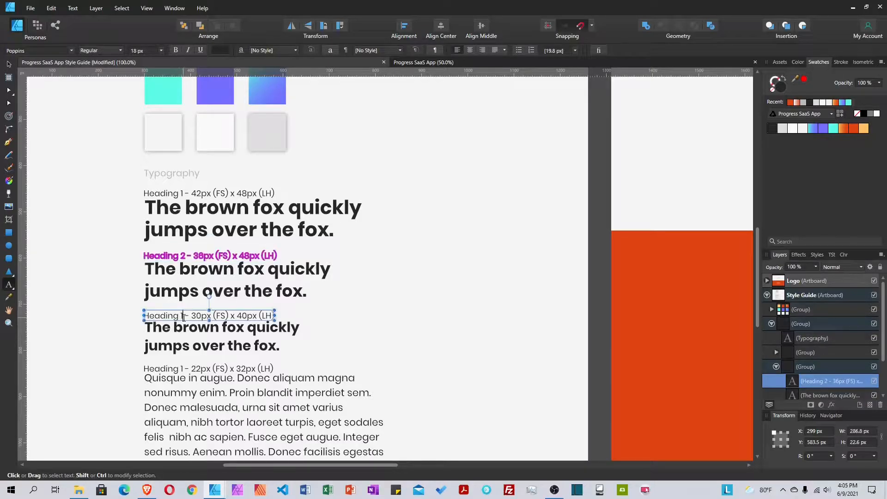
pyautogui.press('BackSpace')
pyautogui.write('3')
pyautogui.hotkey('ctrl', 's')
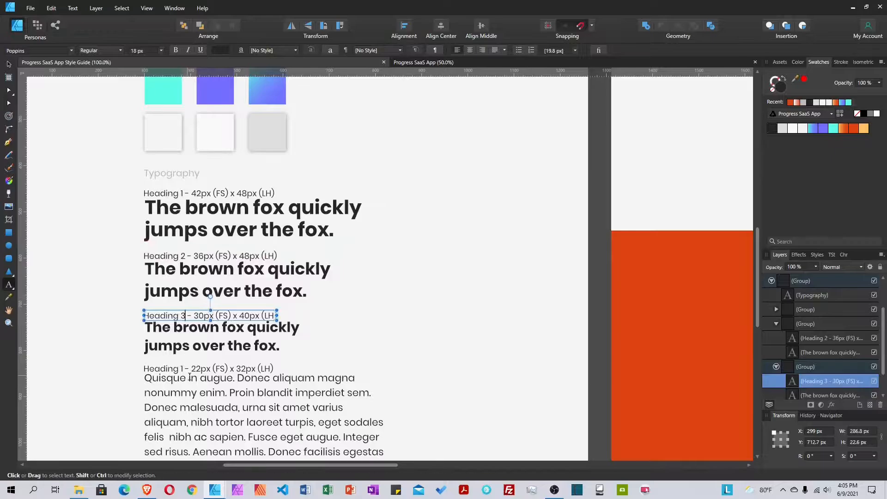
# Replace the heading name in the 22px text sample's label with Paragraph, and save the style guide
pyautogui.scroll(-2, 182, 321)
pyautogui.moveTo(183, 327); pyautogui.dragTo(143, 327)
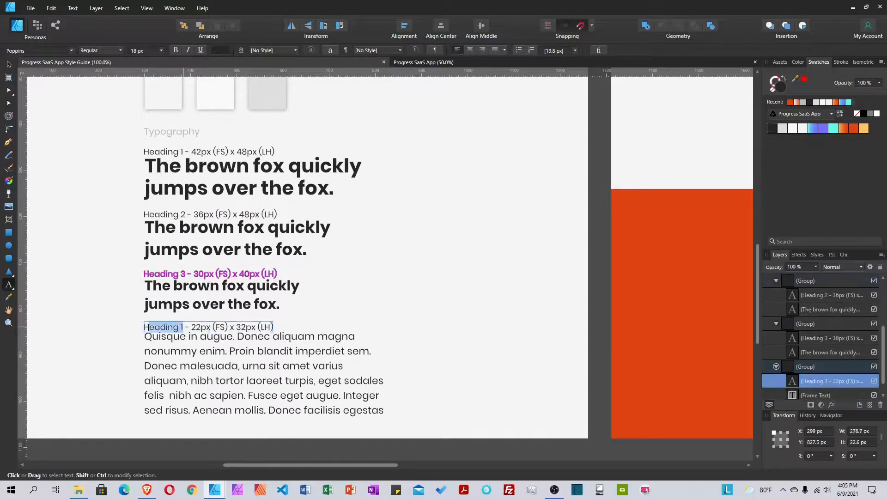
pyautogui.write('Paragra')
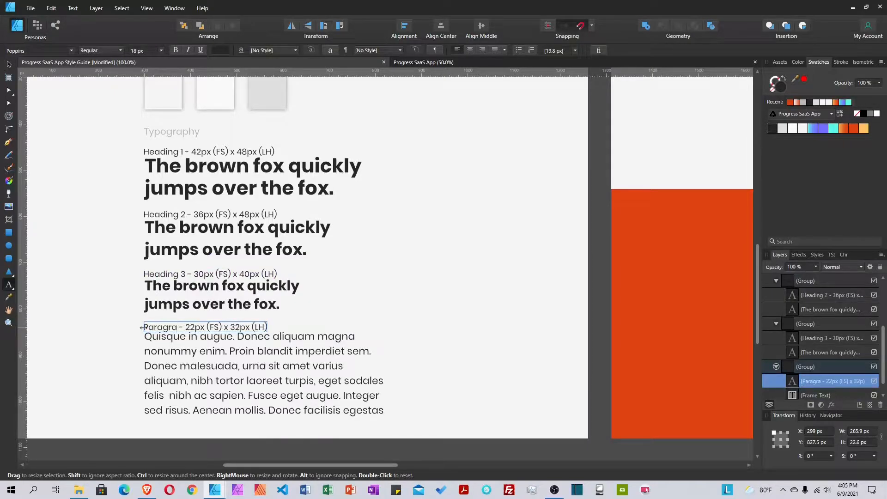
pyautogui.write('ph')
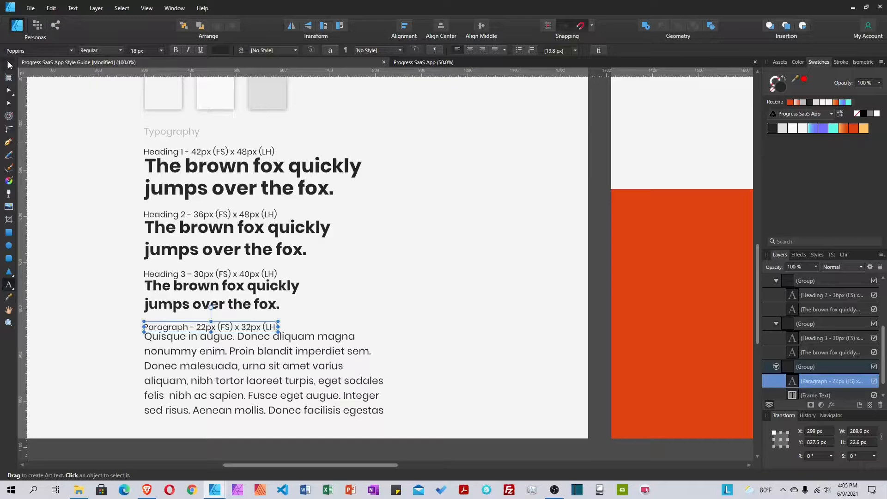
pyautogui.click(9, 64)
pyautogui.hotkey('ctrl', 's')
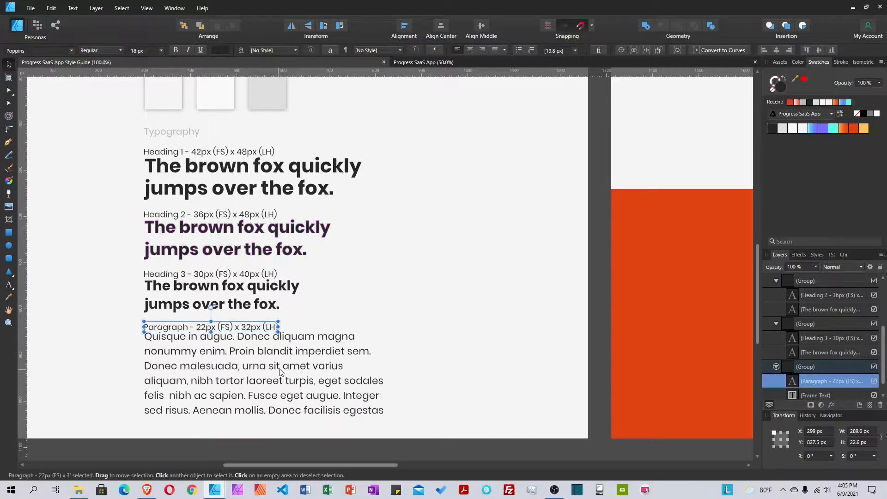
# Collapse the expanded typography groups in the layer list and select the Style Guide artboard
pyautogui.click(777, 325)
pyautogui.click(776, 337)
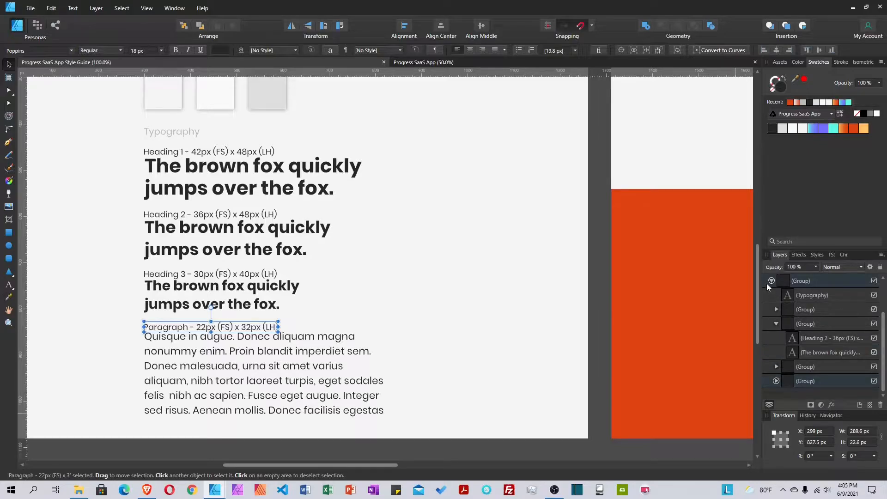
pyautogui.click(776, 322)
pyautogui.click(771, 309)
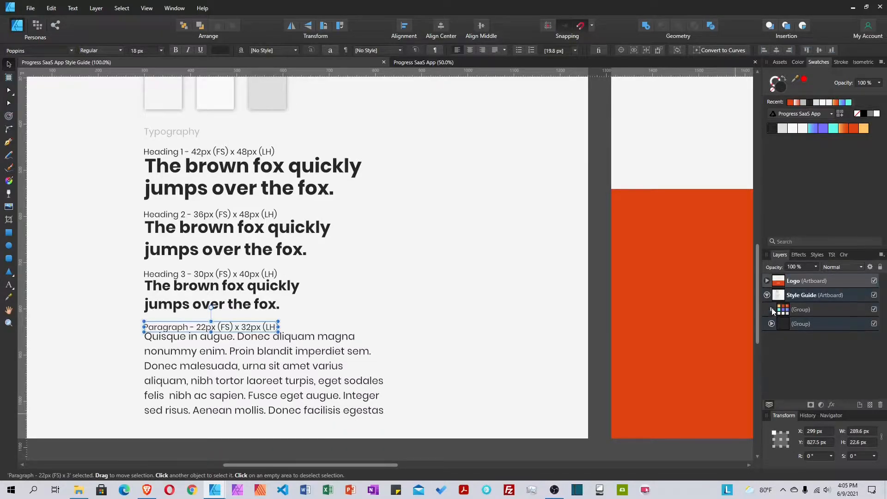
pyautogui.click(795, 294)
# Look over the logo variations on the Logo artboard and return to the Style Guide artboard
pyautogui.moveTo(395, 463); pyautogui.dragTo(546, 456)
pyautogui.scroll(3, 529, 379)
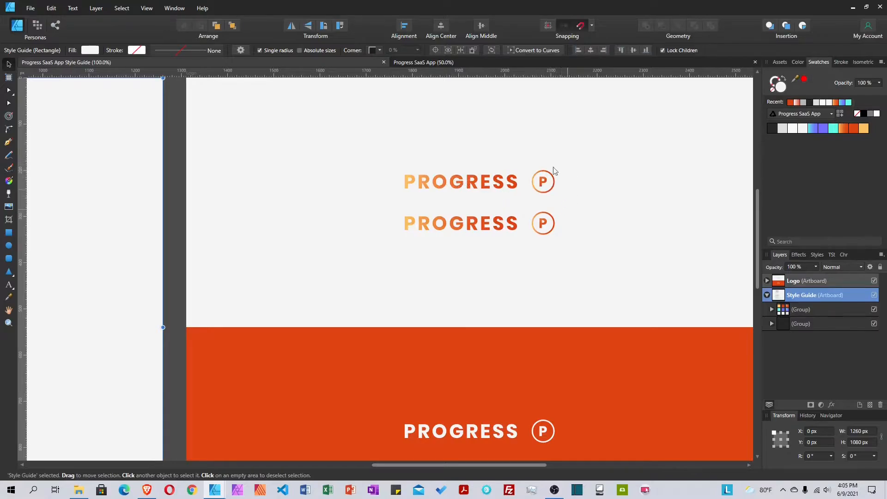
pyautogui.moveTo(520, 465); pyautogui.dragTo(354, 465)
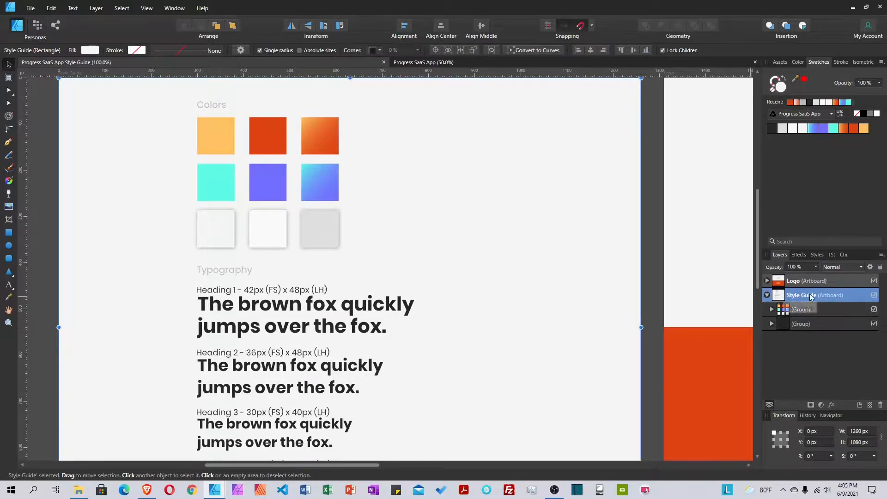
# Start a new 1920 × 1080 px web document with artboard creation enabled
pyautogui.click(31, 10)
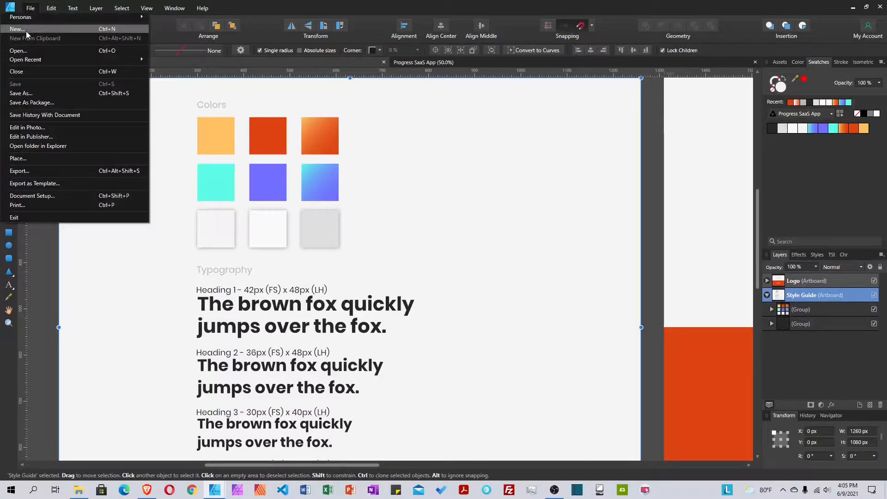
pyautogui.click(26, 31)
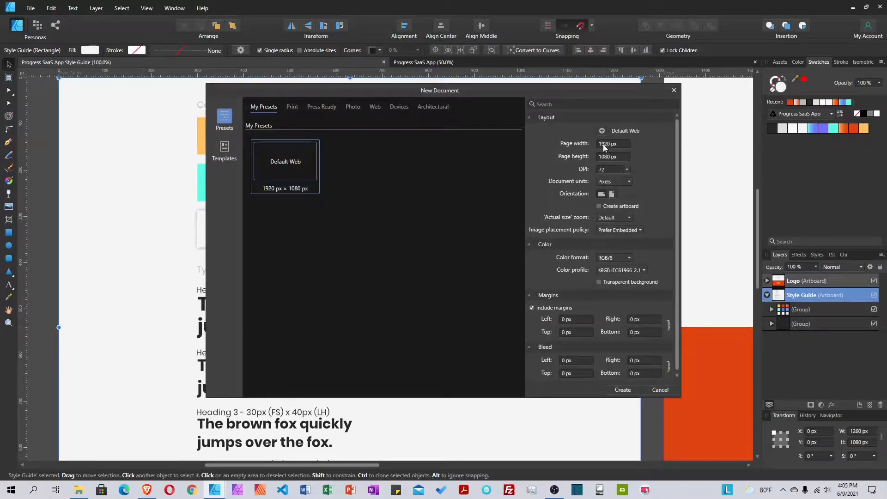
pyautogui.click(599, 207)
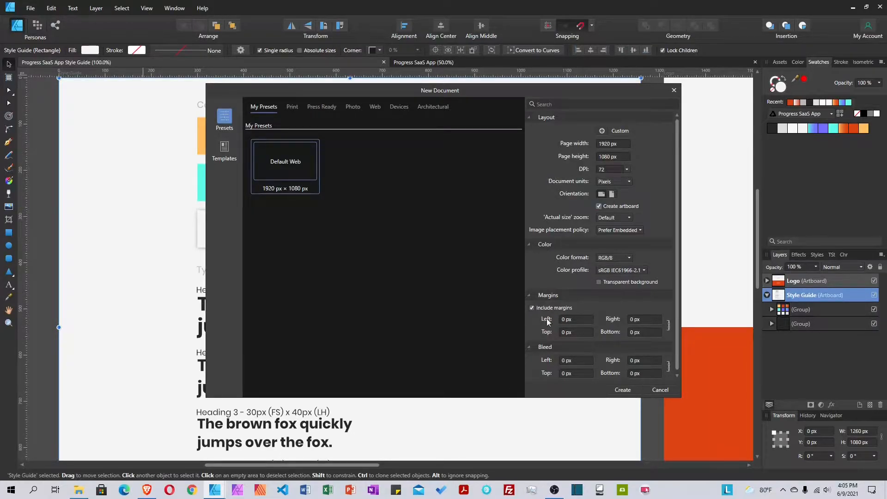
# Set the left and right margins to 150 px and the top and bottom margins to 0 px, and create the document
pyautogui.click(581, 320)
pyautogui.write('1')
pyautogui.press('Tab')
pyautogui.click(669, 326)
pyautogui.click(652, 333)
pyautogui.write('0')
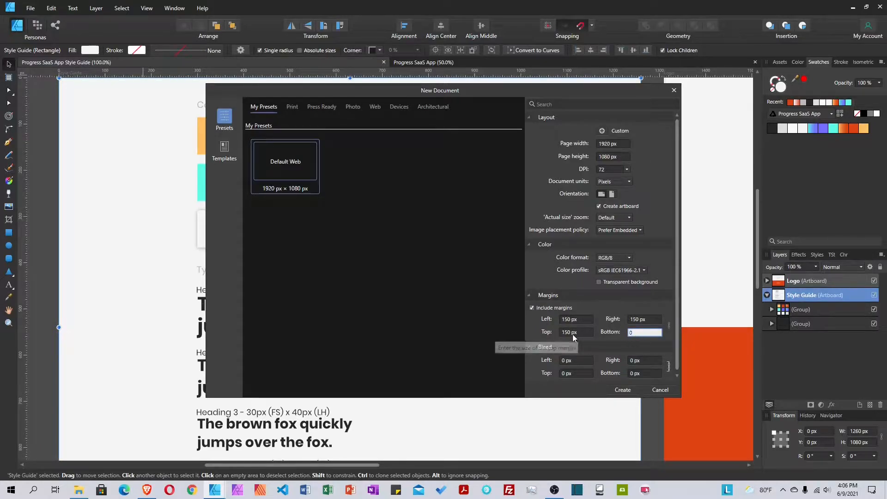
pyautogui.click(573, 334)
pyautogui.write('0')
pyautogui.press('Return')
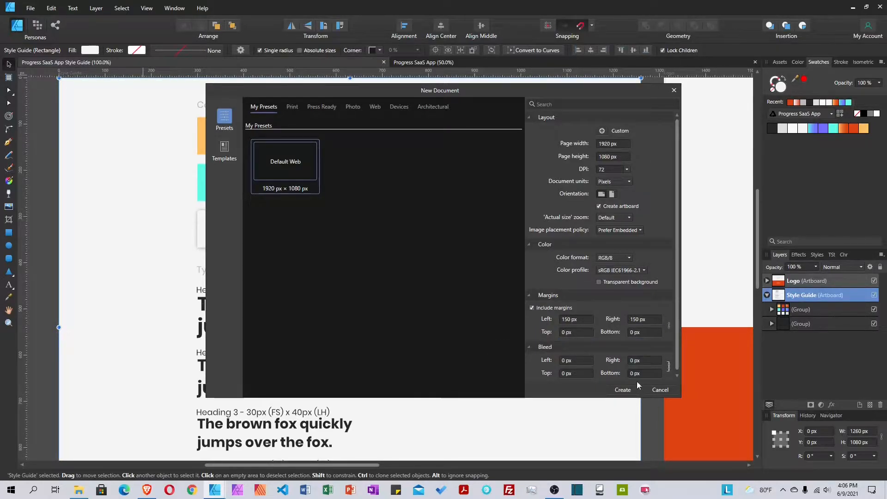
pyautogui.click(632, 388)
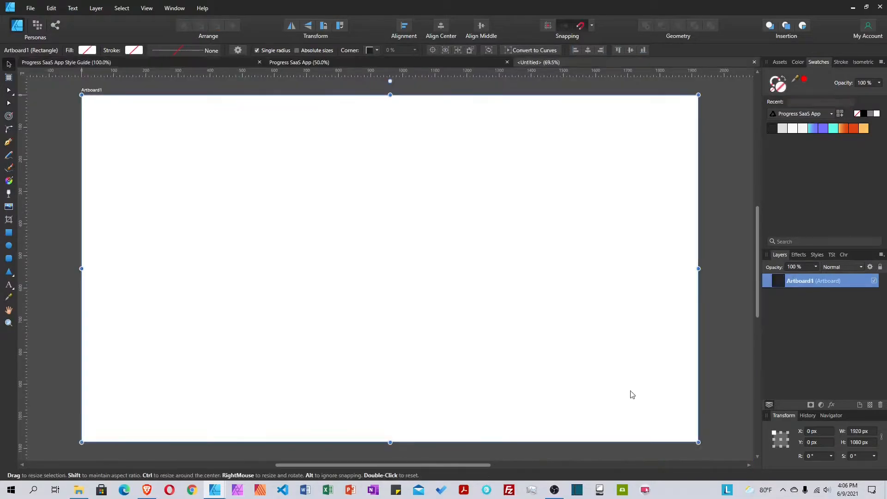
# Fill the artboard with the F9F9F9 off-white swatch from the Progress SaaS App palette and check its hex code
pyautogui.scroll(1, 212, 140)
pyautogui.scroll(-1, 214, 140)
pyautogui.scroll(1, 214, 140)
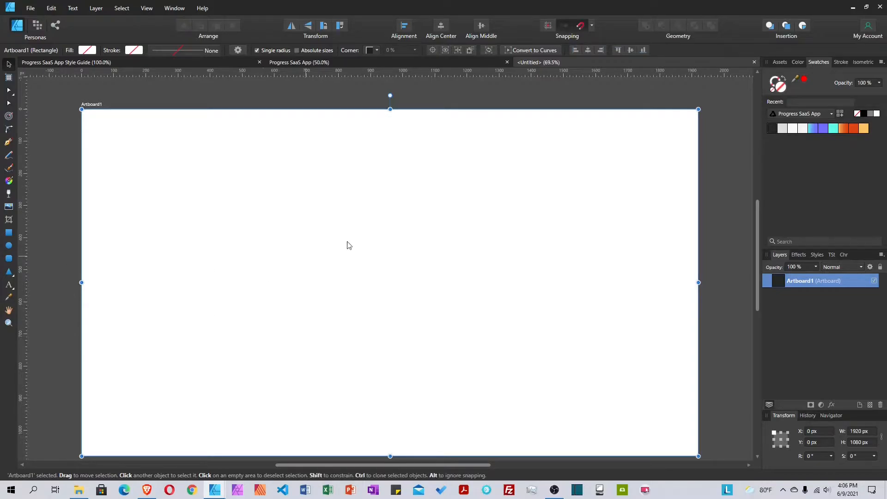
pyautogui.click(793, 130)
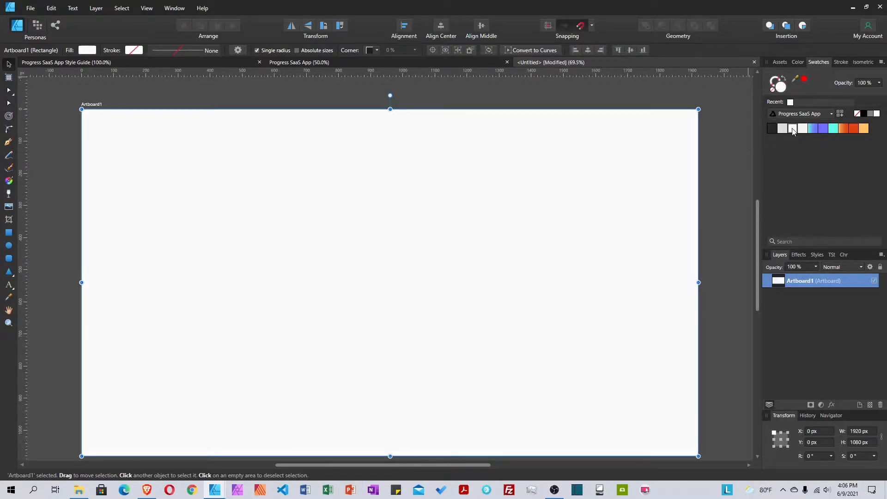
pyautogui.doubleClick(781, 86)
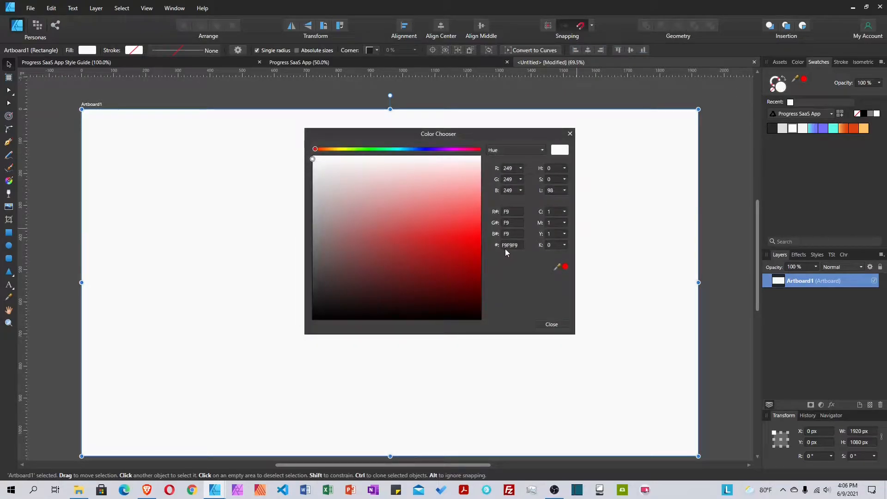
pyautogui.click(570, 135)
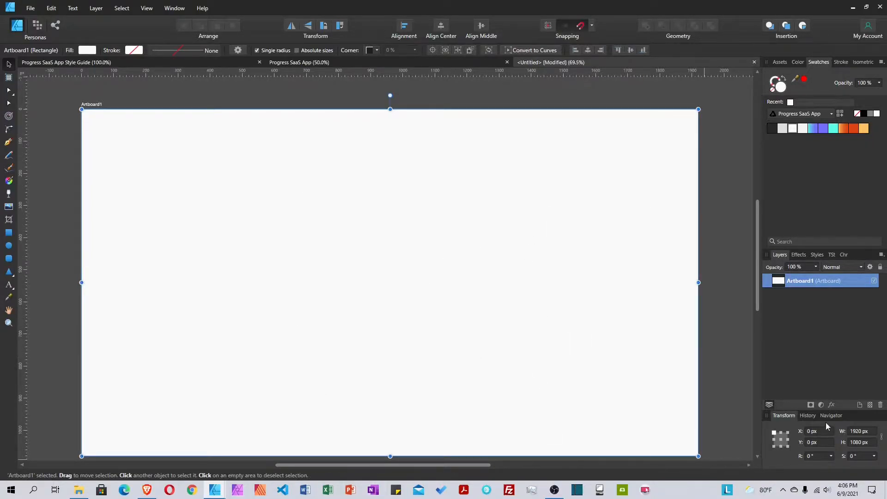
# Add a layer named Header inside the artboard, and take a look at the Progress SaaS App dashboard document before returning
pyautogui.click(860, 406)
pyautogui.doubleClick(803, 297)
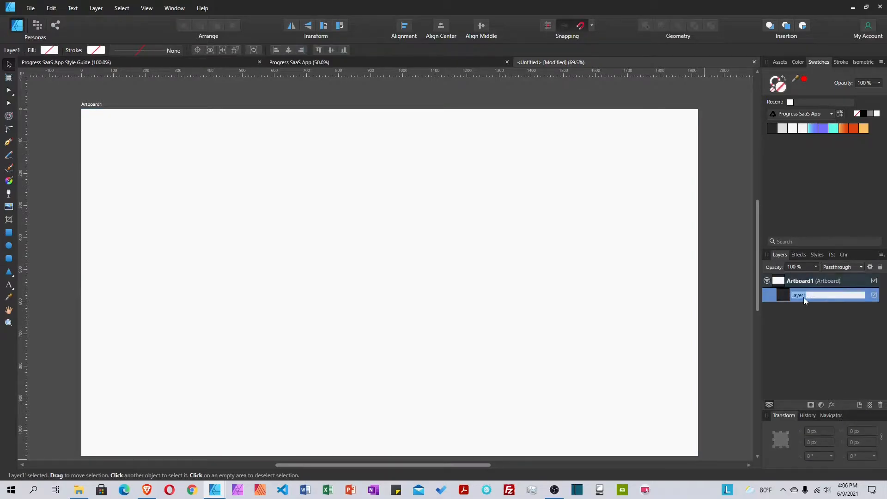
pyautogui.write('Head')
pyautogui.press('Return')
pyautogui.click(319, 62)
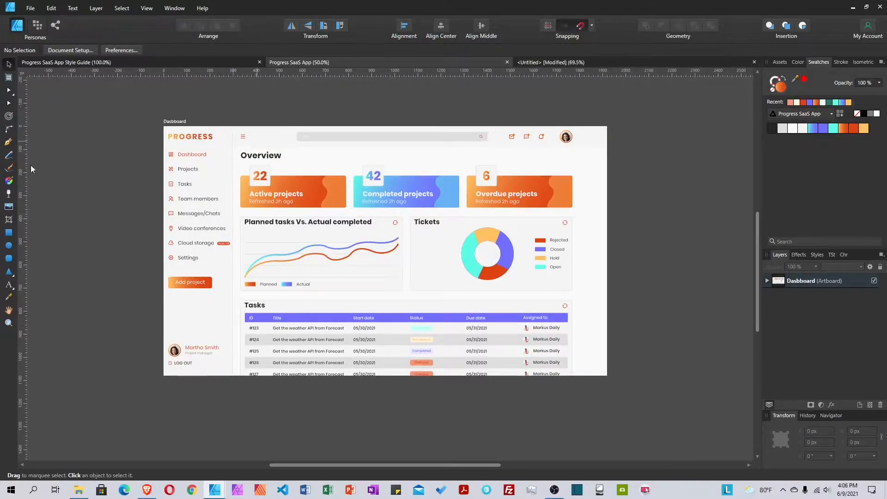
pyautogui.click(535, 63)
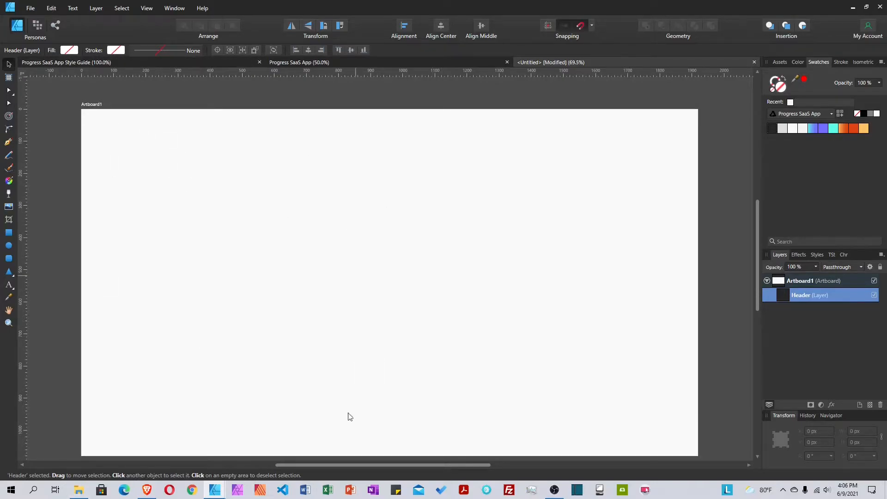
# Configure the column guides to 12 columns with a 32 px gutter
pyautogui.click(146, 8)
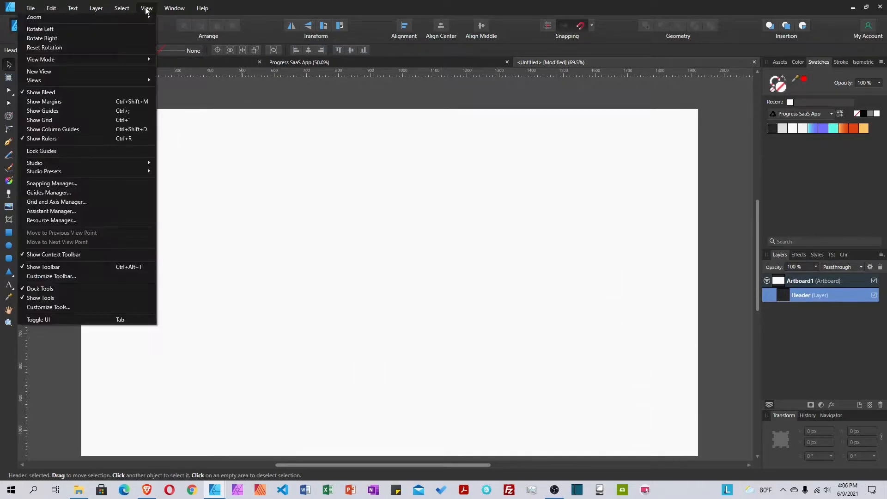
pyautogui.click(48, 193)
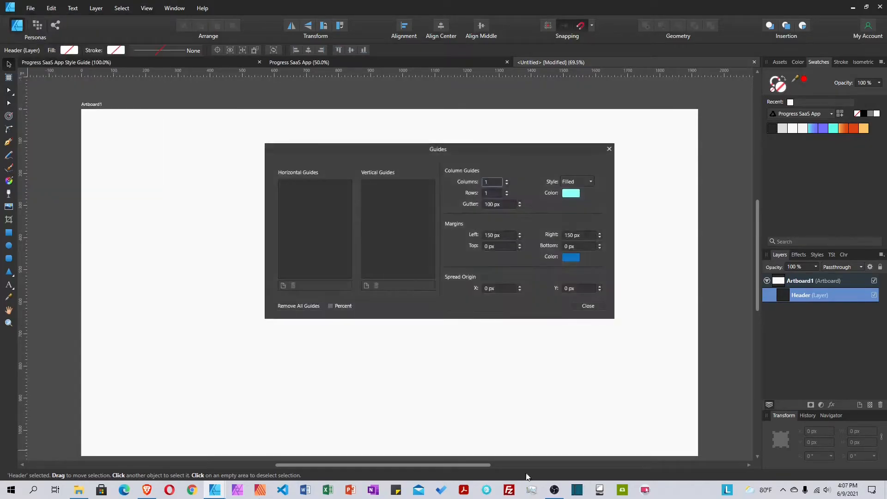
pyautogui.click(490, 183)
pyautogui.click(498, 204)
pyautogui.write('32')
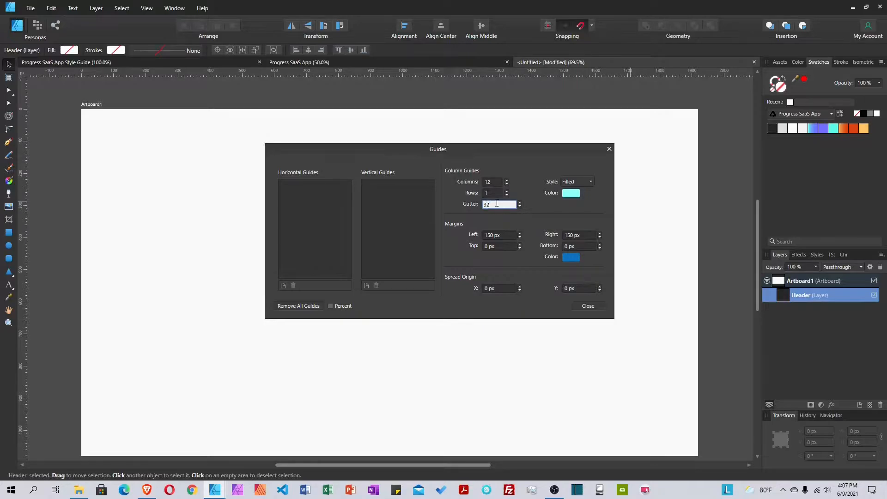
pyautogui.press('Return')
pyautogui.click(588, 306)
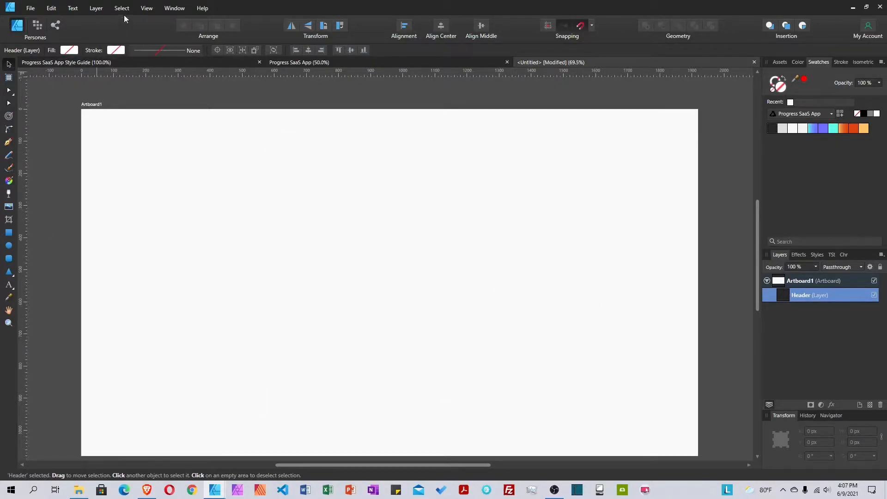
# Show the column guides and the margins on the artboard
pyautogui.click(158, 8)
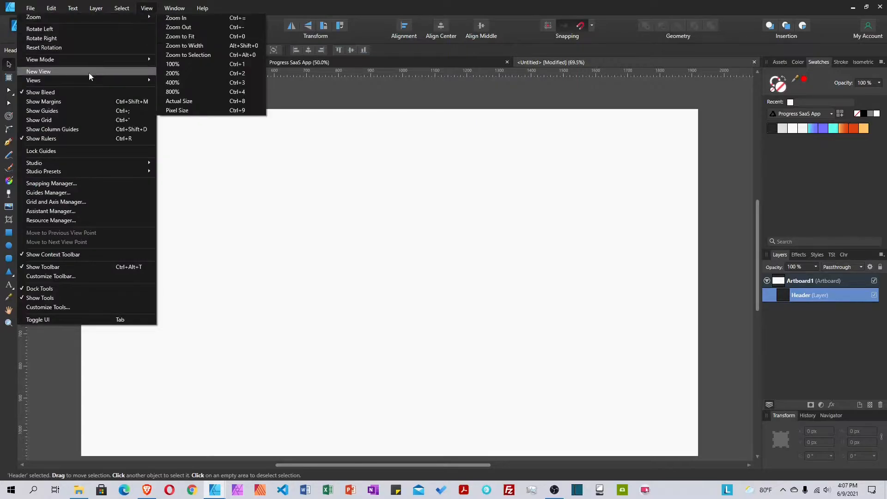
pyautogui.click(60, 129)
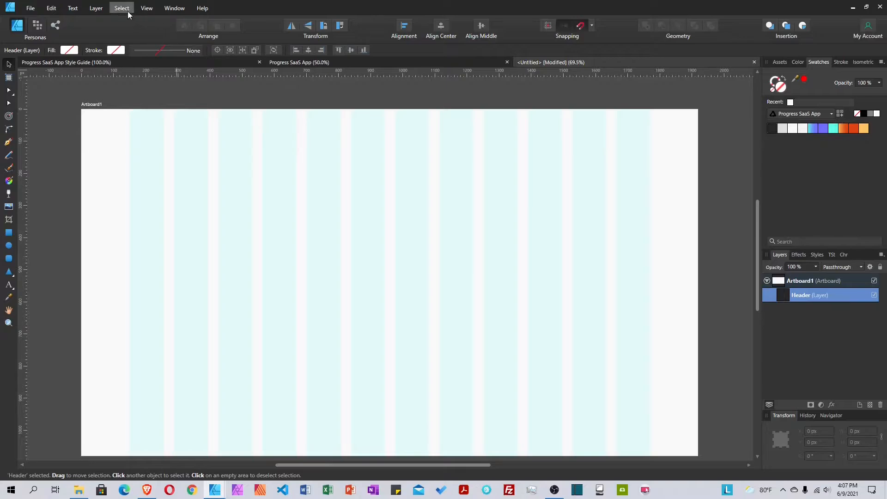
pyautogui.click(145, 8)
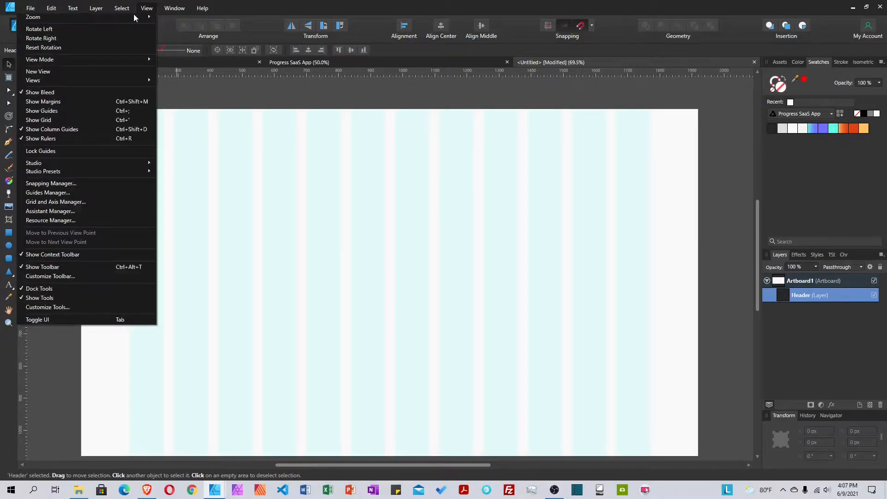
pyautogui.click(143, 103)
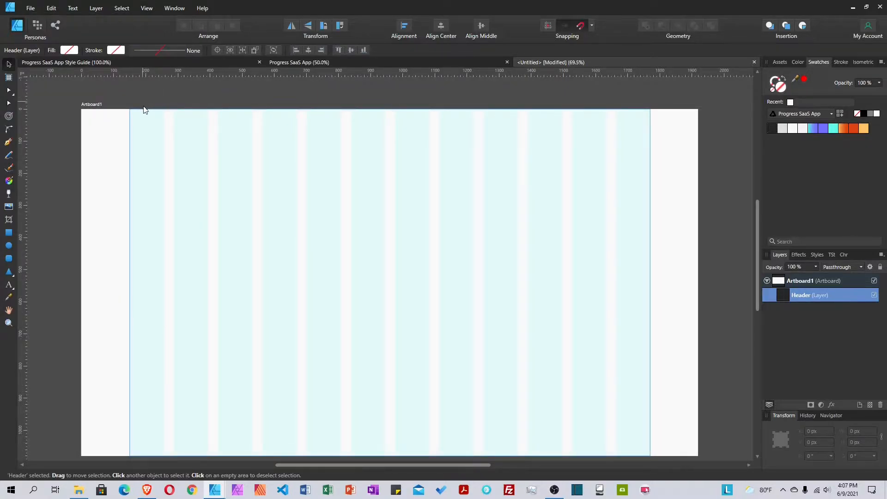
pyautogui.click(147, 8)
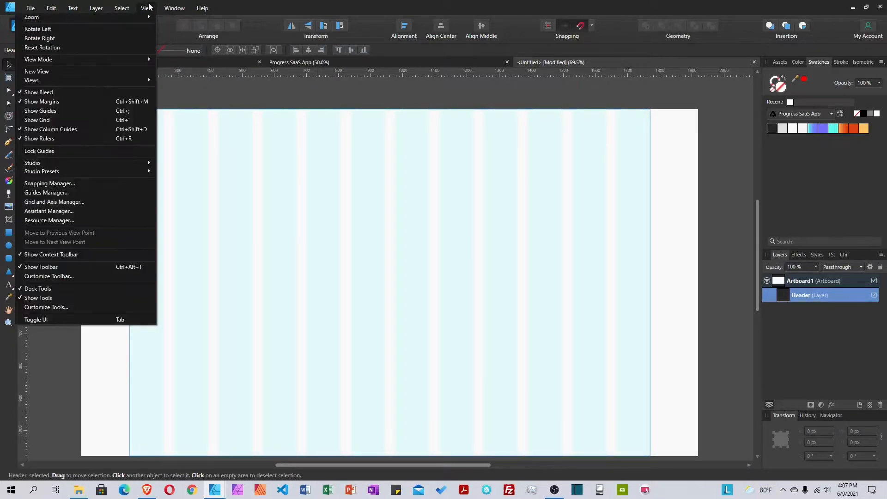
pyautogui.click(149, 7)
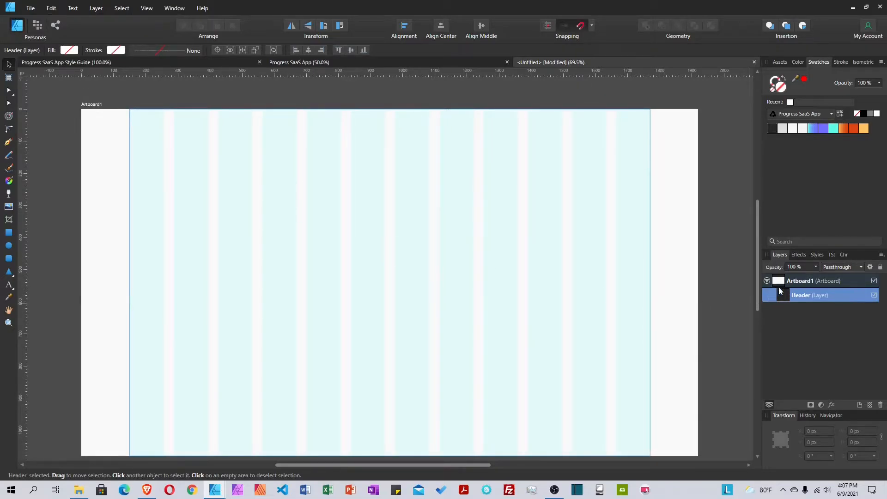
# Draw a full-width rectangle along the artboard's top edge in the Header layer and set its height to 100 px
pyautogui.click(8, 234)
pyautogui.moveTo(81, 110); pyautogui.dragTo(698, 146)
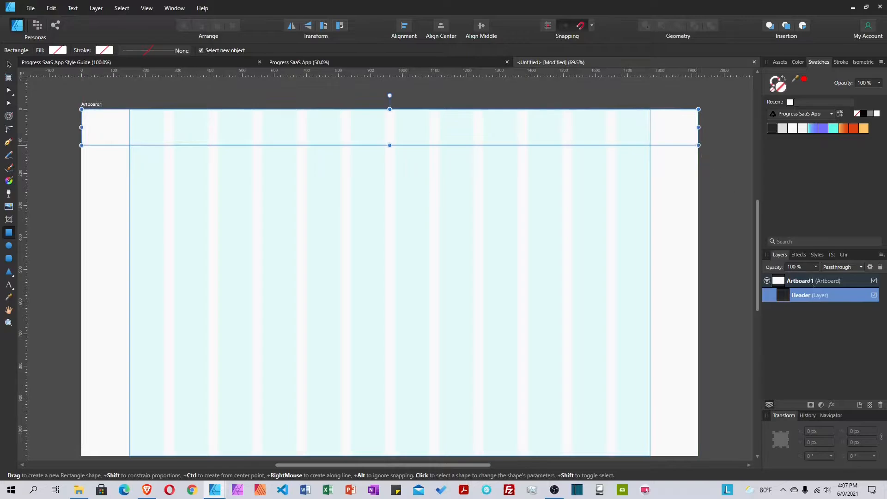
pyautogui.click(862, 442)
pyautogui.write('1')
pyautogui.press('Return')
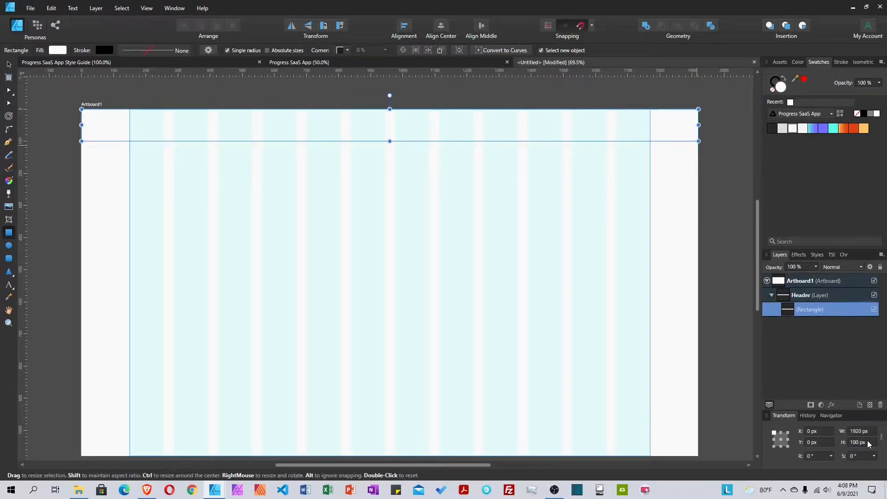
pyautogui.click(9, 64)
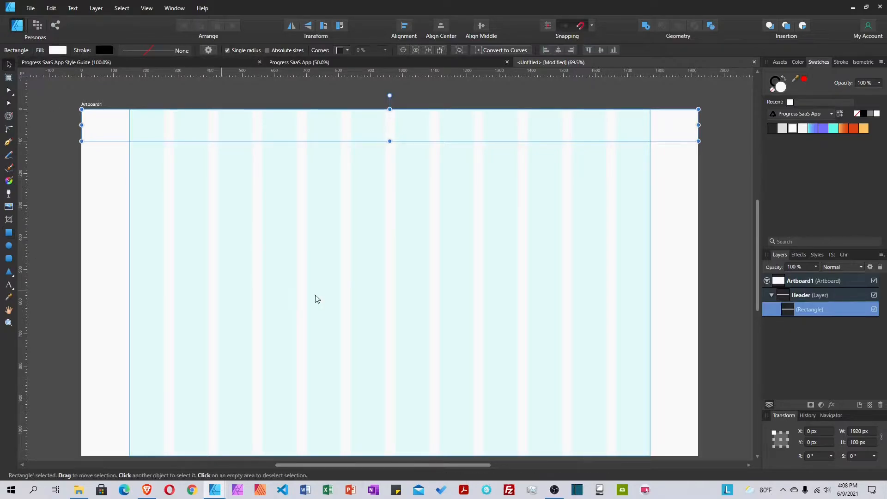
# Fill the header rectangle with the F5F5F5 light grey swatch and check its hex code
pyautogui.click(803, 129)
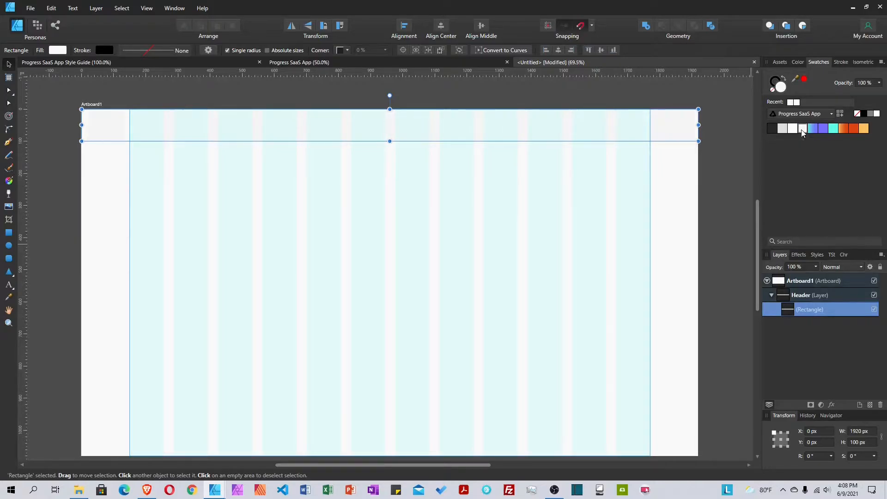
pyautogui.doubleClick(780, 87)
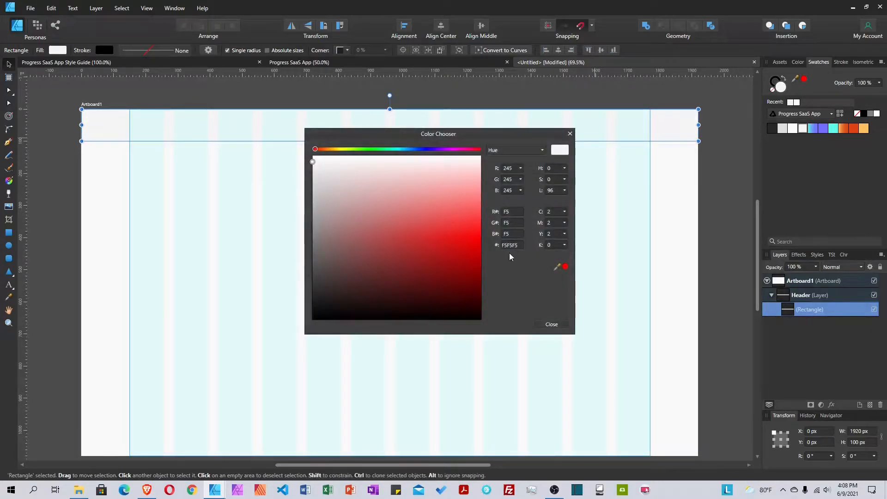
pyautogui.click(551, 325)
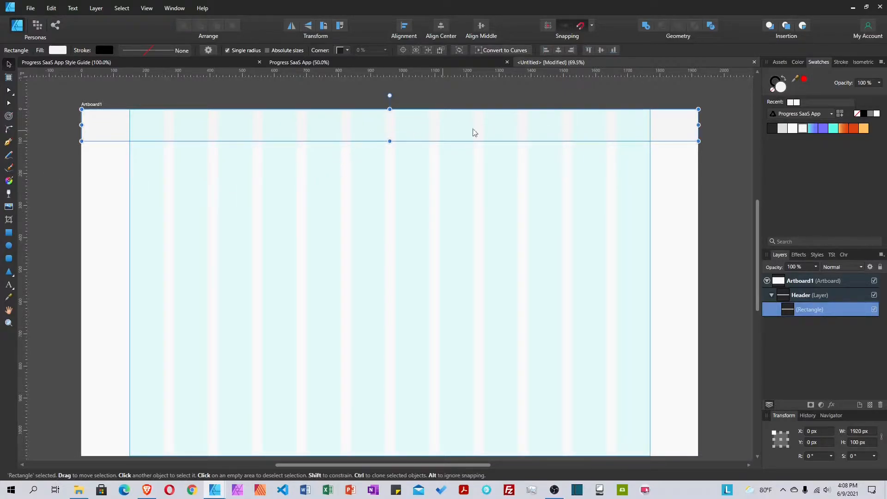
# Place the orange gradient PROGRESS wordmark from the Progress SaaS App assets in the header, aligned to the left margin
pyautogui.click(782, 63)
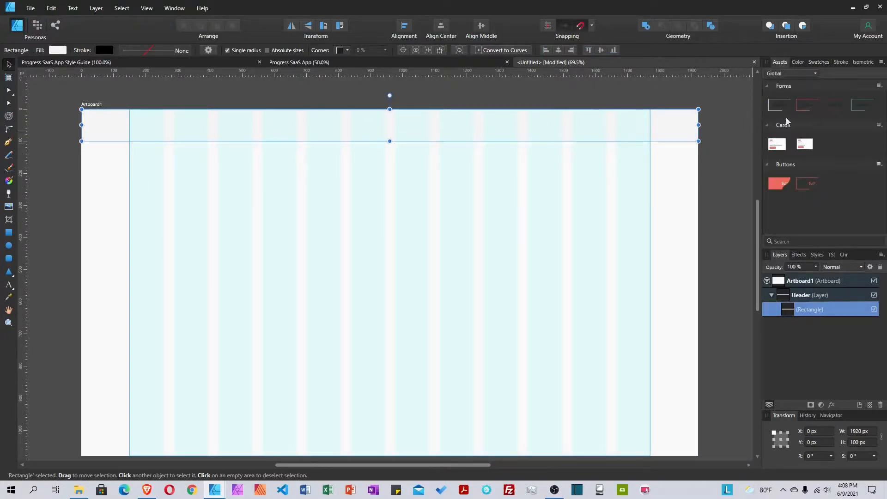
pyautogui.click(791, 75)
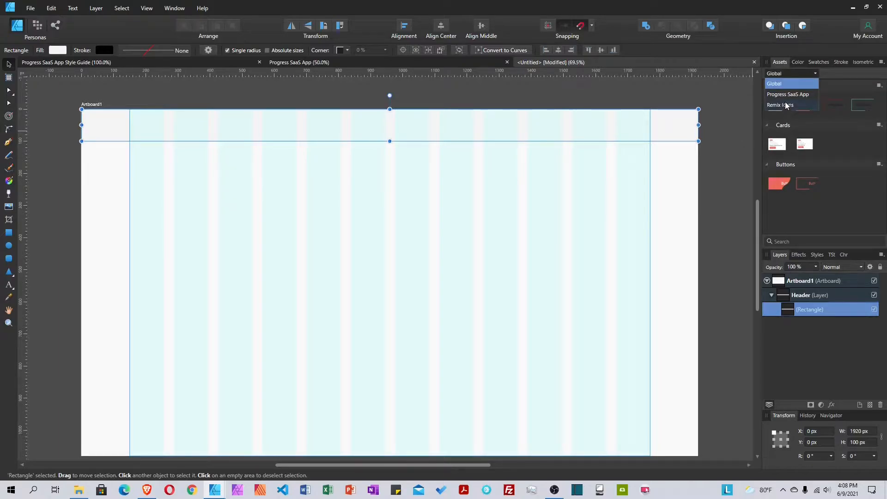
pyautogui.click(787, 94)
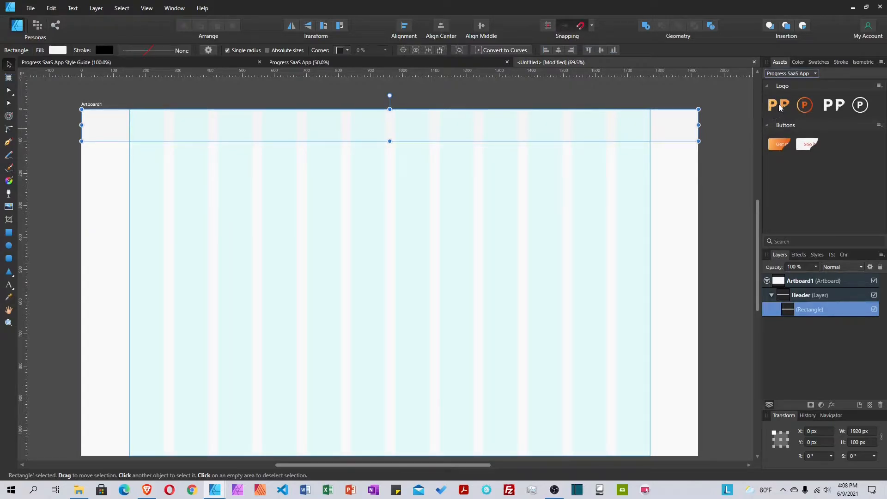
pyautogui.moveTo(782, 107); pyautogui.dragTo(170, 132)
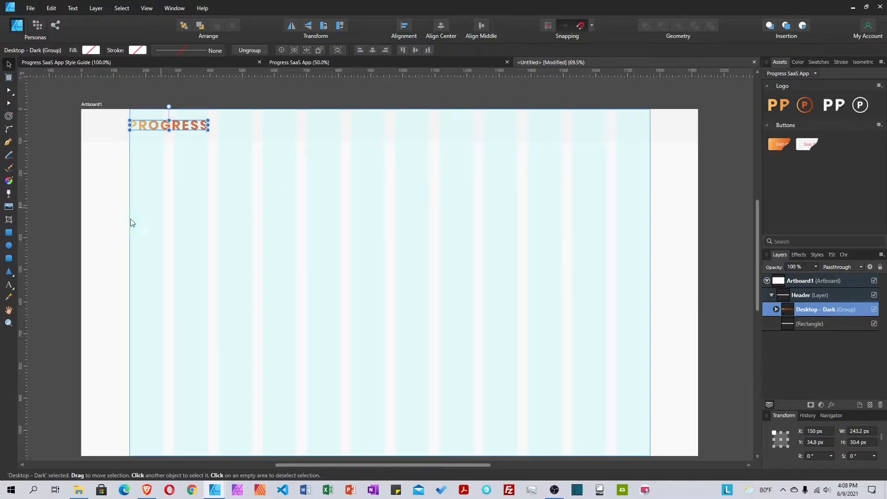
# Add an art text line reading Home, Features, Teams, Pricing and Blog, with the items separated by spaces, in the Header layer
pyautogui.click(9, 287)
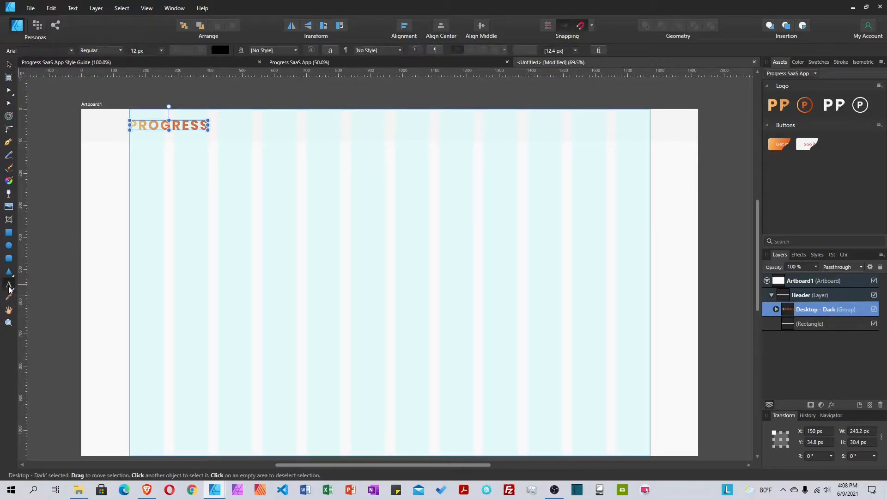
pyautogui.click(217, 214)
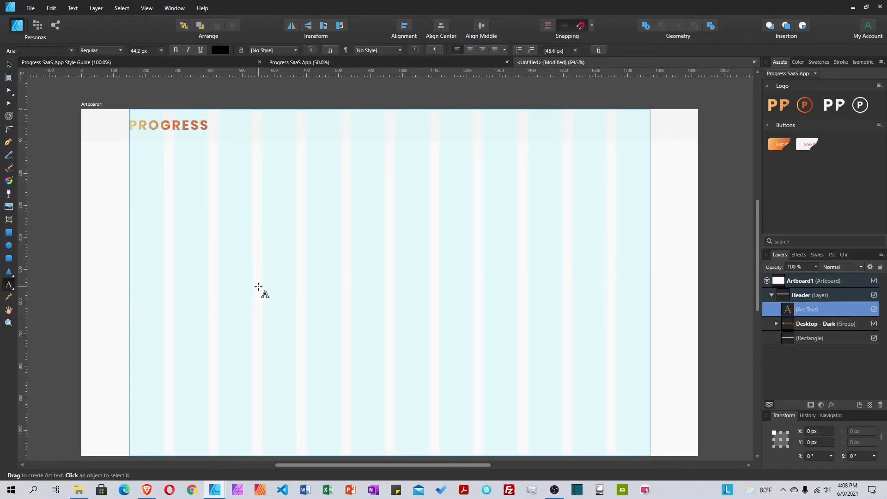
pyautogui.write('Home')
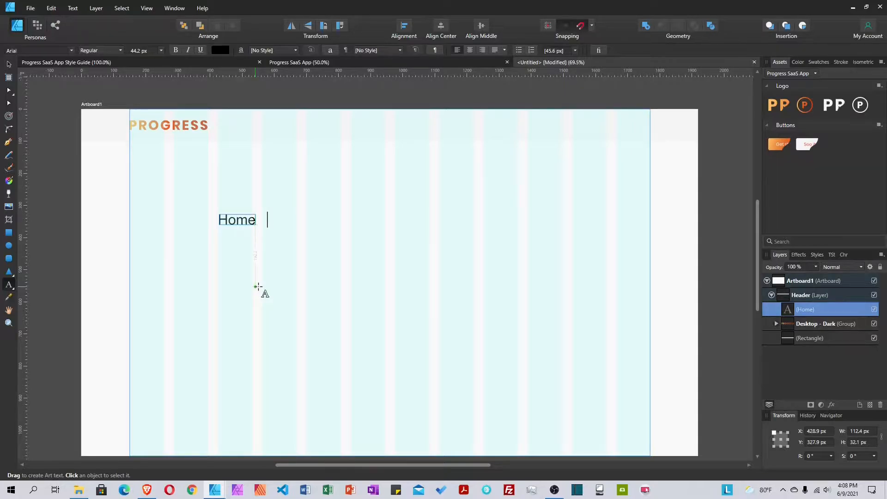
pyautogui.write('     Features    ')
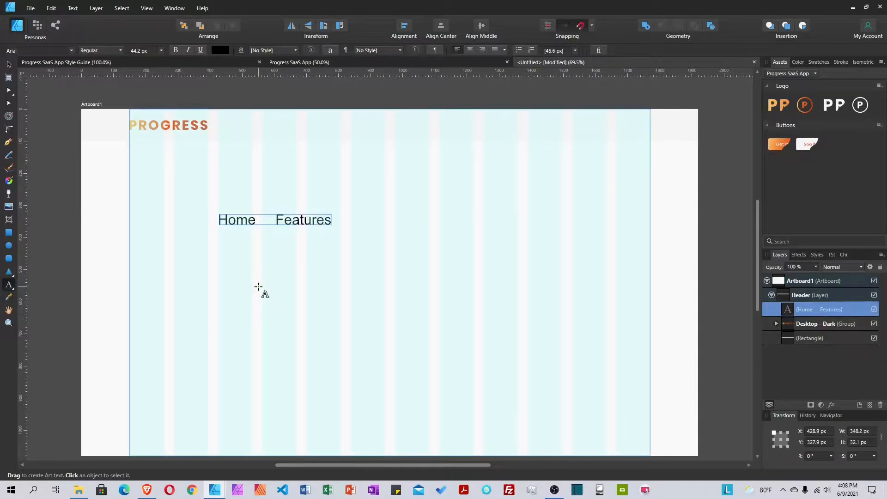
pyautogui.write('Teams')
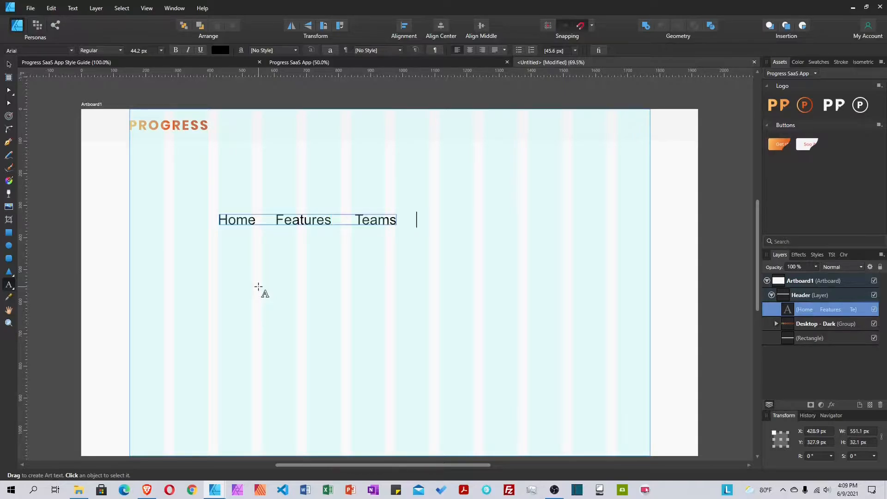
pyautogui.write('    Pricing')
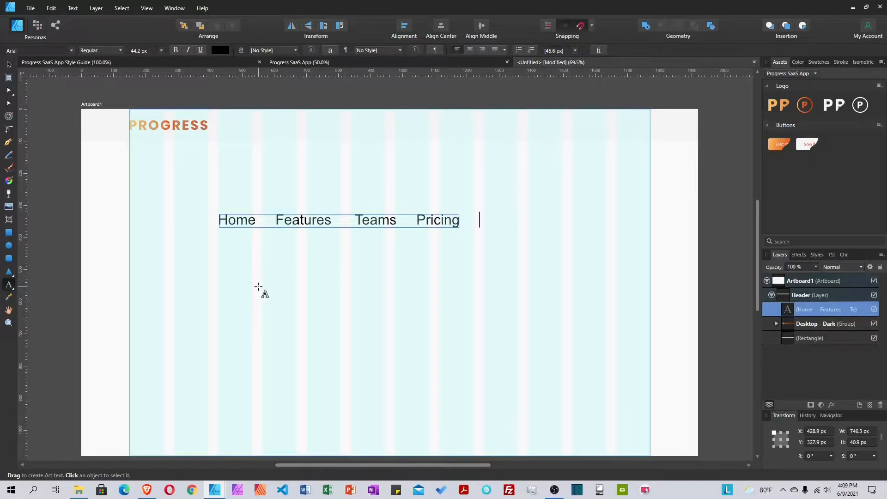
pyautogui.write('     Blog')
pyautogui.press('Escape')
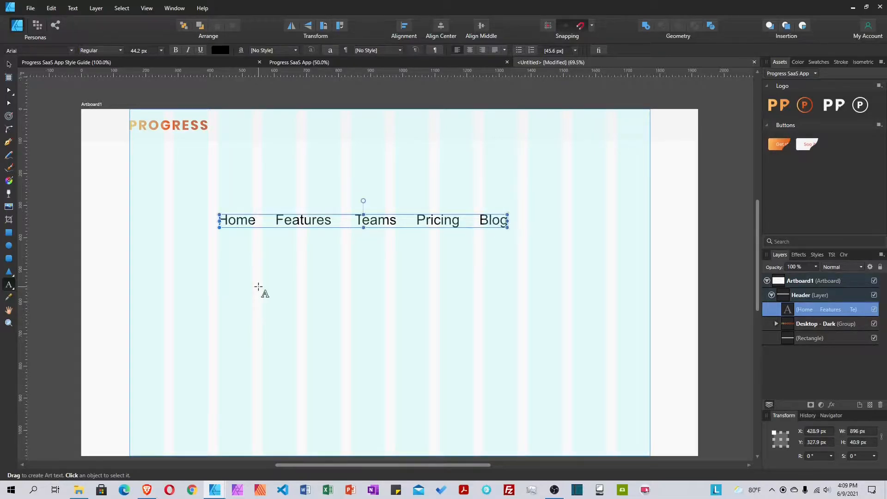
# Set the menu text to Poppins at 22 px and move it into the header, between the wordmark and the far margin
pyautogui.click(8, 65)
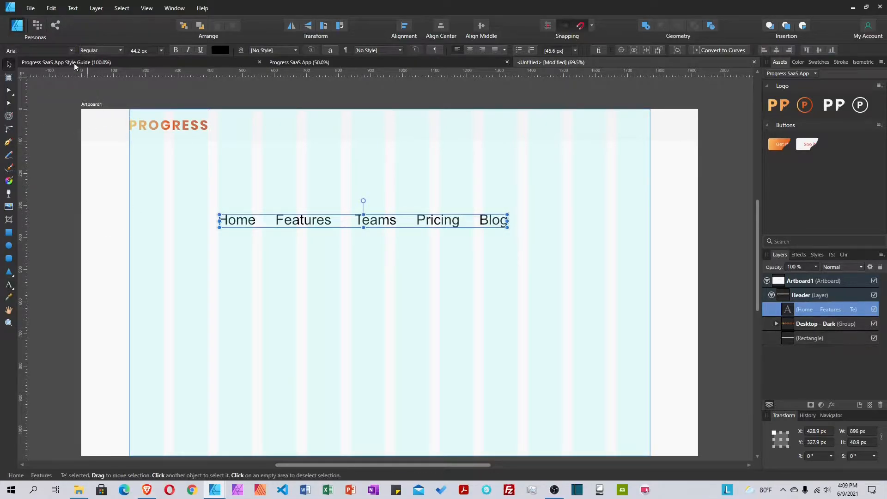
pyautogui.click(56, 49)
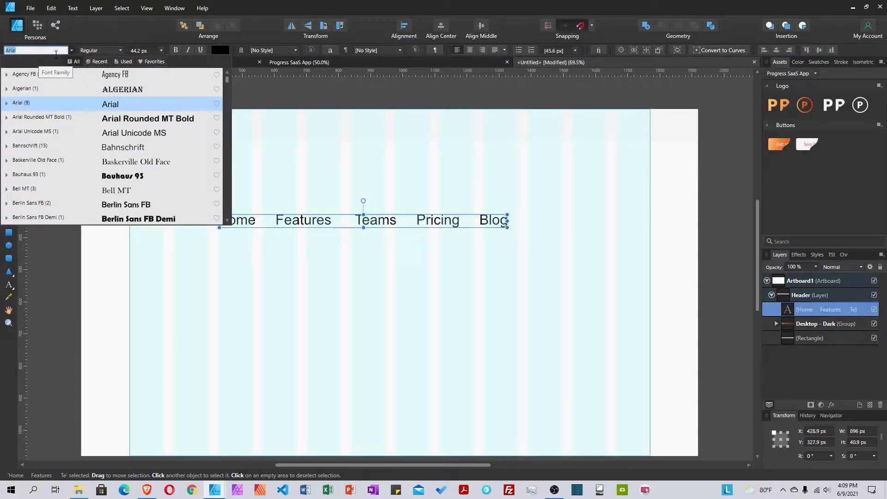
pyautogui.write('pop')
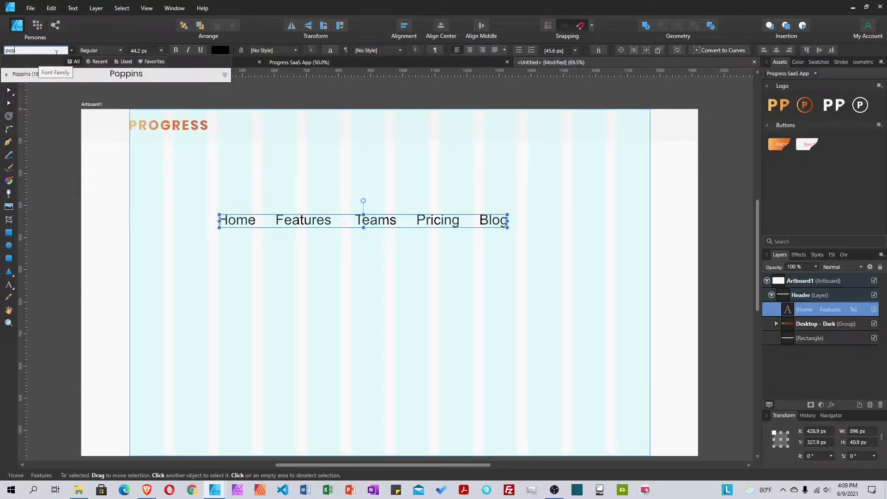
pyautogui.click(119, 74)
pyautogui.click(141, 50)
pyautogui.write('22')
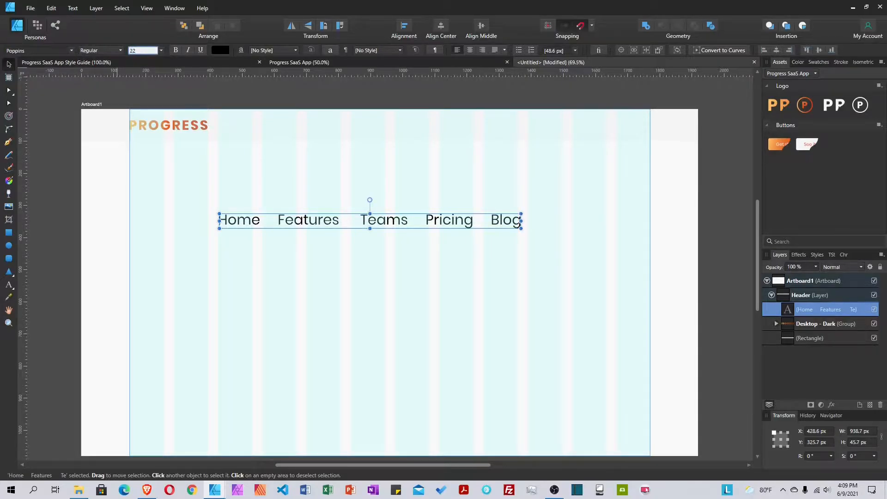
pyautogui.press('Return')
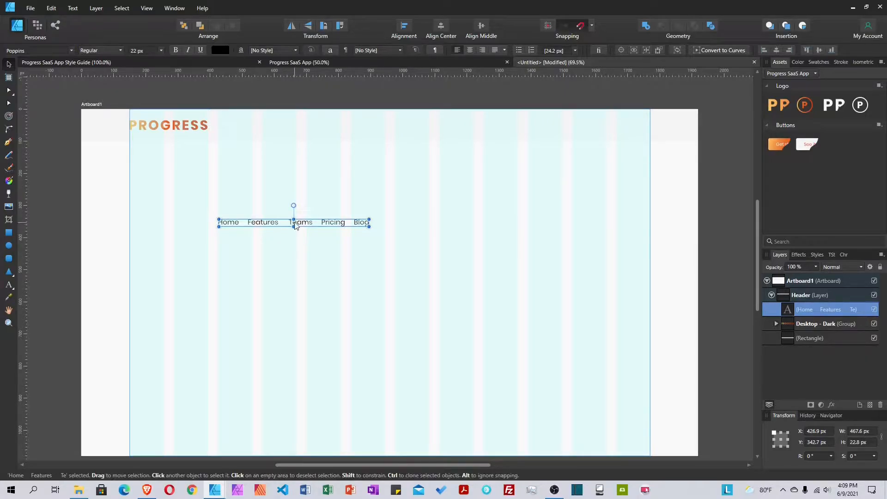
pyautogui.moveTo(296, 225); pyautogui.dragTo(388, 129)
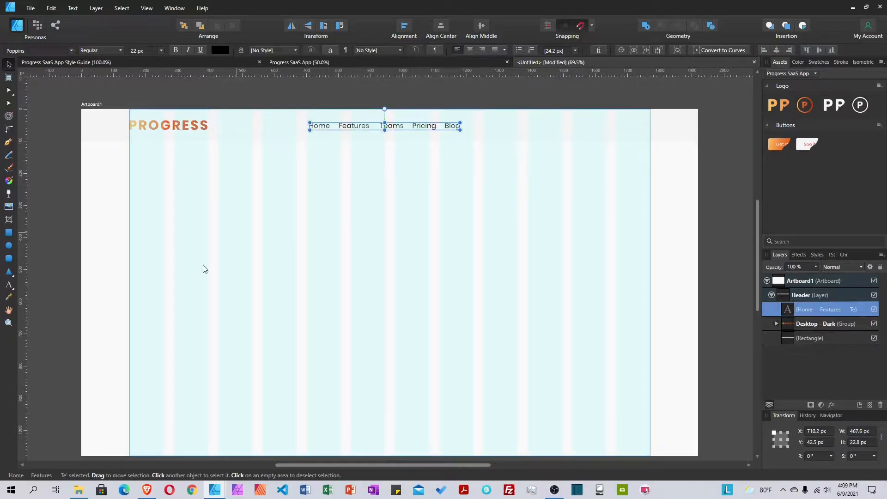
# Place the orange gradient Get started button from the assets in the header against the right margin and check its label's text settings
pyautogui.click(8, 323)
pyautogui.moveTo(415, 166); pyautogui.dragTo(464, 185)
pyautogui.scroll(1, 524, 204)
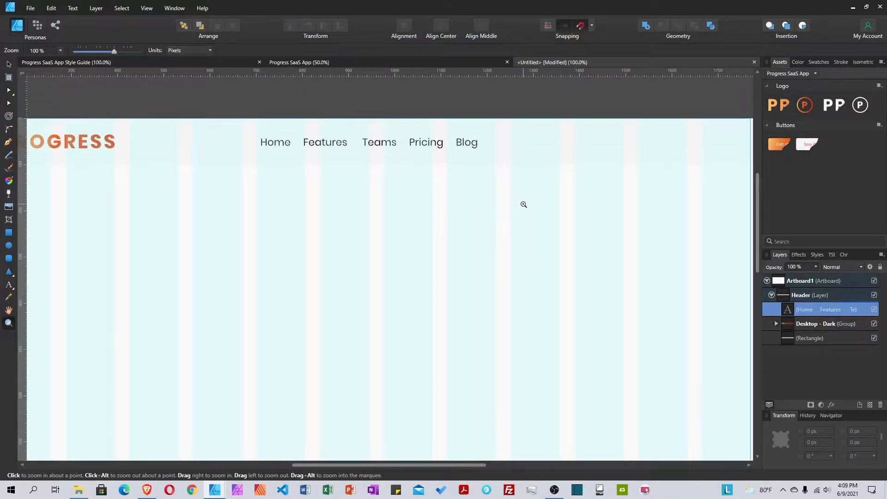
pyautogui.click(491, 217)
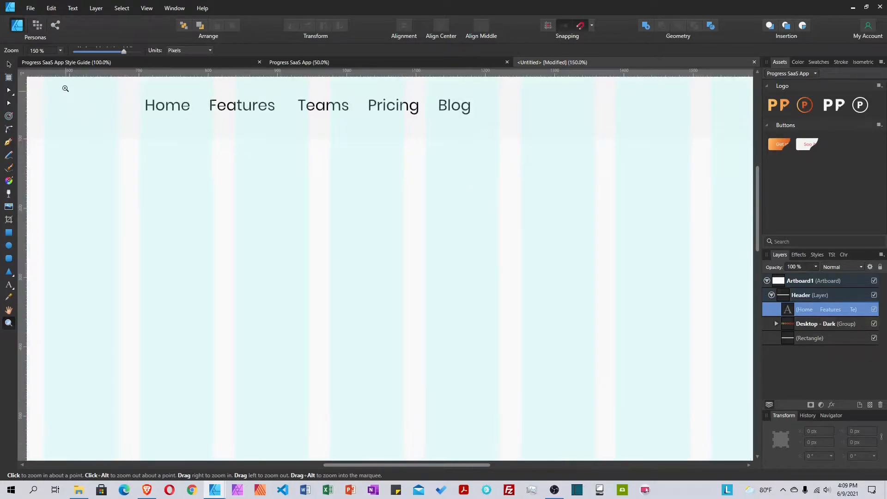
pyautogui.click(44, 51)
pyautogui.write('80')
pyautogui.press('Return')
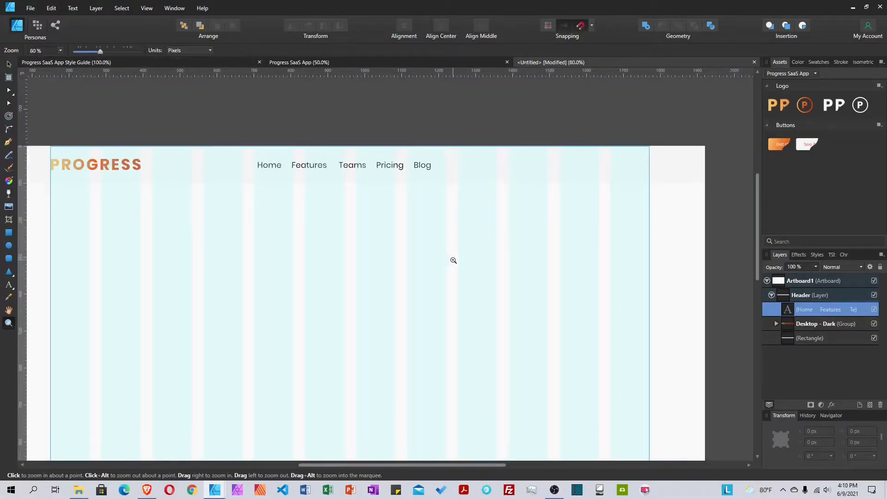
pyautogui.click(8, 66)
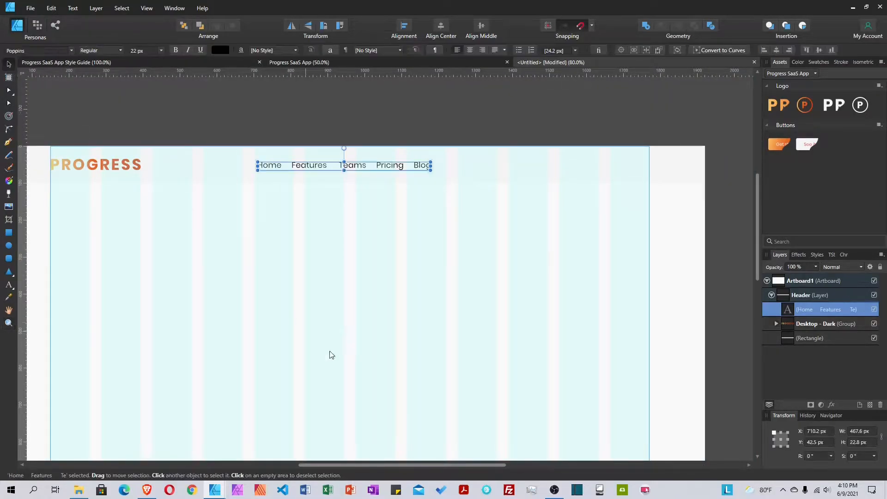
pyautogui.moveTo(449, 464); pyautogui.dragTo(439, 463)
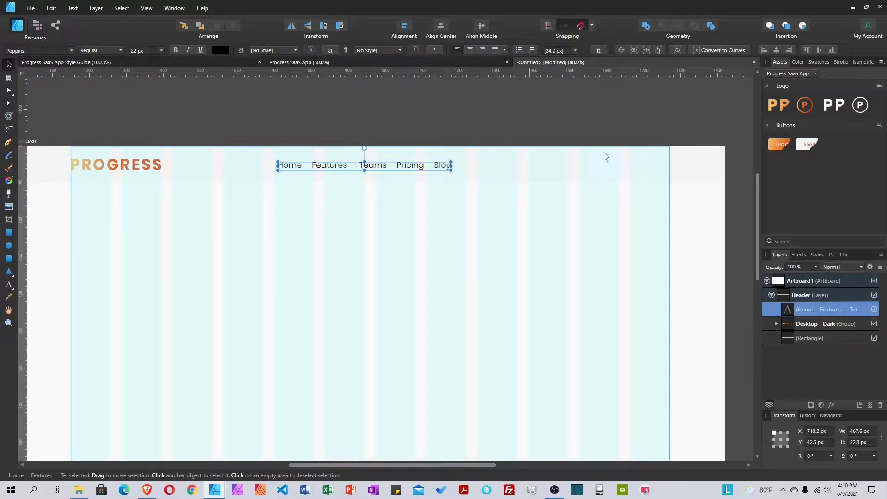
pyautogui.moveTo(776, 145); pyautogui.dragTo(634, 167)
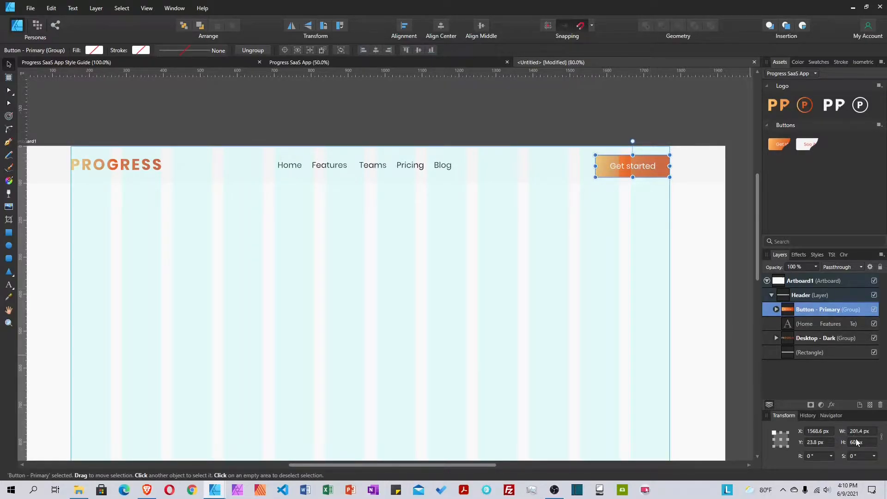
pyautogui.doubleClick(624, 170)
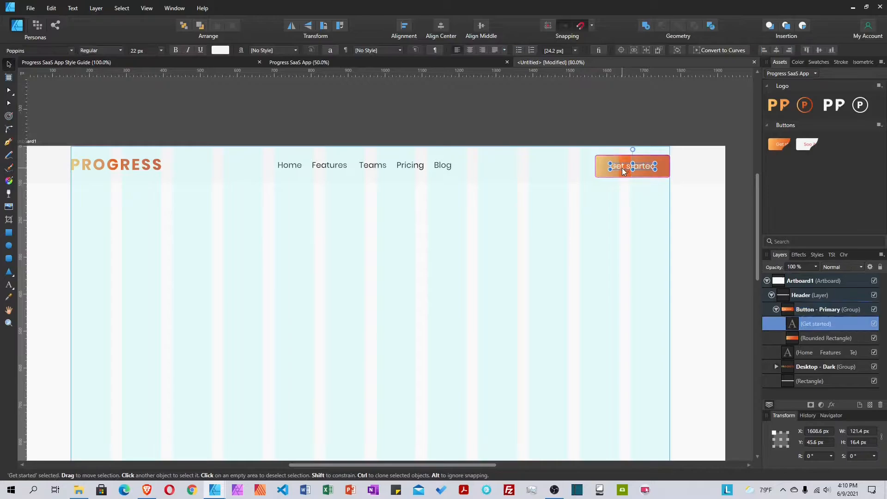
pyautogui.press('alt')
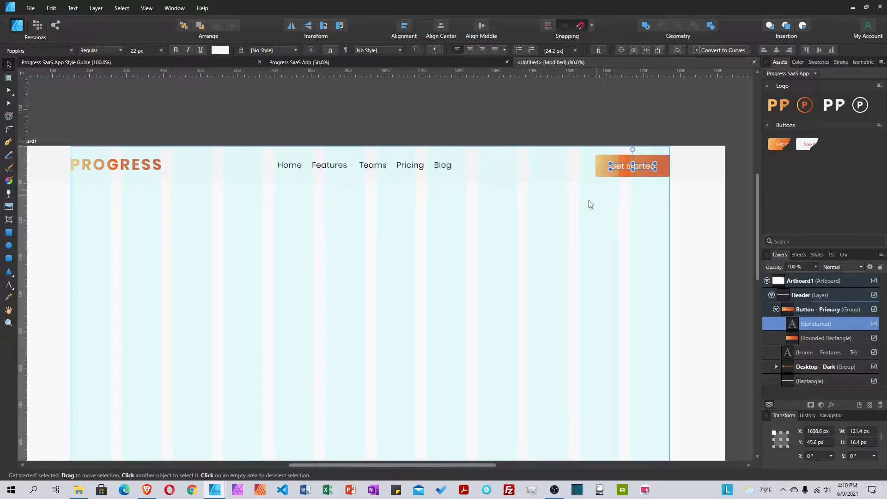
pyautogui.click(815, 62)
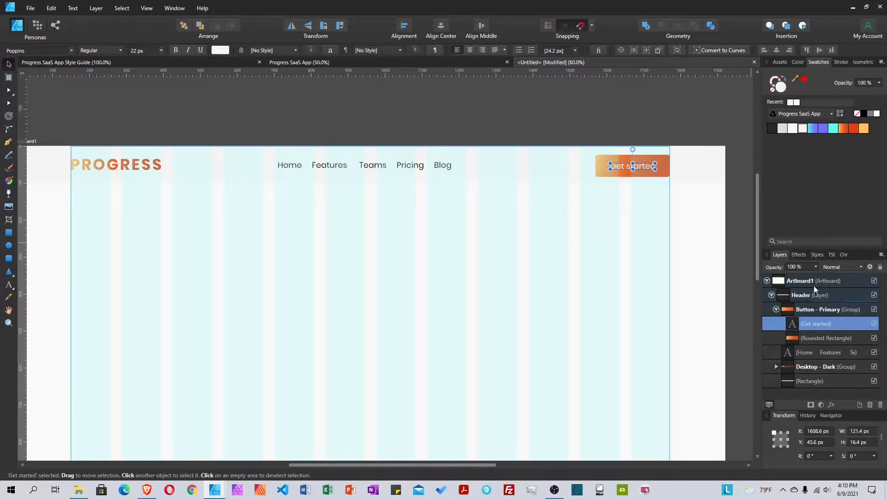
pyautogui.click(777, 309)
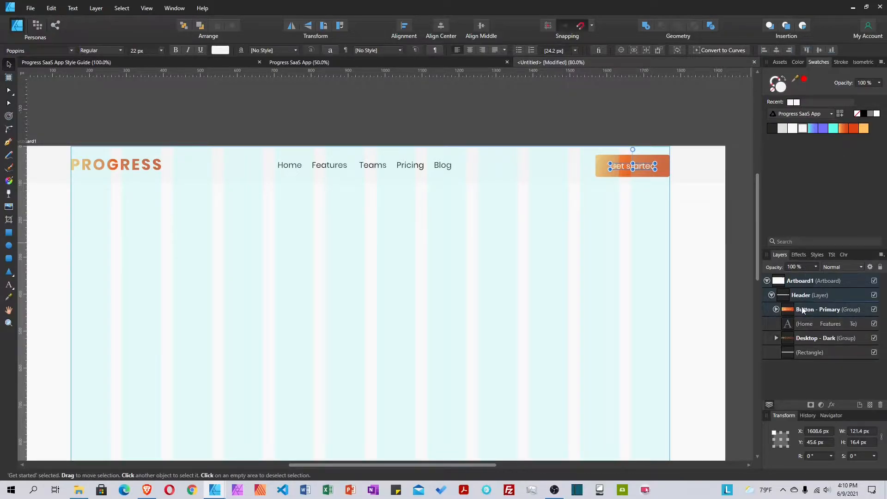
# Align the Get started button, menu text, wordmark and header rectangle to their vertical middle
pyautogui.click(808, 309)
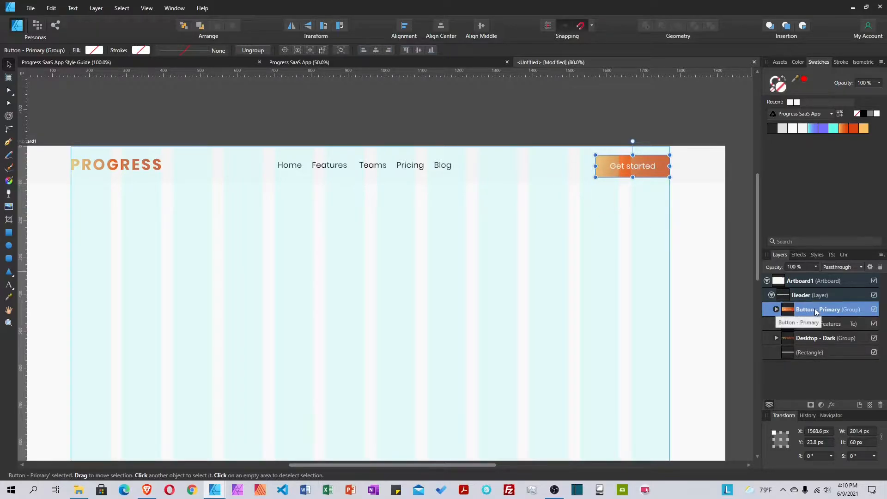
pyautogui.keyDown('shift'); pyautogui.click(809, 353); pyautogui.keyUp('shift')
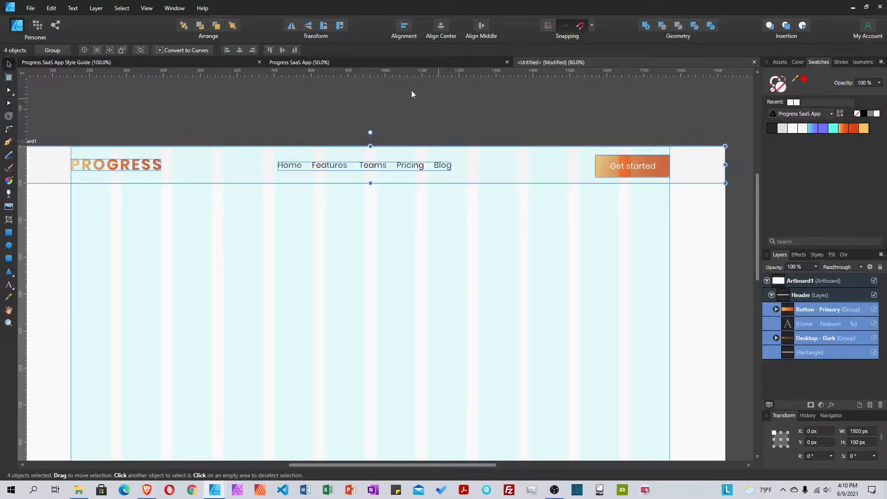
pyautogui.click(481, 27)
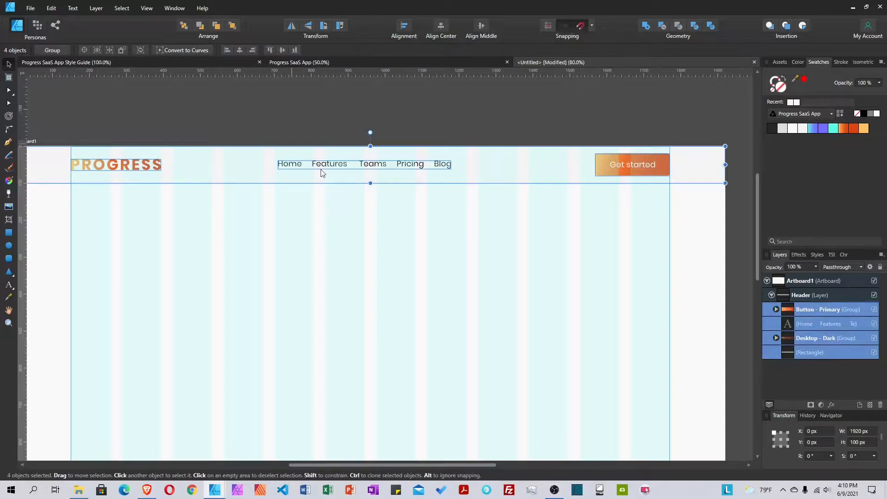
# Distribute the wordmark, menu text and Get started button evenly in the horizontal direction with auto distribute
pyautogui.click(135, 168)
pyautogui.keyDown('shift'); pyautogui.click(382, 168); pyautogui.keyUp('shift')
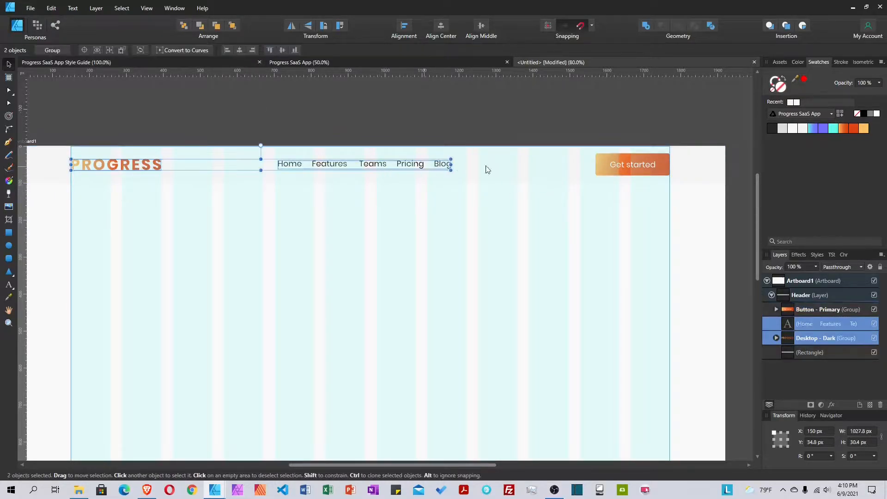
pyautogui.keyDown('shift'); pyautogui.click(611, 167); pyautogui.keyUp('shift')
pyautogui.click(404, 29)
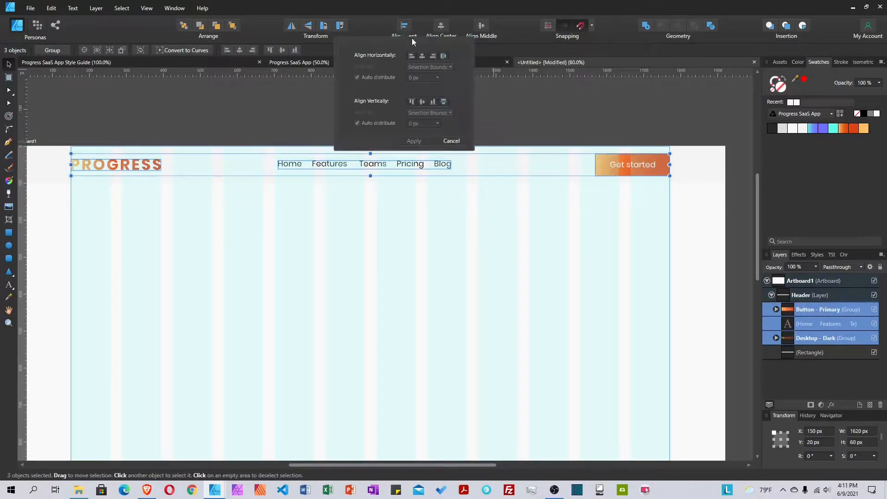
pyautogui.click(445, 54)
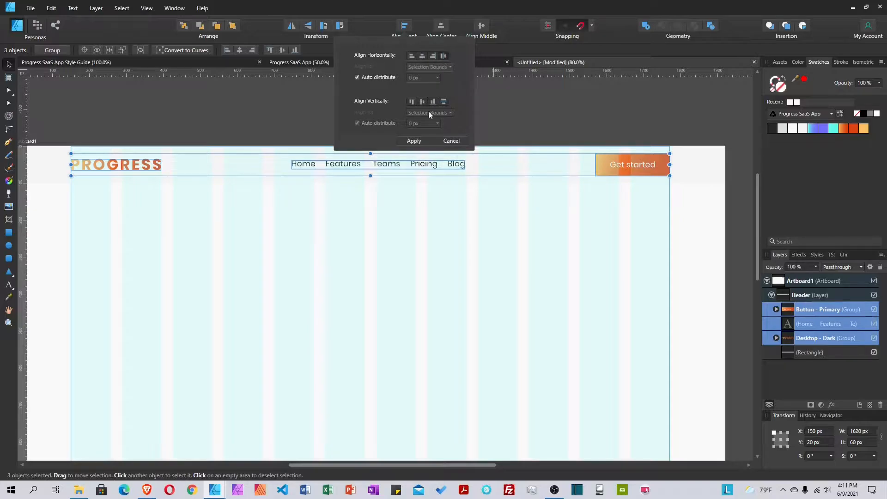
pyautogui.click(420, 140)
pyautogui.click(515, 261)
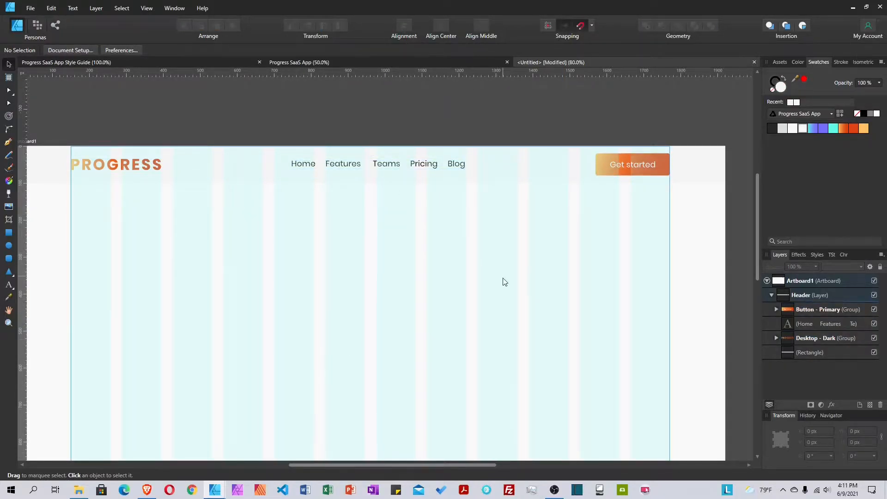
# Collapse the Header layer and add a new layer named Hero below it in the artboard
pyautogui.click(691, 175)
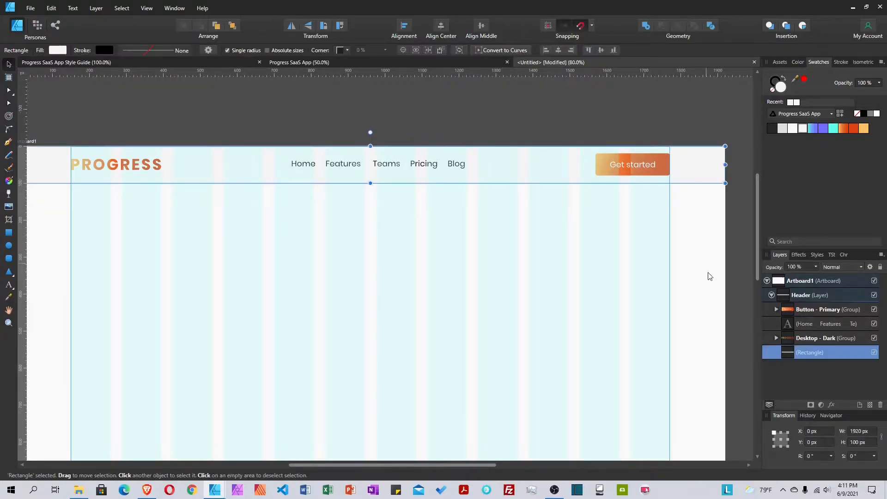
pyautogui.click(772, 295)
pyautogui.click(828, 295)
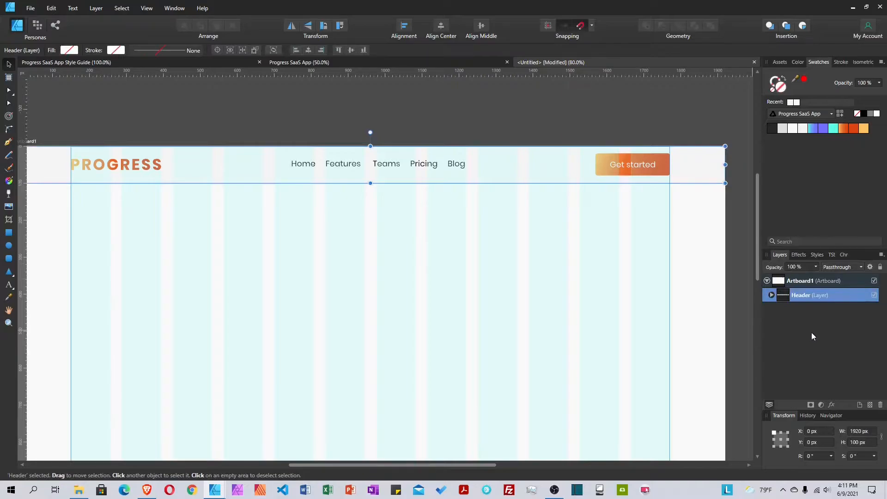
pyautogui.click(861, 405)
pyautogui.moveTo(775, 299); pyautogui.dragTo(772, 310)
pyautogui.doubleClick(799, 310)
pyautogui.write('Hero')
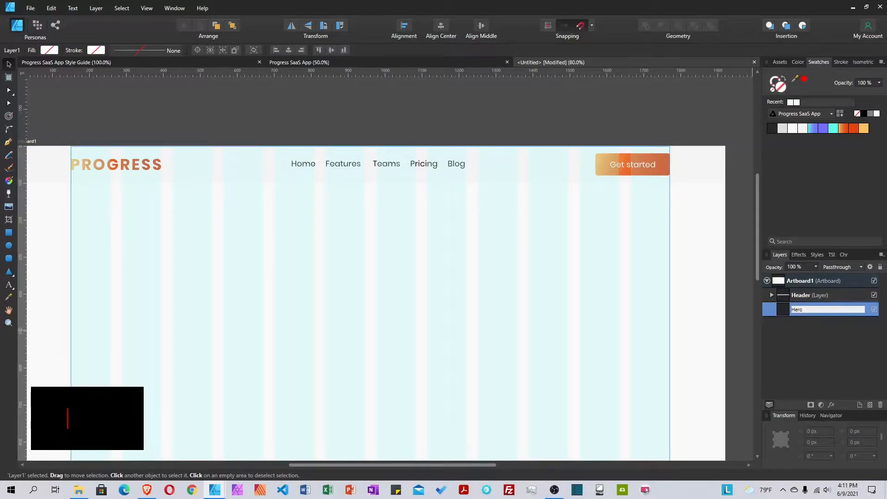
pyautogui.press('Return')
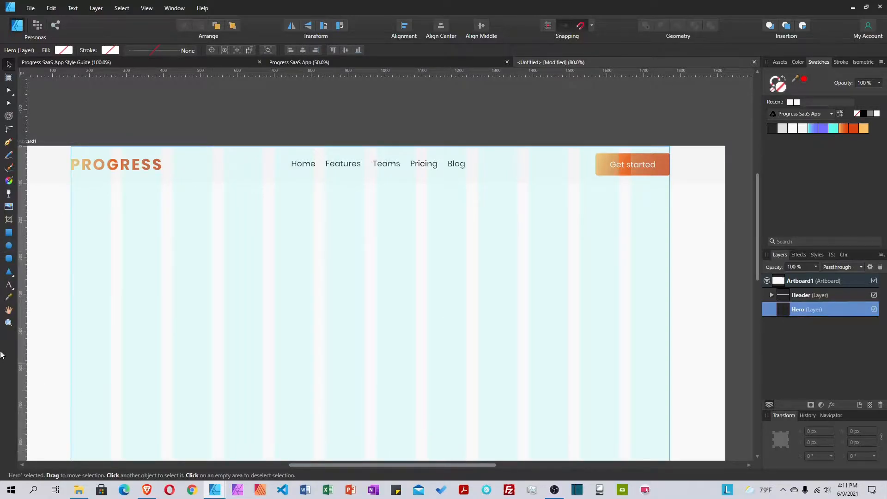
pyautogui.click(8, 322)
pyautogui.moveTo(599, 341); pyautogui.dragTo(502, 325)
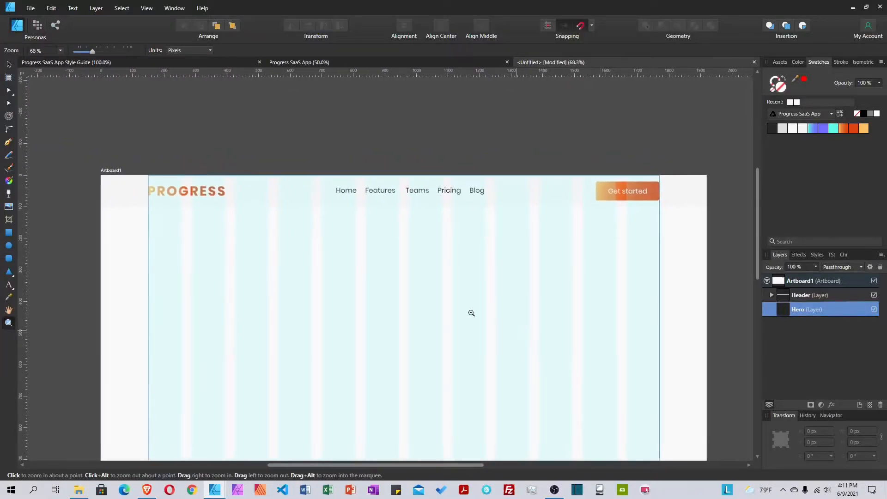
# Draw a rectangle in the Hero layer from the artboard's upper corner across its full 1920 px width and set its height to 1080 px
pyautogui.scroll(-3, 374, 271)
pyautogui.click(8, 64)
pyautogui.click(9, 232)
pyautogui.moveTo(101, 133); pyautogui.dragTo(707, 374)
pyautogui.click(862, 443)
pyautogui.write('1')
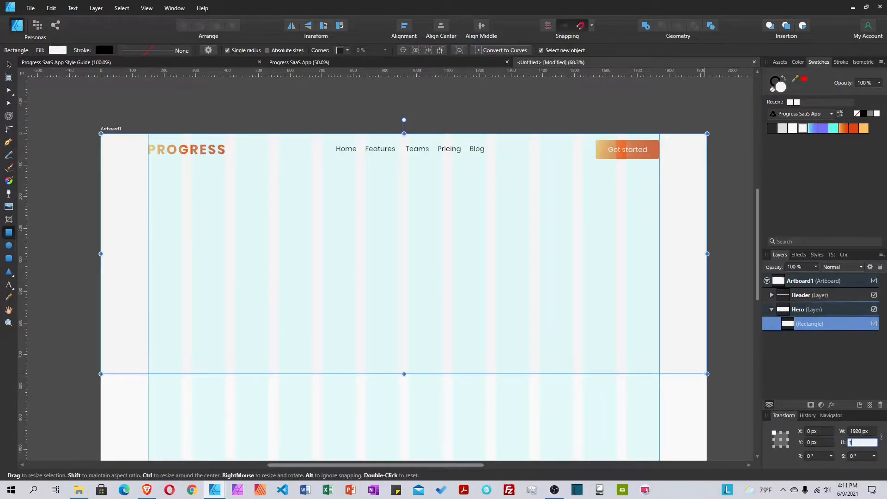
pyautogui.press('Return')
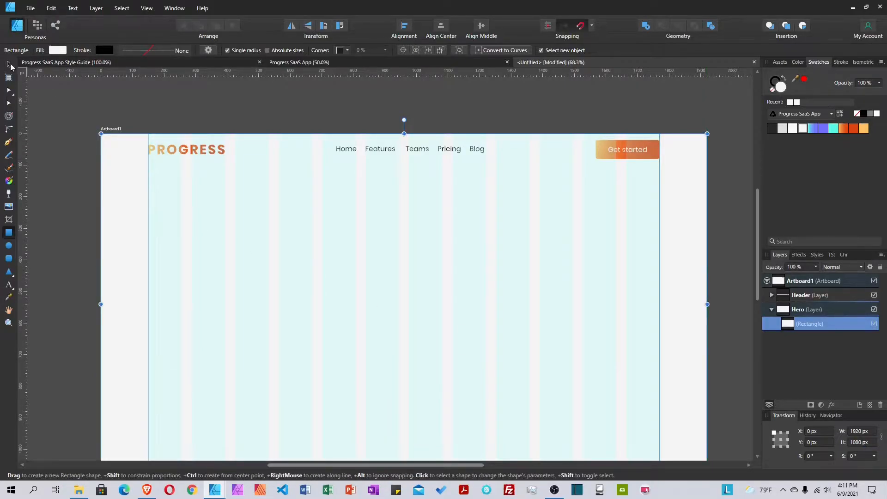
pyautogui.click(9, 65)
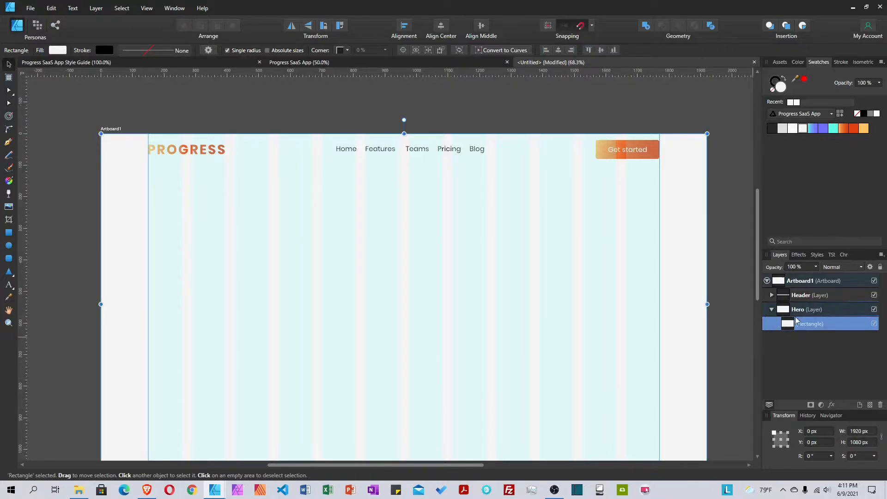
# Place the image pexels-fauxels-3182812.jpg across the full artboard width, nested inside the hero rectangle
pyautogui.click(804, 31)
pyautogui.click(9, 208)
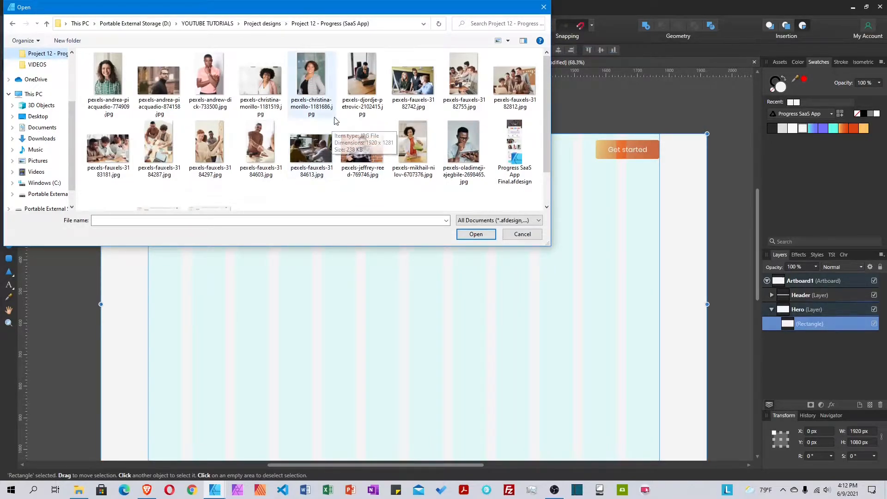
pyautogui.click(516, 81)
pyautogui.click(480, 236)
pyautogui.moveTo(103, 134); pyautogui.dragTo(706, 473)
pyautogui.moveTo(701, 468); pyautogui.dragTo(725, 423)
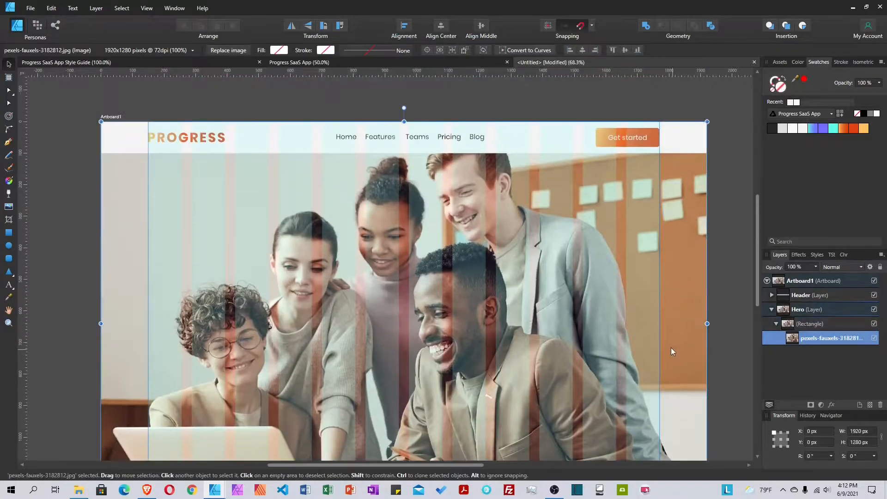
# Shift the nested team photo up to Y -100 px so it is vertically centred in the hero rectangle
pyautogui.scroll(2, 490, 287)
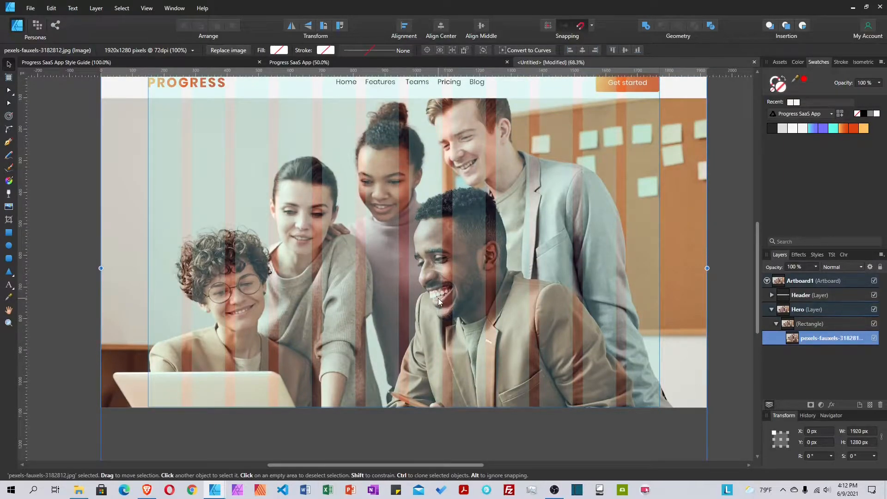
pyautogui.scroll(1, 436, 304)
pyautogui.moveTo(419, 320); pyautogui.dragTo(428, 289)
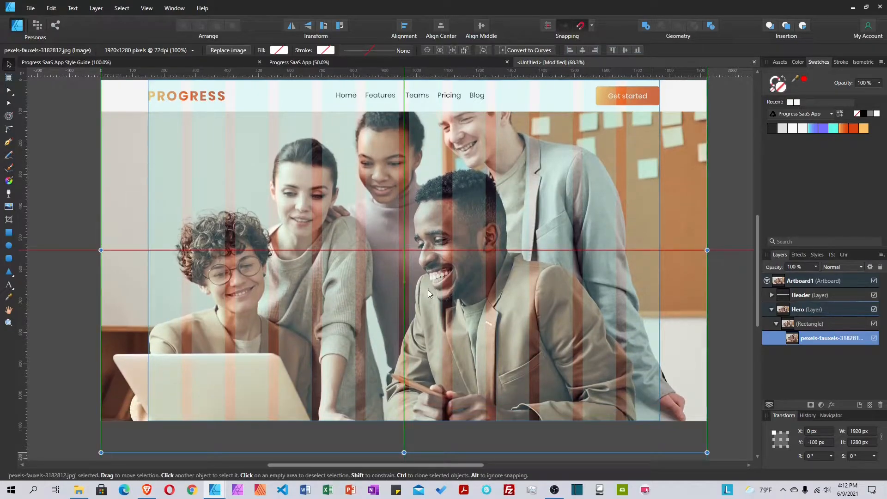
pyautogui.click(730, 343)
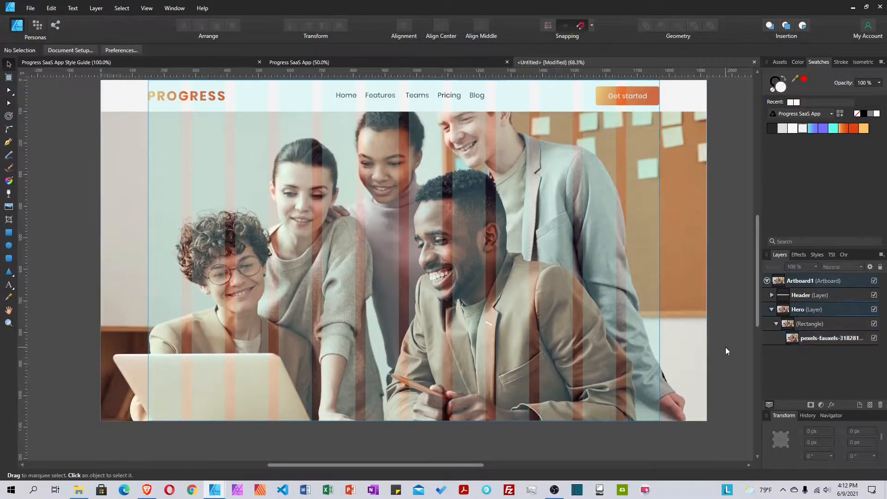
pyautogui.scroll(1, 282, 289)
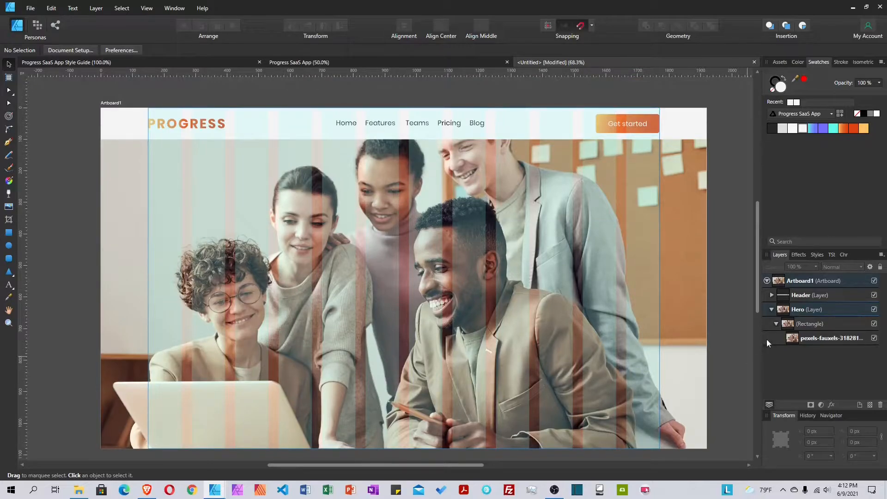
pyautogui.click(806, 323)
pyautogui.rightClick(808, 325)
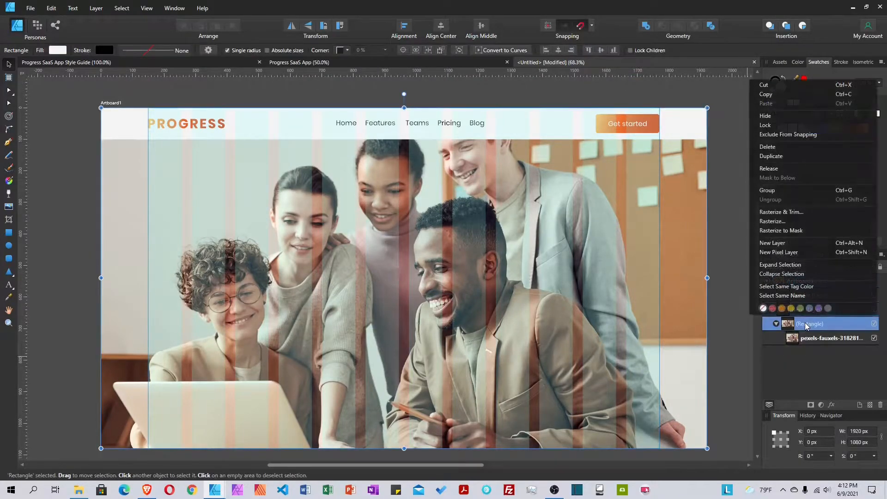
pyautogui.click(806, 157)
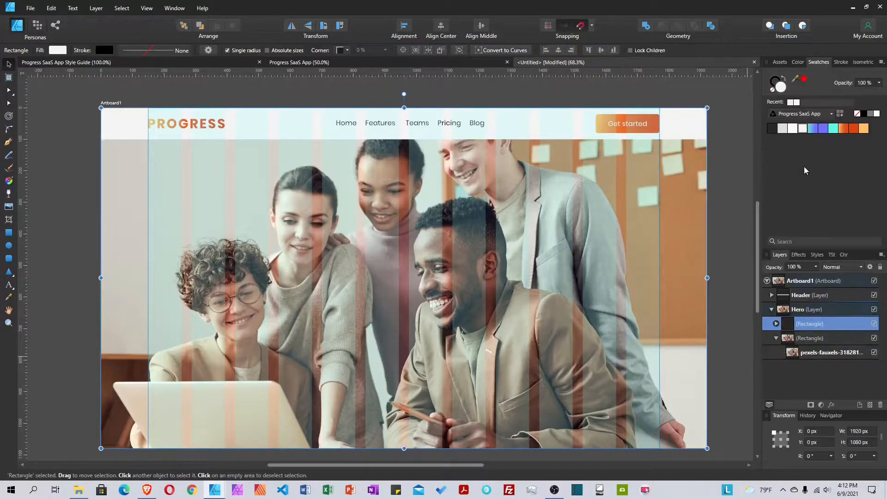
pyautogui.hotkey('ctrl', 'z')
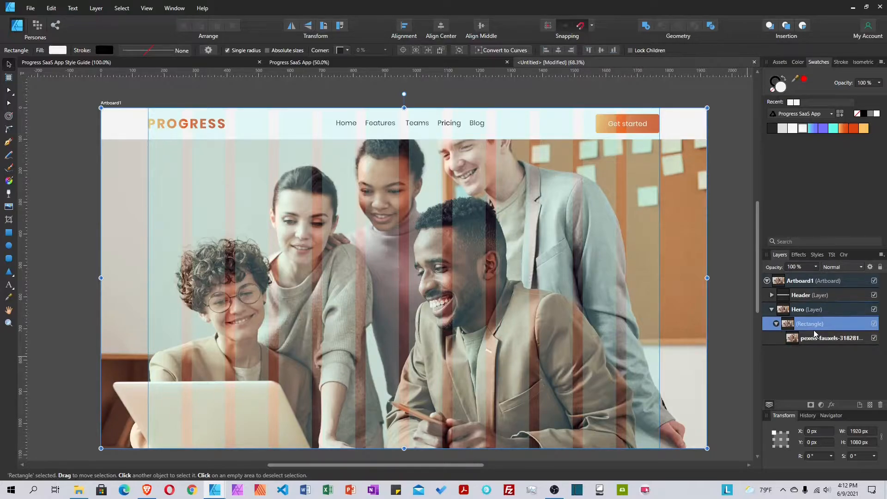
# Duplicate the hero rectangle and delete the nested photo from the upper copy
pyautogui.hotkey('ctrl', 'j')
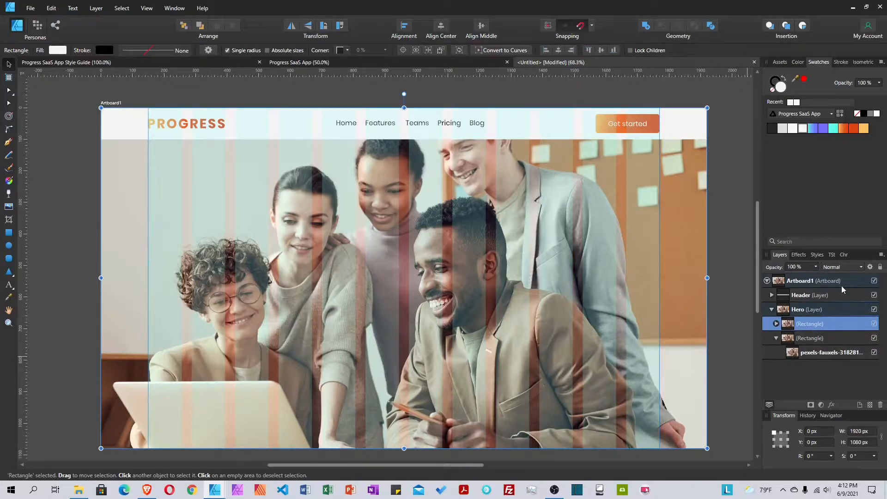
pyautogui.click(777, 324)
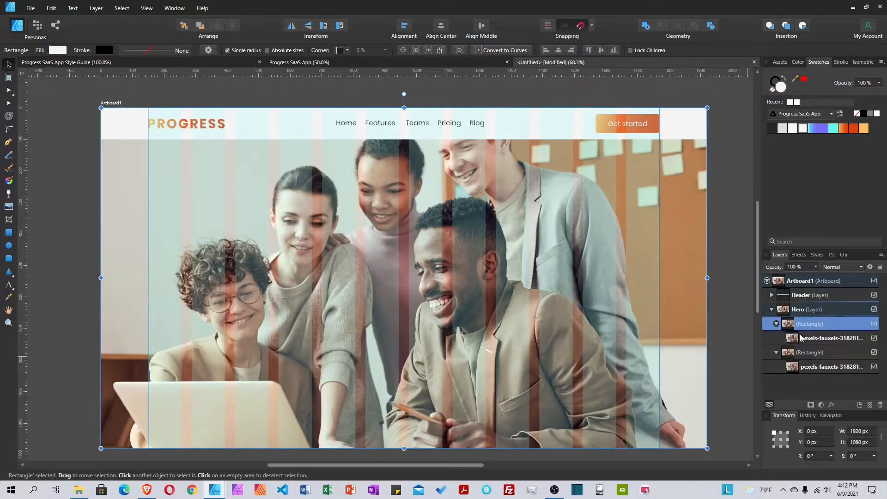
pyautogui.click(803, 339)
pyautogui.press('Delete')
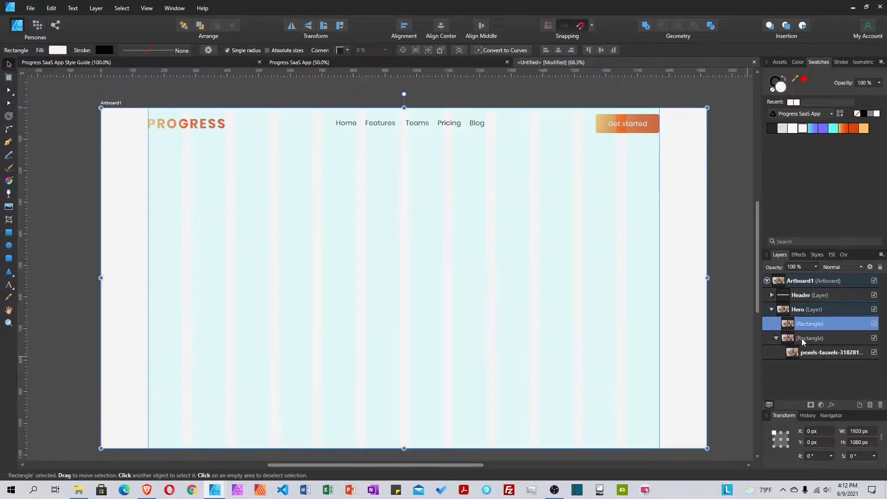
# Fill the duplicate rectangle with dark grey #262626 at 80% opacity and nest it above the photo inside the hero rectangle
pyautogui.click(772, 128)
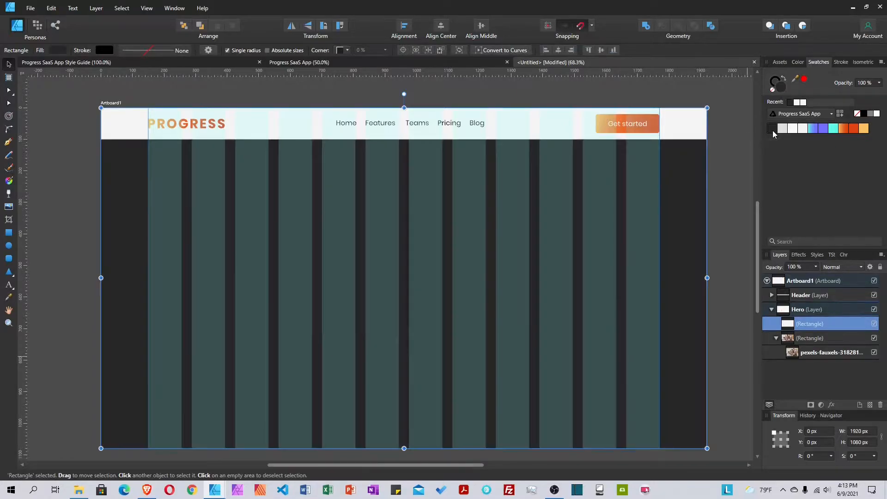
pyautogui.doubleClick(785, 87)
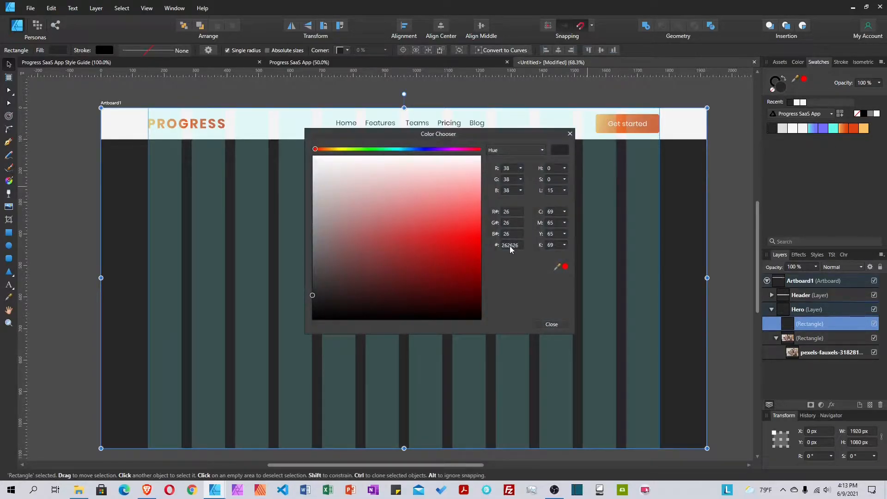
pyautogui.click(571, 134)
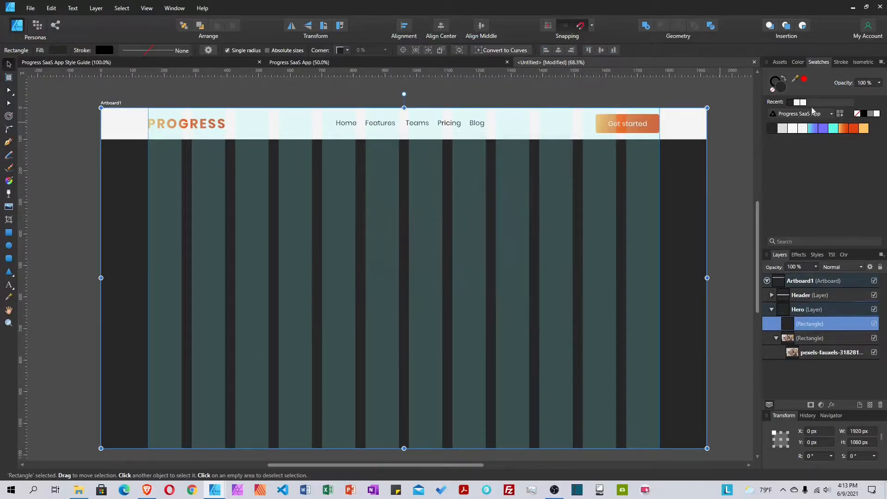
pyautogui.click(866, 83)
pyautogui.write('80')
pyautogui.press('Return')
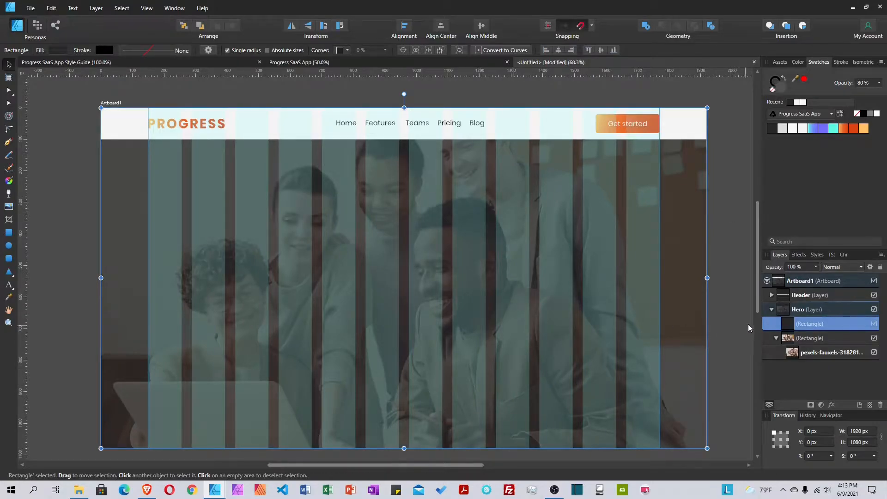
pyautogui.moveTo(792, 352); pyautogui.dragTo(795, 354)
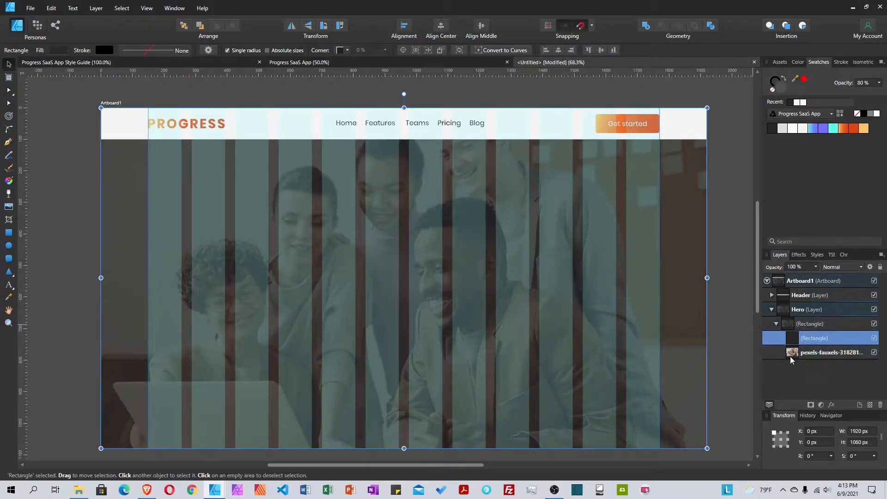
# Hide the white background rectangle in the Header layer and collapse the layer
pyautogui.click(772, 296)
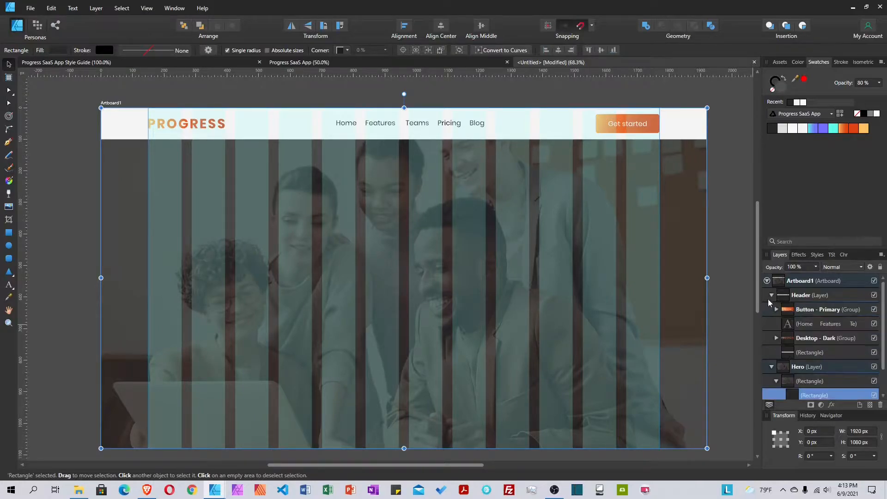
pyautogui.click(805, 354)
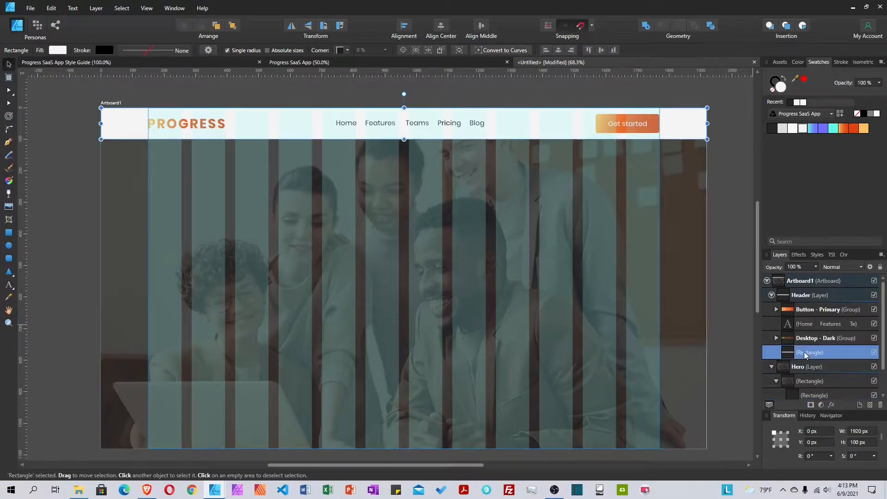
pyautogui.click(874, 352)
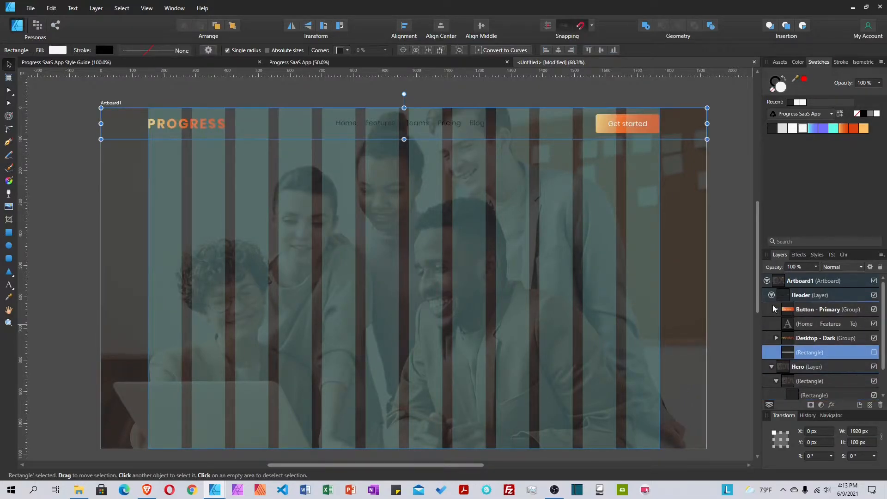
pyautogui.click(773, 296)
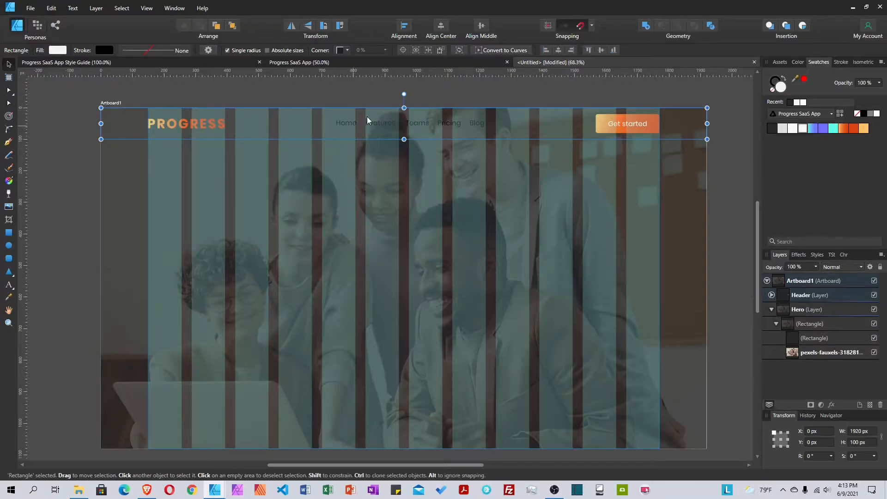
# Recolour the header menu text with the off-white #F5F5F5 swatch and collapse the Header layer
pyautogui.click(772, 296)
pyautogui.click(811, 325)
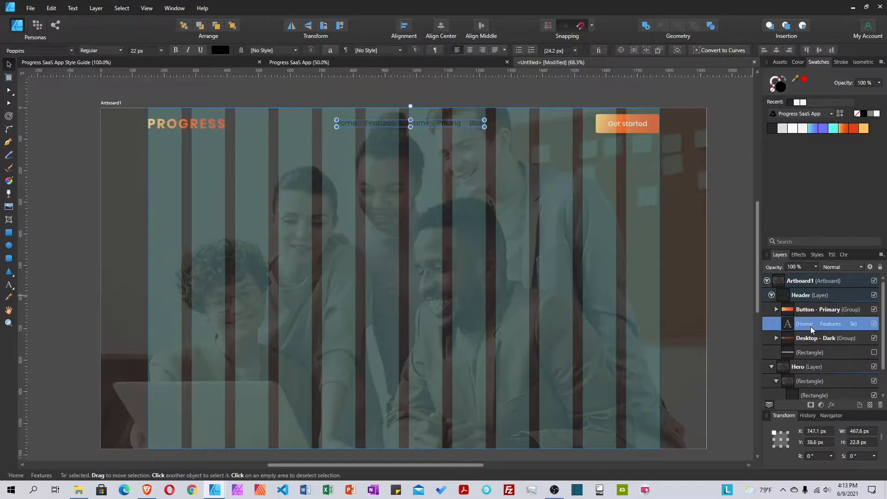
pyautogui.click(804, 129)
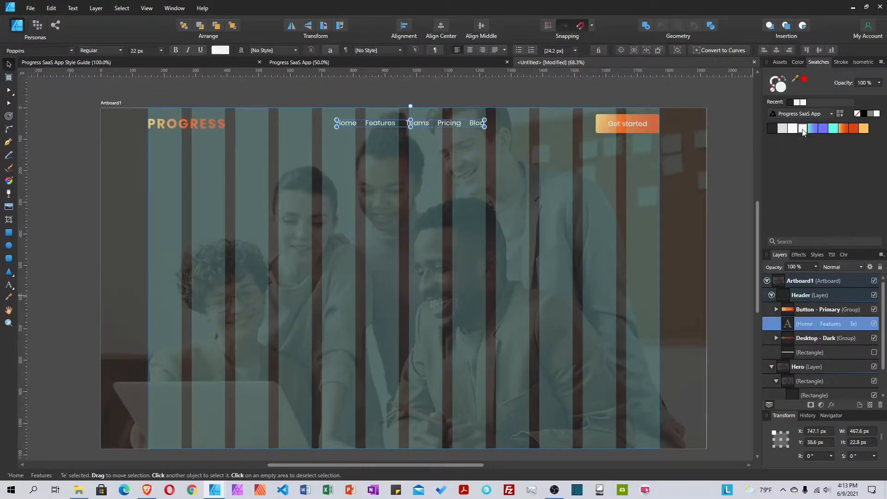
pyautogui.click(780, 85)
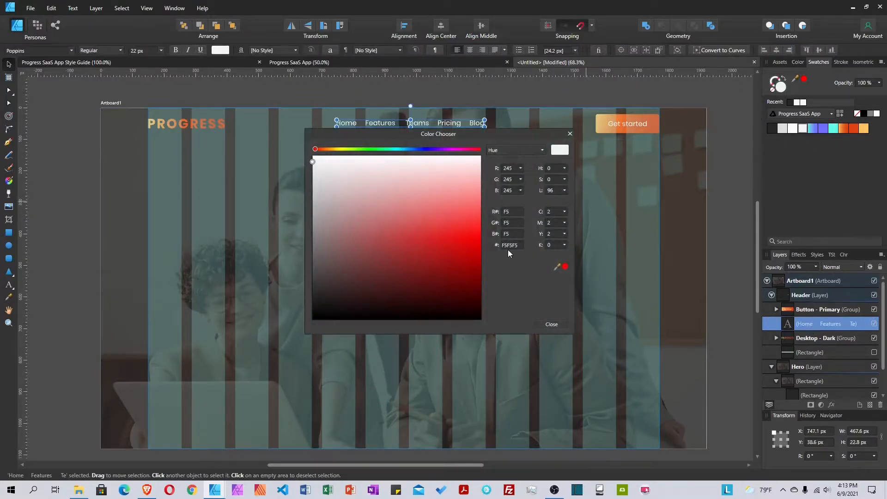
pyautogui.click(570, 134)
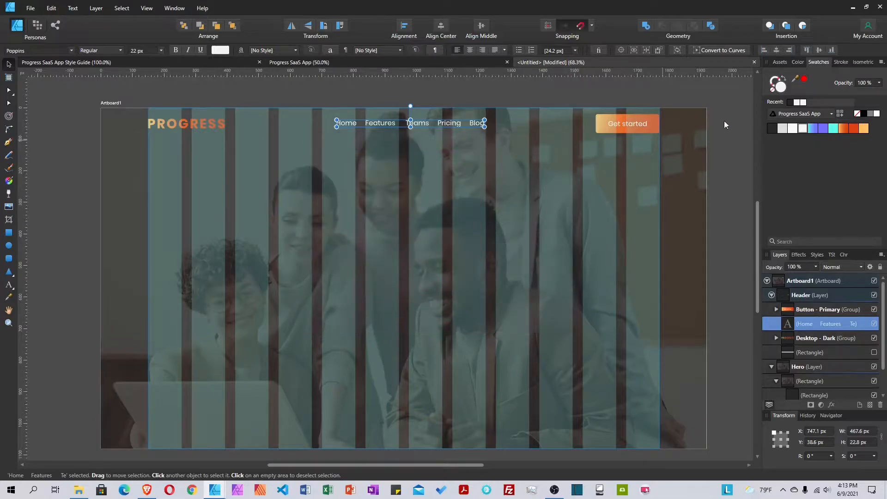
pyautogui.click(772, 296)
# Copy the Heading 1 sample text from the Style Guide document into the Hero layer above the photo rectangle
pyautogui.click(802, 326)
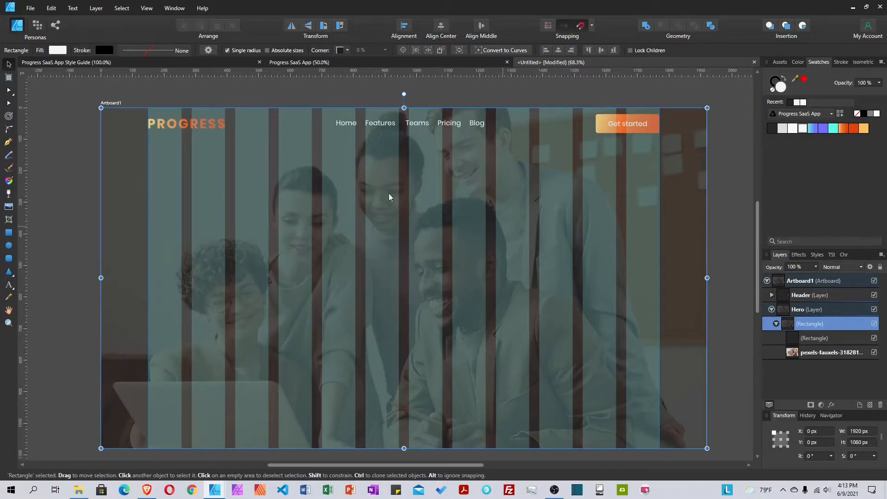
pyautogui.click(159, 62)
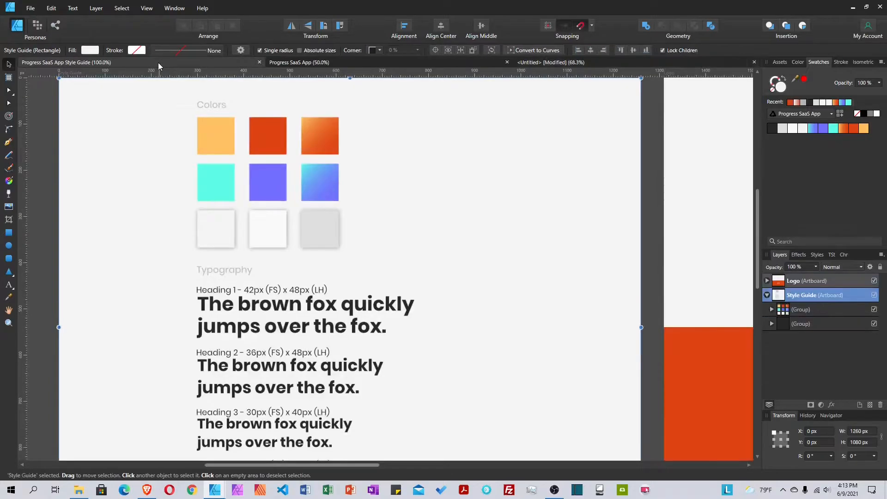
pyautogui.click(259, 308)
pyautogui.doubleClick(259, 309)
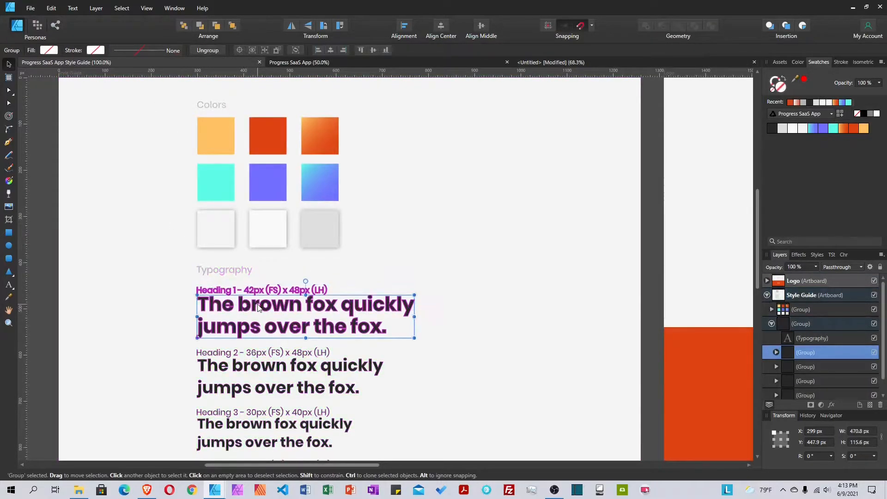
pyautogui.doubleClick(259, 308)
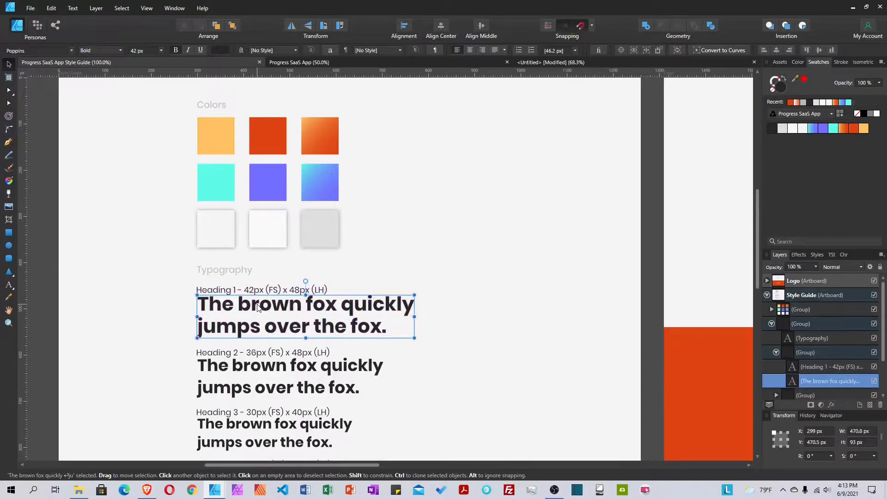
pyautogui.click(563, 62)
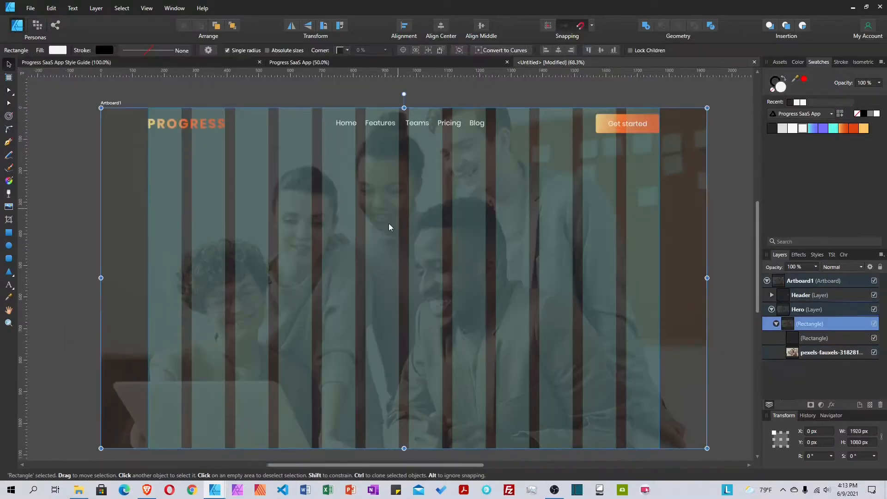
pyautogui.hotkey('ctrl', 'v')
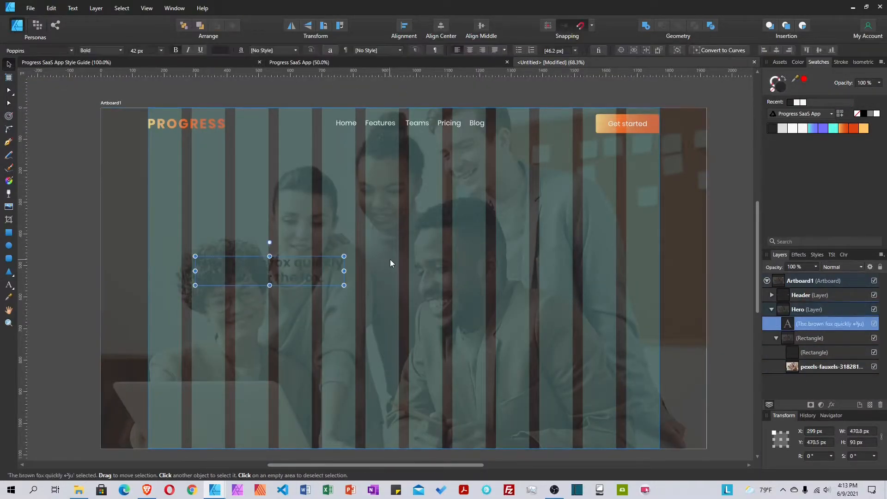
# Move the copied heading toward the middle of the hero and replace its text with "Get your team on track"
pyautogui.moveTo(289, 277); pyautogui.dragTo(420, 263)
pyautogui.tripleClick(419, 249)
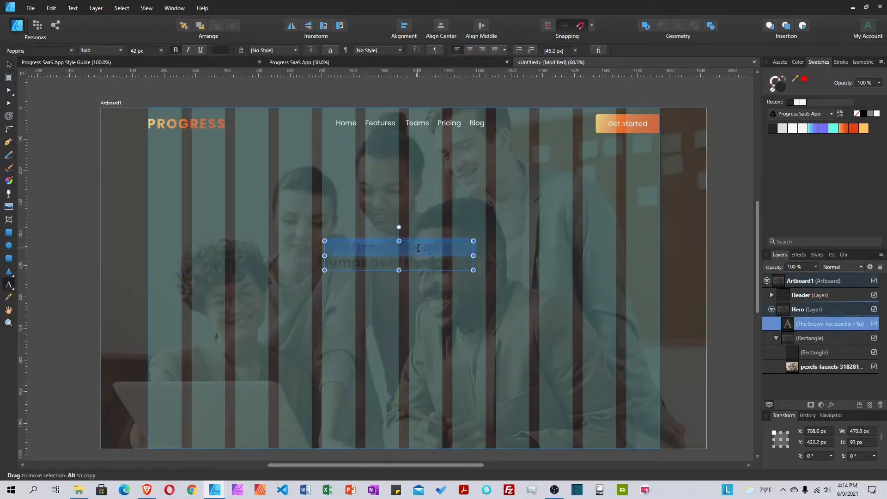
pyautogui.click(419, 249)
pyautogui.write('Get')
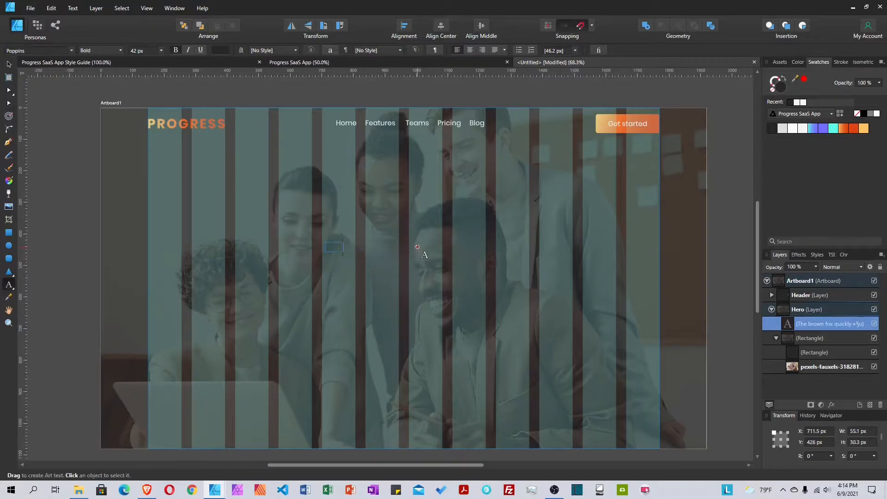
pyautogui.press('Escape')
pyautogui.write('your team on')
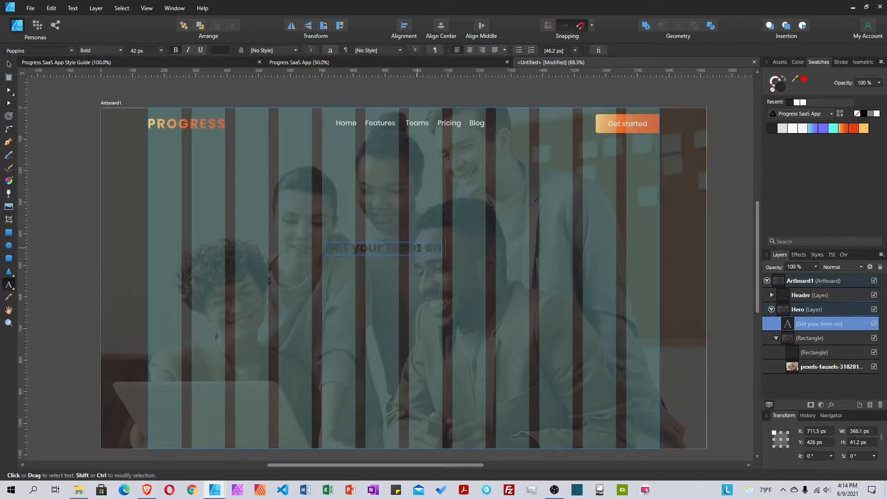
pyautogui.write(' track')
pyautogui.press('Escape')
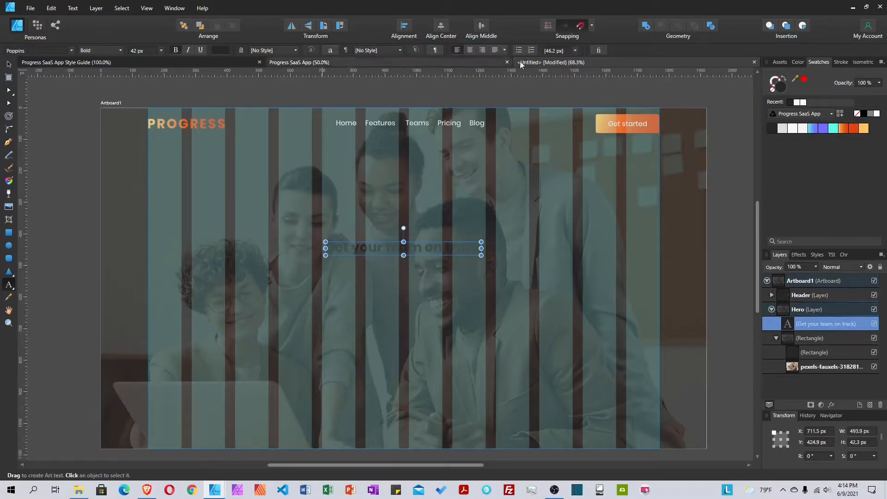
# Nest the heading, with centre-aligned text, above the dark overlay inside the hero rectangle and recolour it with the off-white swatch
pyautogui.press('v')
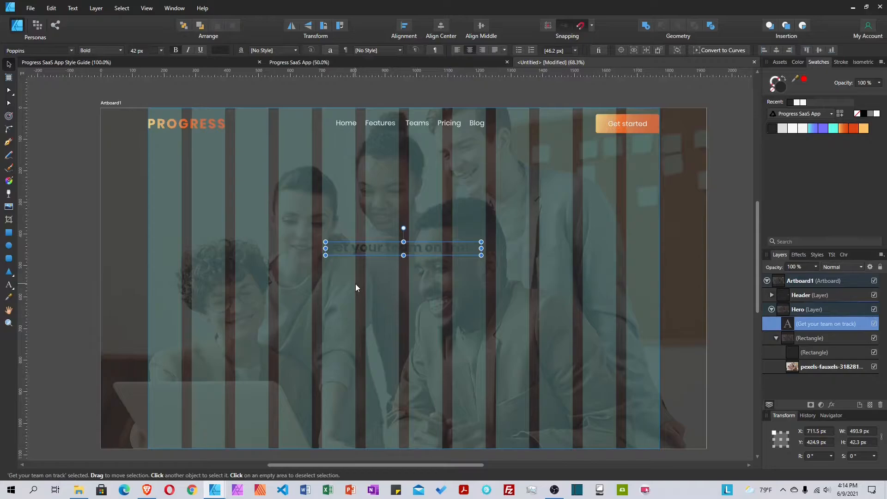
pyautogui.moveTo(780, 322); pyautogui.dragTo(793, 348)
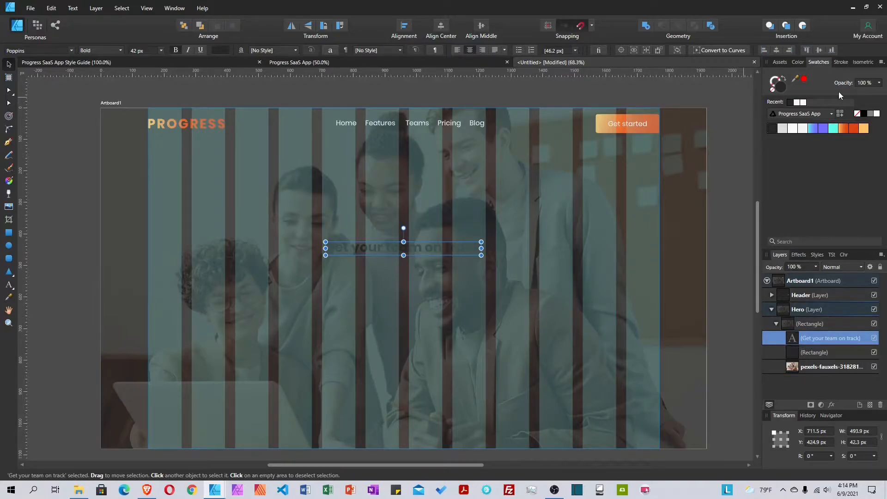
pyautogui.click(803, 133)
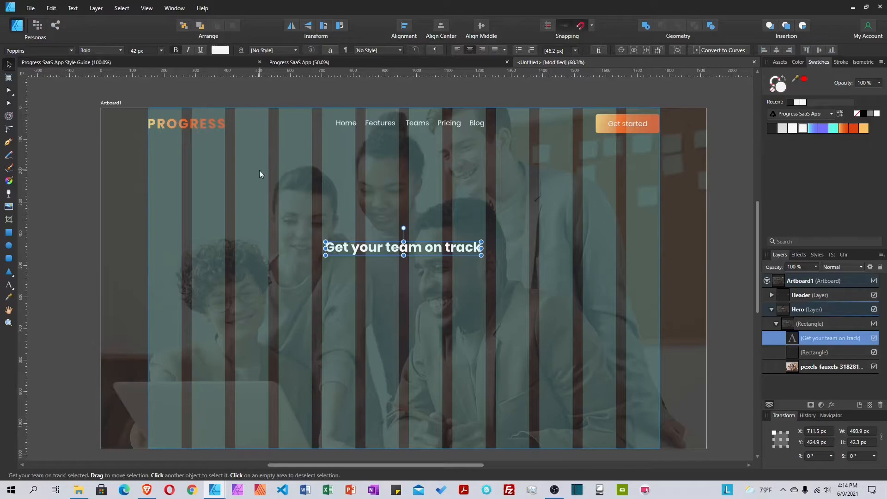
# Copy the Heading 2 sample text from the Style Guide document into the hero rectangle and place it below the heading
pyautogui.click(159, 63)
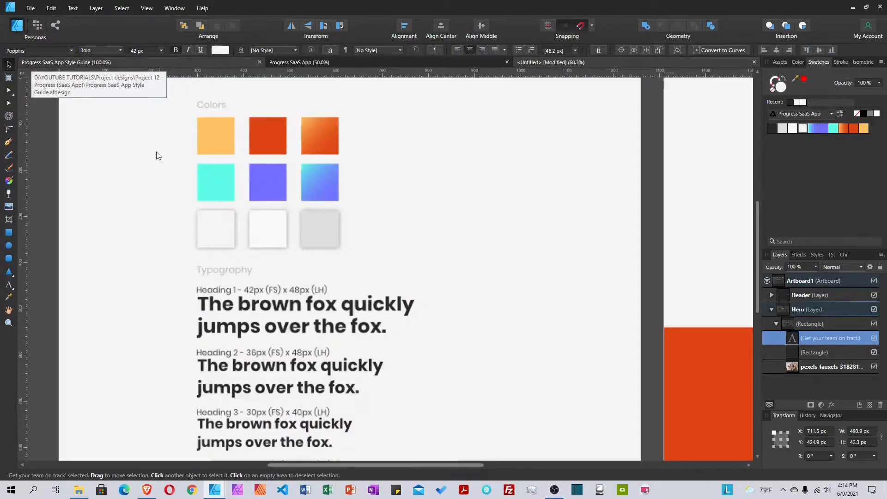
pyautogui.click(263, 365)
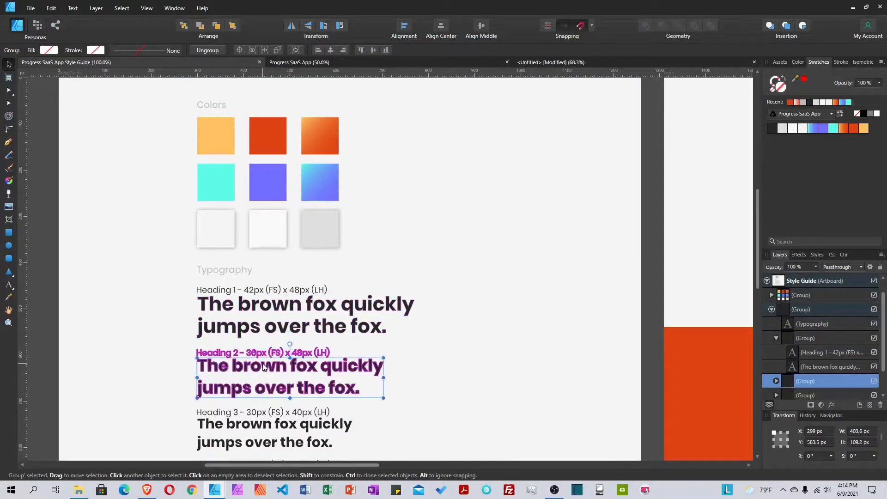
pyautogui.doubleClick(264, 366)
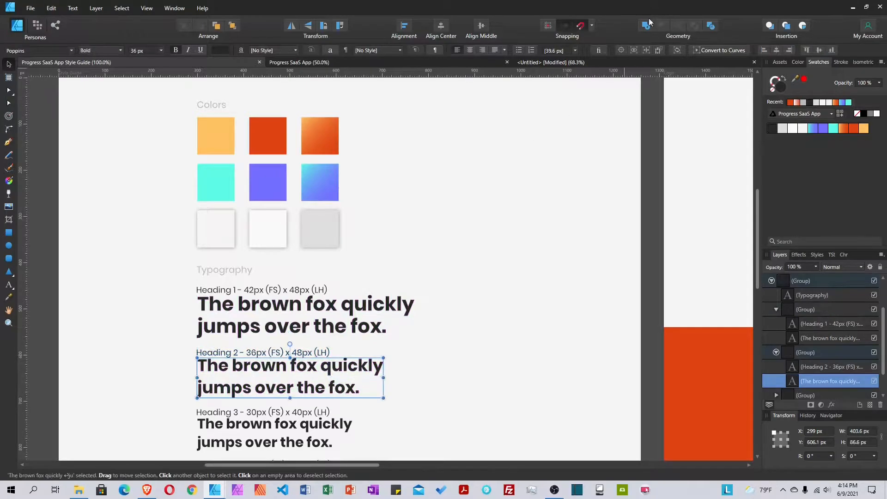
pyautogui.click(587, 62)
pyautogui.click(439, 249)
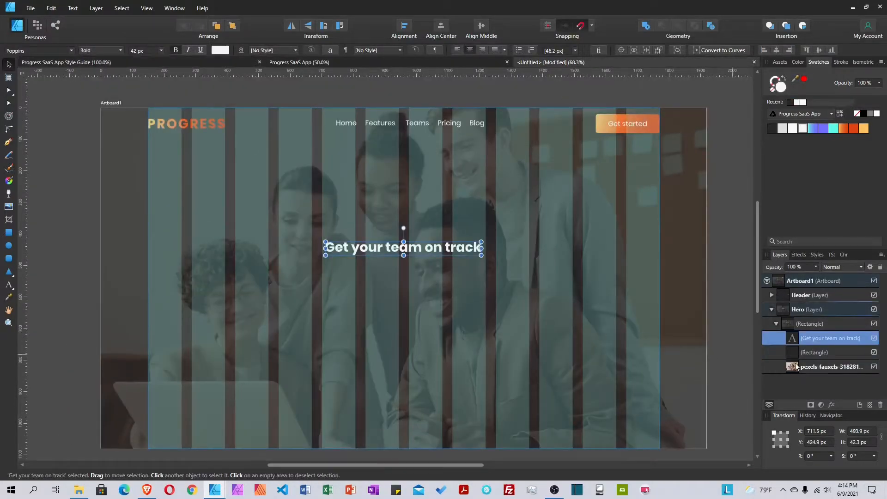
pyautogui.hotkey('ctrl', 'v')
pyautogui.moveTo(790, 344); pyautogui.dragTo(773, 354)
pyautogui.moveTo(254, 306); pyautogui.dragTo(413, 288)
# Replace the Heading 2 sample text with "Manage your projects the way that works for you"
pyautogui.tripleClick(413, 288)
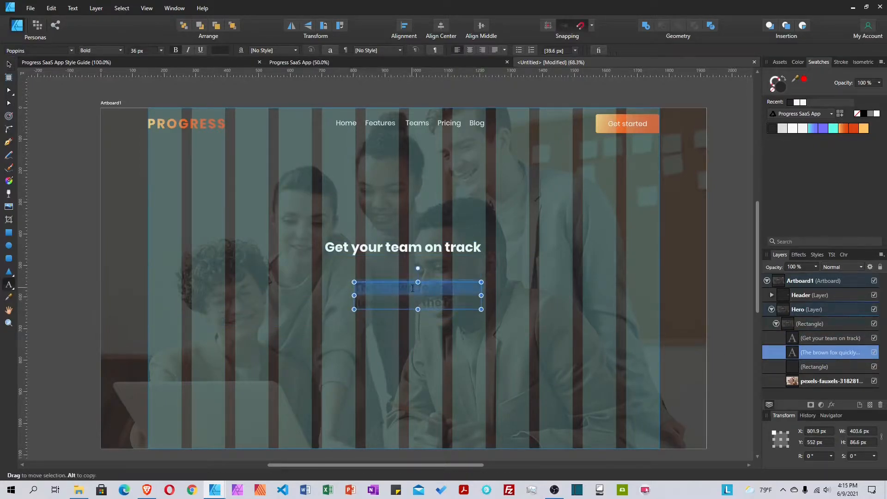
pyautogui.click(412, 288)
pyautogui.write('Manage ')
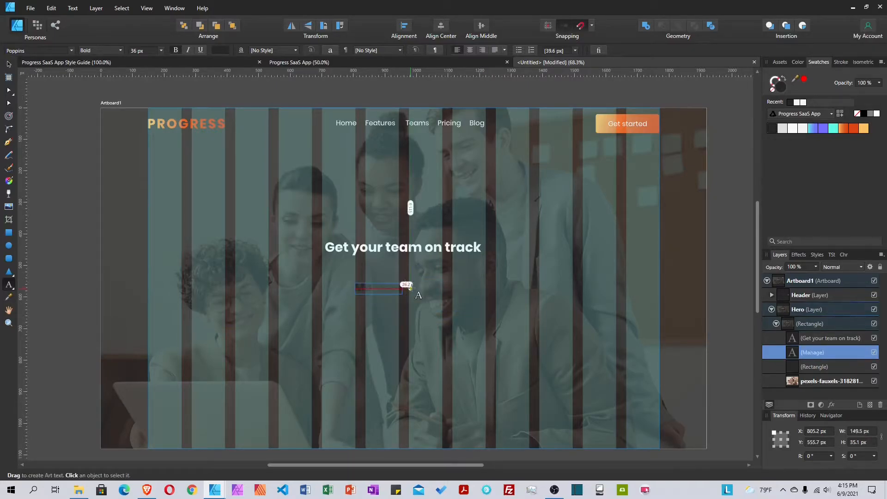
pyautogui.write('your')
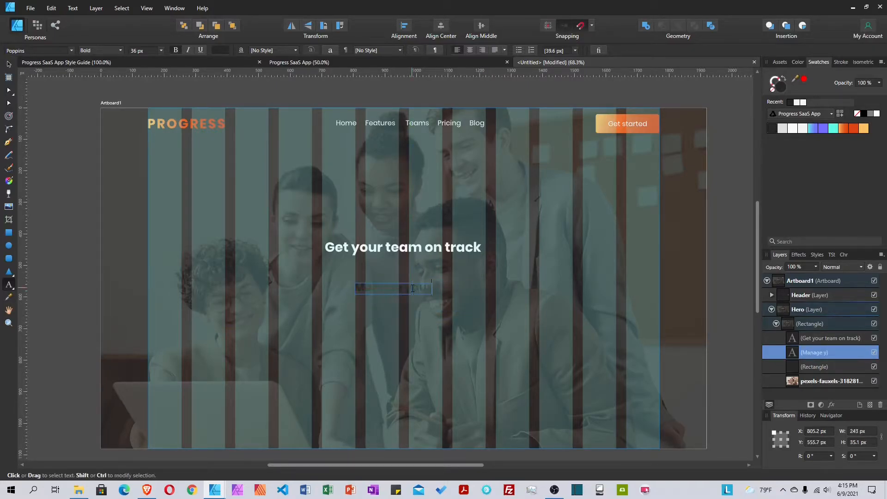
pyautogui.write(' projects th')
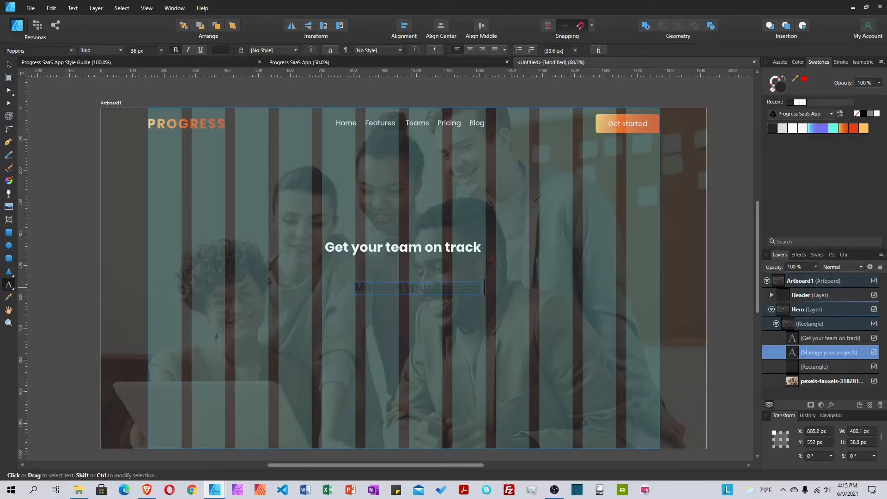
pyautogui.write('rough')
pyautogui.write(' a way that work')
pyautogui.write('s for you')
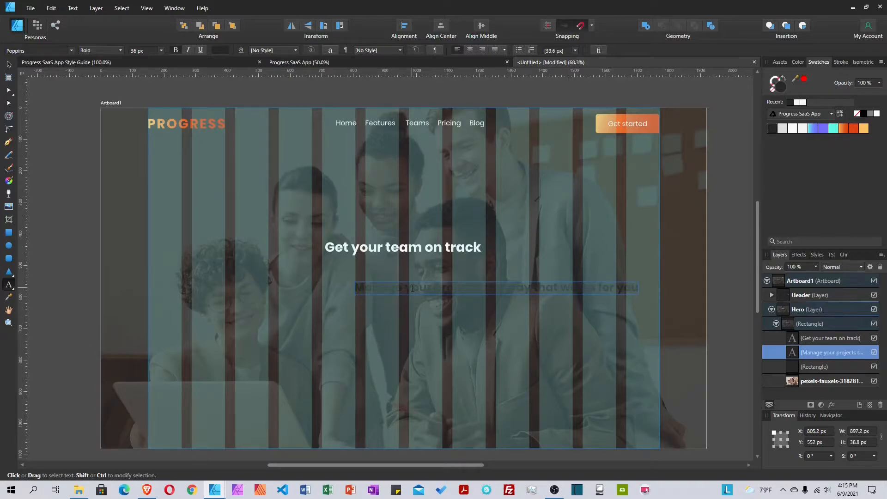
pyautogui.press('Escape')
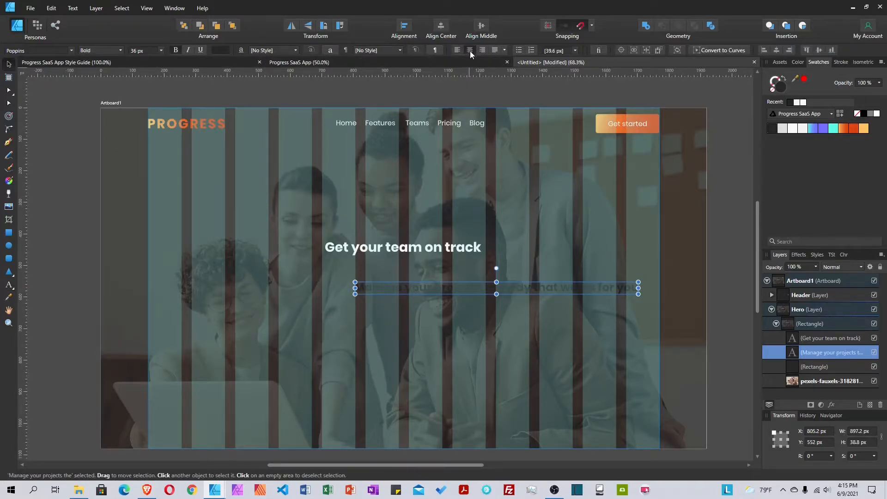
# Recolour the subheading with the off-white swatch and centre it horizontally with the heading above it
pyautogui.click(802, 128)
pyautogui.moveTo(513, 290); pyautogui.dragTo(426, 283)
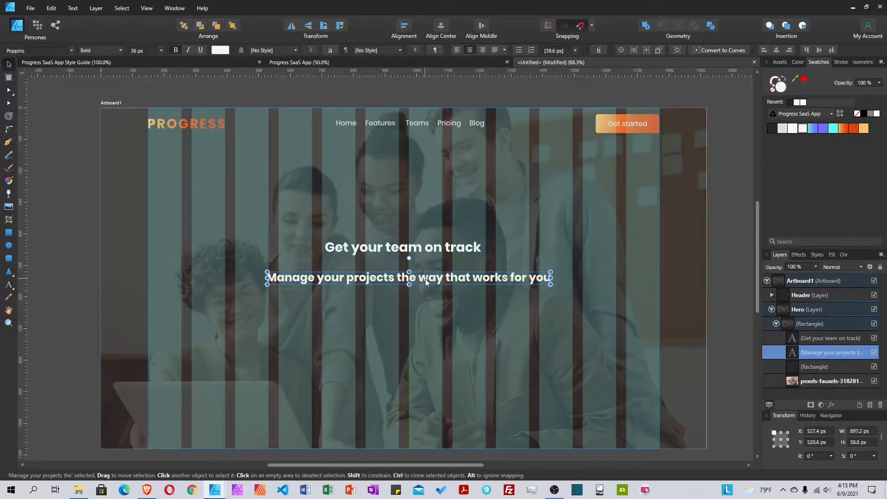
pyautogui.keyDown('shift'); pyautogui.click(442, 248); pyautogui.keyUp('shift')
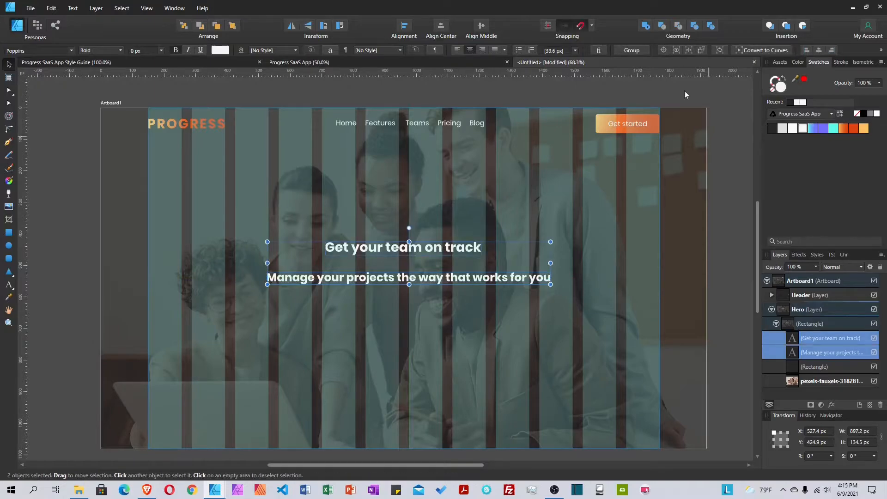
pyautogui.click(442, 24)
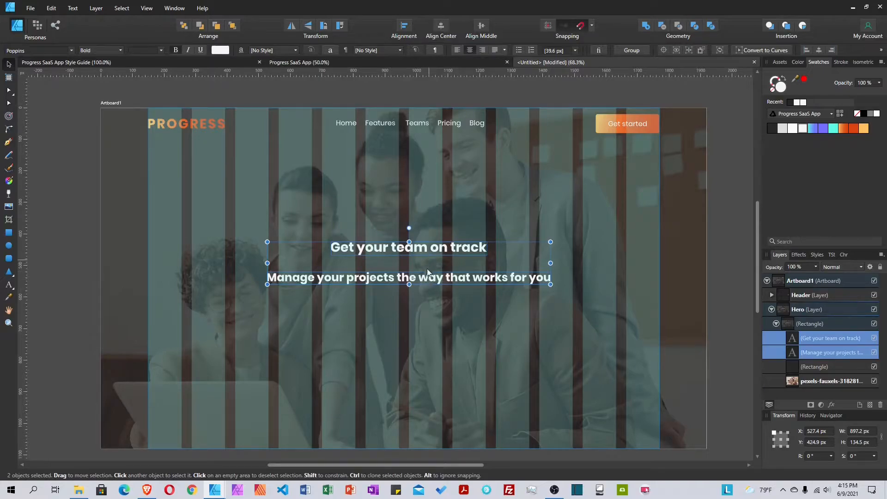
# Distribute the heading and subheading vertically with 40 px spacing between them
pyautogui.click(405, 28)
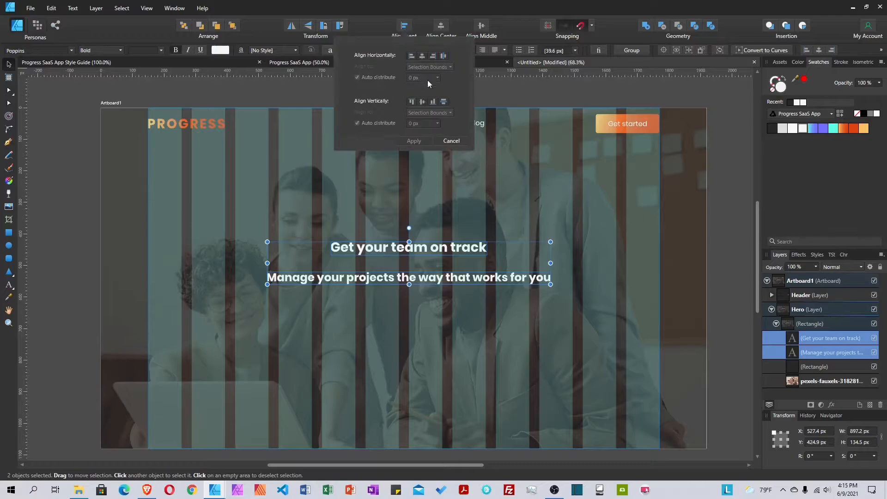
pyautogui.click(443, 102)
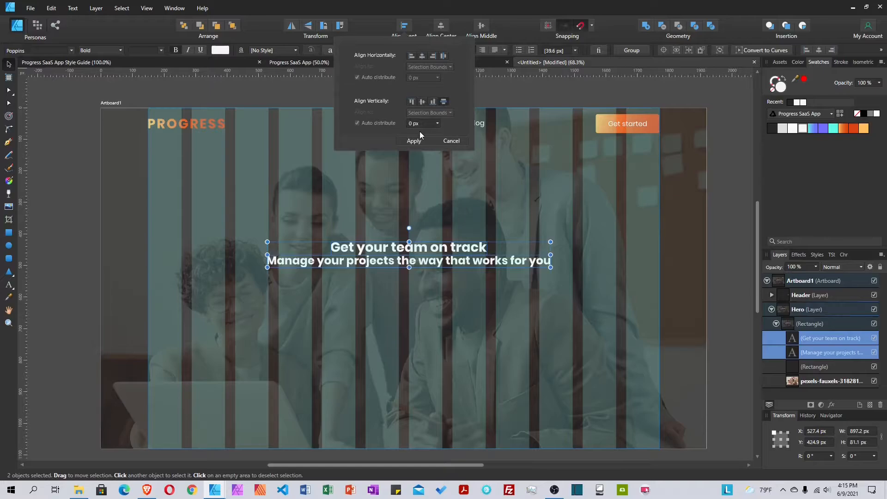
pyautogui.write('40')
pyautogui.press('Return')
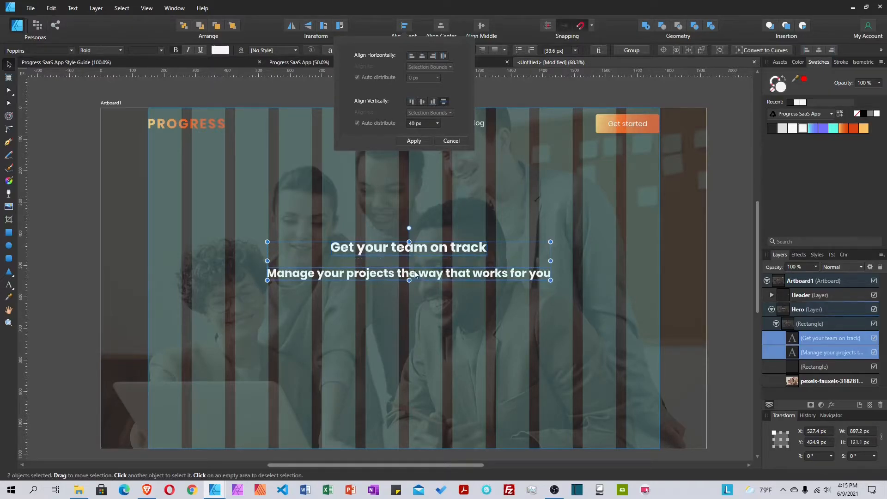
pyautogui.click(412, 141)
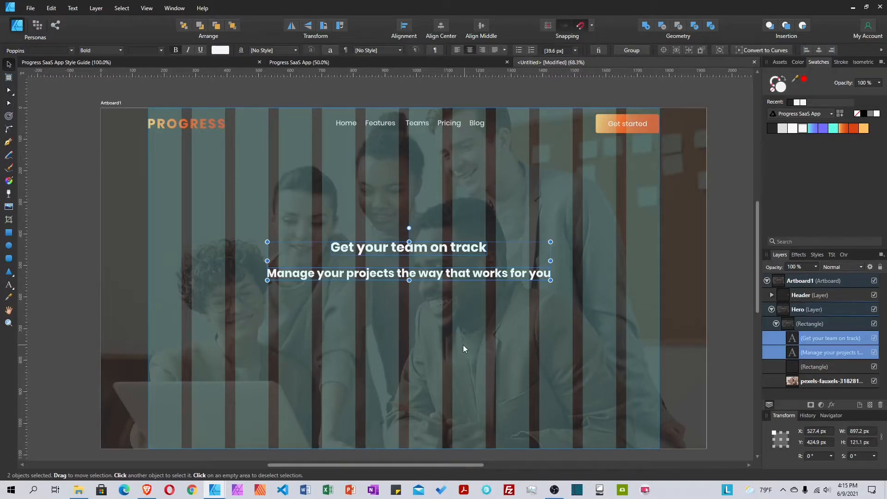
# Place the primary "Get started" and secondary "See it in action" button assets side by side below the subheading
pyautogui.click(781, 62)
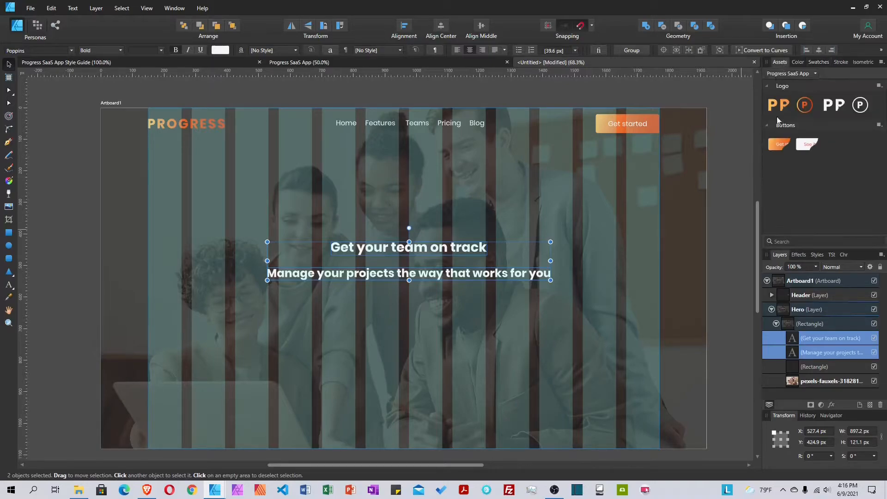
pyautogui.moveTo(783, 147); pyautogui.dragTo(351, 306)
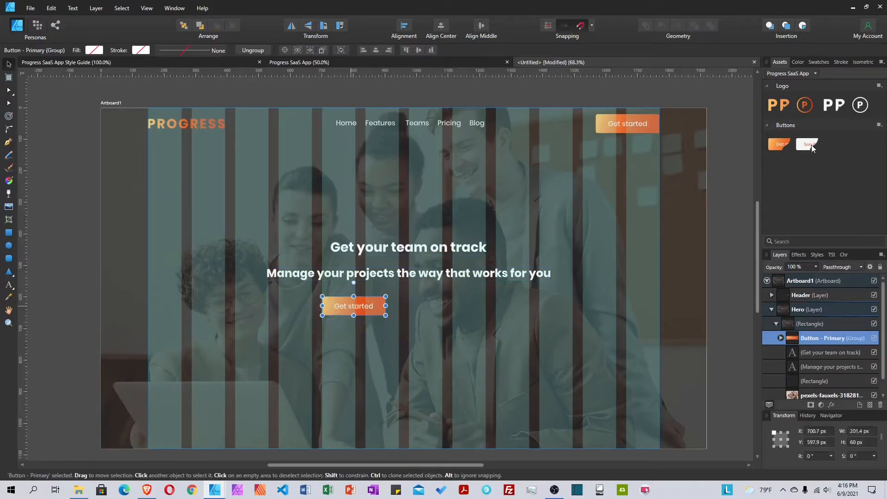
pyautogui.moveTo(812, 147); pyautogui.dragTo(448, 309)
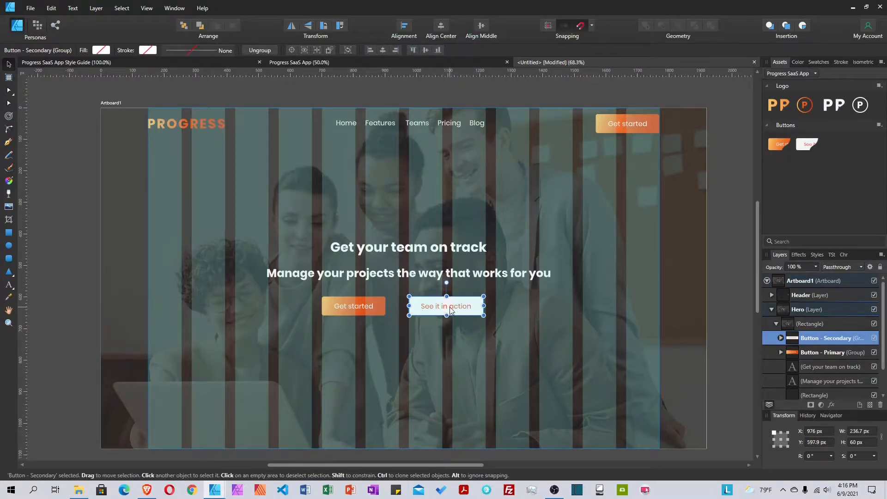
# Insert the play-circle-line icon from the Remix Icons assets into the secondary button group, beside the "See it in action" text
pyautogui.click(819, 62)
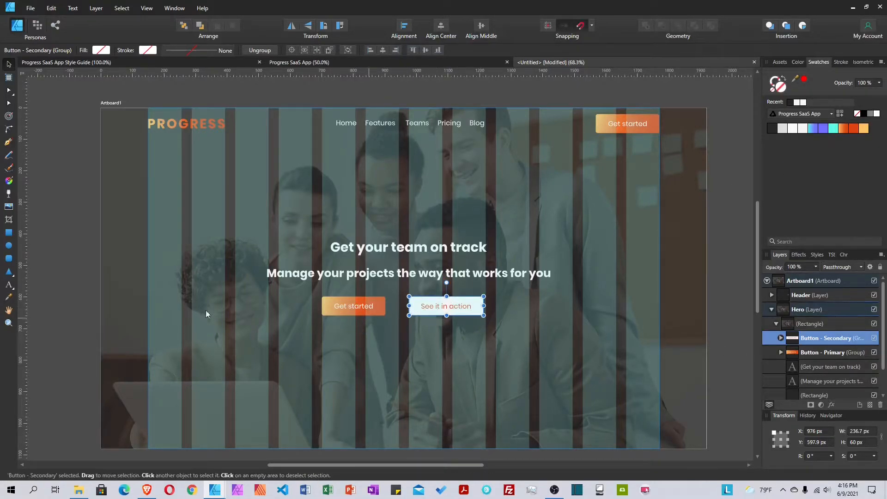
pyautogui.click(8, 322)
pyautogui.moveTo(454, 303); pyautogui.dragTo(550, 359)
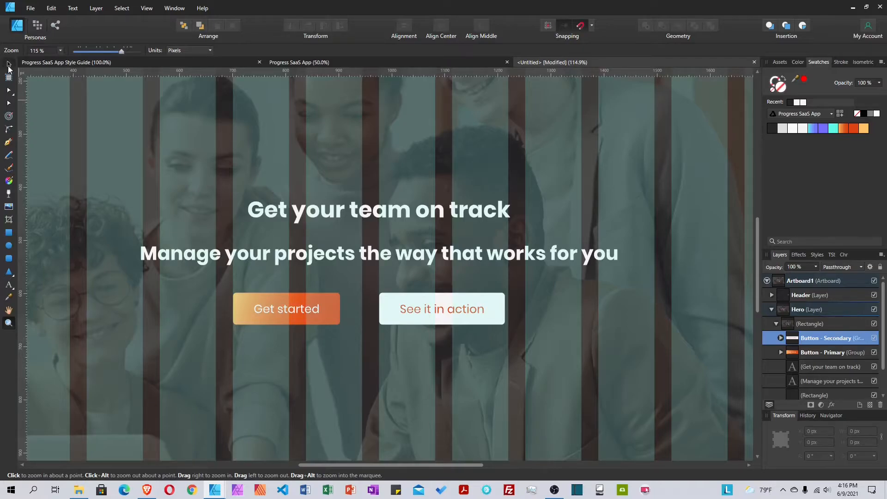
pyautogui.click(8, 66)
pyautogui.click(781, 338)
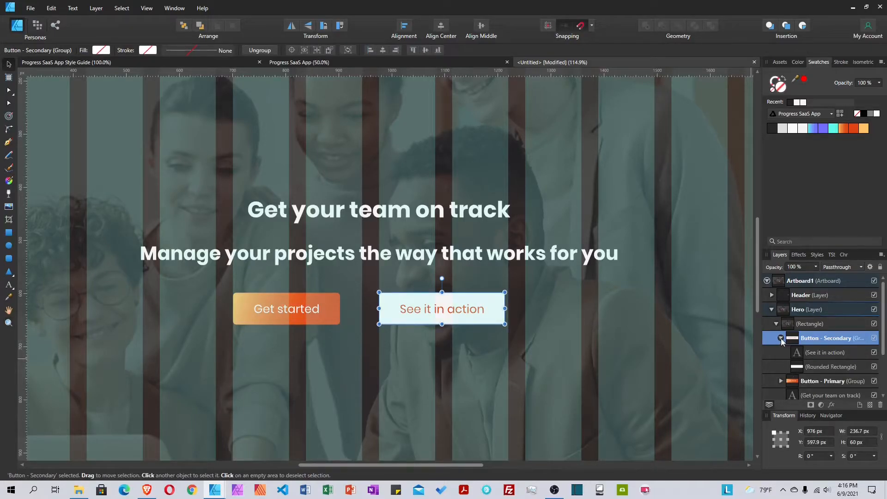
pyautogui.click(820, 354)
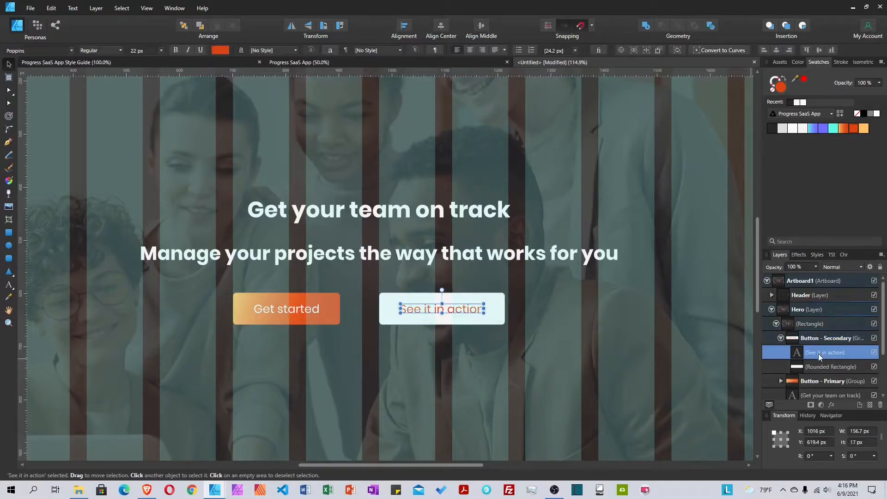
pyautogui.click(780, 62)
pyautogui.click(780, 74)
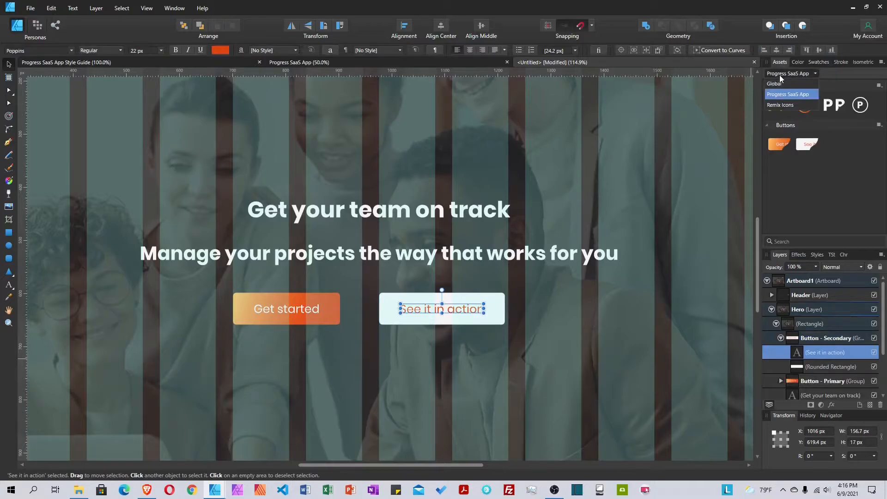
pyautogui.click(781, 103)
pyautogui.scroll(-5, 826, 153)
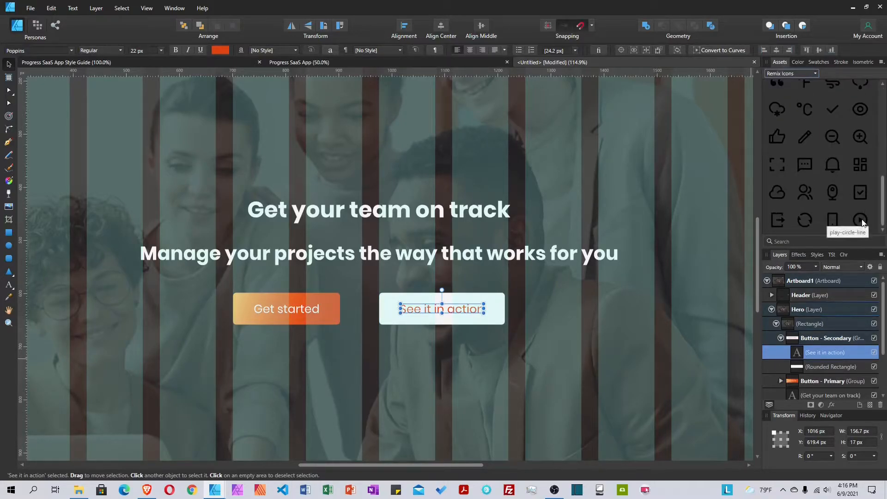
pyautogui.moveTo(863, 222); pyautogui.dragTo(493, 310)
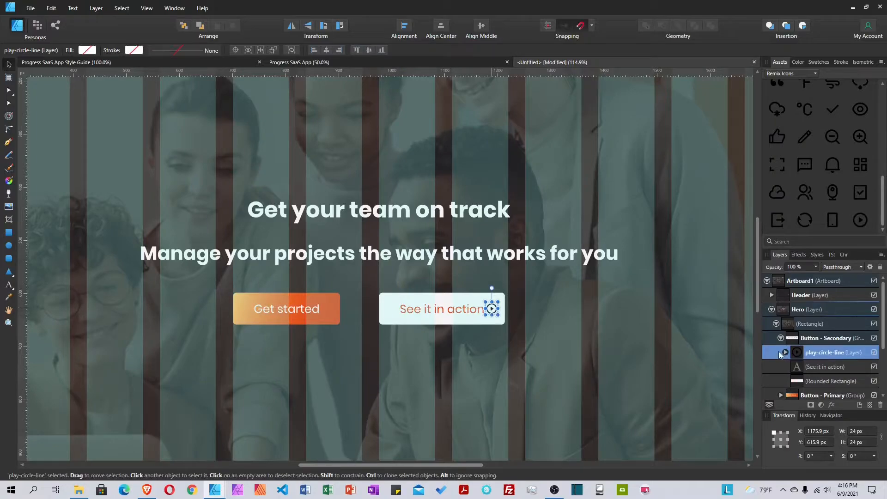
# Distribute the "See it in action" text and the play icon horizontally with 20 px spacing between them
pyautogui.keyDown('shift'); pyautogui.click(462, 321); pyautogui.keyUp('shift')
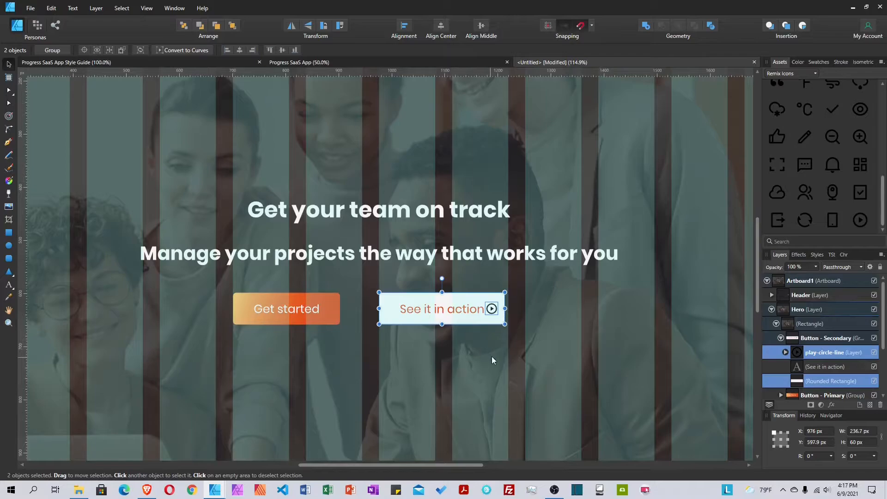
pyautogui.click(824, 354)
pyautogui.keyDown('shift'); pyautogui.click(823, 366); pyautogui.keyUp('shift')
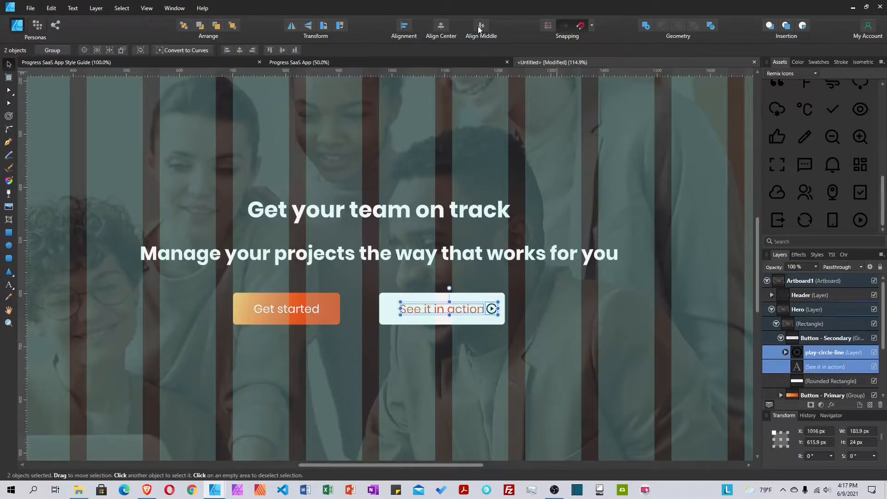
pyautogui.click(404, 27)
pyautogui.click(444, 55)
pyautogui.click(419, 77)
pyautogui.write('20')
pyautogui.press('Return')
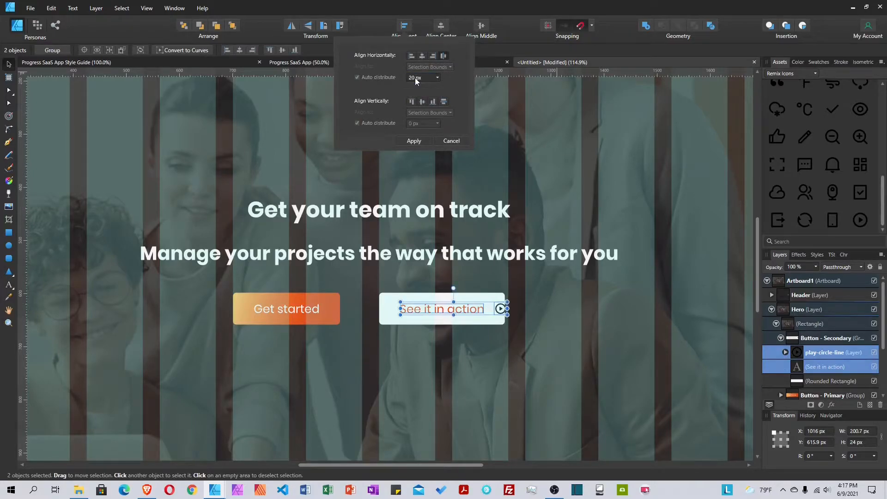
pyautogui.click(410, 142)
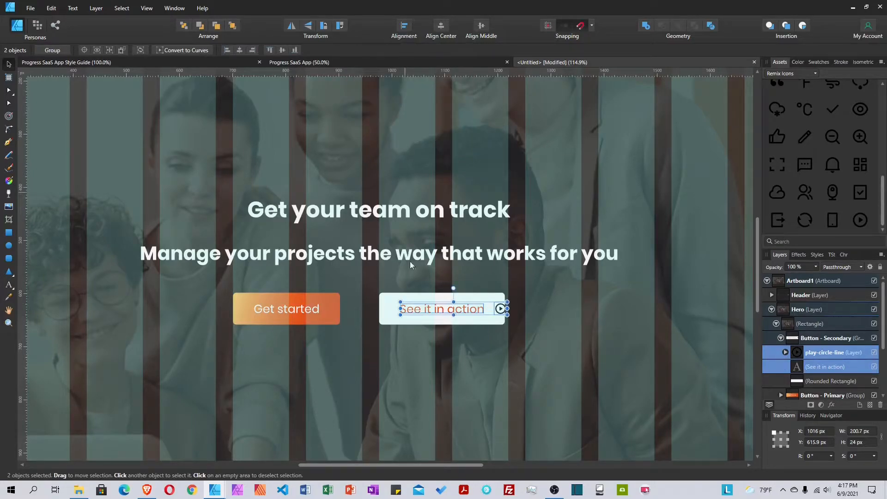
# Widen the secondary button's rounded rectangle to 283.3 px so it extends past the play icon
pyautogui.click(477, 301)
pyautogui.moveTo(507, 309); pyautogui.dragTo(511, 308)
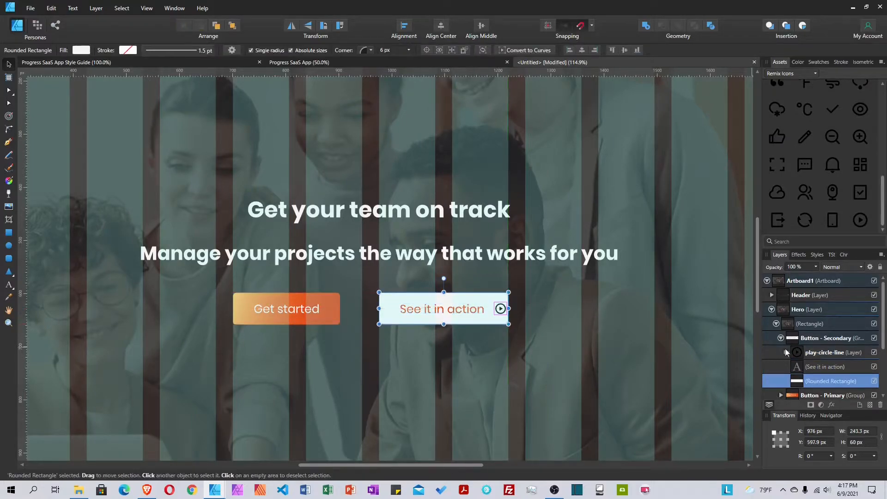
pyautogui.click(814, 354)
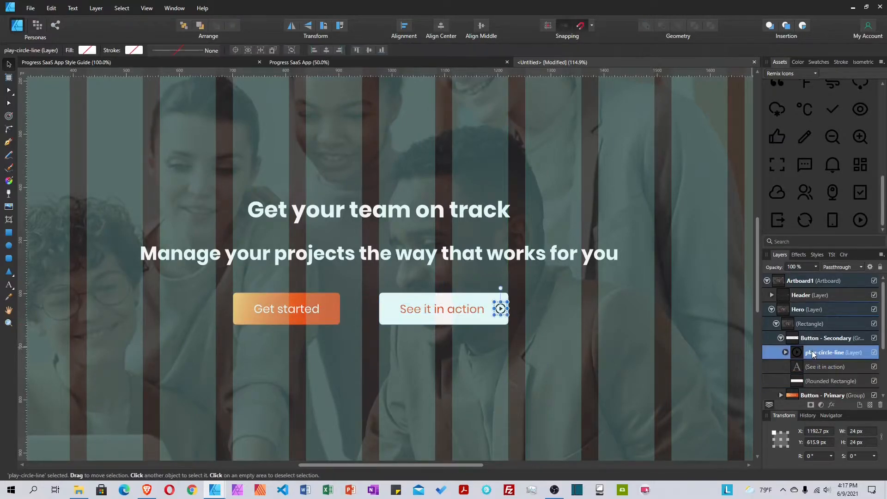
pyautogui.click(817, 382)
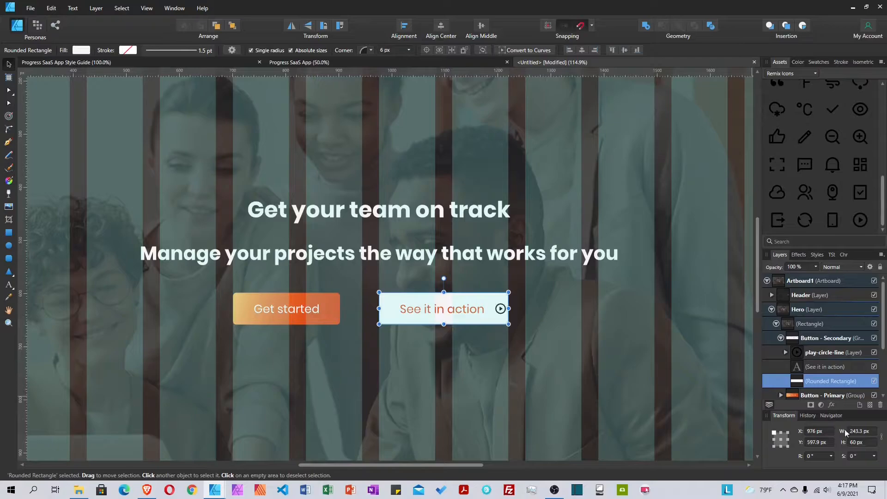
pyautogui.click(872, 431)
pyautogui.click(855, 432)
pyautogui.write('8')
pyautogui.press('Return')
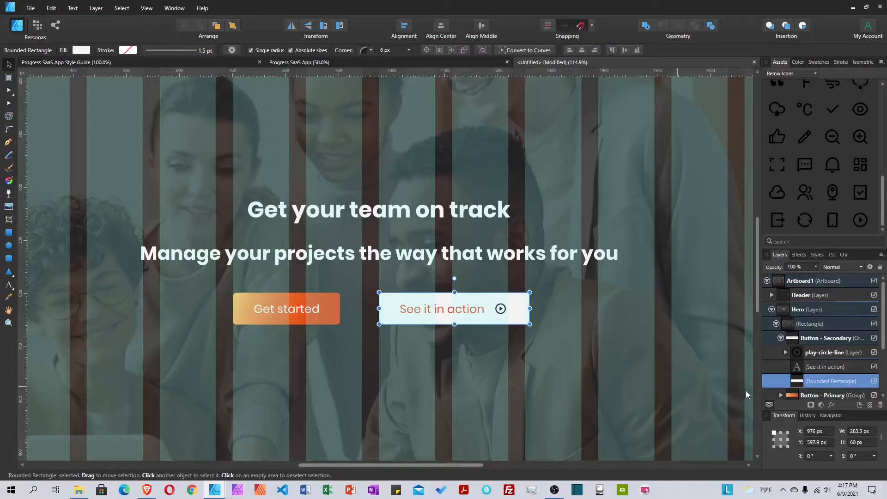
# Check the play icon's distance to the button's edges and nudge the icon 2 px to the right
pyautogui.click(813, 356)
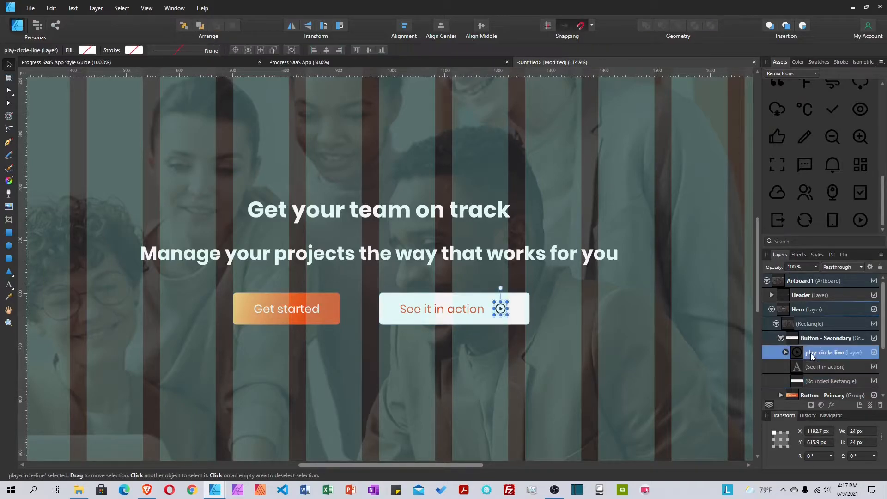
pyautogui.press('alt')
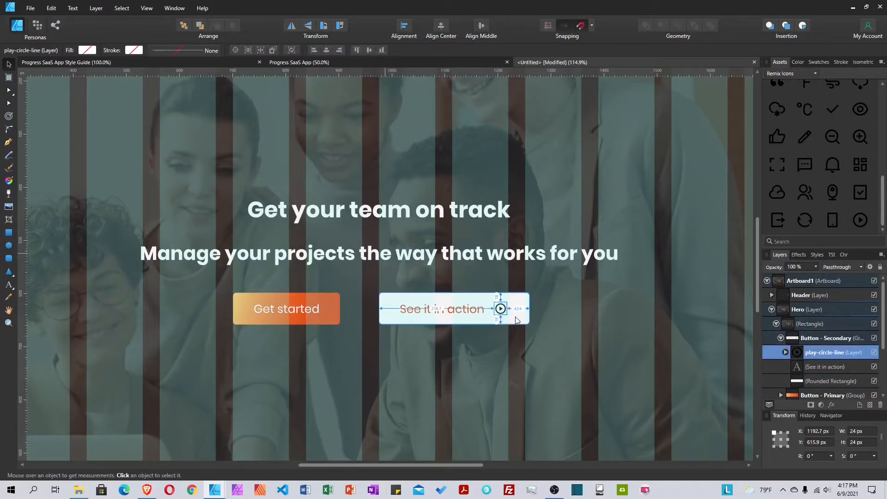
pyautogui.press('Right')
pyautogui.press('Right')
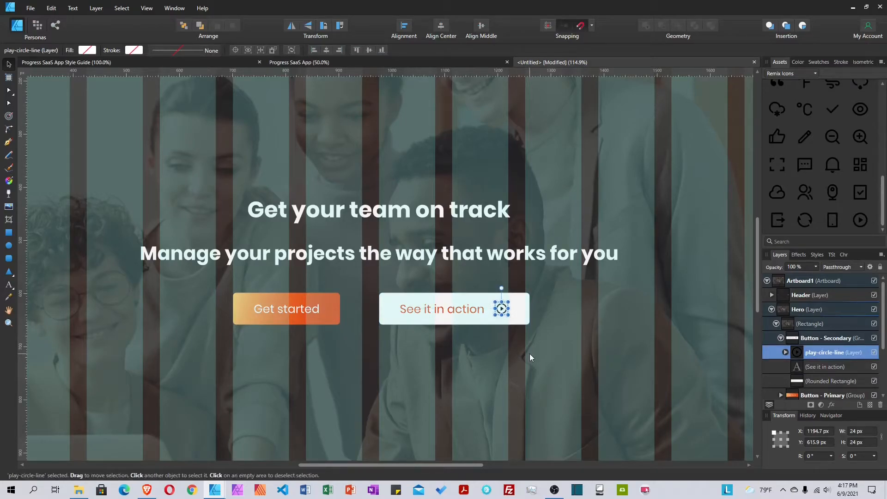
# Recolour the play icon's circle curves with the solid orange-red swatch from the Progress SaaS App palette, and collapse the secondary button group
pyautogui.keyDown('shift'); pyautogui.click(452, 314); pyautogui.keyUp('shift')
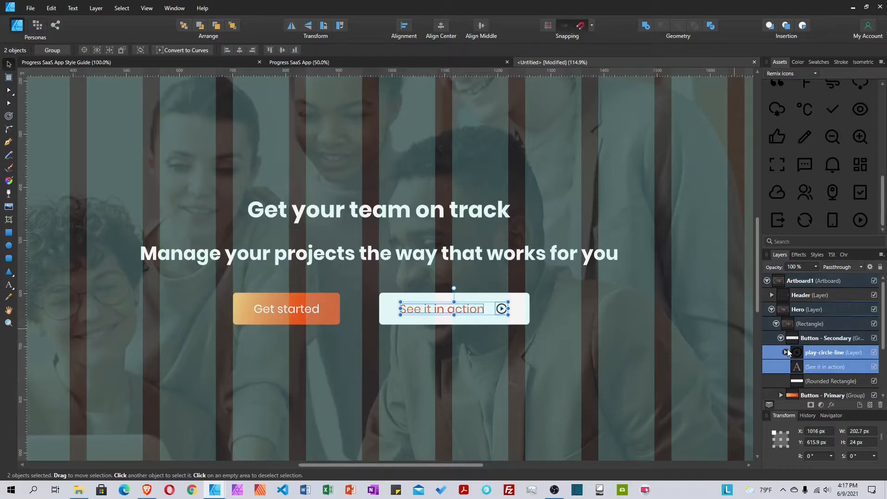
pyautogui.click(817, 354)
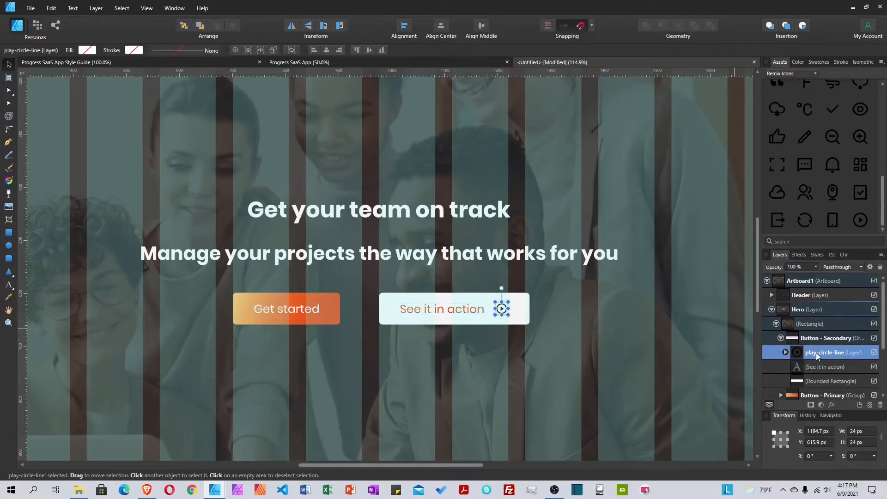
pyautogui.doubleClick(503, 312)
pyautogui.click(819, 62)
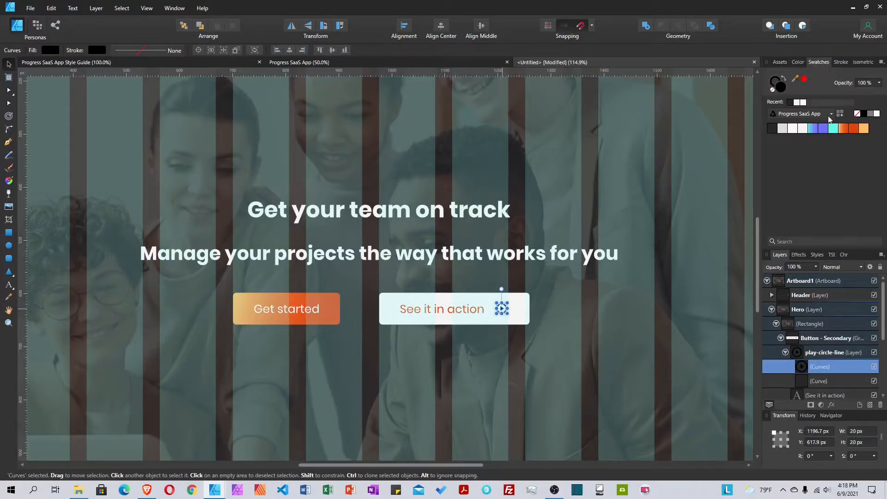
pyautogui.click(854, 129)
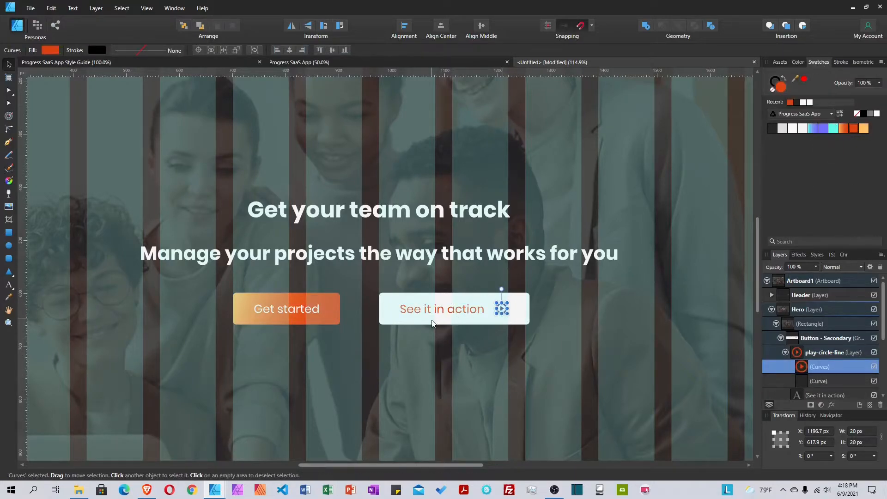
pyautogui.click(786, 353)
pyautogui.click(781, 338)
pyautogui.click(816, 338)
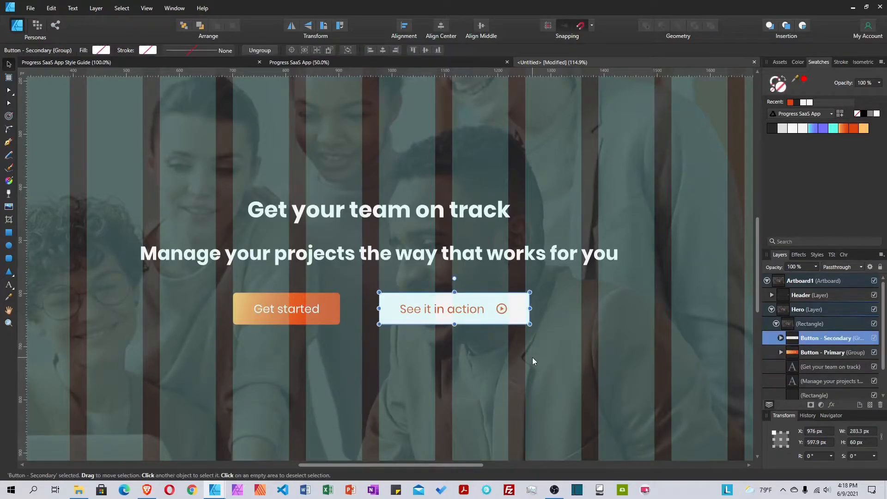
# Distribute the primary and secondary hero buttons horizontally with 40 px spacing between them
pyautogui.click(556, 390)
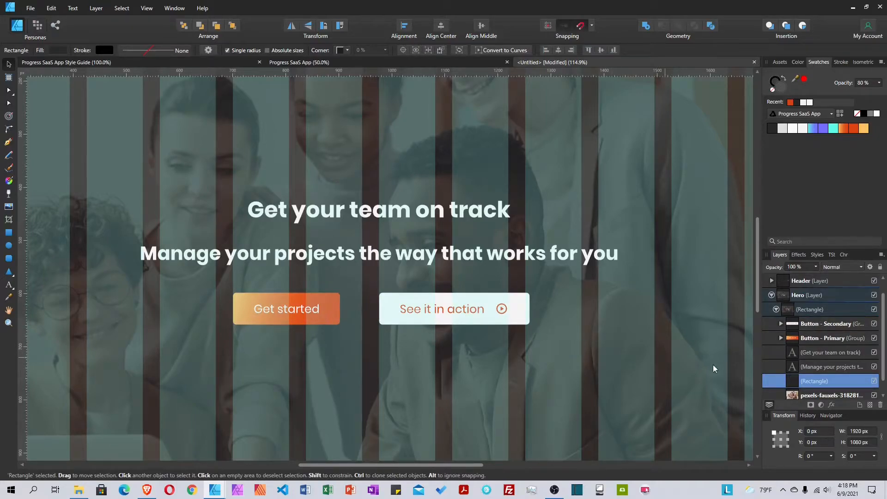
pyautogui.click(822, 338)
pyautogui.keyDown('shift'); pyautogui.click(824, 324); pyautogui.keyUp('shift')
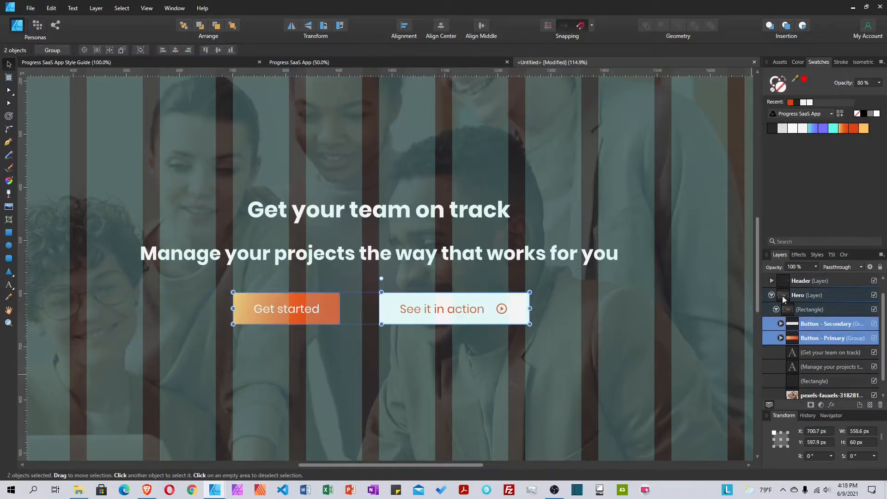
pyautogui.click(405, 32)
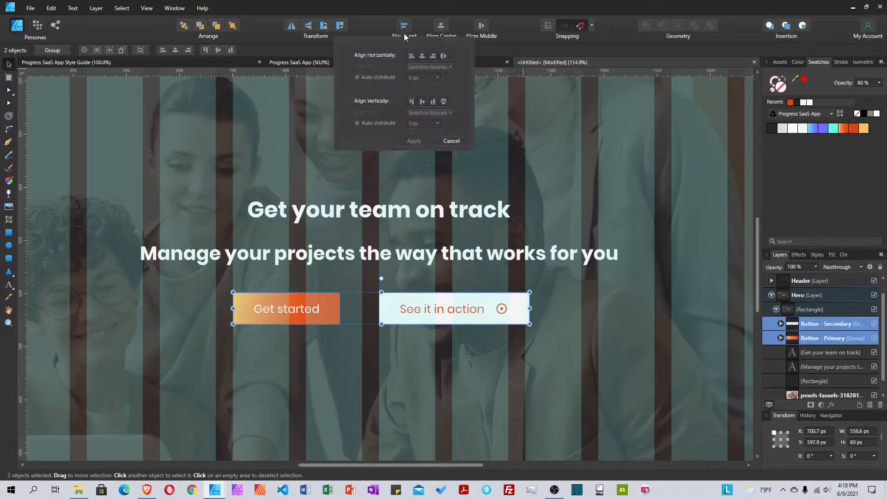
pyautogui.click(443, 56)
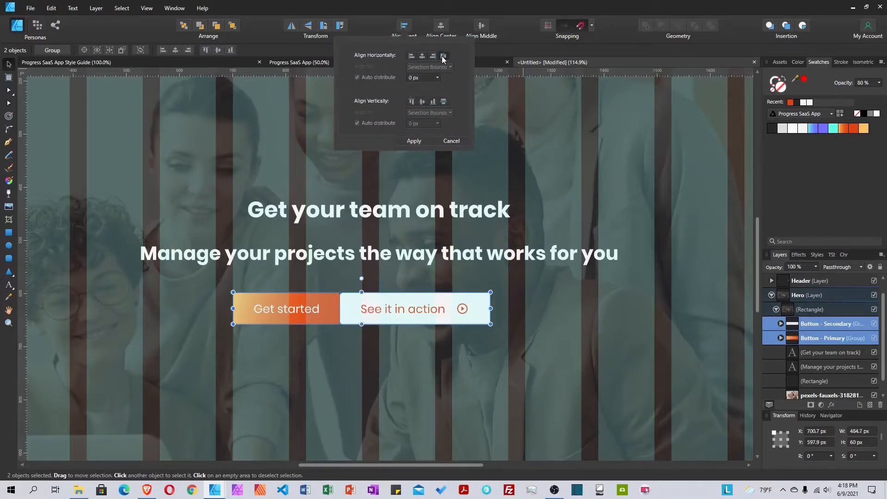
pyautogui.doubleClick(414, 79)
pyautogui.write('20')
pyautogui.press('Return')
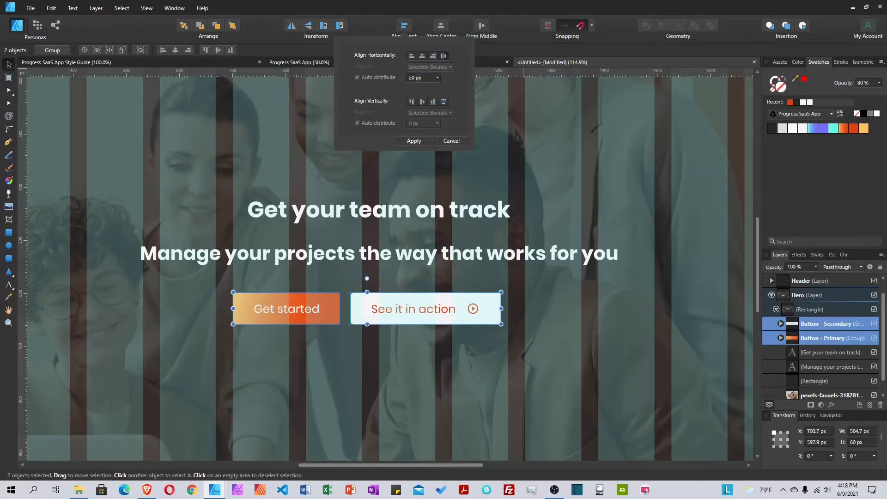
pyautogui.click(410, 78)
pyautogui.write('40')
pyautogui.press('Return')
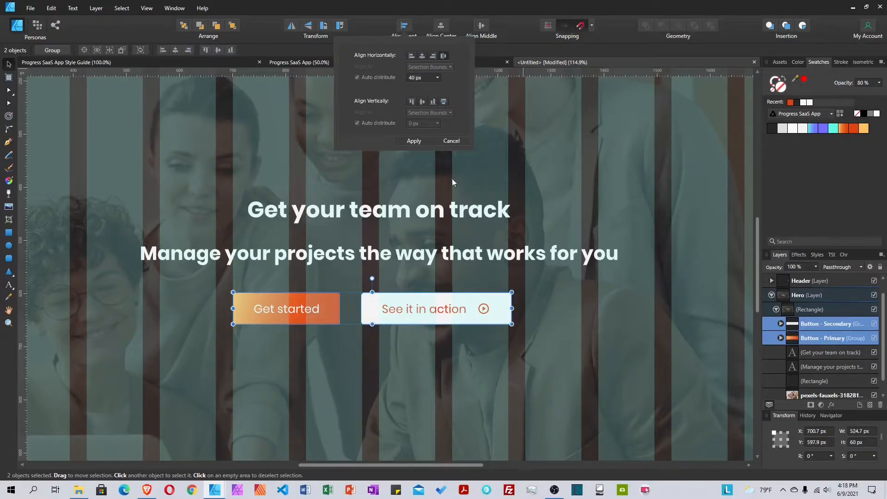
pyautogui.click(416, 141)
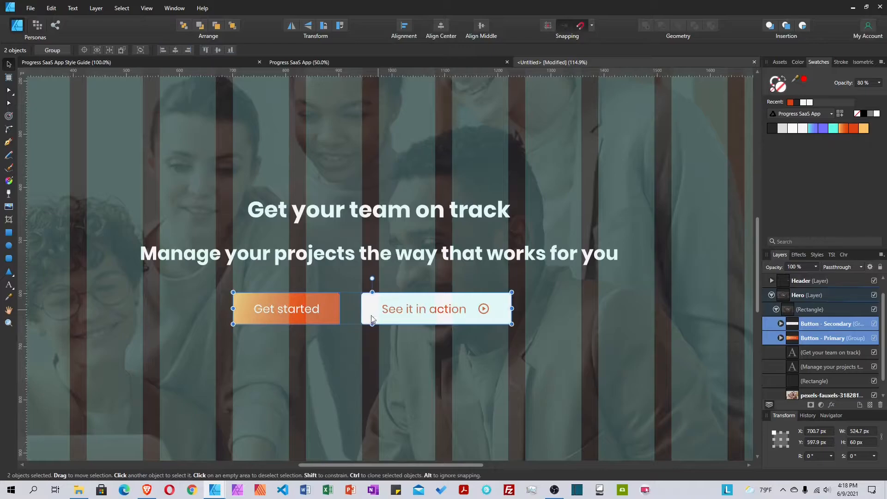
# Group the two hero buttons and centre the group horizontally in the hero section
pyautogui.moveTo(379, 316)
pyautogui.mouseDown()
pyautogui.moveTo(444, 326)
pyautogui.moveTo(301, 315)
pyautogui.moveTo(404, 318)
pyautogui.moveTo(389, 315)
pyautogui.mouseUp()
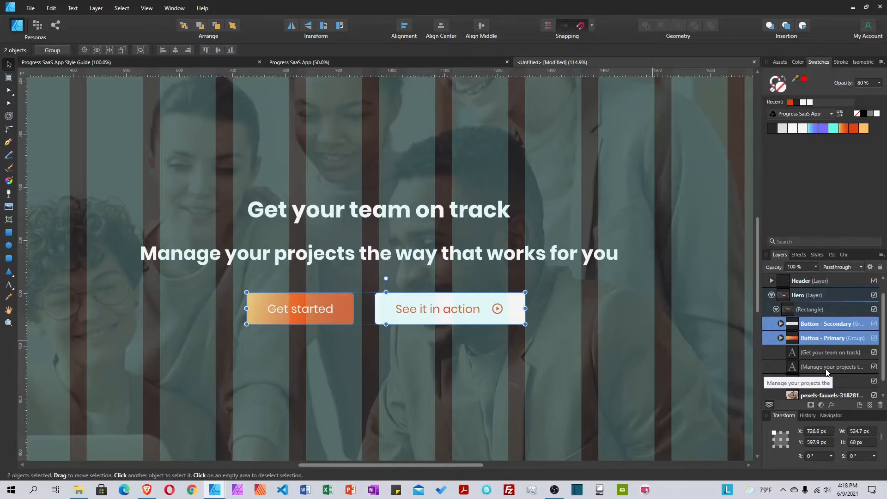
pyautogui.hotkey('ctrl', 'g')
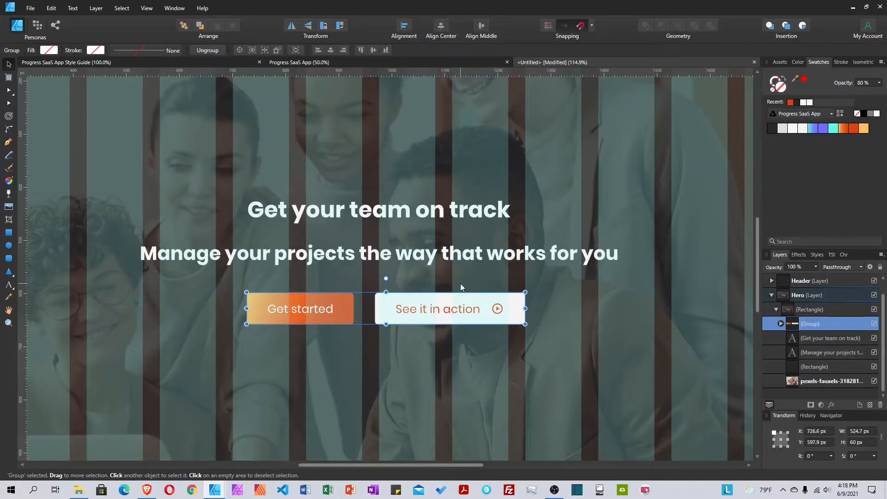
pyautogui.click(442, 26)
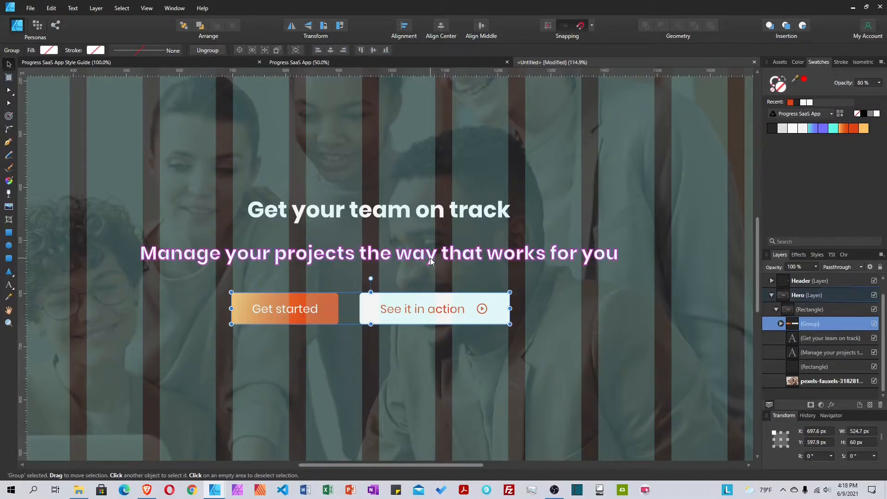
# Check the gap between the subheading and the button group, and nudge the group up 1 px
pyautogui.press('alt')
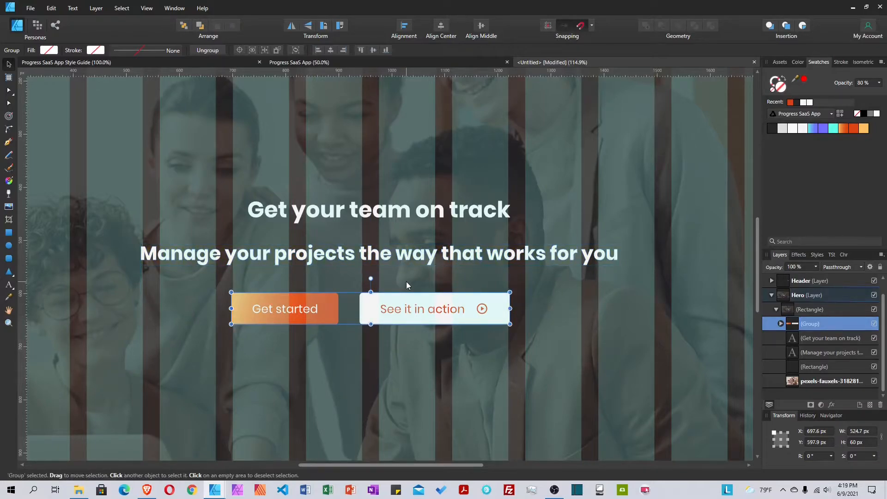
pyautogui.press('Up')
pyautogui.press('alt')
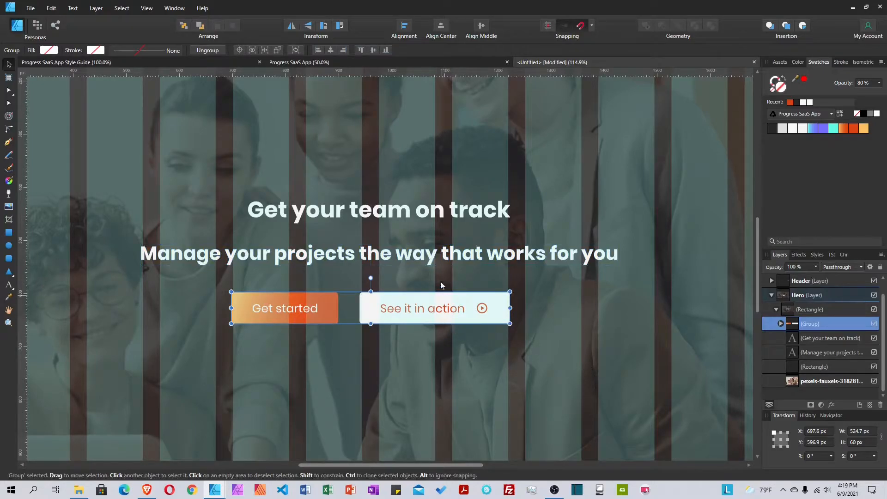
# Group the heading, the subheading and the button group into a single hero content group
pyautogui.keyDown('shift'); pyautogui.click(436, 241); pyautogui.keyUp('shift')
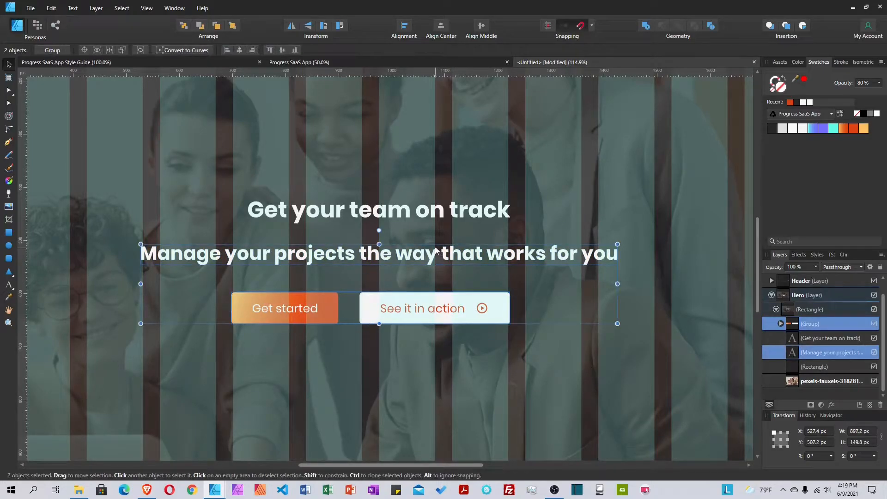
pyautogui.keyDown('shift'); pyautogui.click(426, 220); pyautogui.keyUp('shift')
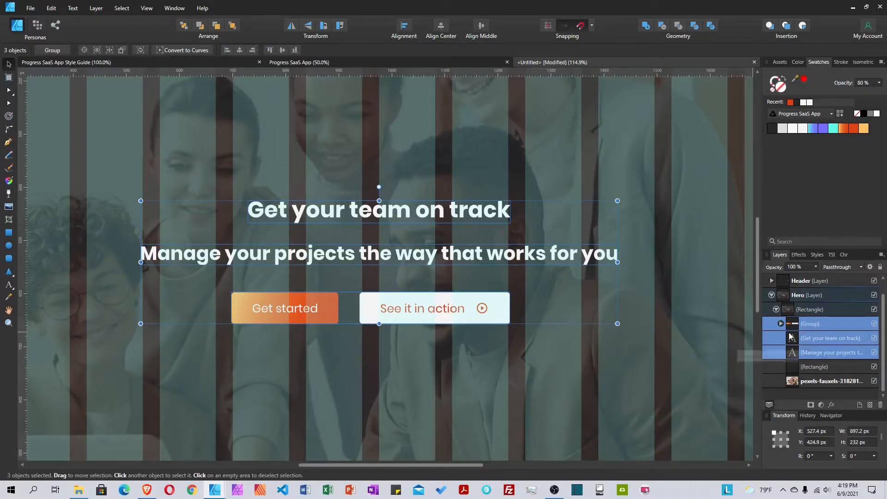
pyautogui.click(7, 323)
pyautogui.moveTo(670, 361); pyautogui.dragTo(568, 378)
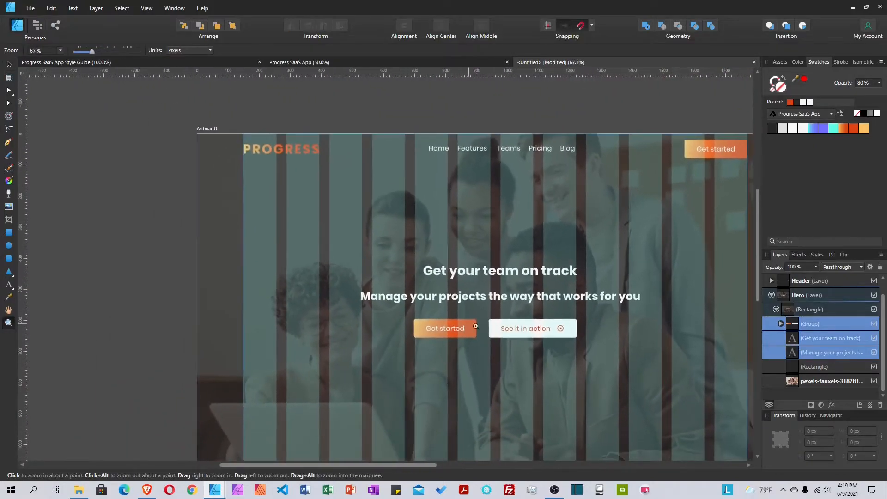
pyautogui.moveTo(419, 466); pyautogui.dragTo(443, 466)
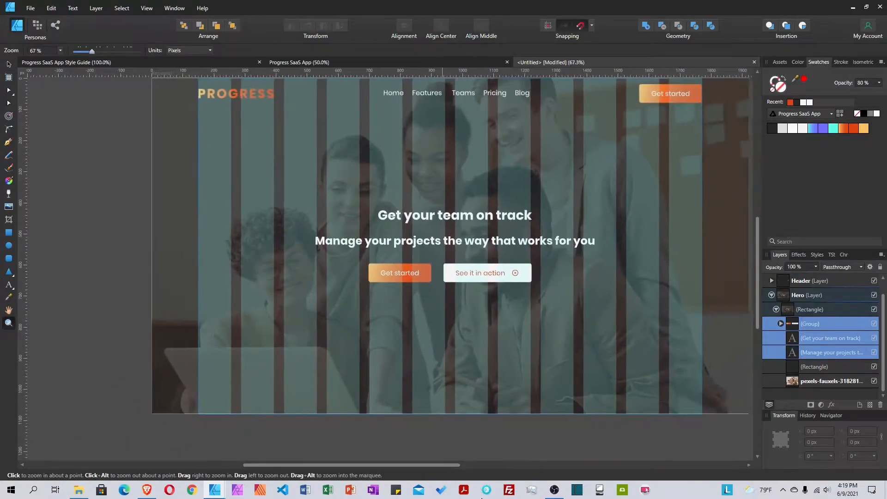
pyautogui.click(8, 64)
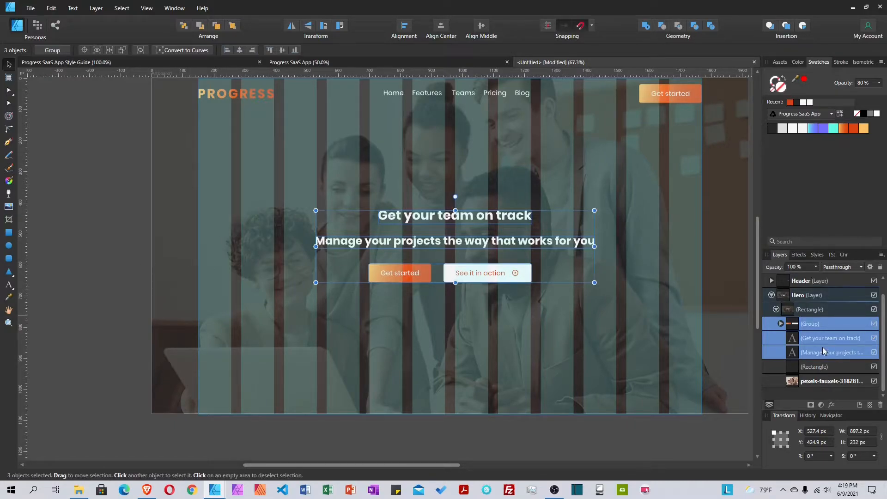
pyautogui.hotkey('ctrl', 'g')
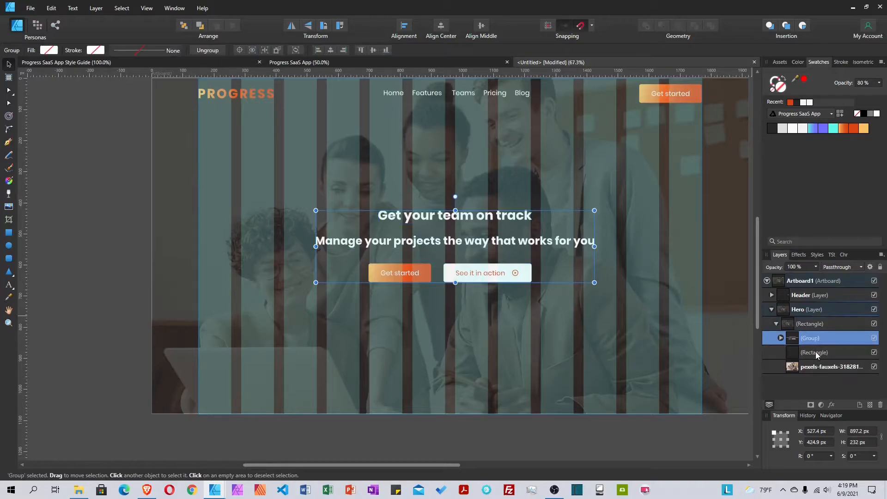
# Centre the hero content group horizontally and vertically on the full-size dark overlay rectangle
pyautogui.keyDown('shift'); pyautogui.click(816, 352); pyautogui.keyUp('shift')
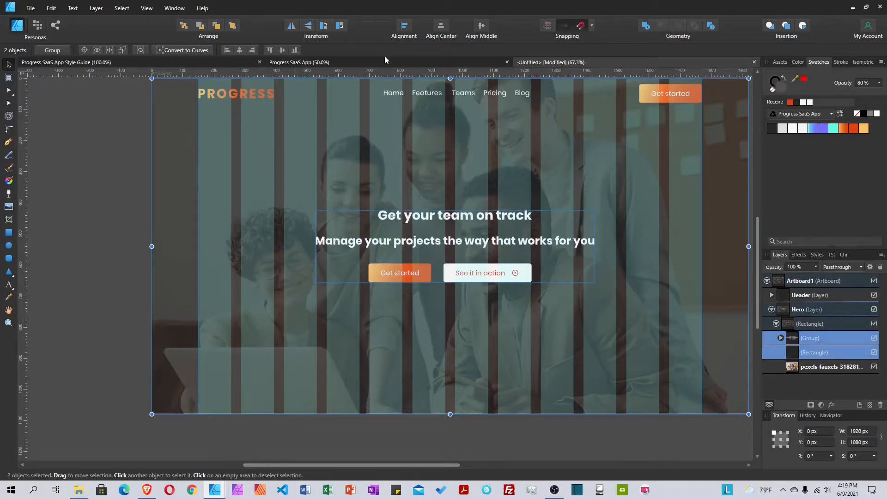
pyautogui.click(442, 28)
pyautogui.click(481, 26)
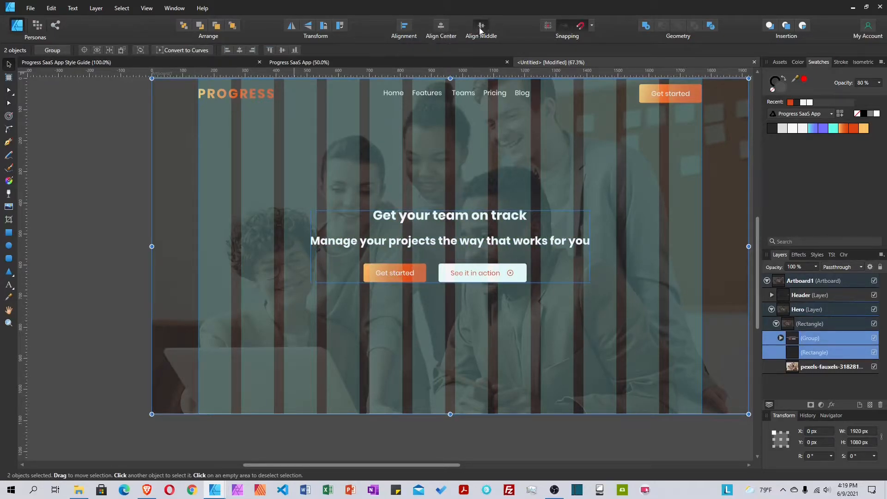
# Draw a rectangle about 243 px wide from the grid's left edge above the dark overlay, and set its height to 85 px
pyautogui.click(808, 351)
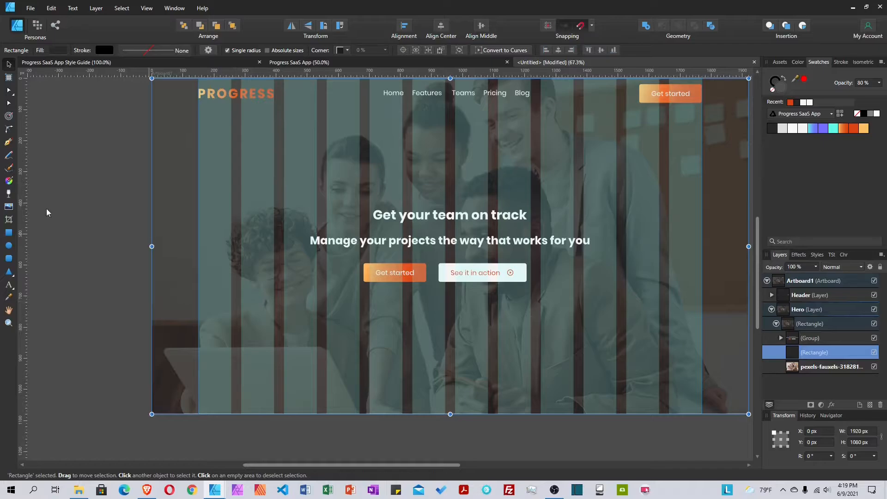
pyautogui.click(8, 234)
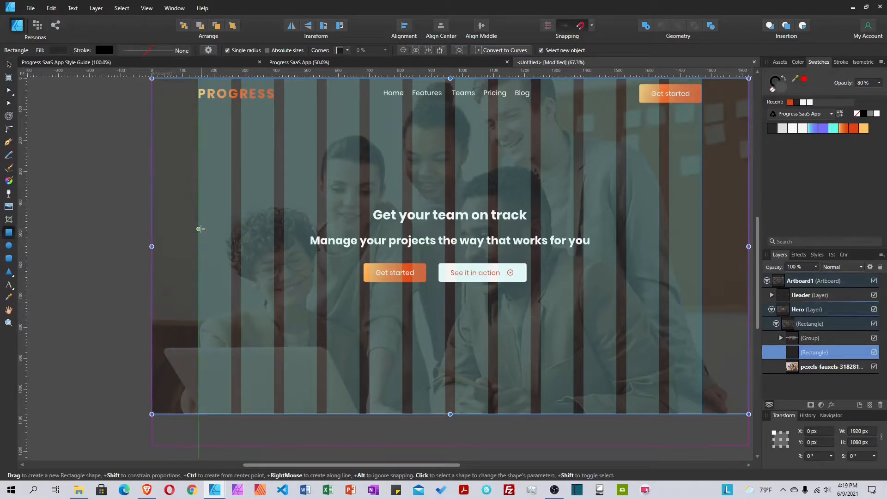
pyautogui.moveTo(200, 229); pyautogui.dragTo(274, 252)
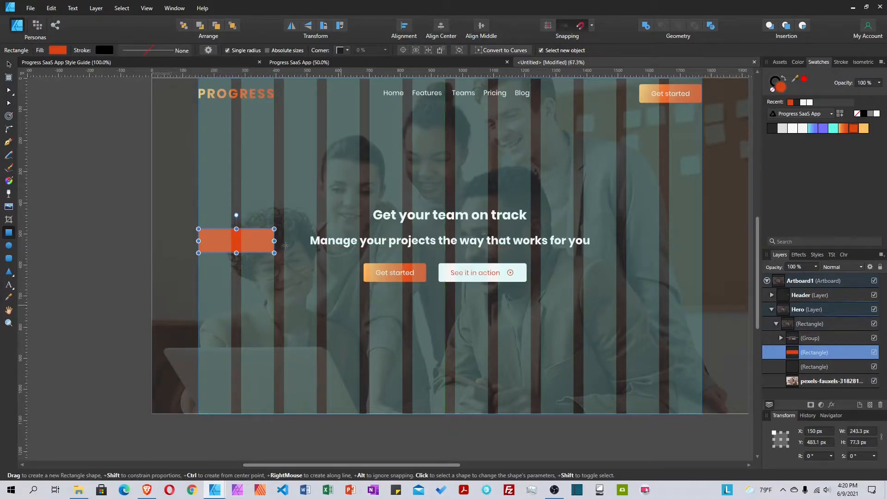
pyautogui.click(8, 64)
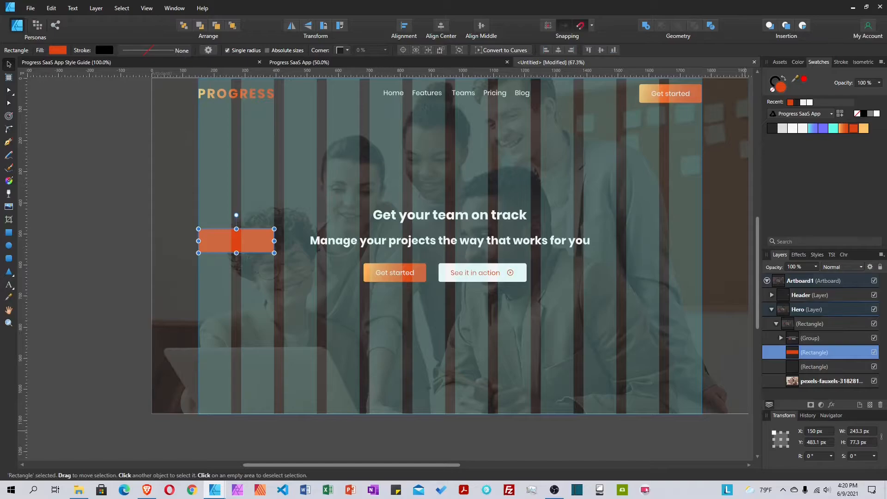
pyautogui.click(858, 444)
pyautogui.write('85')
pyautogui.press('Return')
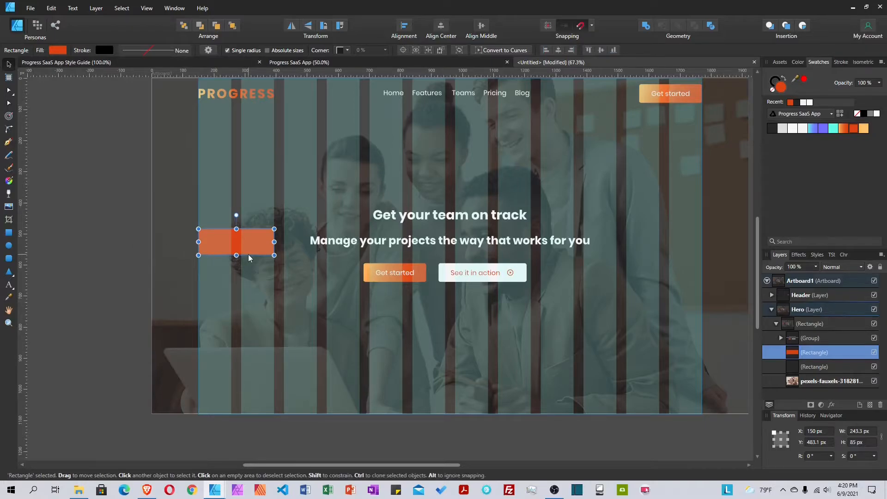
# Round the orange rectangle's corners using absolute sizes with a 43 px radius to form a pill
pyautogui.click(284, 50)
pyautogui.click(343, 50)
pyautogui.click(338, 70)
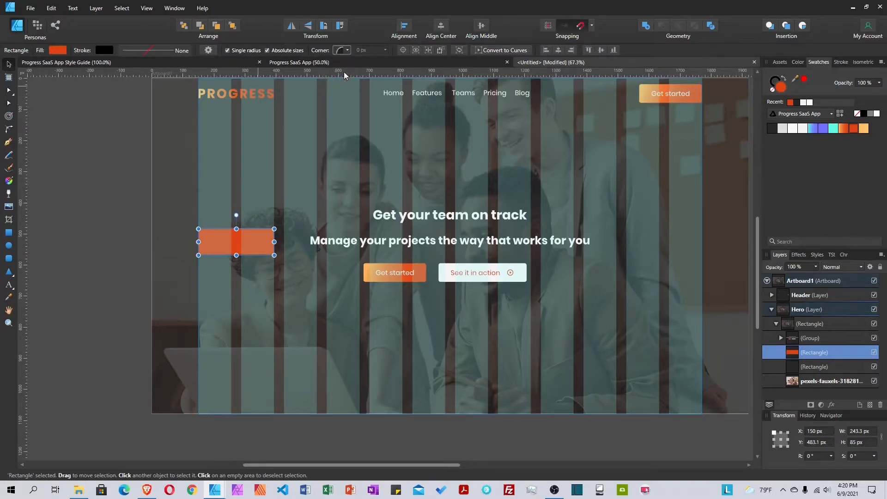
pyautogui.click(409, 50)
pyautogui.moveTo(412, 60); pyautogui.dragTo(442, 60)
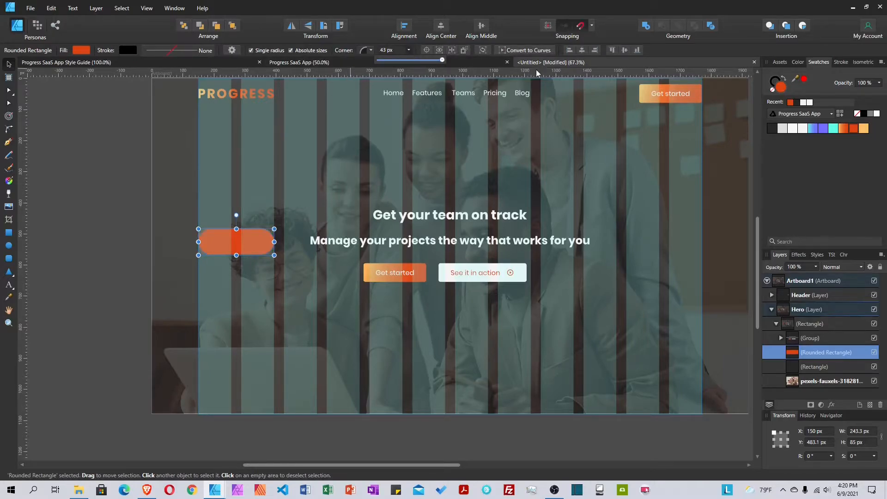
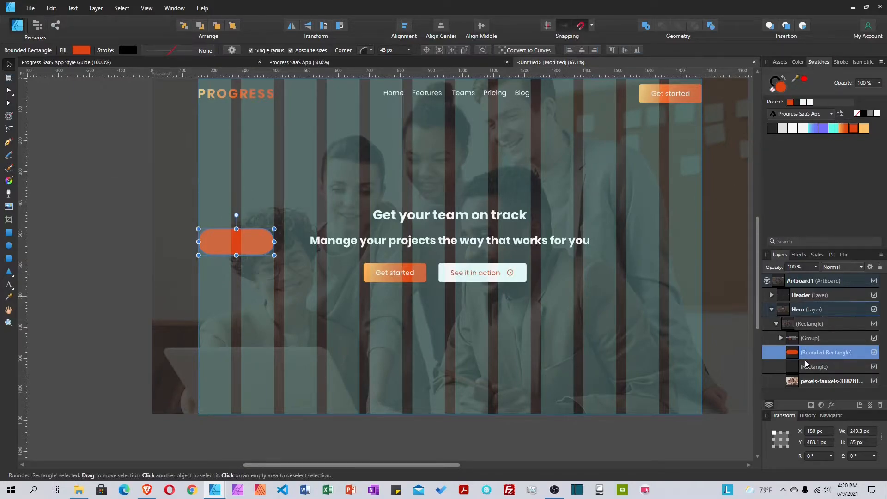
# Duplicate the orange pill, set the copy's width to 85 px and move this circle to the pill's right end
pyautogui.hotkey('ctrl', 'j')
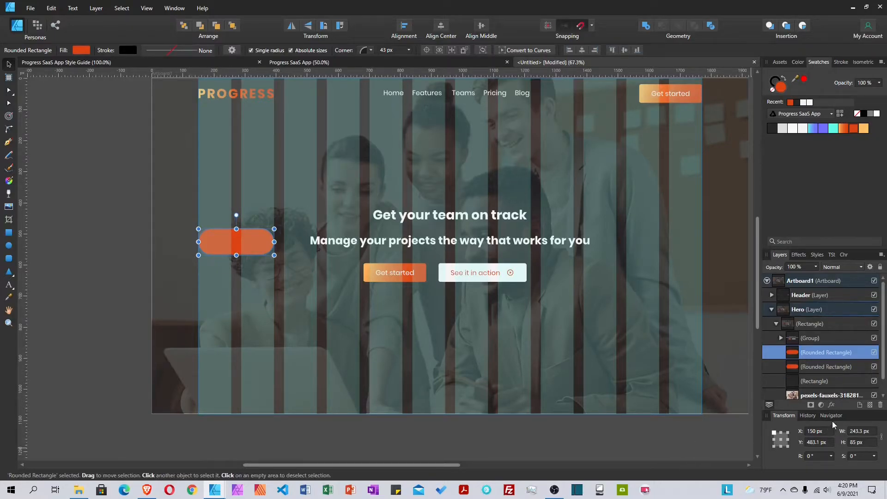
pyautogui.click(861, 432)
pyautogui.write('85')
pyautogui.press('Return')
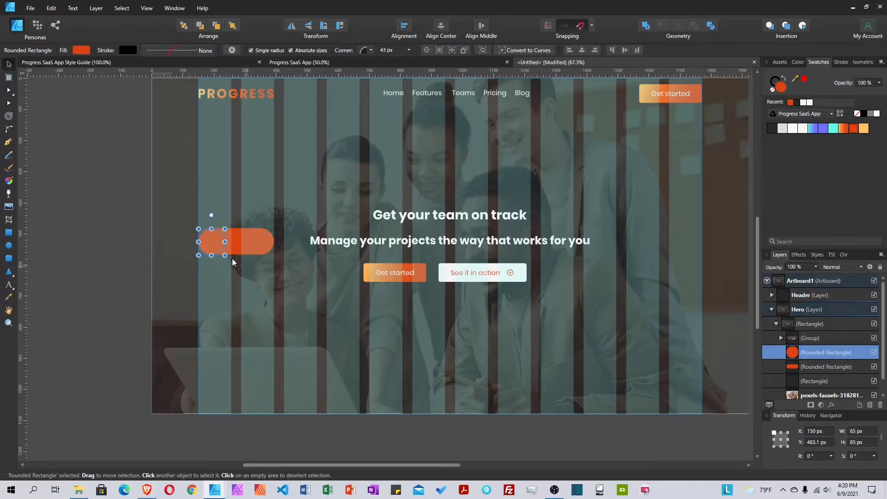
pyautogui.moveTo(220, 243); pyautogui.dragTo(267, 251)
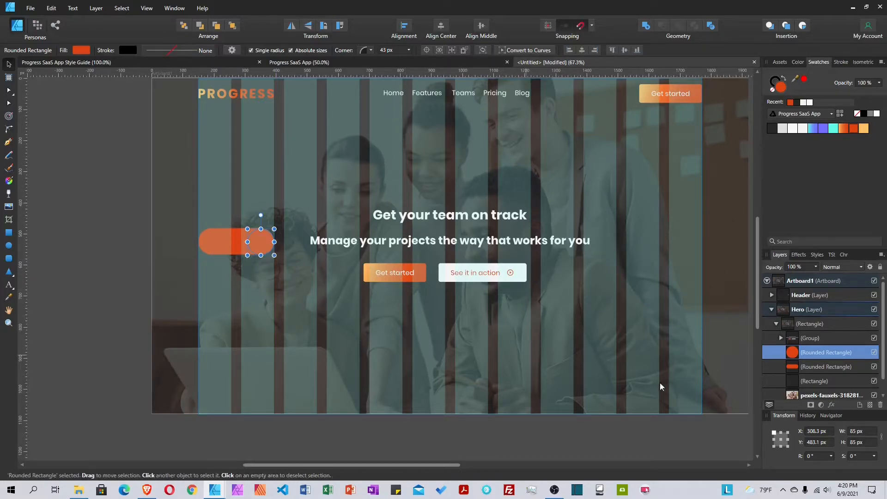
# Copy the hero background photo, paste it above the circle and clip it inside the circle
pyautogui.scroll(-1, 790, 343)
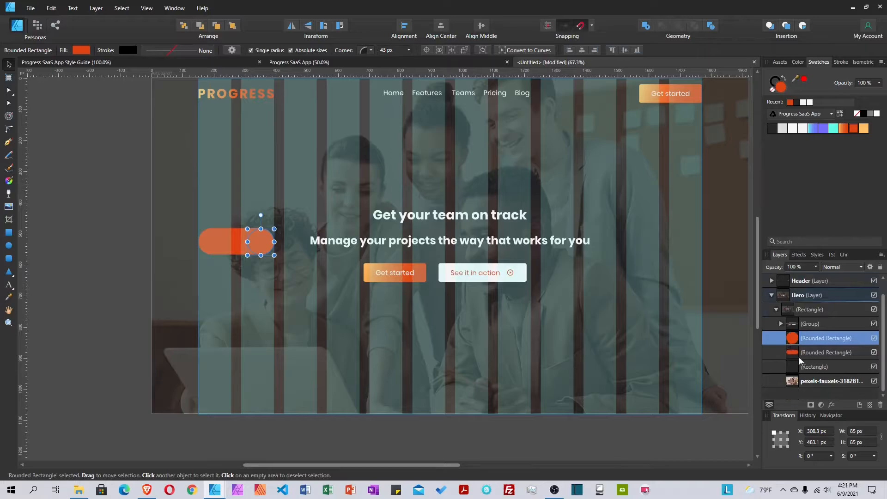
pyautogui.click(813, 384)
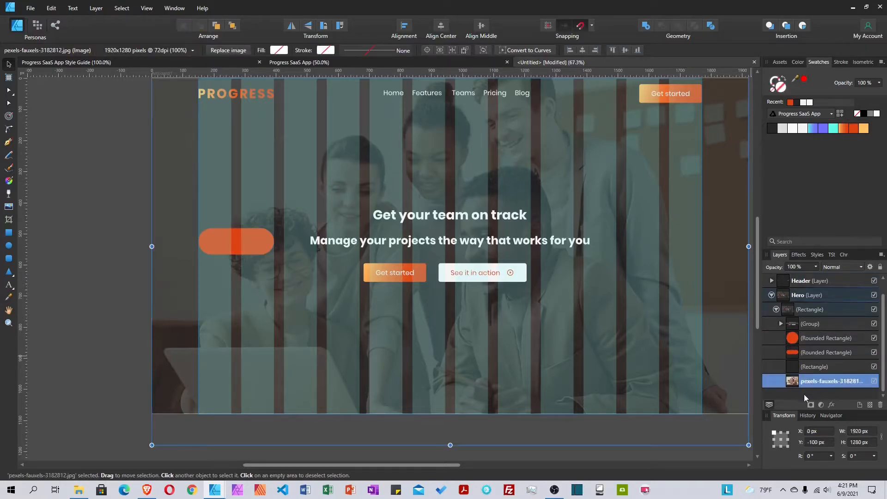
pyautogui.click(811, 338)
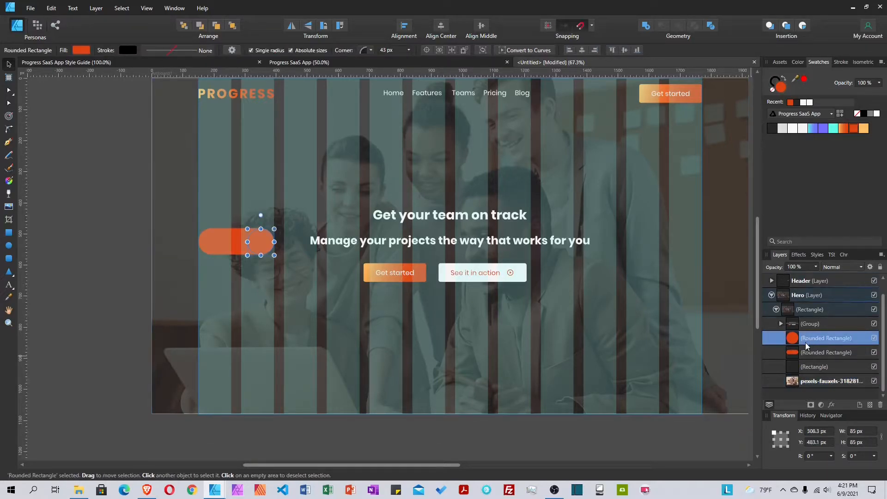
pyautogui.hotkey('ctrl', 'v')
pyautogui.moveTo(780, 339); pyautogui.dragTo(806, 356)
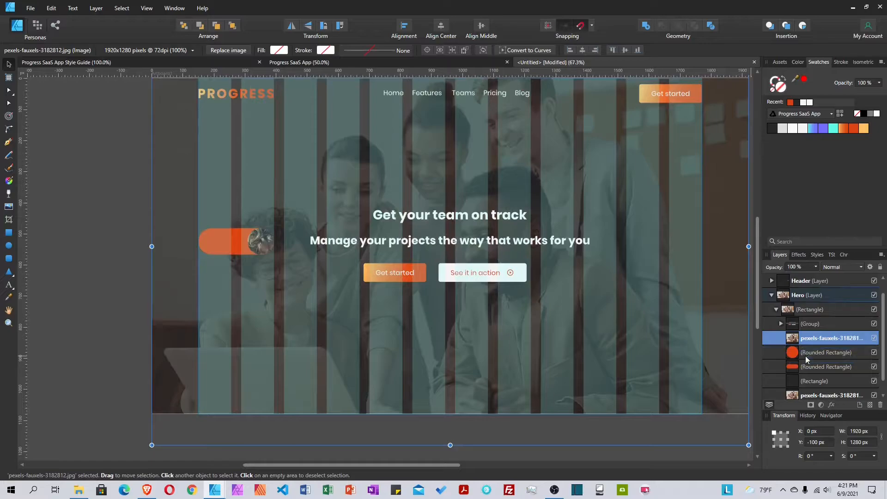
# Scale the clipped photo down to about 149 by 99 px and position it so the team fits within the circle
pyautogui.scroll(2, 474, 314)
pyautogui.scroll(1, 474, 314)
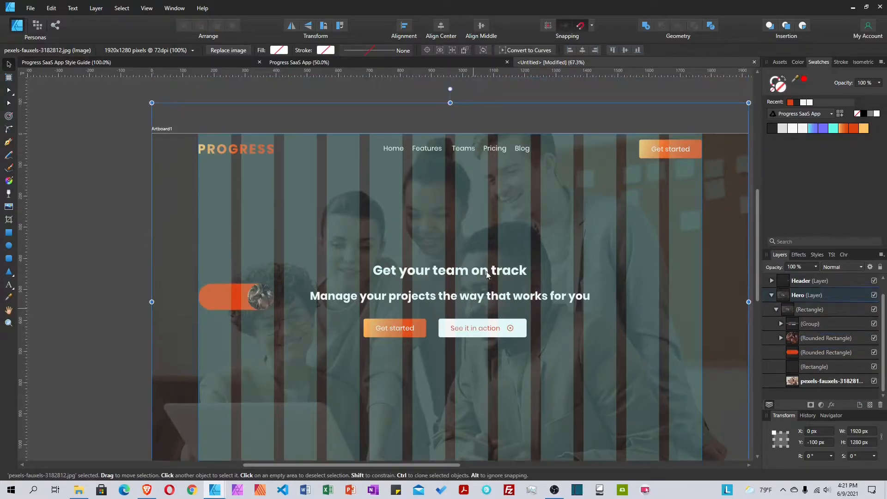
pyautogui.moveTo(749, 103); pyautogui.dragTo(328, 337)
pyautogui.moveTo(267, 394); pyautogui.dragTo(304, 257)
pyautogui.moveTo(386, 232); pyautogui.dragTo(266, 305)
pyautogui.moveTo(228, 338); pyautogui.dragTo(270, 303)
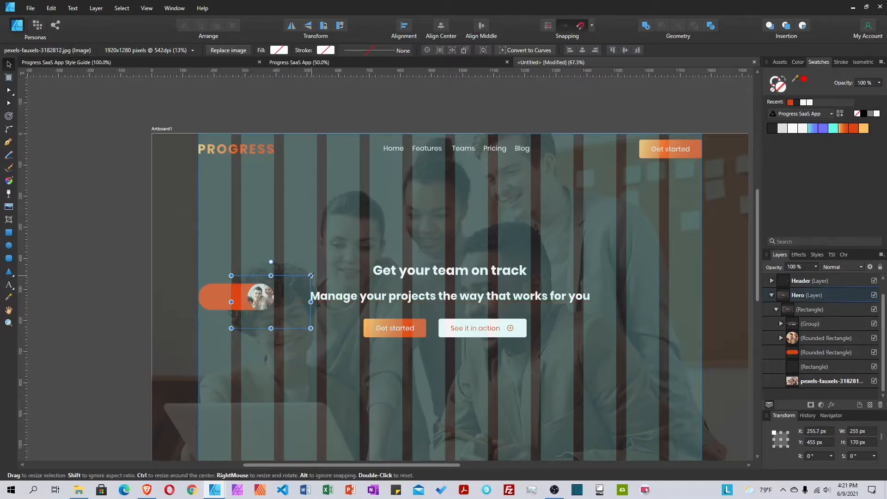
pyautogui.moveTo(311, 275); pyautogui.dragTo(272, 304)
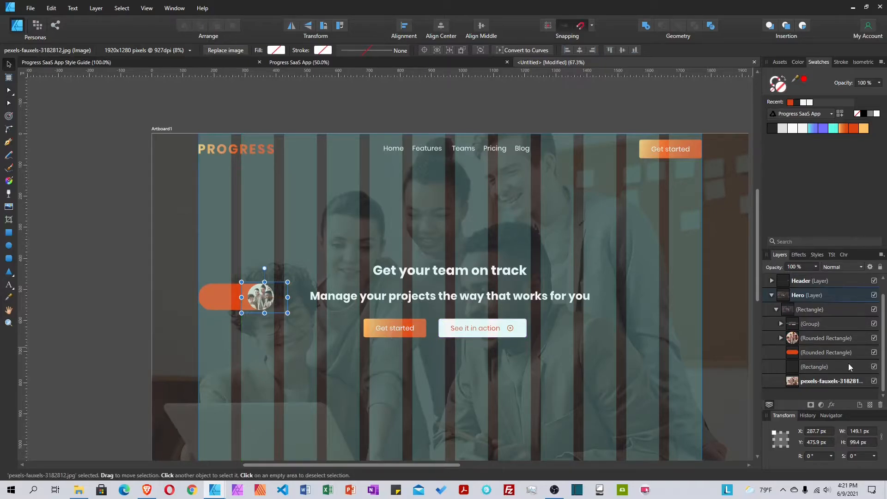
# Place the left arrow icon from the Remix Icons assets on the left part of the orange pill
pyautogui.click(828, 354)
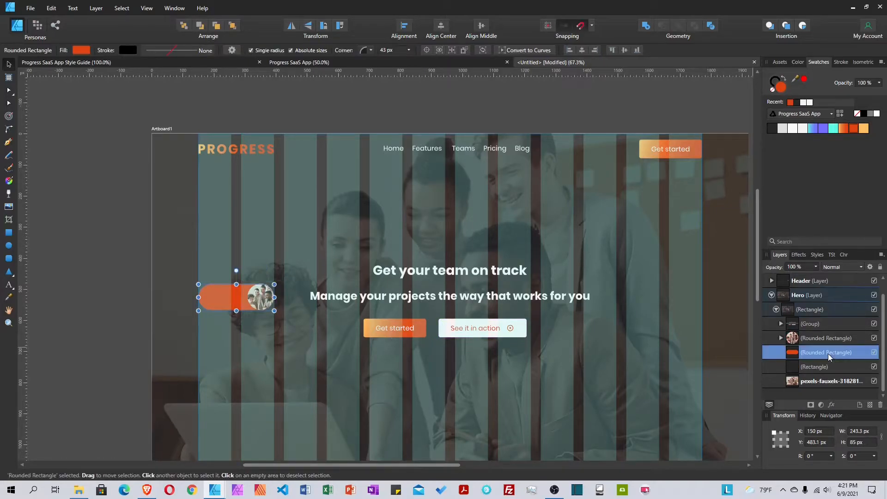
pyautogui.click(780, 62)
pyautogui.scroll(5, 838, 159)
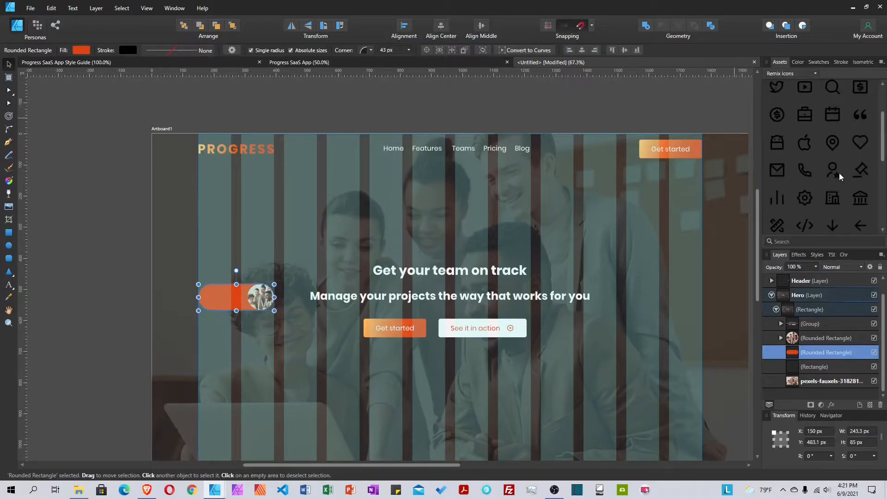
pyautogui.moveTo(838, 139); pyautogui.dragTo(214, 299)
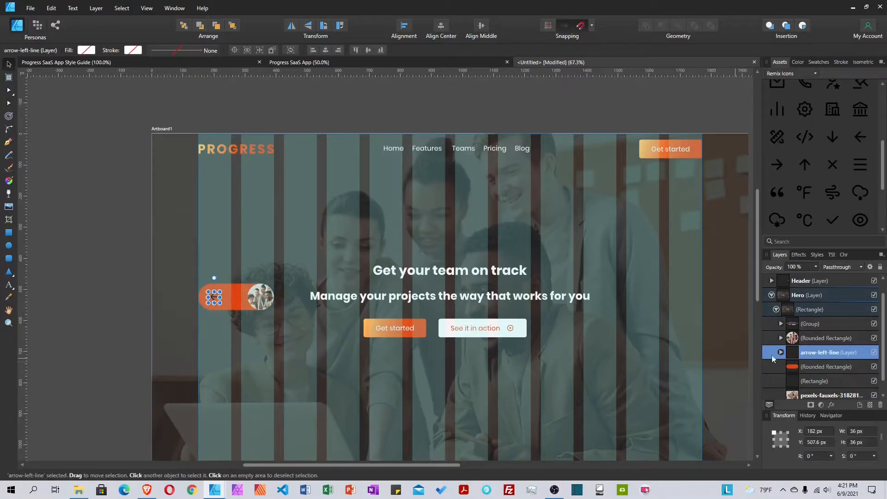
# Align the arrow icon to the pill's left edge and nudge it 40 px to the right
pyautogui.keyDown('shift'); pyautogui.click(818, 366); pyautogui.keyUp('shift')
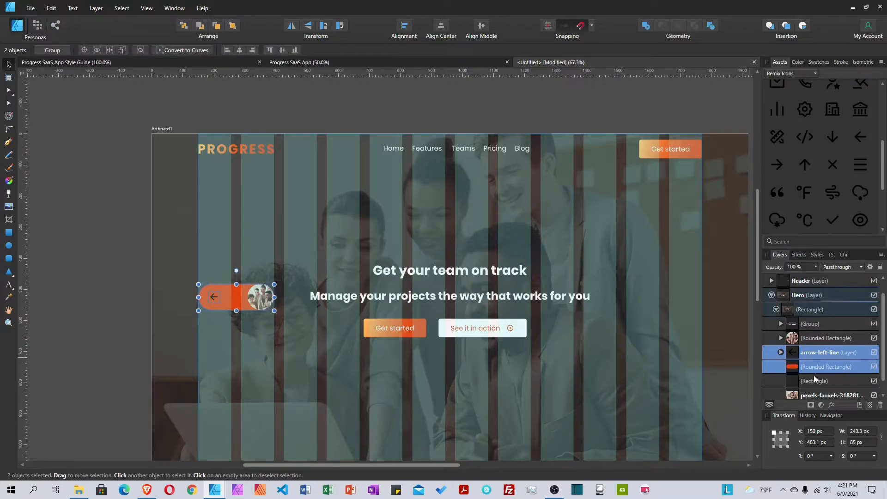
pyautogui.click(405, 28)
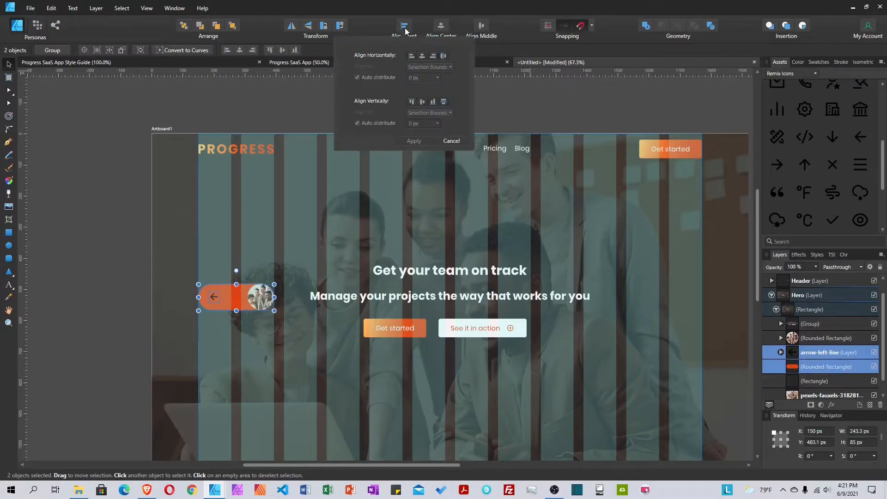
pyautogui.click(410, 56)
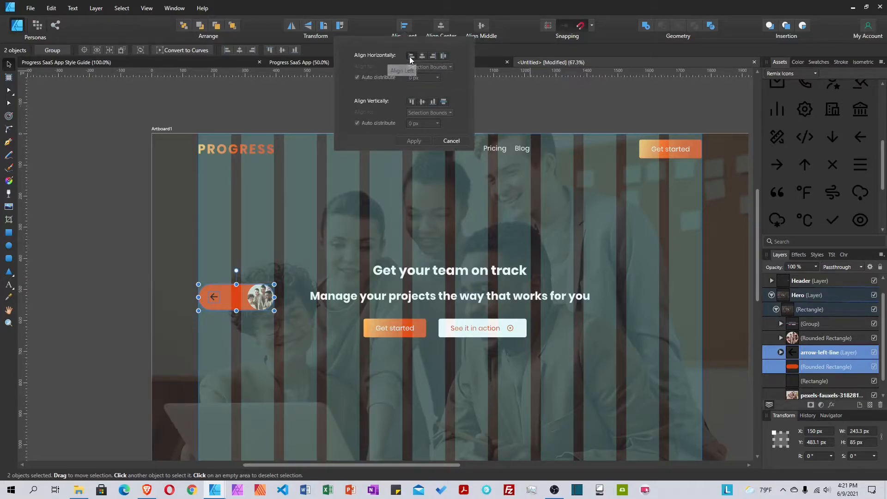
pyautogui.click(414, 141)
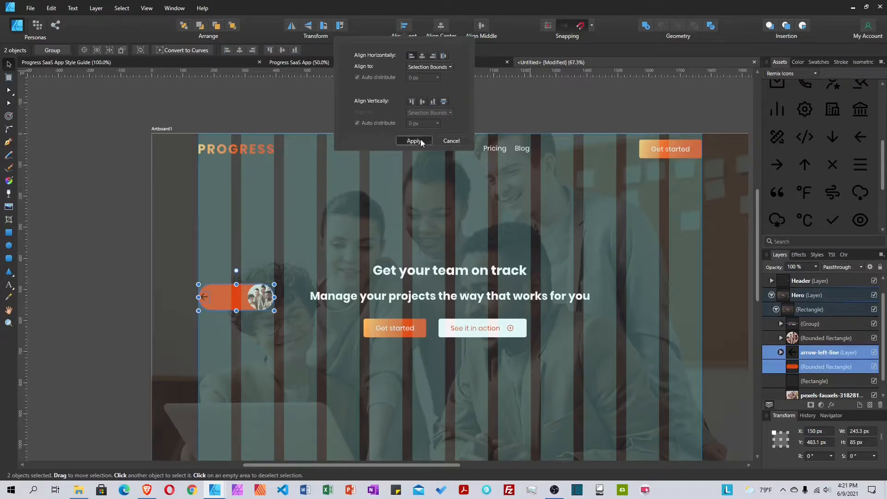
pyautogui.click(835, 353)
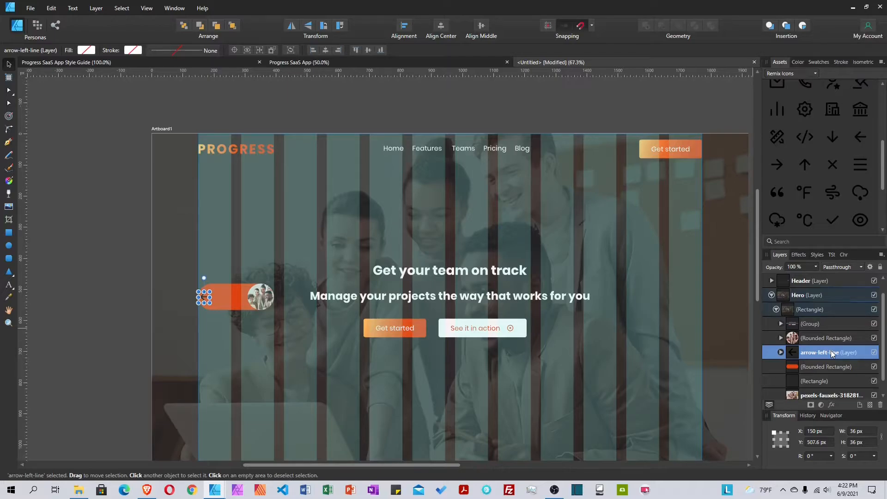
pyautogui.hotkey('shift', 'Right')
pyautogui.hotkey('shift', 'Right')
pyautogui.hotkey('shift', 'Right')
pyautogui.hotkey('shift', 'Right')
pyautogui.press('alt')
# Fill the arrow curve inside the icon with the white swatch from the Progress SaaS App palette
pyautogui.doubleClick(215, 297)
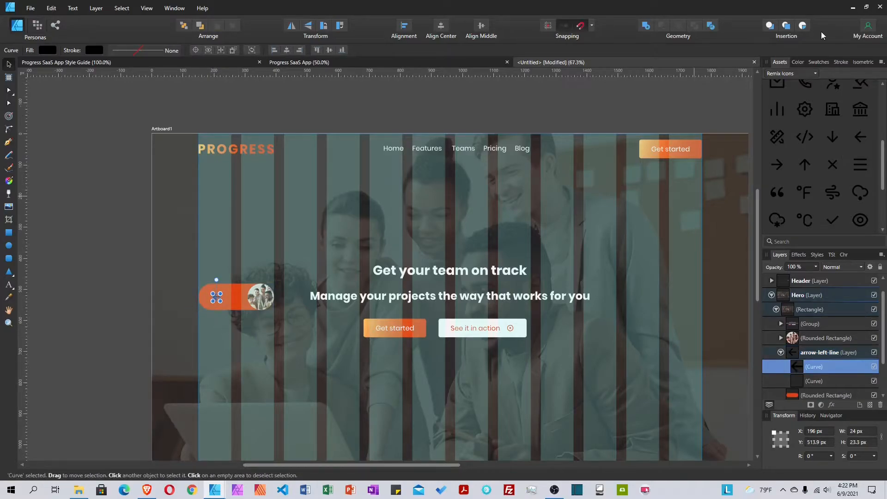
pyautogui.click(819, 62)
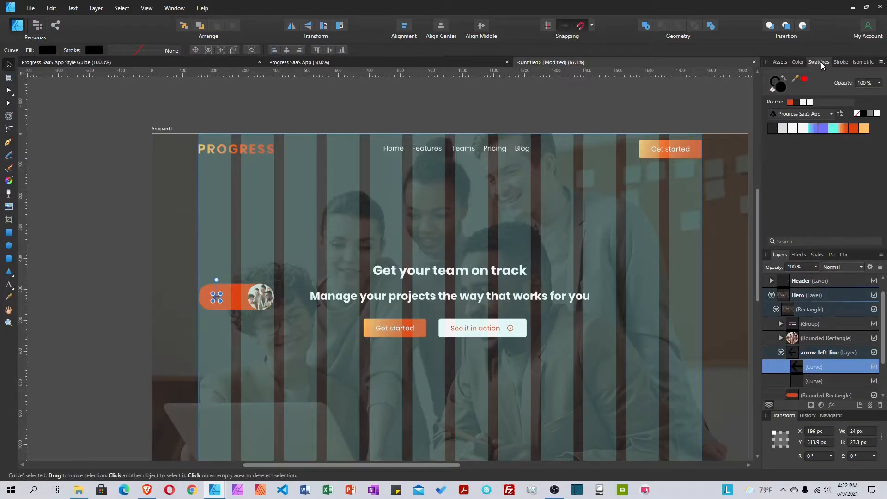
pyautogui.click(804, 130)
pyautogui.click(126, 277)
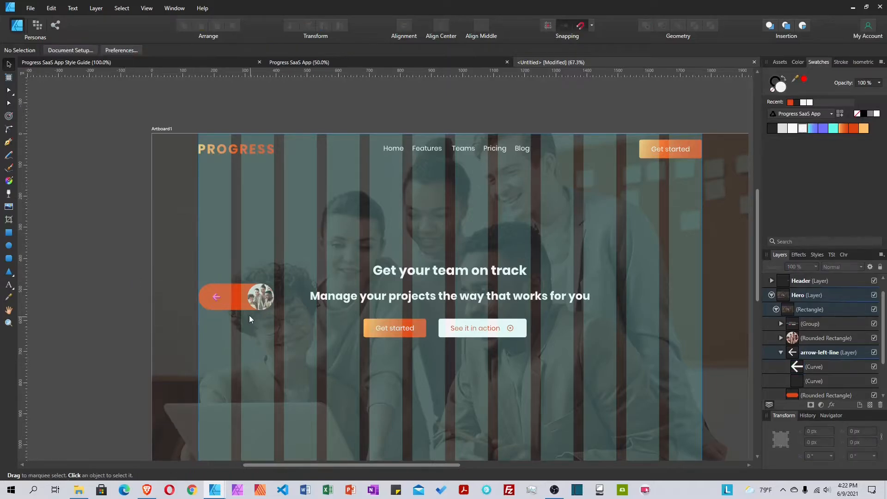
# Shorten the orange pill from its right side to about 187 px wide, keeping its left edge in place
pyautogui.click(242, 302)
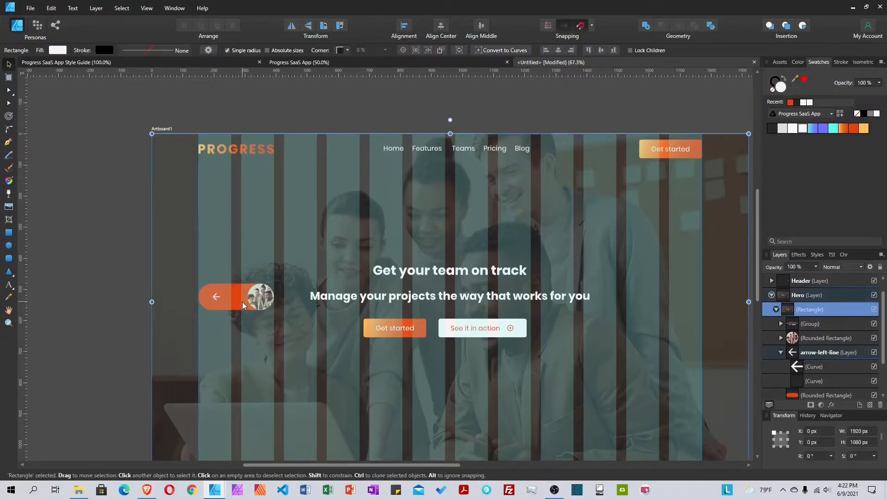
pyautogui.click(781, 353)
pyautogui.click(801, 368)
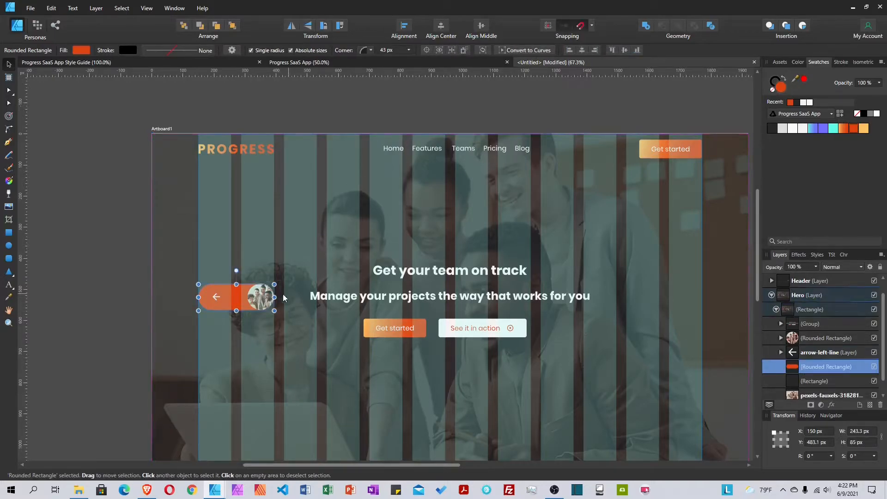
pyautogui.moveTo(275, 297); pyautogui.dragTo(258, 296)
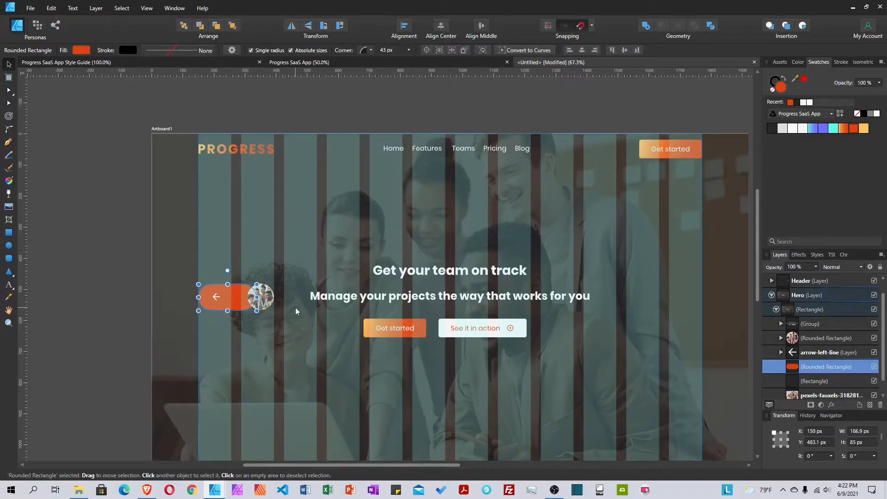
# Move the circular team photo thumbnail left so it sits flush with the shortened pill's right end
pyautogui.click(810, 340)
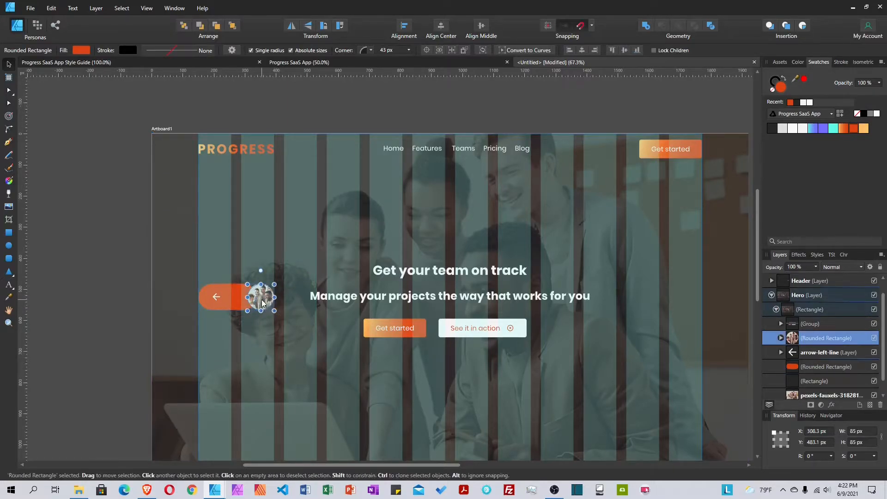
pyautogui.moveTo(265, 299); pyautogui.dragTo(247, 298)
pyautogui.click(111, 326)
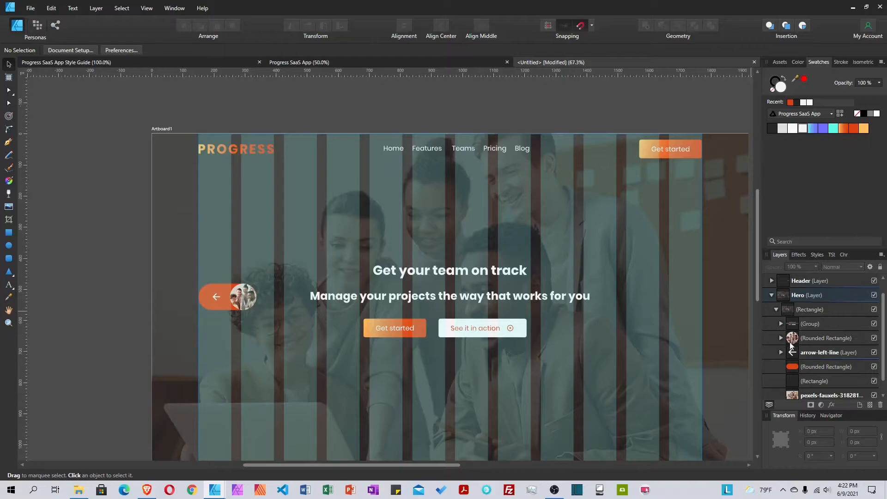
# Group the thumbnail, arrow and orange pill, and place a duplicate of the group level with it against the grid's right edge
pyautogui.click(807, 339)
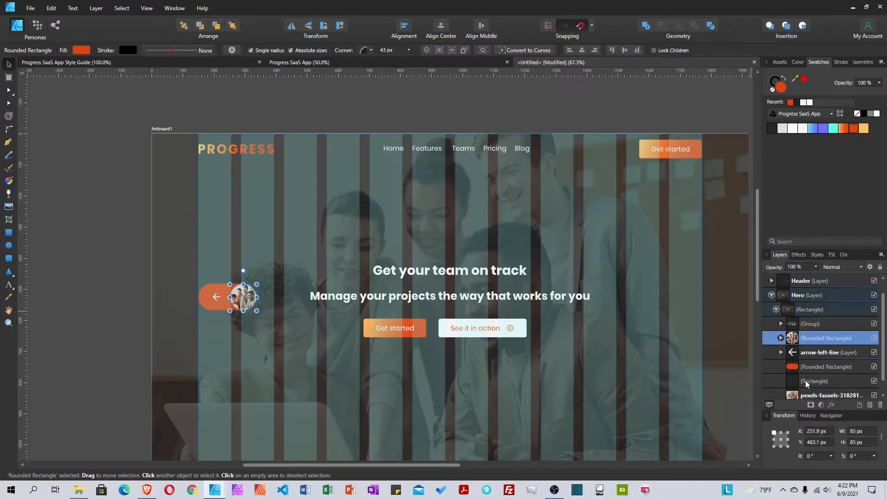
pyautogui.keyDown('shift'); pyautogui.click(813, 367); pyautogui.keyUp('shift')
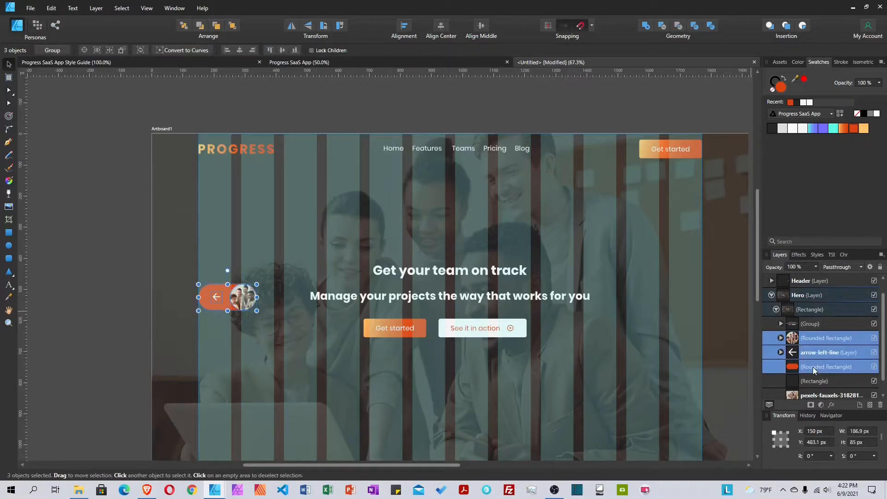
pyautogui.hotkey('ctrl', 'g')
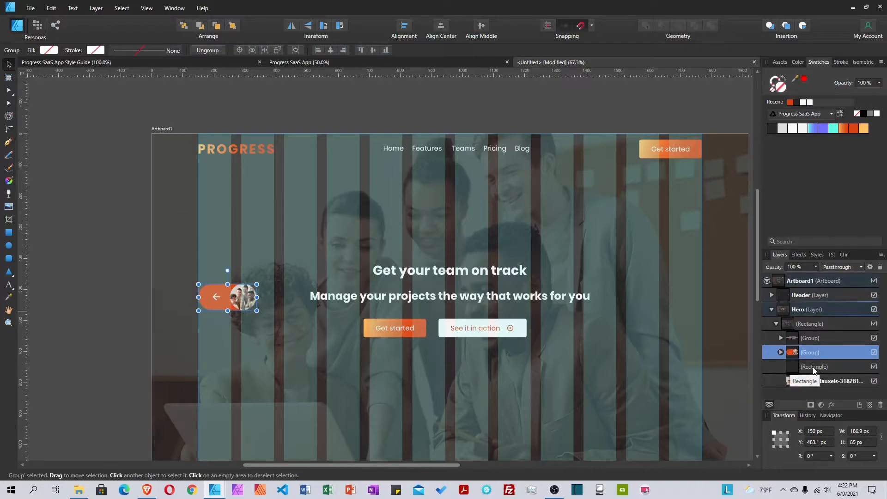
pyautogui.hotkey('ctrl', 'j')
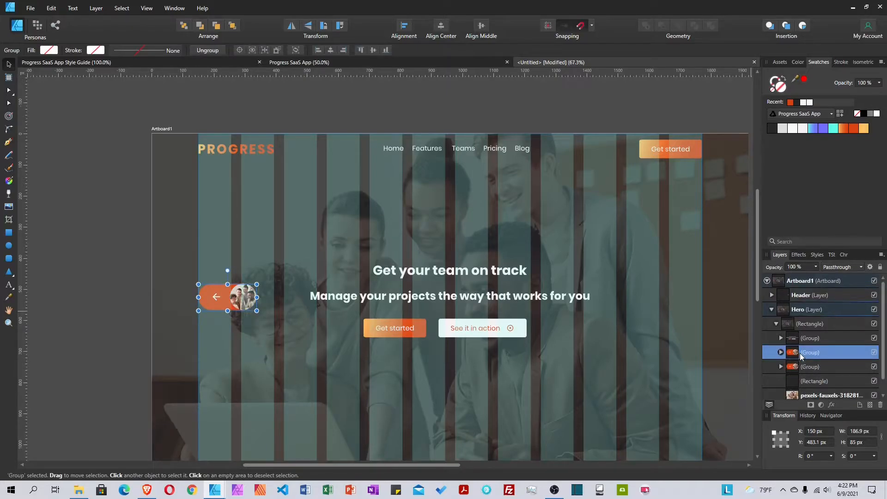
pyautogui.moveTo(226, 296); pyautogui.dragTo(675, 312)
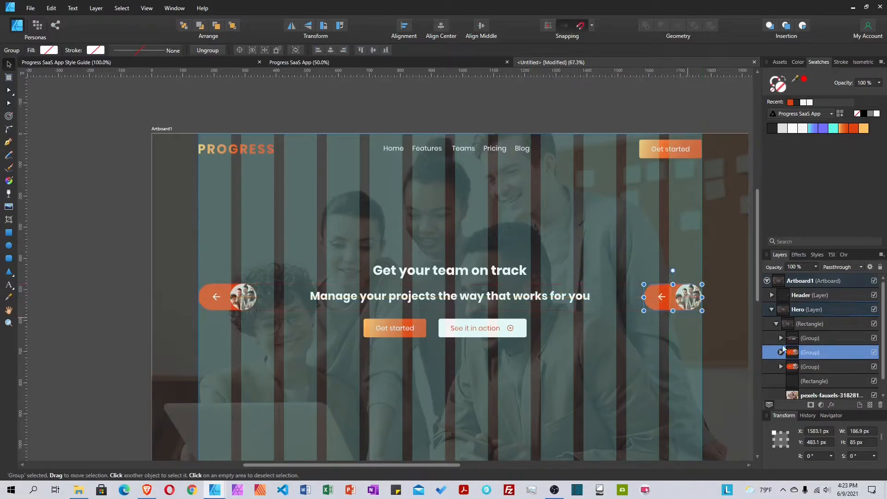
# Move the circular thumbnail inside the duplicated slider group to the left end of its orange pill
pyautogui.click(782, 352)
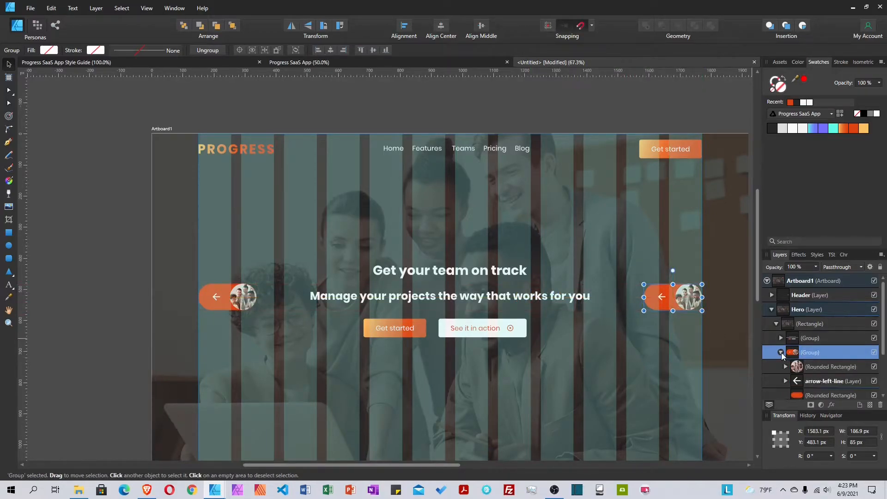
pyautogui.click(809, 369)
pyautogui.moveTo(686, 303); pyautogui.dragTo(658, 304)
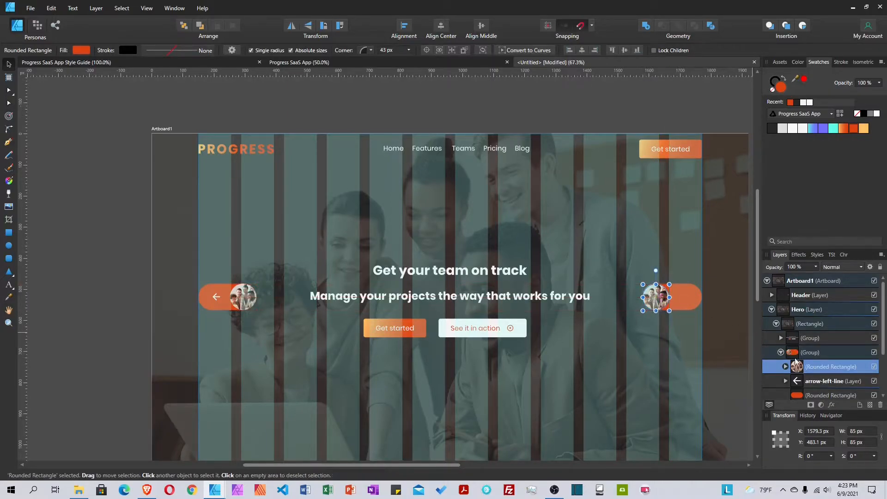
# Flip the duplicated group's arrow horizontally to point right and place it 40 px in from the pill's right edge
pyautogui.click(817, 383)
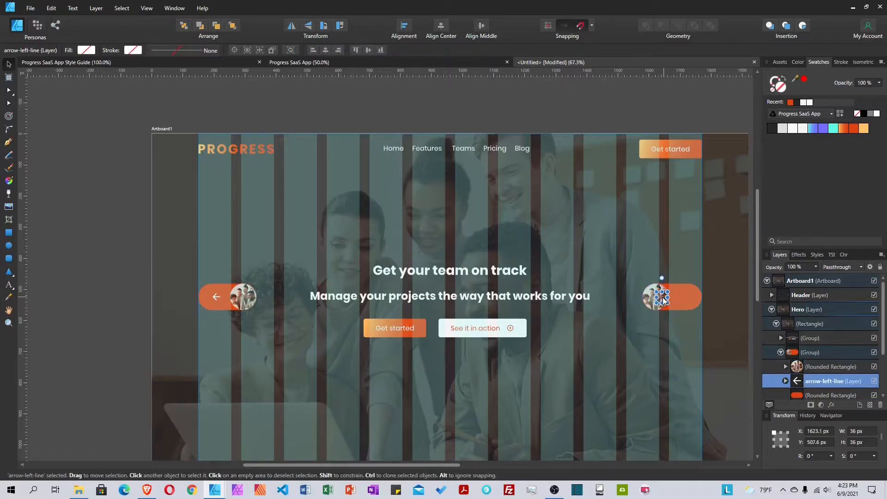
pyautogui.moveTo(665, 301); pyautogui.dragTo(695, 303)
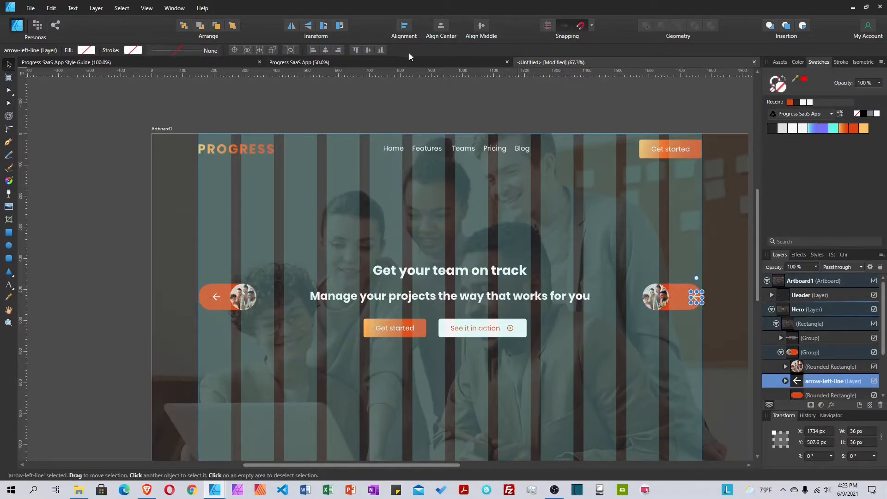
pyautogui.click(292, 27)
pyautogui.hotkey('shift', 'Left')
pyautogui.hotkey('shift', 'Left')
pyautogui.hotkey('shift', 'Left')
pyautogui.hotkey('shift', 'Left')
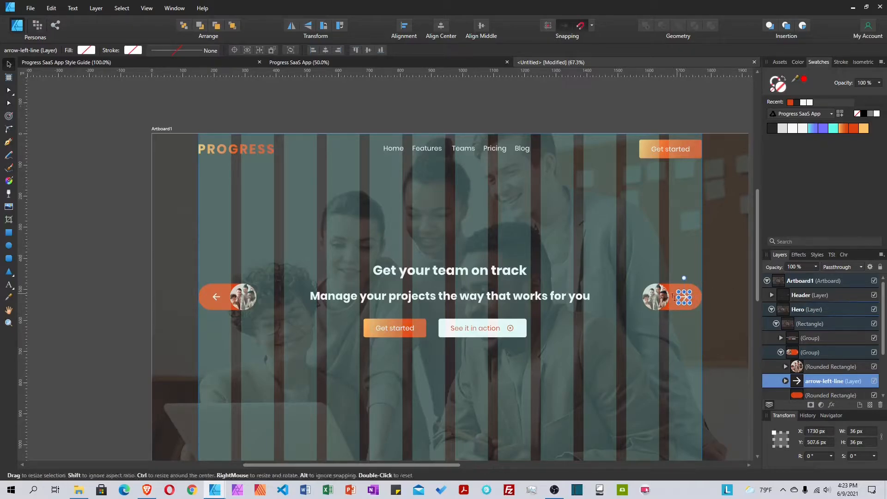
pyautogui.keyDown('shift'); pyautogui.click(670, 307); pyautogui.keyUp('shift')
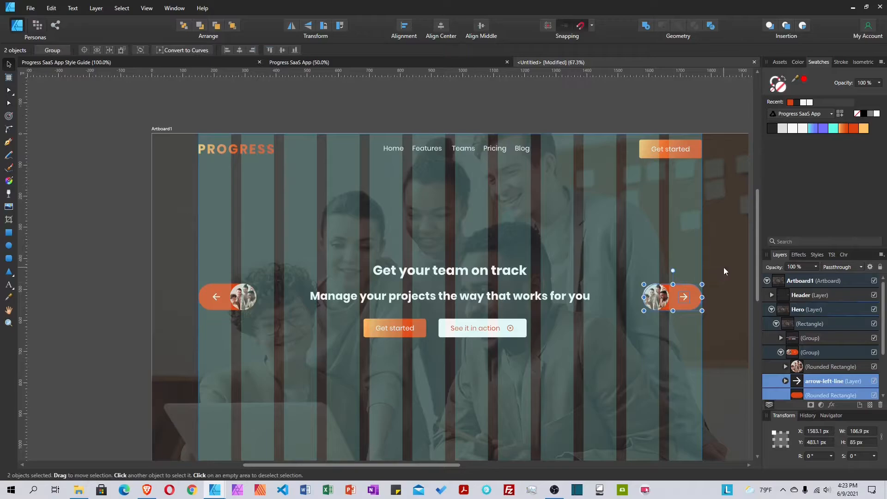
pyautogui.click(682, 111)
pyautogui.scroll(-3, 635, 288)
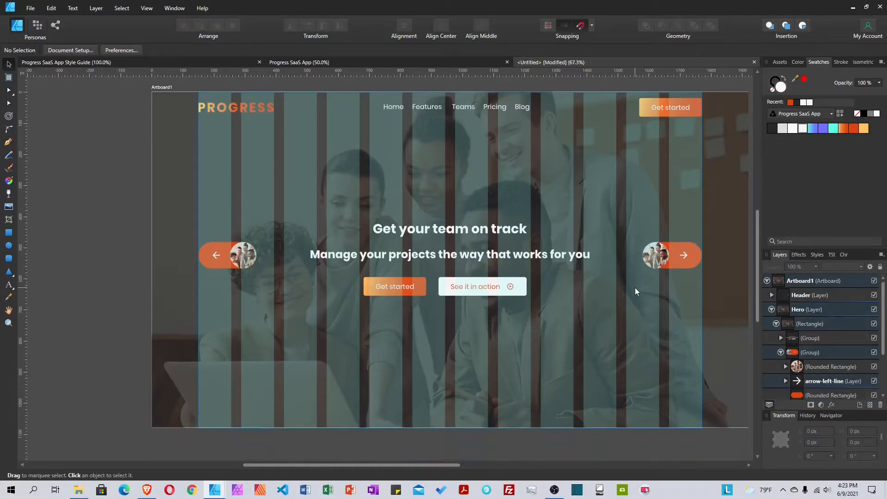
# Vertically centre both orange arrow groups against the full-size dark rectangle in the Hero layer
pyautogui.click(778, 353)
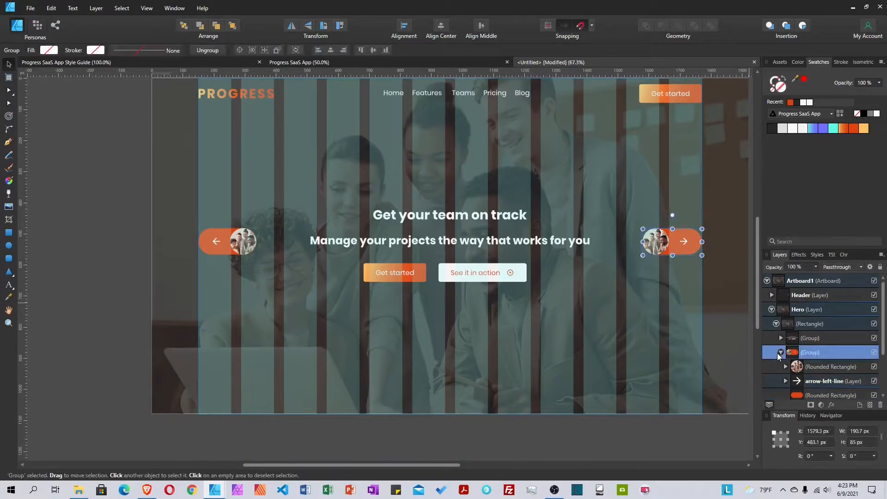
pyautogui.click(782, 353)
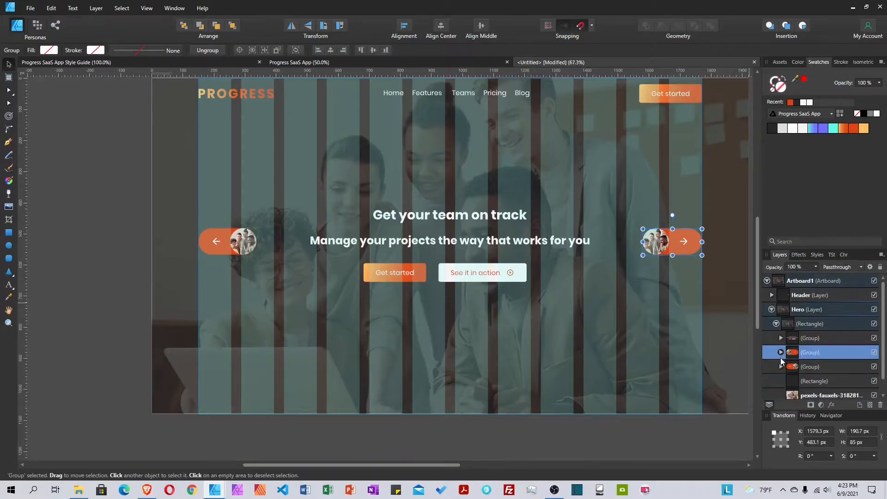
pyautogui.keyDown('shift'); pyautogui.click(813, 368); pyautogui.keyUp('shift')
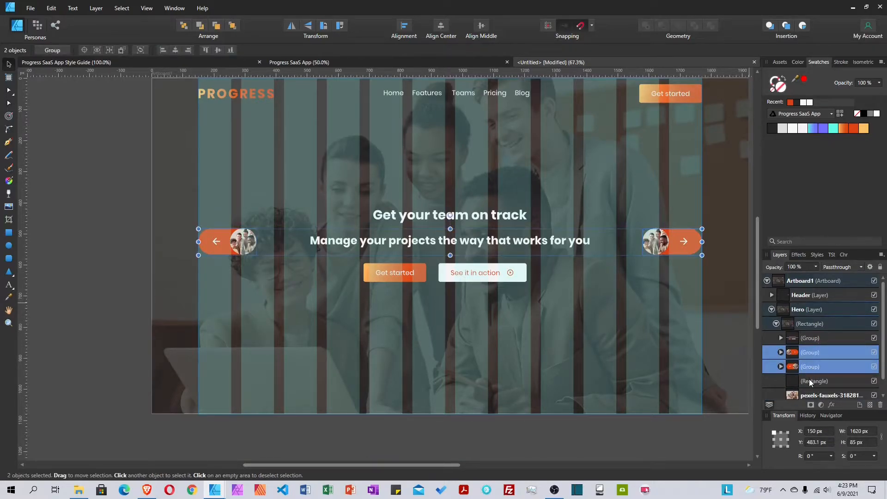
pyautogui.keyDown('shift'); pyautogui.click(810, 382); pyautogui.keyUp('shift')
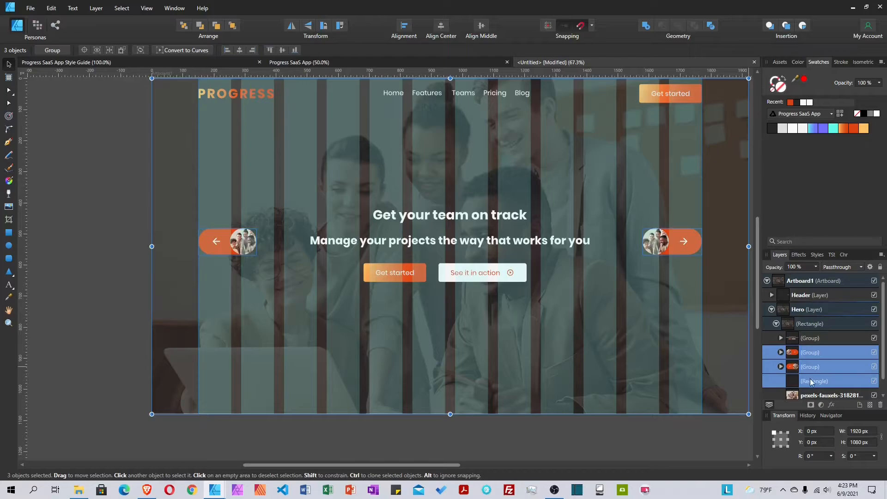
pyautogui.click(483, 26)
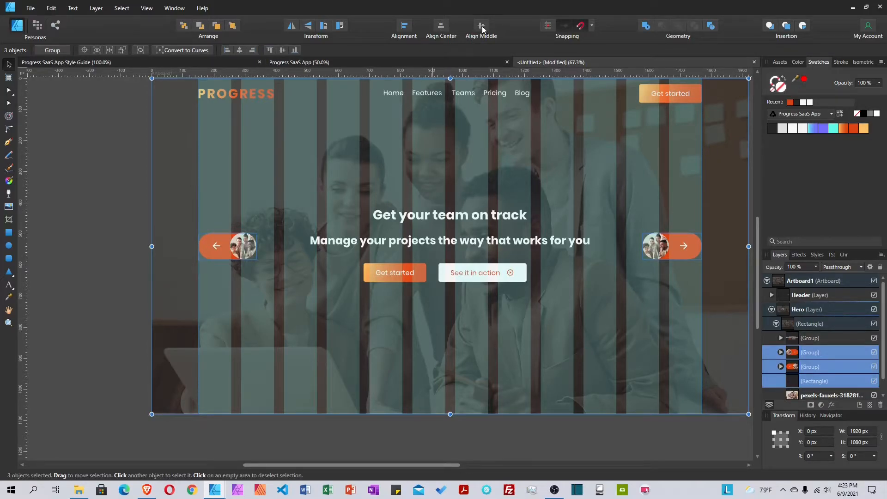
# Collapse the hero image rectangle and the Hero layer in the layer list, and clear the selection
pyautogui.click(808, 357)
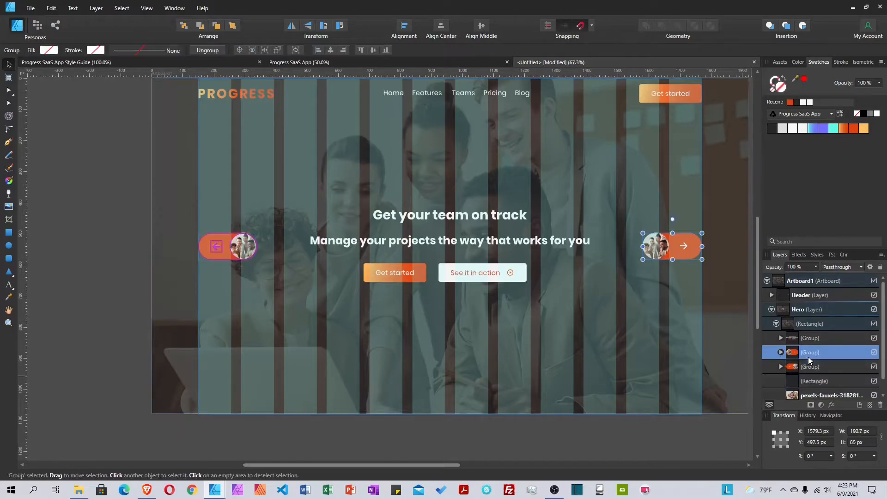
pyautogui.click(776, 323)
pyautogui.click(772, 309)
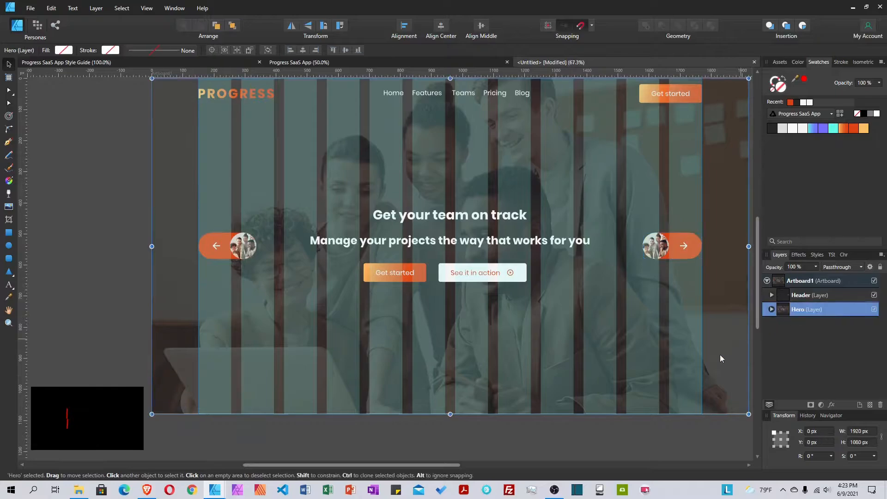
pyautogui.click(736, 426)
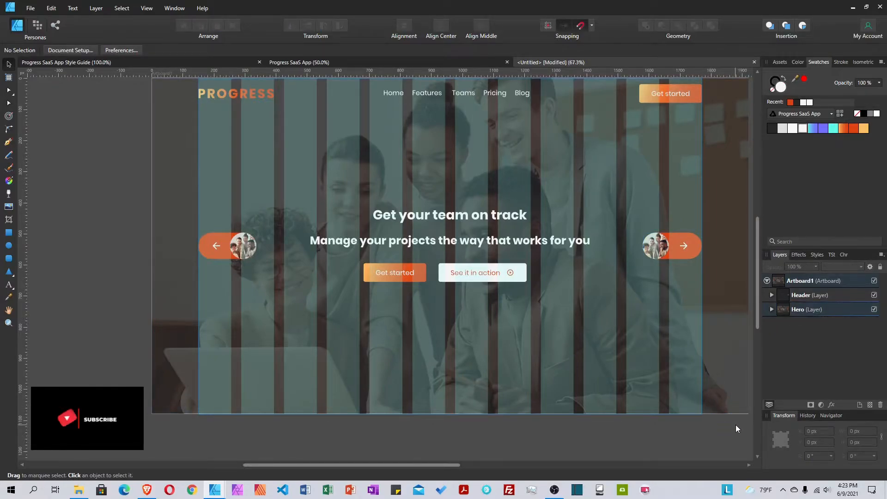
# Hide the column guides and examine the overall look of the header and hero section
pyautogui.hotkey('ctrl', ';')
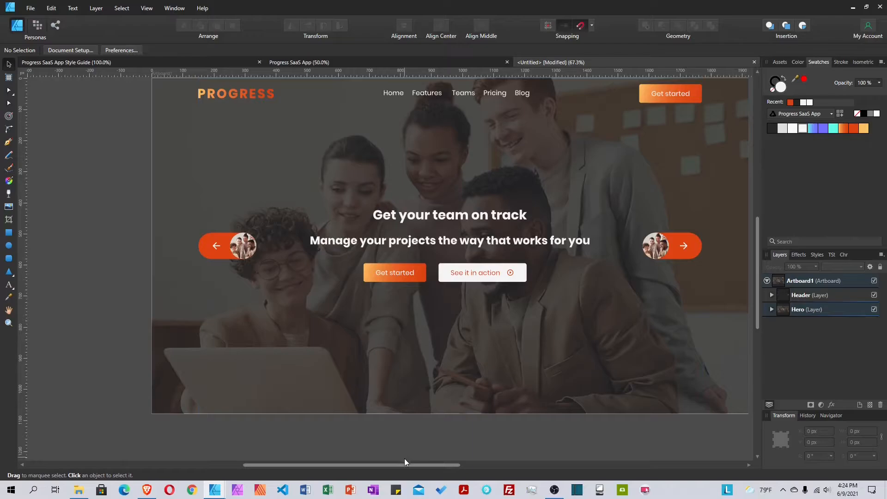
pyautogui.moveTo(407, 464); pyautogui.dragTo(435, 468)
pyautogui.scroll(1, 411, 265)
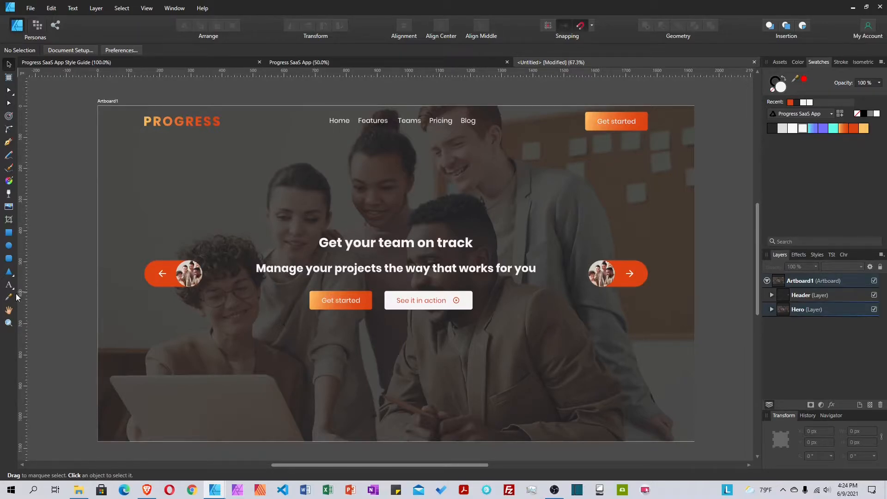
pyautogui.click(9, 322)
pyautogui.moveTo(368, 267); pyautogui.dragTo(379, 276)
pyautogui.scroll(-1, 403, 231)
pyautogui.scroll(1, 402, 232)
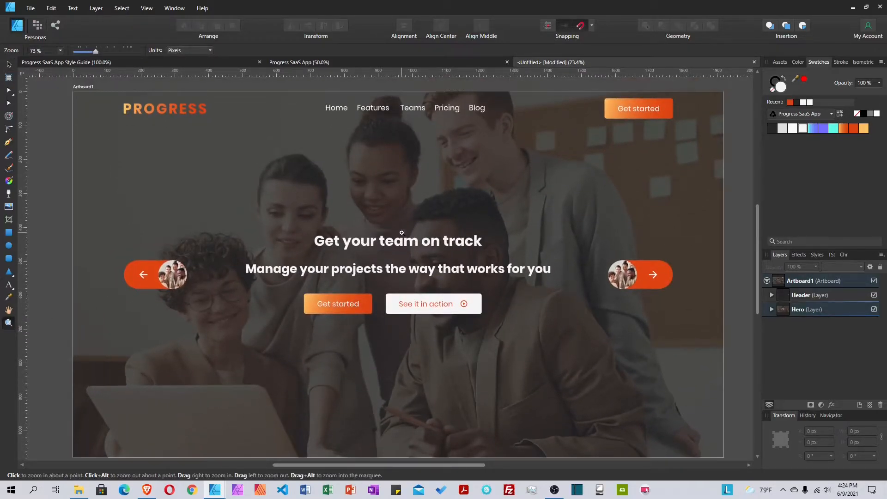
pyautogui.click(8, 64)
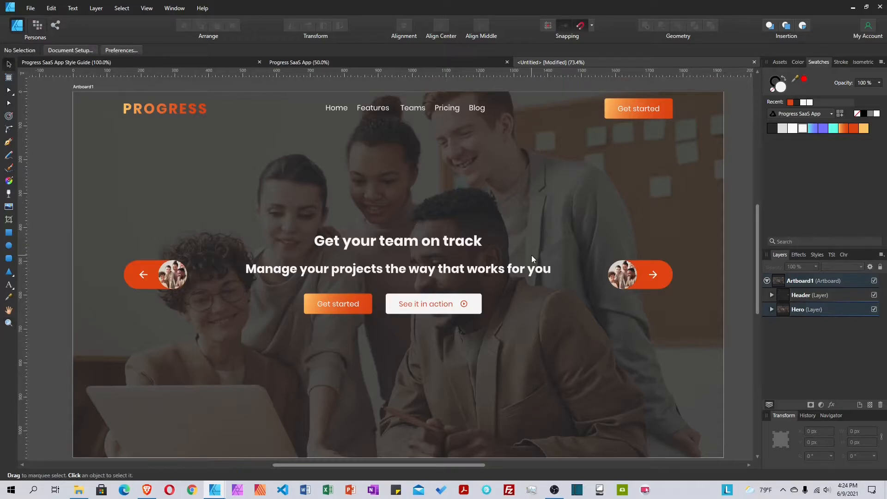
pyautogui.scroll(-5, 531, 255)
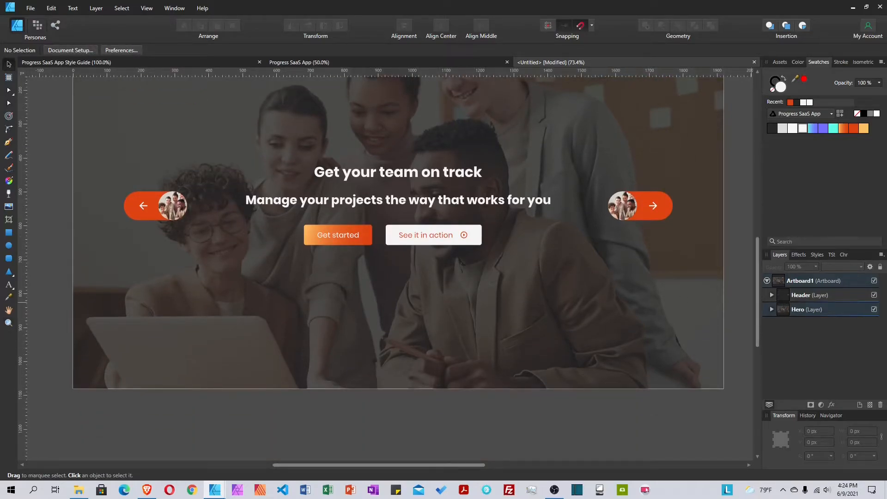
# Show the column guides again and add a layer named App below the Hero layer
pyautogui.click(816, 309)
pyautogui.hotkey('ctrl', ';')
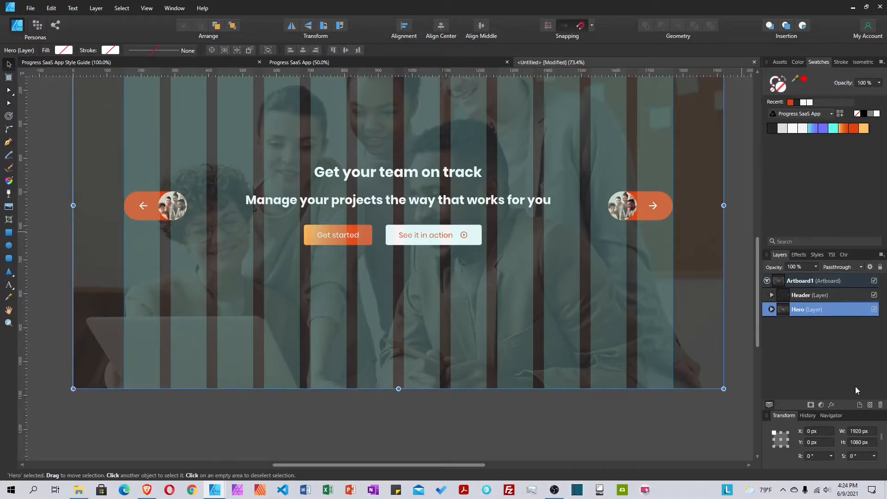
pyautogui.click(860, 405)
pyautogui.moveTo(773, 307); pyautogui.dragTo(821, 326)
pyautogui.doubleClick(821, 326)
pyautogui.write('App')
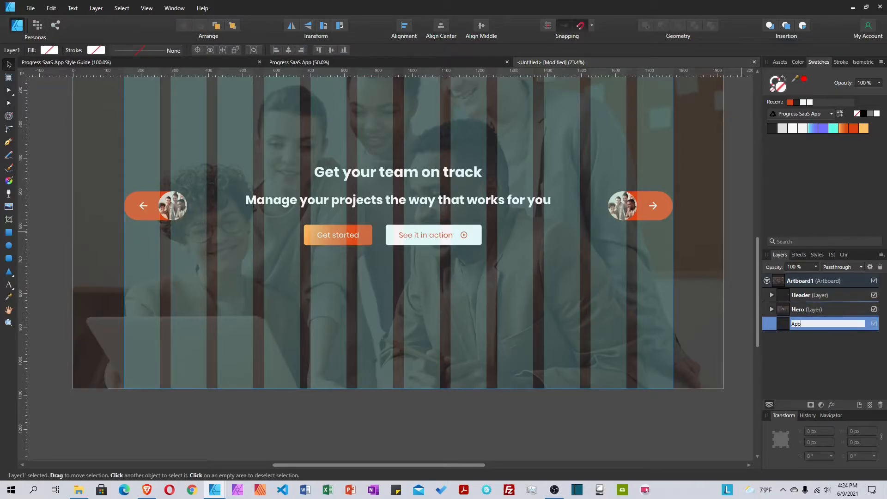
pyautogui.press('Return')
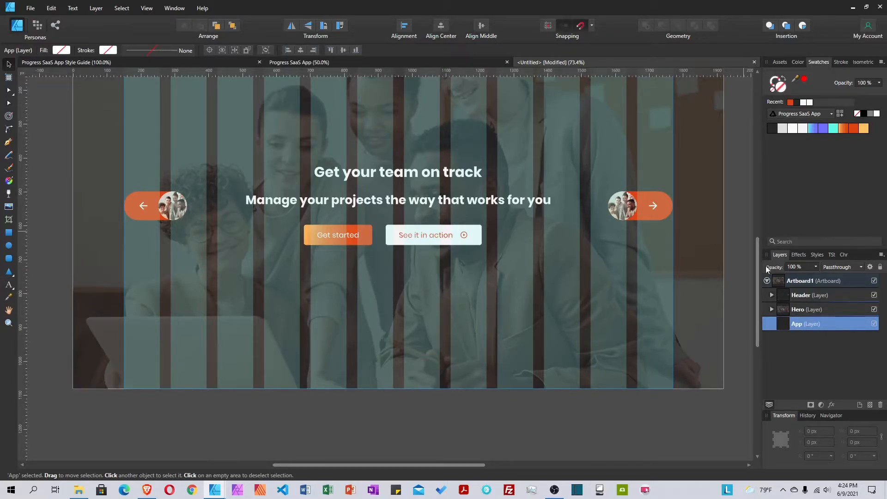
# Set the height of Artboard1 to 2160 px
pyautogui.click(811, 281)
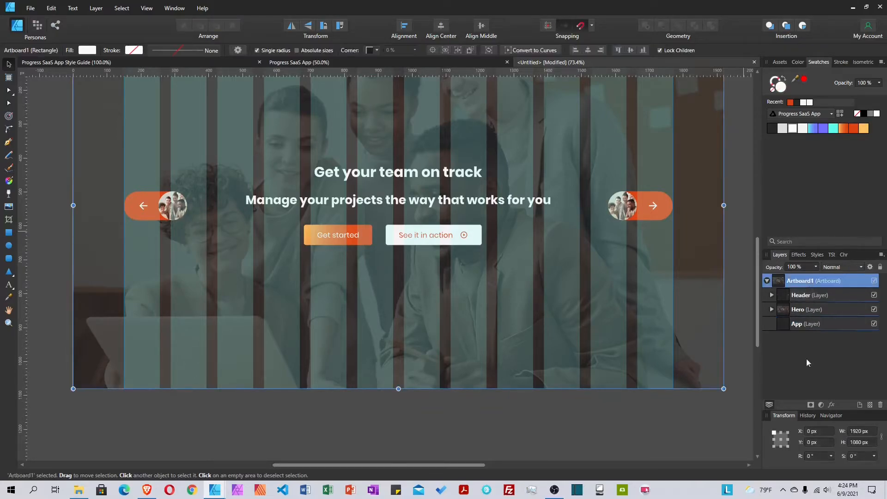
pyautogui.click(869, 443)
pyautogui.write('2160')
pyautogui.press('Return')
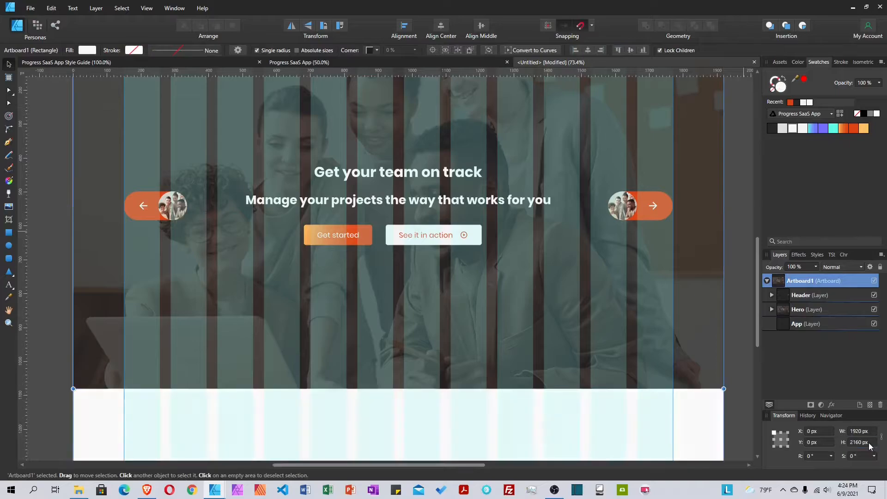
# Draw a rectangle about 1620 × 756 px in the App layer, directly below the hero and spanning the column guides
pyautogui.scroll(-3, 623, 278)
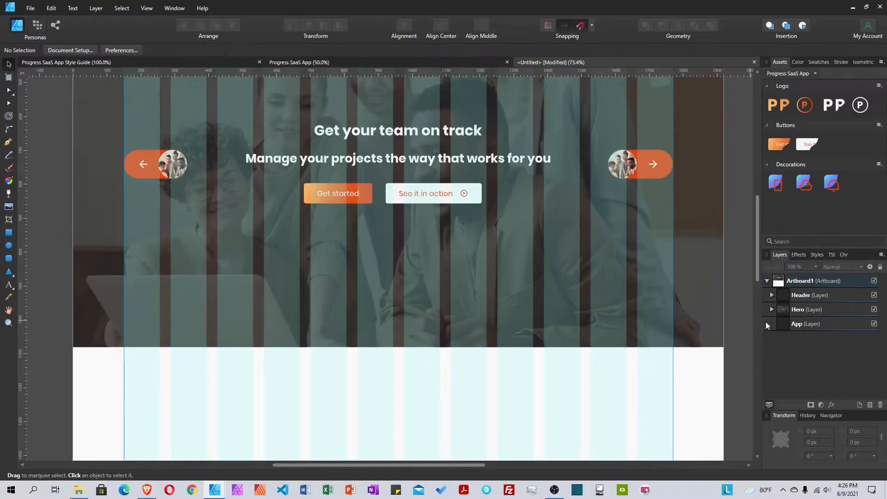
pyautogui.click(817, 325)
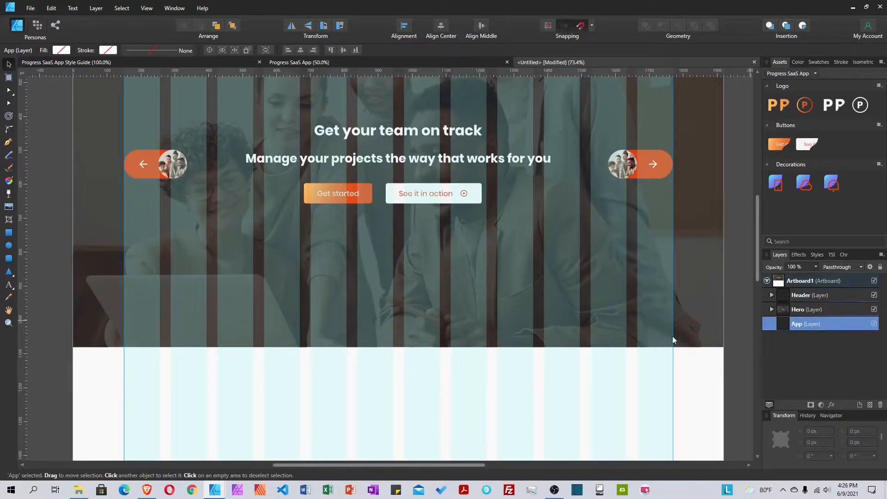
pyautogui.click(9, 233)
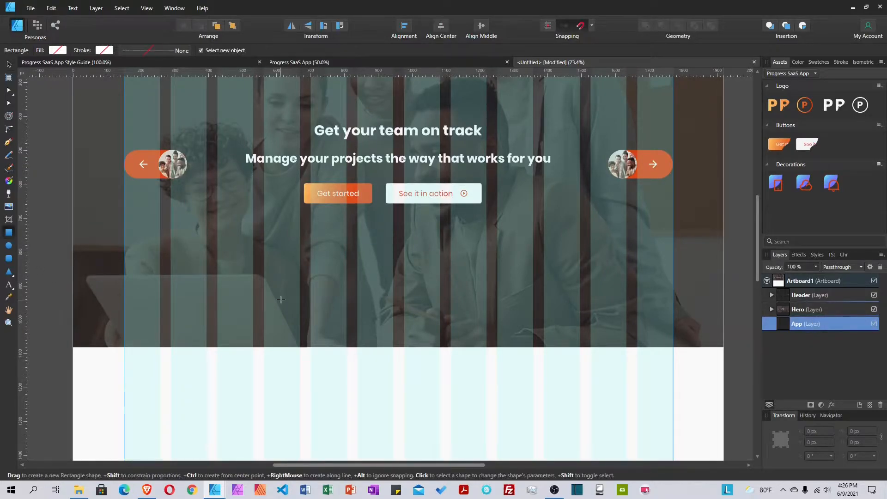
pyautogui.scroll(-3, 218, 308)
pyautogui.moveTo(124, 278); pyautogui.dragTo(673, 433)
pyautogui.scroll(-3, 669, 448)
pyautogui.scroll(-1, 666, 402)
pyautogui.scroll(1, 689, 418)
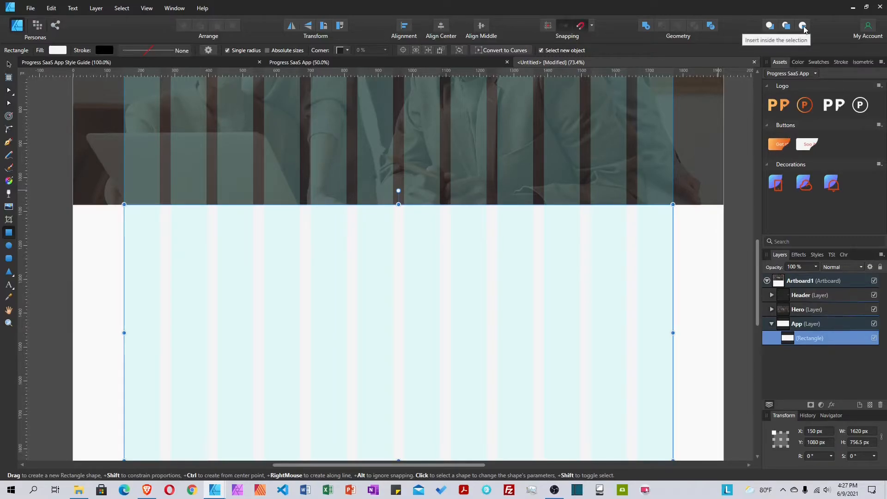
# Place Progress SaaS App.jpg inside the new rectangle and scale it to 1620 × 911.3 px to fit the column guides
pyautogui.click(7, 211)
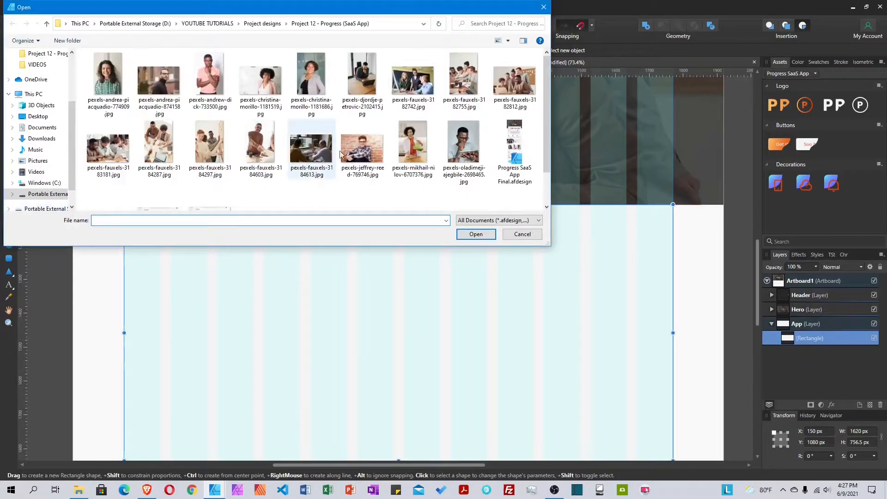
pyautogui.scroll(-2, 522, 93)
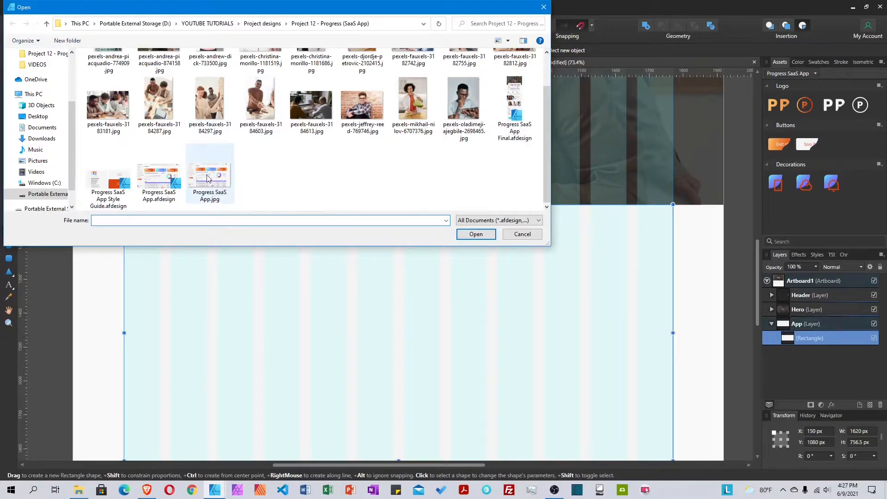
pyautogui.click(208, 178)
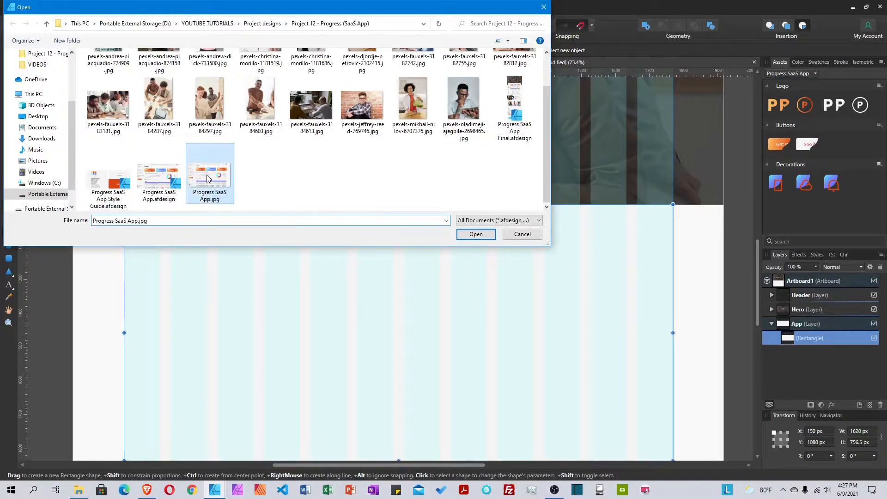
pyautogui.click(477, 236)
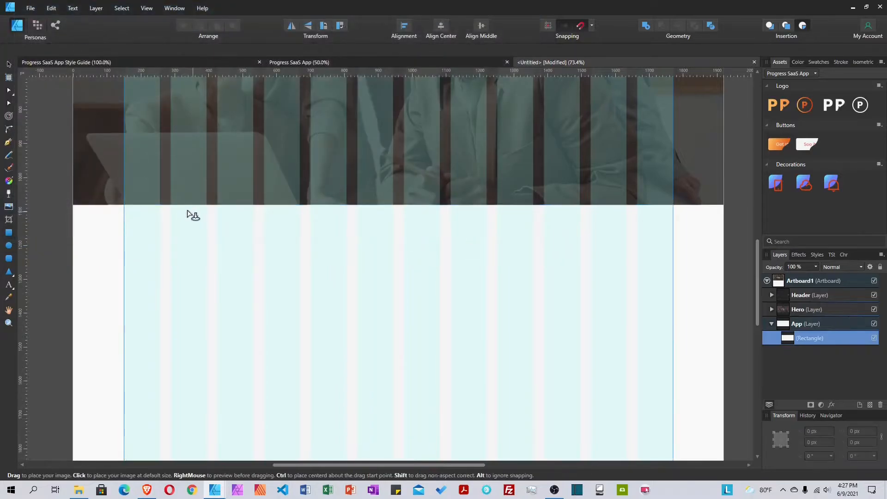
pyautogui.moveTo(124, 205); pyautogui.dragTo(700, 412)
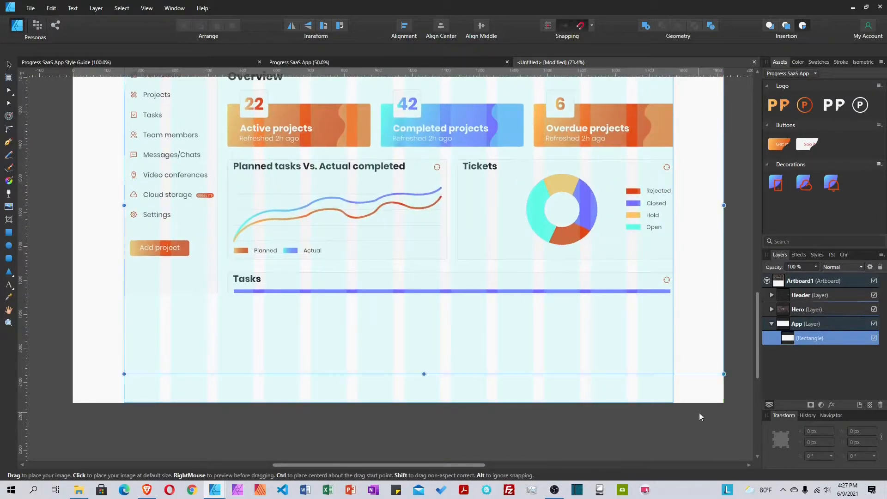
pyautogui.scroll(3, 604, 321)
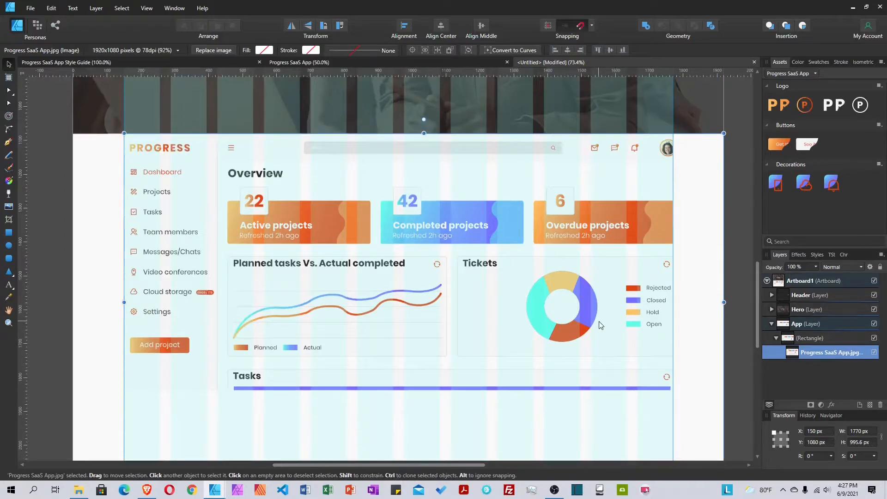
pyautogui.scroll(-3, 601, 326)
pyautogui.moveTo(721, 405); pyautogui.dragTo(674, 374)
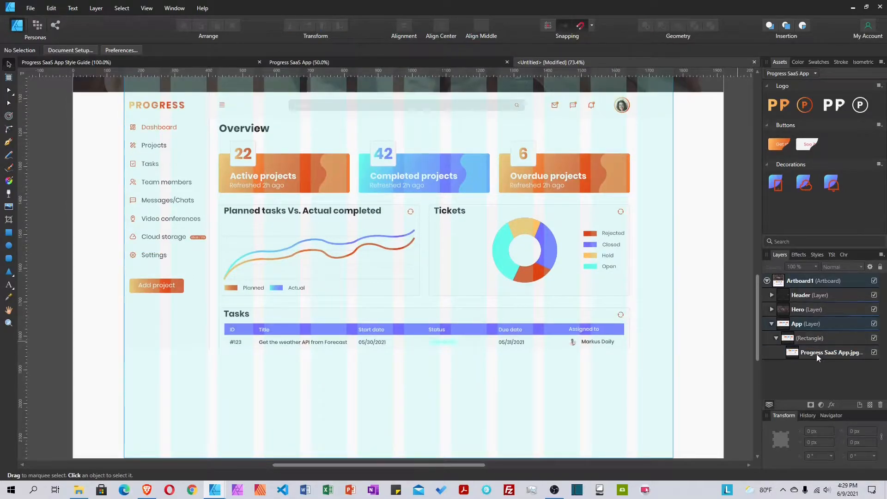
# Unnest the app image, extend the rectangle to the image's height of 911.3 px, and clip the image back inside it
pyautogui.moveTo(816, 354); pyautogui.dragTo(785, 333)
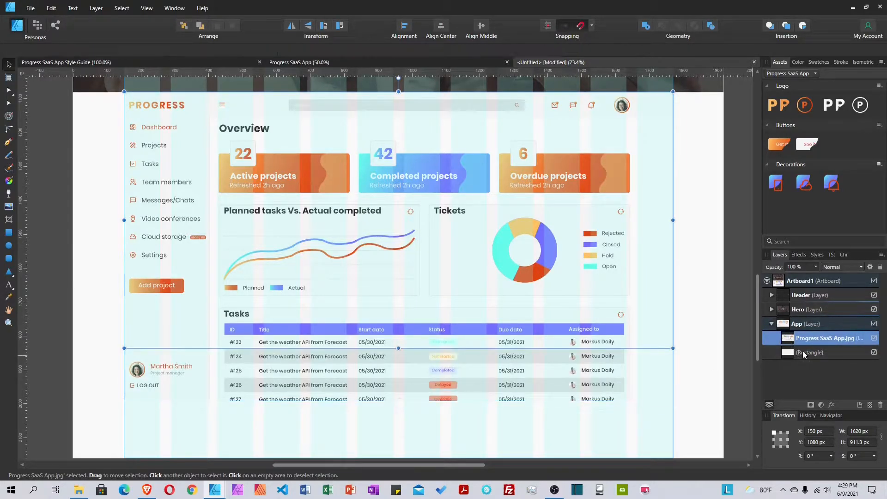
pyautogui.click(804, 354)
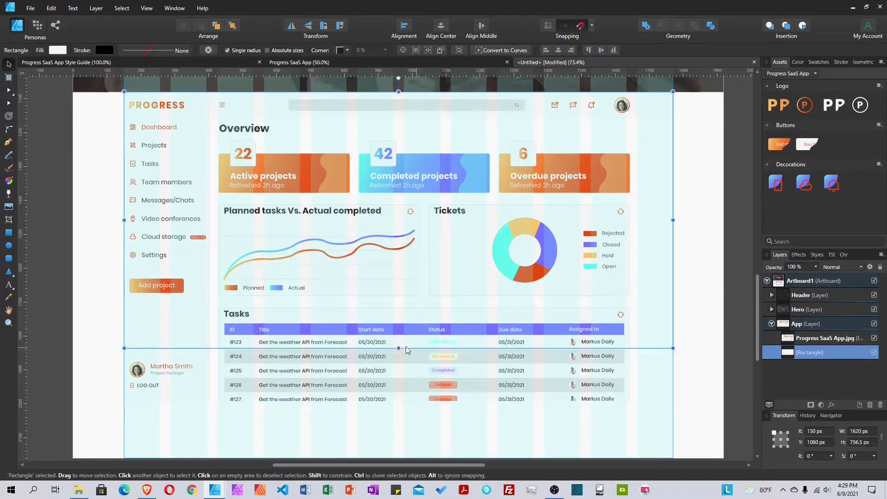
pyautogui.moveTo(398, 348); pyautogui.dragTo(388, 400)
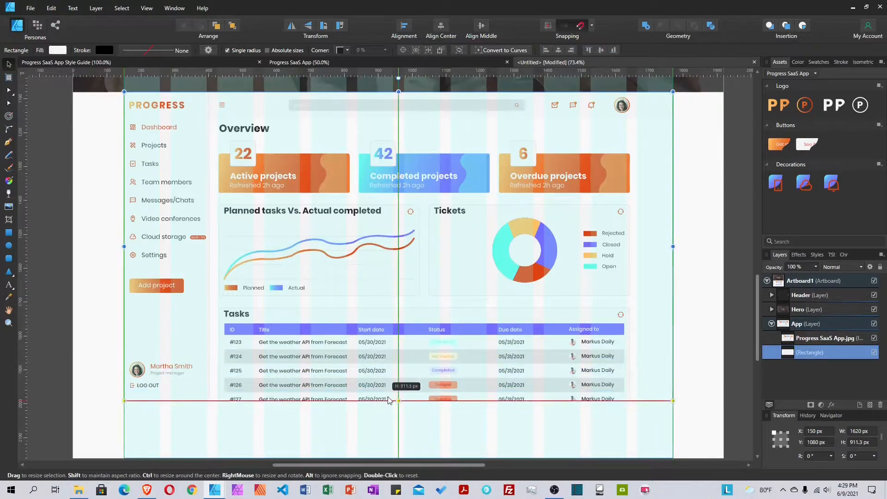
pyautogui.click(816, 341)
pyautogui.moveTo(776, 344); pyautogui.dragTo(805, 359)
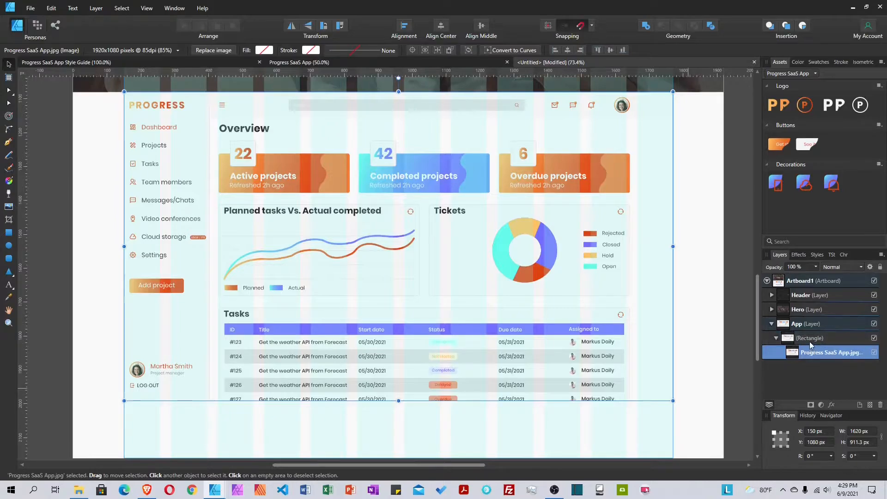
# Round the corners of the rectangle holding the app image, using absolute sizes and a 6 px radius
pyautogui.click(809, 342)
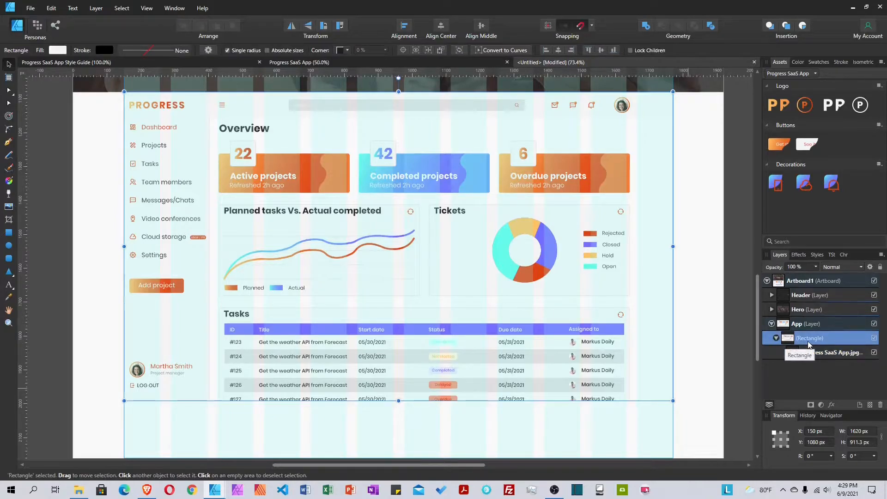
pyautogui.scroll(5, 402, 332)
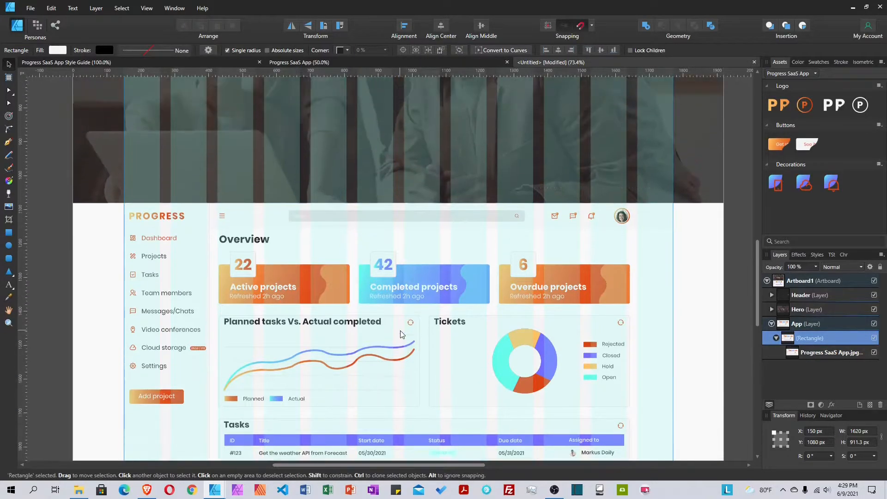
pyautogui.click(267, 50)
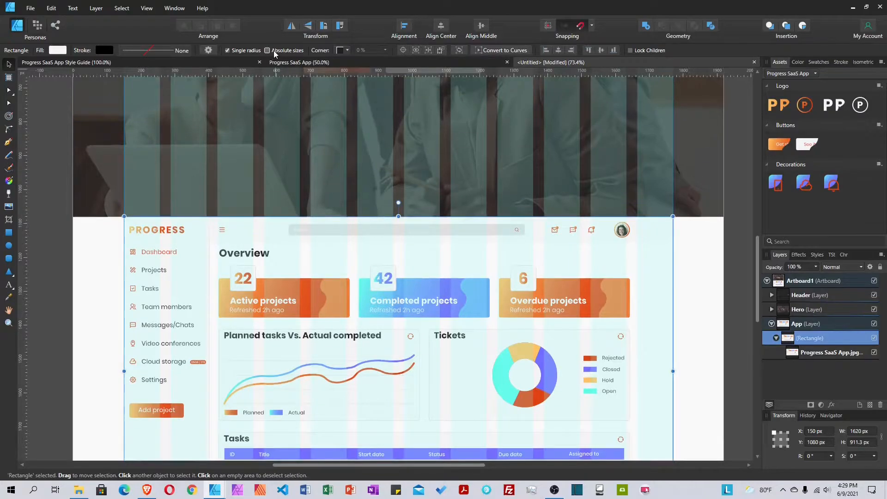
pyautogui.click(347, 50)
pyautogui.click(339, 70)
pyautogui.click(401, 50)
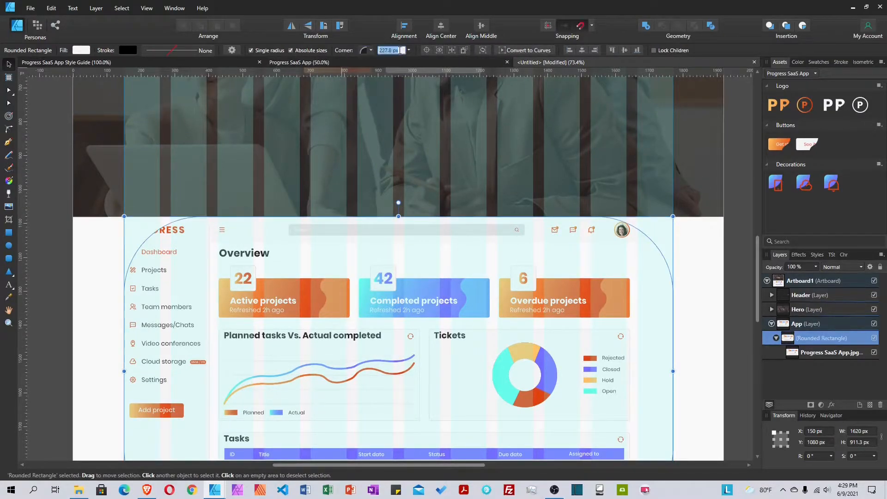
pyautogui.write('6')
pyautogui.press('Return')
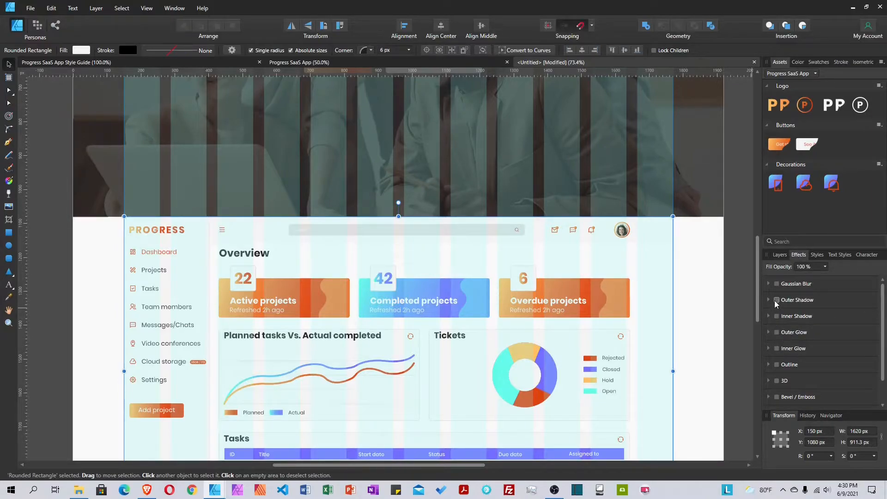
# Add an outer shadow to the rounded rectangle with 20% opacity, 18 px radius and 0.5 px offset
pyautogui.click(776, 300)
pyautogui.click(844, 332)
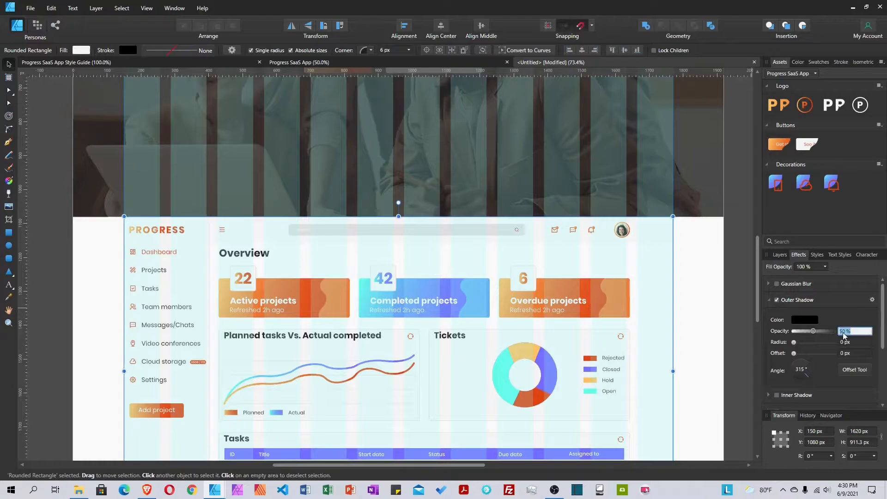
pyautogui.write('20')
pyautogui.press('Return')
pyautogui.click(850, 342)
pyautogui.write('1')
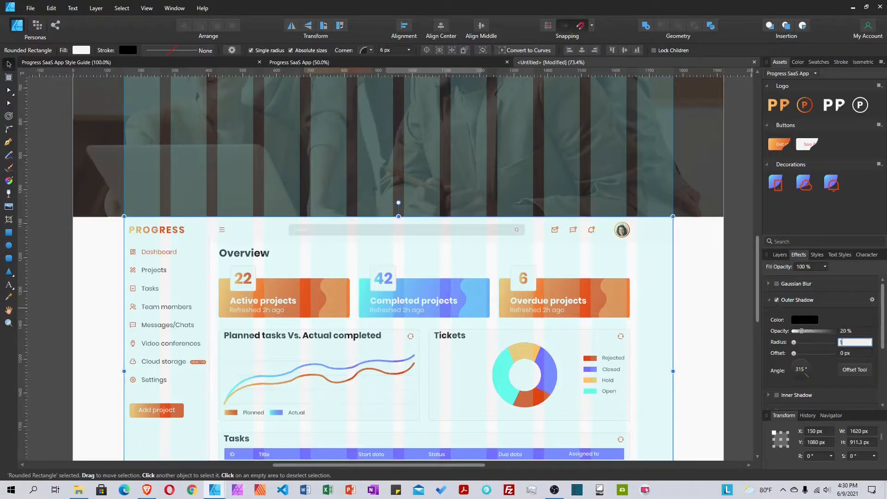
pyautogui.write('8')
pyautogui.press('Return')
pyautogui.scroll(-5, 722, 304)
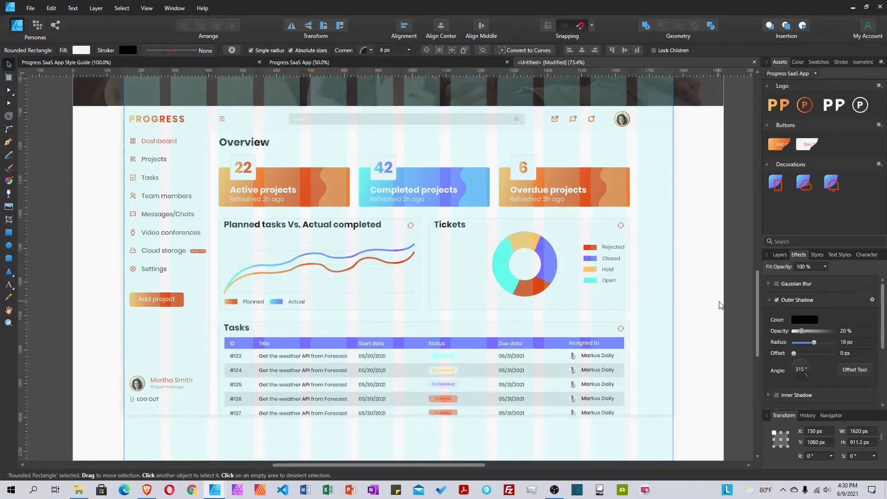
pyautogui.moveTo(794, 354); pyautogui.dragTo(796, 355)
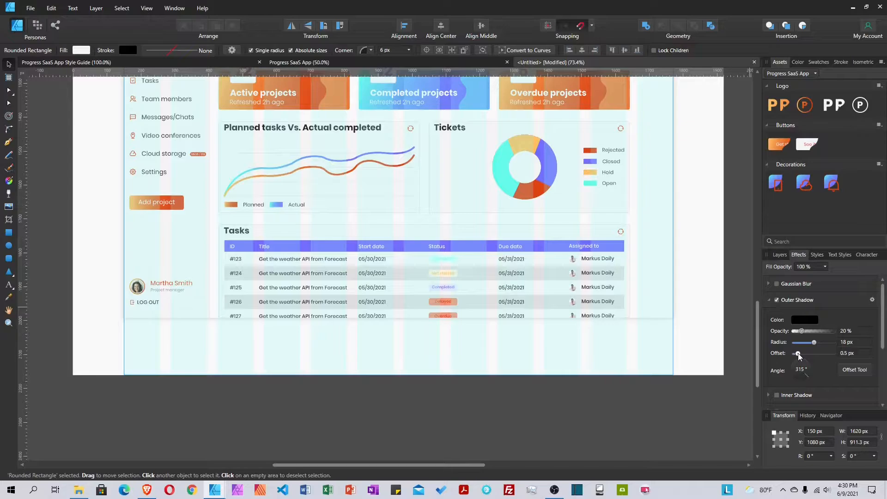
pyautogui.click(769, 301)
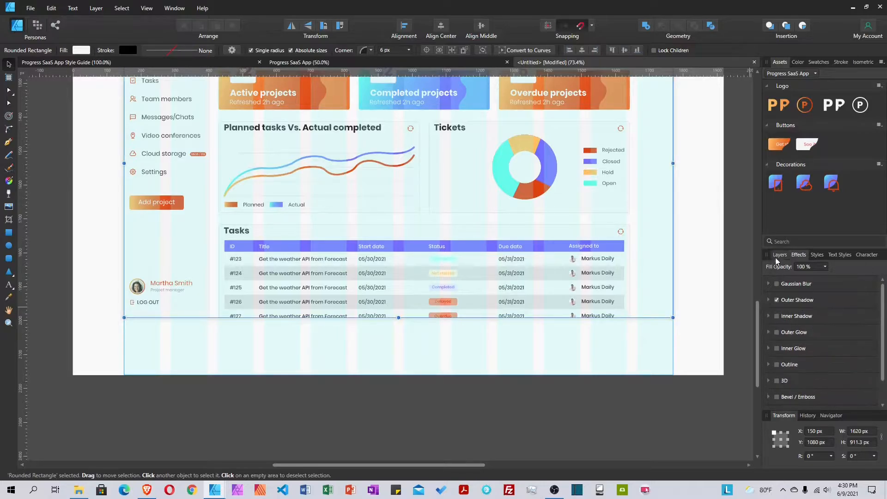
pyautogui.click(778, 256)
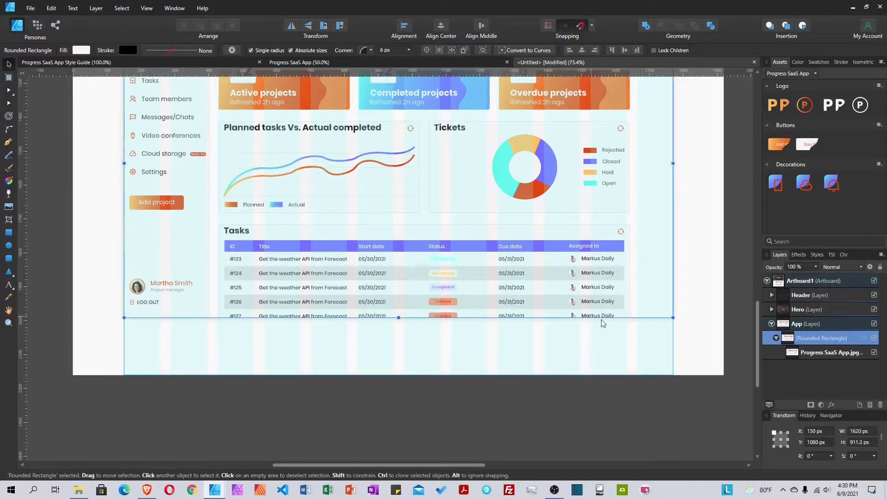
# Move the app screenshot rectangle up so it overlaps the lower hero area, at about Y 857.8 px
pyautogui.scroll(5, 598, 320)
pyautogui.scroll(3, 516, 308)
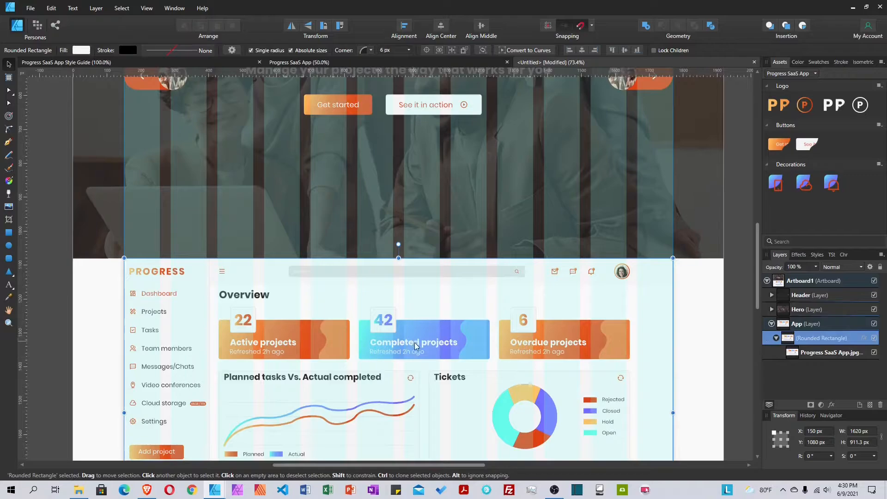
pyautogui.scroll(1, 416, 346)
pyautogui.moveTo(418, 373); pyautogui.dragTo(439, 300)
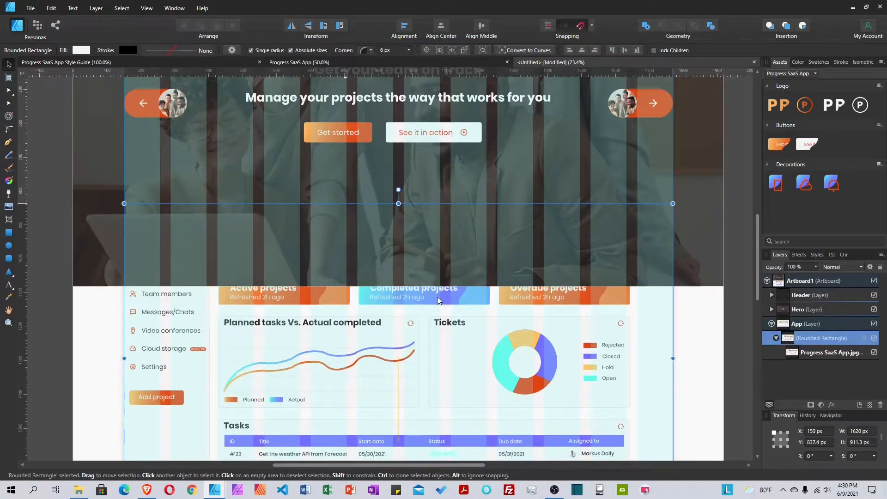
pyautogui.moveTo(439, 301); pyautogui.dragTo(439, 308)
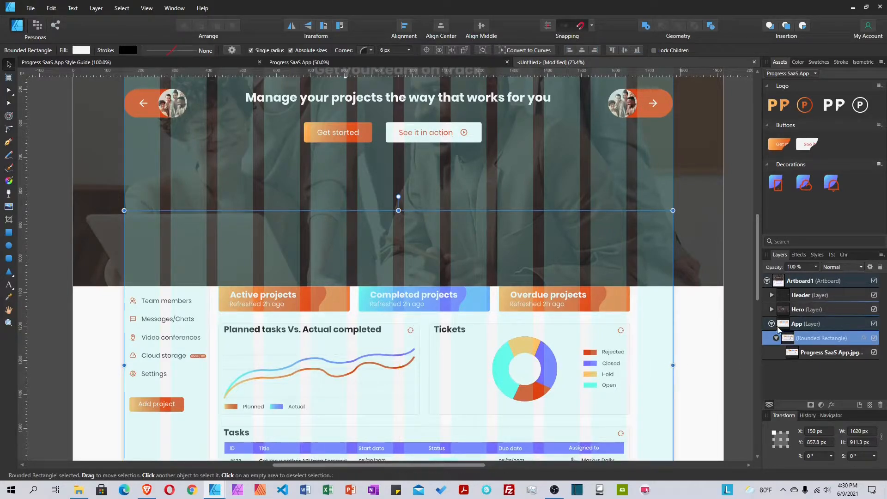
# Collapse the App layer and check how the layers are organised in the Progress SaaS App reference document
pyautogui.click(772, 324)
pyautogui.click(814, 310)
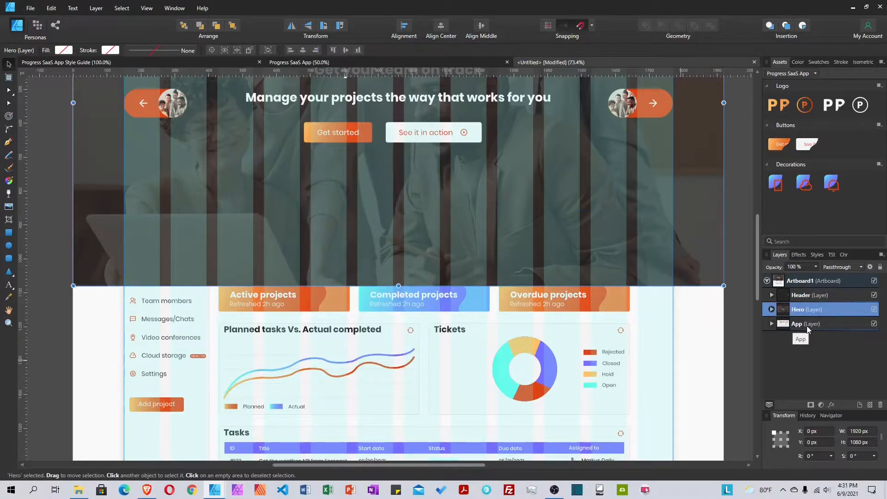
pyautogui.click(305, 62)
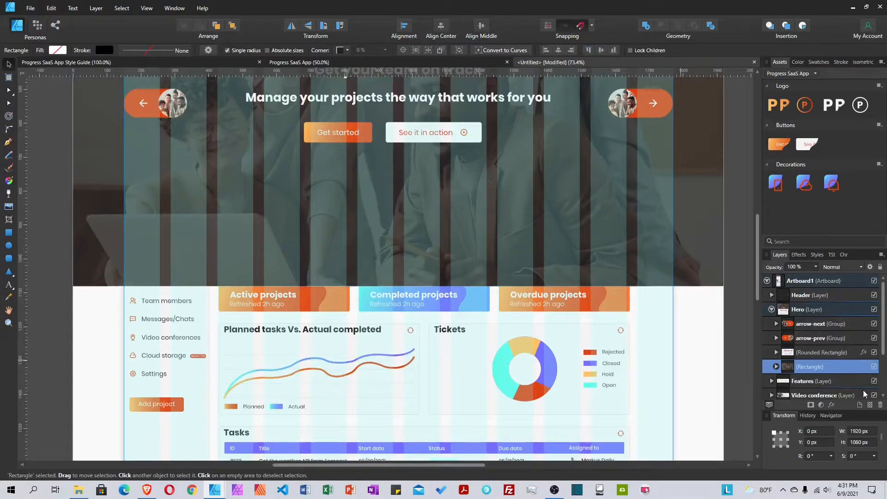
pyautogui.click(772, 309)
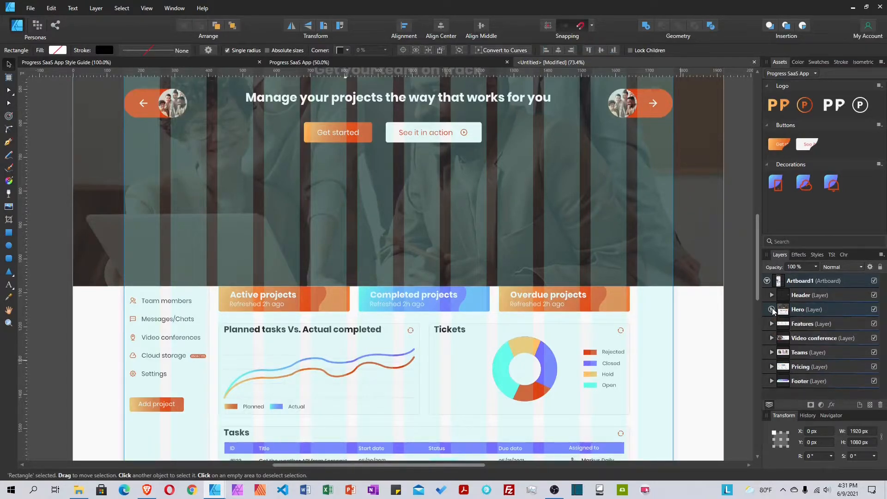
pyautogui.click(758, 353)
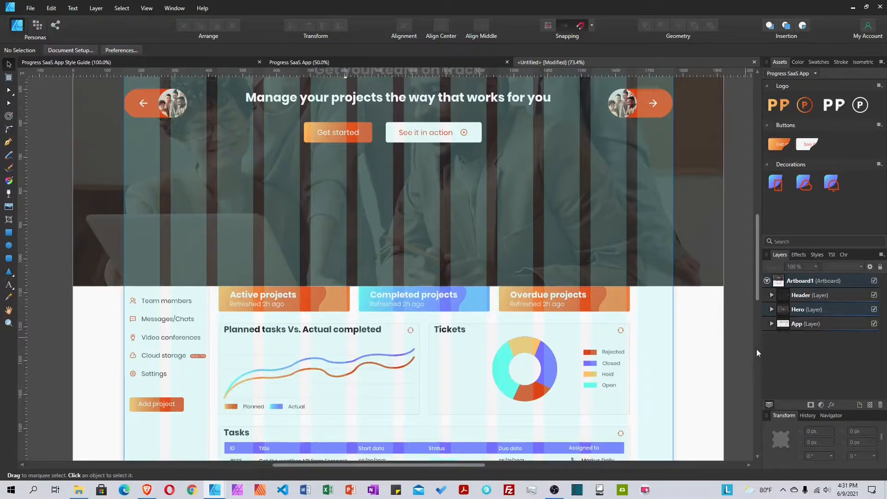
# Move the App layer above the Hero layer and expand both layers to show their contents
pyautogui.click(798, 325)
pyautogui.moveTo(769, 331); pyautogui.dragTo(775, 309)
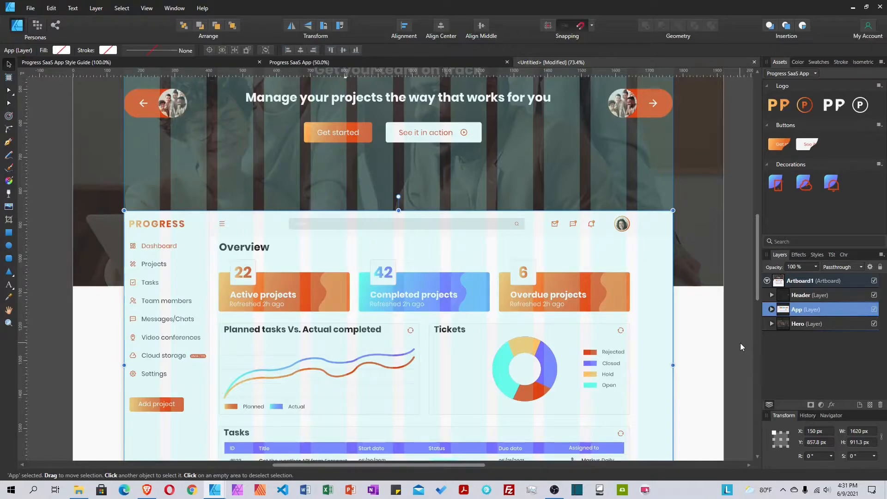
pyautogui.click(772, 309)
pyautogui.click(776, 324)
pyautogui.click(772, 338)
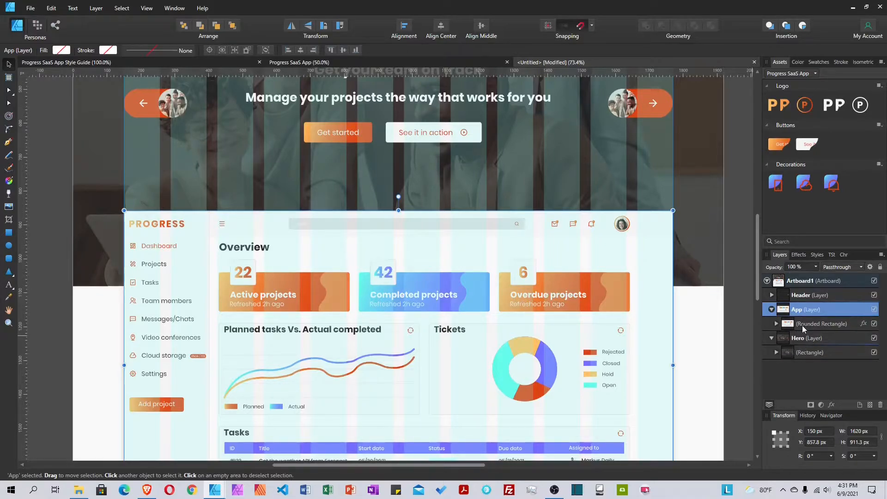
# Move the rounded rectangle into the Hero layer above its background rectangle, and delete the empty App layer
pyautogui.click(803, 329)
pyautogui.moveTo(780, 329); pyautogui.dragTo(799, 345)
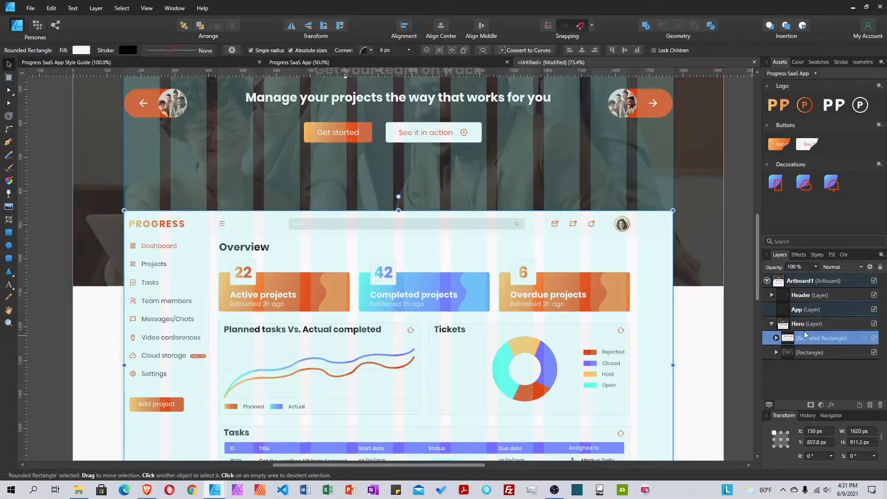
pyautogui.click(802, 309)
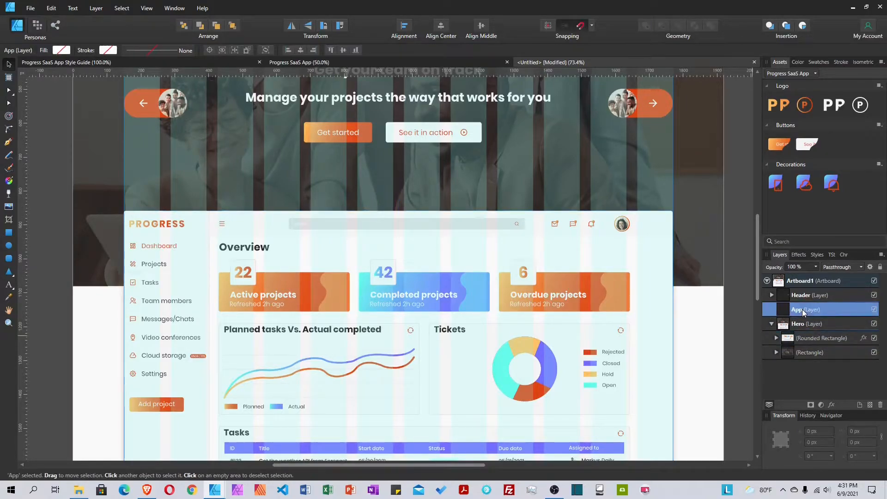
pyautogui.press('Delete')
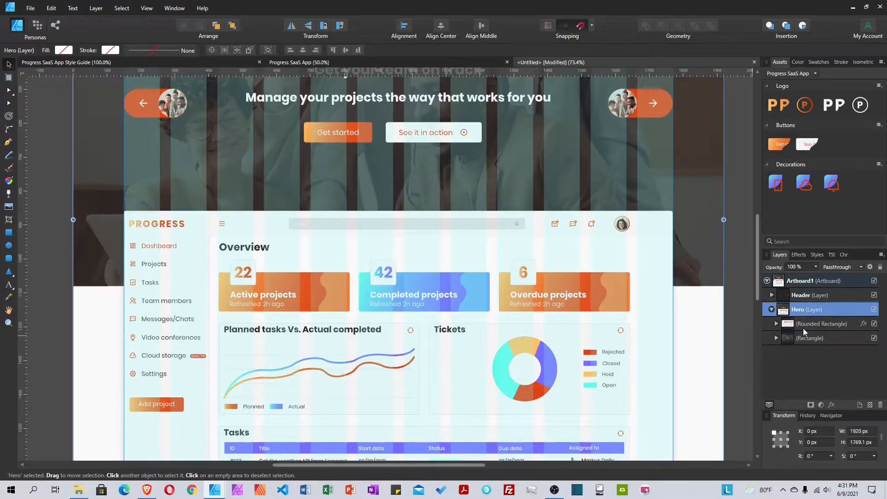
pyautogui.click(771, 310)
# Double the height of Artboard1 to 4320 px
pyautogui.scroll(-5, 667, 295)
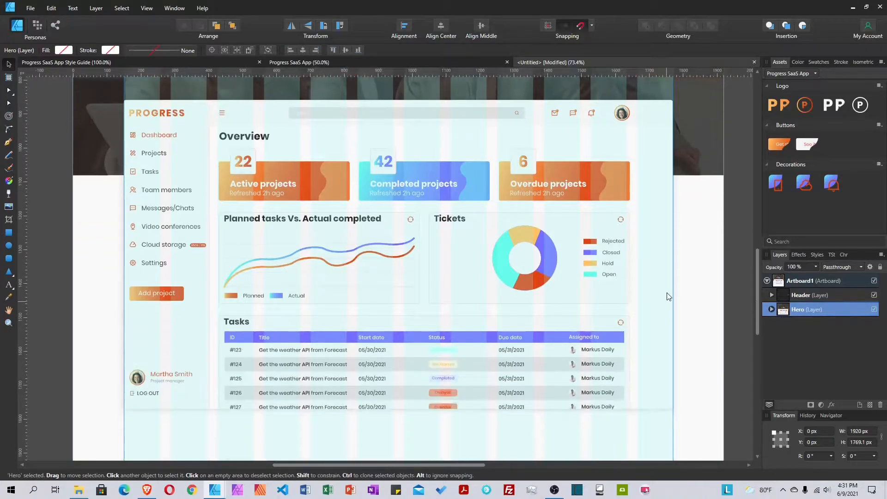
pyautogui.scroll(2, 670, 284)
pyautogui.scroll(-5, 673, 301)
pyautogui.click(803, 281)
pyautogui.scroll(-6, 487, 329)
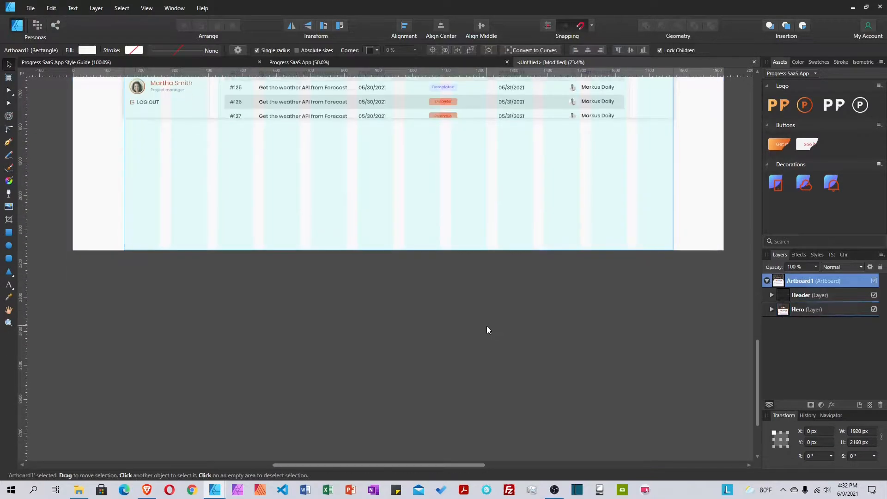
pyautogui.click(873, 444)
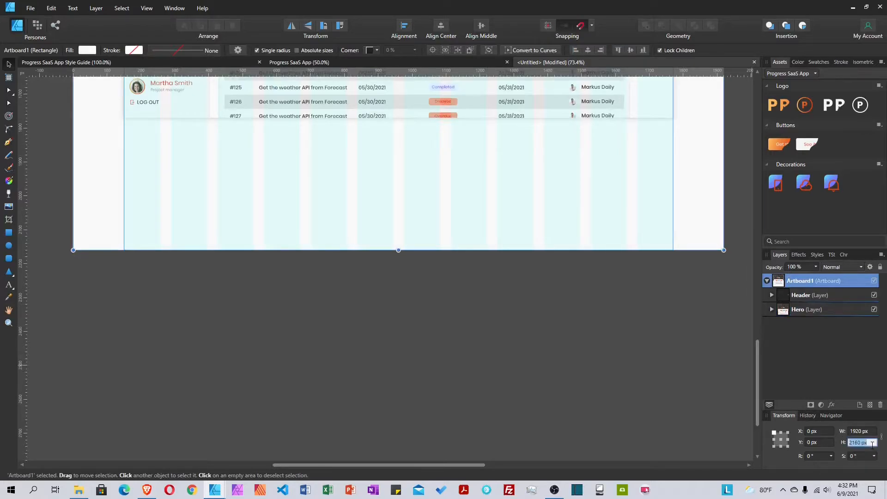
pyautogui.click(872, 444)
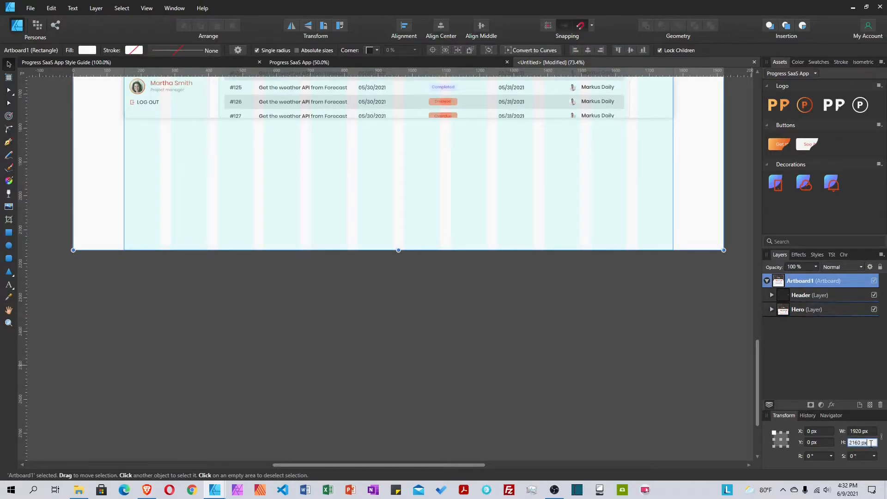
pyautogui.write('*2')
pyautogui.press('Return')
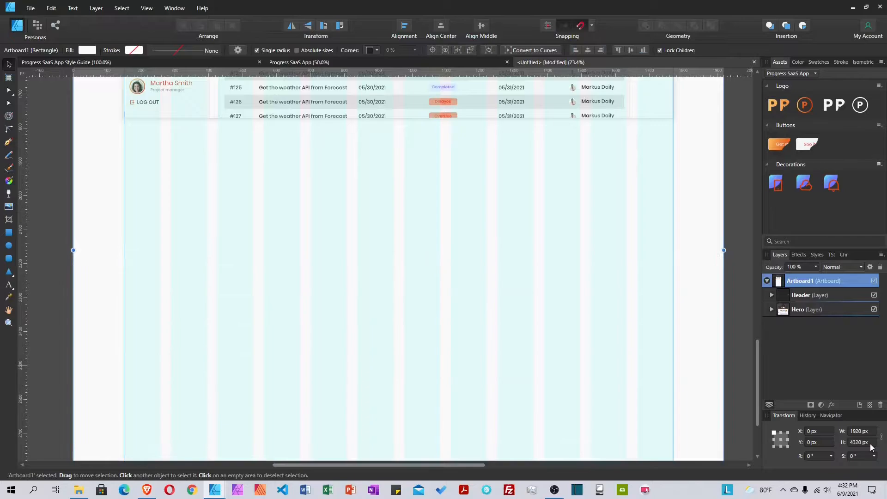
# Create a new layer below the Hero layer and name it Features
pyautogui.click(818, 311)
pyautogui.click(859, 406)
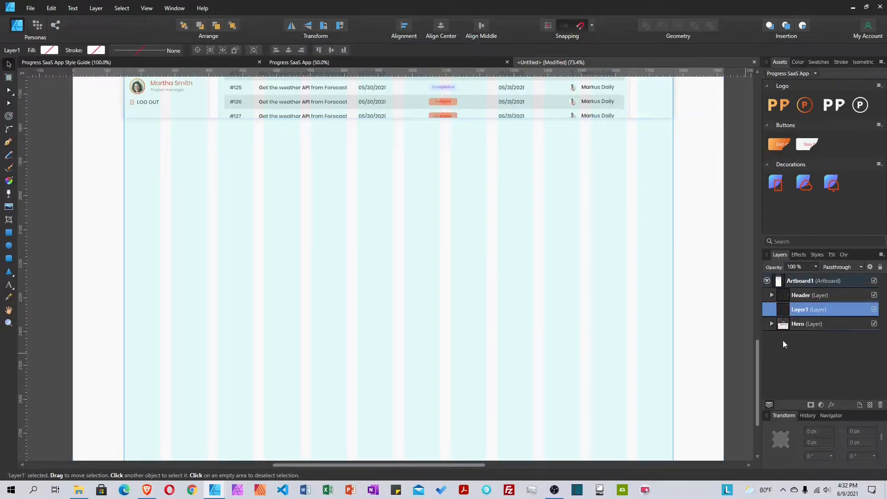
pyautogui.moveTo(773, 309); pyautogui.dragTo(775, 328)
pyautogui.doubleClick(795, 324)
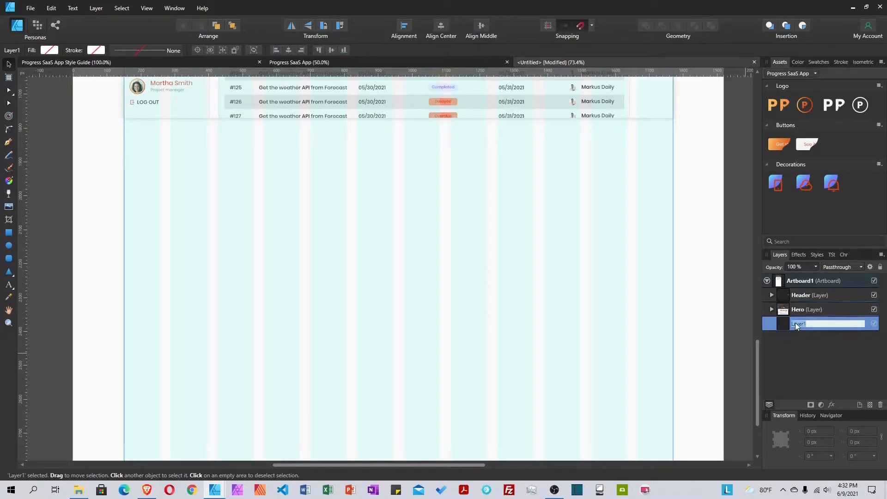
pyautogui.write('Feat')
pyautogui.press('Return')
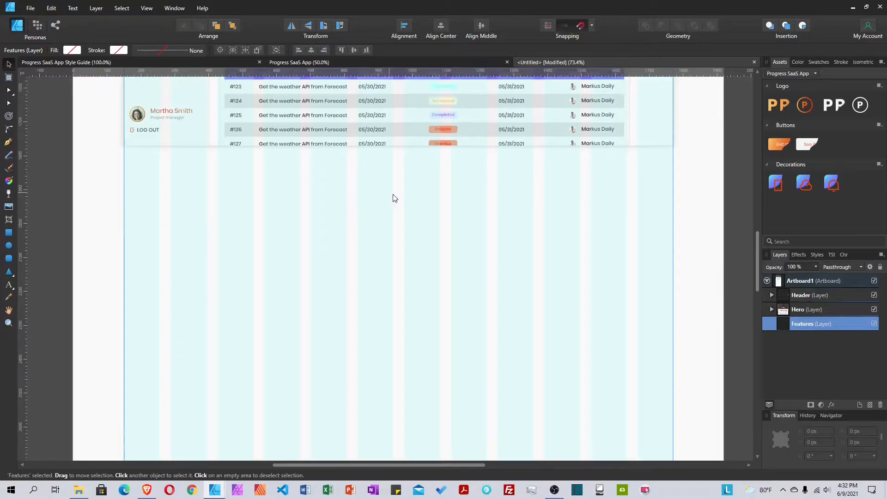
# Copy the Heading 2 sample text from the Progress SaaS App Style Guide document and paste it into the Features layer
pyautogui.scroll(5, 393, 195)
pyautogui.scroll(-2, 393, 195)
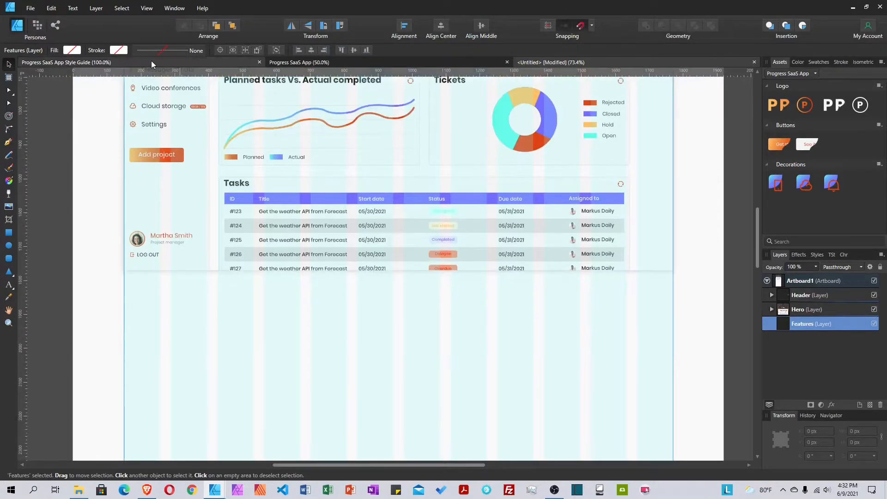
pyautogui.click(144, 66)
pyautogui.click(288, 390)
pyautogui.scroll(-2, 289, 391)
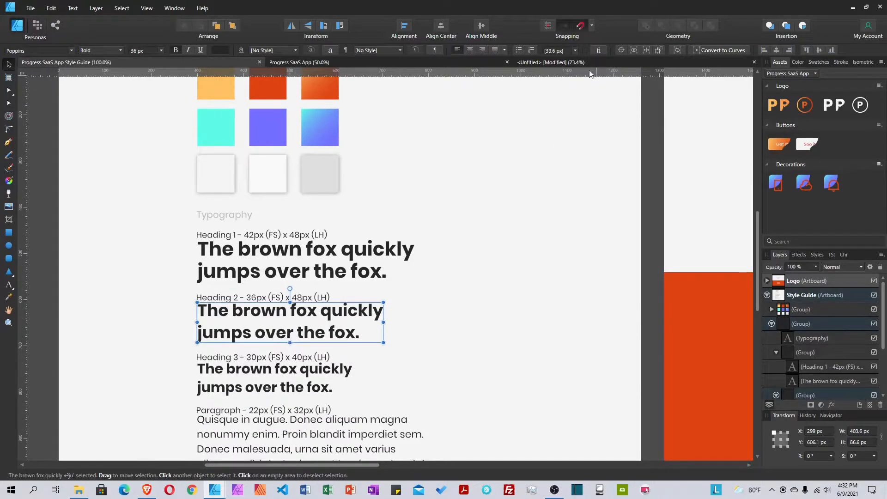
pyautogui.click(550, 62)
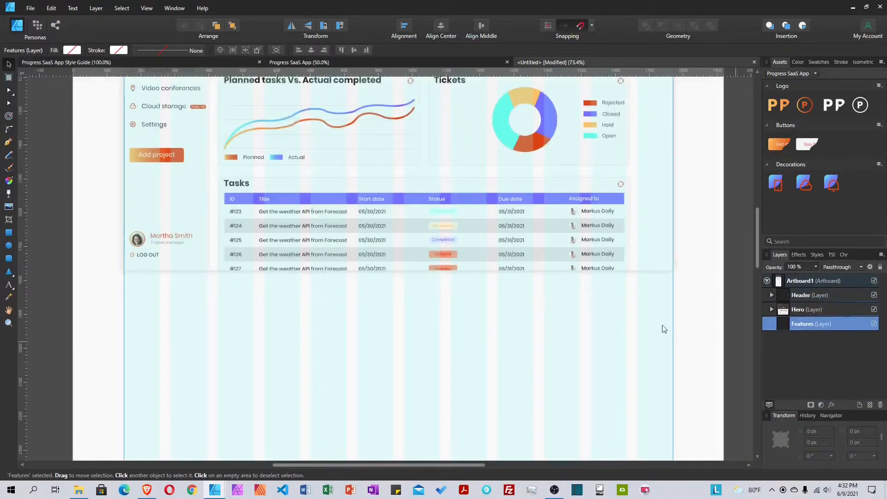
pyautogui.hotkey('ctrl', 'v')
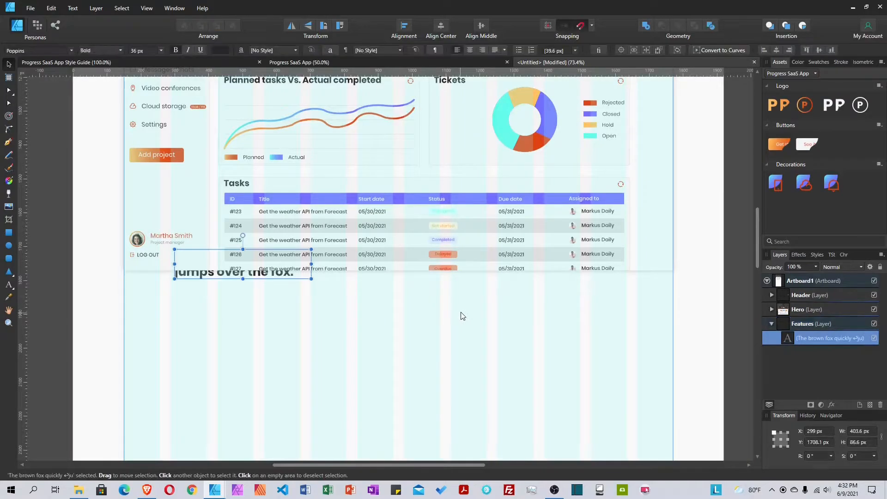
# Move the pasted heading just below the app screenshot and replace its text with "Features that pop"
pyautogui.moveTo(277, 273); pyautogui.dragTo(285, 297)
pyautogui.tripleClick(285, 297)
pyautogui.hotkey('ctrl', 'a')
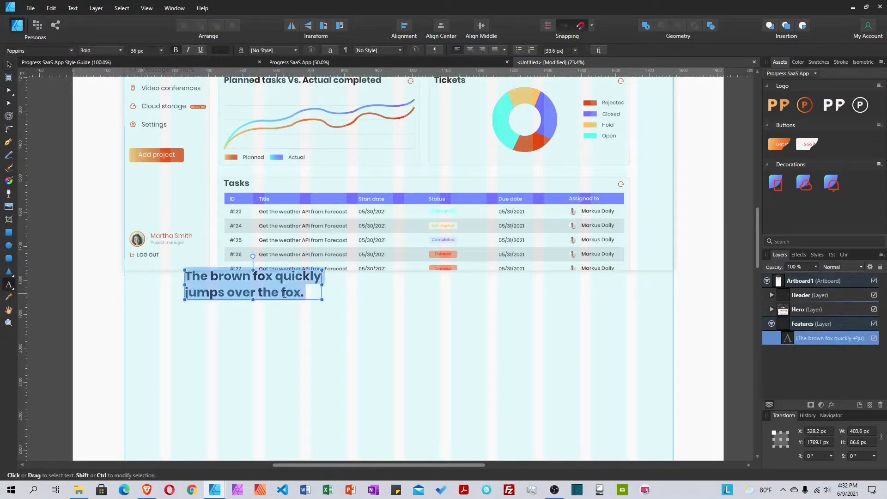
pyautogui.write('Fe')
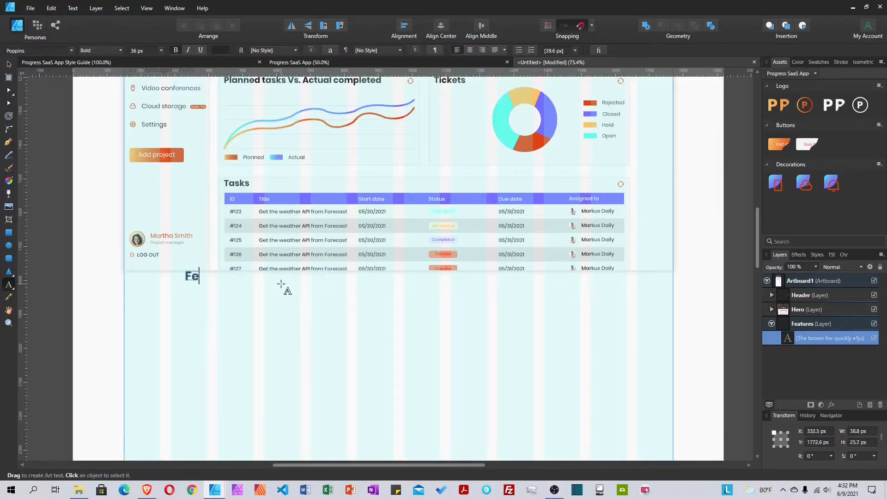
pyautogui.write('atures t')
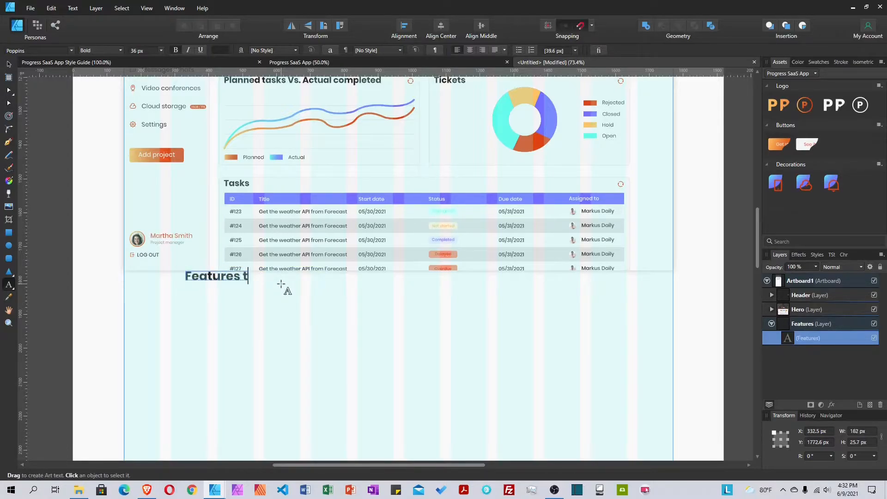
pyautogui.write('hat pop')
pyautogui.press('Escape')
pyautogui.click(9, 65)
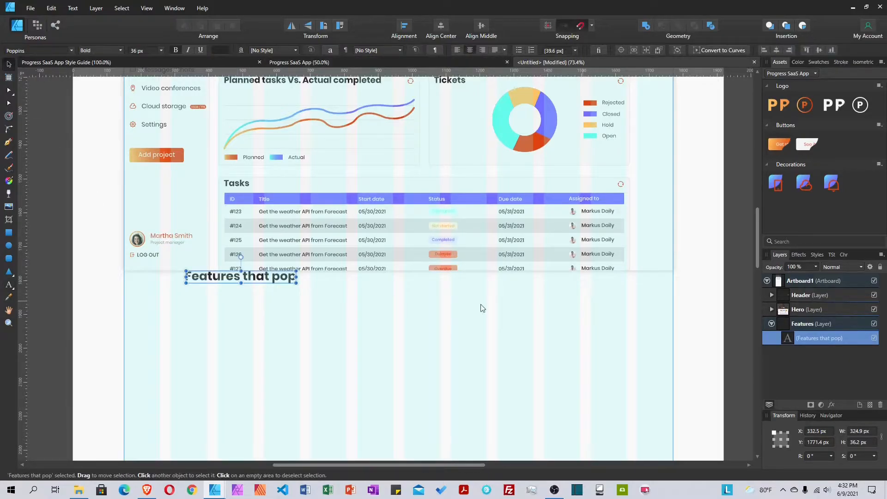
# Center the "Features that pop" heading horizontally on the page and shift it down to a Y position of about 1869 px
pyautogui.click(439, 28)
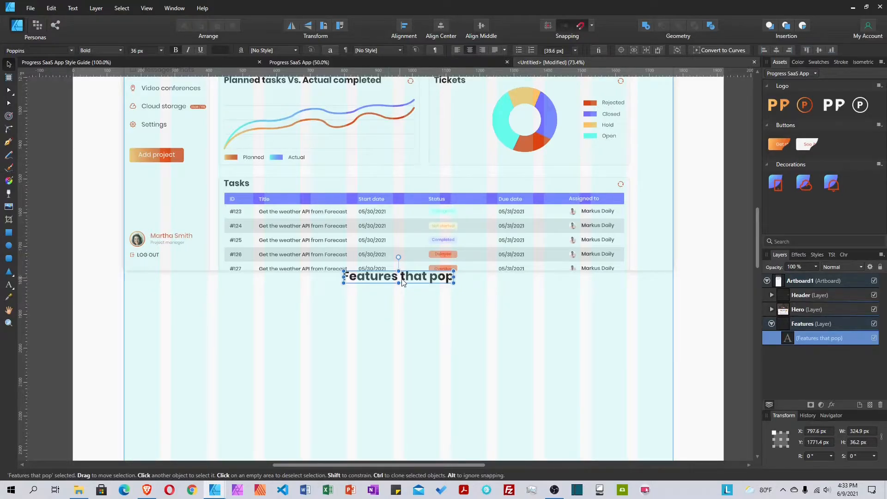
pyautogui.hotkey('shift', 'Down')
pyautogui.hotkey('shift', 'Down')
pyautogui.hotkey('shift', 'Down')
pyautogui.hotkey('shift', 'Down')
pyautogui.hotkey('shift', 'Down')
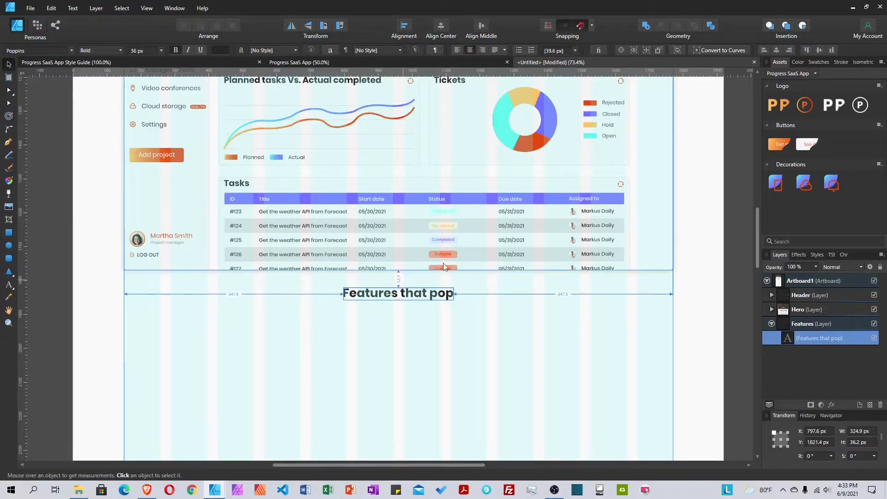
pyautogui.press('Up')
pyautogui.press('Up')
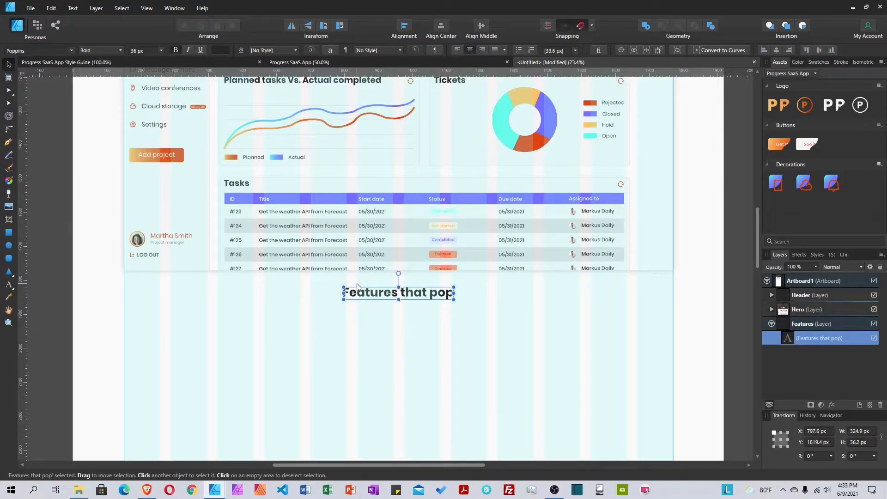
pyautogui.hotkey('shift', 'Down')
pyautogui.hotkey('shift', 'Down')
pyautogui.hotkey('shift', 'Down')
pyautogui.hotkey('shift', 'Down')
pyautogui.hotkey('shift', 'Down')
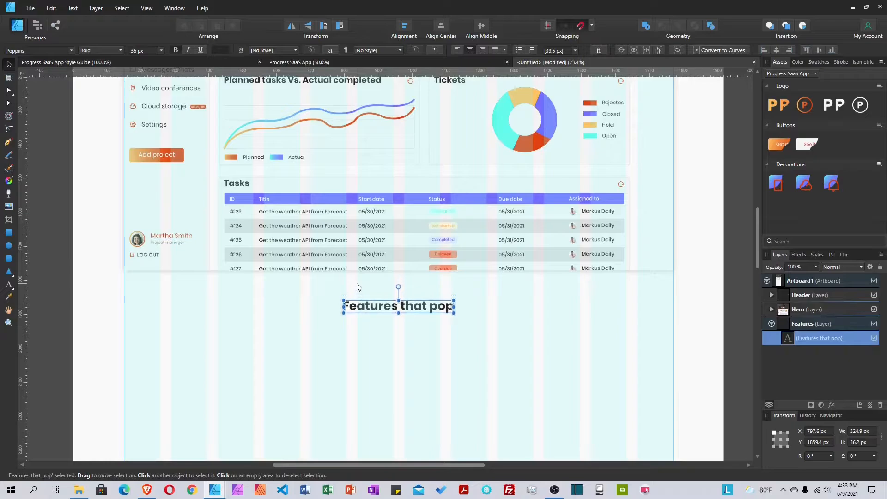
pyautogui.press('alt')
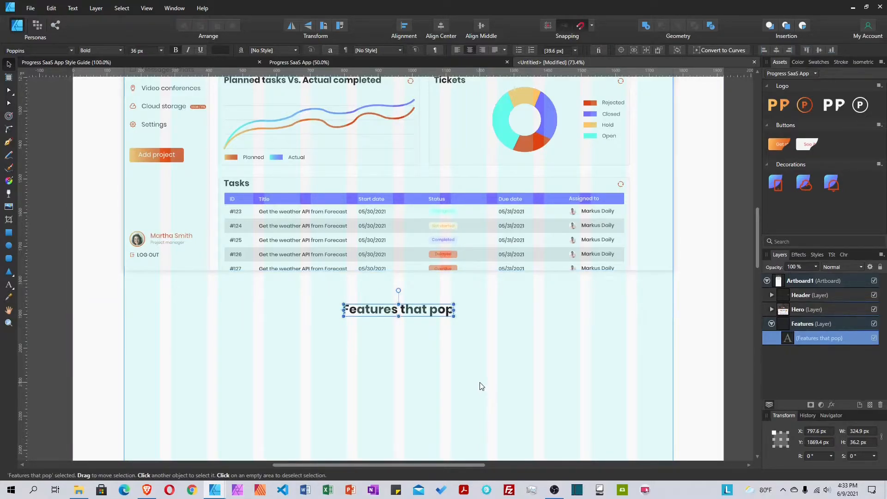
# Draw three equal rectangles of about 519 × 304 px side by side below the heading, spanning the column grid's full width
pyautogui.scroll(-3, 405, 345)
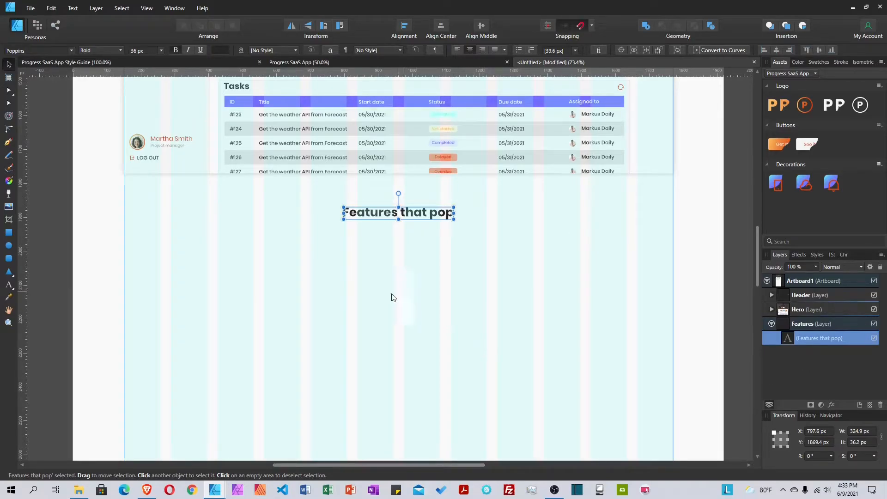
pyautogui.scroll(-1, 379, 304)
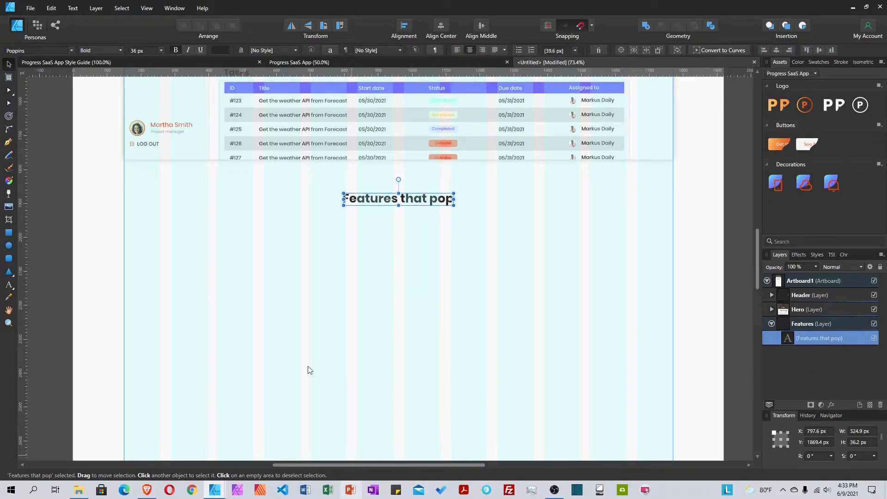
pyautogui.click(8, 233)
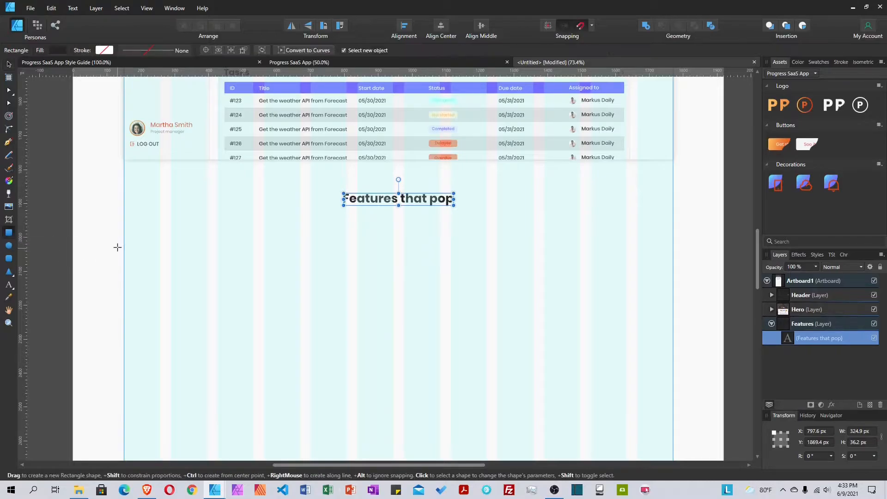
pyautogui.moveTo(124, 226); pyautogui.dragTo(298, 329)
pyautogui.moveTo(311, 227); pyautogui.dragTo(487, 330)
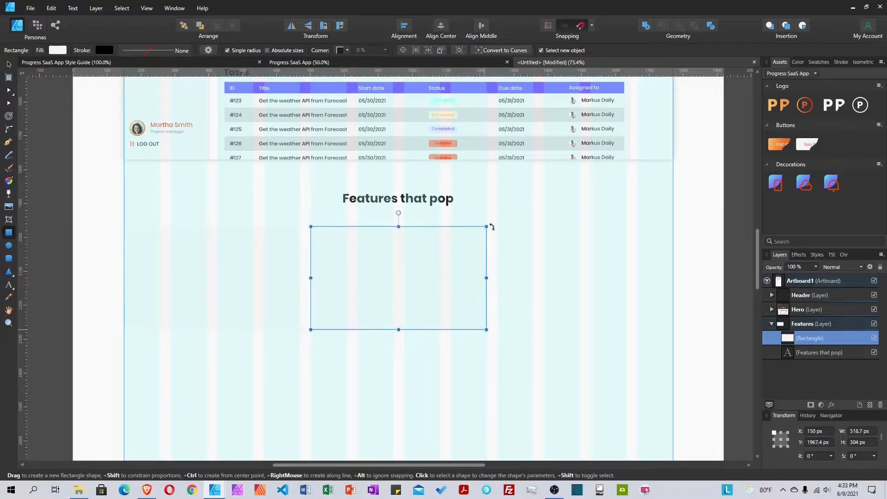
pyautogui.moveTo(498, 227); pyautogui.dragTo(671, 330)
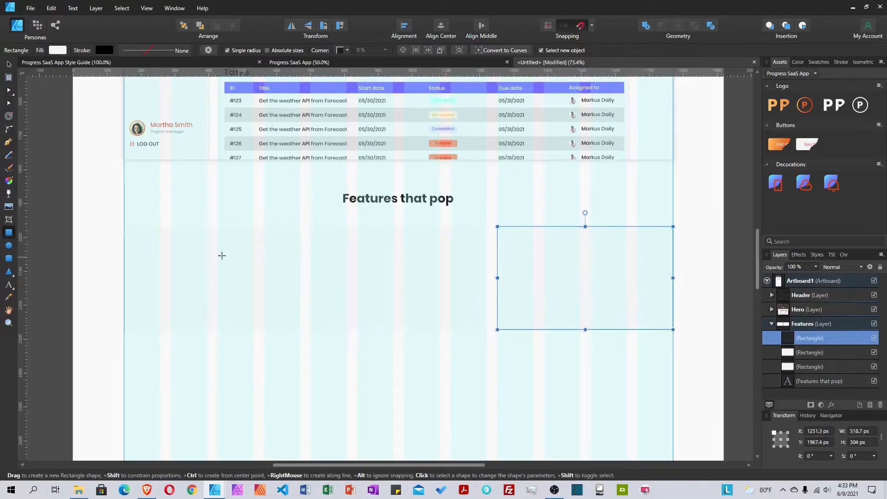
# Place the phone decoration from the Progress SaaS App assets in the top-left corner of the first rectangle
pyautogui.click(8, 65)
pyautogui.click(179, 268)
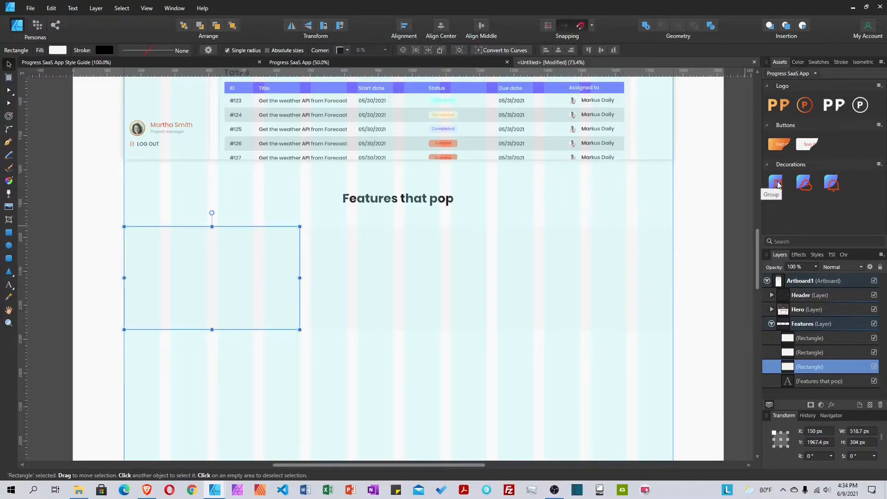
pyautogui.moveTo(599, 249); pyautogui.dragTo(145, 251)
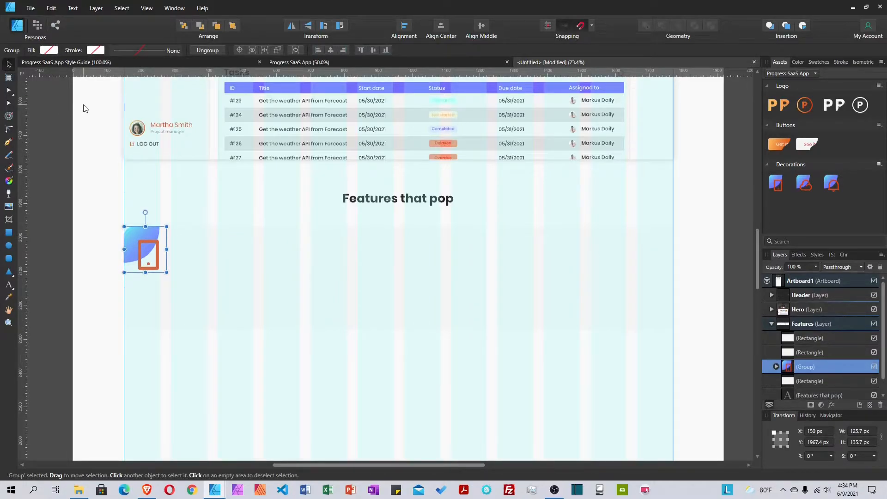
# Copy the Heading 3 sample text from the Progress SaaS App Style Guide document and paste it above the first rectangle in the landing page's Features layer
pyautogui.click(107, 62)
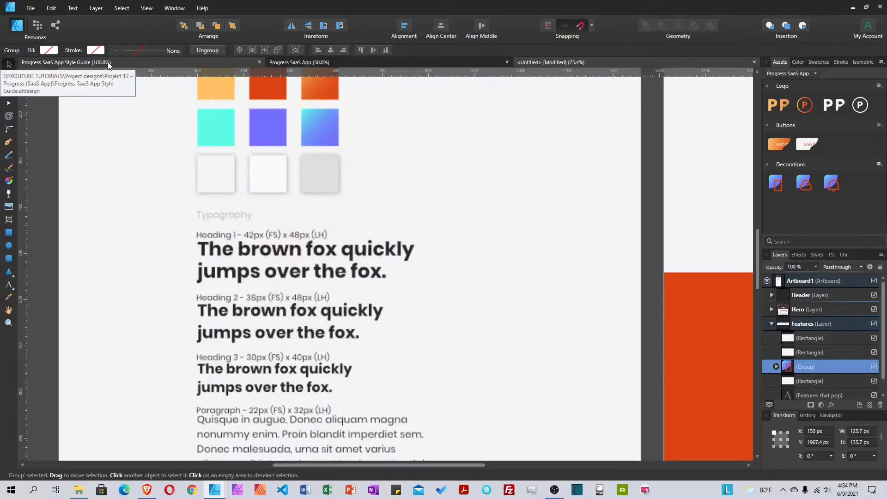
pyautogui.click(261, 266)
pyautogui.click(240, 330)
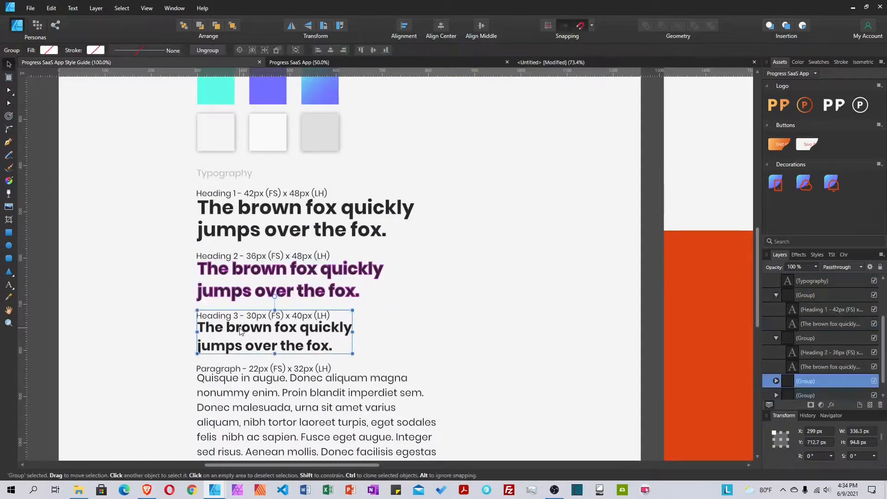
pyautogui.click(239, 330)
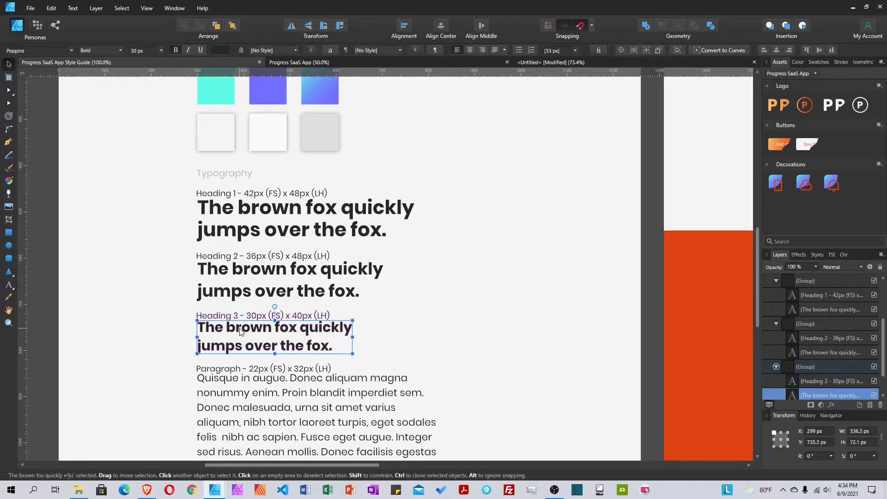
pyautogui.click(599, 62)
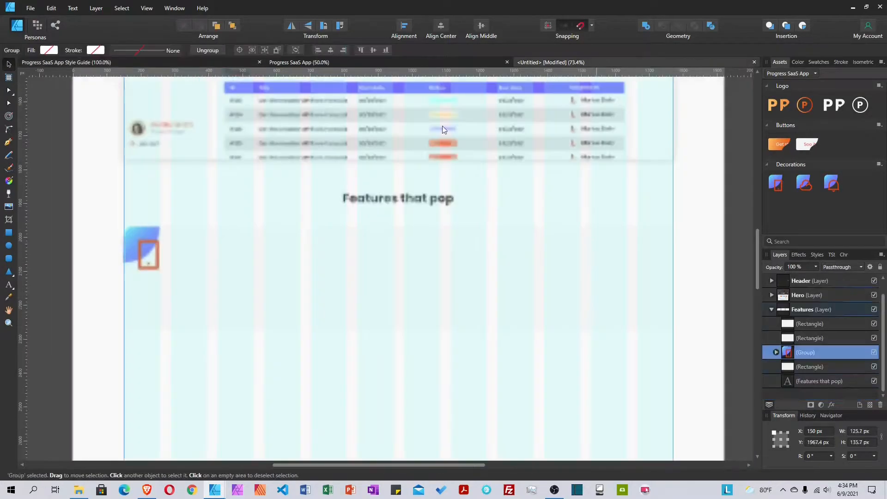
pyautogui.click(182, 300)
pyautogui.hotkey('ctrl', 'v')
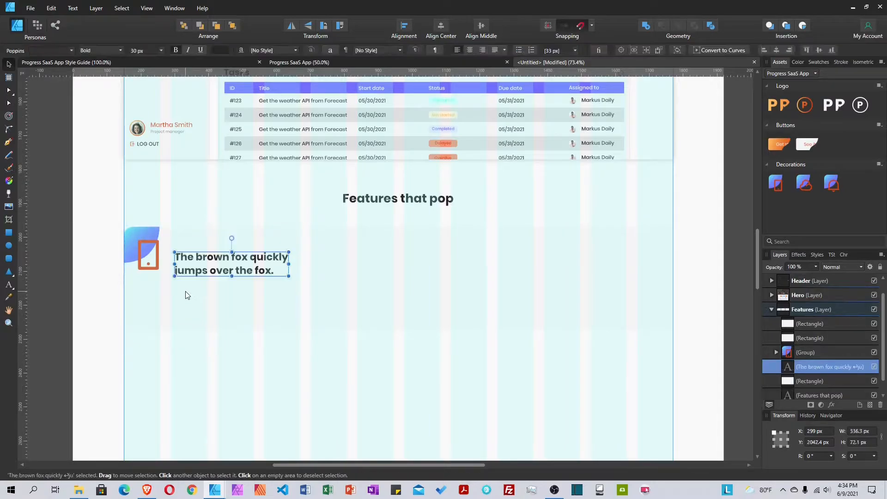
# Move the pasted Heading 3 text directly under the phone icon, flush with its left edge, and change it to "Mobile-friendly"
pyautogui.moveTo(207, 268); pyautogui.dragTo(168, 291)
pyautogui.tripleClick(172, 291)
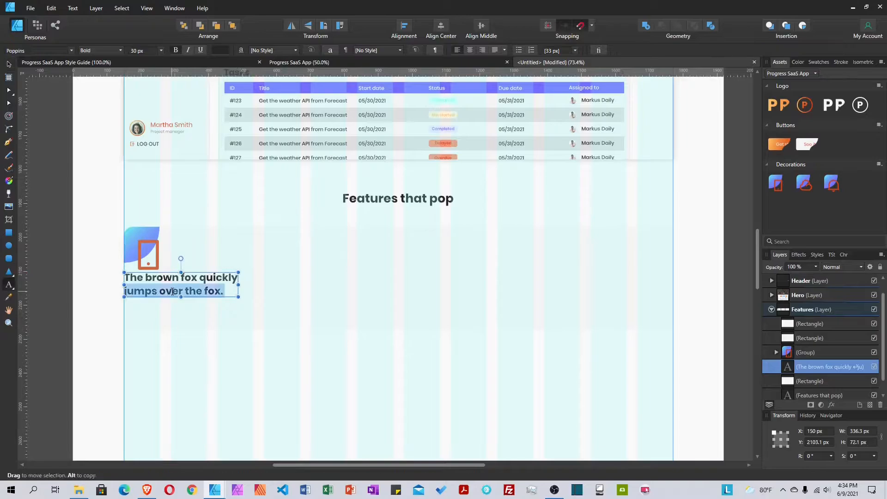
pyautogui.hotkey('ctrl', 'a')
pyautogui.write('Mo')
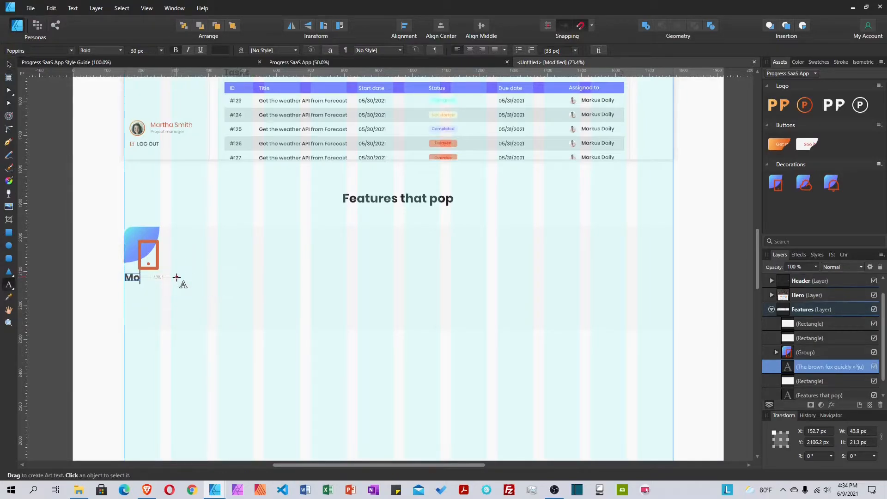
pyautogui.write('bile-f')
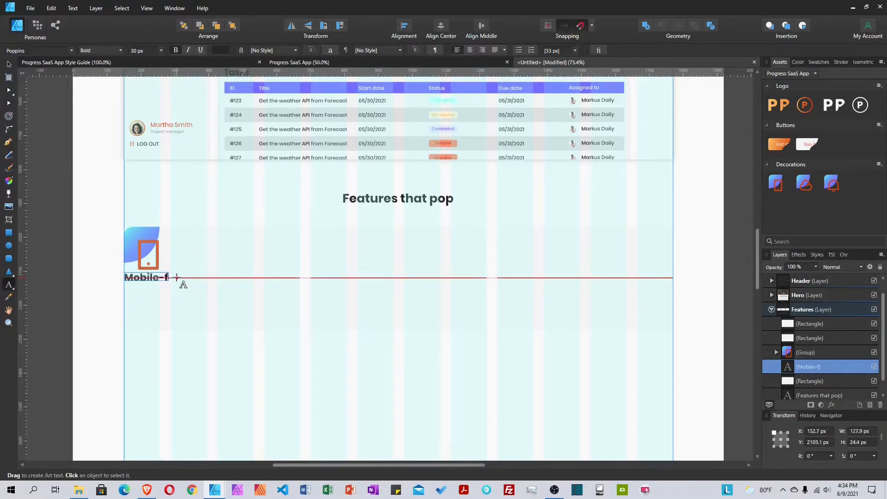
pyautogui.write('riendly')
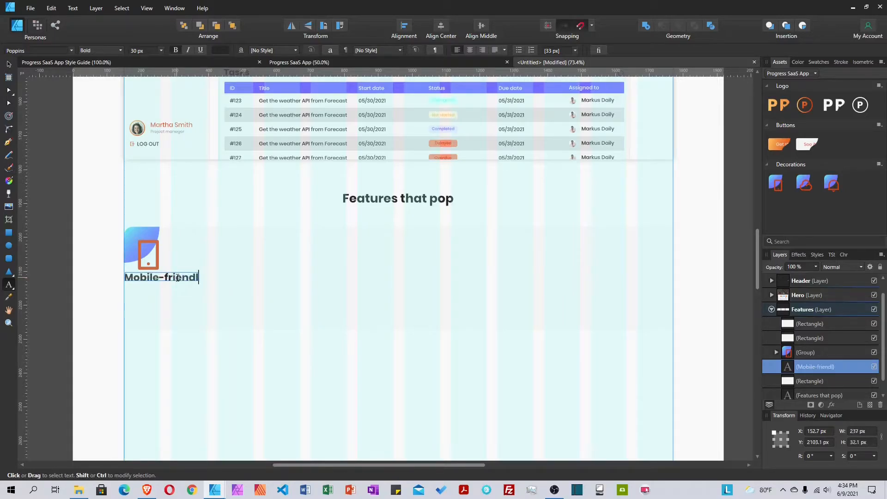
pyautogui.press('Escape')
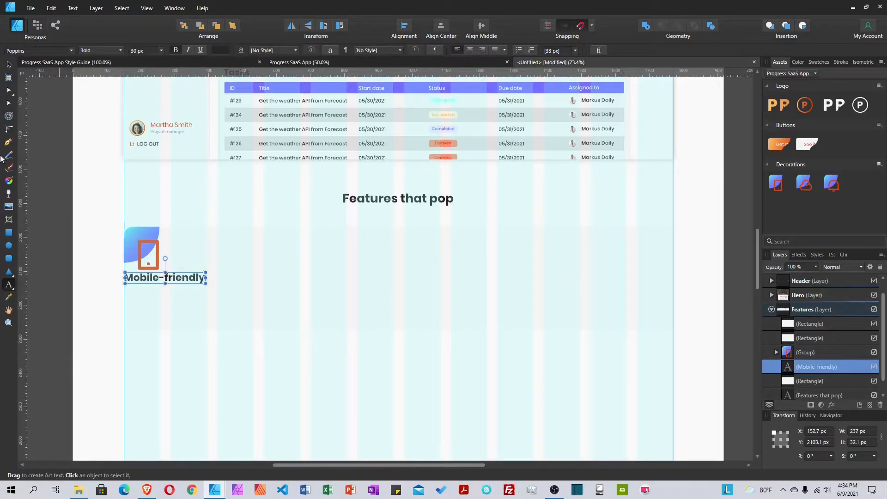
pyautogui.click(9, 64)
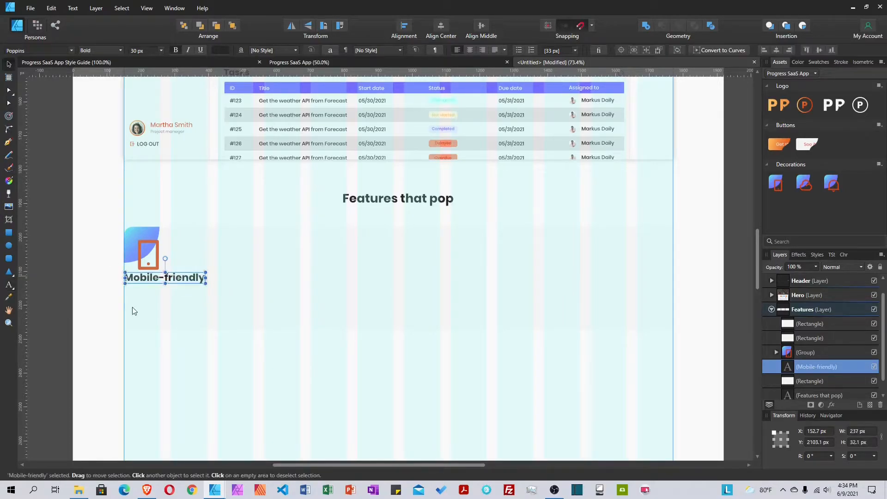
# Copy the Paragraph sample text frame from the Progress SaaS App Style Guide document and paste it above the first rectangle on the landing page
pyautogui.click(121, 64)
pyautogui.click(251, 342)
pyautogui.scroll(-2, 251, 363)
pyautogui.click(251, 363)
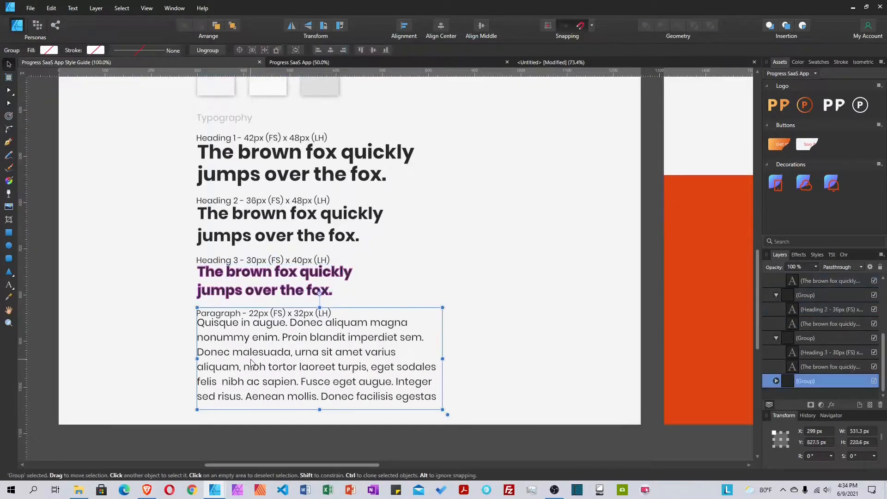
pyautogui.doubleClick(250, 364)
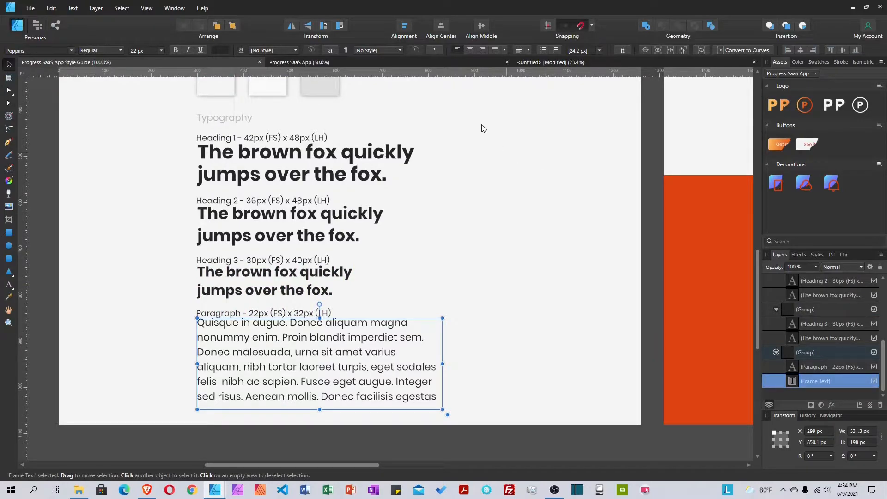
pyautogui.click(549, 62)
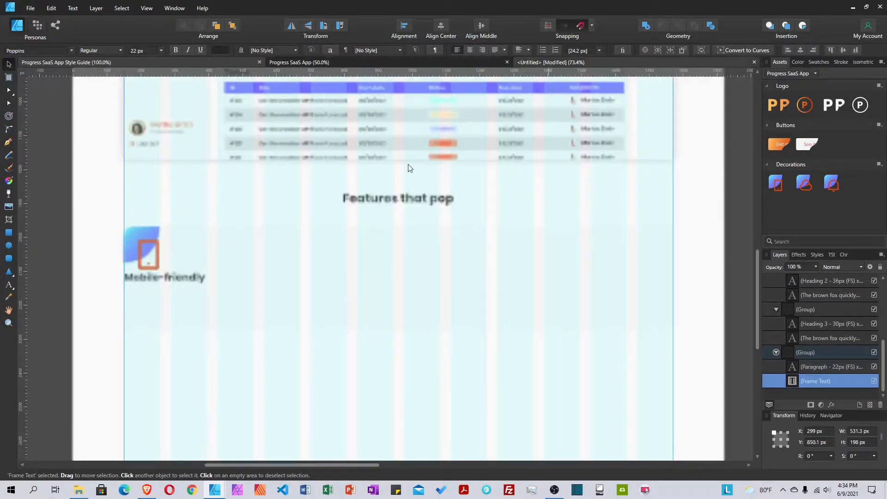
pyautogui.click(239, 311)
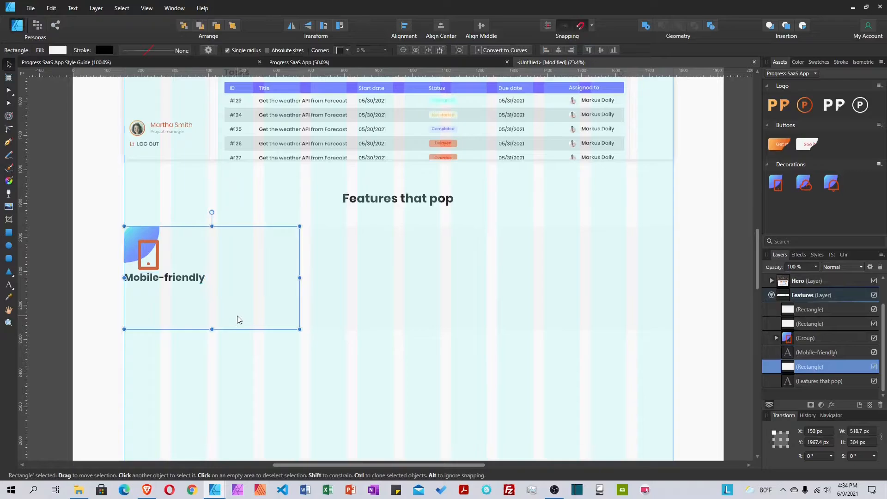
pyautogui.hotkey('ctrl', 'v')
# Position the paragraph frame directly below "Mobile-friendly" and resize it to about 519 × 124 px, matching the first rectangle's width
pyautogui.moveTo(219, 245); pyautogui.dragTo(219, 305)
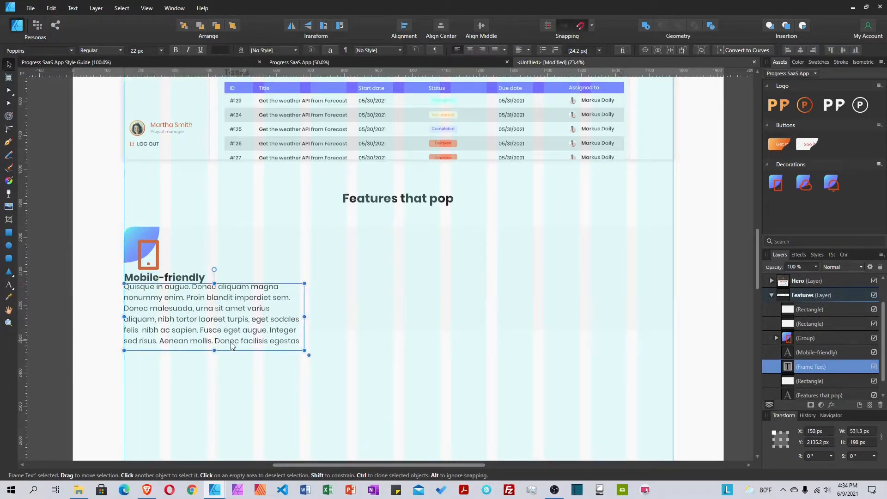
pyautogui.moveTo(214, 351); pyautogui.dragTo(222, 324)
pyautogui.moveTo(300, 306); pyautogui.dragTo(299, 305)
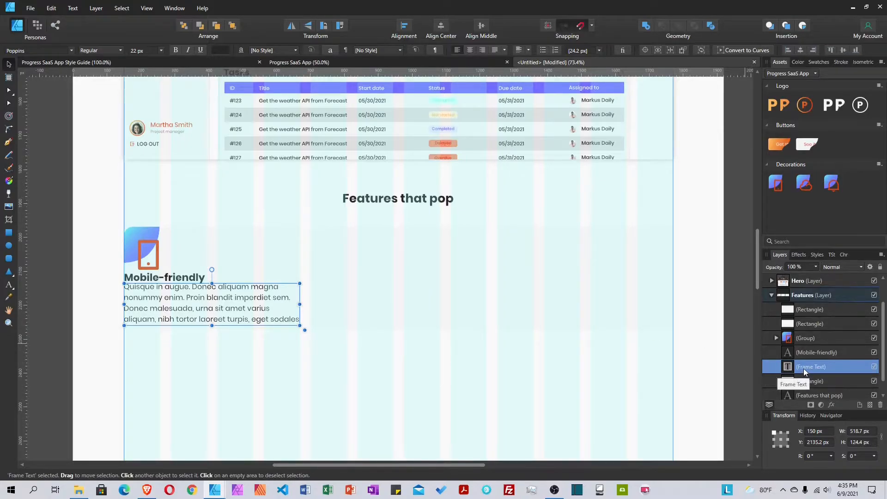
# Left-align the phone icon, "Mobile-friendly" heading and paragraph, and space them vertically 40 px apart
pyautogui.keyDown('shift'); pyautogui.click(802, 340); pyautogui.keyUp('shift')
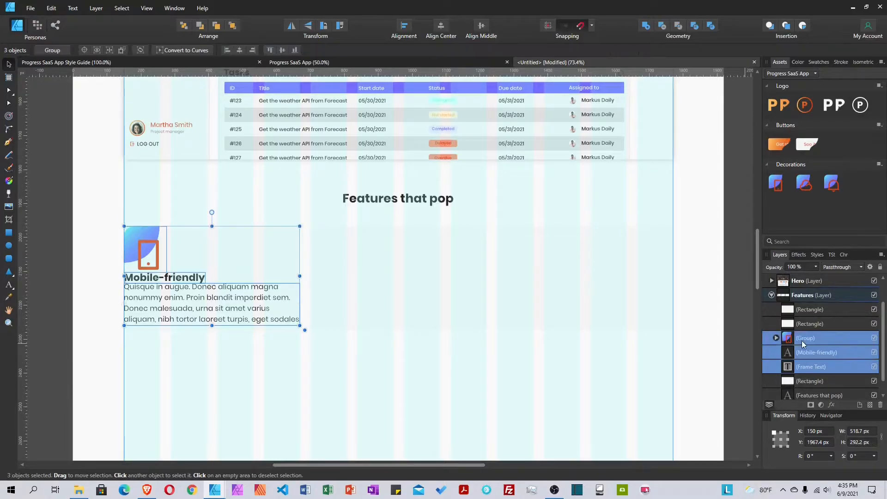
pyautogui.click(407, 32)
pyautogui.click(411, 56)
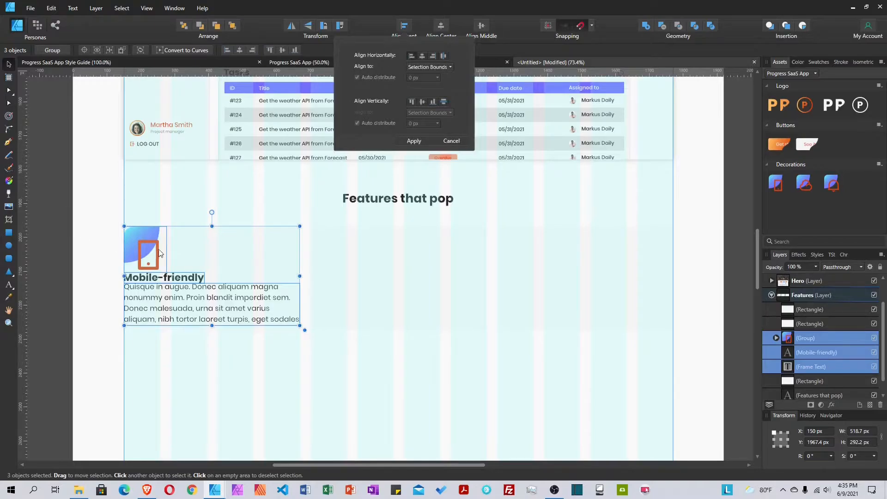
pyautogui.click(443, 101)
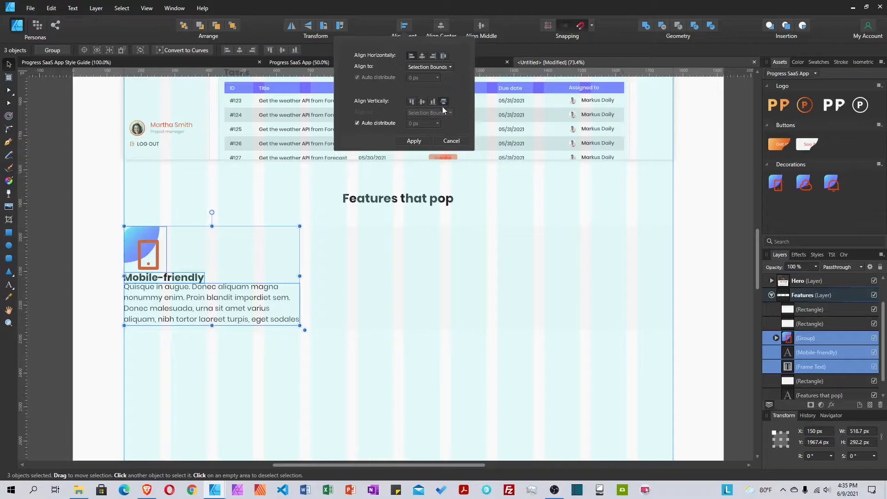
pyautogui.click(369, 124)
pyautogui.write('20')
pyautogui.press('Return')
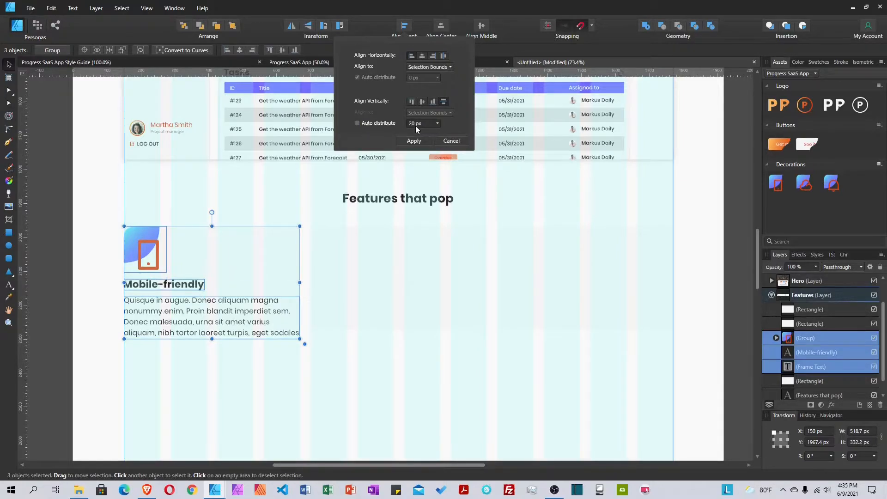
pyautogui.write('4')
pyautogui.press('Return')
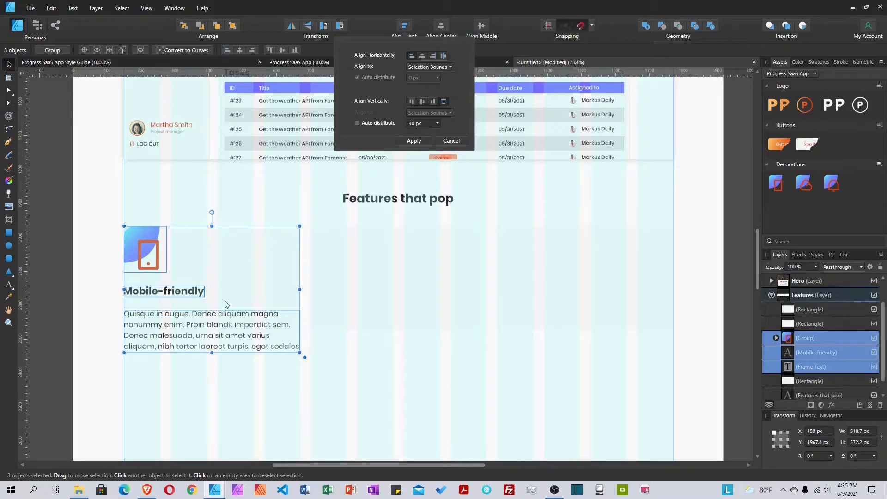
pyautogui.click(414, 141)
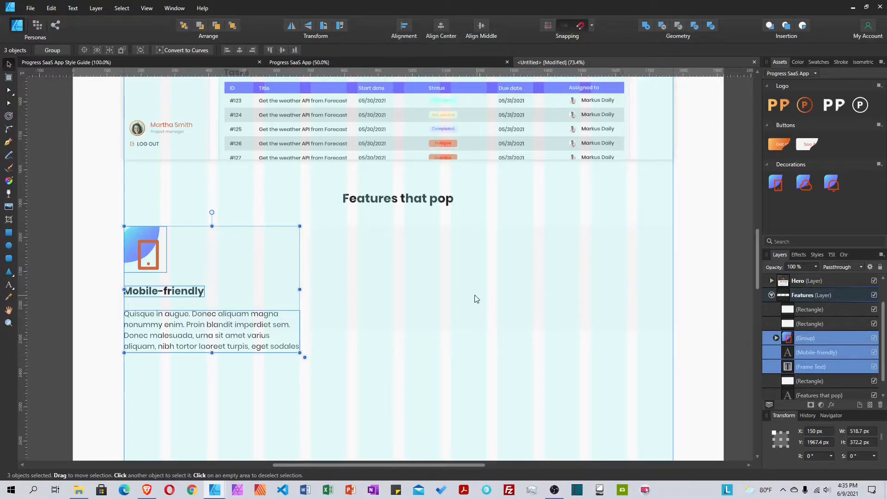
# Extend the first card's rectangle down to the paragraph's bottom edge and group it with the icon, heading and paragraph
pyautogui.click(281, 283)
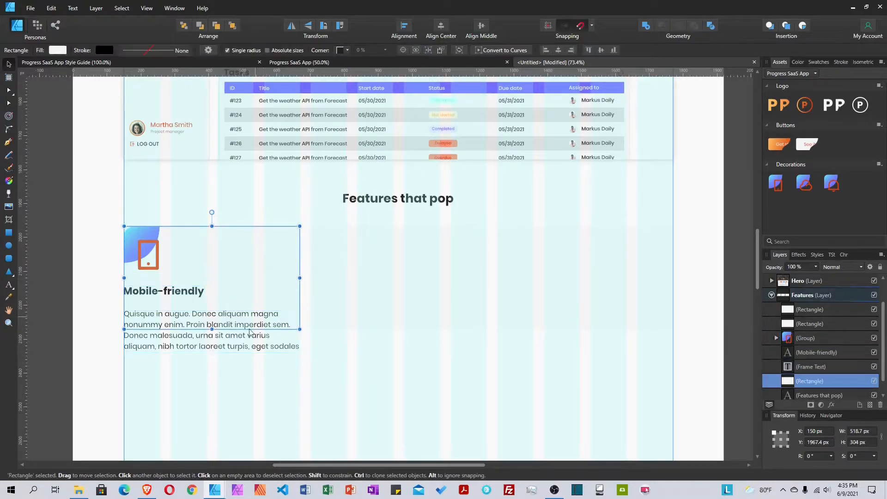
pyautogui.moveTo(211, 352)
pyautogui.mouseDown()
pyautogui.moveTo(209, 345)
pyautogui.moveTo(212, 353)
pyautogui.mouseUp()
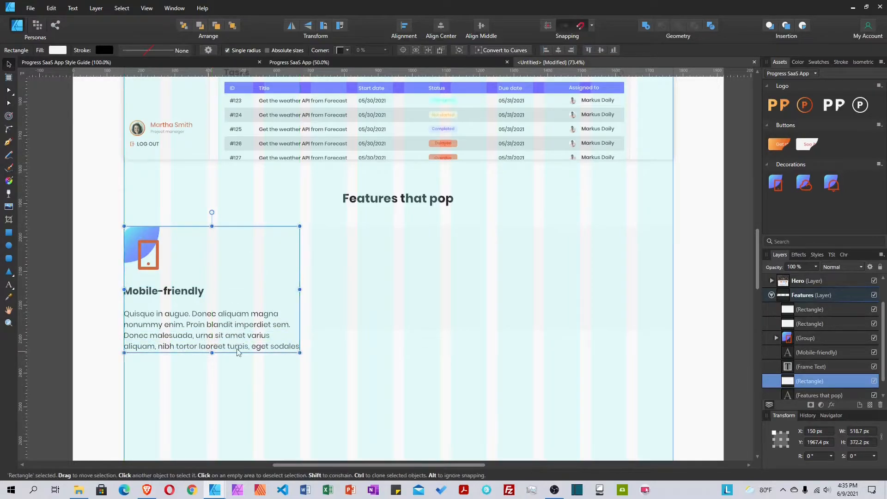
pyautogui.click(833, 366)
pyautogui.keyDown('shift'); pyautogui.click(823, 338); pyautogui.keyUp('shift')
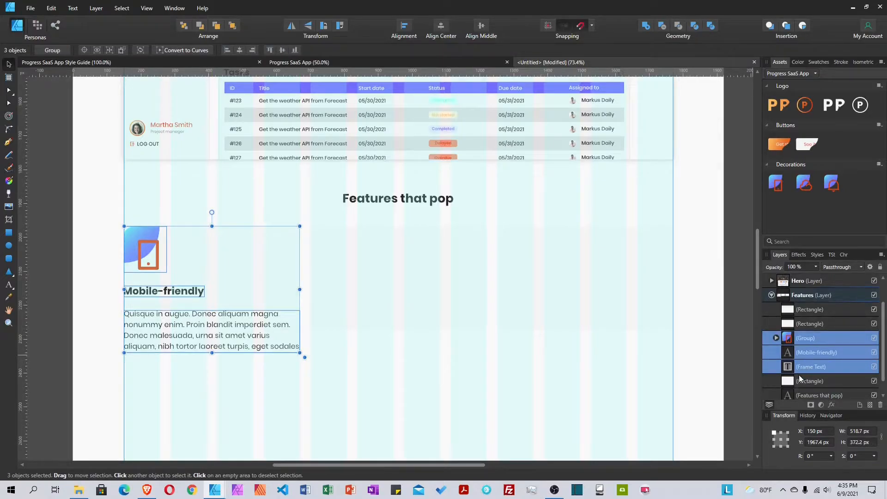
pyautogui.keyDown('shift'); pyautogui.click(814, 381); pyautogui.keyUp('shift')
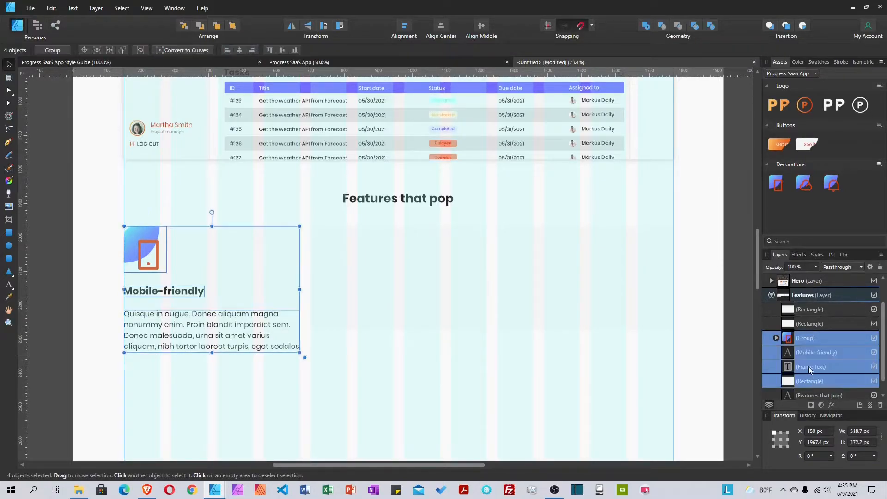
pyautogui.hotkey('ctrl', 'g')
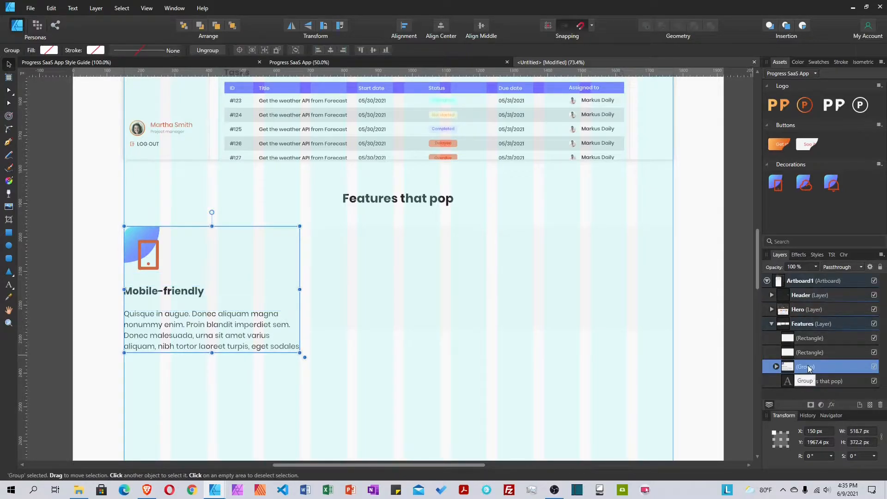
# Duplicate the card group into the second and third columns, deleting the two leftover placeholder rectangles
pyautogui.hotkey('ctrl', 'j')
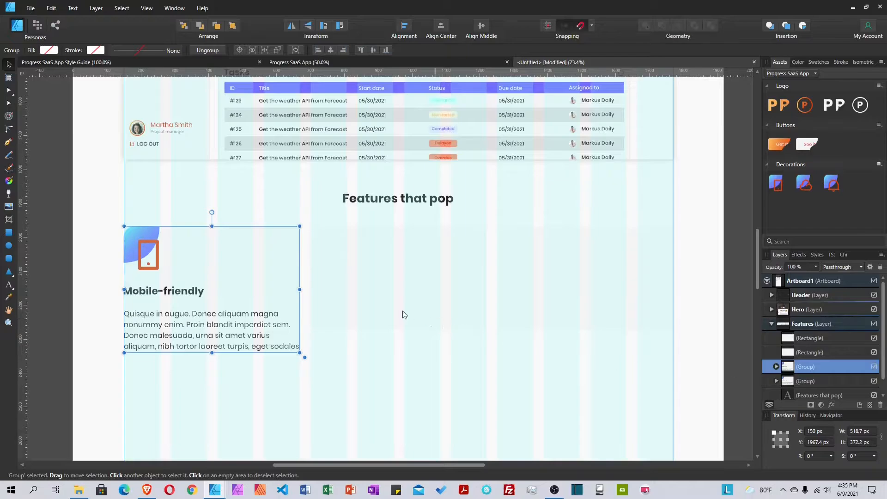
pyautogui.moveTo(269, 296); pyautogui.dragTo(454, 308)
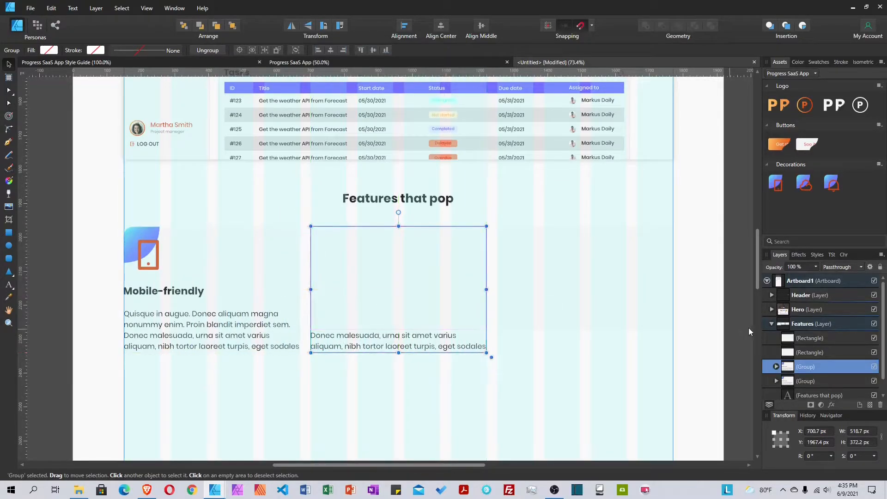
pyautogui.click(811, 351)
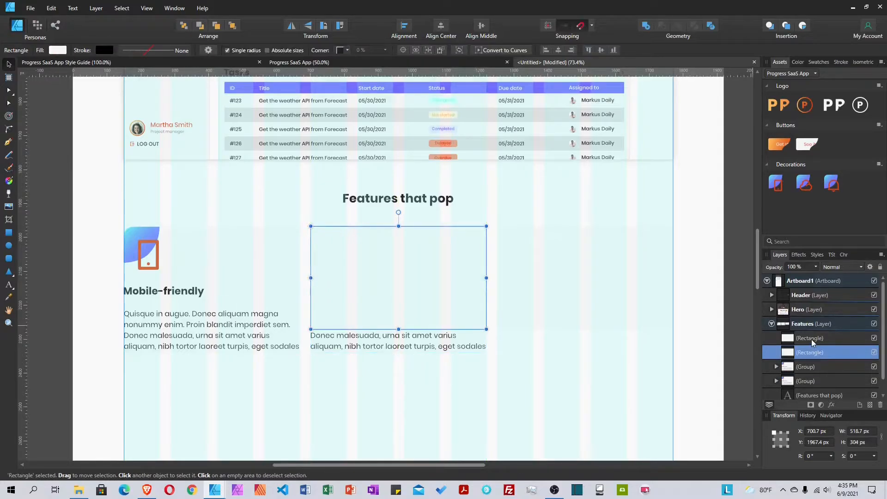
pyautogui.keyDown('shift'); pyautogui.click(812, 340); pyautogui.keyUp('shift')
pyautogui.press('Delete')
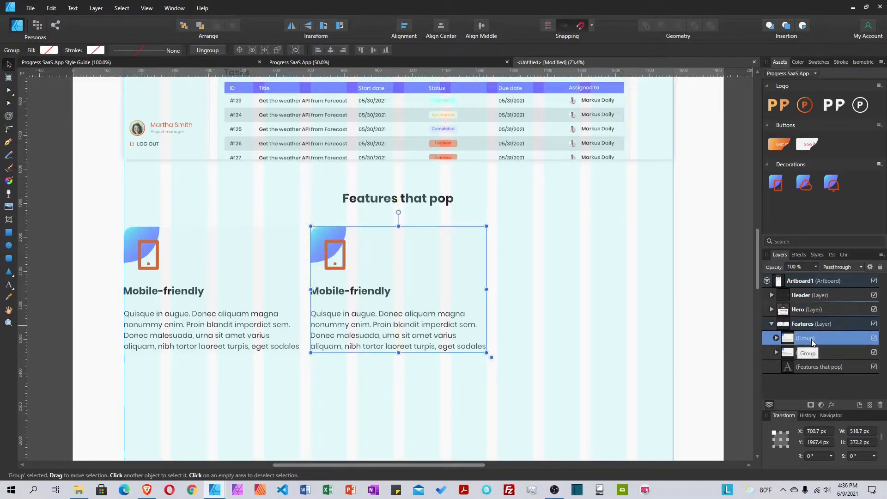
pyautogui.hotkey('ctrl', 'j')
pyautogui.moveTo(452, 303); pyautogui.dragTo(633, 286)
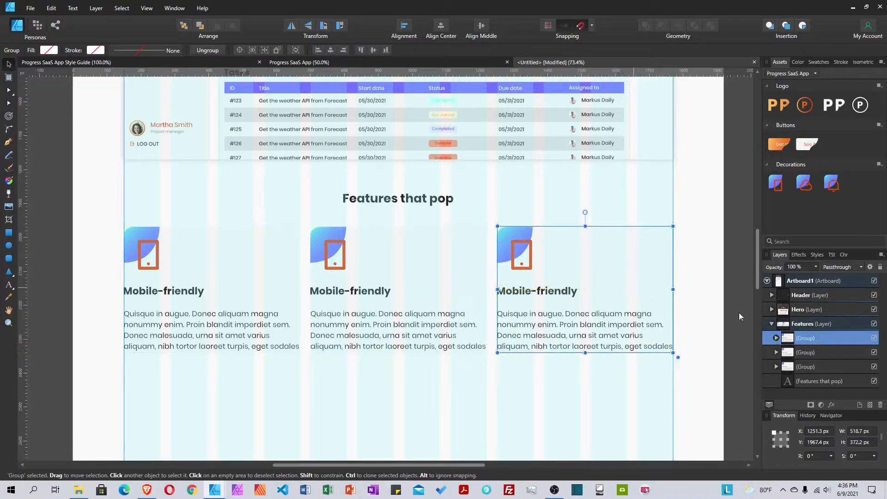
# Replace the phone icon in the second card's group with the cloud decoration asset, in the same position
pyautogui.click(812, 352)
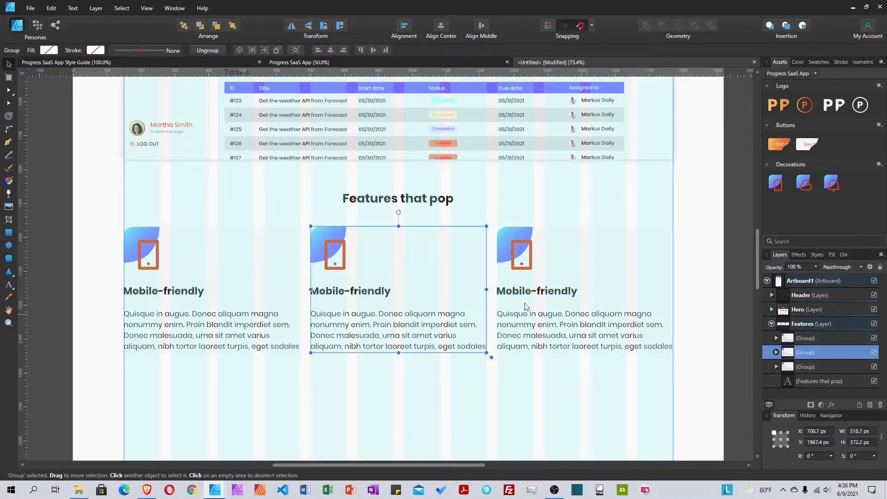
pyautogui.click(777, 352)
pyautogui.click(811, 367)
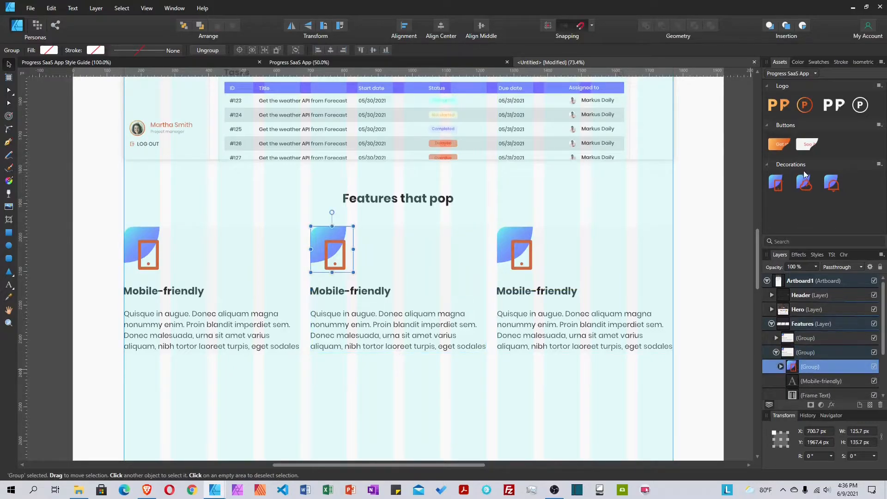
pyautogui.moveTo(807, 184)
pyautogui.mouseDown()
pyautogui.moveTo(481, 272)
pyautogui.moveTo(331, 255)
pyautogui.mouseUp()
pyautogui.click(819, 381)
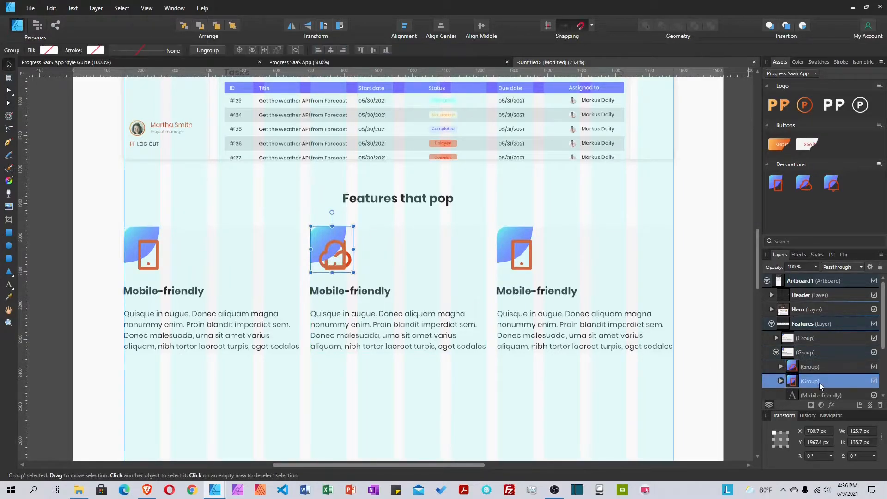
pyautogui.press('Delete')
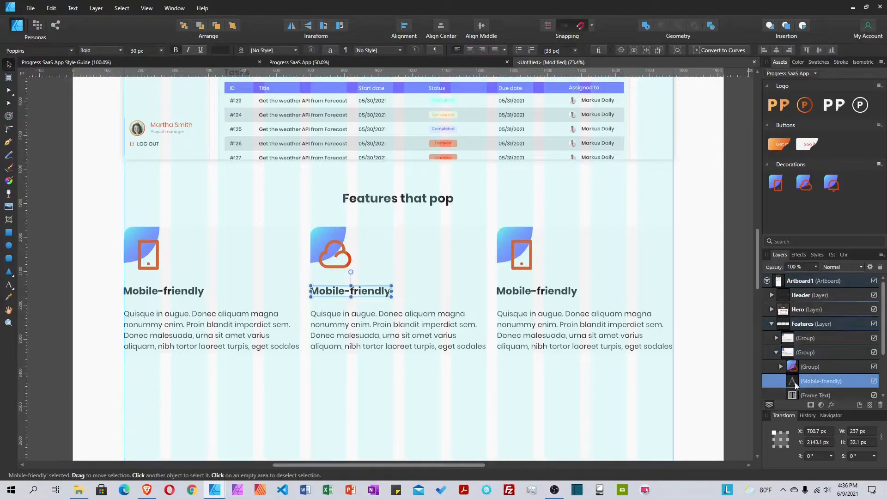
# Change the second card's heading to "Cloud storage" and collapse the card's group
pyautogui.doubleClick(358, 291)
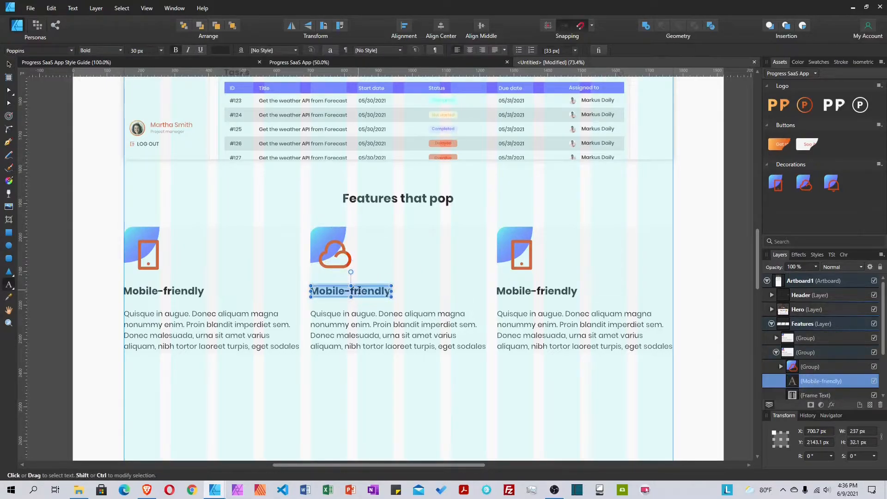
pyautogui.write('Clo')
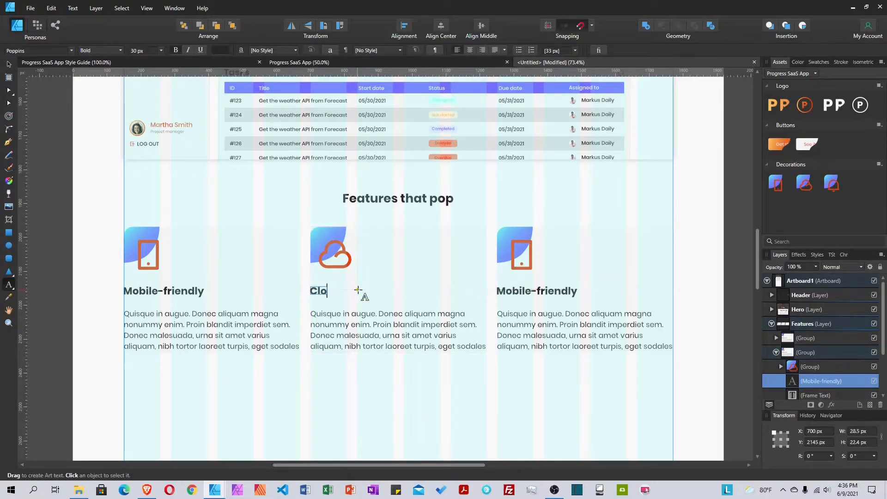
pyautogui.write('ud s')
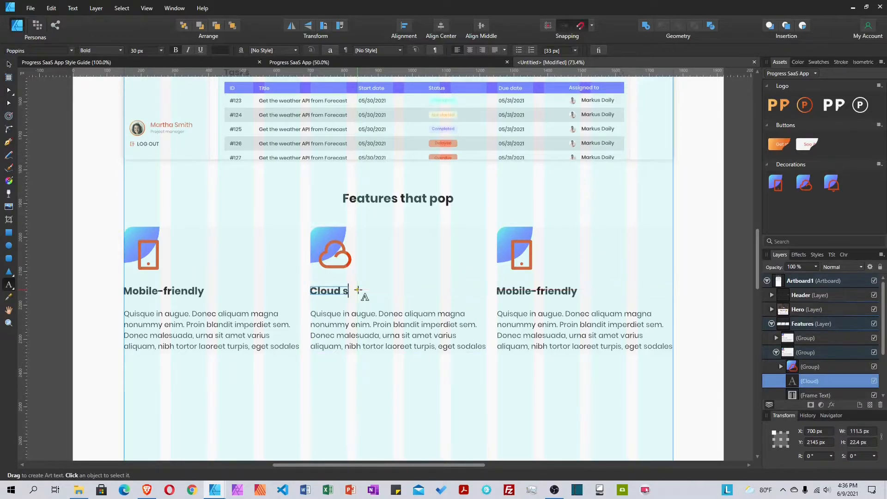
pyautogui.write('torage')
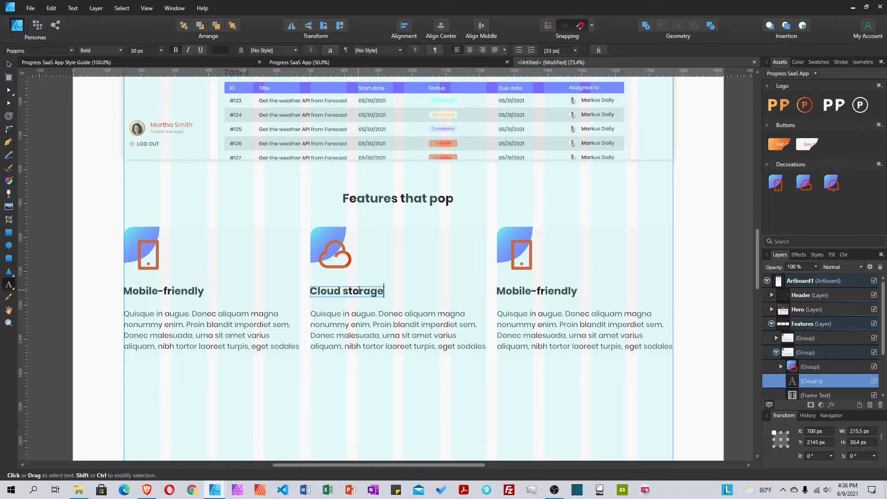
pyautogui.press('Escape')
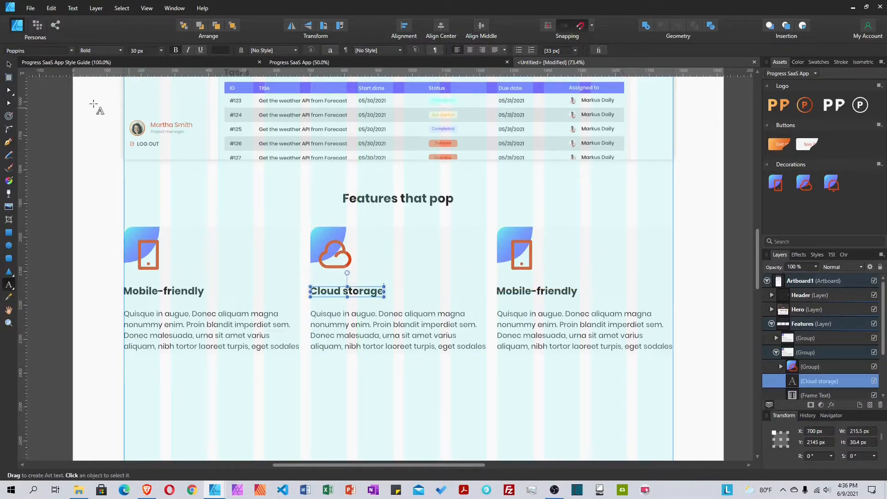
pyautogui.click(9, 65)
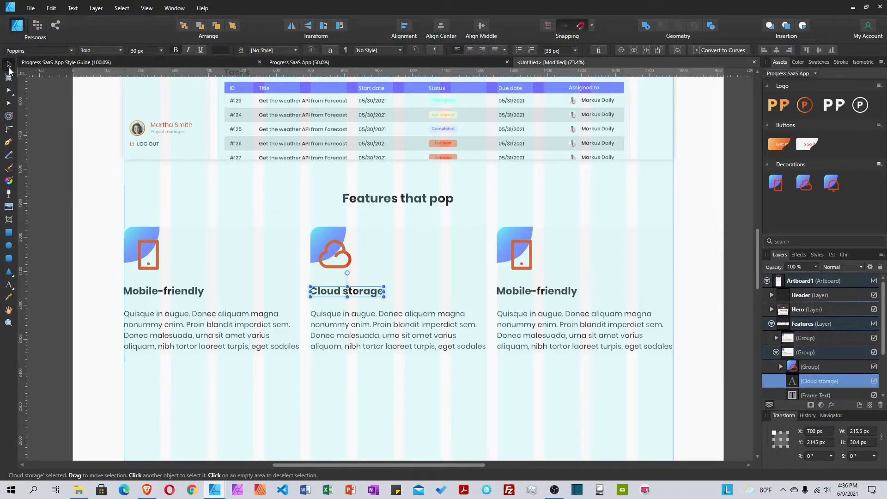
pyautogui.click(777, 353)
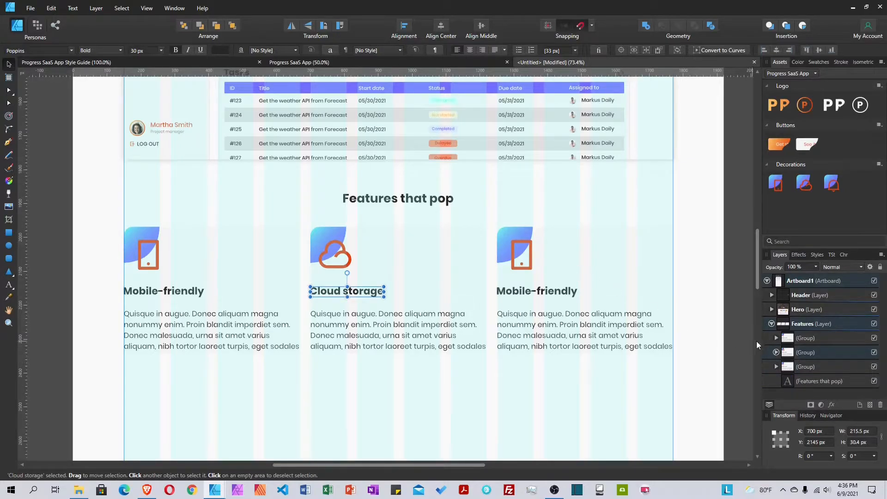
# Replace the phone icon in the third card's group with the bell decoration asset, in the same position
pyautogui.click(802, 339)
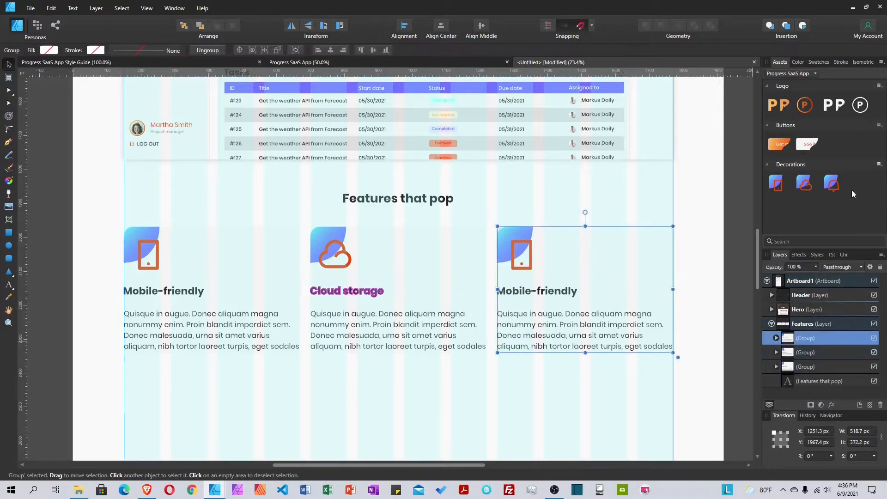
pyautogui.click(777, 338)
pyautogui.click(811, 352)
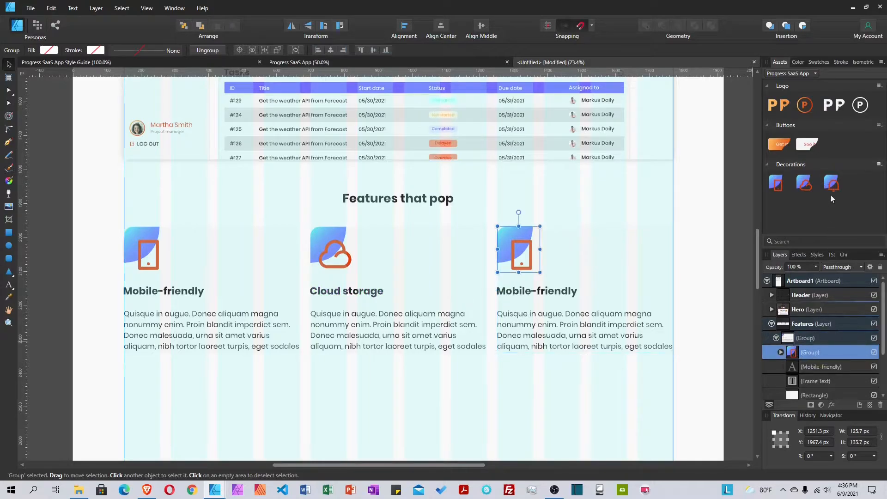
pyautogui.moveTo(832, 185); pyautogui.dragTo(527, 249)
pyautogui.click(820, 365)
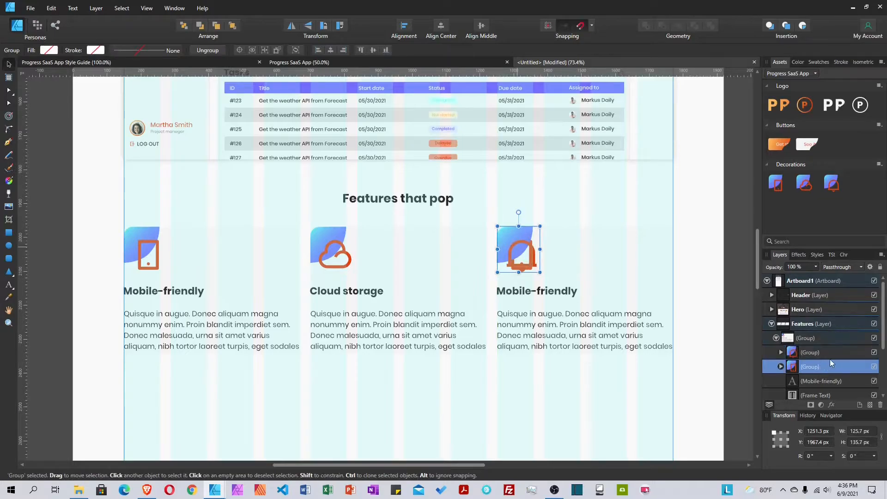
pyautogui.press('Delete')
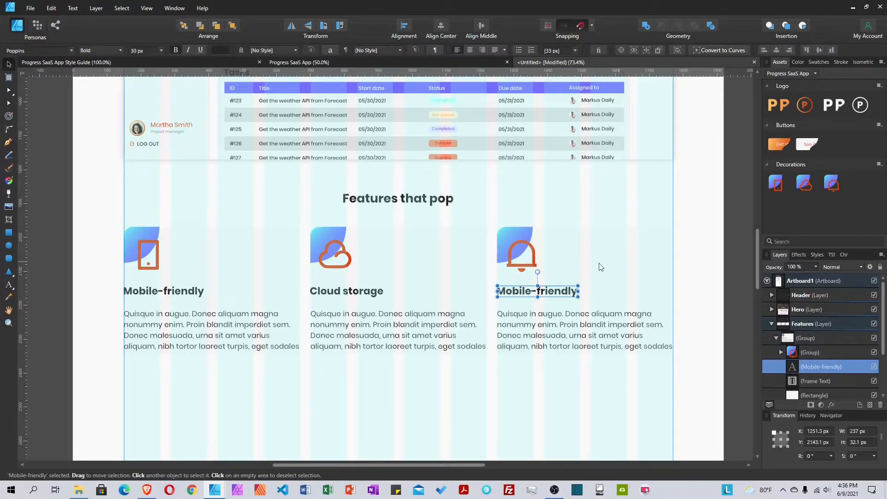
# Change the third card's heading to "Real-time notifications" and collapse the card's group
pyautogui.doubleClick(544, 293)
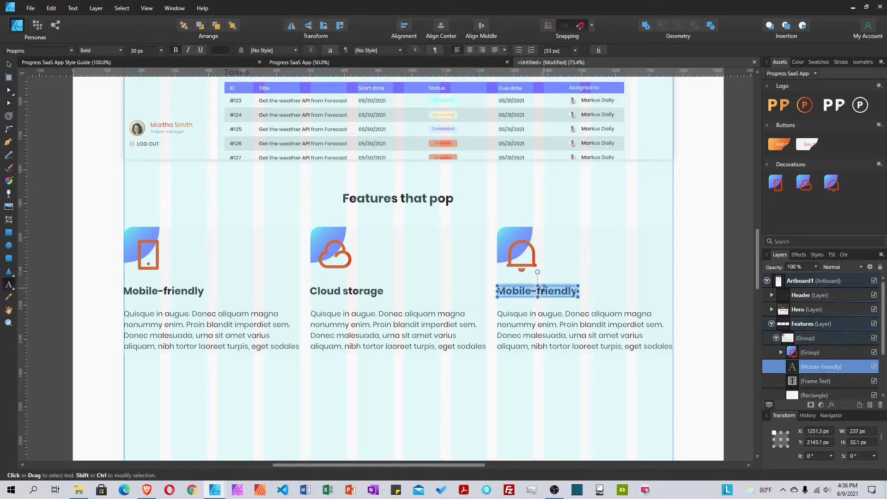
pyautogui.write('Real-')
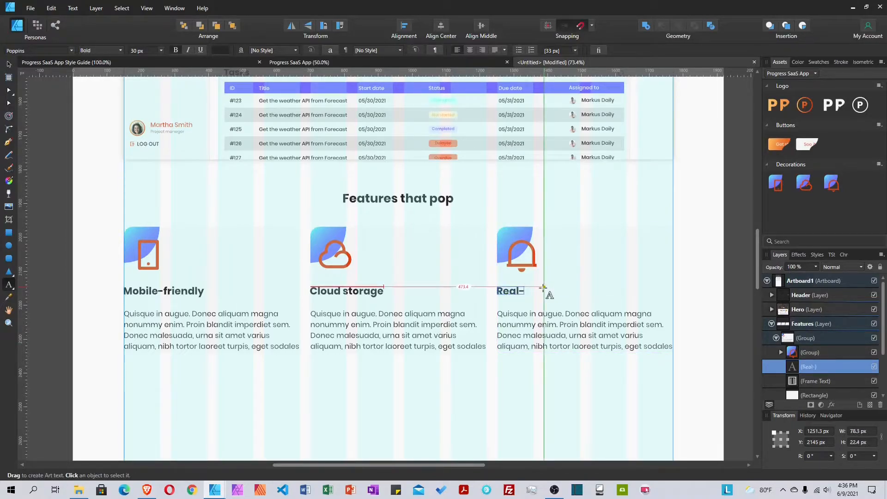
pyautogui.write('time notifi')
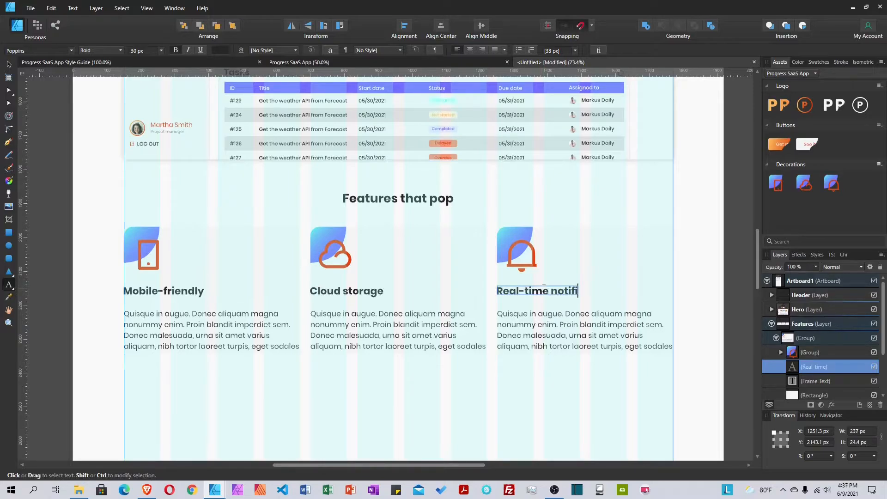
pyautogui.write('cation')
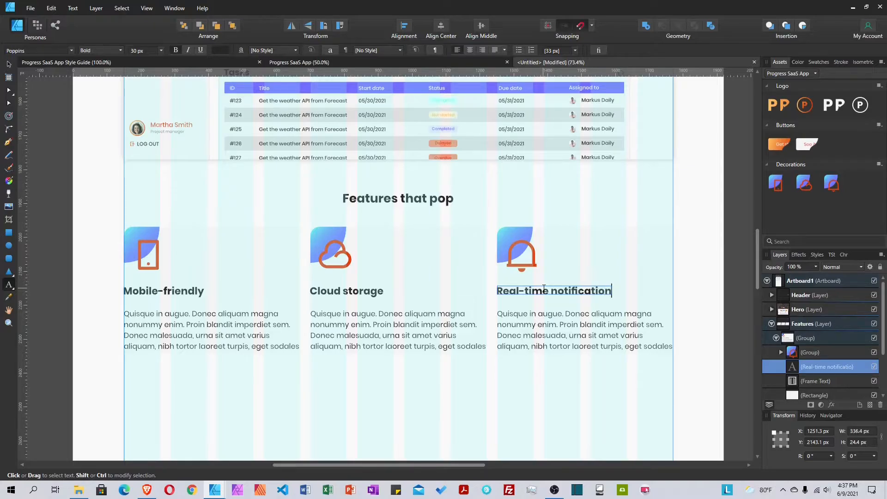
pyautogui.write('s')
pyautogui.press('Escape')
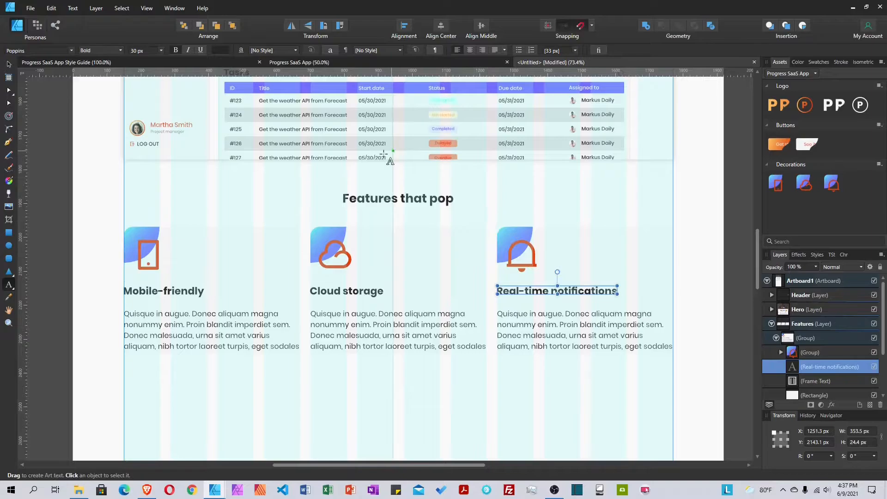
pyautogui.click(8, 65)
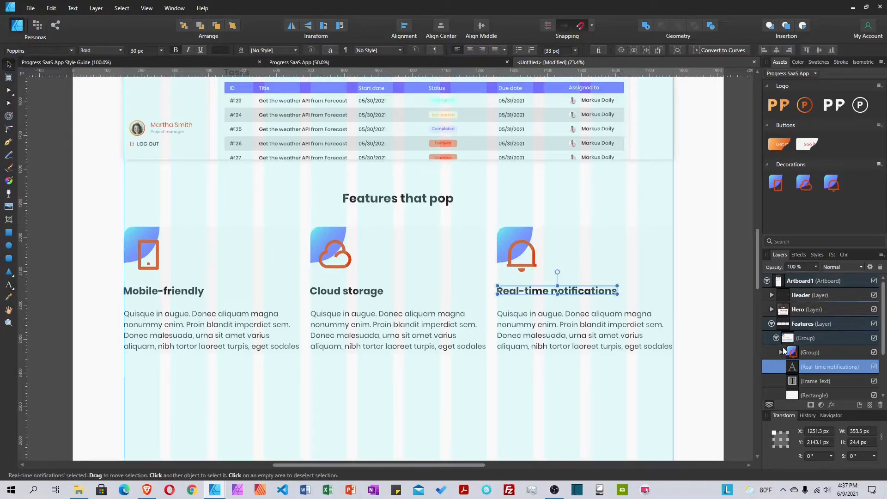
pyautogui.click(777, 338)
# Reorder the three card groups beneath the "Features that pop" text within the Features layer
pyautogui.click(799, 338)
pyautogui.keyDown('shift'); pyautogui.click(804, 367); pyautogui.keyUp('shift')
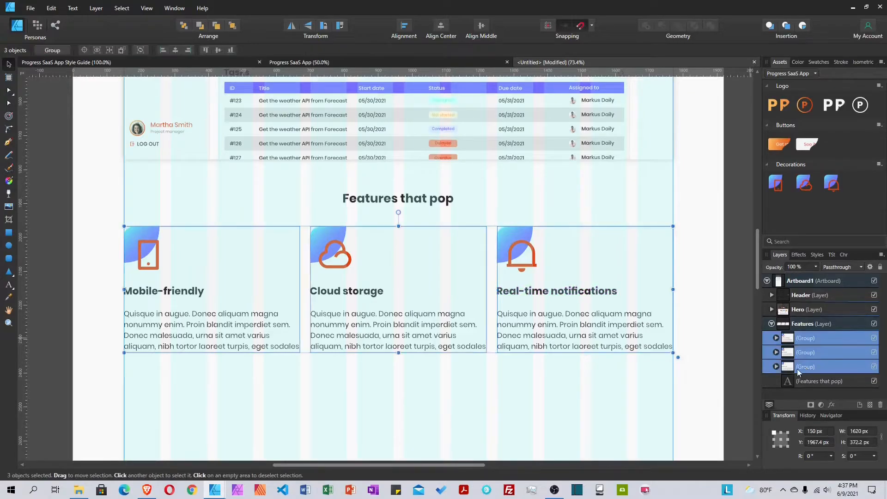
pyautogui.moveTo(772, 366); pyautogui.dragTo(770, 384)
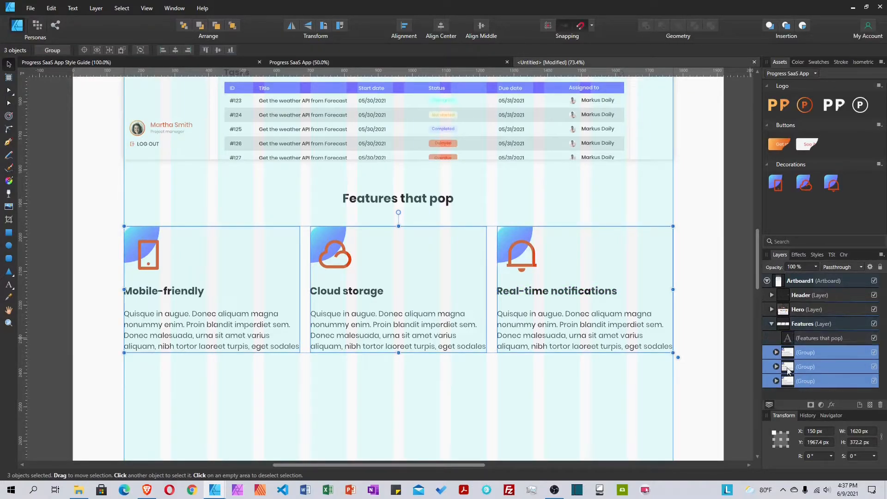
# Reposition the three card groups 50 px below the "Features that pop" heading, at Y 1956 px
pyautogui.press('alt')
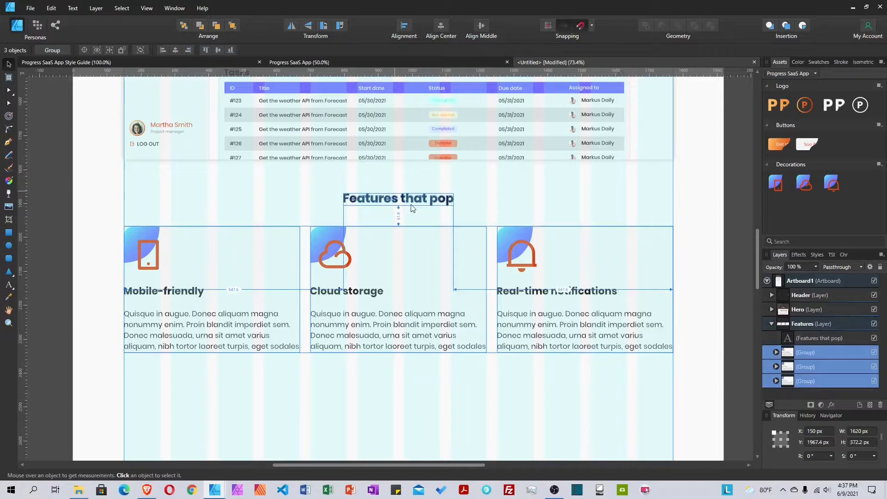
pyautogui.moveTo(427, 255); pyautogui.dragTo(429, 243)
pyautogui.moveTo(431, 237); pyautogui.dragTo(431, 234)
pyautogui.hotkey('shift', 'Down')
pyautogui.hotkey('shift', 'Down')
pyautogui.hotkey('shift', 'Down')
pyautogui.hotkey('shift', 'Down')
pyautogui.hotkey('shift', 'Down')
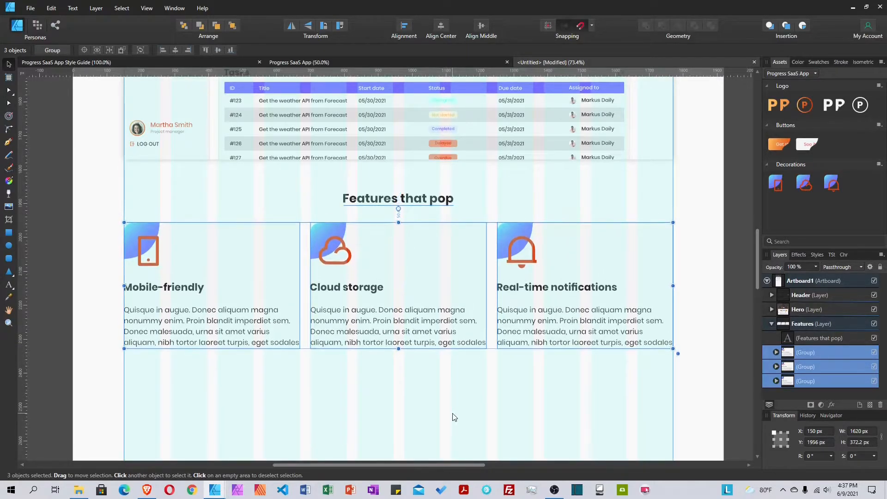
# Hide the background rectangle inside each of the three card groups, collapse the groups and deselect everything
pyautogui.click(804, 323)
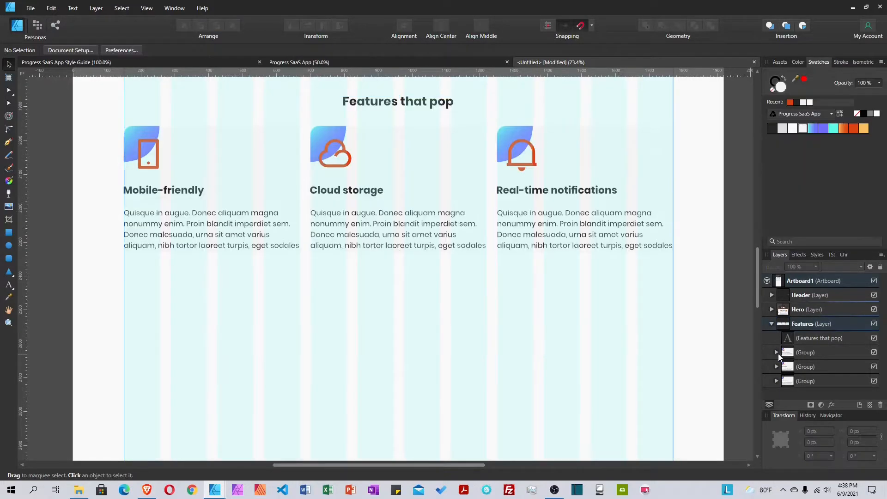
pyautogui.click(776, 352)
pyautogui.scroll(-2, 827, 365)
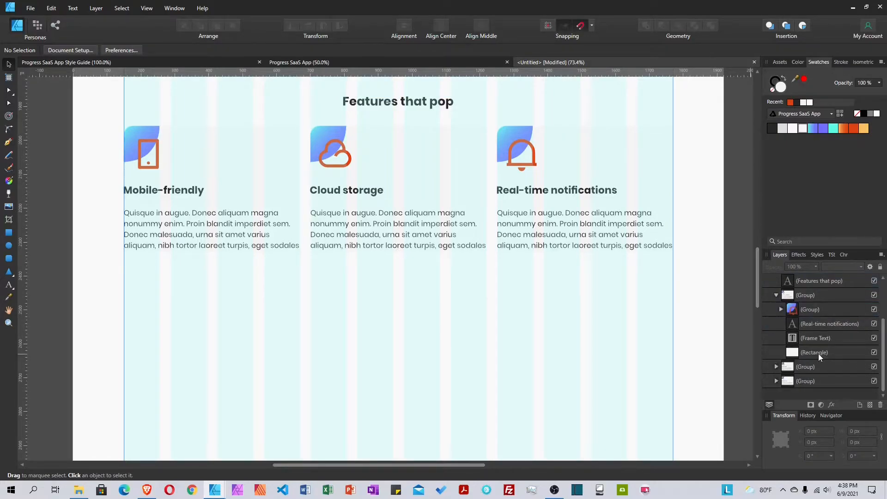
pyautogui.click(819, 354)
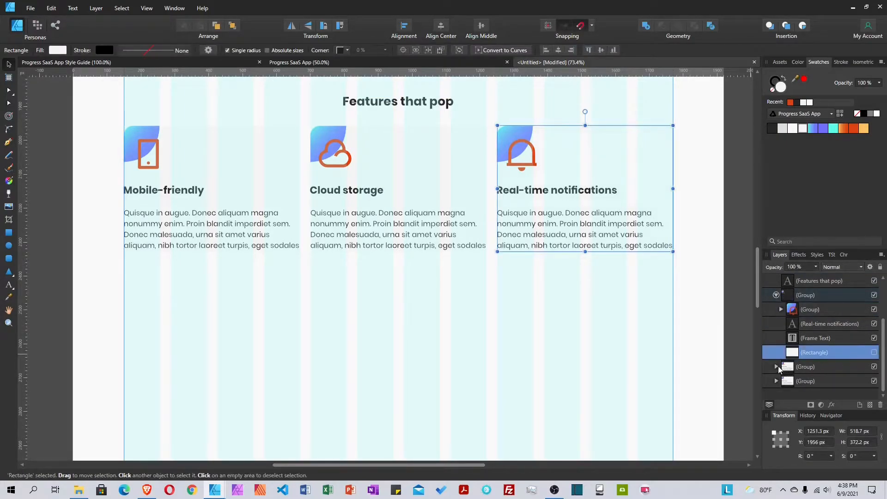
pyautogui.click(776, 366)
pyautogui.scroll(-2, 835, 367)
pyautogui.click(874, 367)
pyautogui.click(777, 381)
pyautogui.scroll(-2, 813, 361)
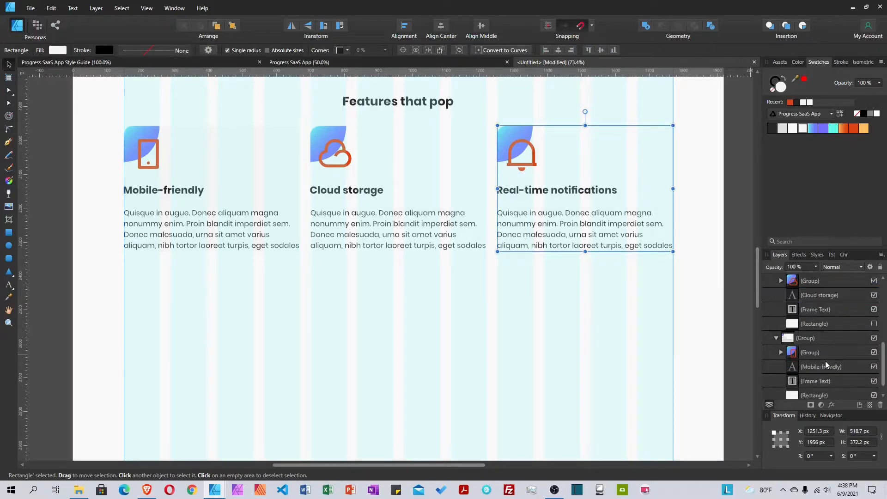
pyautogui.click(875, 381)
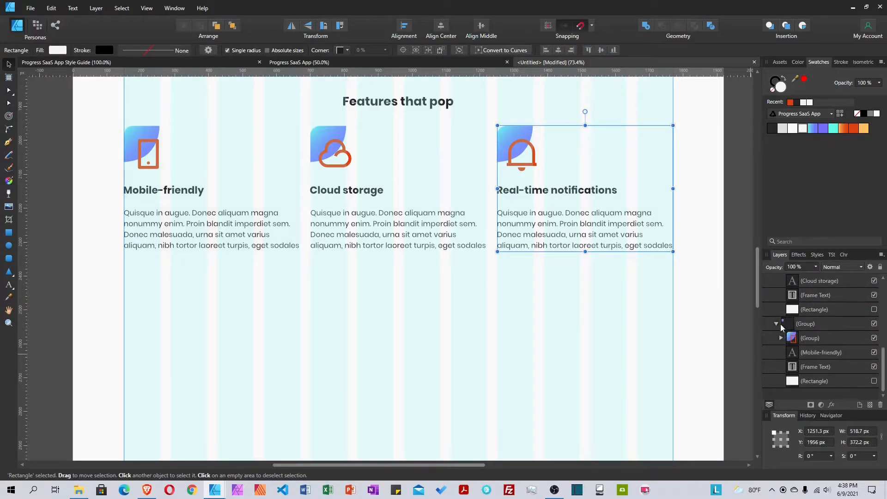
pyautogui.click(776, 324)
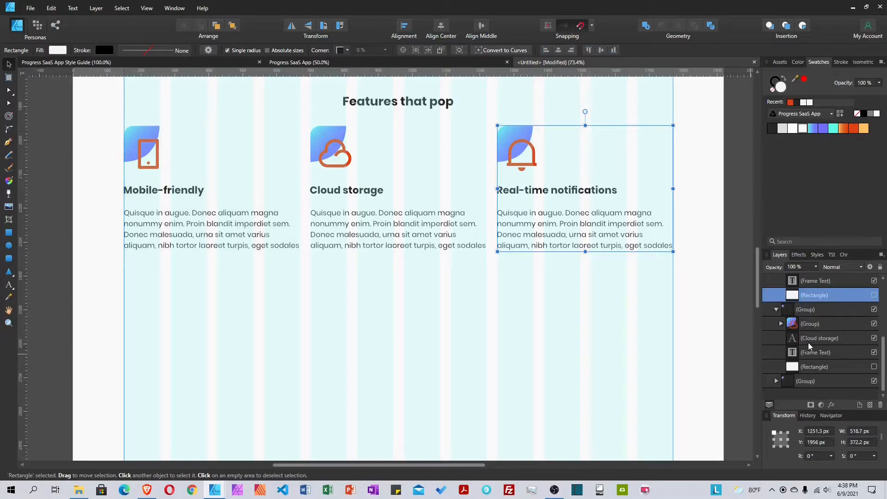
pyautogui.click(776, 310)
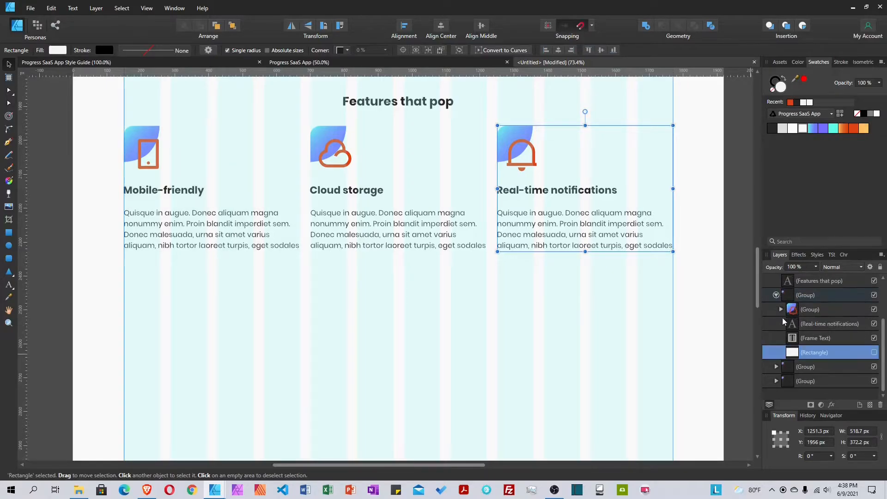
pyautogui.click(777, 294)
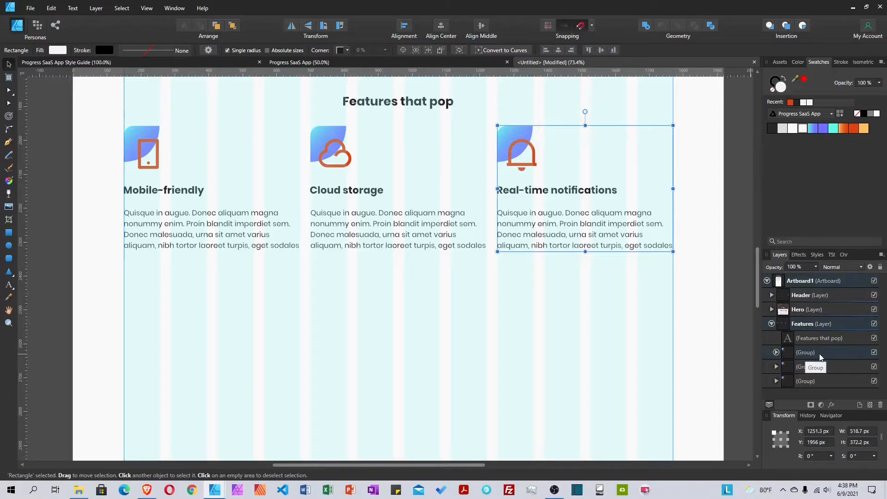
pyautogui.click(737, 311)
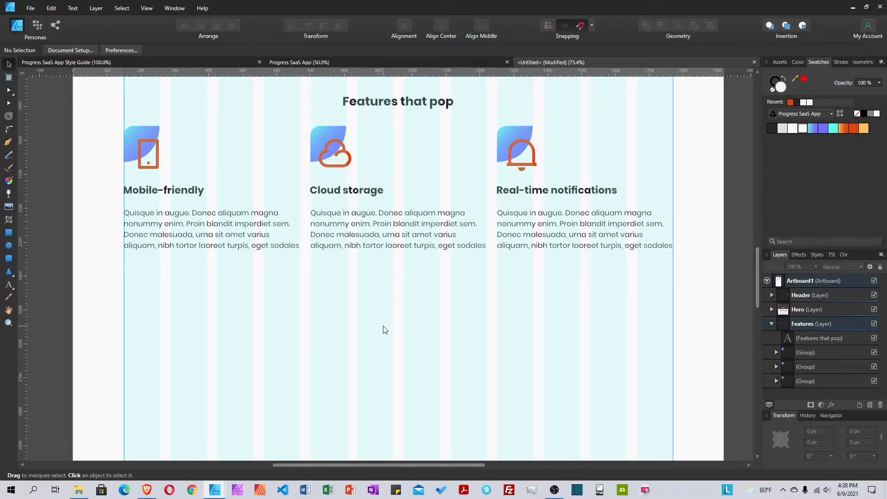
# Collapse the Features layer and add a new layer named "Video conference" below it
pyautogui.scroll(-3, 376, 314)
pyautogui.scroll(1, 370, 321)
pyautogui.scroll(-1, 365, 323)
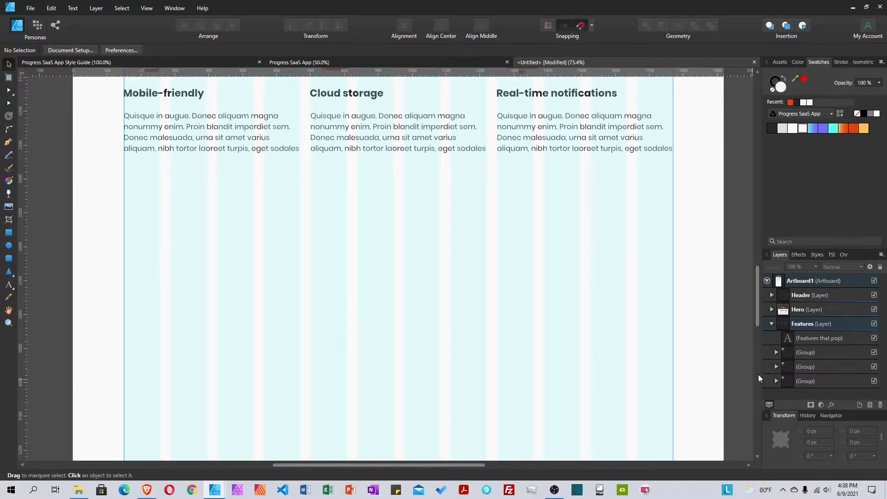
pyautogui.click(772, 324)
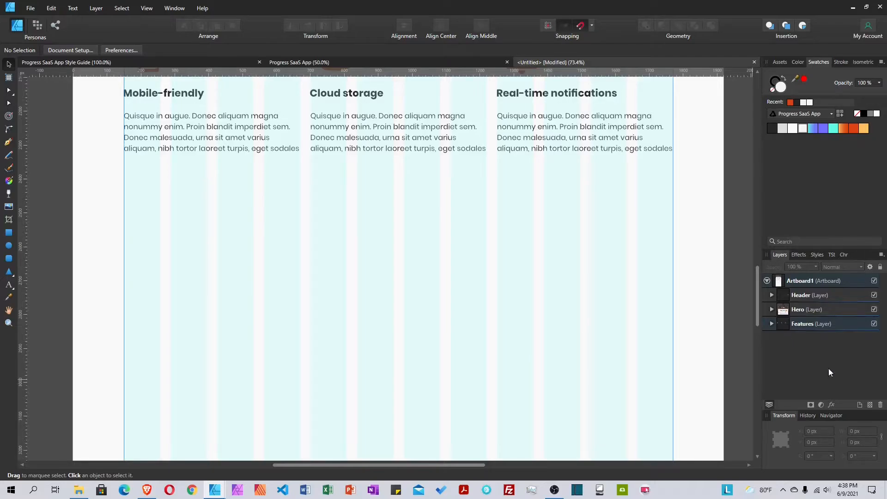
pyautogui.click(860, 404)
pyautogui.moveTo(769, 341); pyautogui.dragTo(770, 342)
pyautogui.doubleClick(812, 338)
pyautogui.write('Video conference')
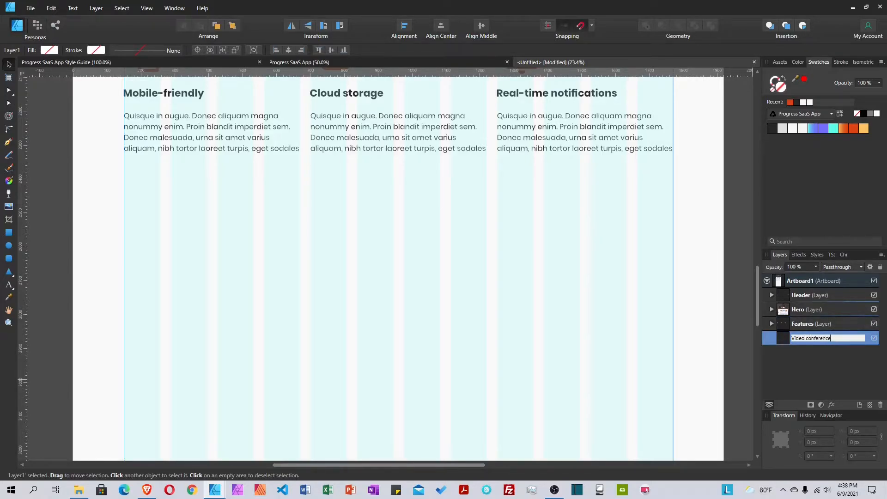
pyautogui.press('Return')
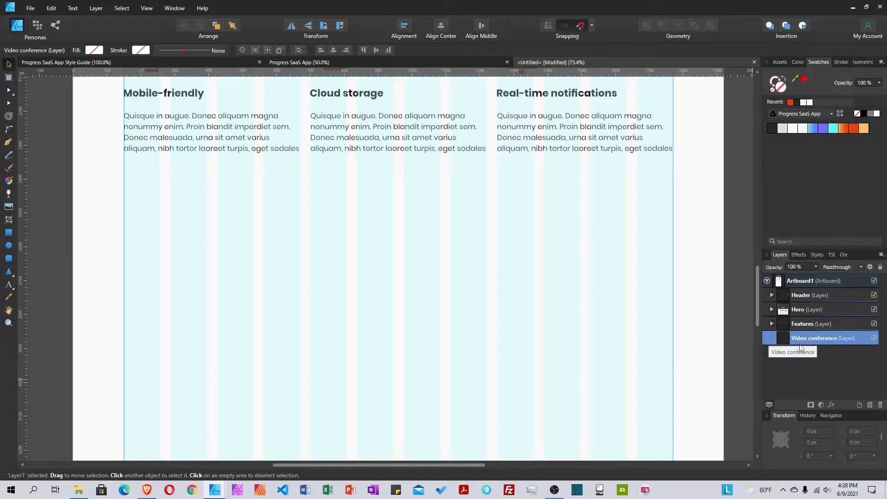
# Draw a 1920 px full-width rectangle directly beneath the feature cards in the Video conference layer and set its height to 680 px
pyautogui.click(9, 233)
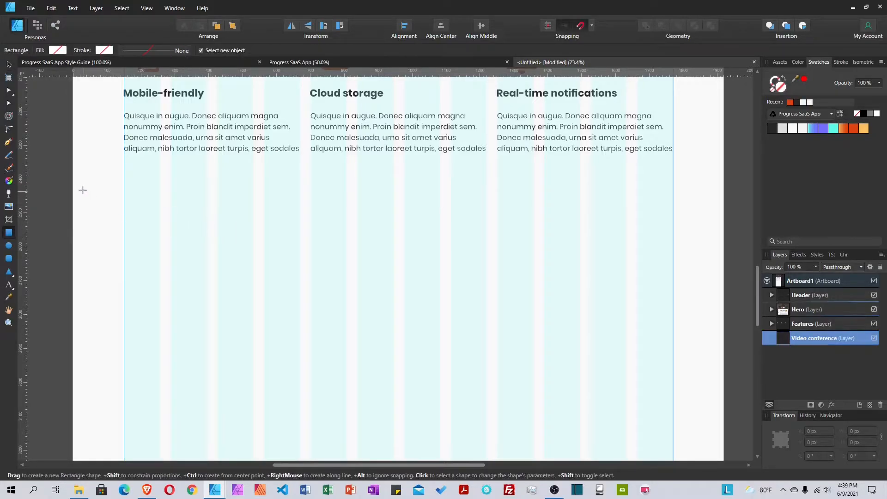
pyautogui.moveTo(73, 154); pyautogui.dragTo(723, 385)
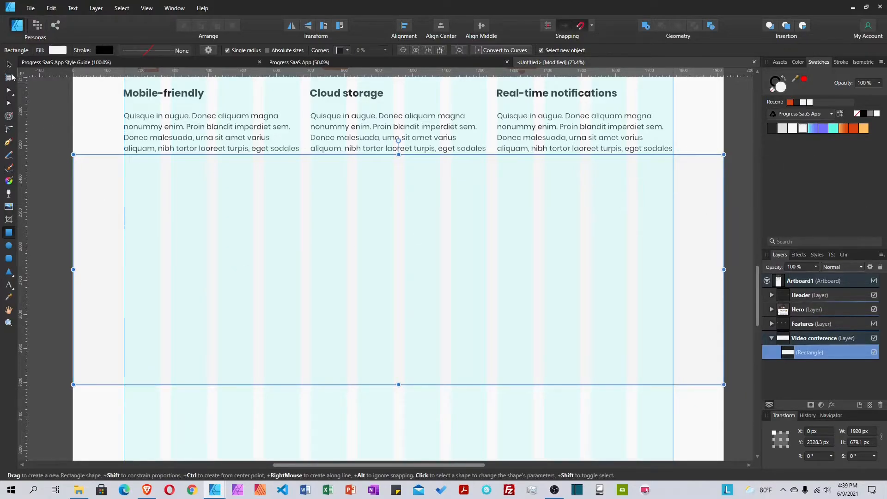
pyautogui.click(9, 65)
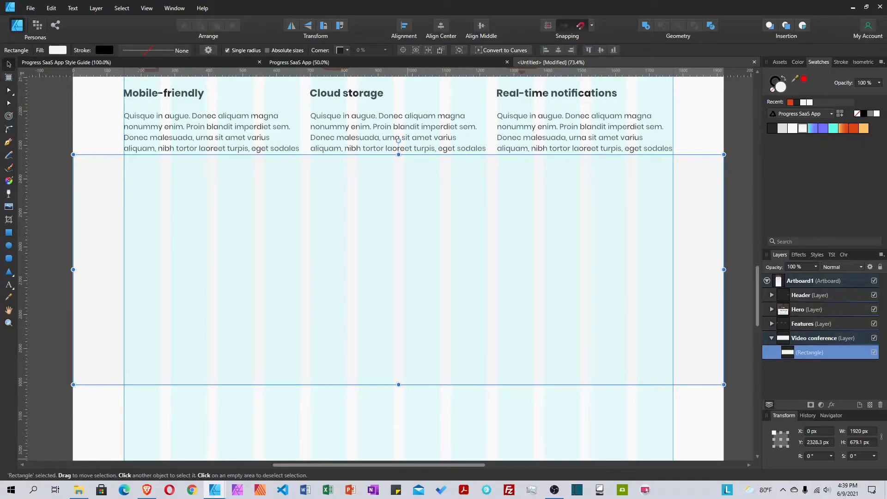
pyautogui.click(871, 443)
pyautogui.write('680')
pyautogui.press('Return')
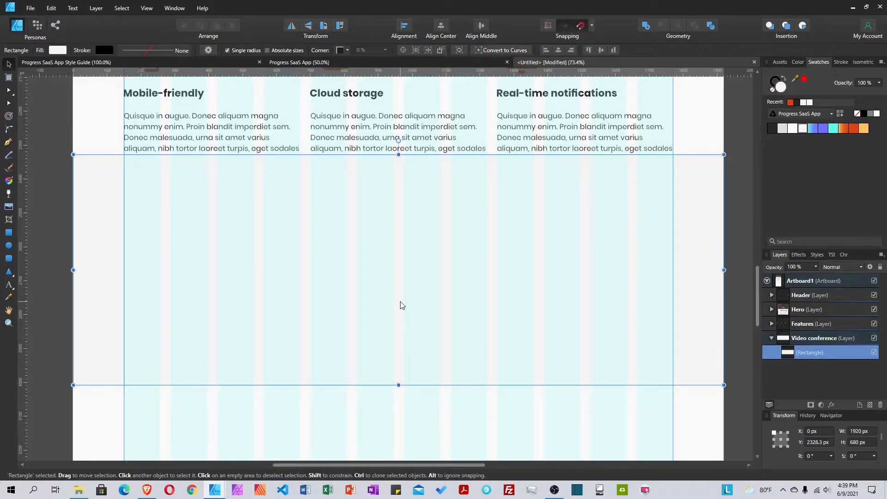
# Move the full-width rectangle down 50 px to Y 2378.3 px, leaving space below the feature cards
pyautogui.hotkey('shift', 'Down')
pyautogui.hotkey('shift', 'Down')
pyautogui.hotkey('shift', 'Down')
pyautogui.hotkey('shift', 'Down')
pyautogui.hotkey('shift', 'Down')
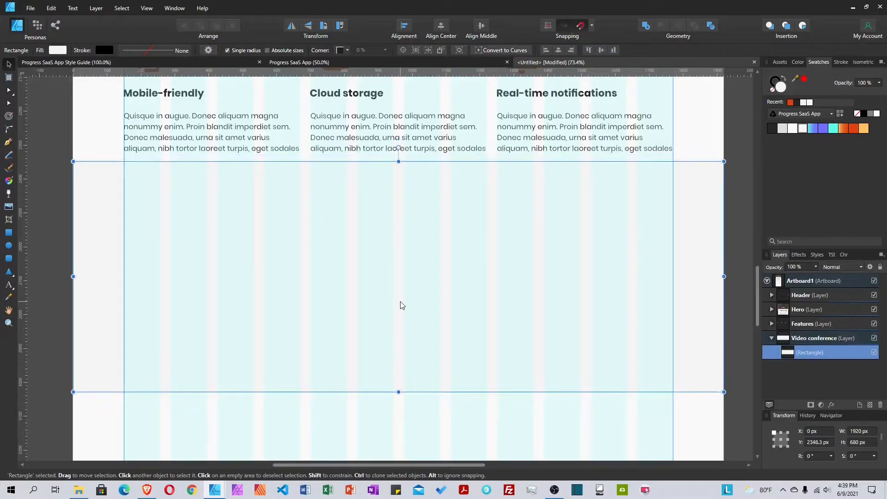
# Duplicate the full-width rectangle and narrow the copy from its right edge to 944 px wide
pyautogui.scroll(-1, 441, 314)
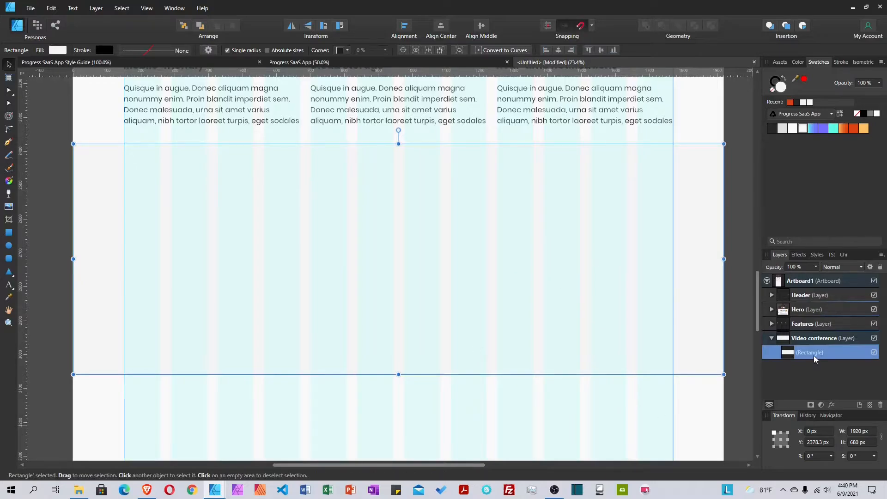
pyautogui.hotkey('ctrl', 'j')
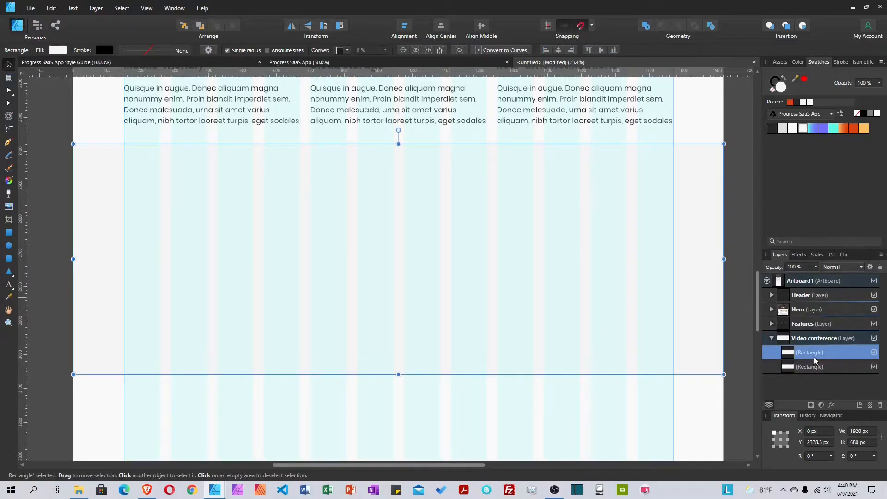
pyautogui.moveTo(724, 260); pyautogui.dragTo(515, 280)
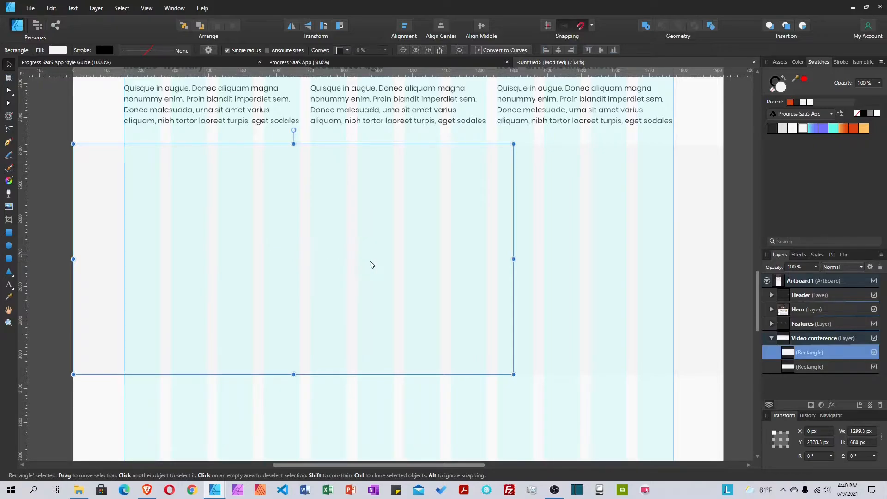
pyautogui.moveTo(509, 261); pyautogui.dragTo(402, 271)
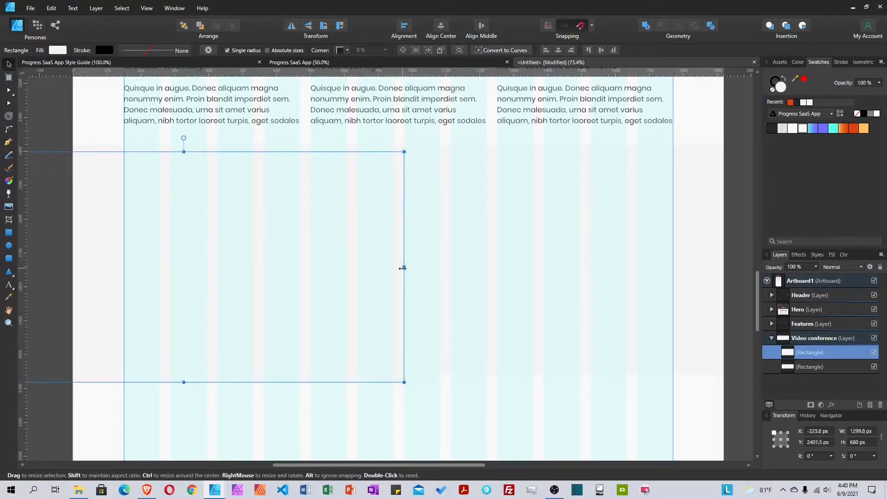
pyautogui.hotkey('ctrl', 'z')
pyautogui.moveTo(515, 259); pyautogui.dragTo(389, 262)
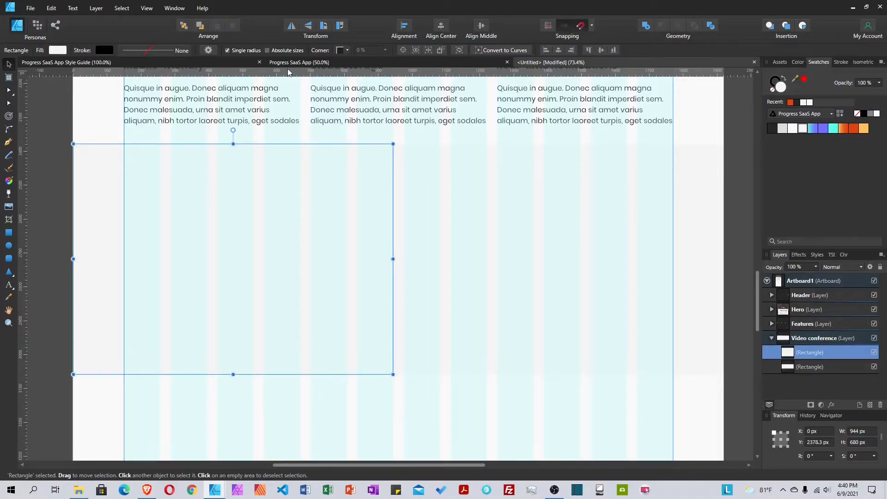
# Give the 944 px rectangle rounded corners with an absolute radius of 340 px
pyautogui.click(267, 50)
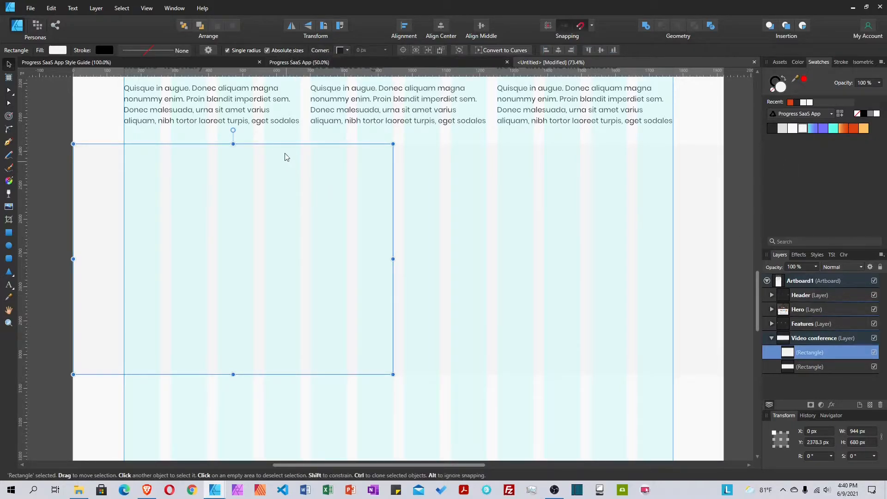
pyautogui.click(344, 51)
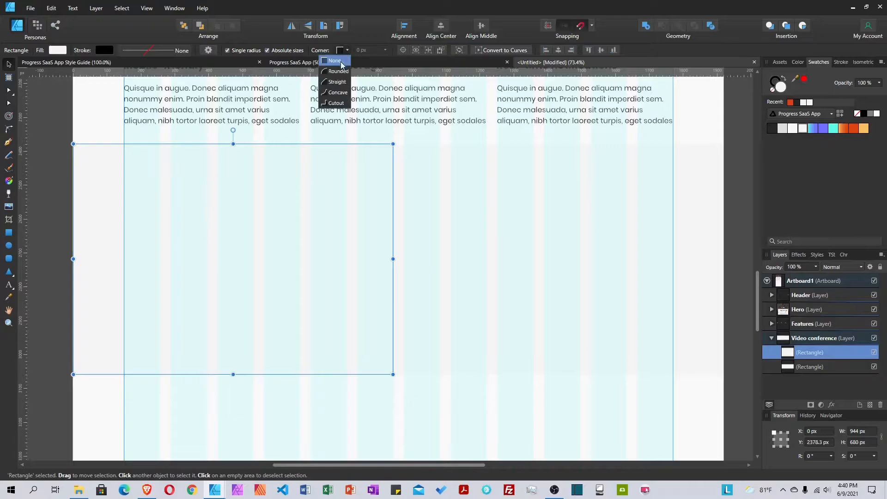
pyautogui.click(338, 71)
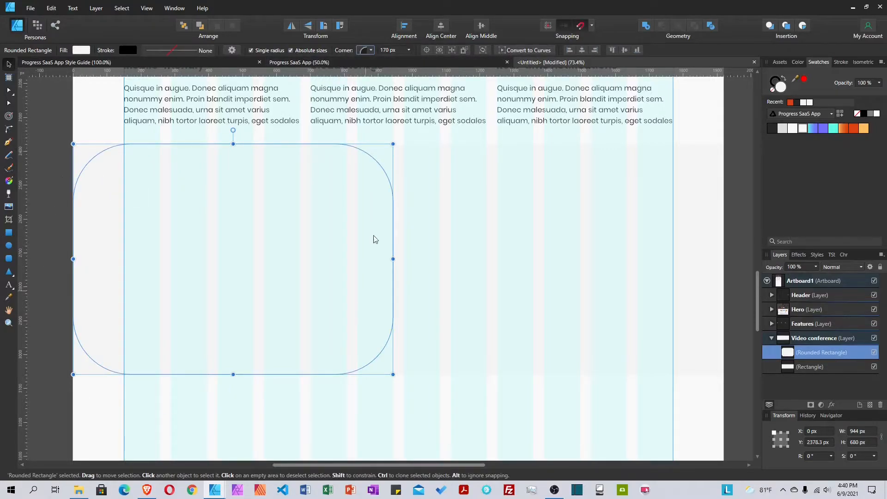
pyautogui.click(410, 50)
pyautogui.moveTo(410, 60); pyautogui.dragTo(443, 60)
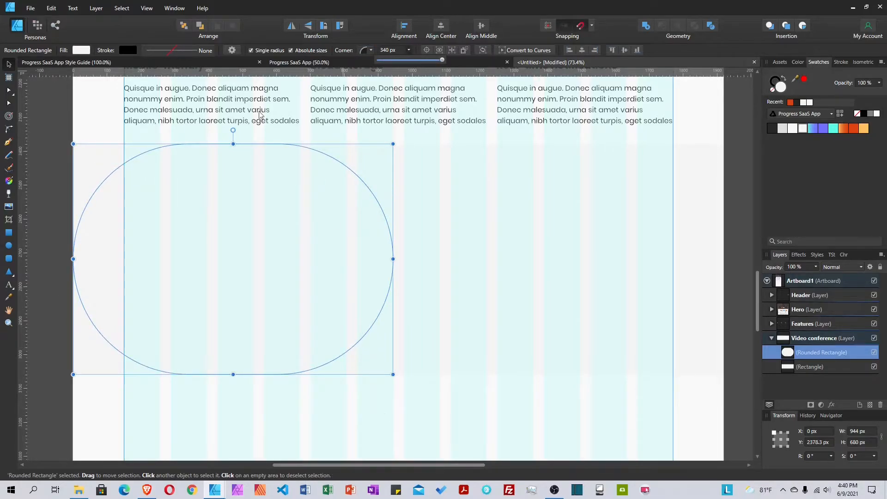
# Turn off the single radius and set the rounded rectangle's top-left and bottom-left corner radii to 0 px
pyautogui.click(251, 50)
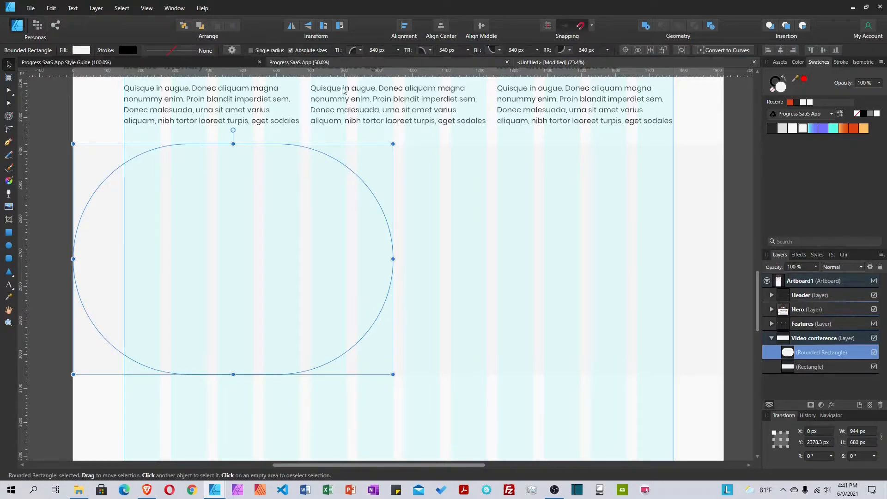
pyautogui.click(380, 51)
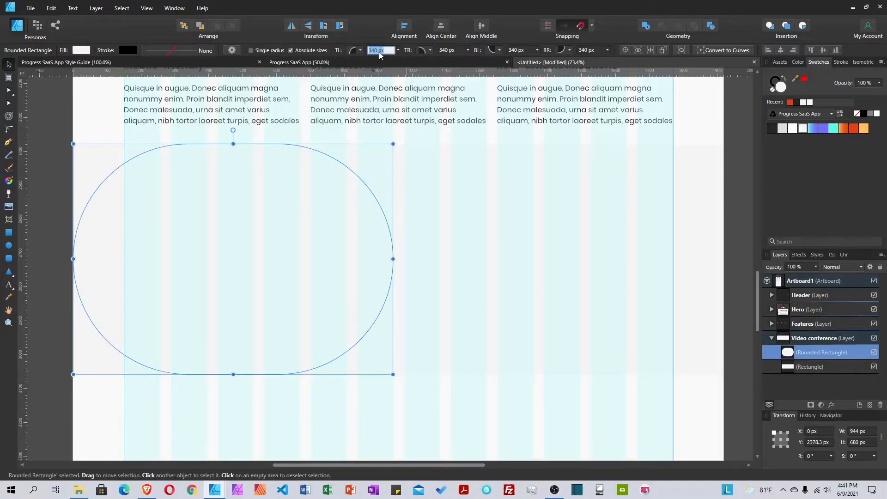
pyautogui.write('0')
pyautogui.press('Return')
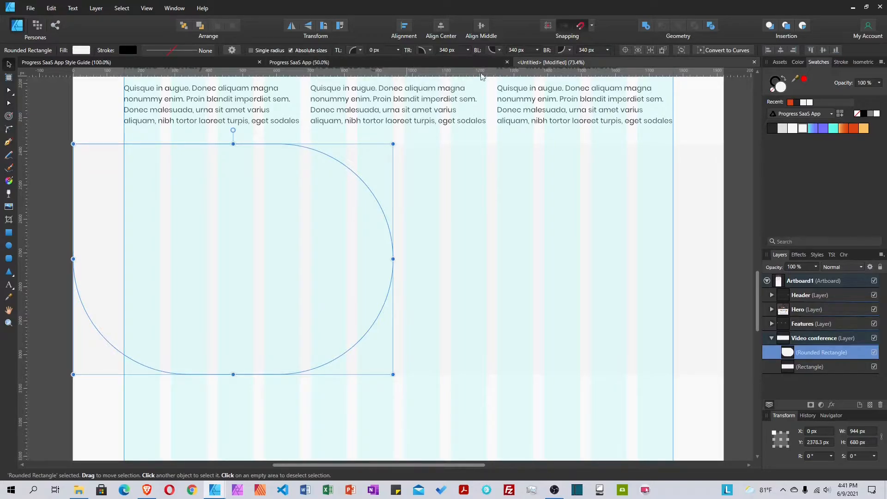
pyautogui.click(522, 50)
pyautogui.write('0')
pyautogui.press('Return')
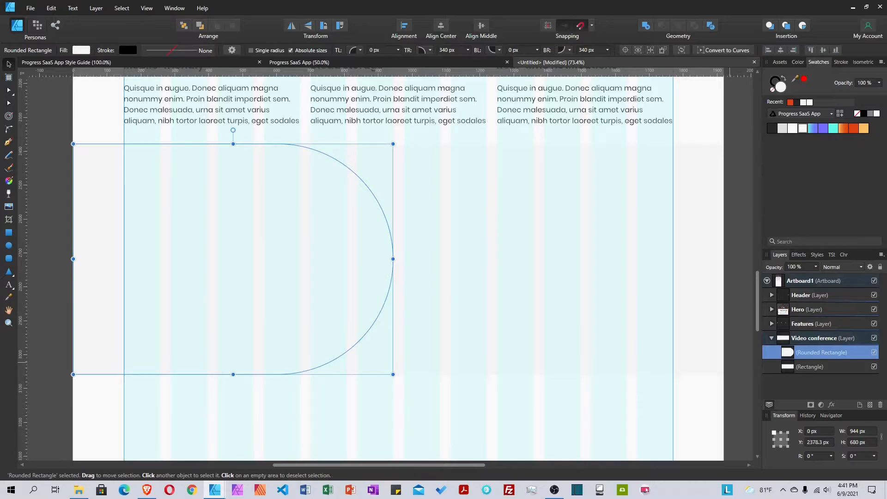
# Fill the half-rounded shape with turquoise and place a duplicate with the turquoise-to-purple gradient swatch beneath it
pyautogui.click(834, 131)
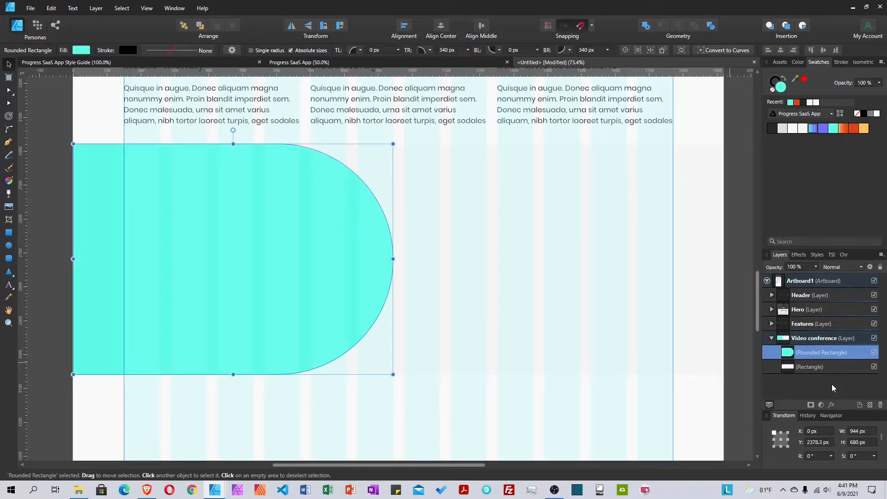
pyautogui.hotkey('ctrl', 'j')
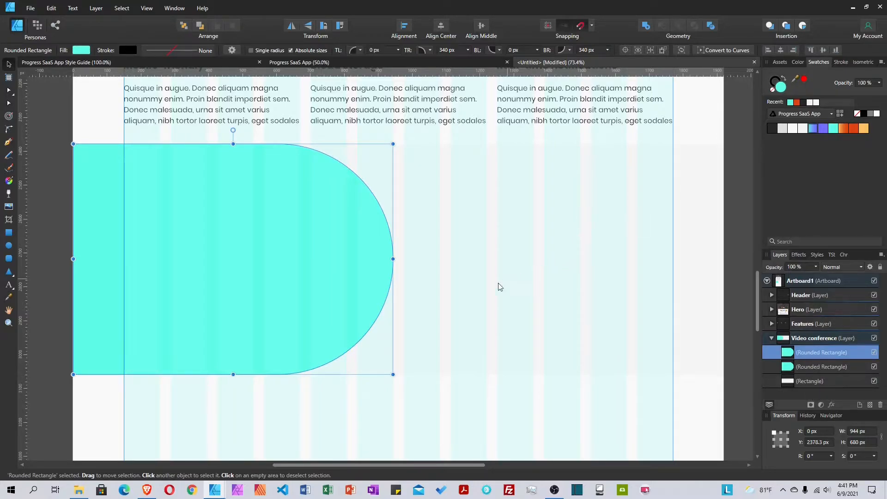
pyautogui.click(814, 132)
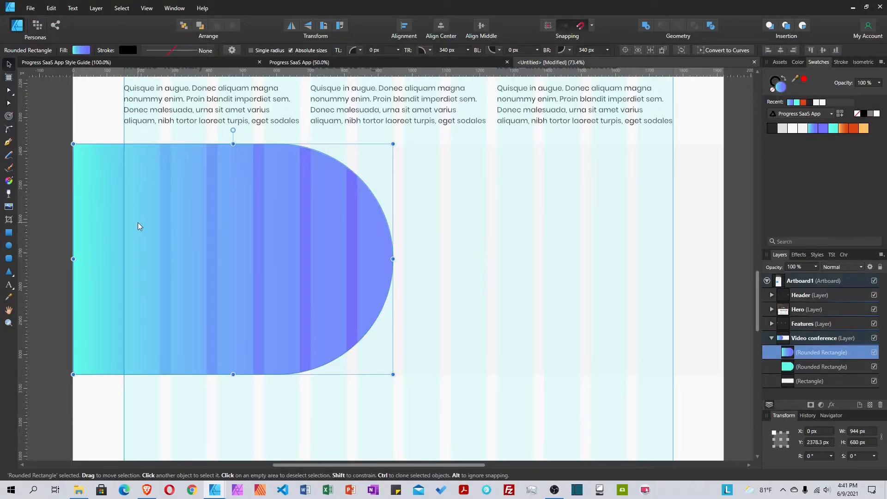
pyautogui.moveTo(777, 355); pyautogui.dragTo(771, 369)
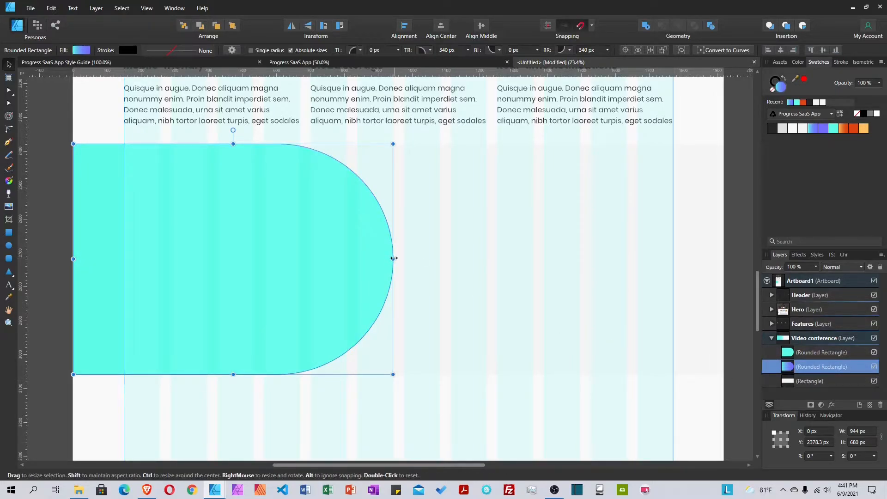
# Try narrowing the gradient shape from its curved side to about 900 px wide, and undo the resize
pyautogui.moveTo(392, 258); pyautogui.dragTo(379, 253)
pyautogui.doubleClick(821, 367)
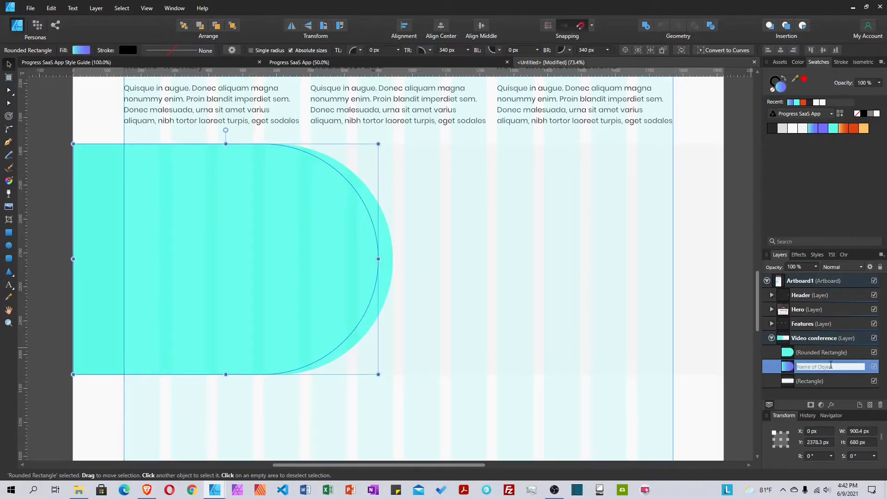
pyautogui.click(766, 370)
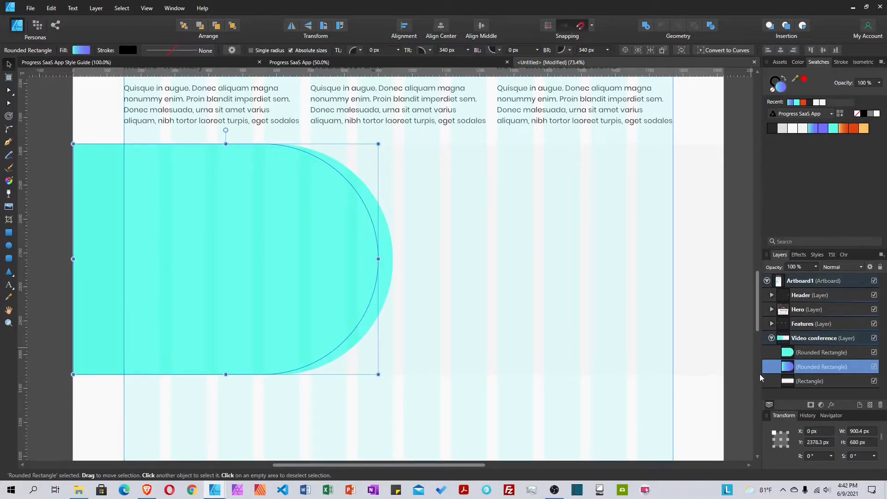
pyautogui.hotkey('ctrl', 'z')
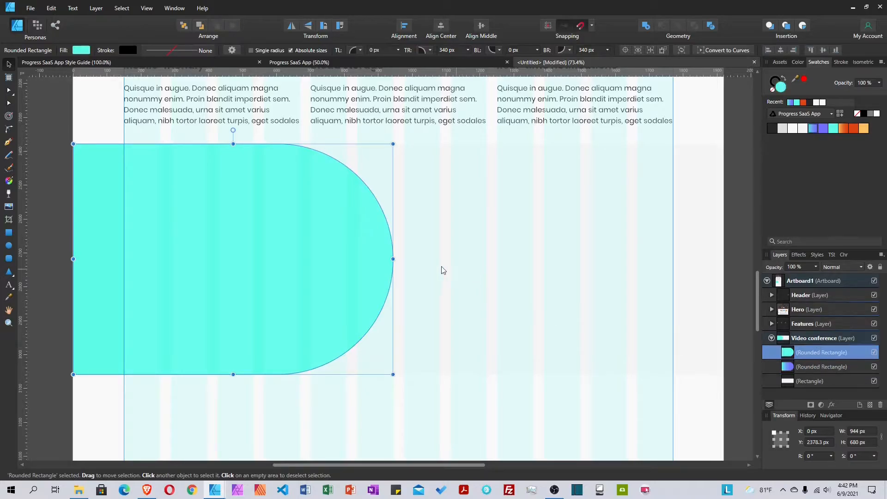
# Narrow the turquoise shape in front from its curved side to about 902 px wide
pyautogui.moveTo(392, 259); pyautogui.dragTo(380, 259)
# Redirect the back shape's gradient to run diagonally down along its curved edge, hiding the turquoise shape while adjusting it
pyautogui.click(809, 368)
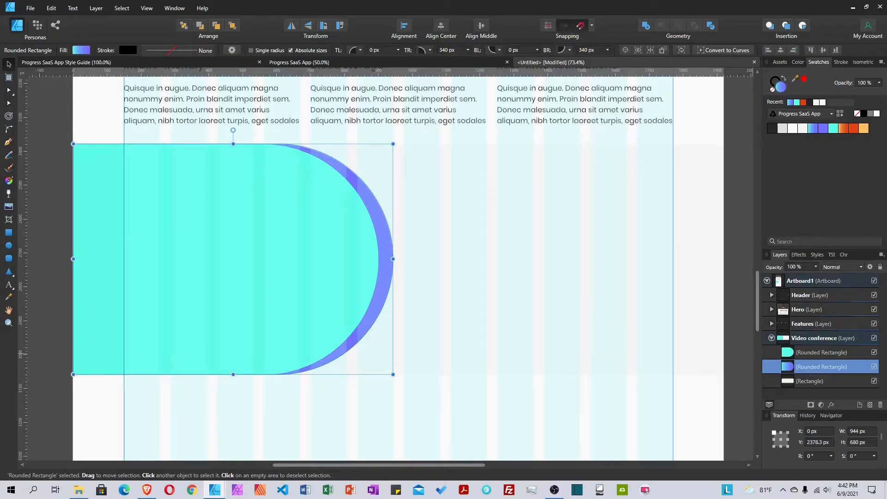
pyautogui.click(873, 354)
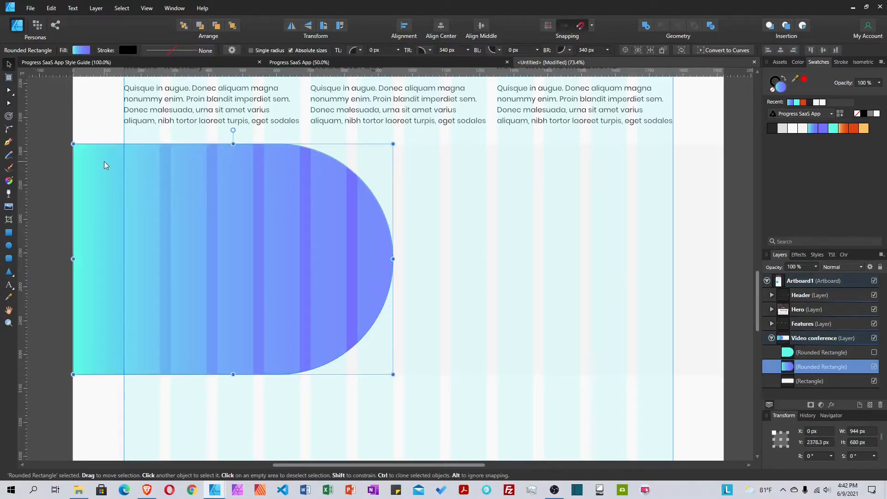
pyautogui.click(8, 182)
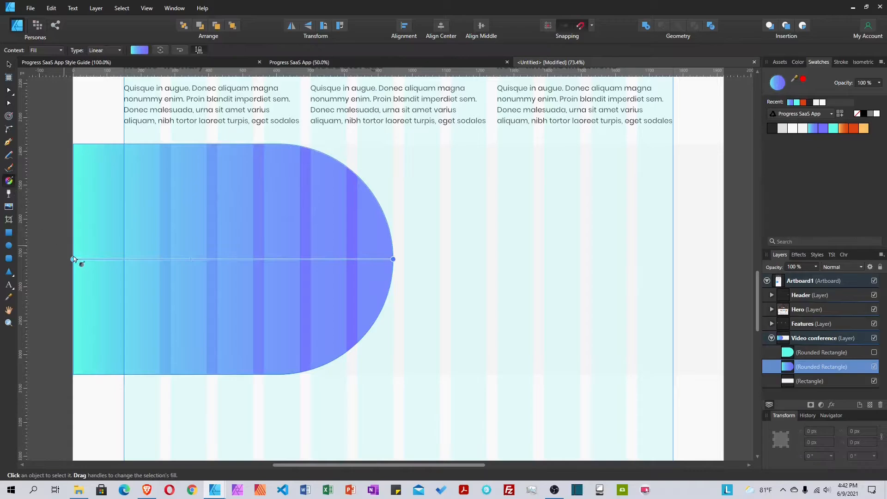
pyautogui.moveTo(75, 257); pyautogui.dragTo(274, 144)
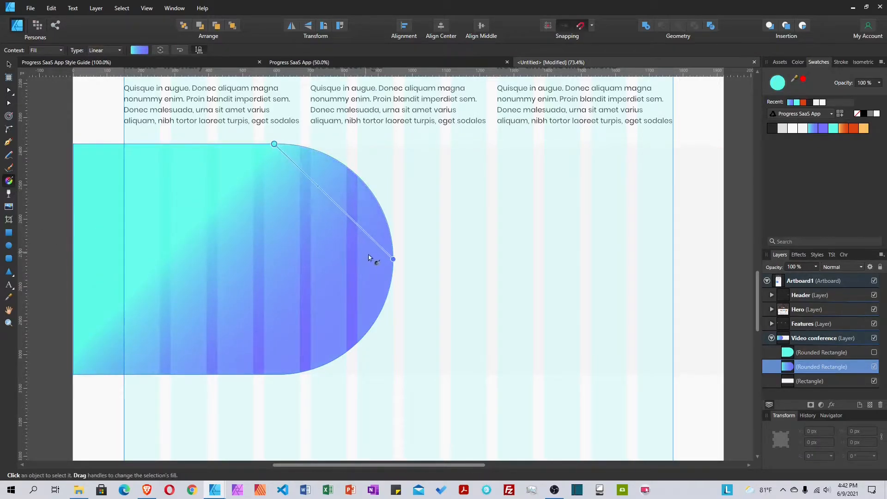
pyautogui.moveTo(392, 259); pyautogui.dragTo(564, 227)
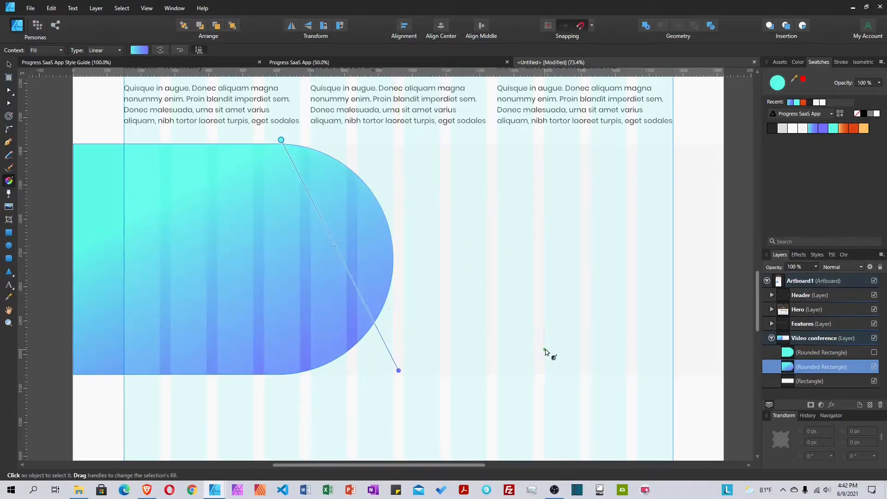
pyautogui.click(875, 353)
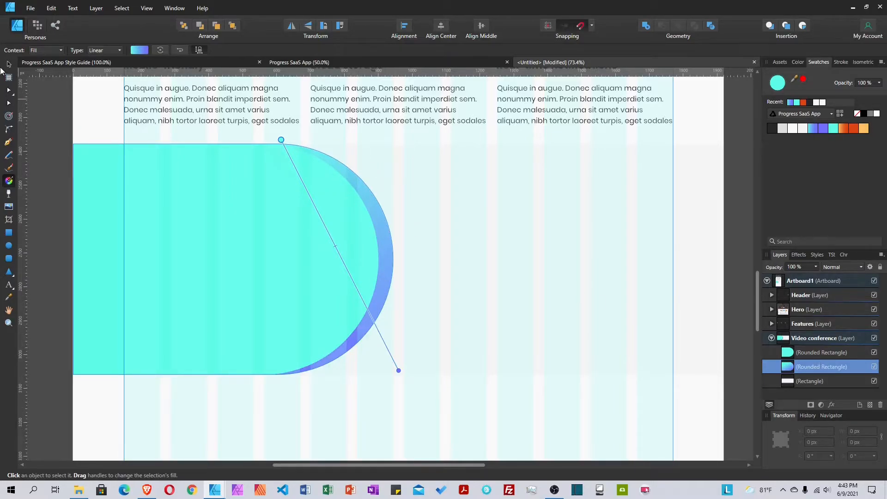
pyautogui.click(8, 66)
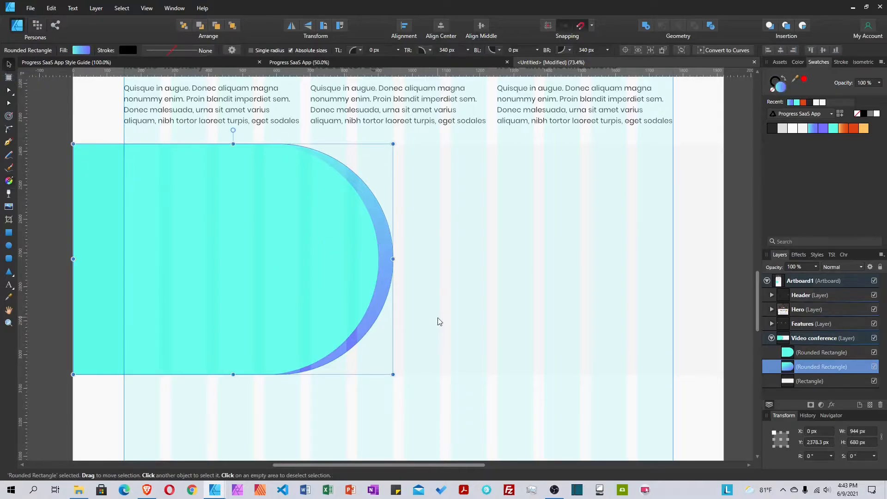
# Place pexels-fauxels-3182742.jpg inside the turquoise shape at about 1126 × 751 px, position it to fill the shape, and collapse the shape's layer
pyautogui.click(815, 354)
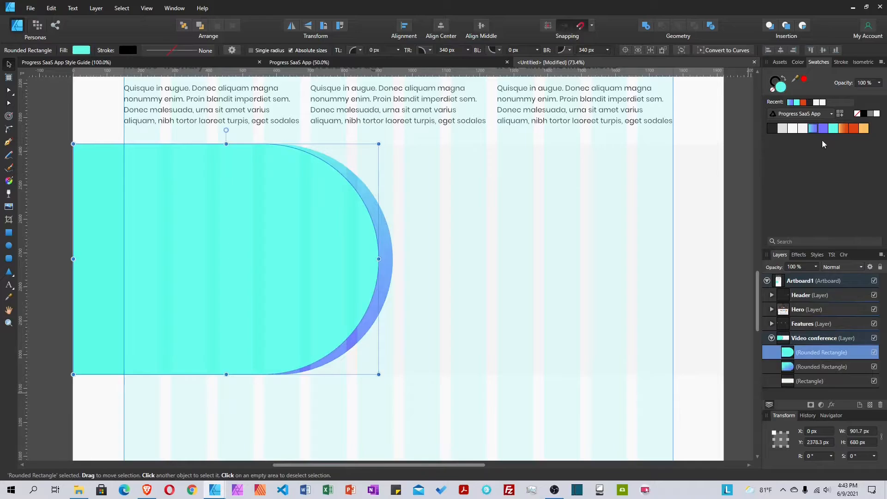
pyautogui.click(804, 26)
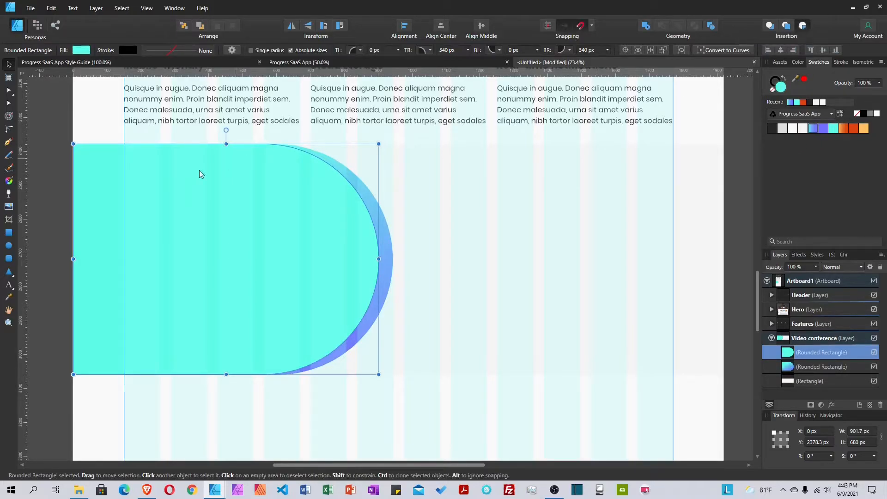
pyautogui.click(9, 207)
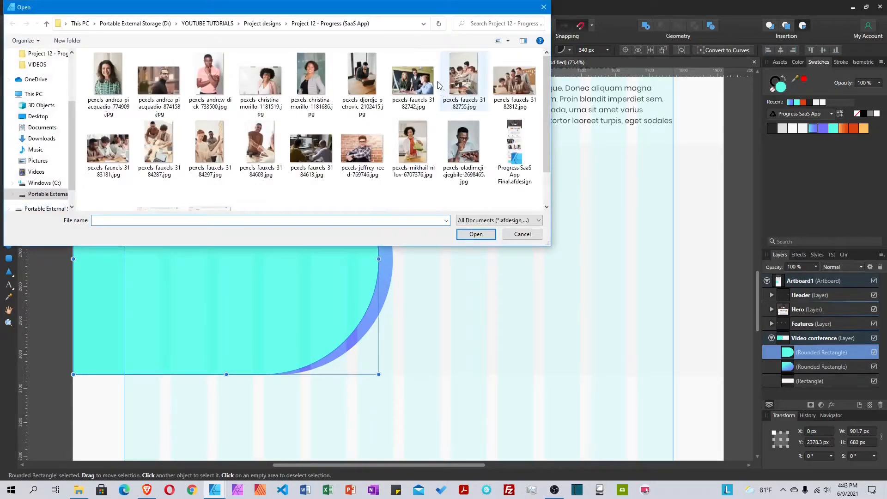
pyautogui.click(413, 83)
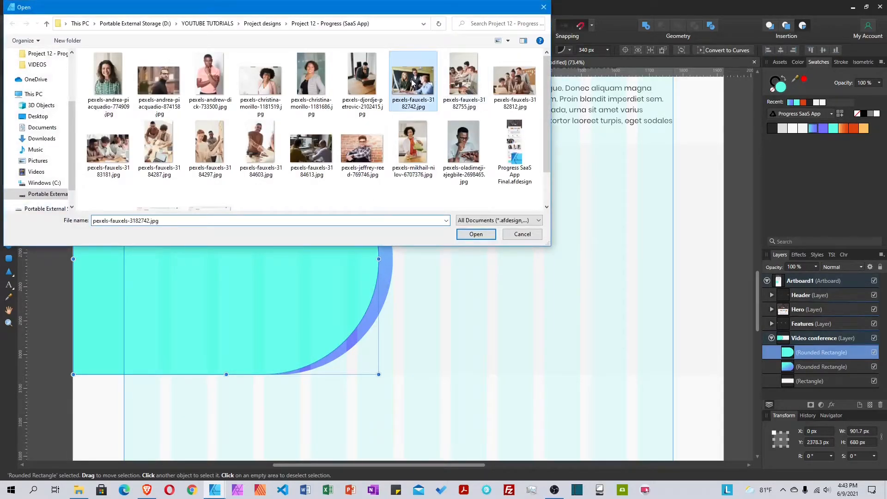
pyautogui.click(476, 235)
pyautogui.moveTo(73, 145); pyautogui.dragTo(456, 397)
pyautogui.moveTo(431, 364); pyautogui.dragTo(422, 357)
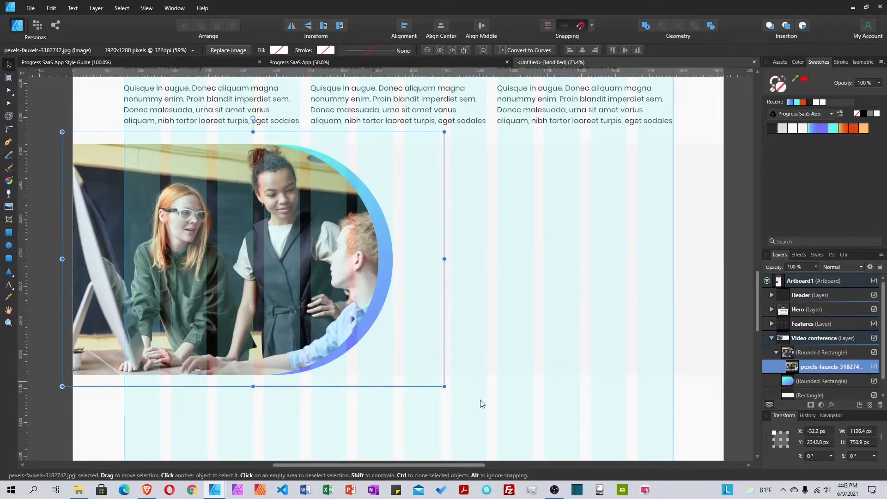
pyautogui.click(739, 392)
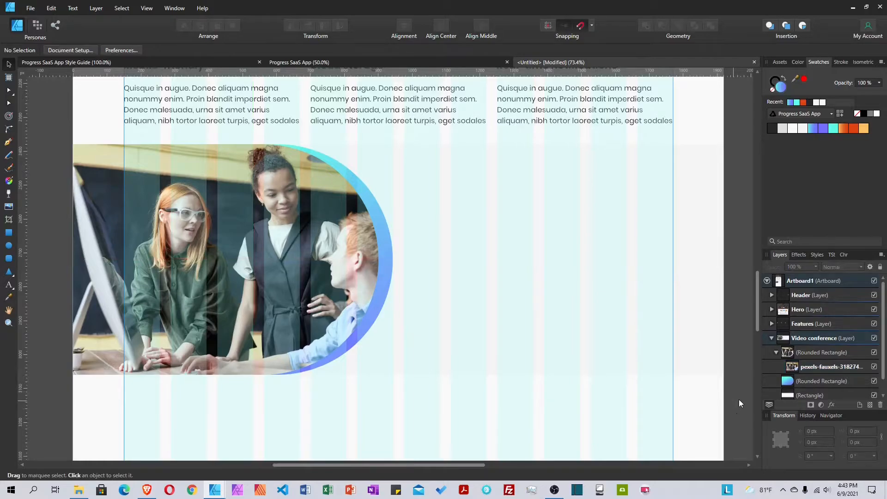
pyautogui.click(777, 353)
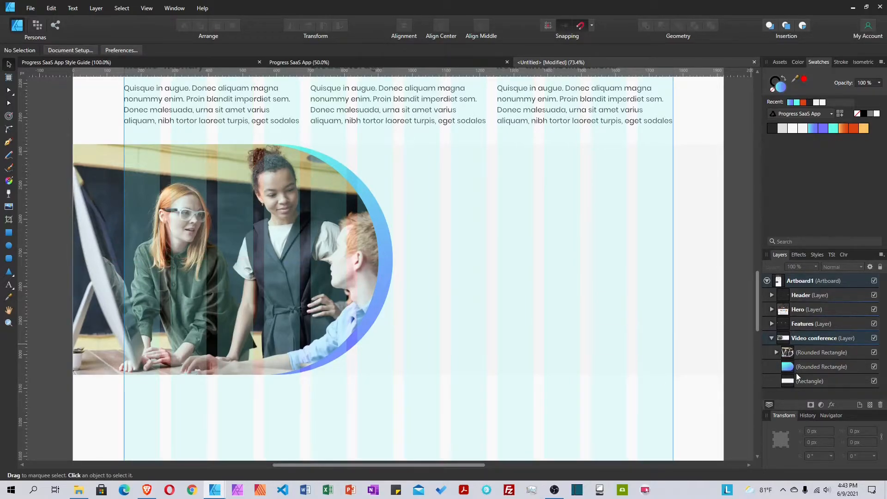
# Draw a circle over the middle of the photo and set its width and height to 95 px
pyautogui.click(802, 353)
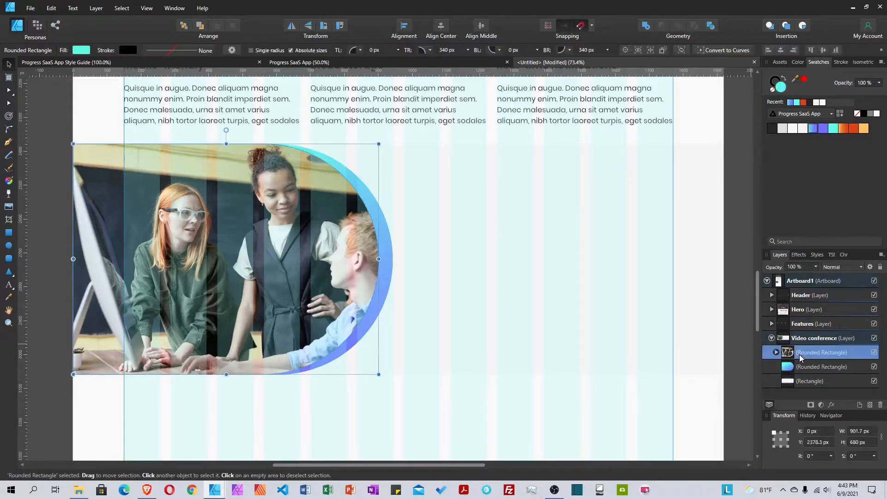
pyautogui.click(8, 245)
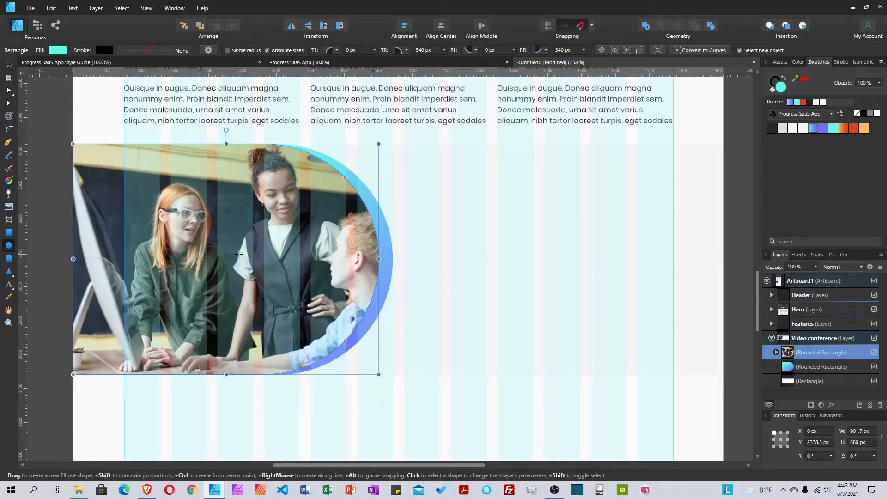
pyautogui.moveTo(239, 254); pyautogui.dragTo(260, 285)
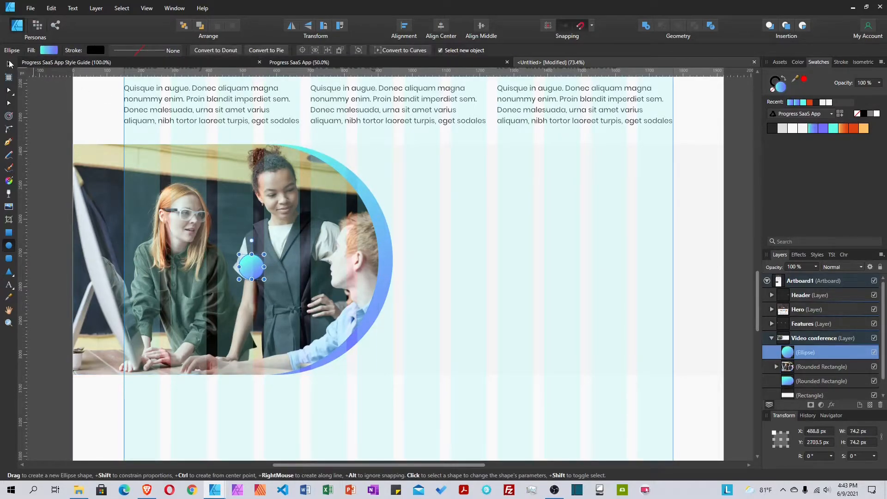
pyautogui.click(9, 65)
pyautogui.click(858, 432)
pyautogui.write('95')
pyautogui.press('Return')
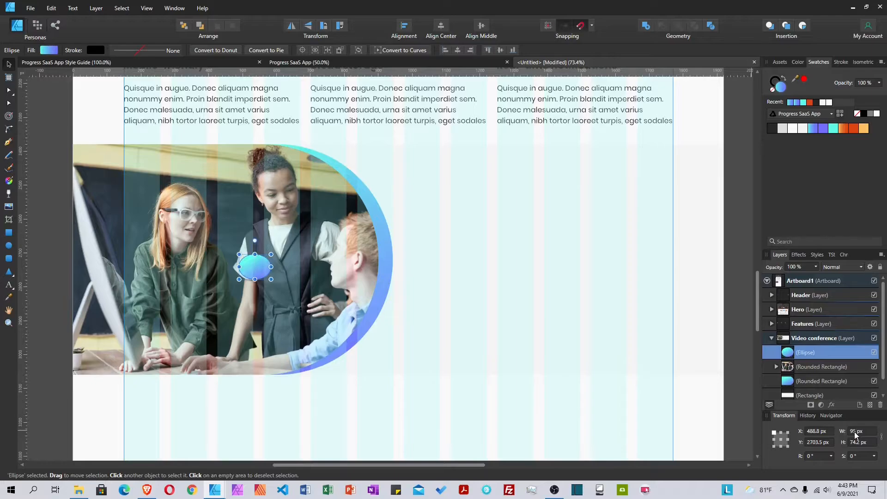
pyautogui.click(860, 443)
pyautogui.write('9')
pyautogui.press('Return')
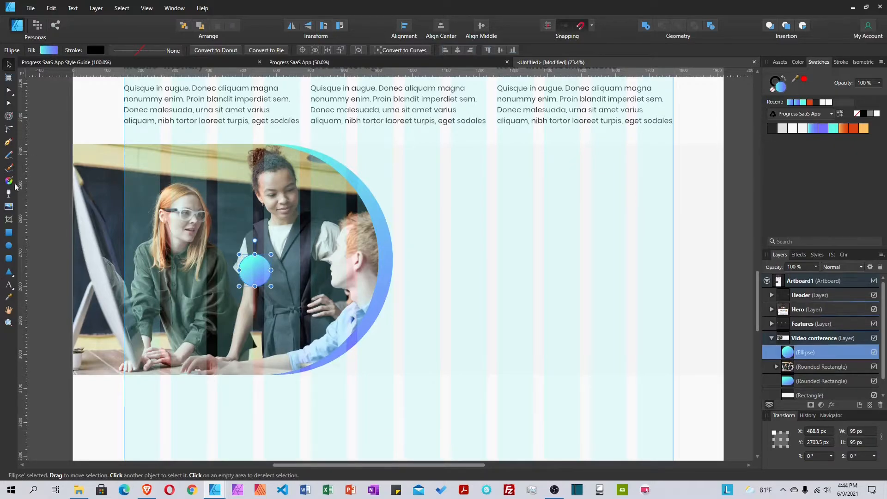
# Fill the circle with the solid orange-red swatch and move it to about X 436 px, Y 2671 px on the photo
pyautogui.click(856, 132)
pyautogui.moveTo(251, 274); pyautogui.dragTo(240, 267)
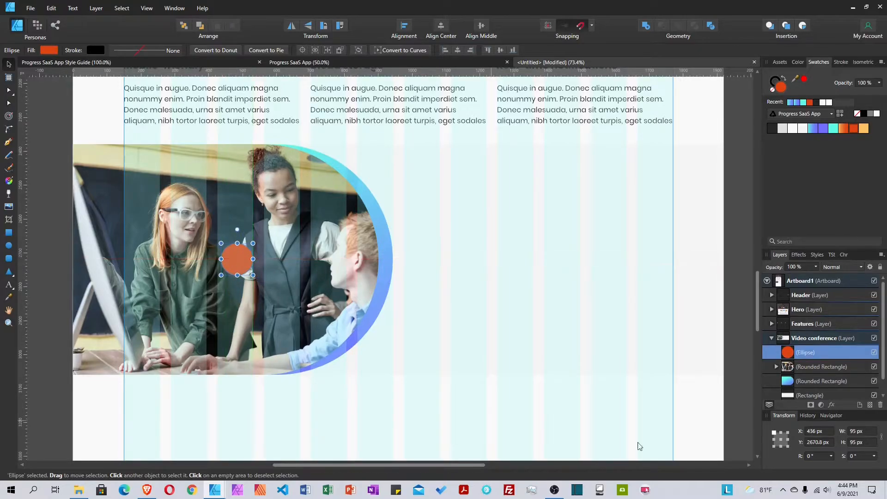
# Place the play-circle-line icon from the Remix Icons assets over the middle of the orange circle
pyautogui.click(780, 62)
pyautogui.click(790, 75)
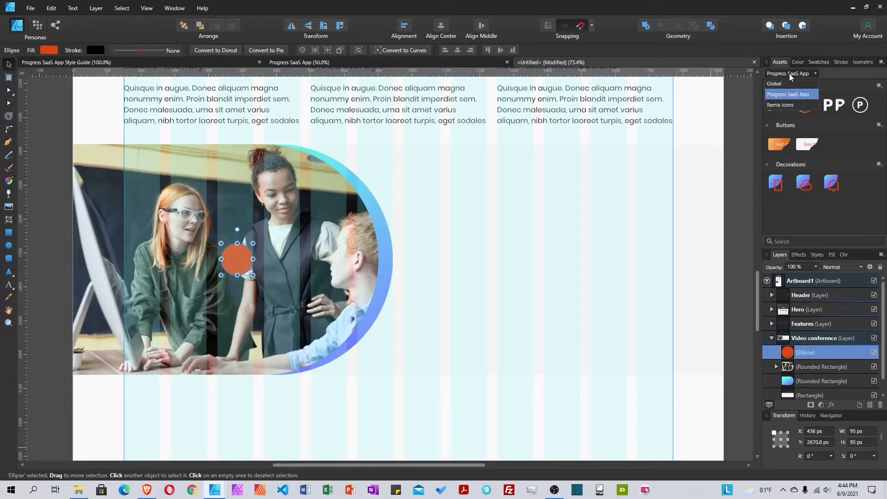
pyautogui.click(781, 105)
pyautogui.scroll(-3, 819, 164)
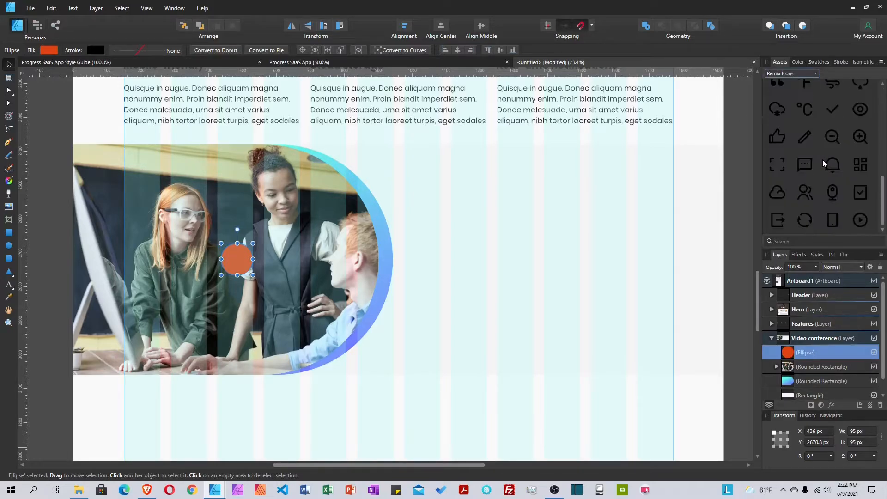
pyautogui.moveTo(860, 220); pyautogui.dragTo(237, 260)
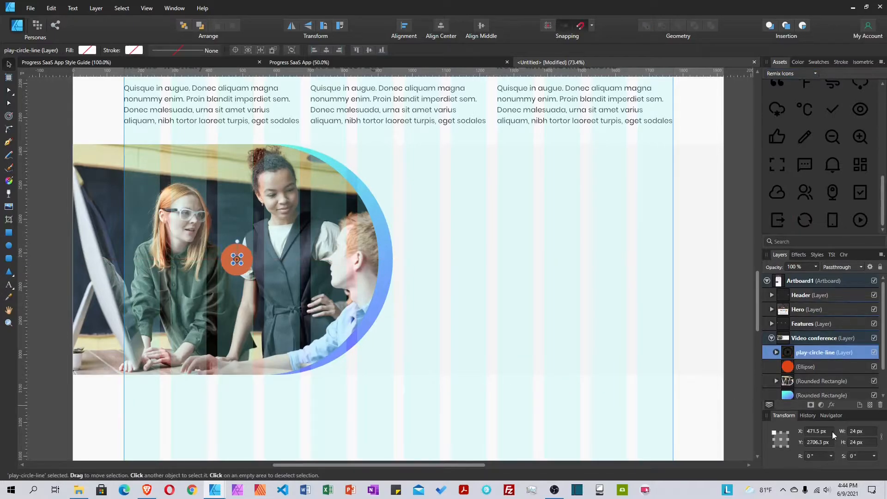
# Set the play icon's size to 35 px and center it horizontally and vertically with the circle
pyautogui.click(869, 432)
pyautogui.write('35')
pyautogui.press('Return')
pyautogui.keyDown('shift'); pyautogui.click(822, 367); pyautogui.keyUp('shift')
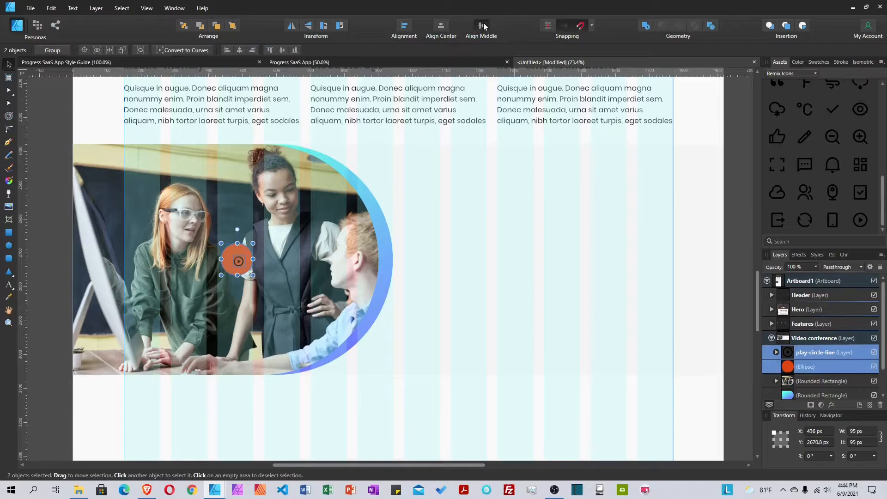
pyautogui.click(443, 26)
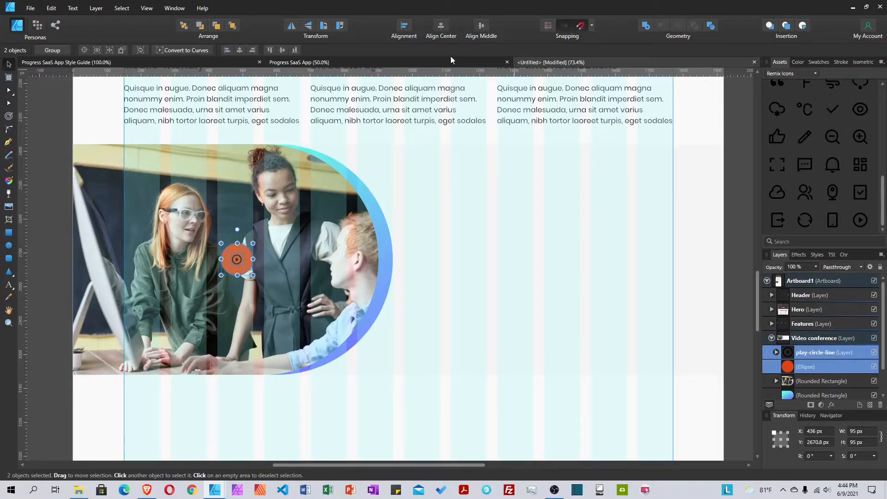
# Fill only the play icon's curves with white, undoing the white fill applied to the circle, and collapse the icon's layer
pyautogui.click(819, 62)
pyautogui.click(804, 130)
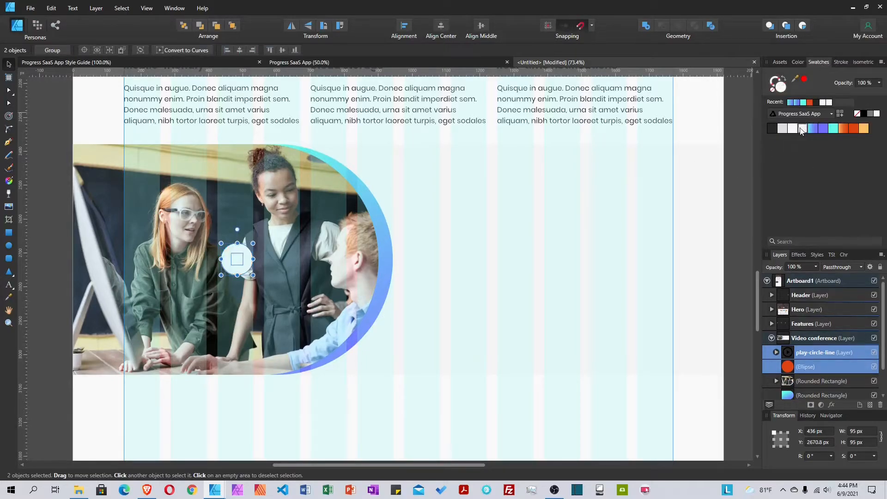
pyautogui.hotkey('ctrl', 'z')
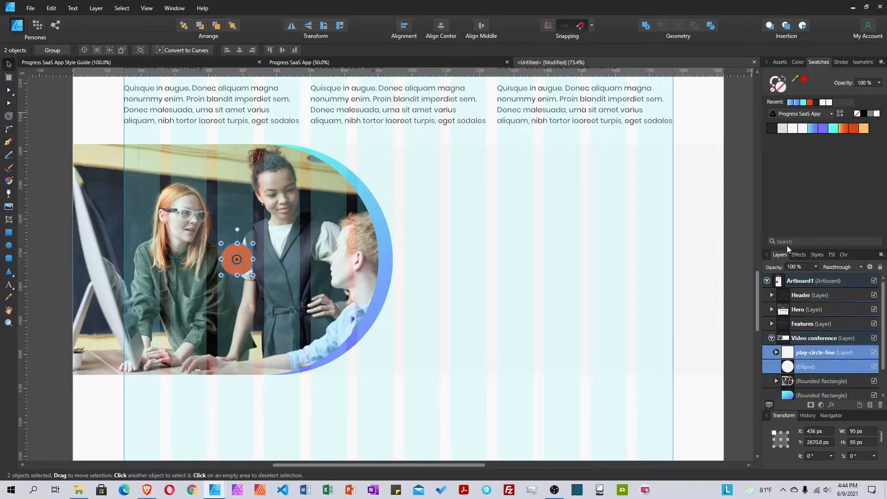
pyautogui.doubleClick(238, 258)
pyautogui.click(804, 130)
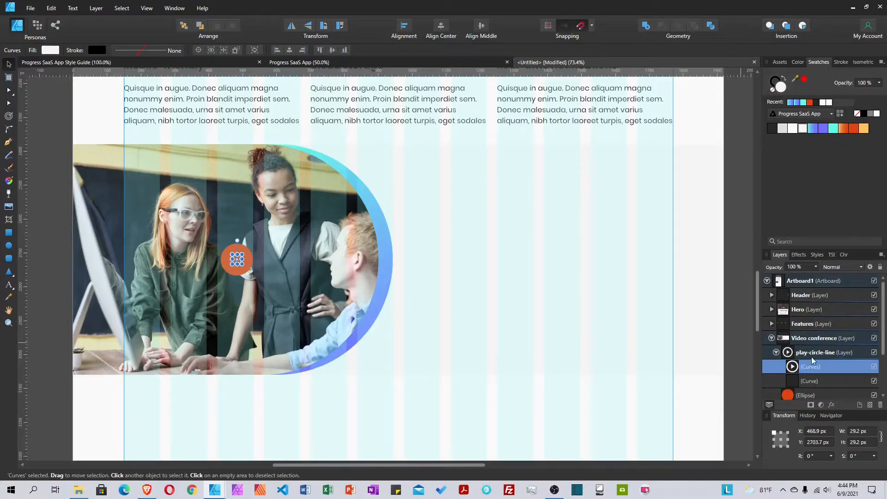
pyautogui.click(776, 352)
# Duplicate the orange circle, set the lower copy to 105 px and center it around the play icon
pyautogui.click(826, 368)
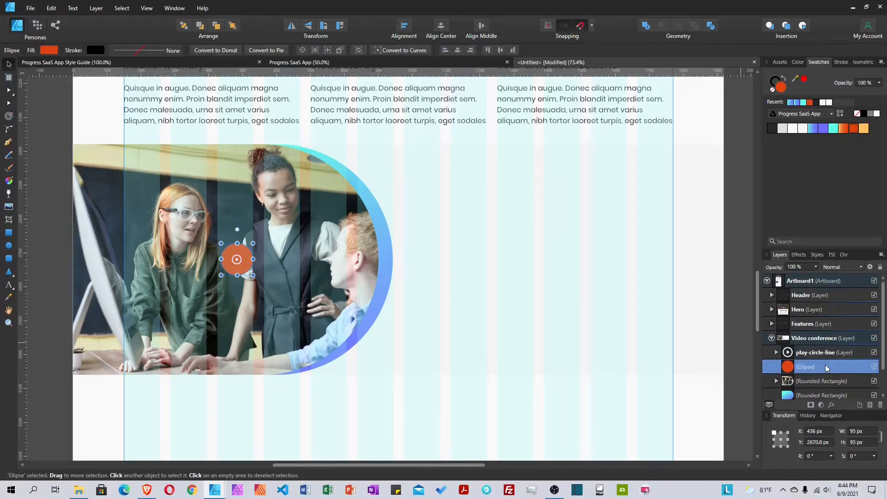
pyautogui.hotkey('ctrl', 'j')
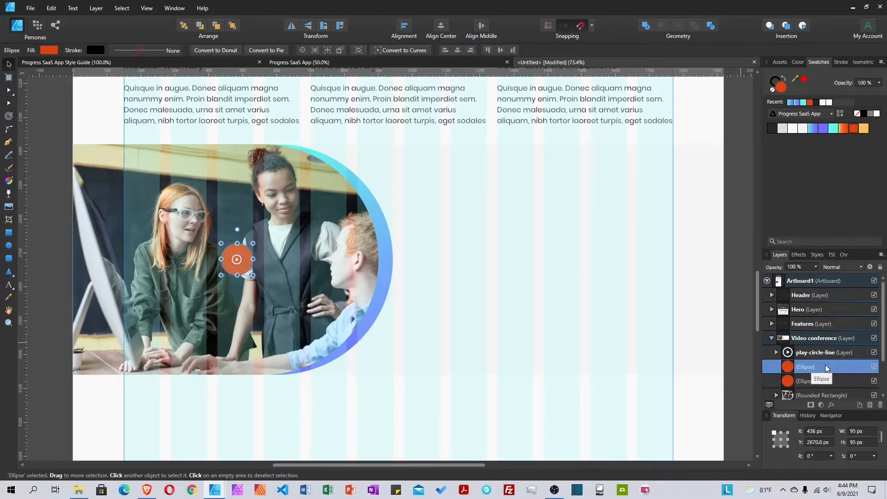
pyautogui.click(802, 382)
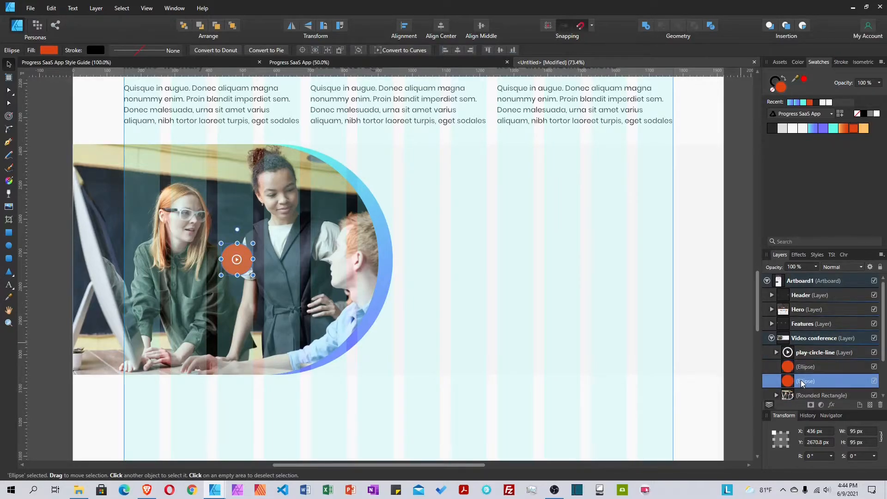
pyautogui.click(864, 431)
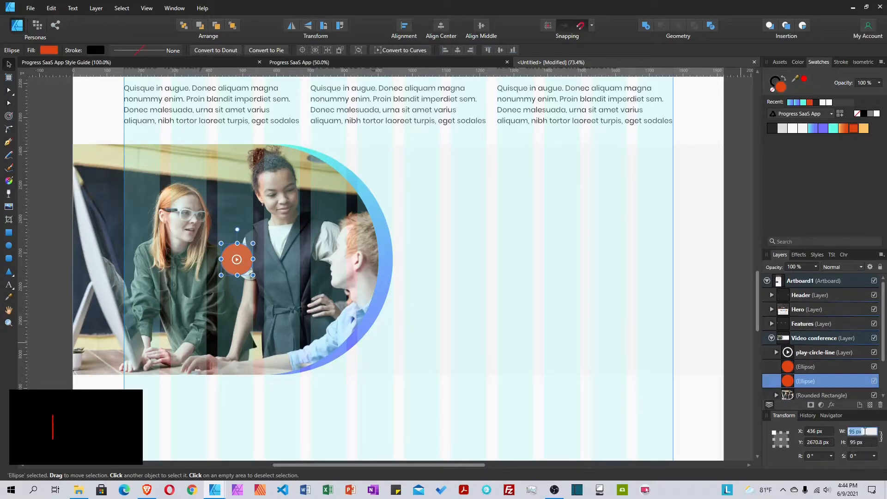
pyautogui.write('105')
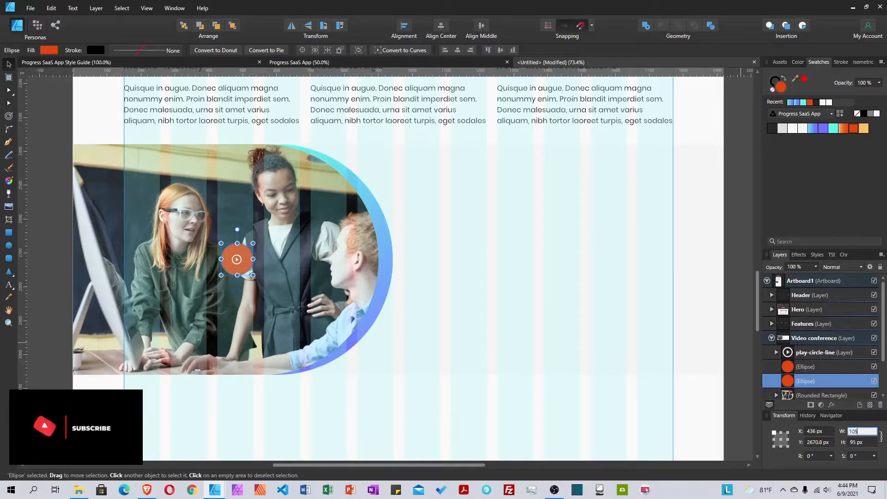
pyautogui.press('Return')
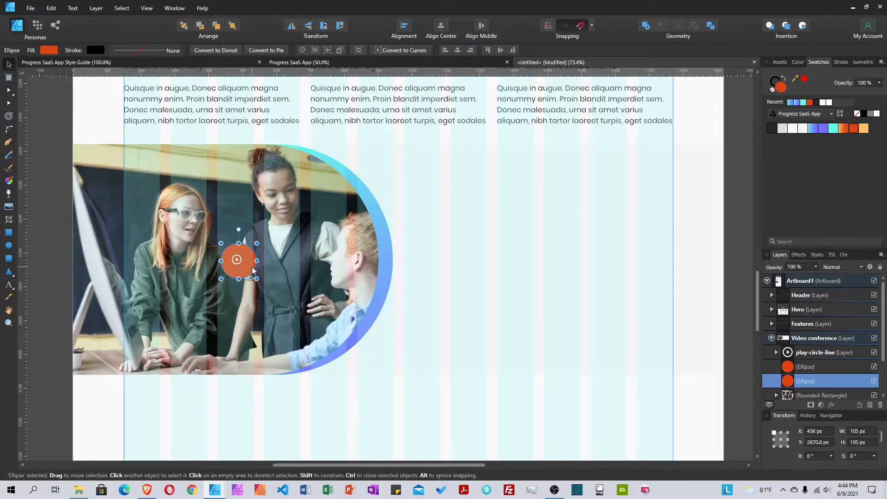
pyautogui.moveTo(251, 268); pyautogui.dragTo(250, 266)
# Set the fill opacity of the lower circle to 80%
pyautogui.click(872, 83)
pyautogui.write('8')
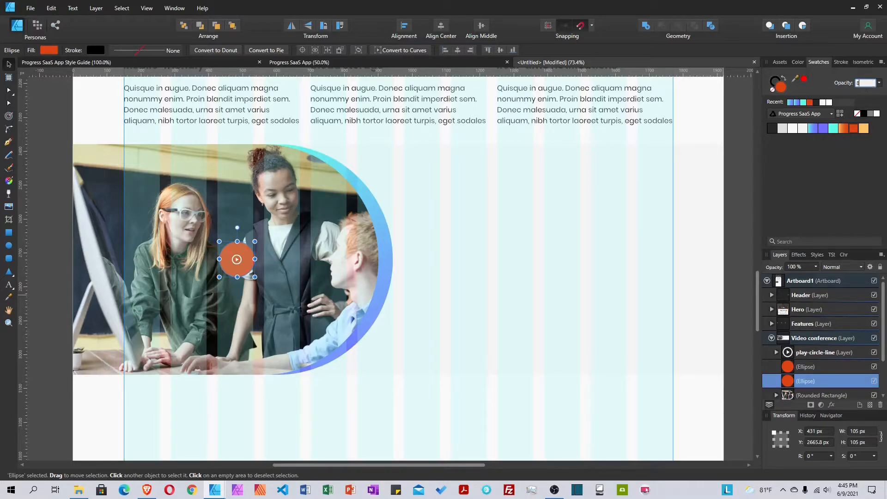
pyautogui.write('0')
pyautogui.press('Return')
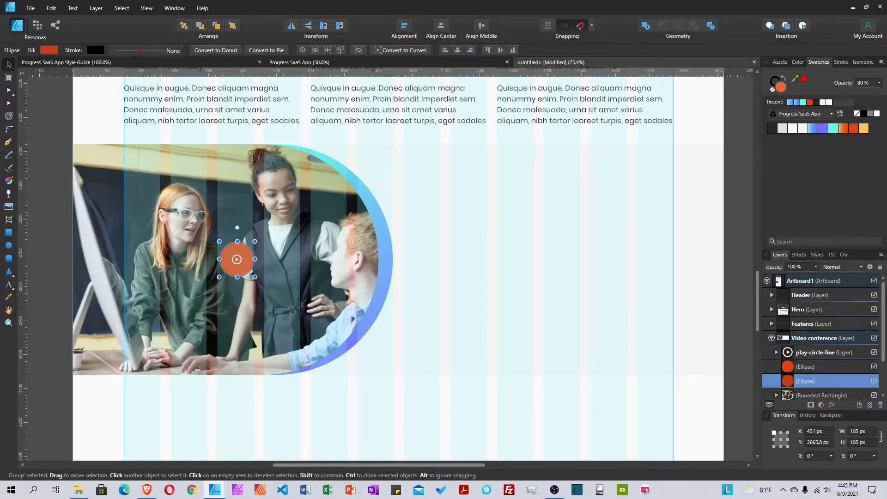
# Set the upper circle's width and height to 100 px
pyautogui.scroll(-2, 805, 326)
pyautogui.click(806, 324)
pyautogui.click(859, 433)
pyautogui.write('10')
pyautogui.press('Return')
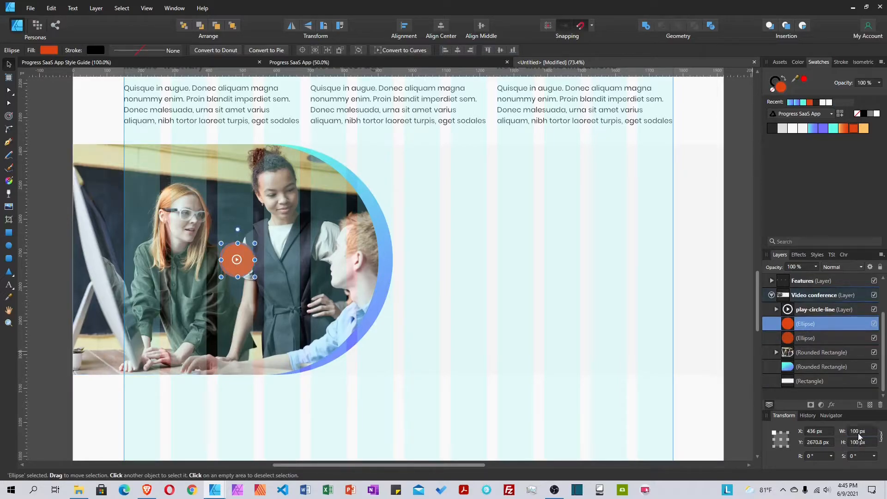
# Enlarge the lower circle to 150 px, and align the play icon and both circles on a common center
pyautogui.click(820, 338)
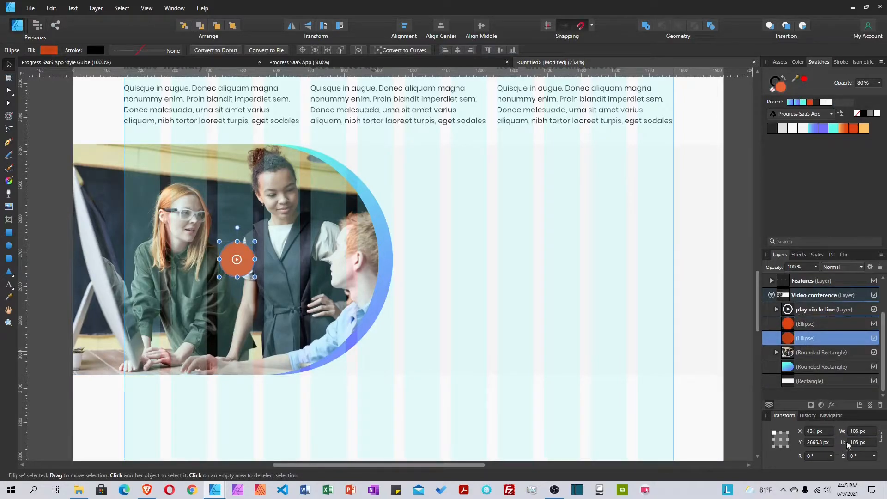
pyautogui.click(867, 433)
pyautogui.write('150')
pyautogui.press('Return')
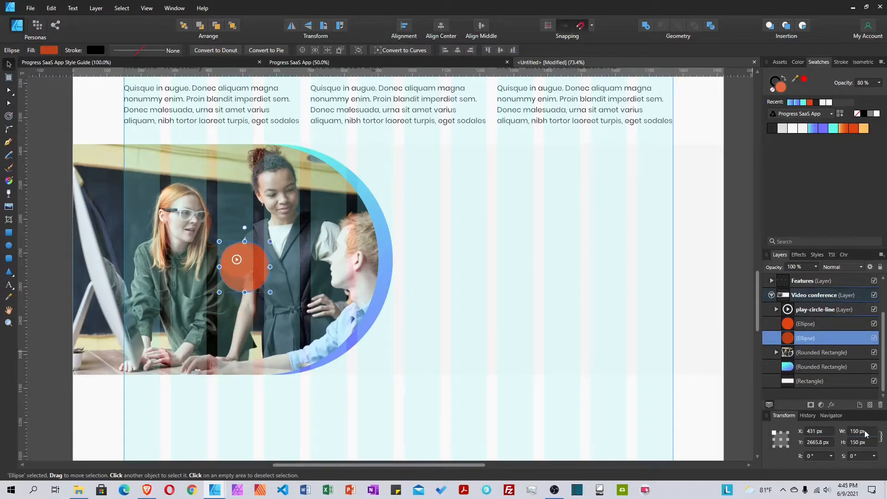
pyautogui.keyDown('shift'); pyautogui.click(819, 310); pyautogui.keyUp('shift')
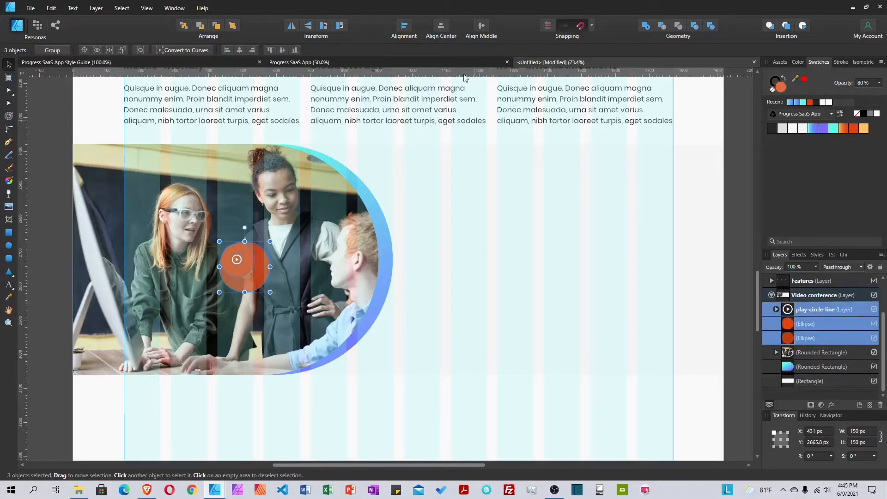
pyautogui.click(442, 25)
pyautogui.click(481, 26)
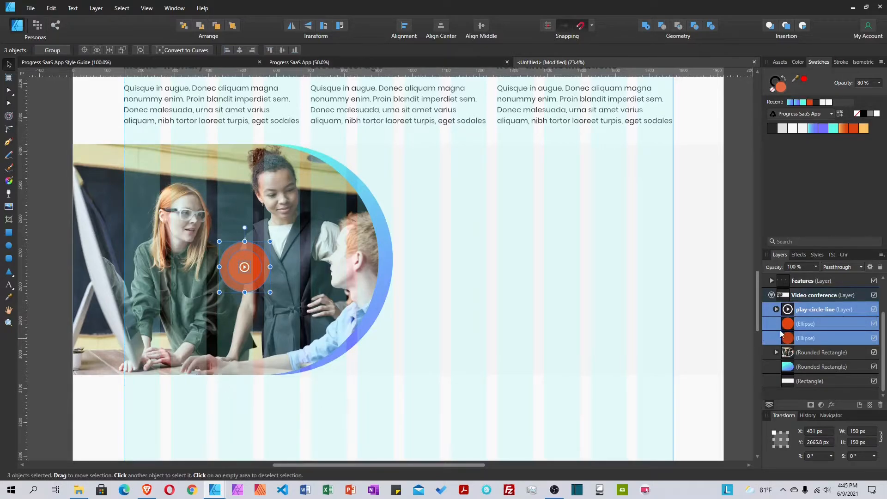
pyautogui.click(814, 324)
pyautogui.click(587, 417)
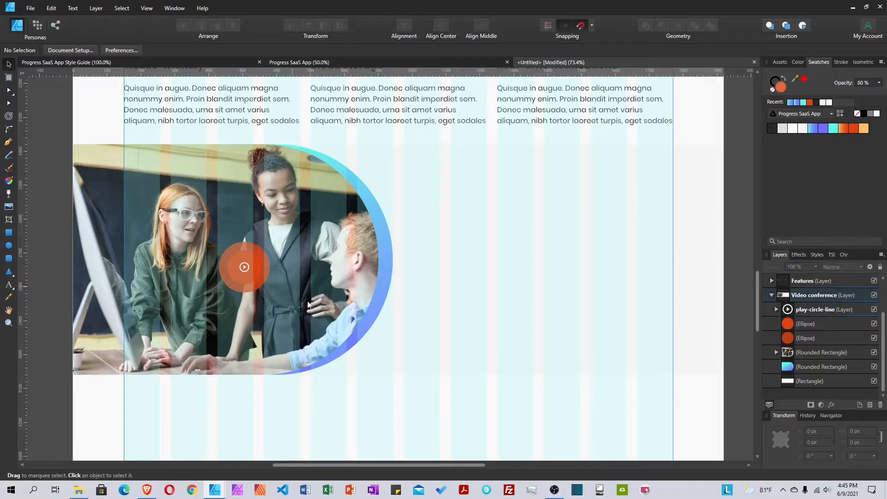
# Group the play icon with both circles and center the group horizontally and vertically on the photo
pyautogui.click(811, 313)
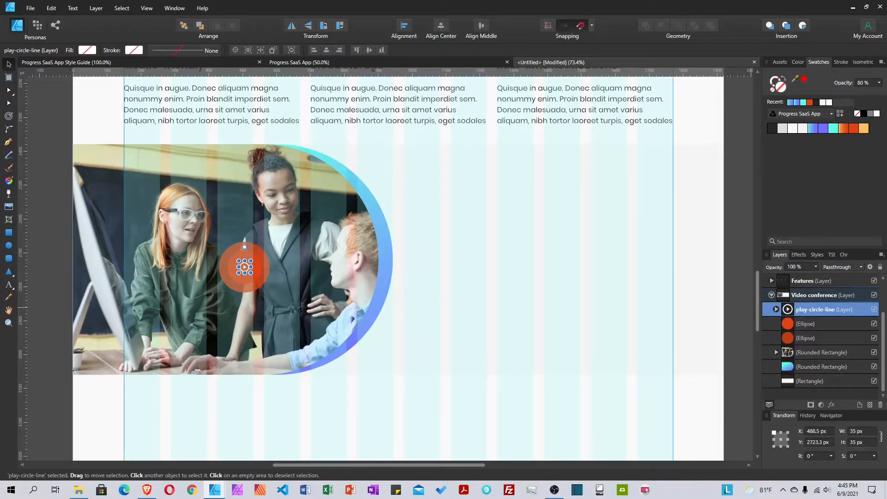
pyautogui.keyDown('shift'); pyautogui.click(800, 339); pyautogui.keyUp('shift')
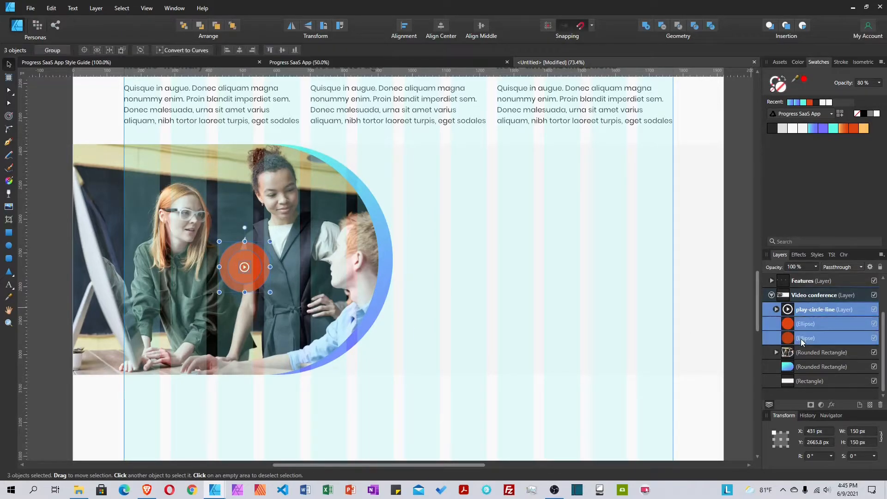
pyautogui.hotkey('ctrl', 'g')
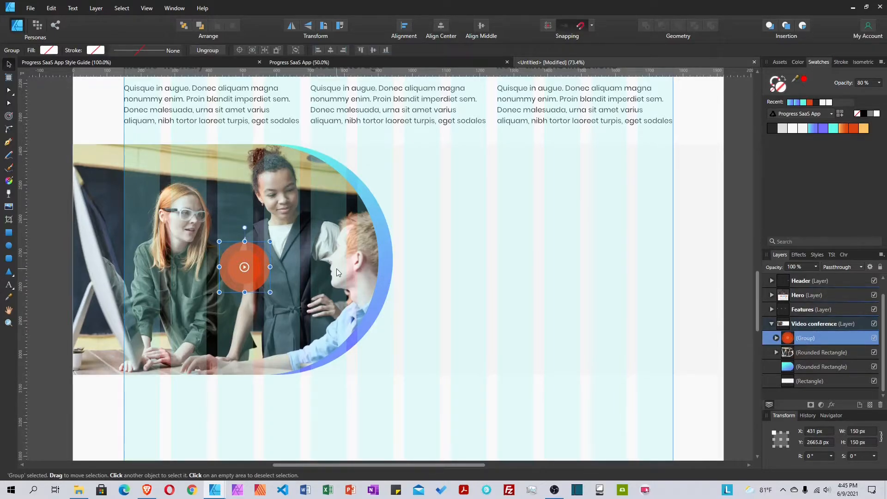
pyautogui.keyDown('shift'); pyautogui.click(346, 253); pyautogui.keyUp('shift')
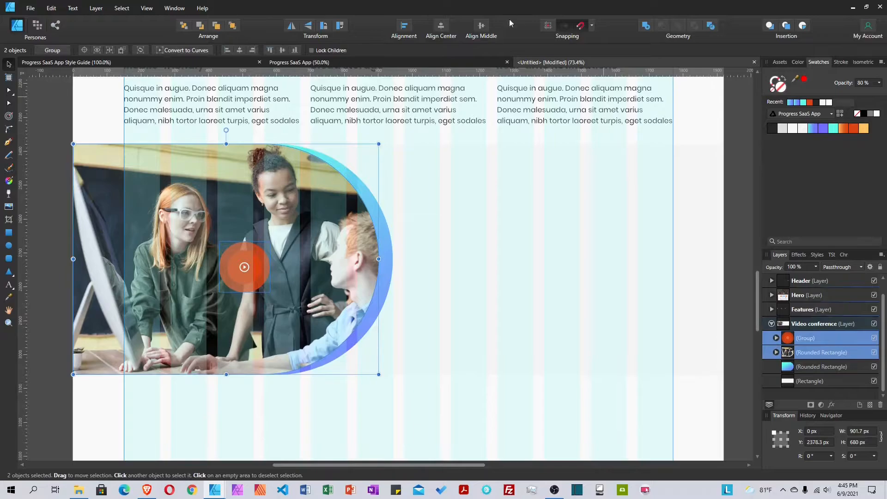
pyautogui.click(481, 25)
pyautogui.click(441, 25)
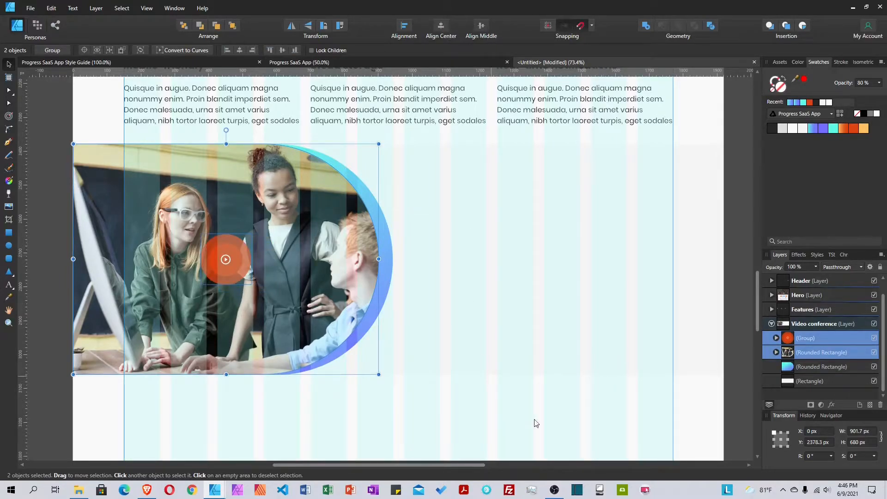
pyautogui.click(737, 414)
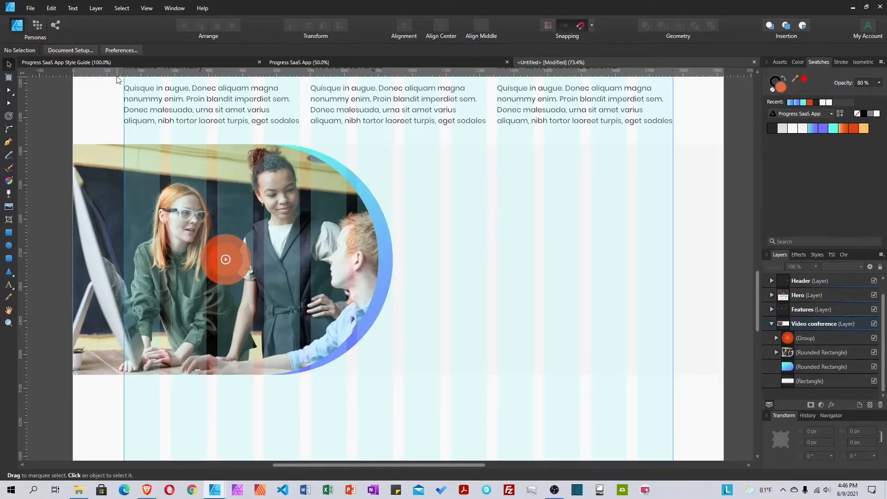
# Copy the 22 px sample paragraph from the Style Guide document into the landing page beside the photo, at about X 1152 px, Y 2643 px
pyautogui.click(106, 62)
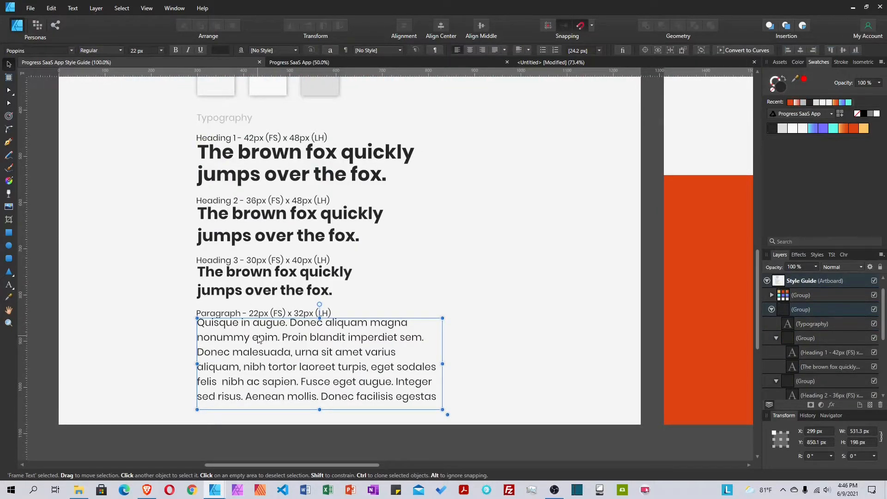
pyautogui.click(573, 62)
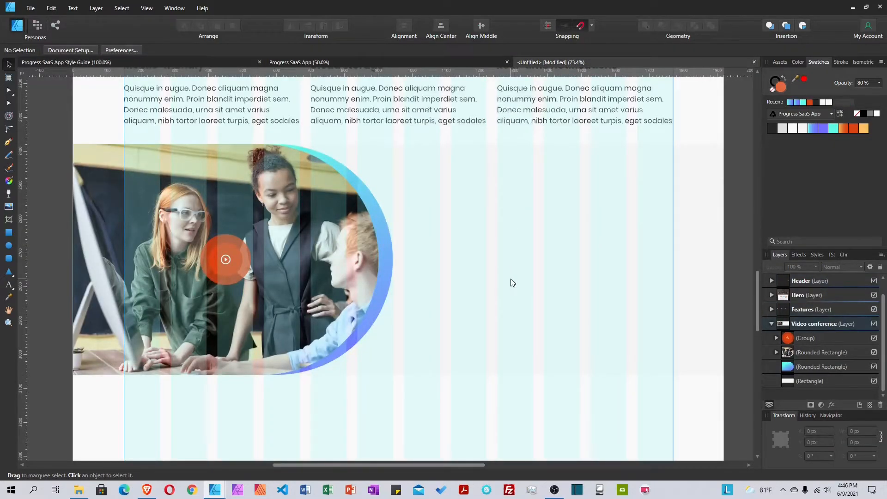
pyautogui.hotkey('ctrl', 'v')
pyautogui.moveTo(269, 260); pyautogui.dragTo(560, 262)
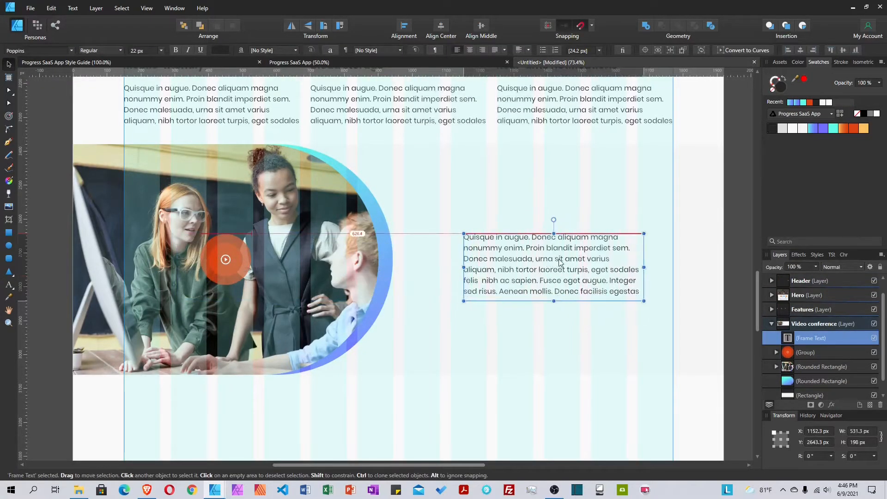
# Copy the "Features that pop" heading into the Video conference layer, above the pasted paragraph at about X 976 px, Y 2479 px
pyautogui.scroll(5, 422, 211)
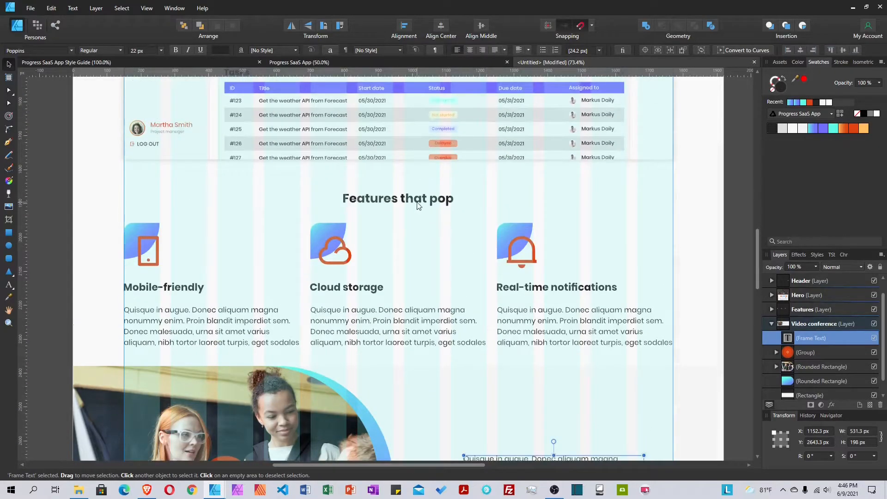
pyautogui.click(418, 206)
pyautogui.scroll(-1, 475, 246)
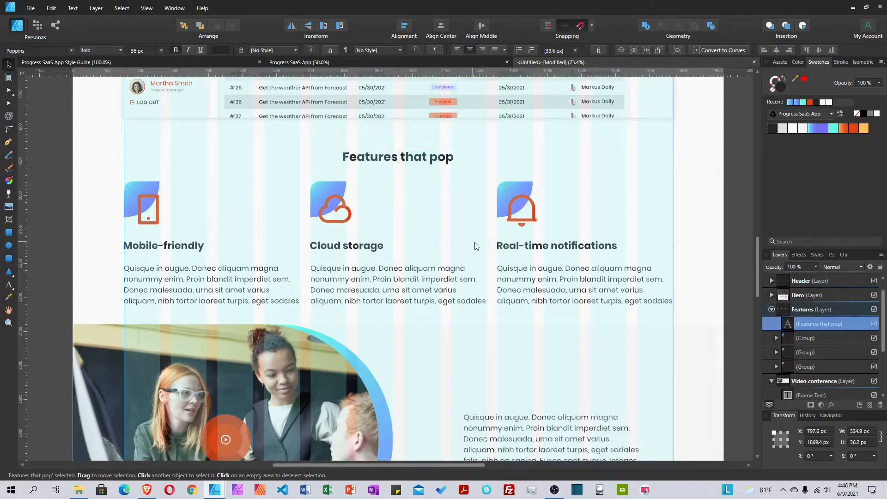
pyautogui.click(520, 424)
pyautogui.scroll(-3, 520, 424)
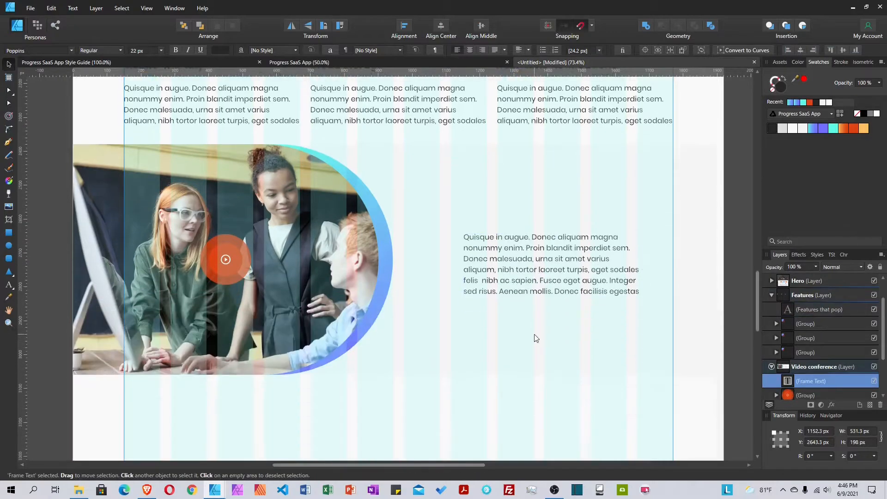
pyautogui.hotkey('ctrl', 'v')
pyautogui.moveTo(407, 269); pyautogui.dragTo(474, 187)
# Change the copied heading beside the photo to "FHD & 4K video conferencing"
pyautogui.doubleClick(473, 187)
pyautogui.hotkey('ctrl', 'a')
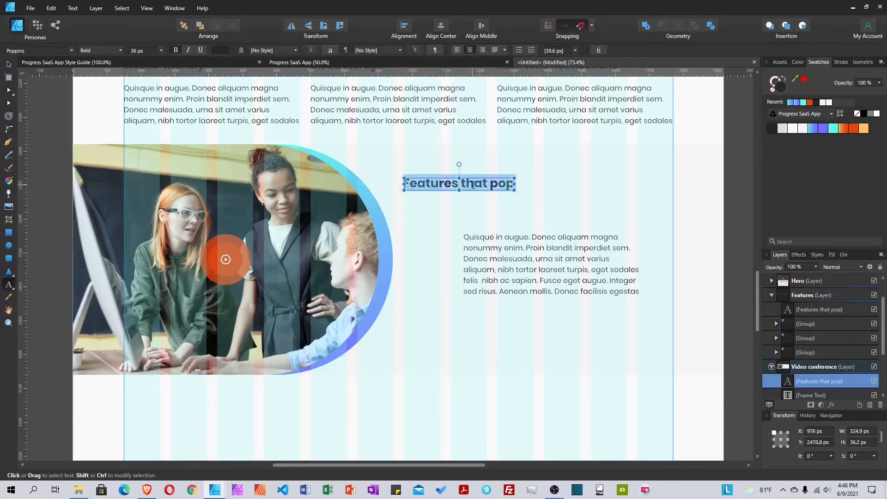
pyautogui.write('FHD')
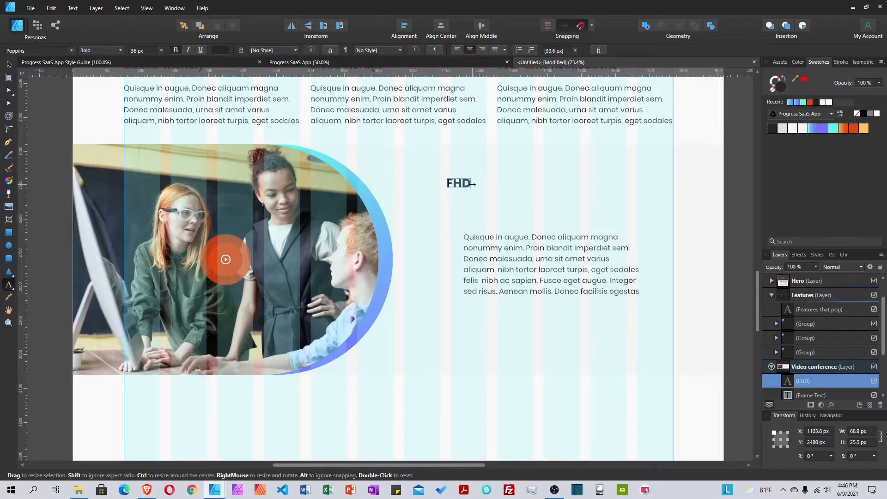
pyautogui.write(' & 4K video con')
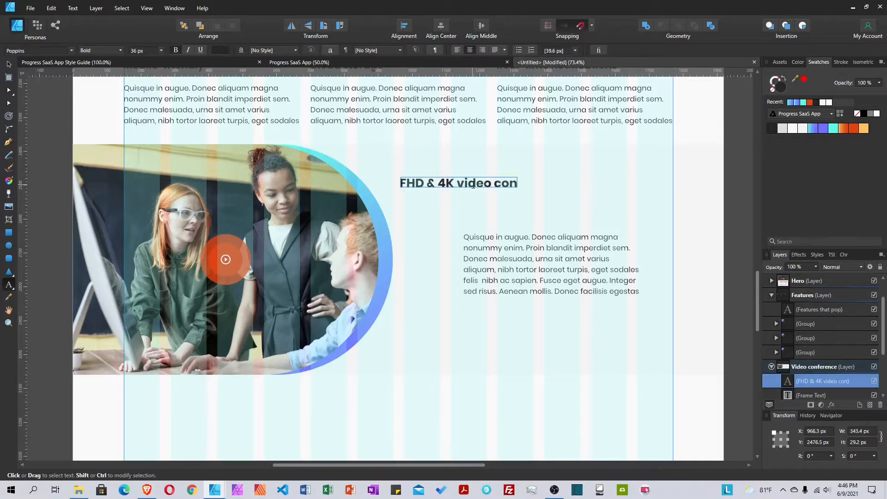
pyautogui.write('feren')
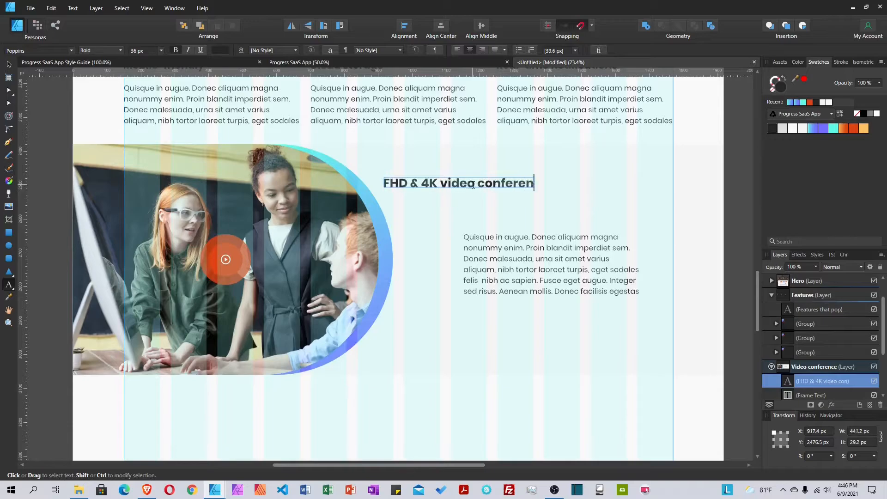
pyautogui.write('cing')
pyautogui.press('Escape')
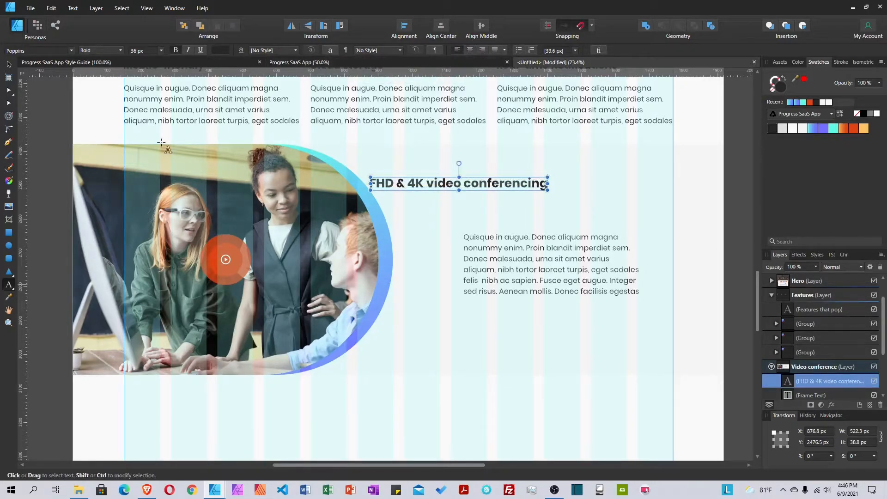
# Move the heading to X 976 px, Y about 2479 px, and the paragraph beneath it to X 976 px, Y about 2567 px
pyautogui.click(9, 64)
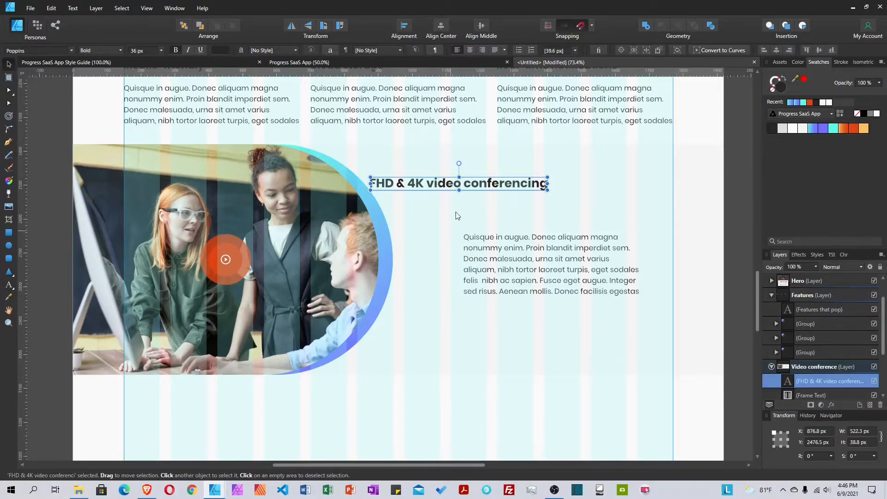
pyautogui.moveTo(457, 190); pyautogui.dragTo(491, 191)
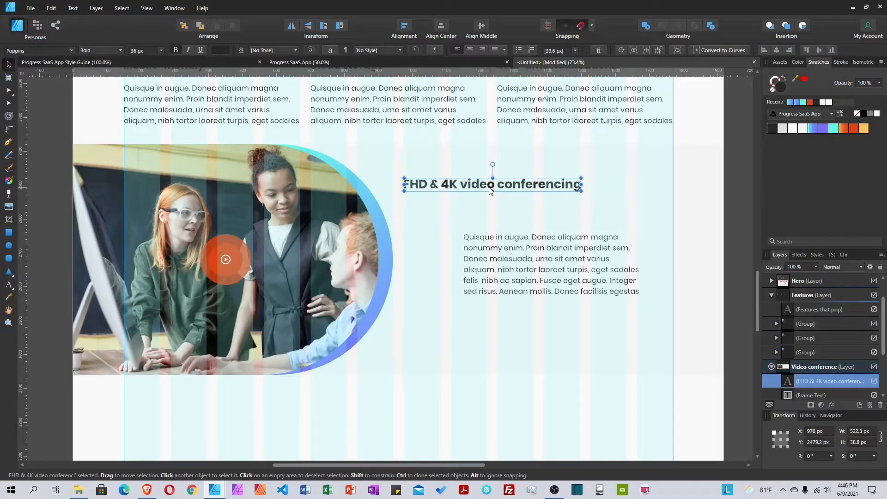
pyautogui.click(532, 273)
pyautogui.moveTo(532, 274); pyautogui.dragTo(480, 248)
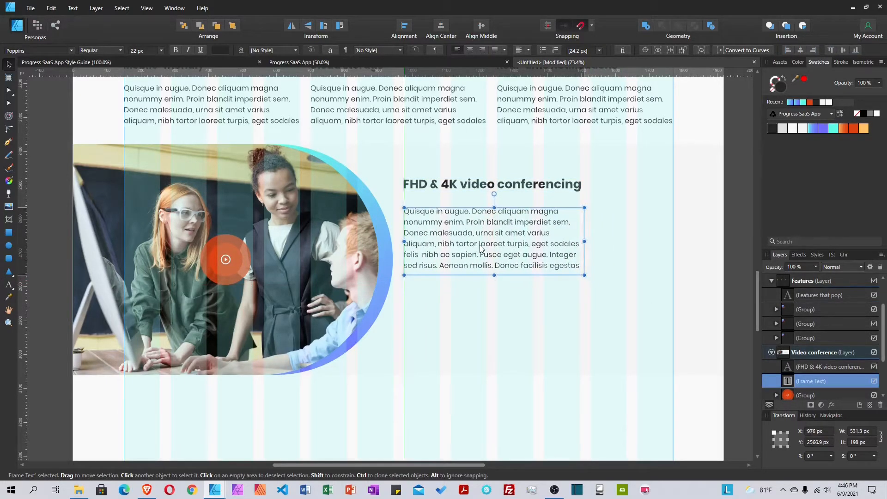
# Place the orange "Get started" button from the Progress SaaS App assets beneath the paragraph, flush with its left edge
pyautogui.click(781, 62)
pyautogui.click(781, 73)
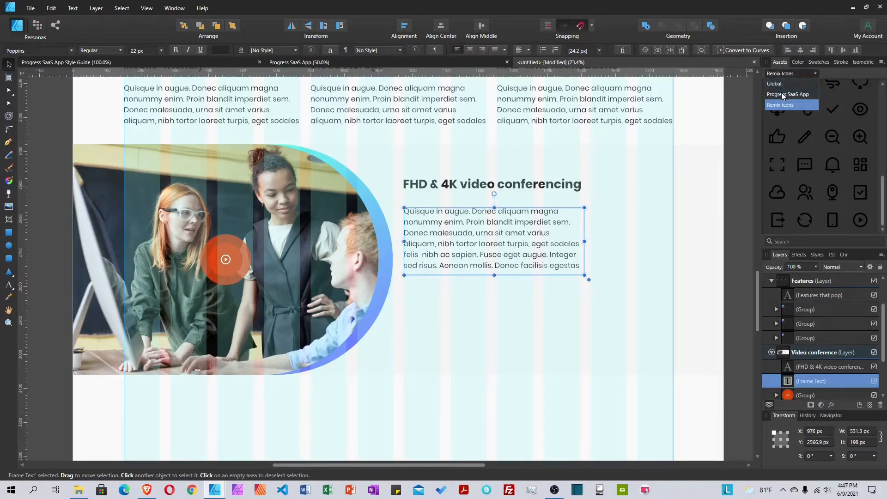
pyautogui.click(784, 94)
pyautogui.moveTo(779, 144); pyautogui.dragTo(438, 295)
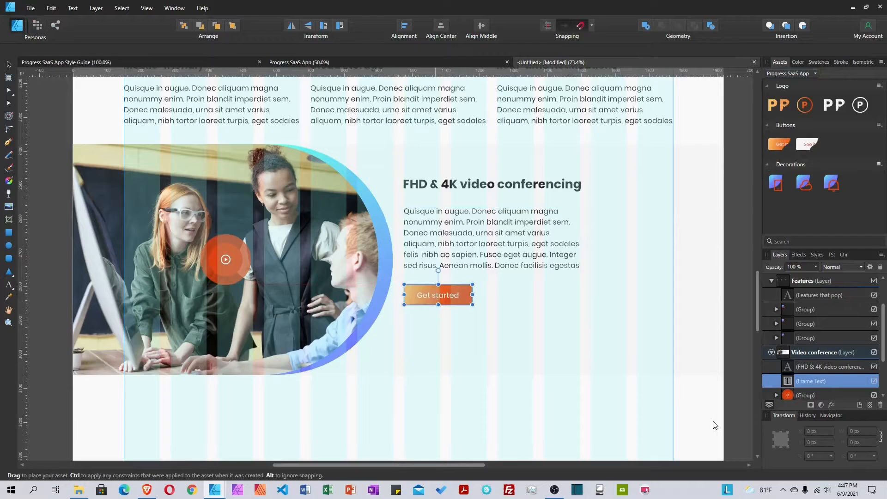
# Resize the paragraph frame to about 794 px wide by 184 px high and move it above the button in the layer order
pyautogui.click(504, 260)
pyautogui.moveTo(585, 246); pyautogui.dragTo(673, 247)
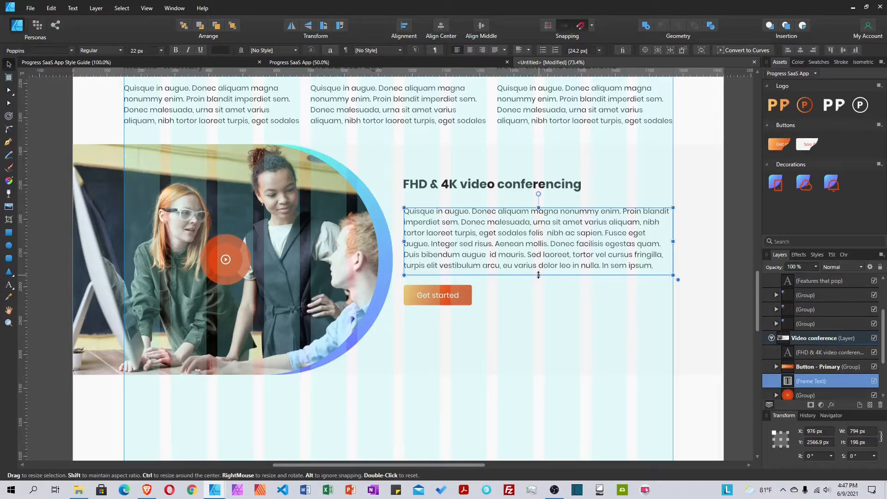
pyautogui.moveTo(539, 275); pyautogui.dragTo(540, 271)
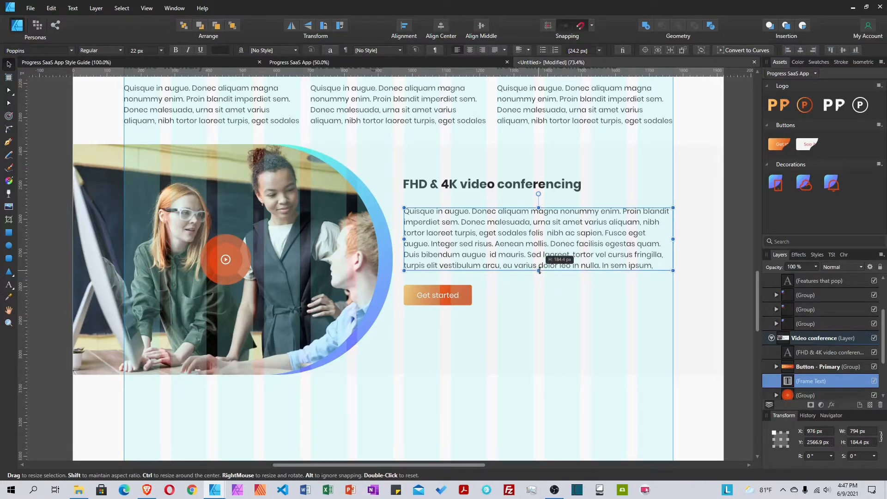
pyautogui.moveTo(847, 497)
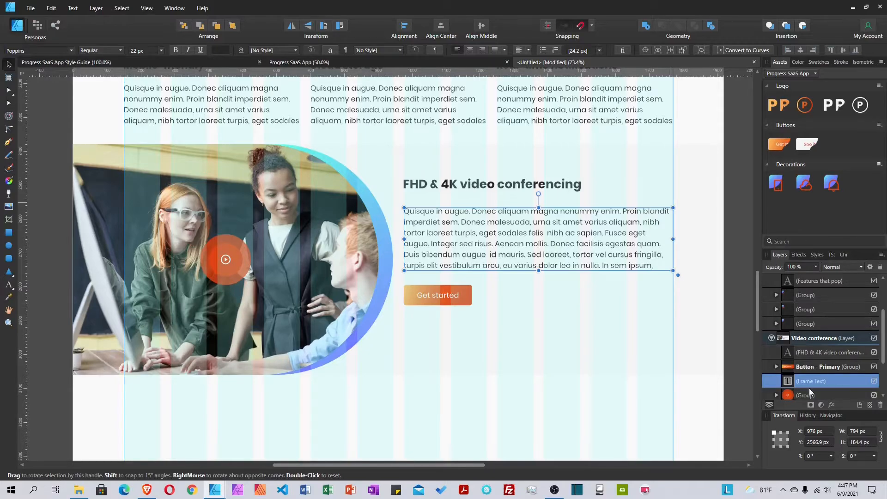
pyautogui.moveTo(776, 385); pyautogui.dragTo(799, 361)
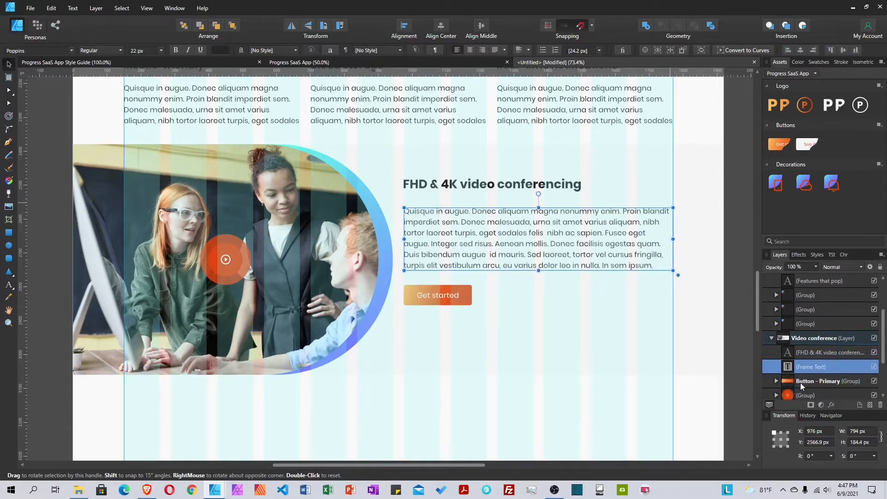
# Left-align the heading, paragraph and button, and distribute them vertically with a fixed 40 px spacing
pyautogui.click(803, 381)
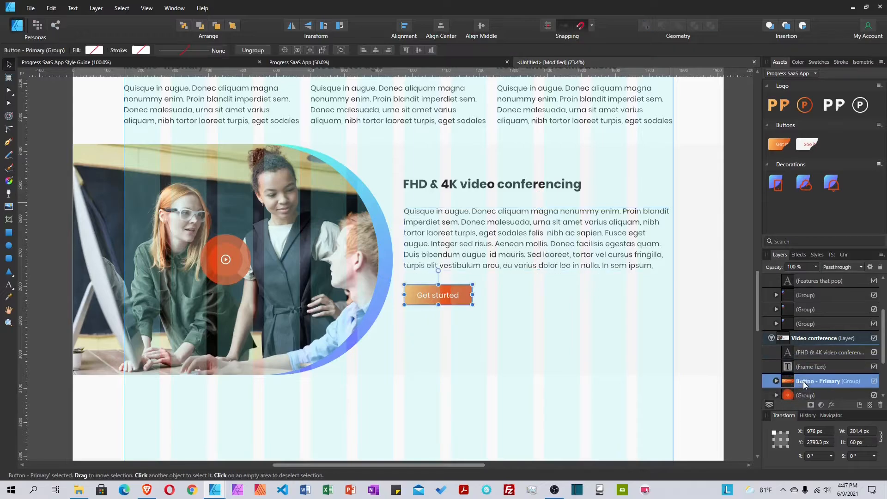
pyautogui.keyDown('shift'); pyautogui.click(812, 352); pyautogui.keyUp('shift')
pyautogui.click(410, 28)
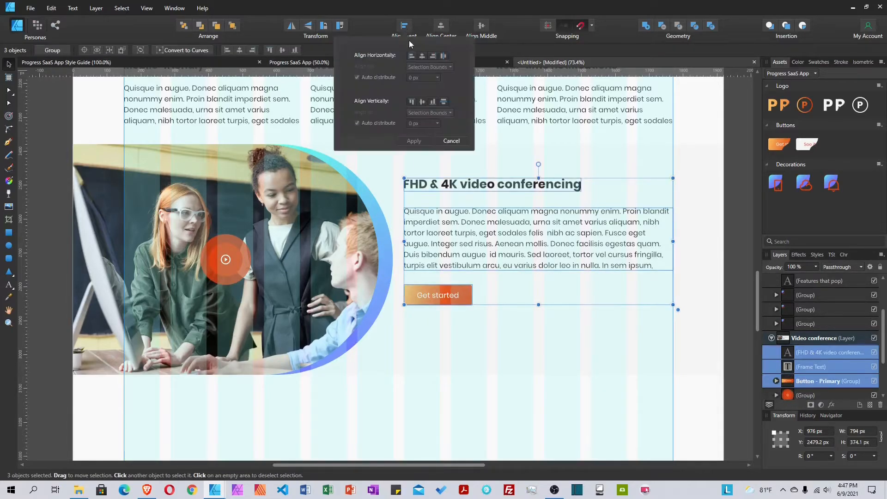
pyautogui.click(412, 57)
pyautogui.click(445, 102)
pyautogui.click(445, 102)
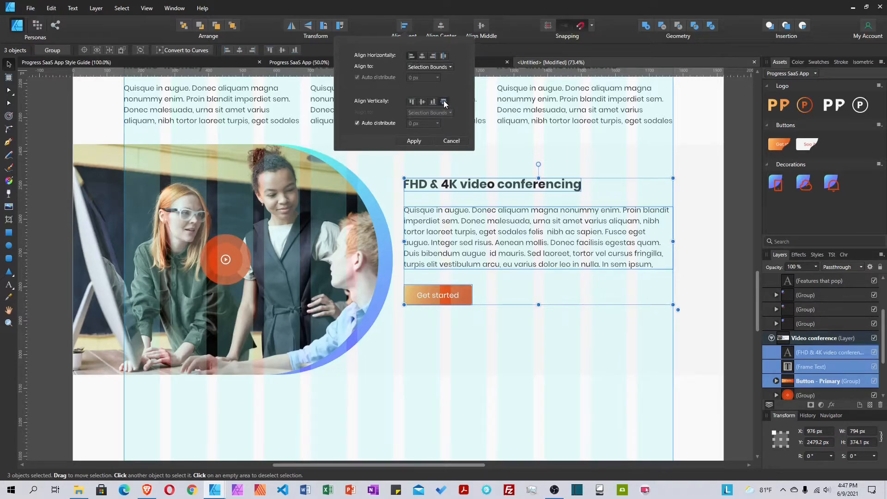
pyautogui.click(386, 124)
pyautogui.click(415, 125)
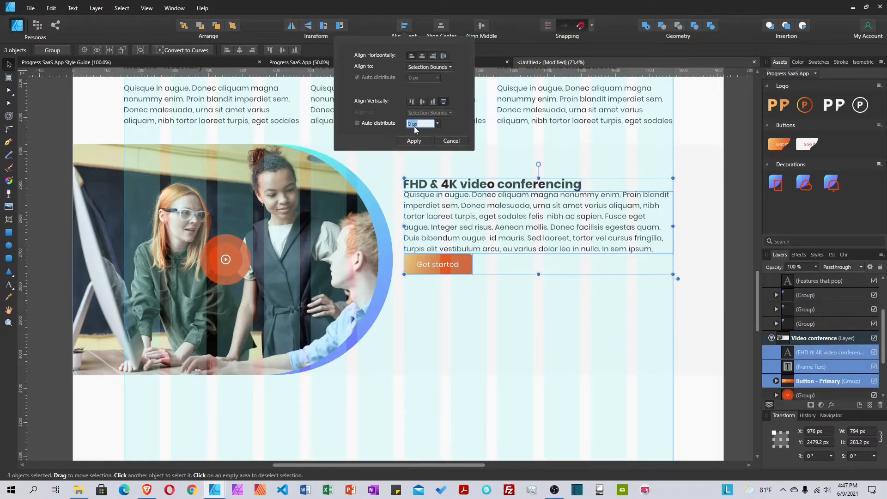
pyautogui.write('40')
pyautogui.press('Return')
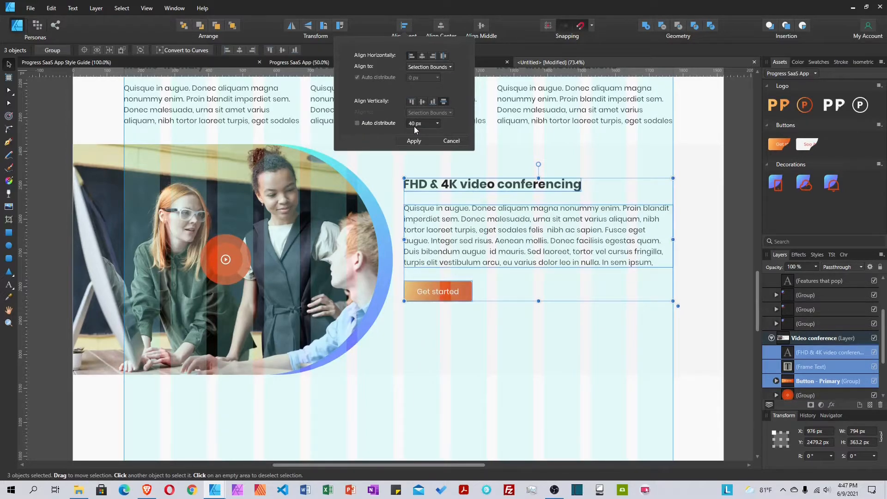
pyautogui.click(414, 141)
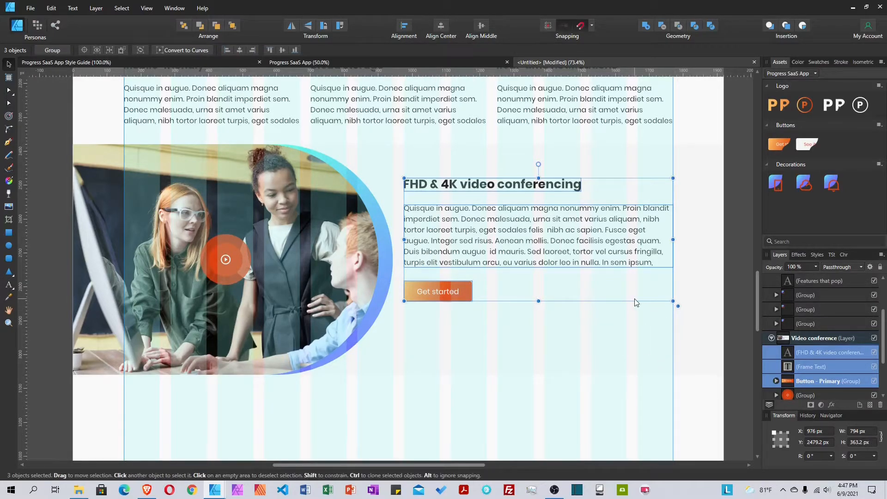
# Group the heading, paragraph and button, and align the group to the vertical middle of the section's background rectangle
pyautogui.hotkey('ctrl', 'g')
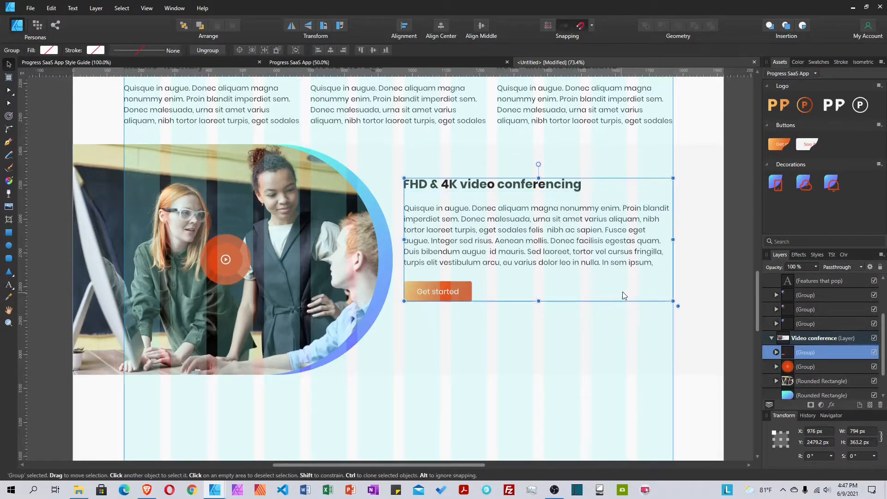
pyautogui.keyDown('shift'); pyautogui.click(550, 335); pyautogui.keyUp('shift')
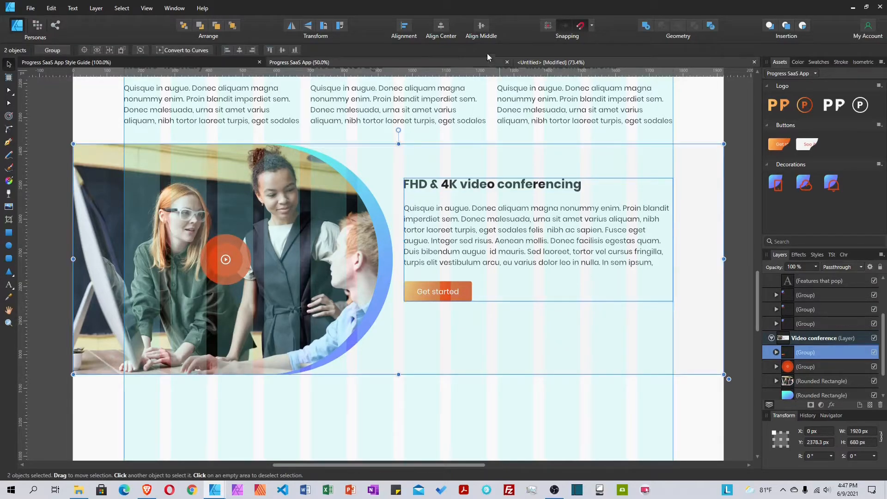
pyautogui.click(481, 26)
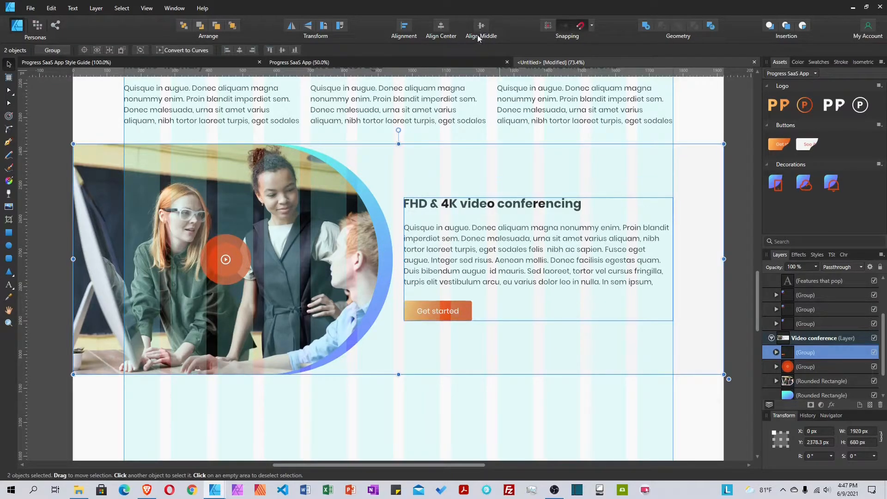
# Nest the play button group inside the photo's rounded rectangle, above the photo
pyautogui.click(826, 380)
pyautogui.scroll(-1, 831, 364)
pyautogui.moveTo(819, 342)
pyautogui.mouseDown()
pyautogui.moveTo(816, 362)
pyautogui.moveTo(828, 356)
pyautogui.moveTo(807, 365)
pyautogui.moveTo(814, 359)
pyautogui.mouseUp()
pyautogui.click(809, 368)
pyautogui.click(776, 366)
pyautogui.moveTo(785, 341); pyautogui.dragTo(785, 375)
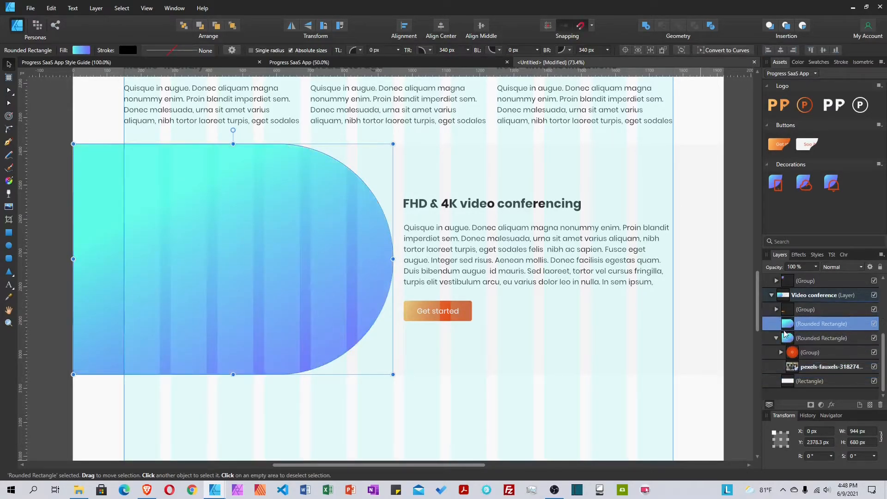
# Place the gradient rounded rectangle beneath the photo's rounded rectangle and group the two shapes
pyautogui.click(776, 340)
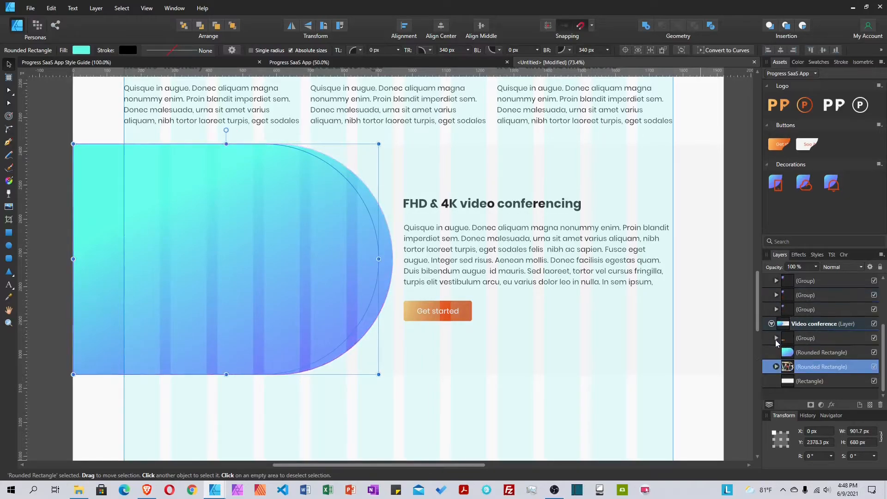
pyautogui.moveTo(786, 353); pyautogui.dragTo(787, 374)
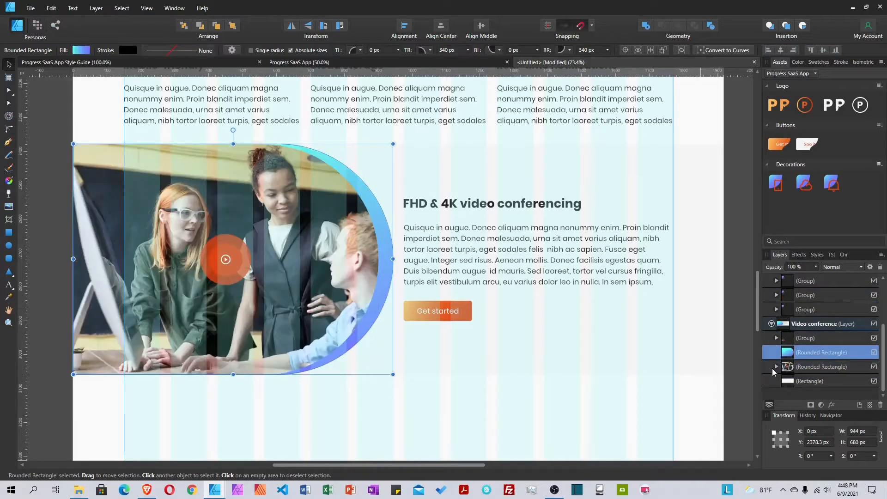
pyautogui.click(804, 355)
pyautogui.keyDown('shift'); pyautogui.click(797, 366); pyautogui.keyUp('shift')
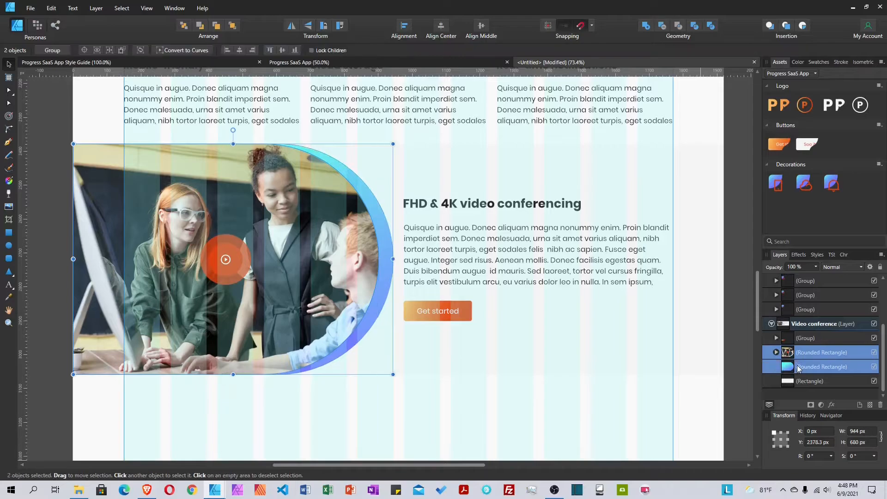
pyautogui.hotkey('ctrl', 'g')
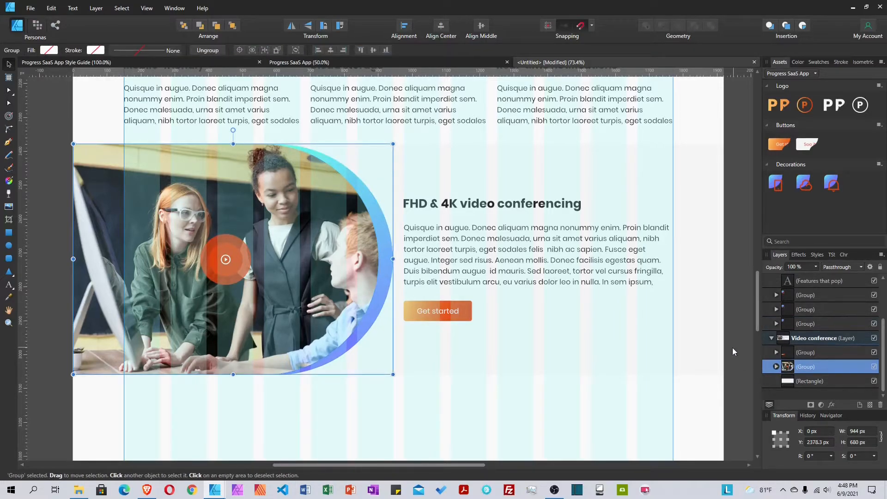
# Clear the selection and hide the guides and column guides on the landing page
pyautogui.click(730, 380)
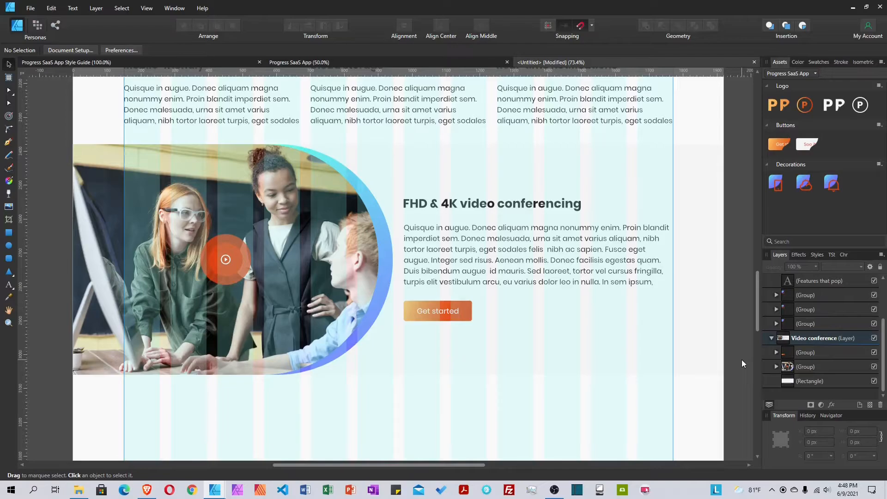
pyautogui.hotkey('ctrl', 'shift', ';')
pyautogui.hotkey('ctrl', ';')
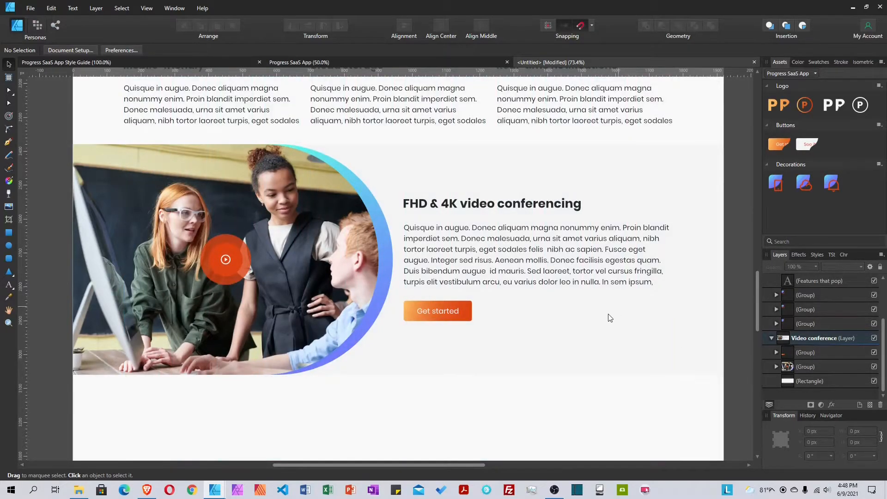
# Review the landing page design from the hero through the dashboard and features down to the Video conference section
pyautogui.scroll(6, 512, 348)
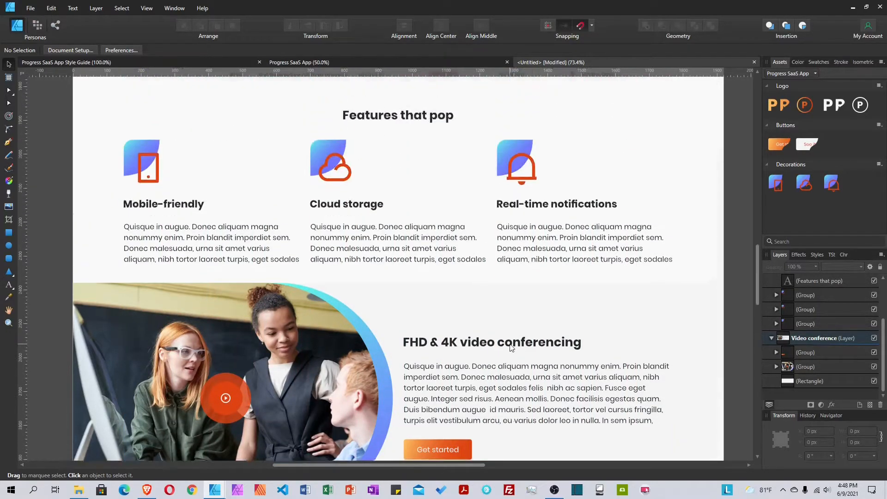
pyautogui.scroll(-2, 512, 348)
pyautogui.scroll(-1, 513, 348)
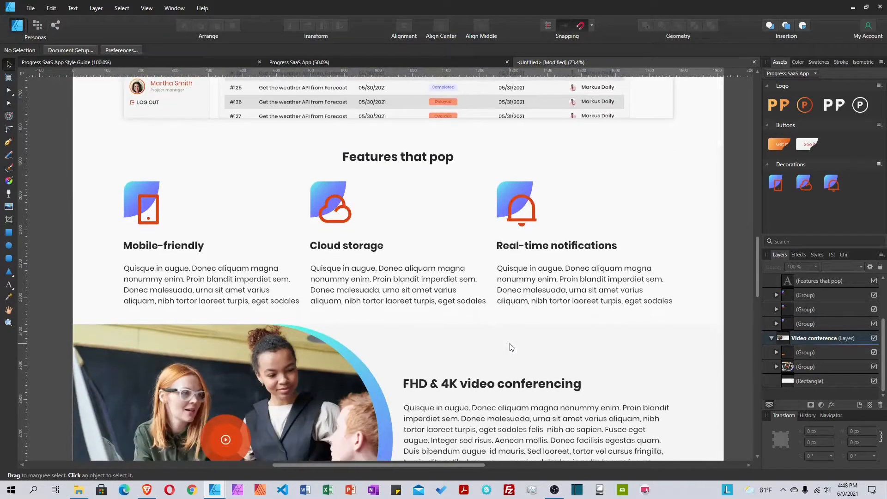
pyautogui.scroll(15, 512, 348)
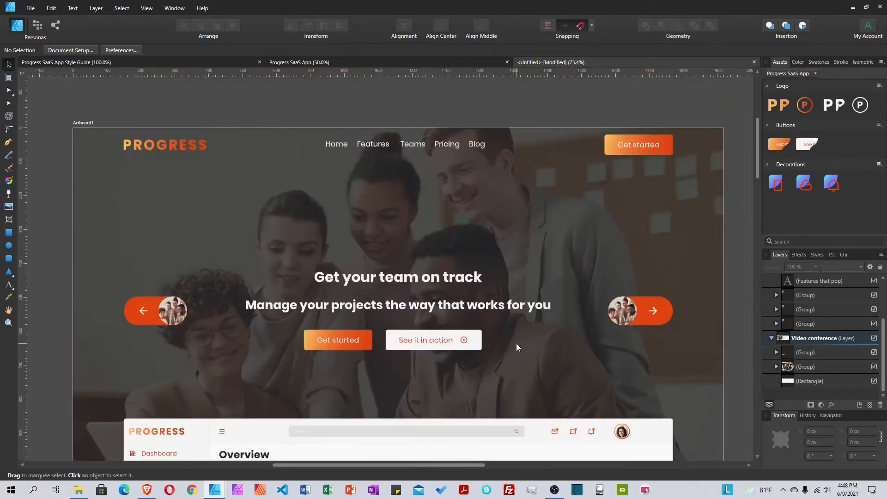
pyautogui.scroll(-15, 518, 348)
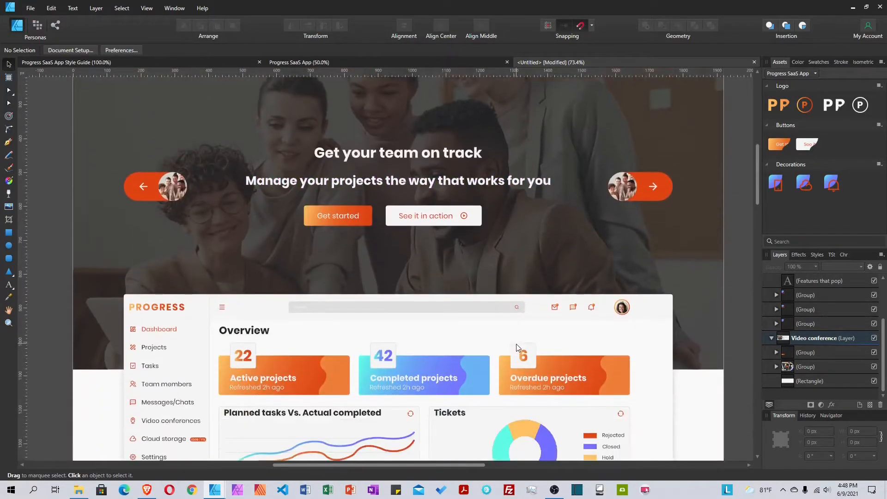
pyautogui.scroll(-20, 517, 346)
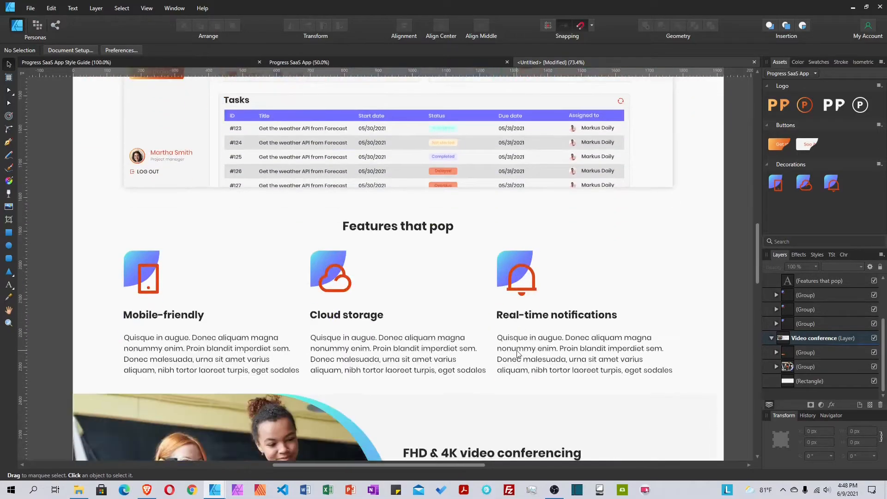
# Collapse the Video conference and Features layers so only the landing page's section layers are listed
pyautogui.scroll(-12, 519, 352)
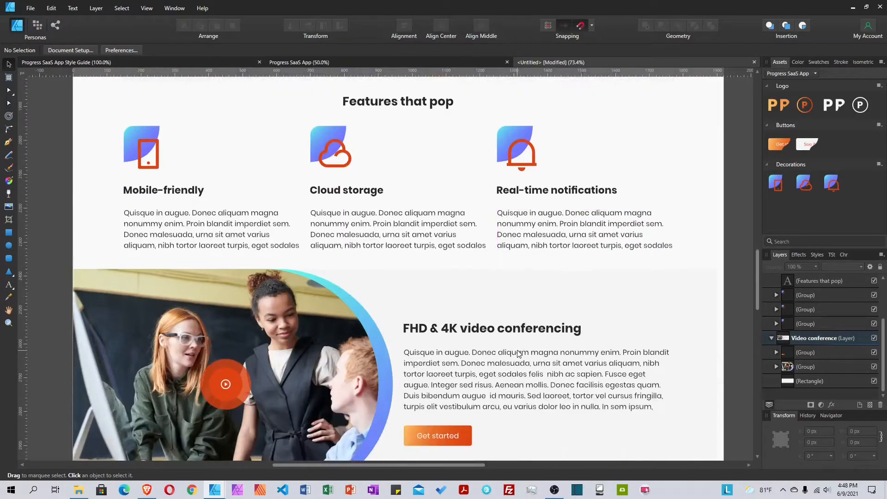
pyautogui.scroll(-2, 521, 351)
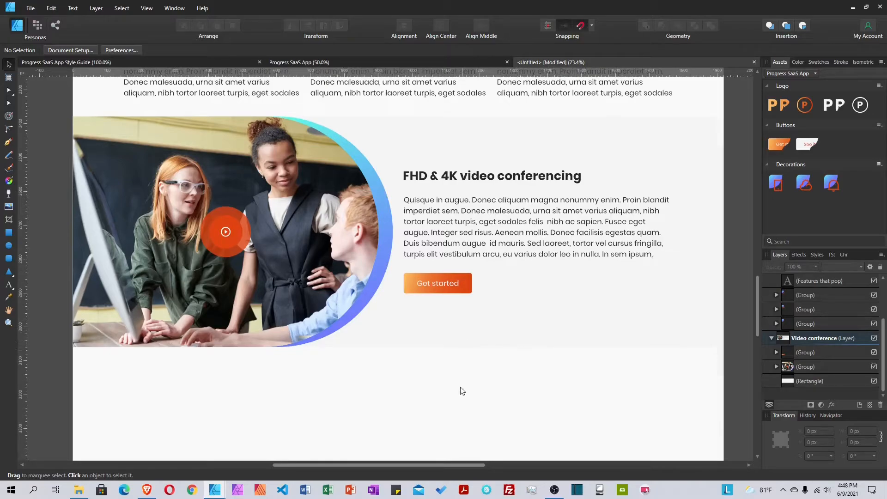
pyautogui.click(772, 338)
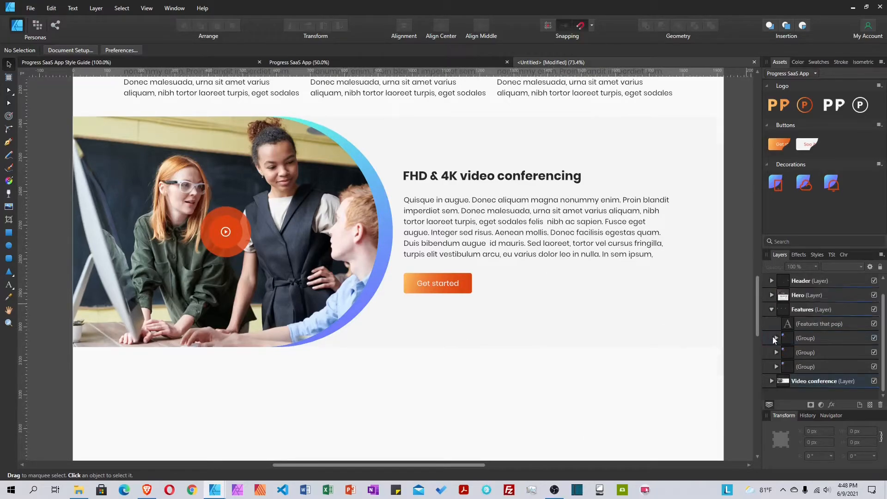
pyautogui.click(772, 310)
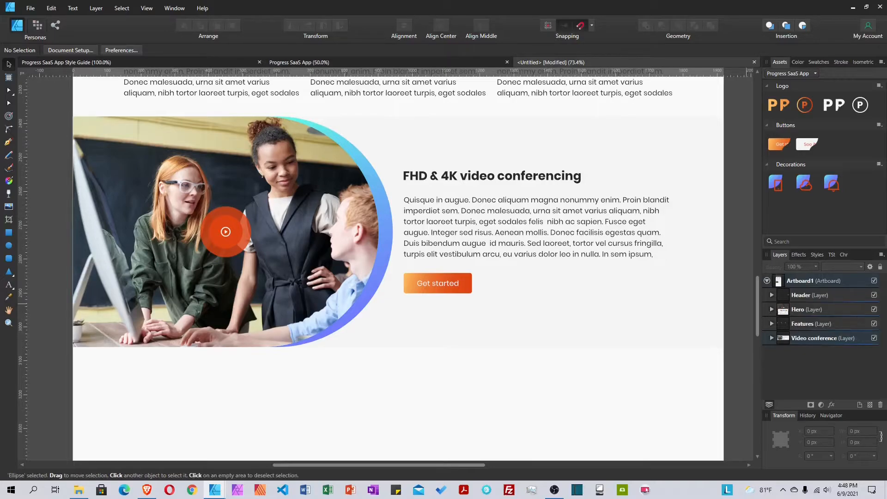
# Add a new layer directly below the Video conference layer and name it Teams
pyautogui.scroll(-4, 504, 342)
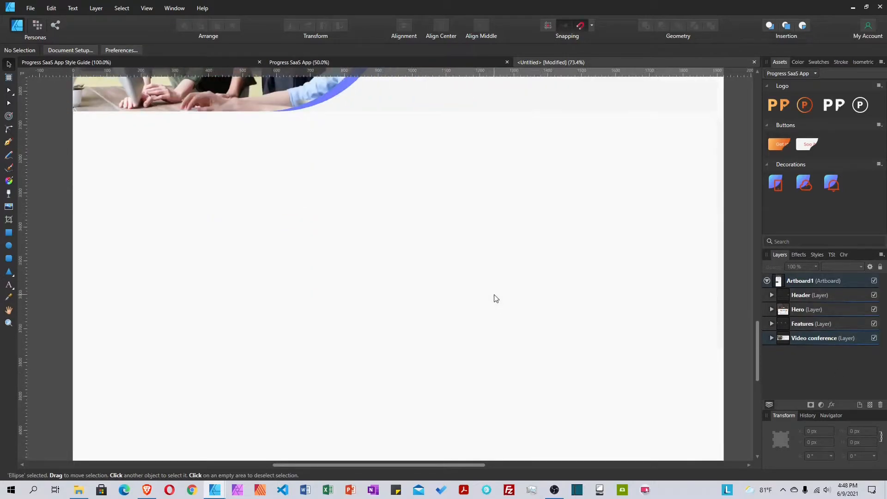
pyautogui.scroll(1, 495, 299)
pyautogui.click(838, 338)
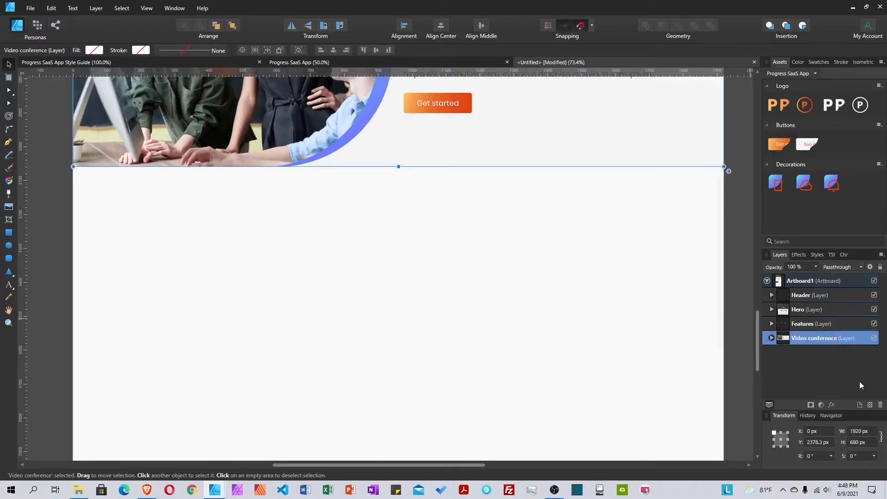
pyautogui.click(860, 405)
pyautogui.moveTo(775, 337); pyautogui.dragTo(770, 357)
pyautogui.doubleClick(810, 353)
pyautogui.write('Teams')
pyautogui.press('Return')
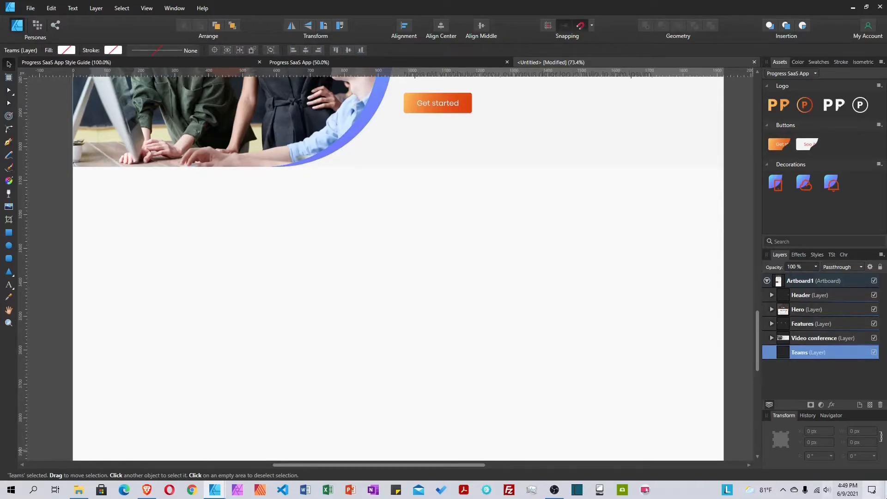
# Draw a full-width background rectangle, 1920 px by about 718 px, directly beneath the Video conference section and fill it with the palette's off-white swatch
pyautogui.click(9, 232)
pyautogui.moveTo(77, 175); pyautogui.dragTo(724, 410)
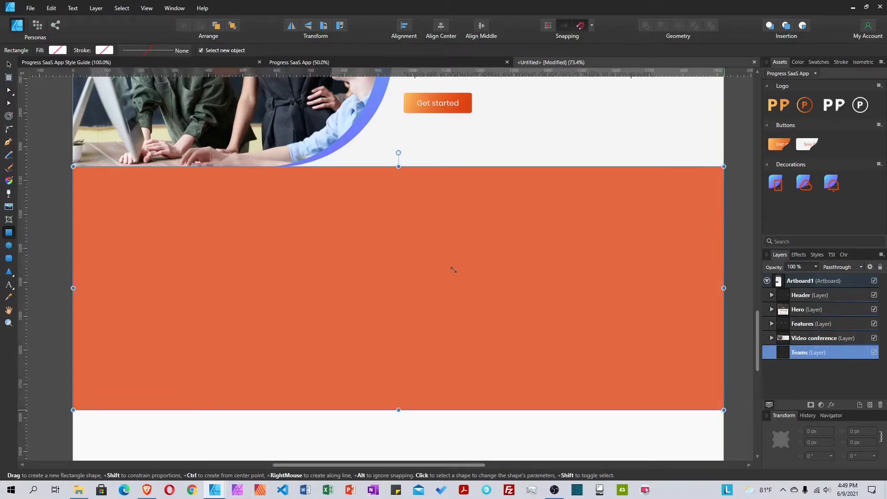
pyautogui.click(8, 67)
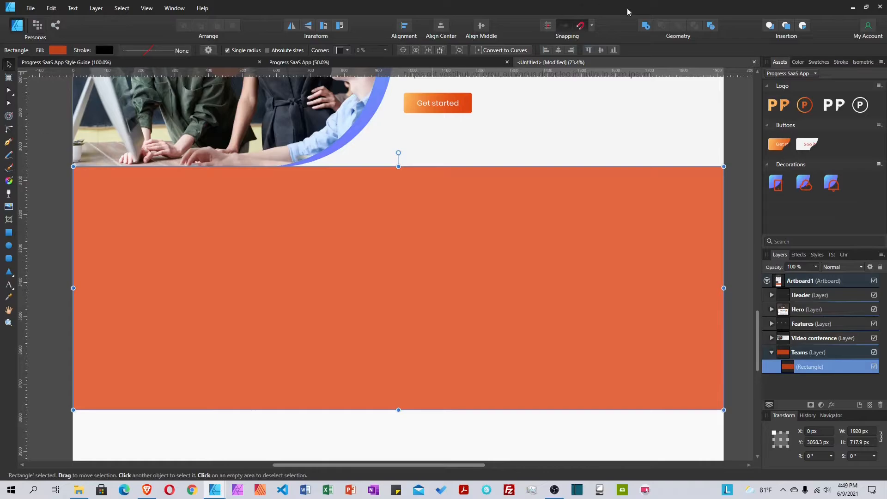
pyautogui.click(819, 62)
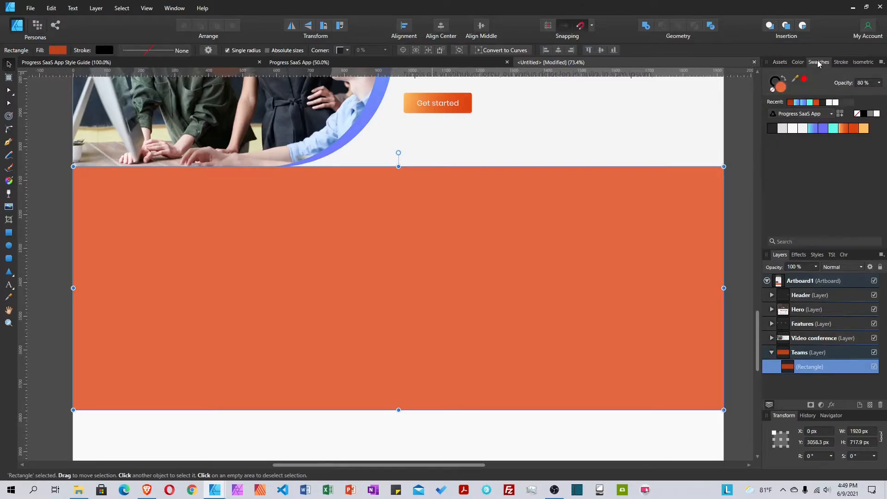
pyautogui.click(793, 130)
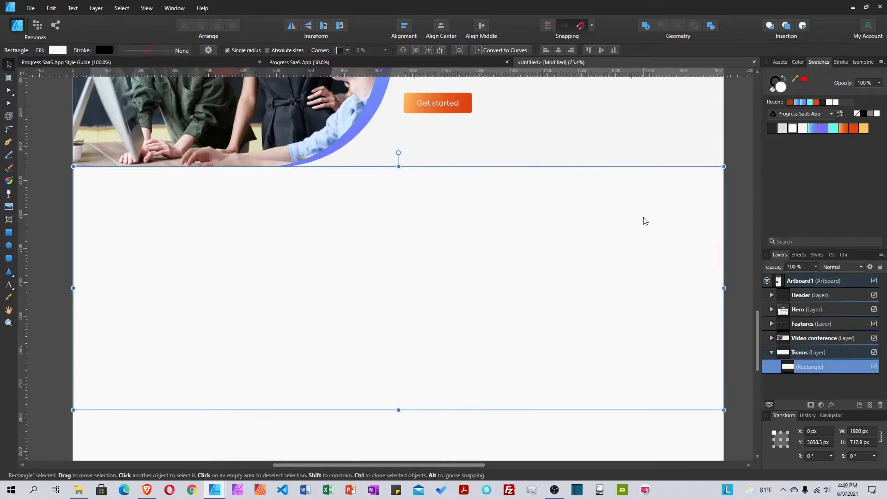
# Show the guides and column guides, select the FHD & 4K video conferencing heading, and reselect the Teams background rectangle
pyautogui.hotkey('ctrl', ';')
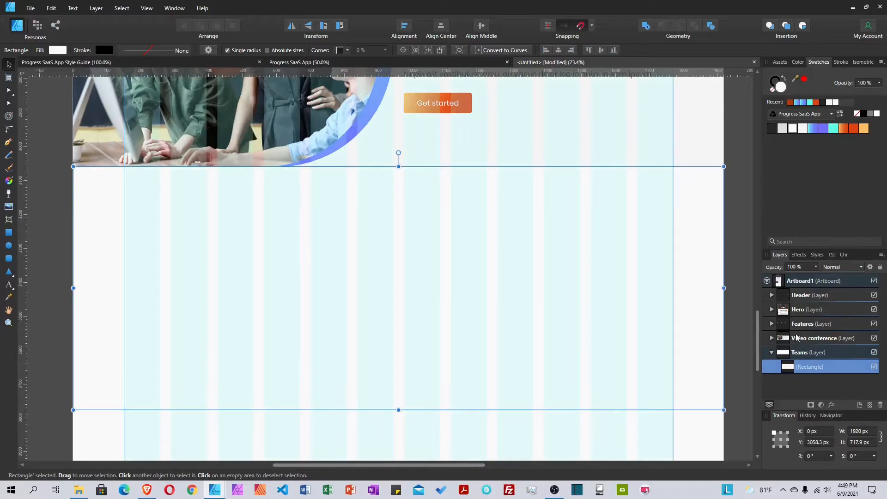
pyautogui.scroll(5, 543, 279)
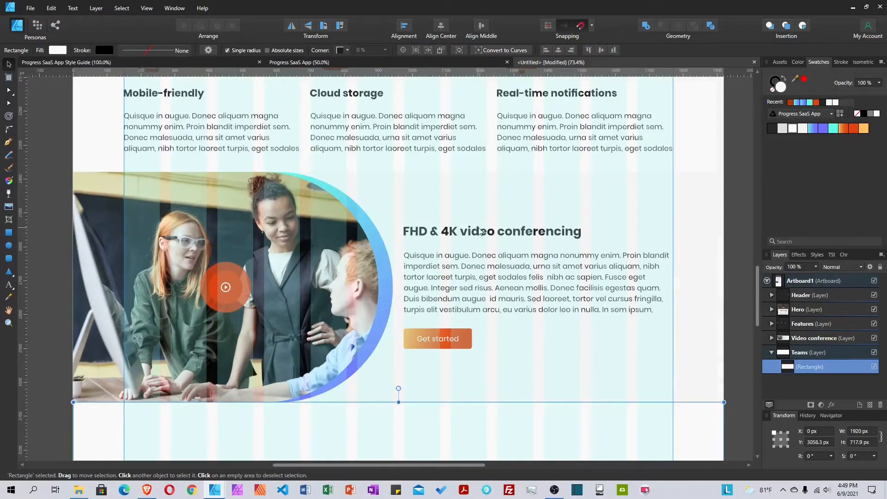
pyautogui.click(481, 232)
pyautogui.click(483, 232)
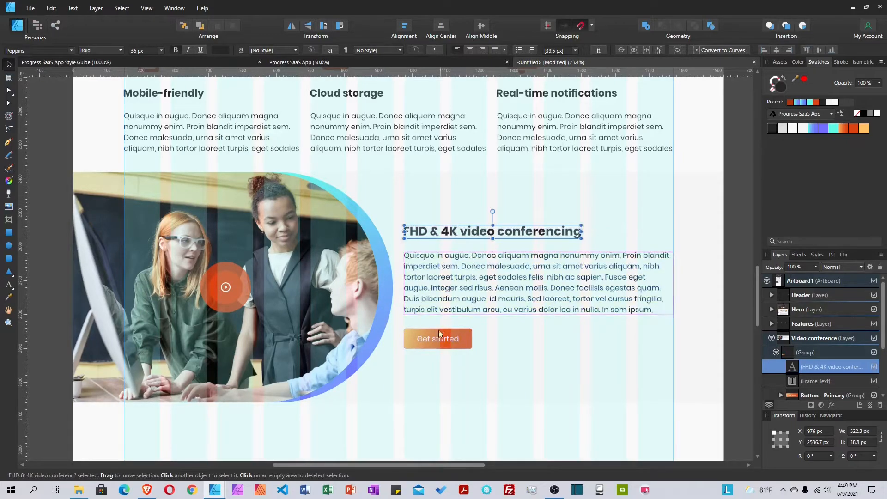
pyautogui.scroll(-5, 430, 382)
pyautogui.click(421, 353)
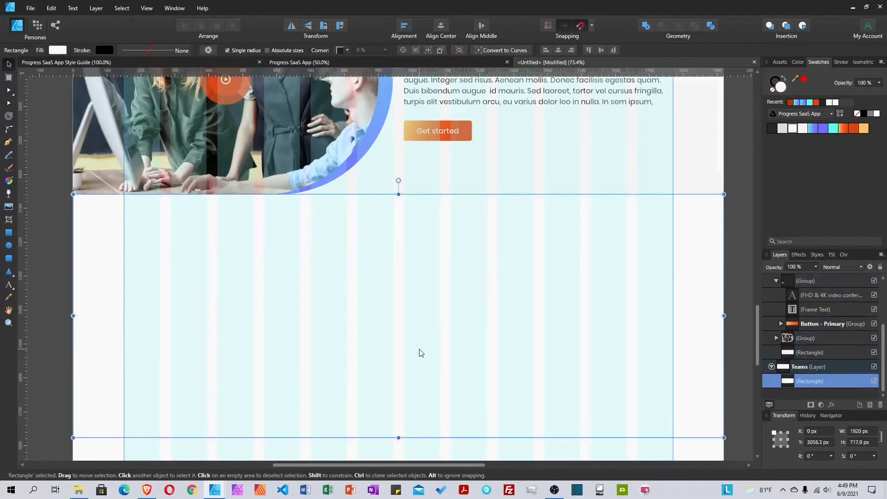
# Paste the copied heading into the Teams layer and change its text to "Meet the team"
pyautogui.hotkey('ctrl', 'v')
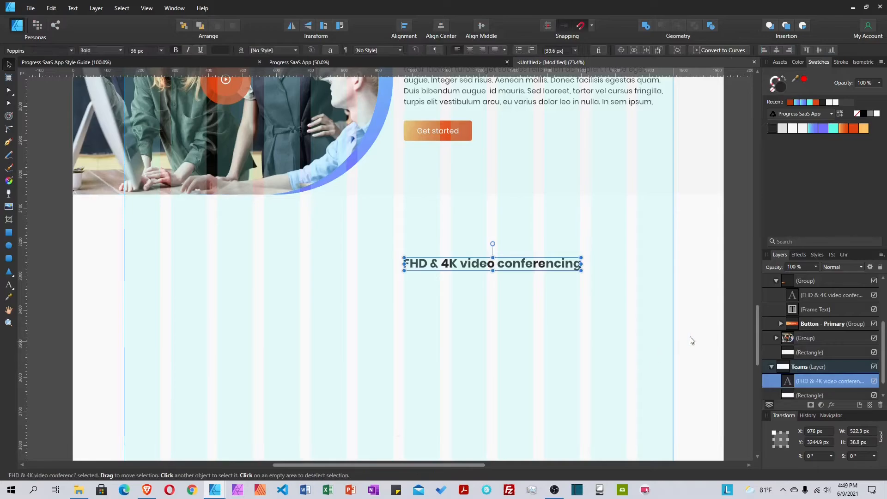
pyautogui.click(777, 282)
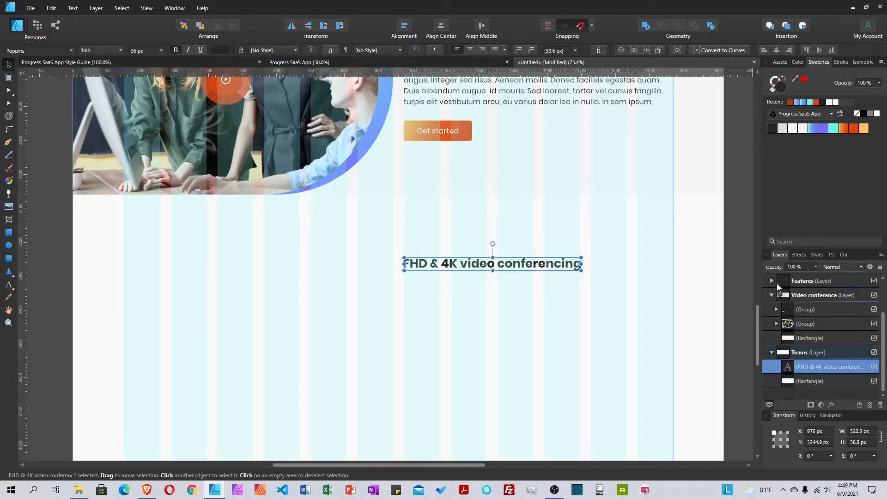
pyautogui.tripleClick(487, 263)
pyautogui.write('M')
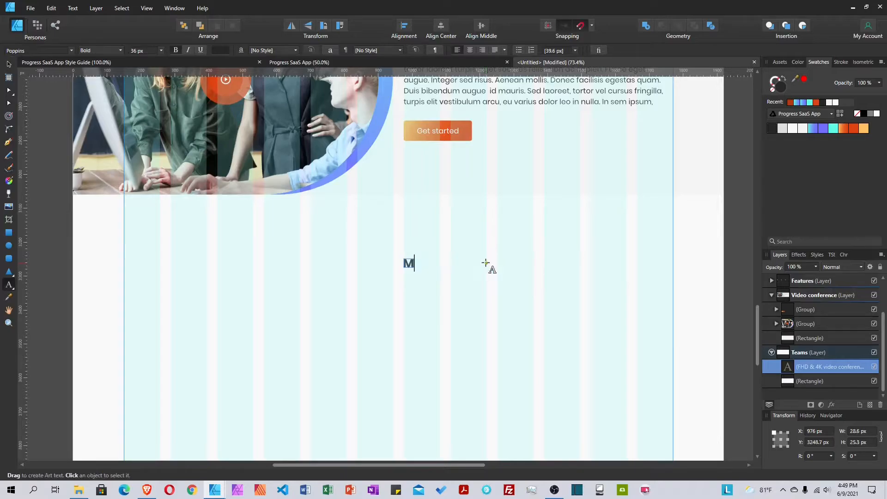
pyautogui.write('eet the')
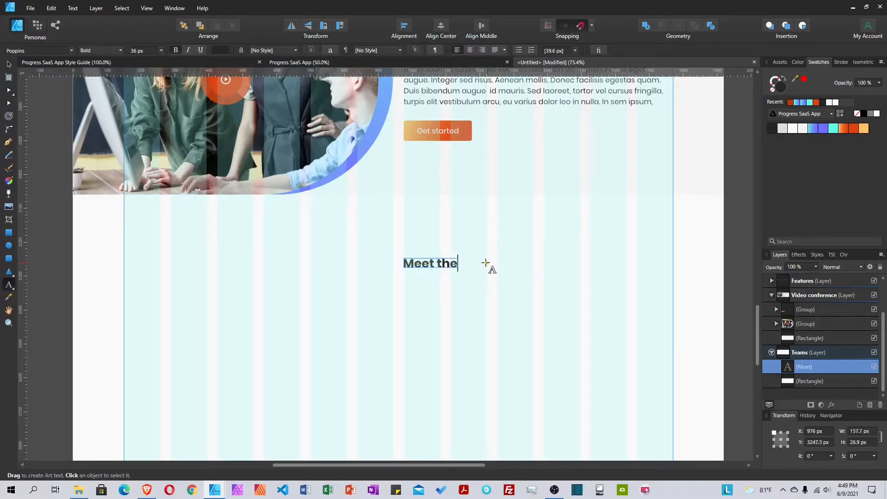
pyautogui.write(' team')
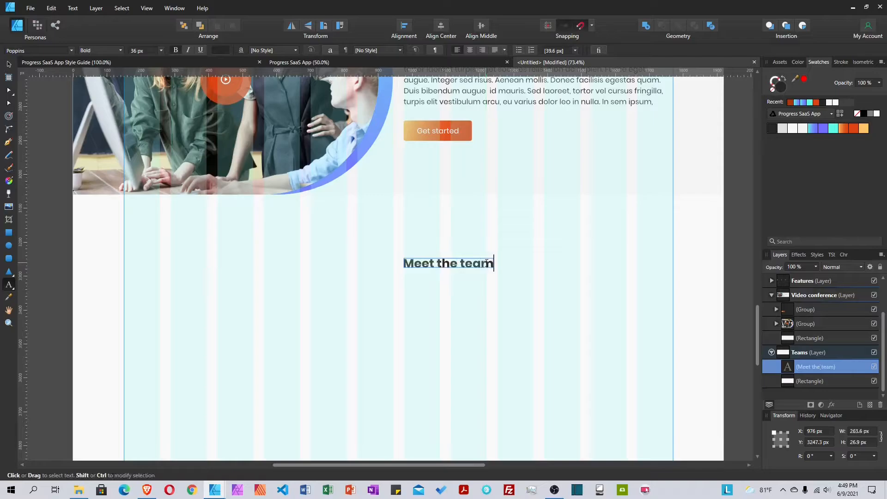
pyautogui.press('Escape')
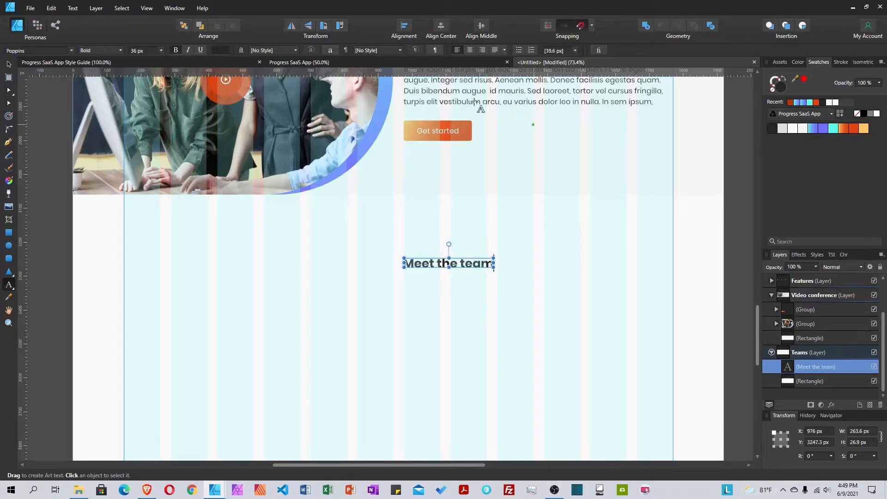
pyautogui.click(11, 66)
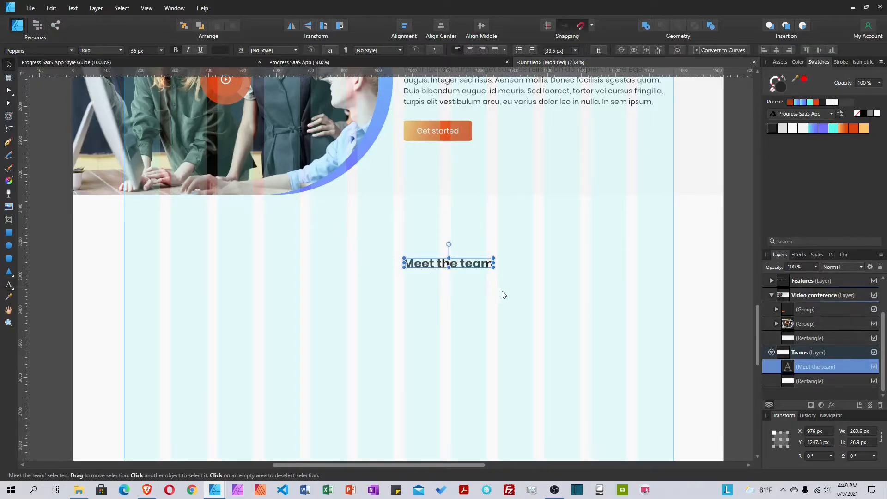
# Align the "Meet the team" heading to the left and top edges of the section's background rectangle
pyautogui.keyDown('shift'); pyautogui.click(521, 309); pyautogui.keyUp('shift')
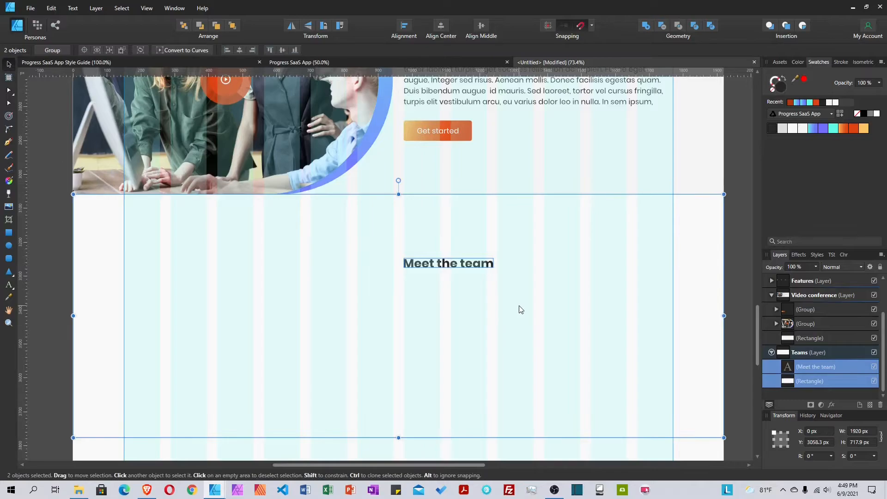
pyautogui.click(409, 37)
pyautogui.click(412, 56)
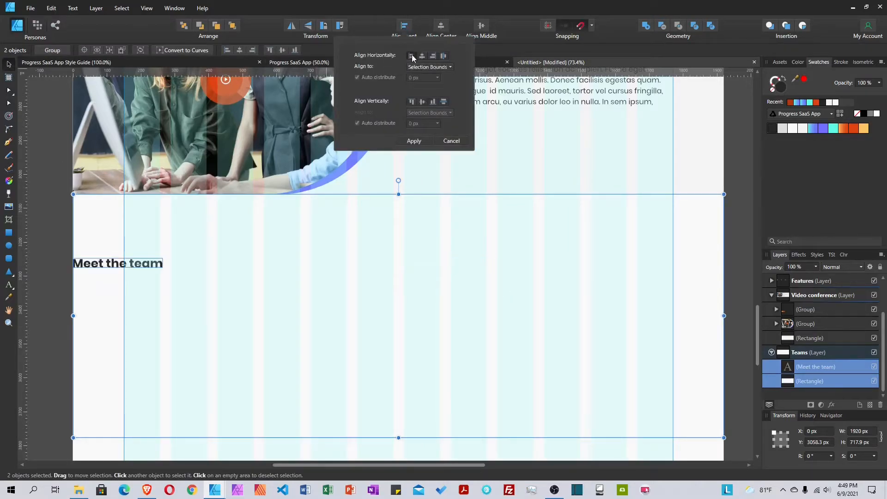
pyautogui.click(412, 102)
pyautogui.click(414, 141)
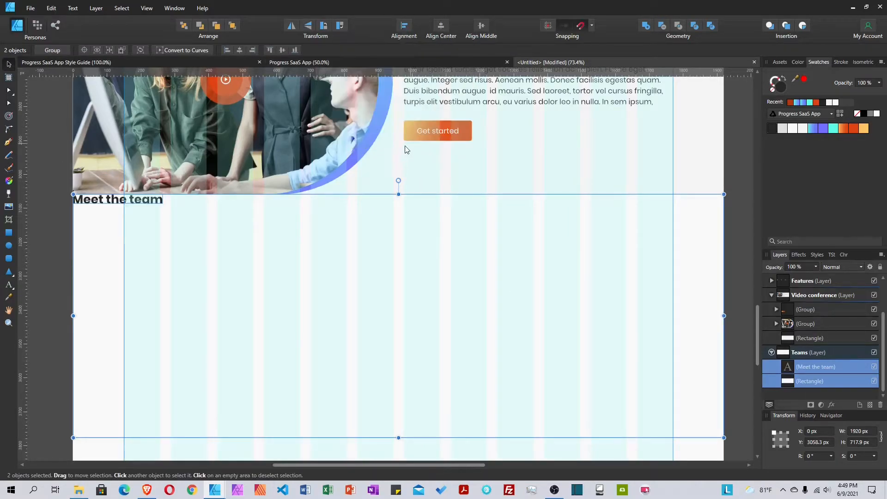
# Move the heading to the left margin guide at X 150 px and 50 px below the section's top edge
pyautogui.click(140, 199)
pyautogui.moveTo(140, 199); pyautogui.dragTo(187, 205)
pyautogui.hotkey('shift', 'Down')
pyautogui.hotkey('shift', 'Down')
pyautogui.hotkey('shift', 'Down')
pyautogui.hotkey('shift', 'Down')
pyautogui.hotkey('shift', 'Down')
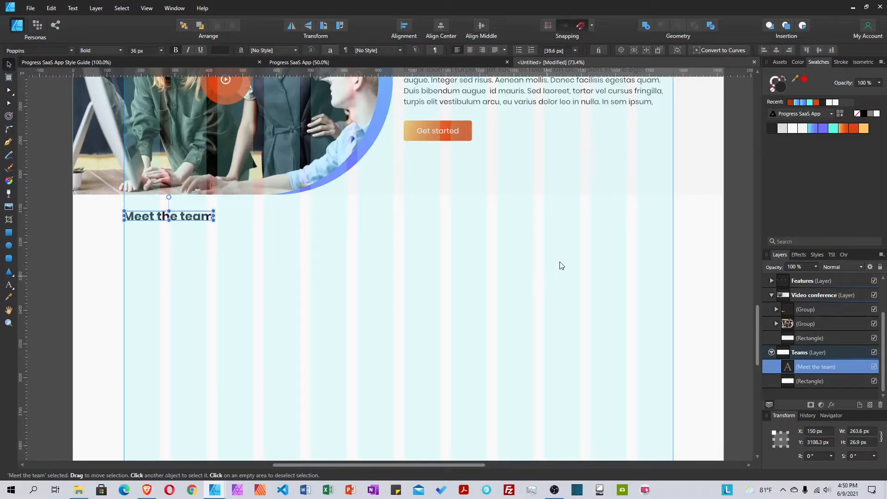
# Draw a card rectangle about 519 by 714 px below the heading, starting at the left margin guide
pyautogui.scroll(-3, 497, 257)
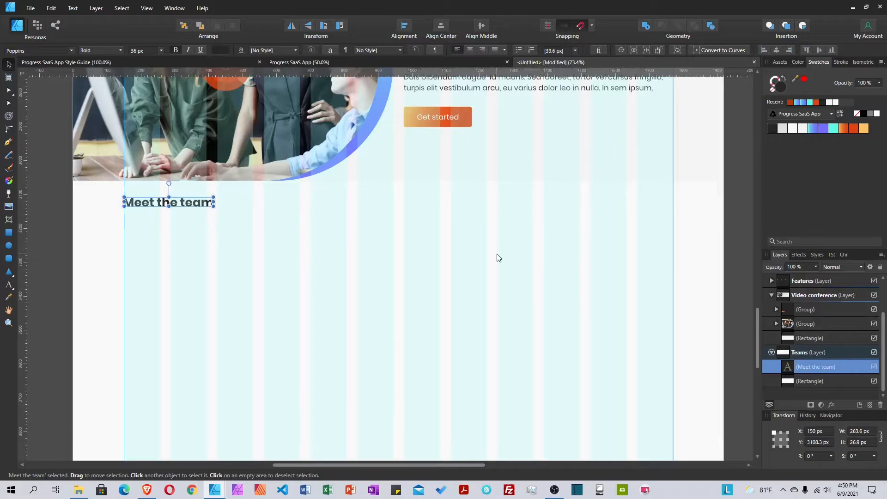
pyautogui.click(9, 232)
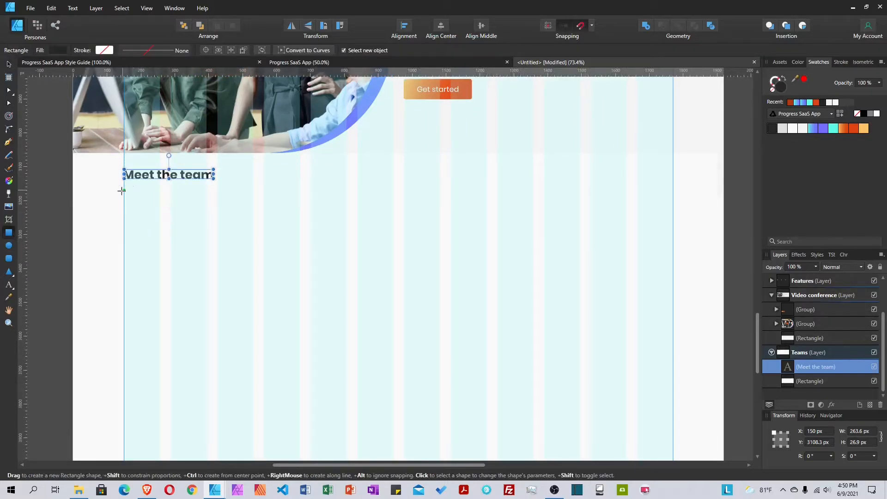
pyautogui.moveTo(124, 192); pyautogui.dragTo(300, 324)
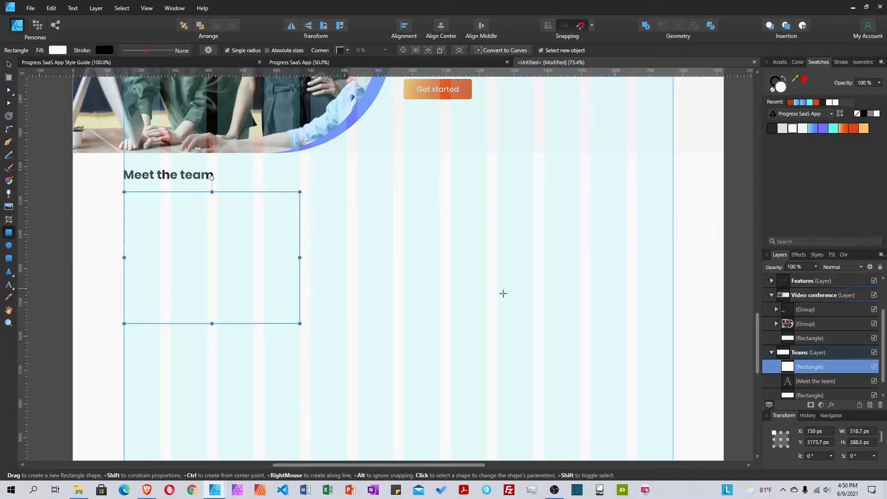
pyautogui.moveTo(212, 324); pyautogui.dragTo(212, 429)
pyautogui.scroll(-2, 236, 311)
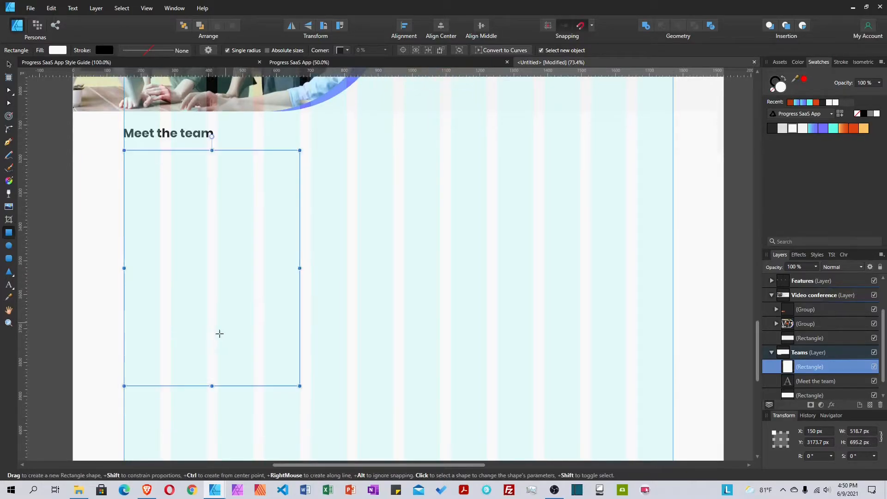
pyautogui.moveTo(211, 386); pyautogui.dragTo(213, 392)
pyautogui.press('v')
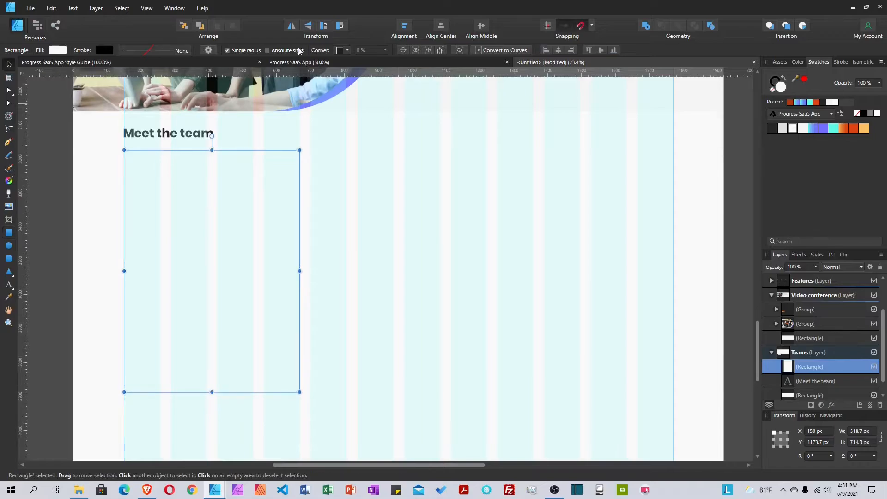
# Round the card's corners with an absolute radius of 50 px
pyautogui.click(345, 50)
pyautogui.click(340, 67)
pyautogui.click(392, 50)
pyautogui.write('50')
pyautogui.press('Return')
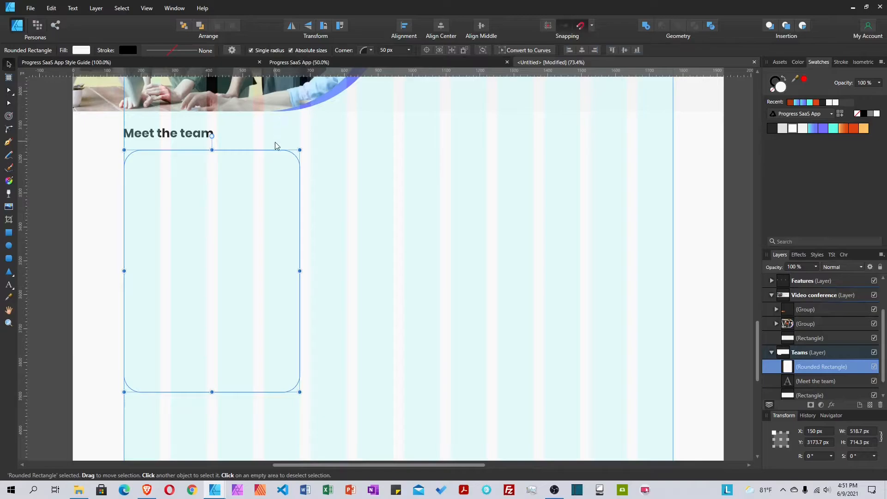
# Add an outer shadow to the card with 20% opacity, 18 px radius and 0.5 px offset
pyautogui.click(799, 255)
pyautogui.click(777, 300)
pyautogui.click(843, 331)
pyautogui.write('20')
pyautogui.press('Return')
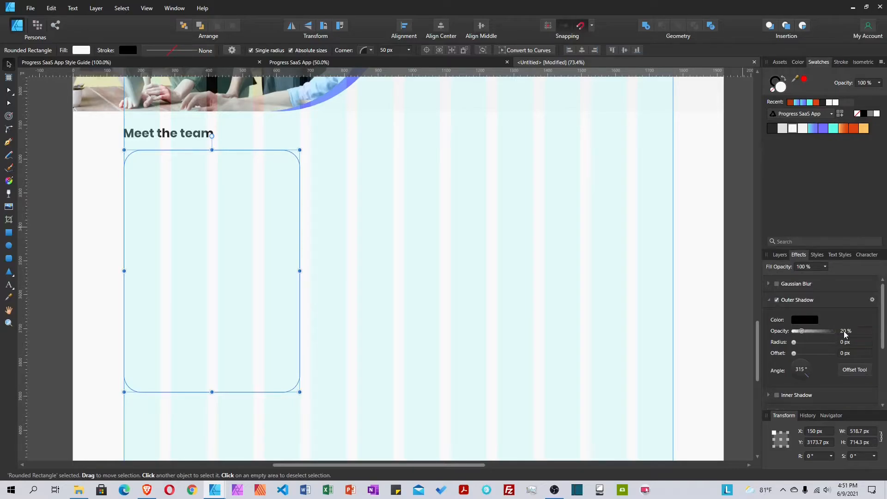
pyautogui.click(850, 343)
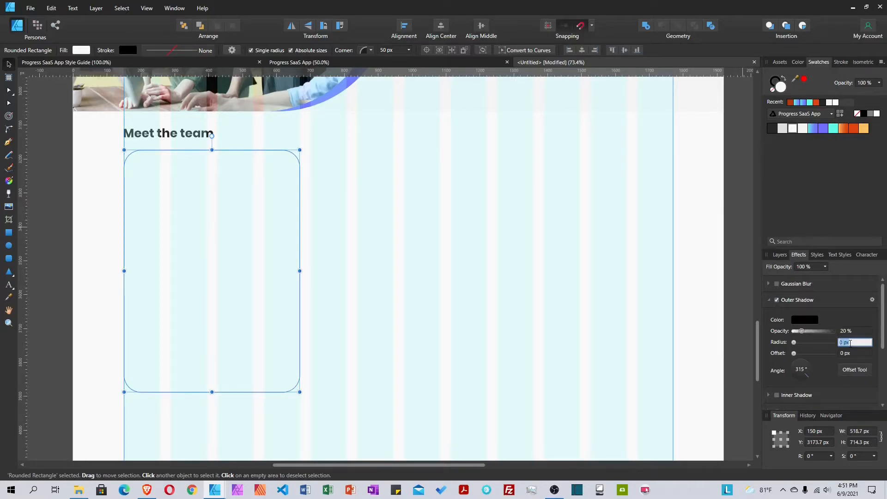
pyautogui.write('18')
pyautogui.press('Return')
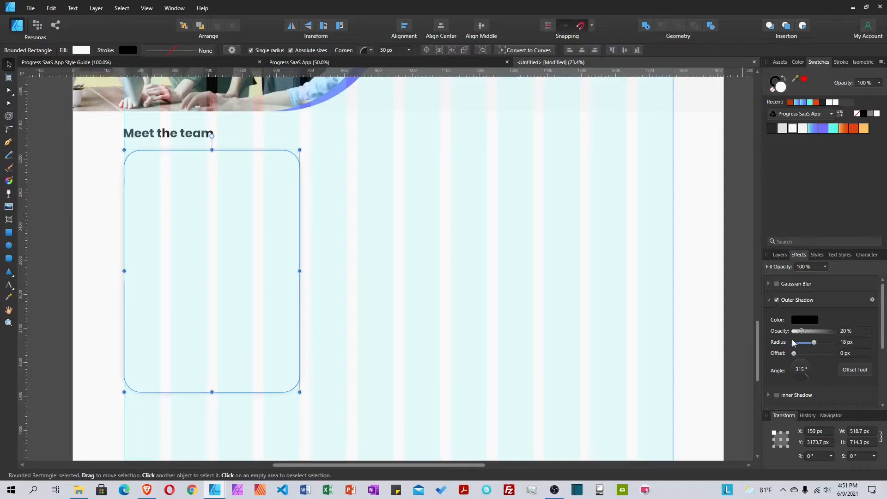
pyautogui.moveTo(794, 355); pyautogui.dragTo(799, 354)
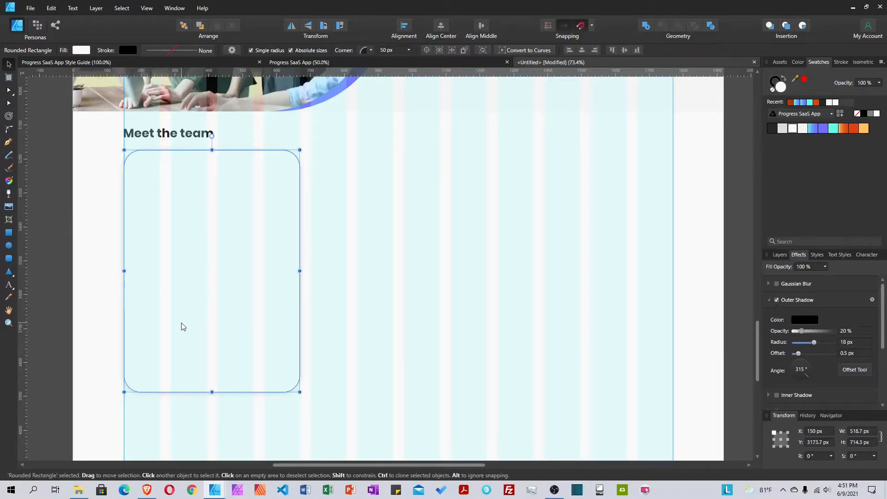
pyautogui.click(770, 300)
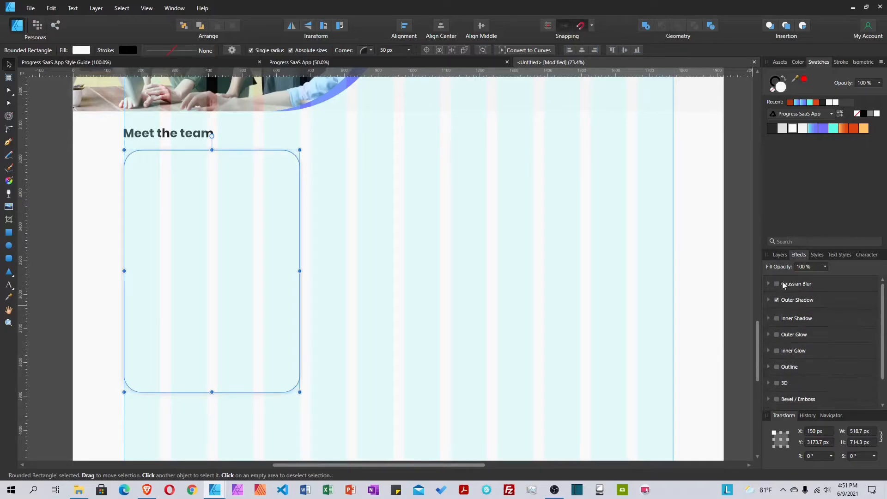
# Duplicate the rounded card and remove the outer shadow from the copy
pyautogui.click(780, 254)
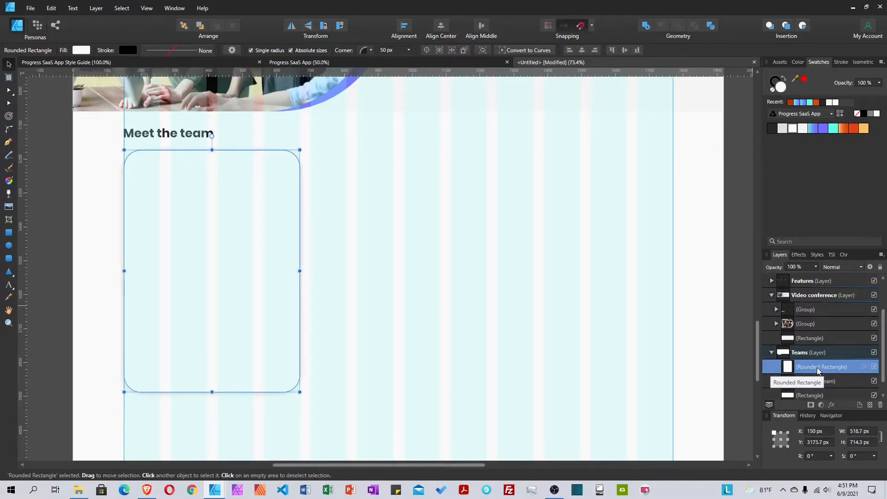
pyautogui.hotkey('ctrl', 'j')
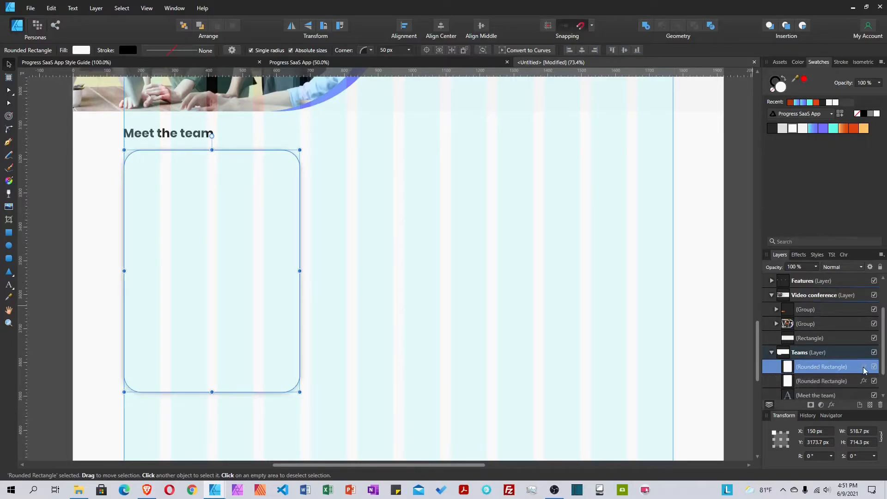
pyautogui.click(799, 254)
pyautogui.click(777, 300)
pyautogui.click(781, 255)
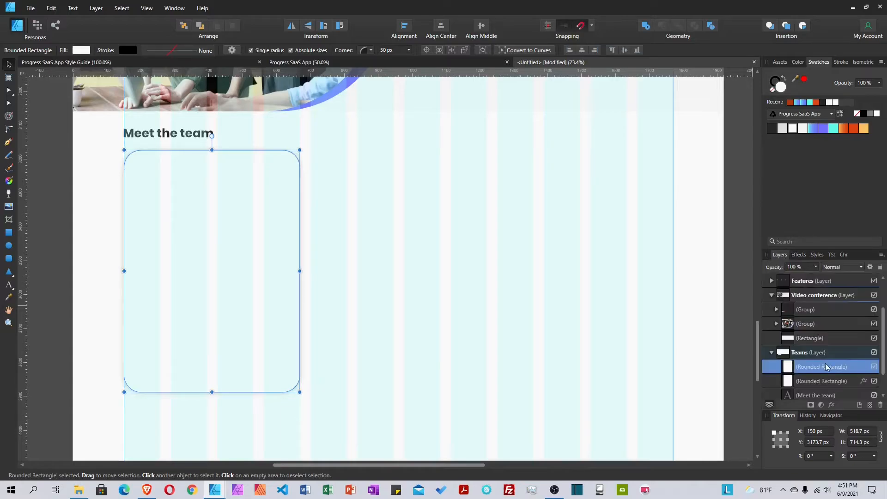
# Shorten the duplicated rounded rectangle from its lower edge to a height of 480 px
pyautogui.moveTo(212, 392); pyautogui.dragTo(237, 314)
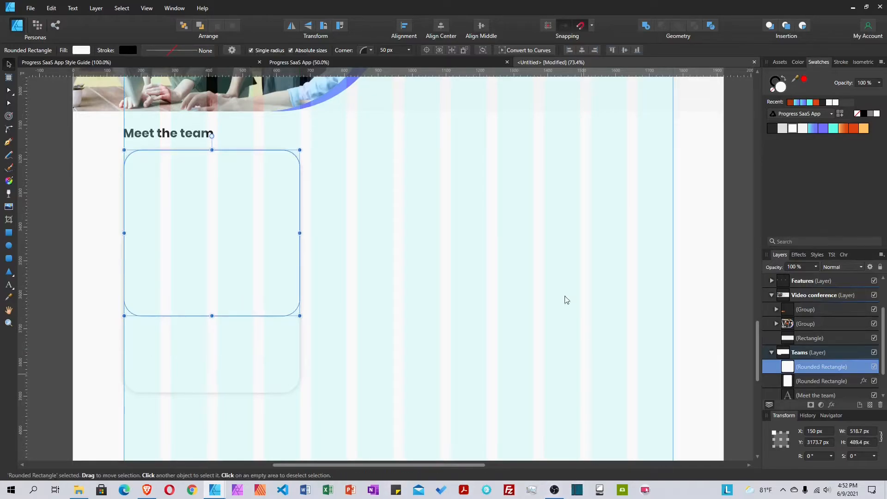
pyautogui.scroll(-1, 435, 222)
pyautogui.scroll(-1, 434, 229)
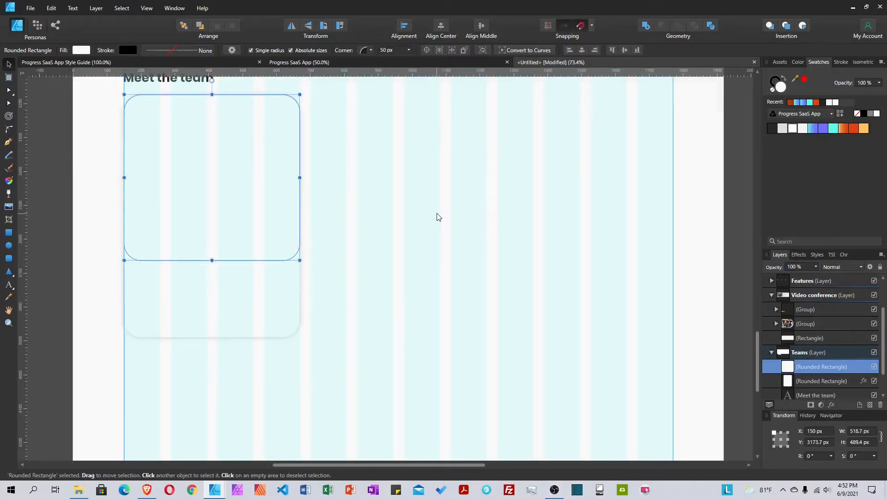
pyautogui.click(861, 443)
pyautogui.write('480')
pyautogui.press('Return')
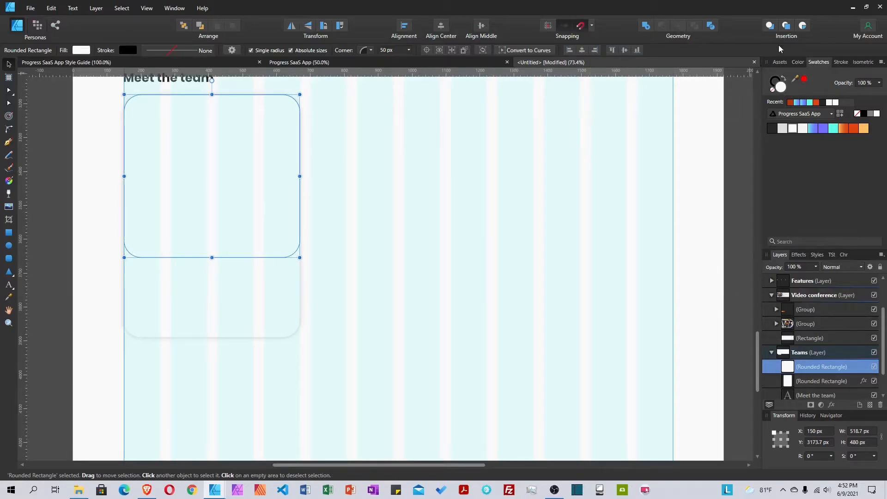
# Place the 774909 portrait photo inside the shorter rounded rectangle at full card width and shift it up to frame the face and collar
pyautogui.click(8, 209)
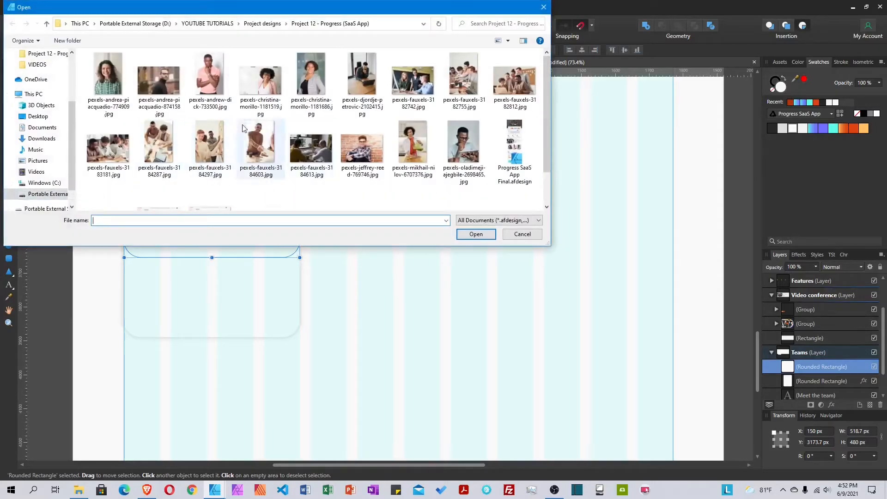
pyautogui.click(111, 70)
pyautogui.click(474, 234)
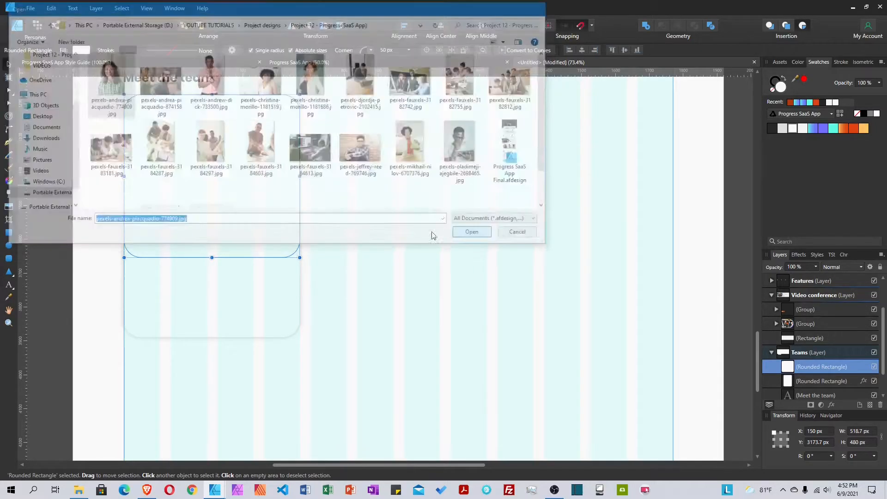
pyautogui.moveTo(124, 96); pyautogui.dragTo(316, 369)
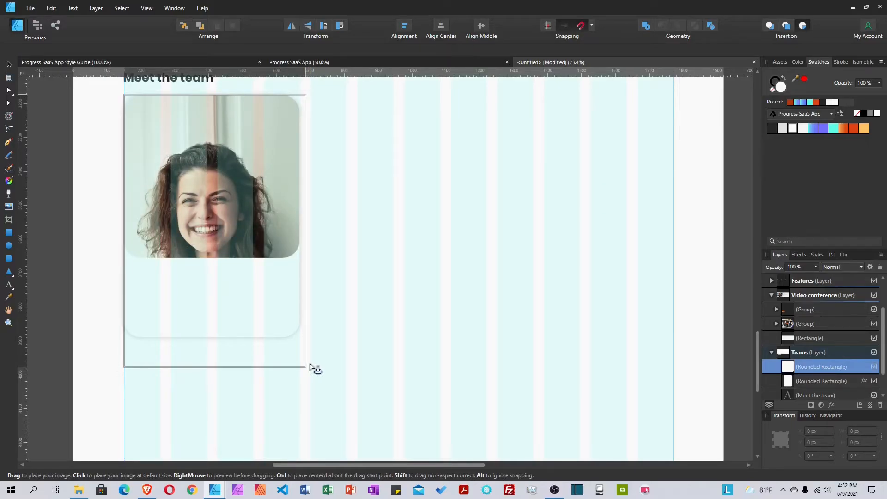
pyautogui.moveTo(314, 369); pyautogui.dragTo(307, 360)
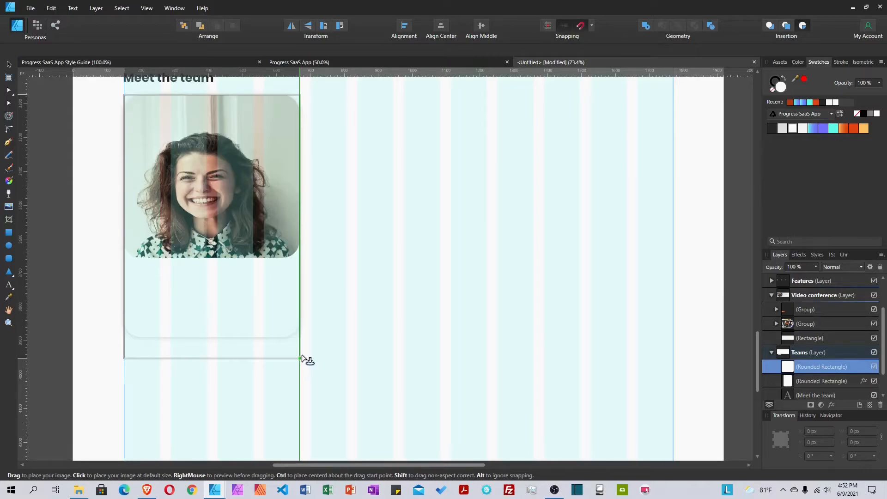
pyautogui.moveTo(306, 360); pyautogui.dragTo(304, 358)
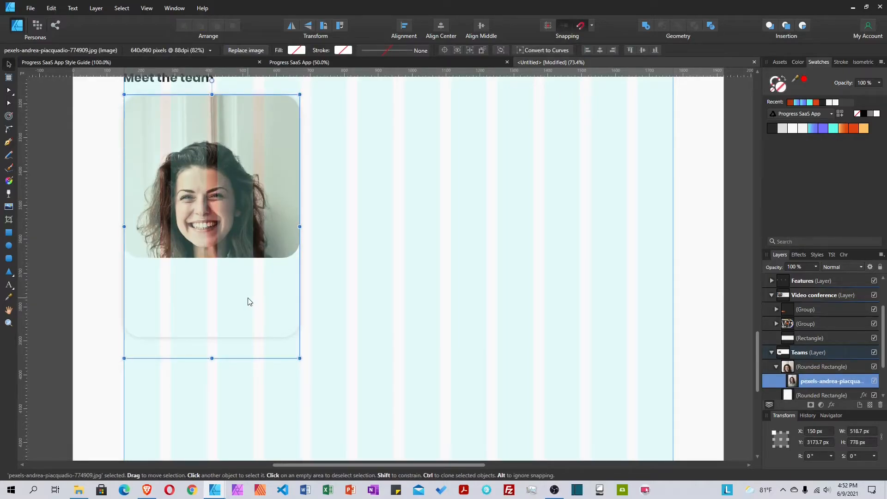
pyautogui.moveTo(250, 301); pyautogui.dragTo(257, 258)
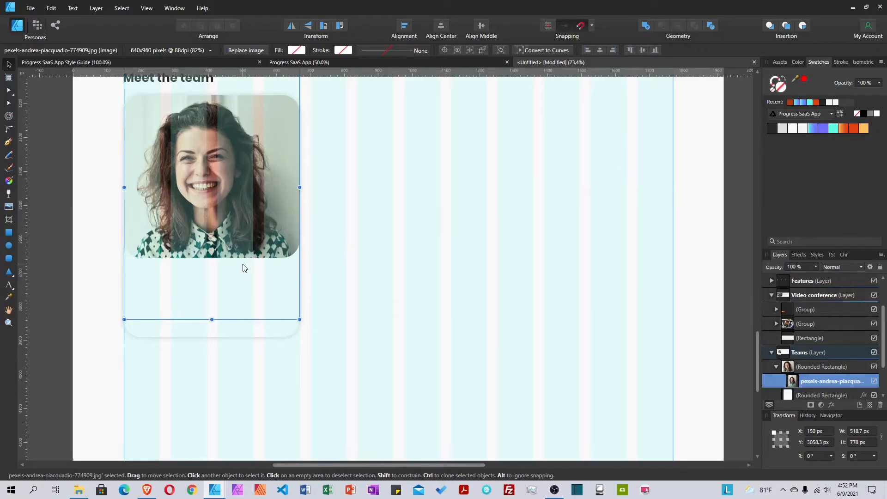
pyautogui.scroll(2, 278, 245)
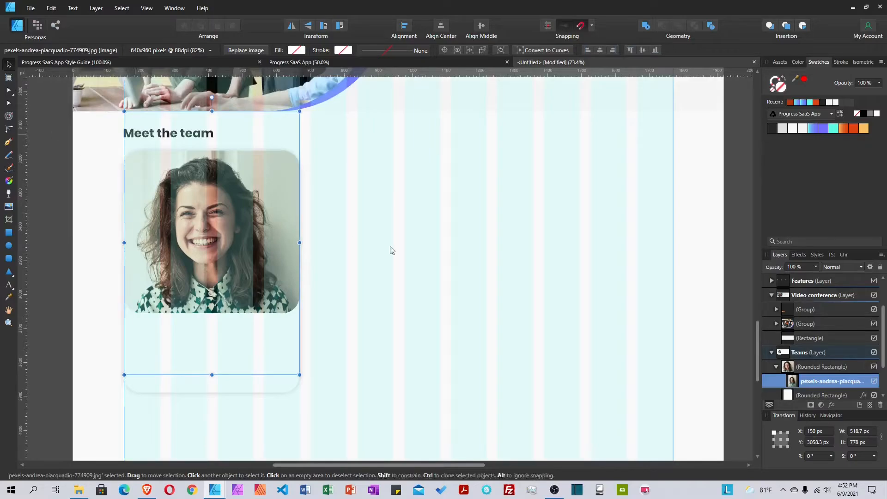
# Duplicate the rounded rectangle holding the portrait photo and delete the nested photo from the copy
pyautogui.click(801, 368)
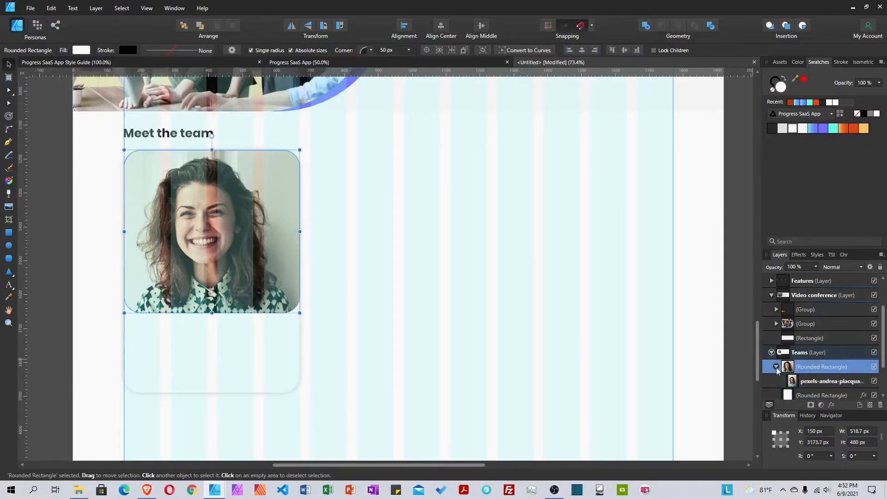
pyautogui.scroll(4, 414, 289)
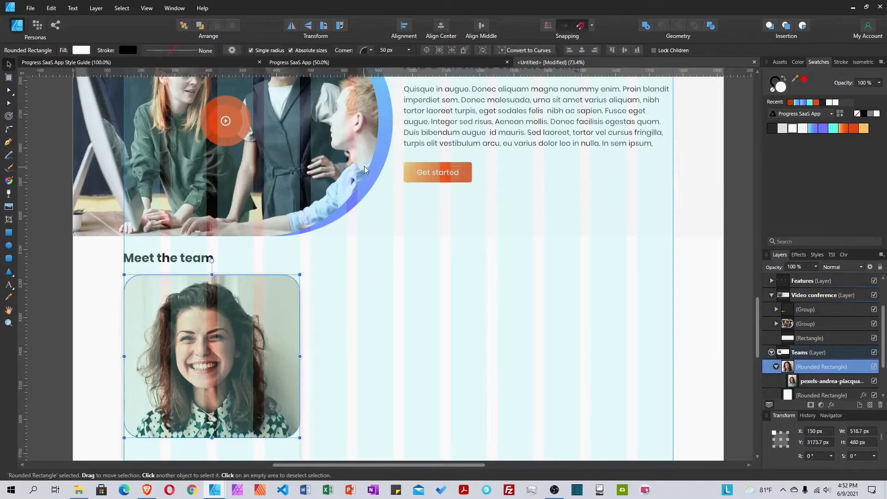
pyautogui.scroll(-2, 231, 355)
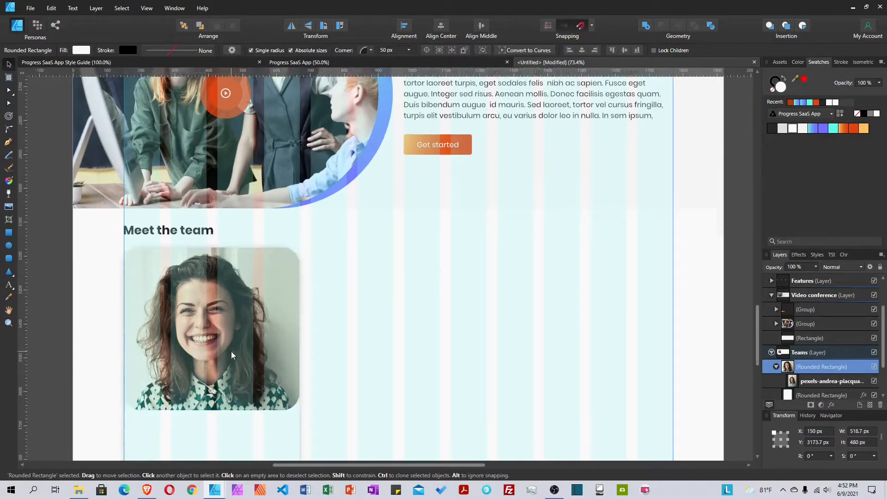
pyautogui.scroll(-1, 231, 355)
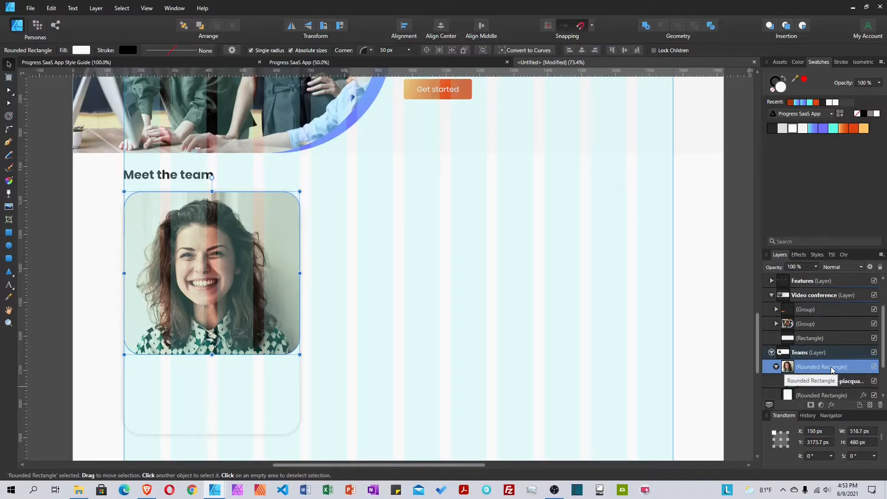
pyautogui.click(776, 366)
pyautogui.click(776, 366)
pyautogui.click(817, 381)
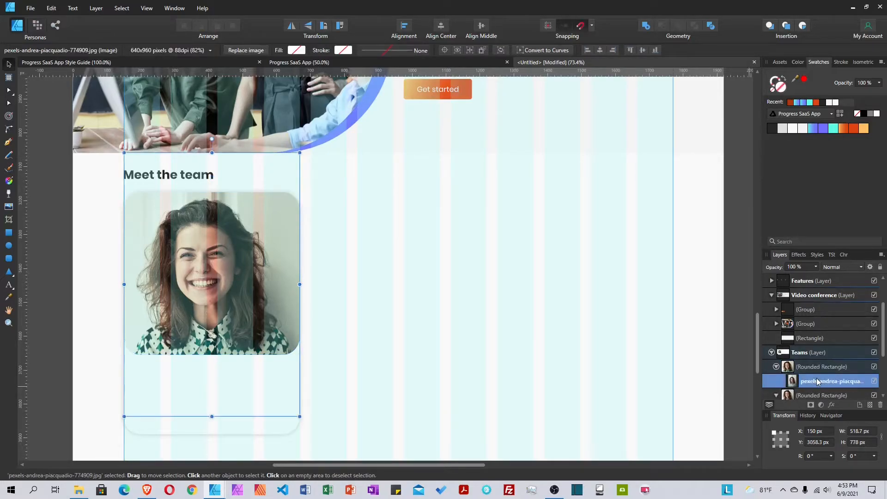
pyautogui.press('Delete')
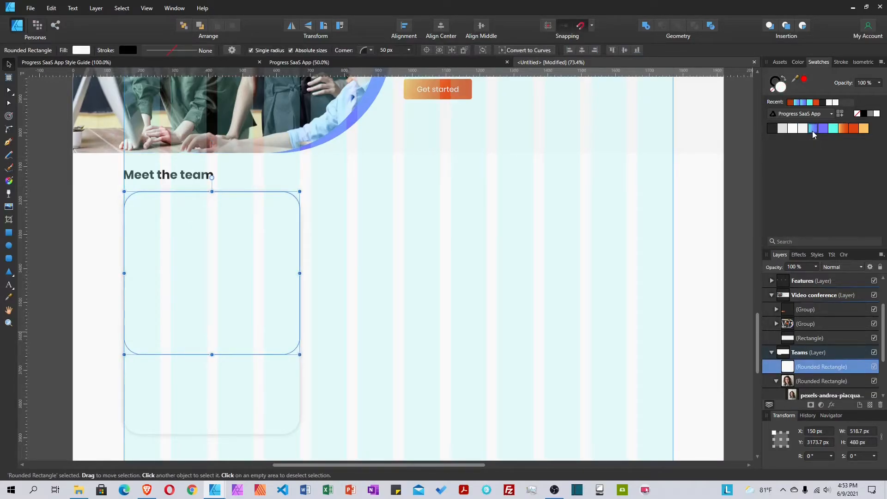
# Fill the emptied rounded rectangle with the cyan-to-violet gradient swatch and shift it down 20 px
pyautogui.click(814, 133)
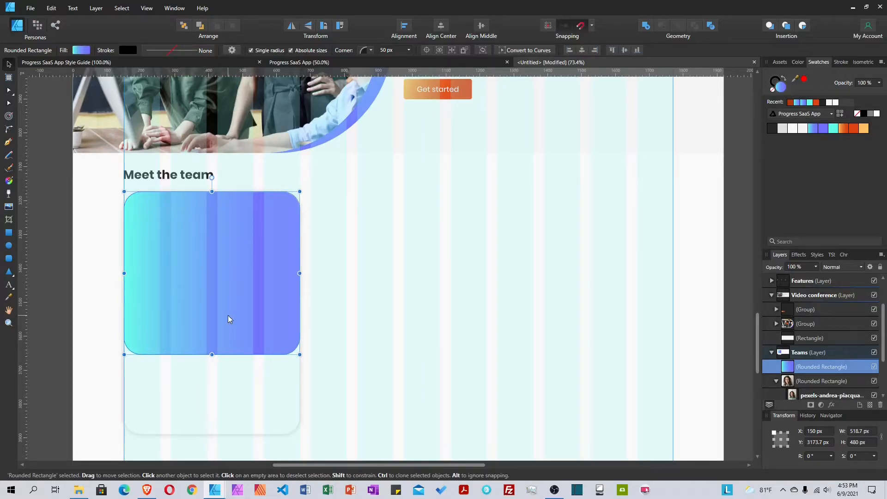
pyautogui.hotkey('shift', 'Down')
pyautogui.hotkey('shift', 'Down')
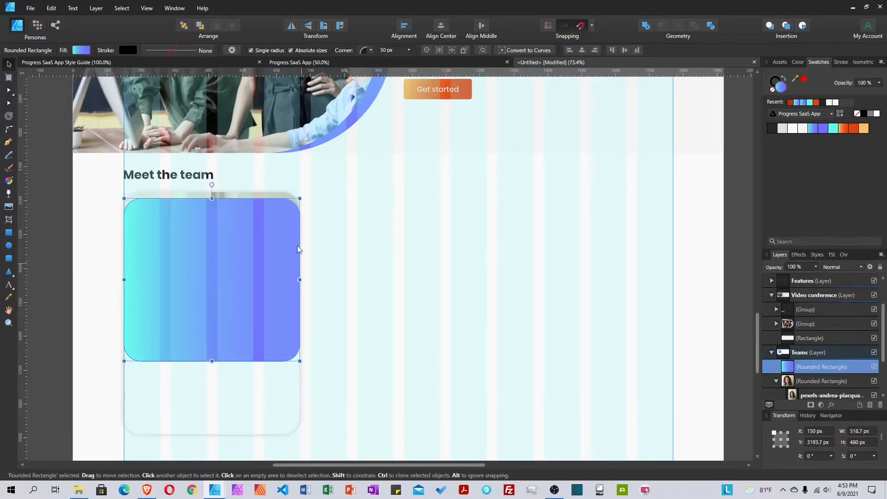
# Place the gradient rectangle behind the photo rectangle so it peeks out below, and group the two shapes
pyautogui.click(777, 382)
pyautogui.moveTo(779, 368); pyautogui.dragTo(779, 388)
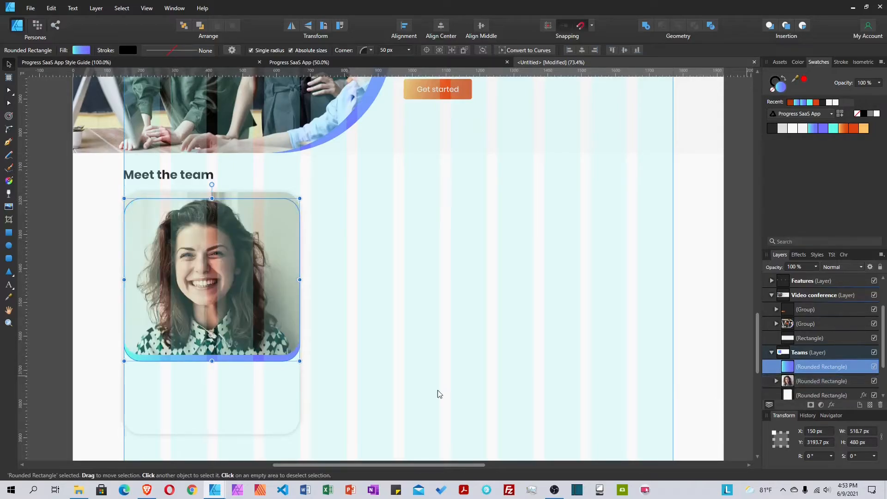
pyautogui.click(398, 390)
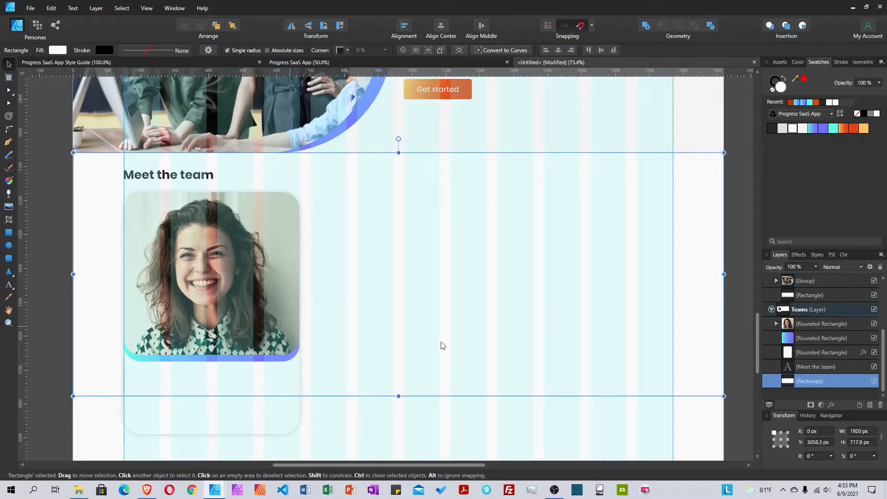
pyautogui.click(804, 337)
pyautogui.keyDown('shift'); pyautogui.click(803, 326); pyautogui.keyUp('shift')
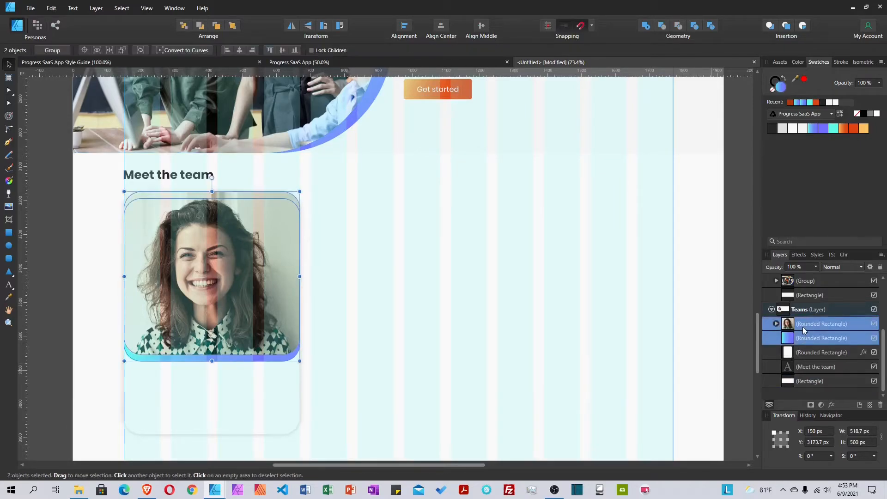
pyautogui.hotkey('ctrl', 'g')
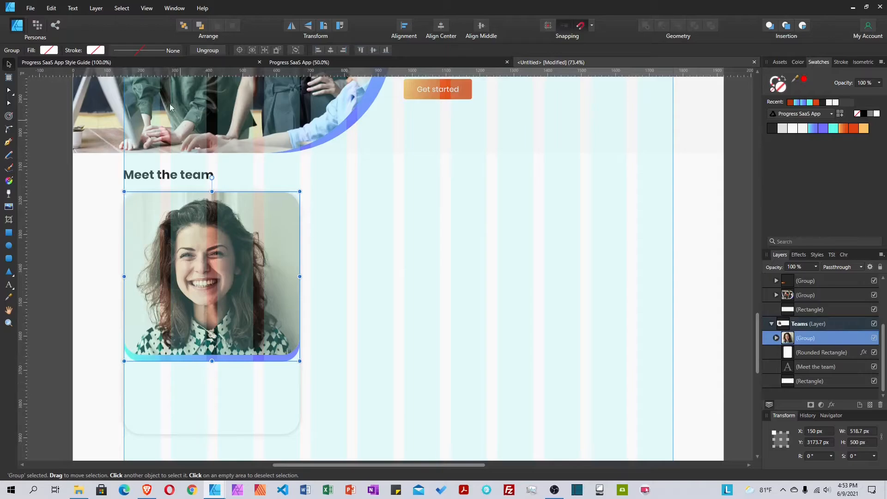
# Copy the Heading 3 sample text from the style guide document and paste it onto the team card below the photo
pyautogui.click(115, 62)
pyautogui.click(261, 281)
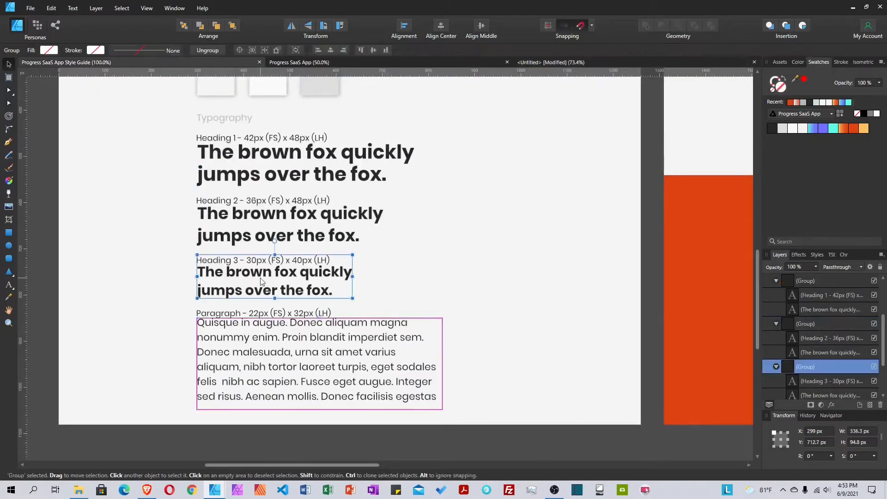
pyautogui.doubleClick(261, 282)
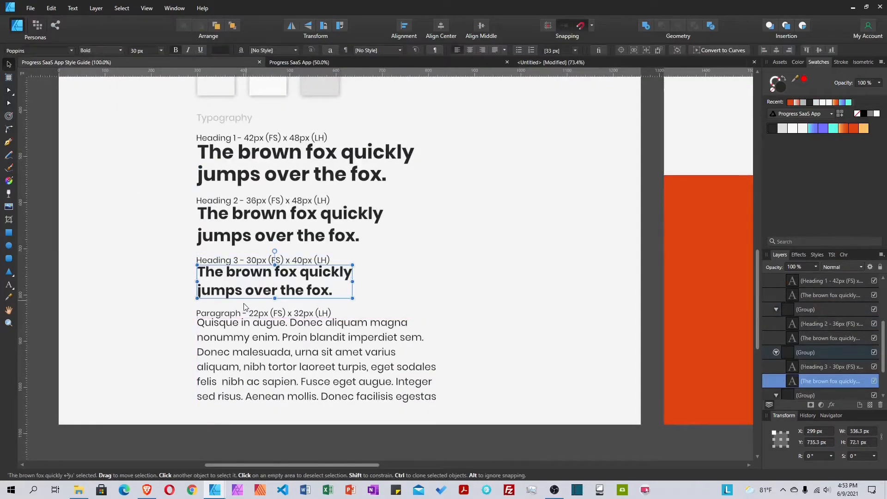
pyautogui.click(585, 61)
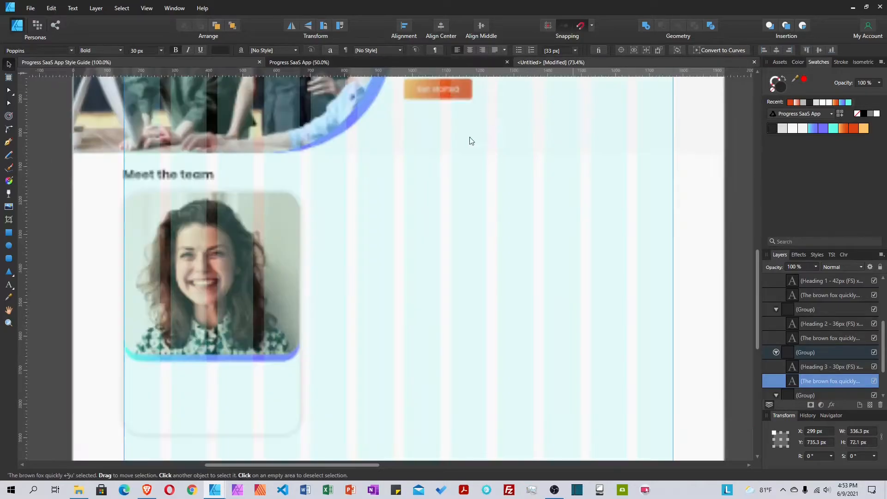
pyautogui.click(240, 337)
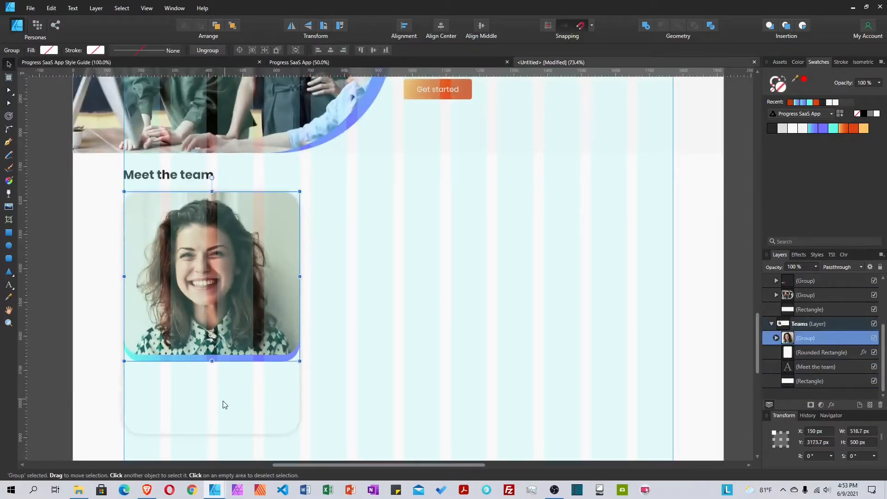
pyautogui.hotkey('ctrl', 'v')
pyautogui.moveTo(253, 251); pyautogui.dragTo(229, 377)
# Replace the pasted sample heading with the team member's full name, correctly capitalised, and centre-align the text
pyautogui.doubleClick(230, 377)
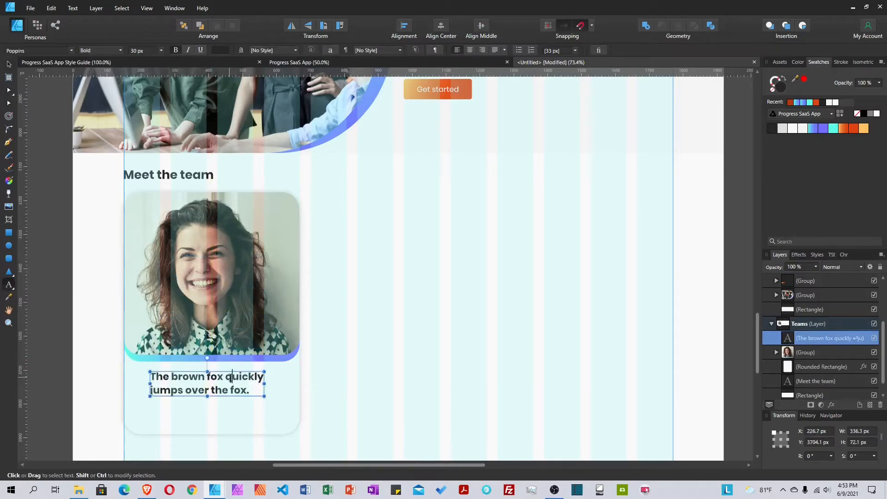
pyautogui.tripleClick(230, 377)
pyautogui.write('Nancy')
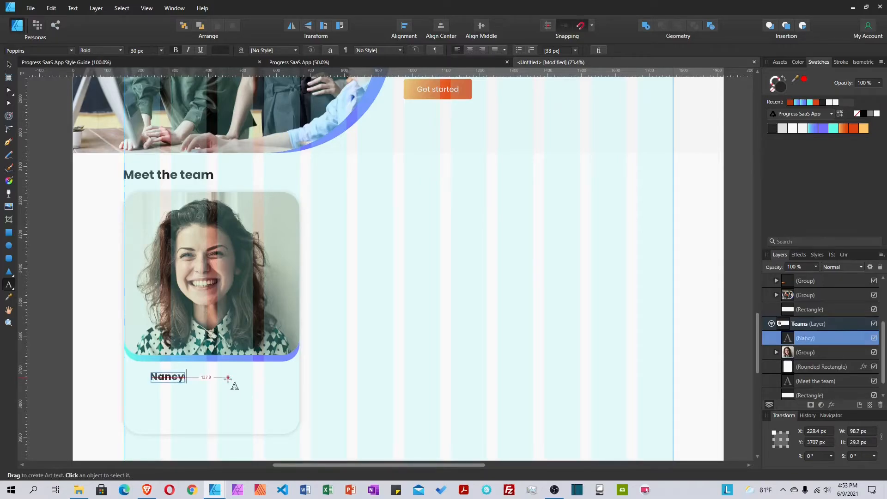
pyautogui.write(' A. ba')
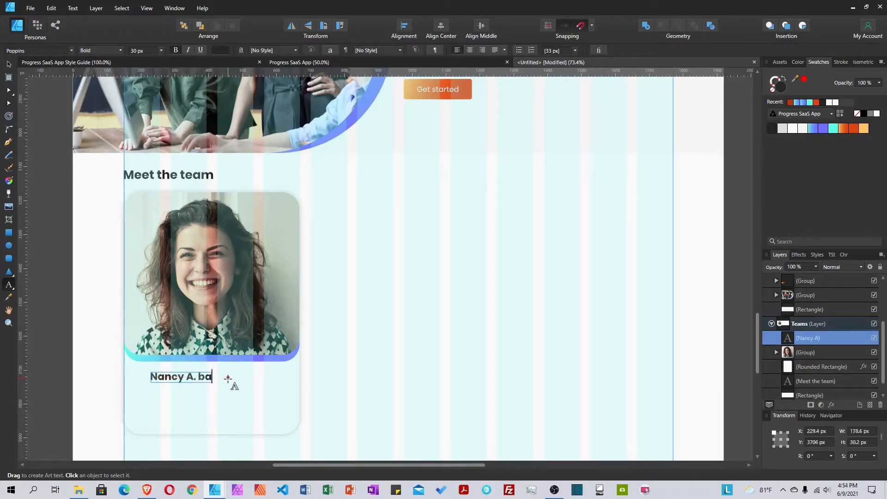
pyautogui.write('ker')
pyautogui.press('Escape')
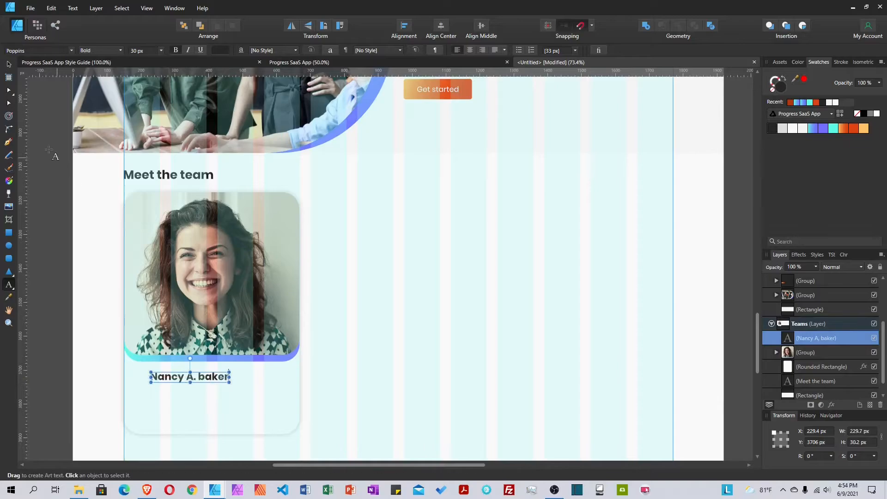
pyautogui.doubleClick(205, 380)
pyautogui.write('Baker')
pyautogui.press('Escape')
pyautogui.click(9, 65)
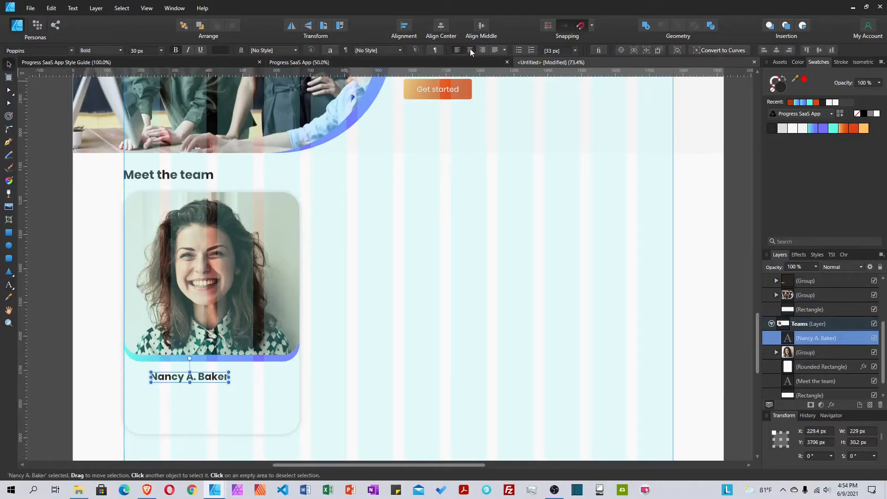
pyautogui.click(259, 398)
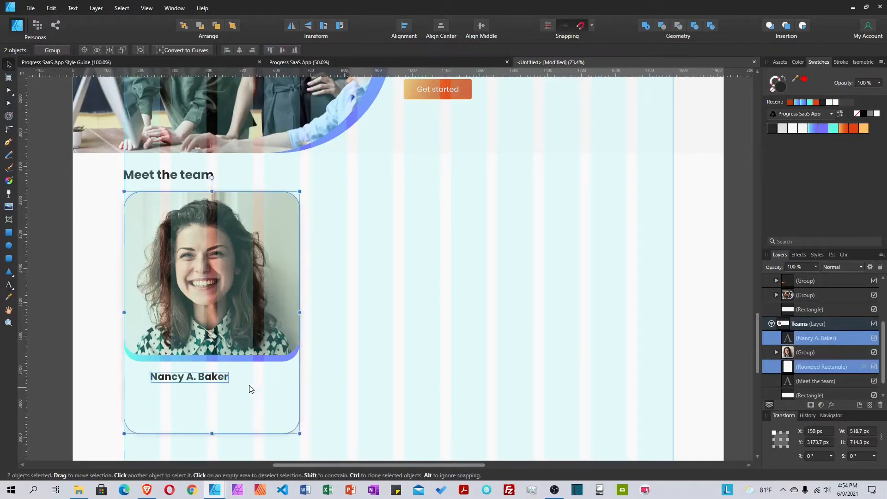
# Duplicate the name text and place one copy about 55 px below the other
pyautogui.click(221, 382)
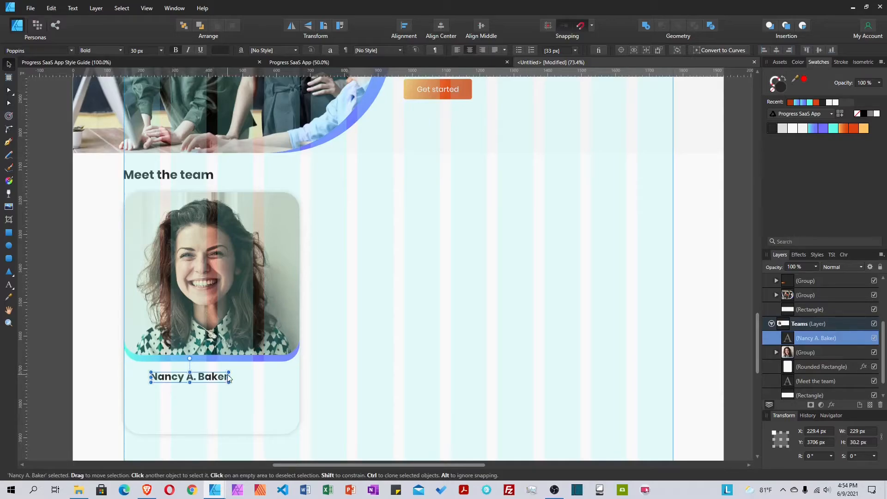
pyautogui.hotkey('ctrl', 'j')
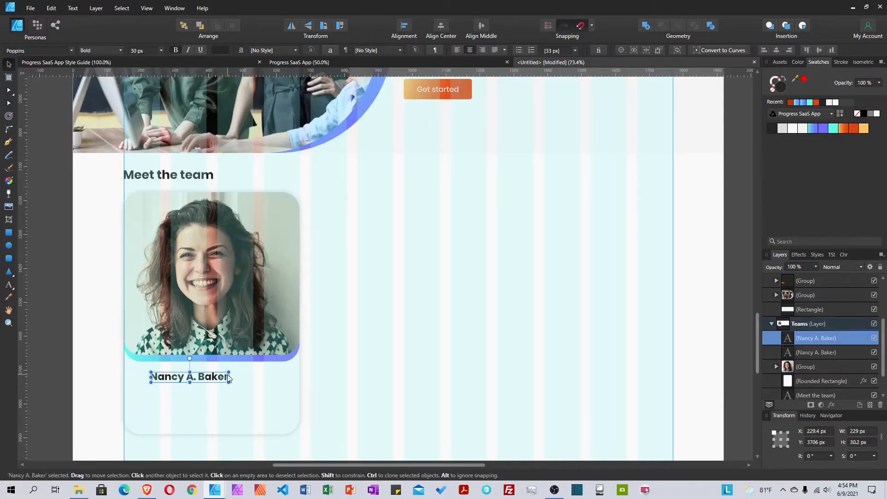
pyautogui.click(802, 354)
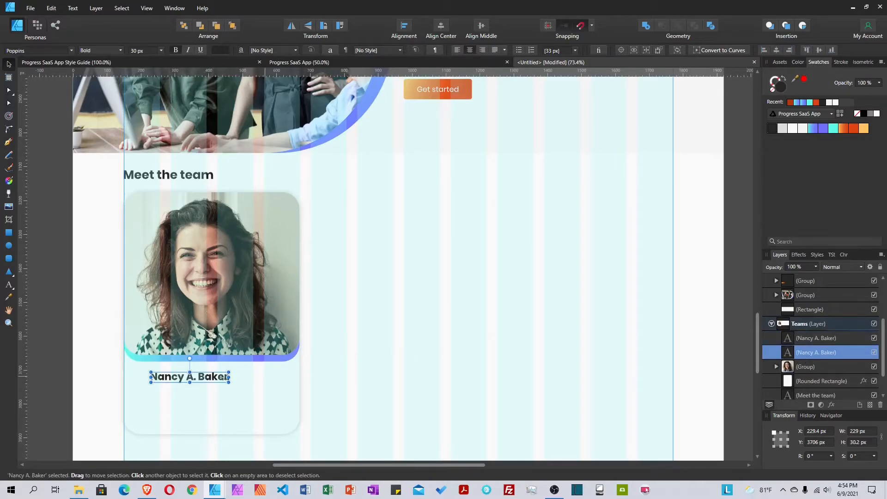
pyautogui.moveTo(204, 377); pyautogui.dragTo(204, 396)
# Change the lower copy of the name to the job title "Software engineer"
pyautogui.doubleClick(205, 396)
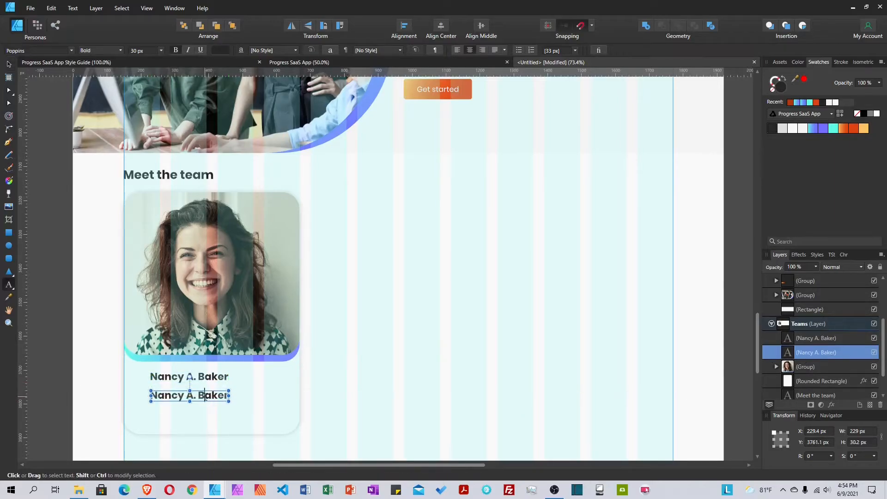
pyautogui.hotkey('ctrl', 'a')
pyautogui.write('So')
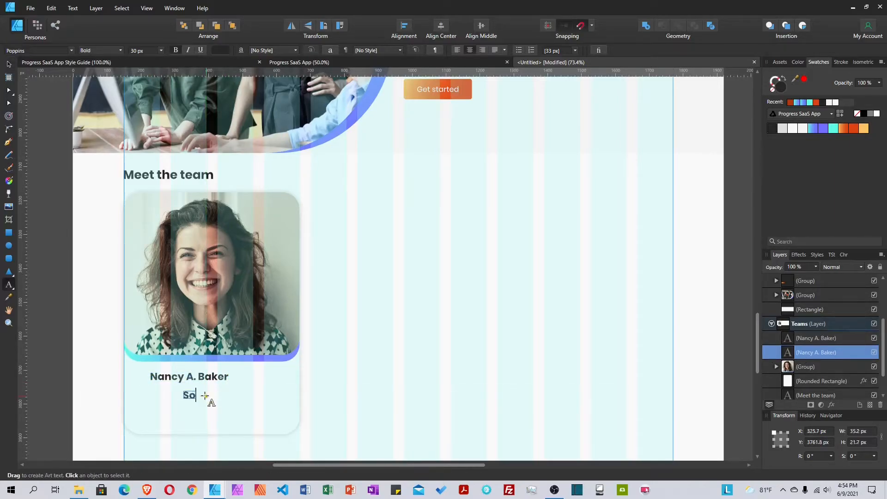
pyautogui.write('ftware e')
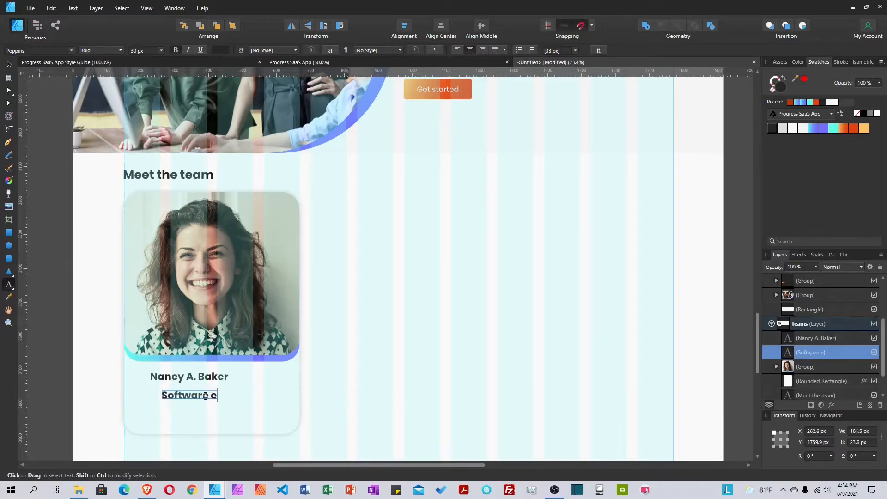
pyautogui.write('ngineer')
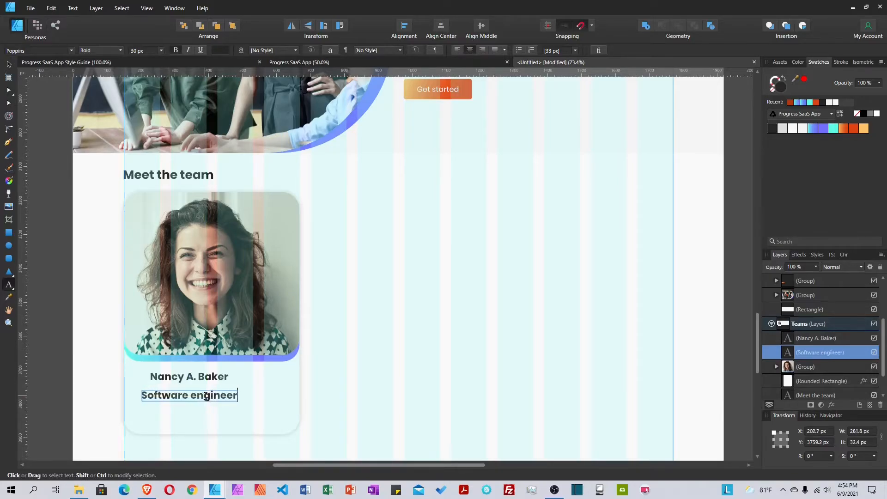
pyautogui.press('Escape')
# Set the job title text to Poppins Regular at 22 px
pyautogui.click(9, 65)
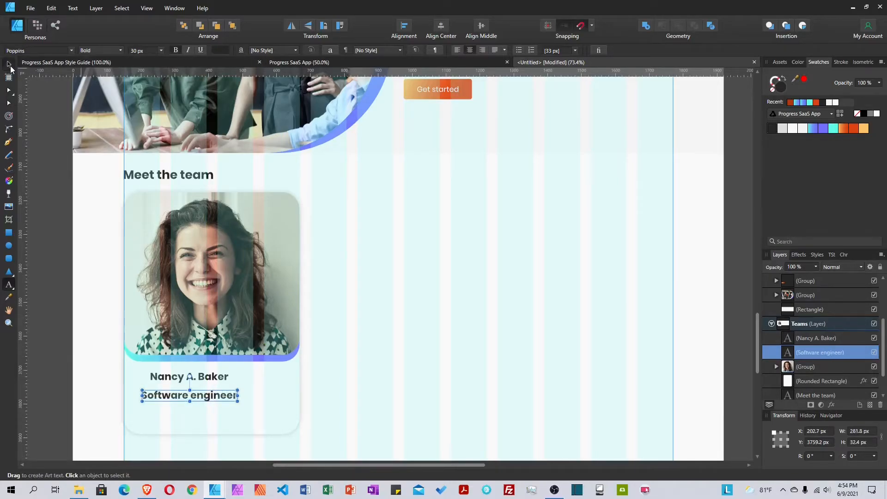
pyautogui.click(87, 51)
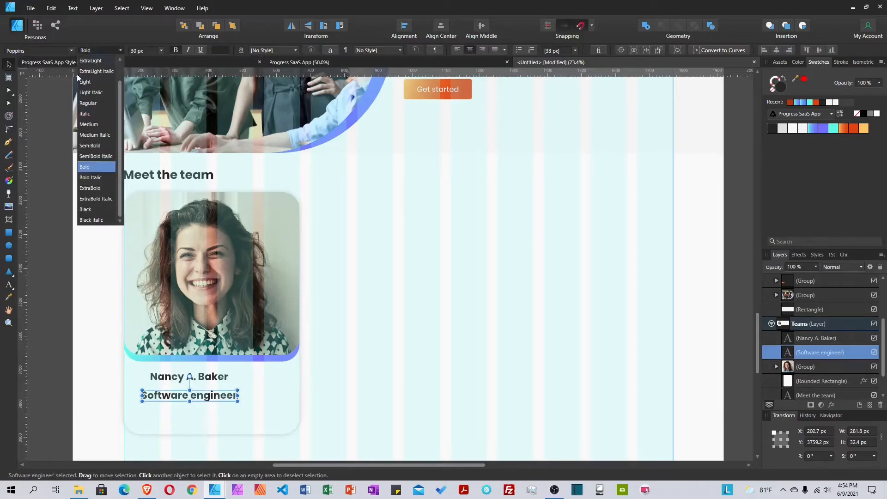
pyautogui.click(89, 103)
pyautogui.write('22')
pyautogui.press('Return')
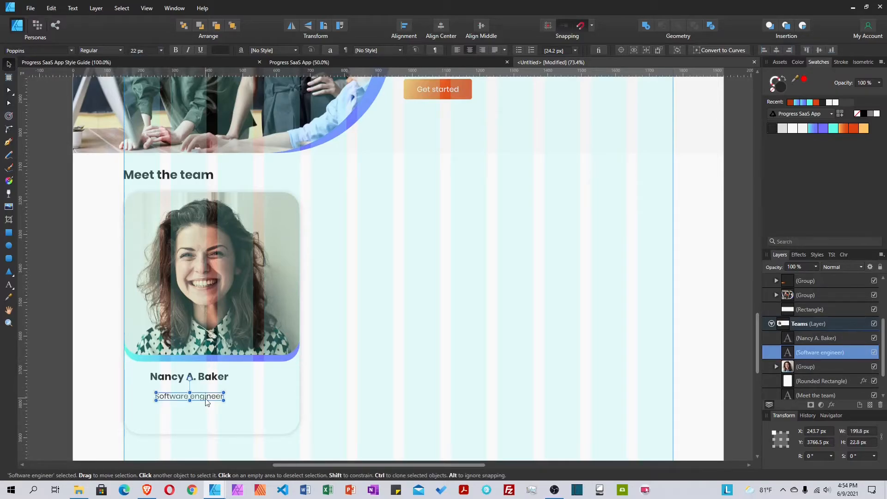
# Move the job title up to sit 20 px below the name, and select both texts together
pyautogui.moveTo(206, 402); pyautogui.dragTo(207, 392)
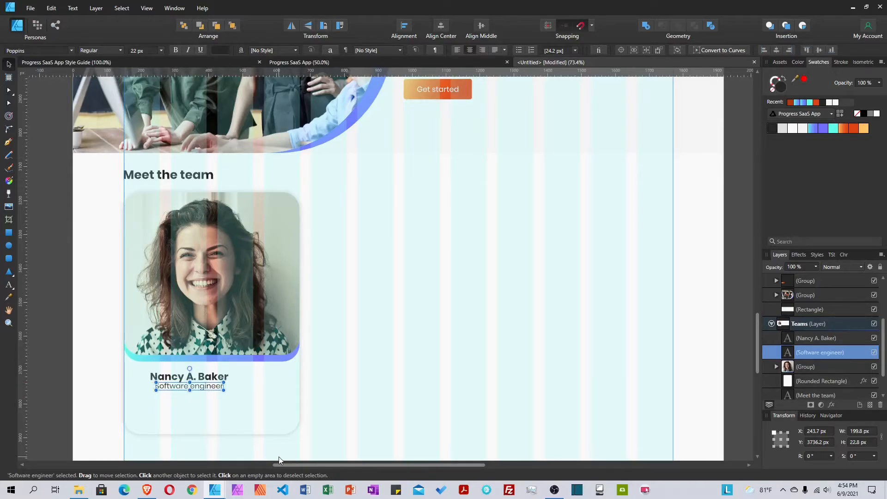
pyautogui.hotkey('shift', 'Down')
pyautogui.hotkey('shift', 'Down')
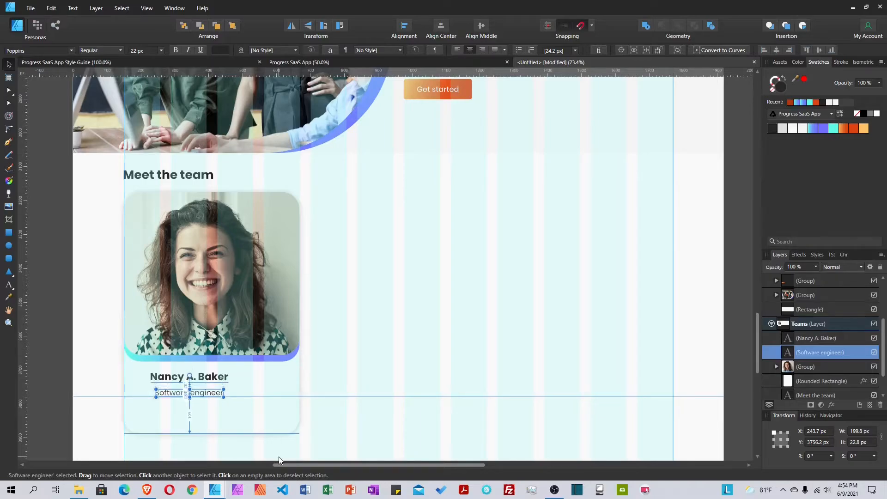
pyautogui.keyDown('shift'); pyautogui.click(189, 377); pyautogui.keyUp('shift')
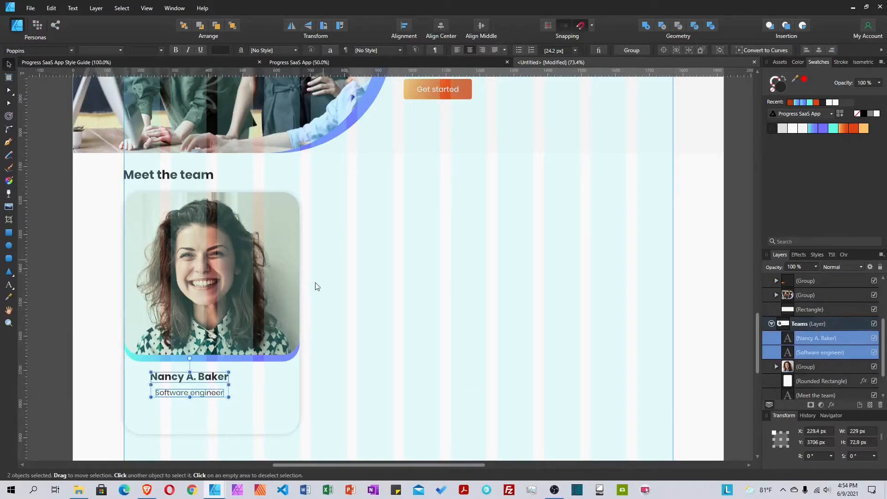
# Center the name and job title texts horizontally on the white card background
pyautogui.keyDown('shift'); pyautogui.click(277, 395); pyautogui.keyUp('shift')
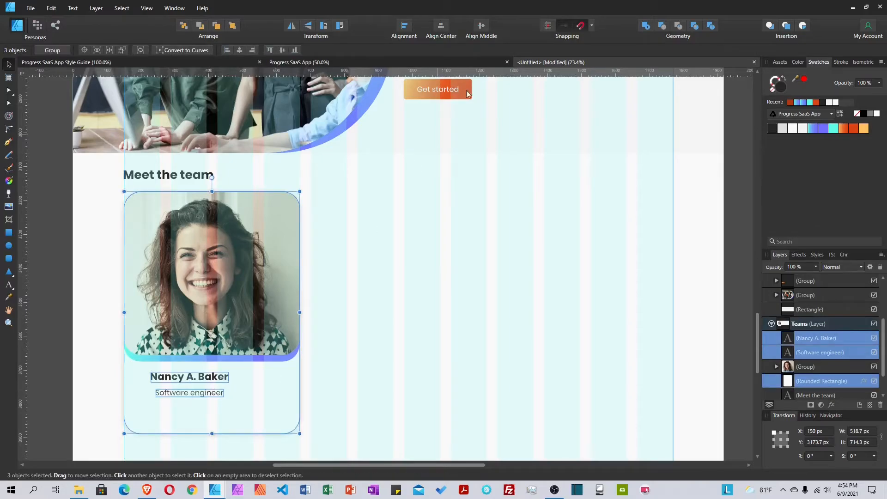
pyautogui.click(446, 29)
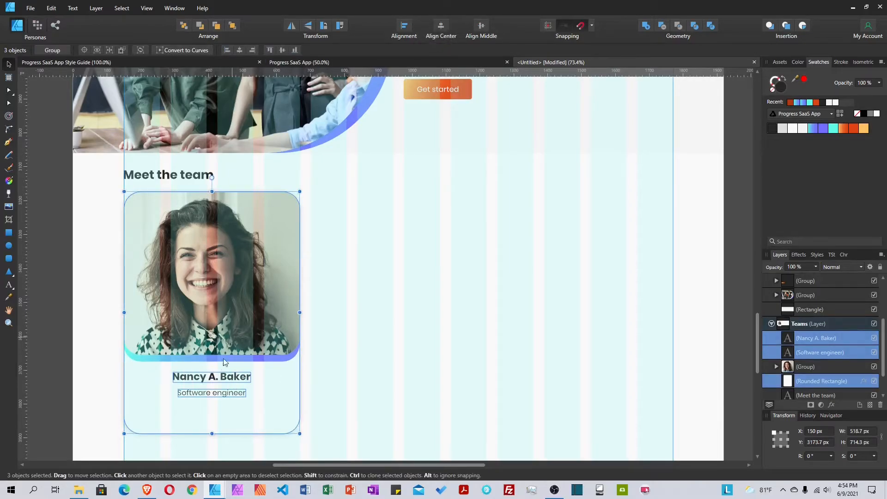
pyautogui.click(228, 426)
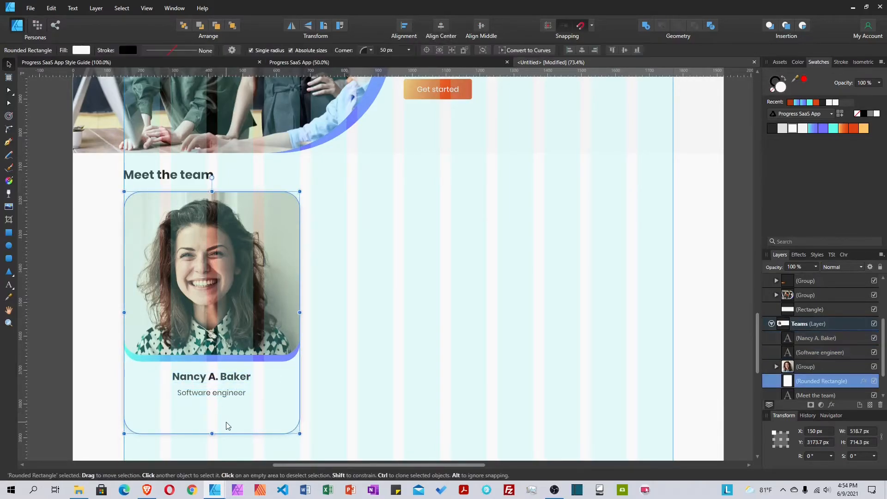
# Reposition the name and job title together so they start 40 px below the card's gradient accent
pyautogui.click(223, 378)
pyautogui.keyDown('shift'); pyautogui.click(222, 389); pyautogui.keyUp('shift')
pyautogui.moveTo(223, 379); pyautogui.dragTo(224, 368)
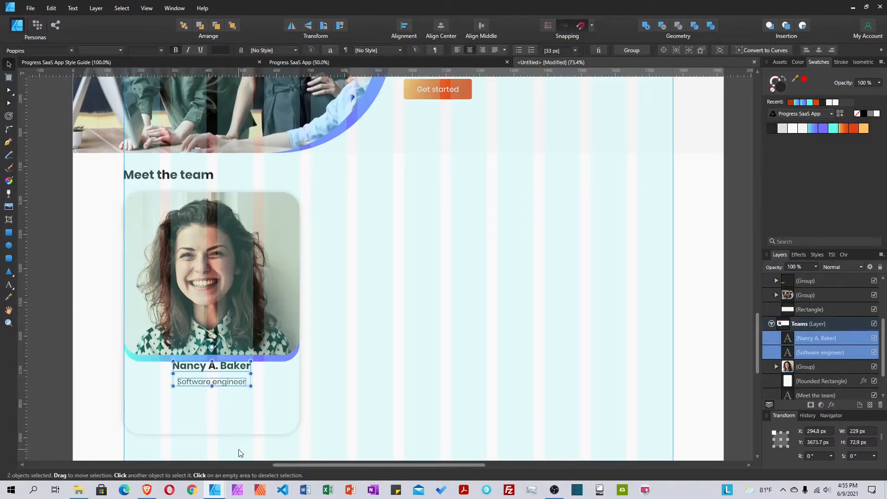
pyautogui.hotkey('shift', 'Down')
pyautogui.hotkey('shift', 'Down')
pyautogui.hotkey('shift', 'Down')
pyautogui.hotkey('shift', 'Down')
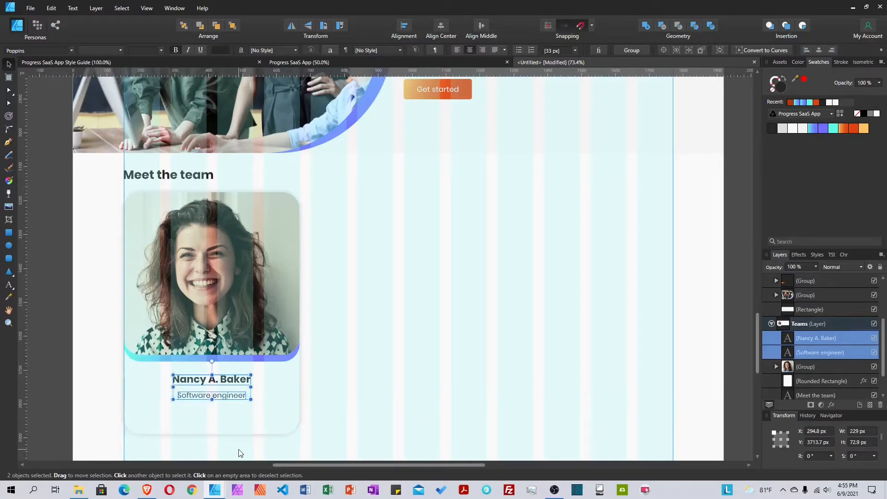
# Shorten the white card background from its lower edge and set its height to 652.9 px
pyautogui.click(254, 430)
pyautogui.moveTo(213, 433); pyautogui.dragTo(217, 402)
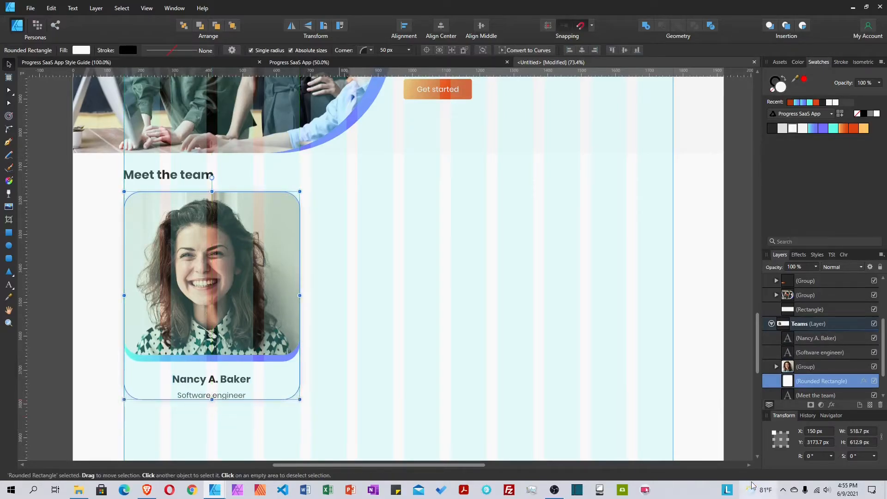
pyautogui.click(857, 443)
pyautogui.click(857, 444)
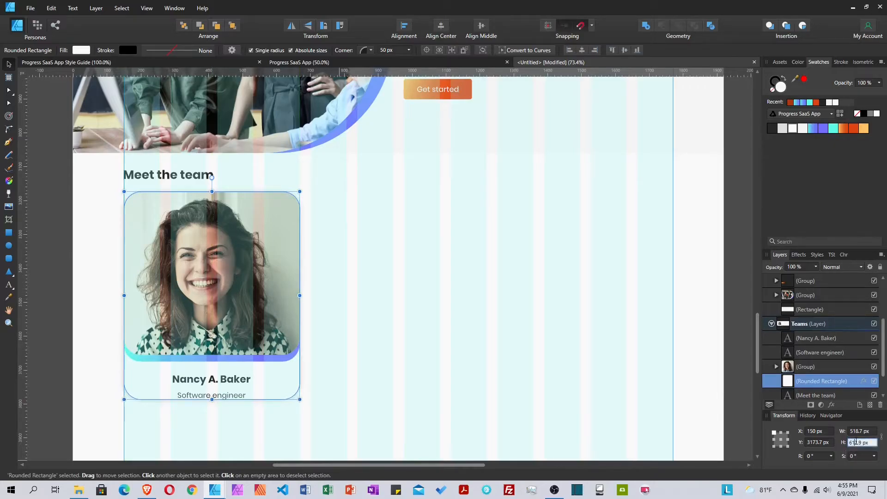
pyautogui.press('BackSpace')
pyautogui.write('5')
pyautogui.press('Return')
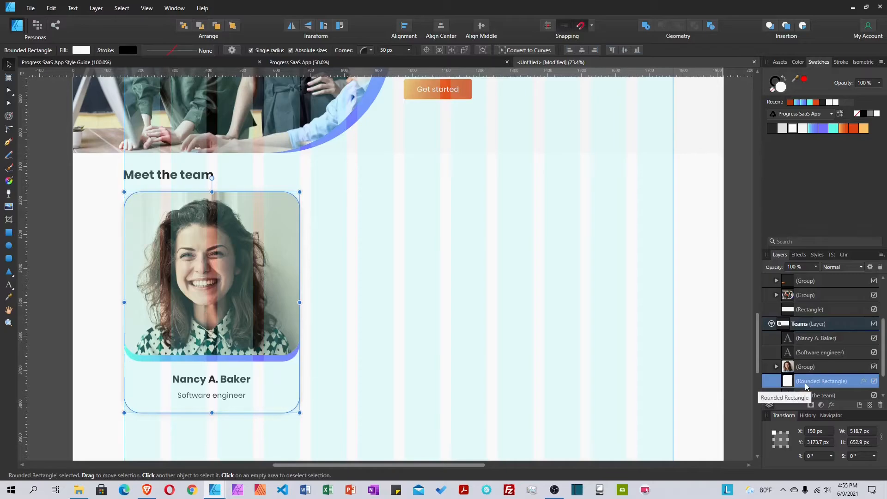
# Reorder the name and job title texts beneath the photo group in the Teams layer
pyautogui.keyDown('shift'); pyautogui.click(814, 341); pyautogui.keyUp('shift')
pyautogui.click(811, 342)
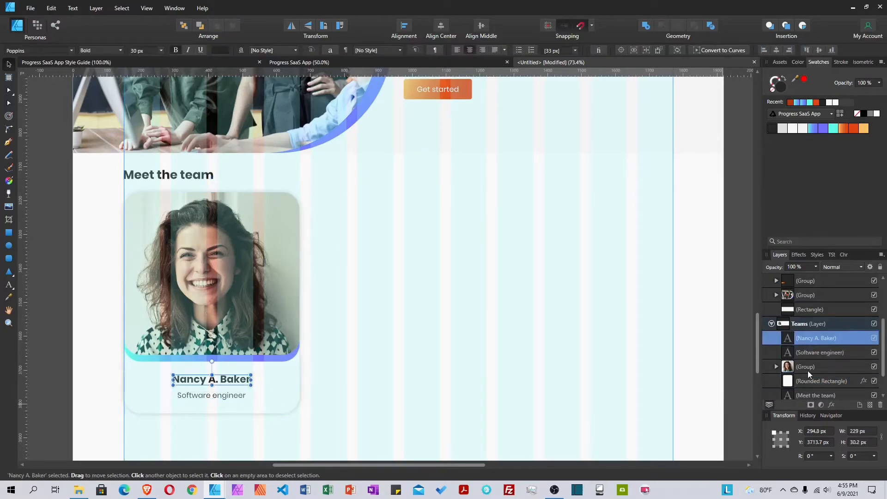
pyautogui.keyDown('shift'); pyautogui.click(817, 353); pyautogui.keyUp('shift')
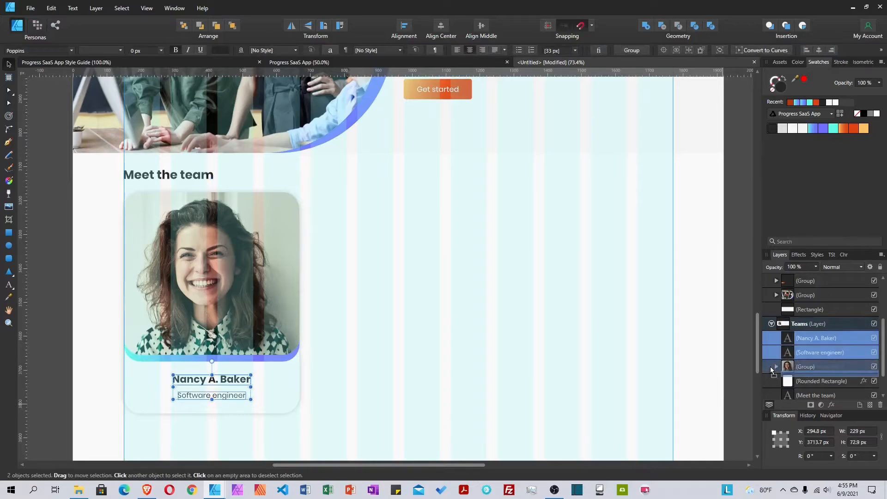
pyautogui.hotkey('ctrl', '[')
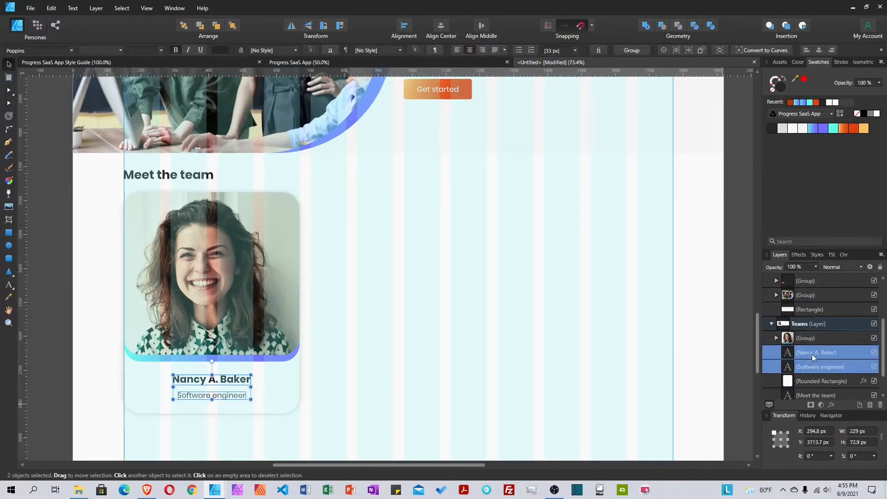
# Group the photo group, name, job title and rounded card background into one card
pyautogui.click(817, 381)
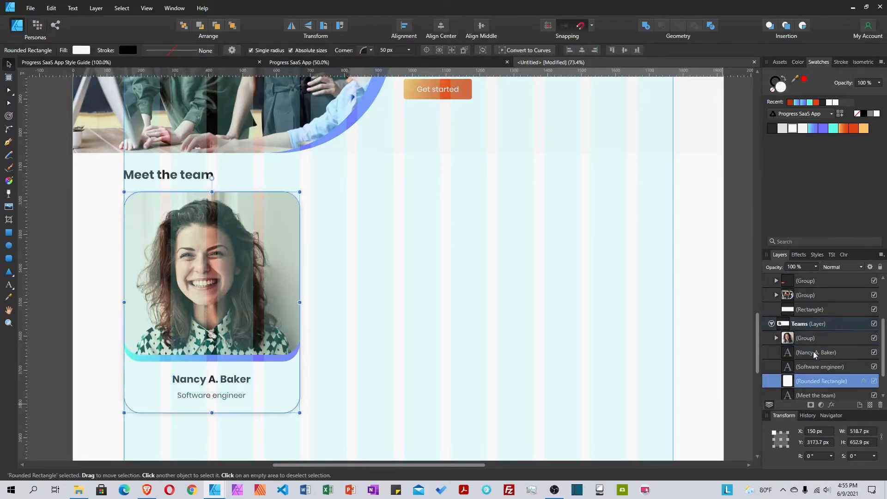
pyautogui.keyDown('shift'); pyautogui.click(812, 339); pyautogui.keyUp('shift')
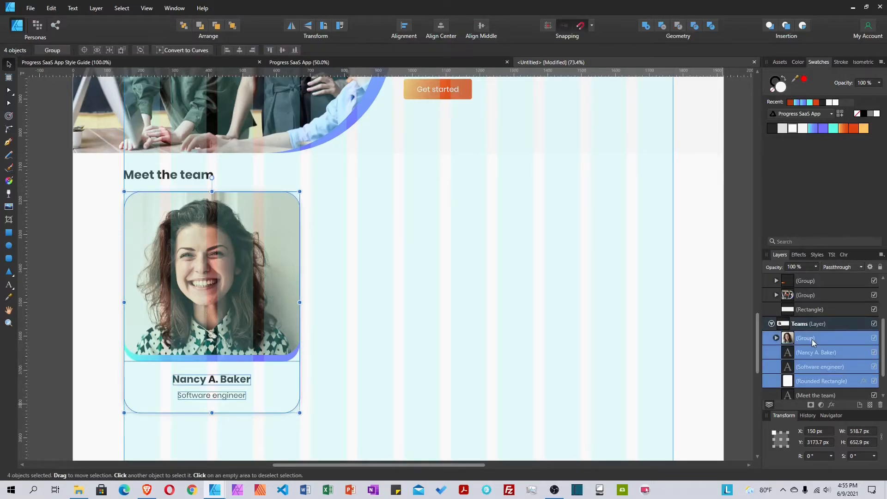
pyautogui.hotkey('ctrl', 'g')
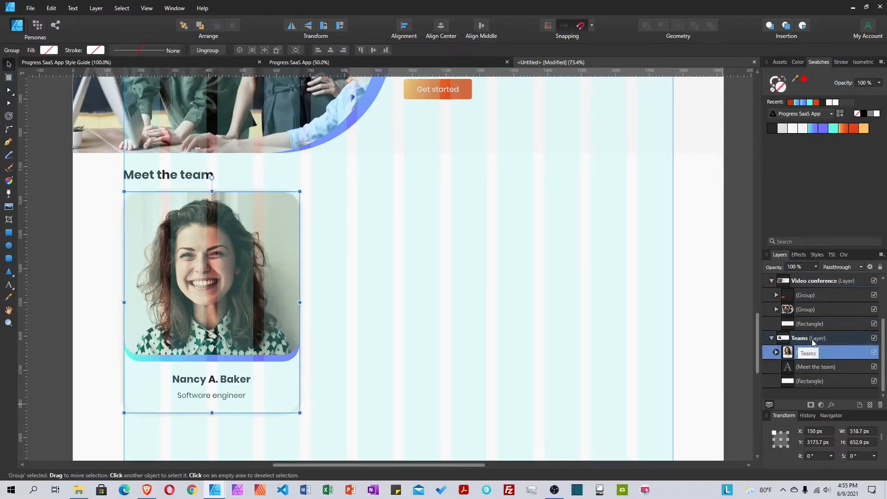
# Duplicate the card twice in a row to the right, offsetting each copy by about 551 px
pyautogui.hotkey('ctrl', 'j')
pyautogui.moveTo(259, 303); pyautogui.dragTo(433, 302)
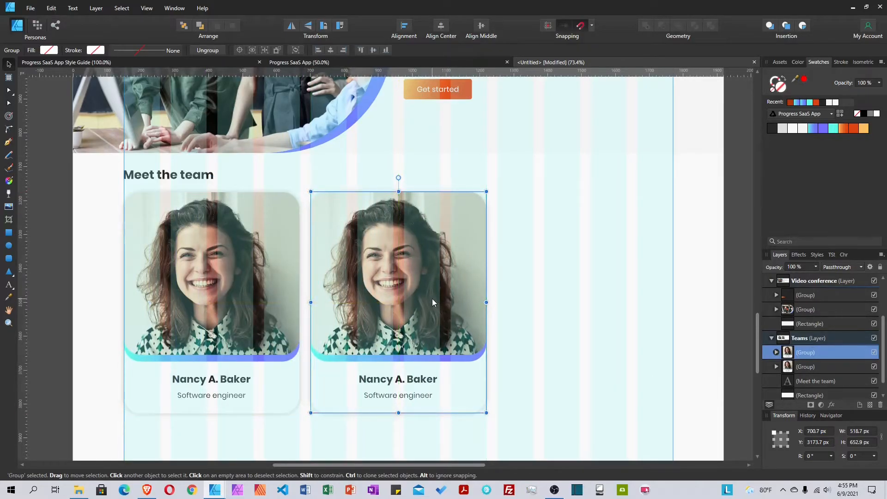
pyautogui.hotkey('ctrl', 'j')
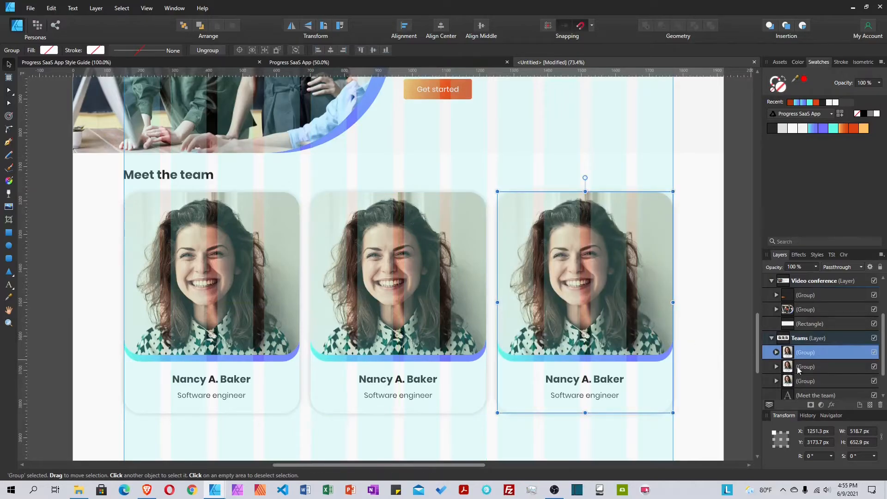
# Replace the middle card's photo with pexels-andrew-dick-733500.jpg and shift it about 70 px down inside its frame
pyautogui.click(778, 367)
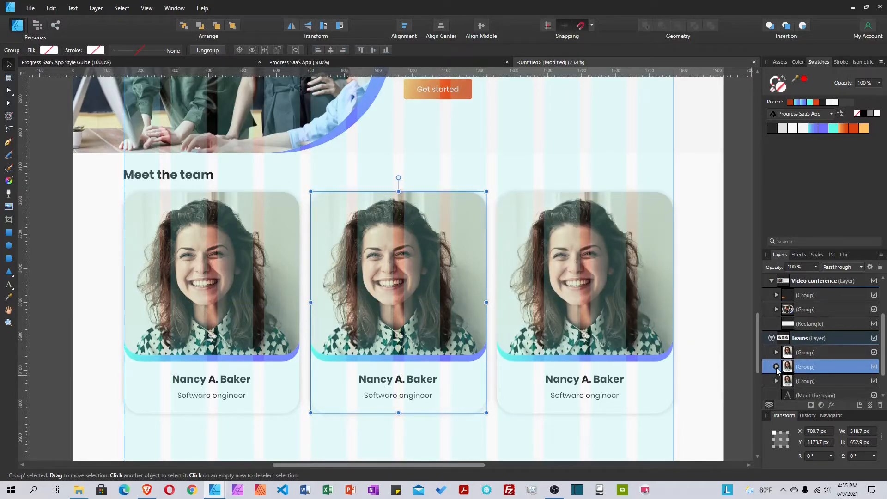
pyautogui.doubleClick(425, 296)
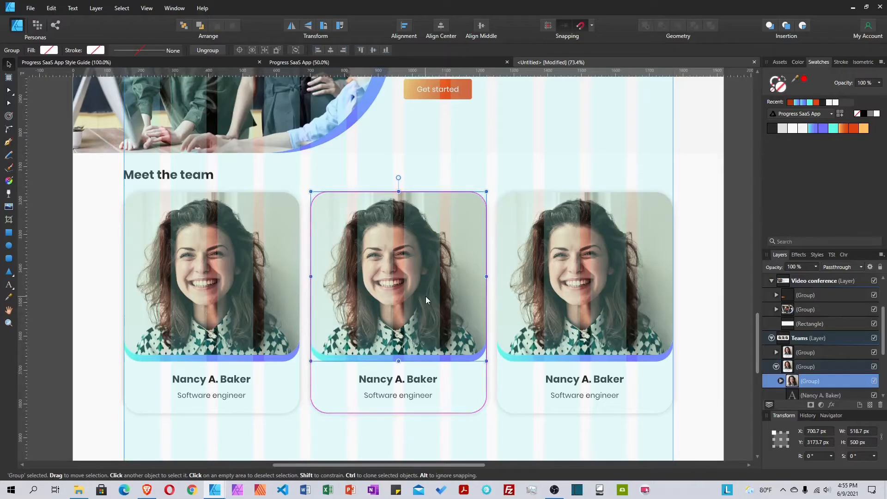
pyautogui.doubleClick(426, 296)
pyautogui.doubleClick(425, 296)
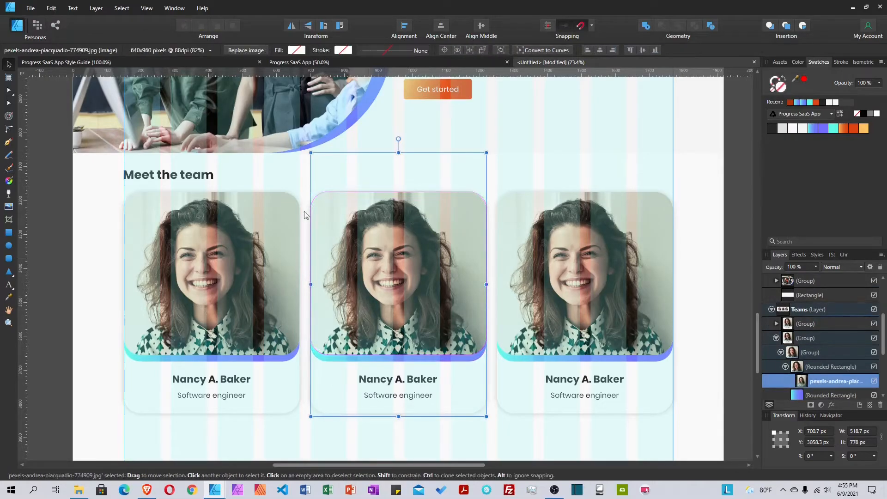
pyautogui.click(249, 50)
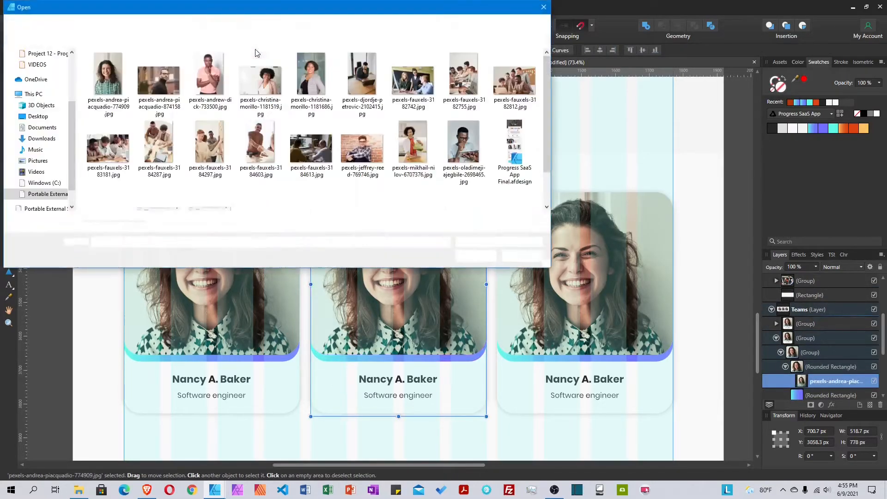
pyautogui.click(209, 76)
pyautogui.click(479, 256)
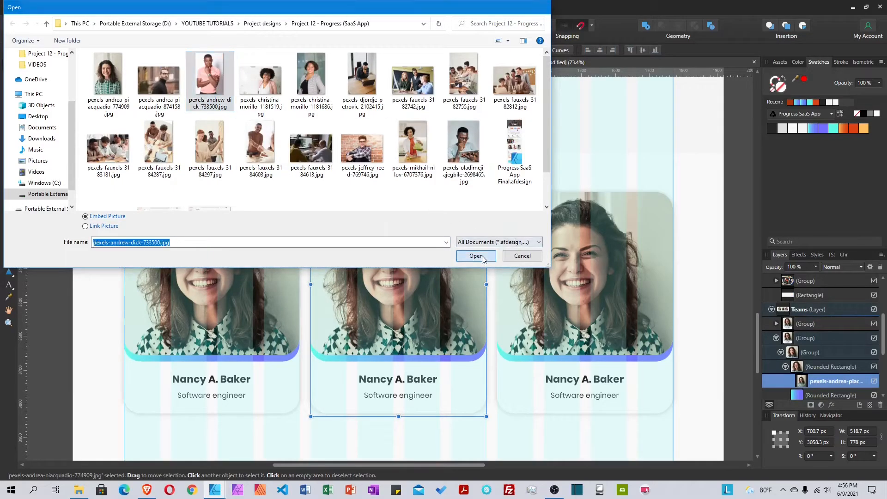
pyautogui.moveTo(442, 252); pyautogui.dragTo(440, 274)
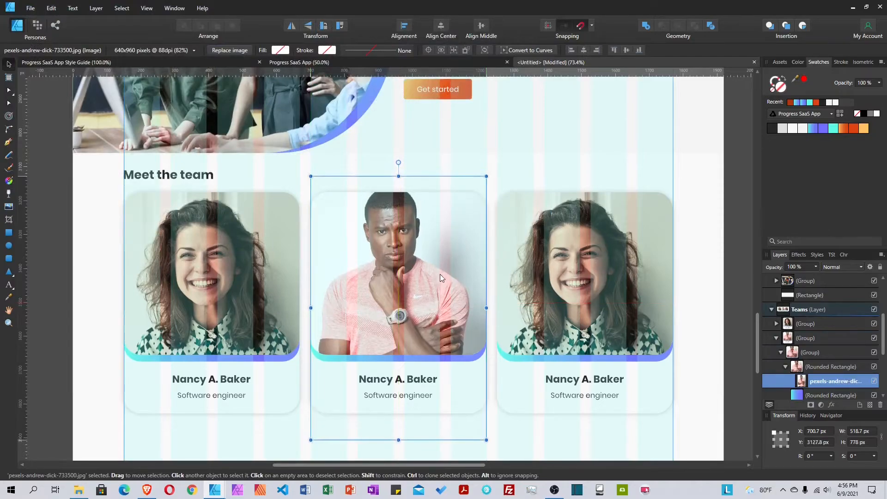
# Replace the name on the middle card with the second team member's full name
pyautogui.click(389, 385)
pyautogui.doubleClick(389, 382)
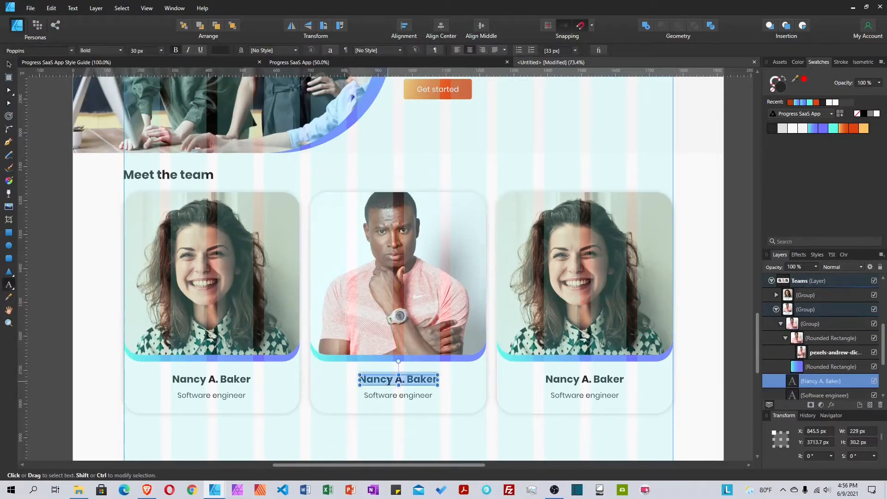
pyautogui.write('Andr')
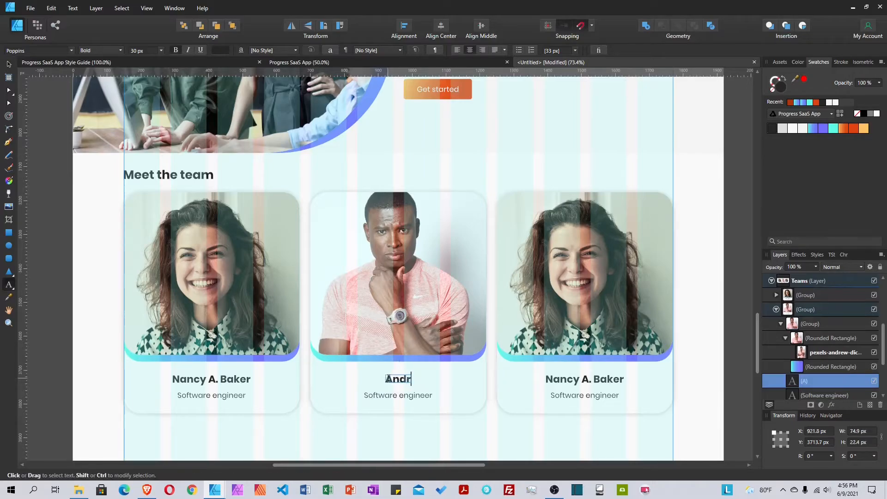
pyautogui.write('ew c.')
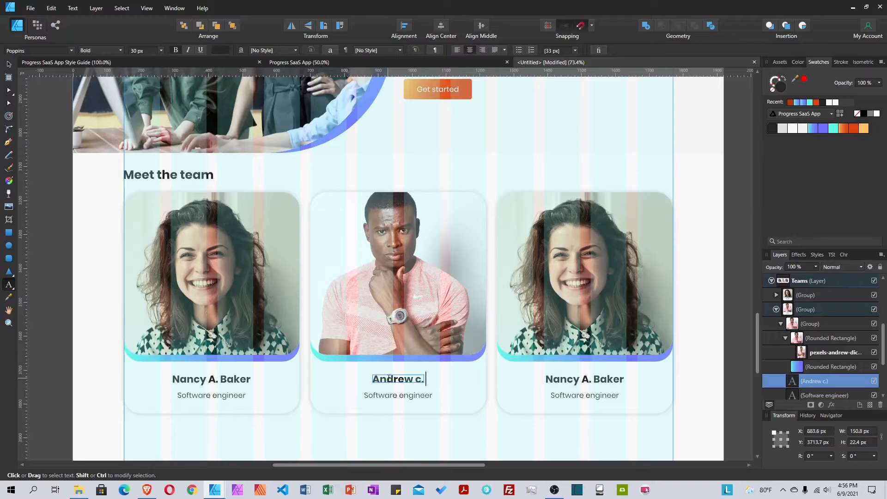
pyautogui.press('BackSpace')
pyautogui.press('BackSpace')
pyautogui.press('BackSpace')
pyautogui.write('C. Cox')
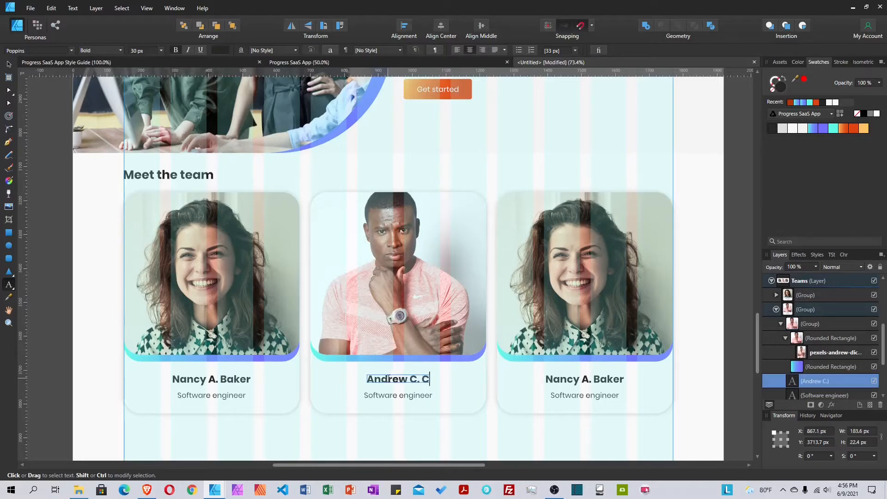
# Change the middle card's job title to "Frontend engineer"
pyautogui.doubleClick(394, 396)
pyautogui.write('Frontend')
pyautogui.press('Escape')
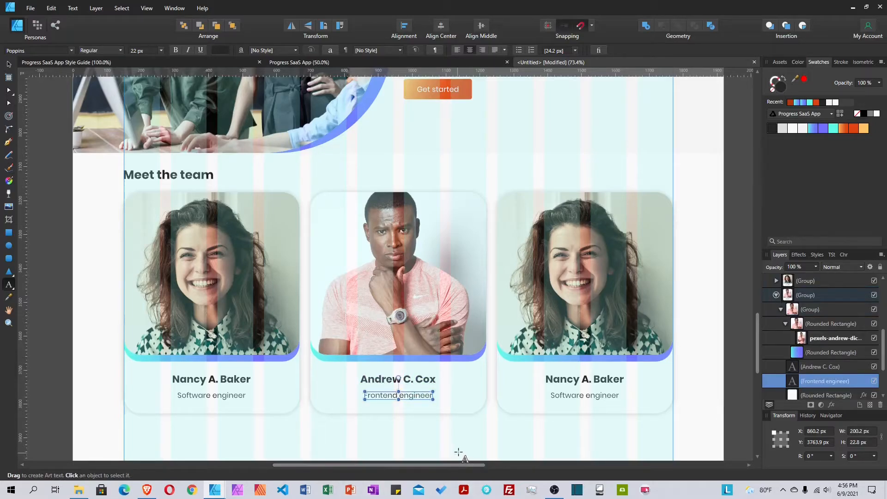
# Replace the name on the third card with the third team member's full name, correcting the surname's spelling
pyautogui.click(583, 382)
pyautogui.tripleClick(583, 381)
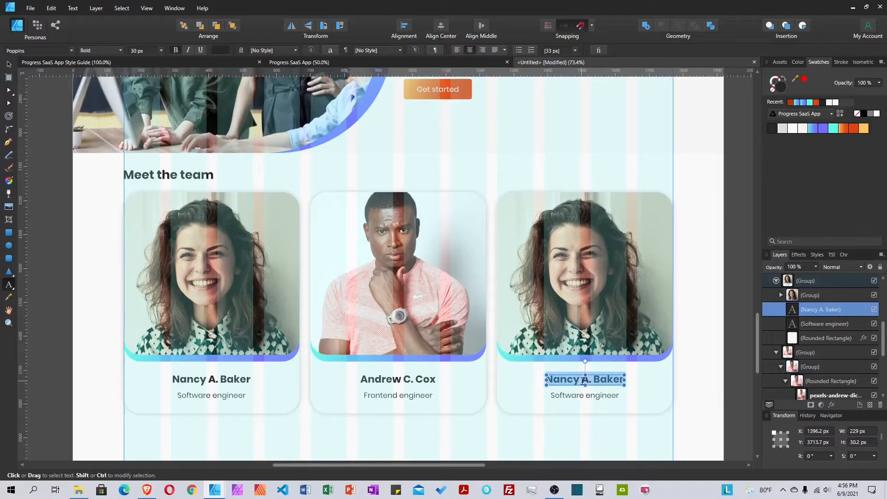
pyautogui.write('Jona')
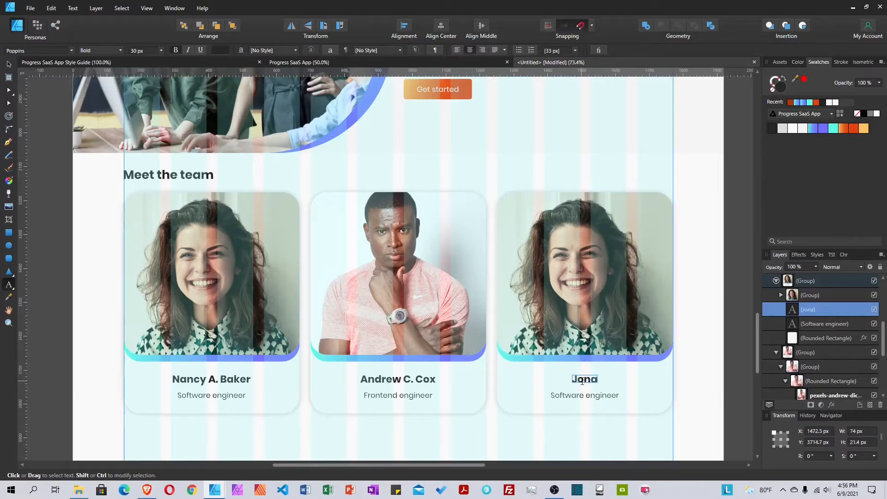
pyautogui.write('than')
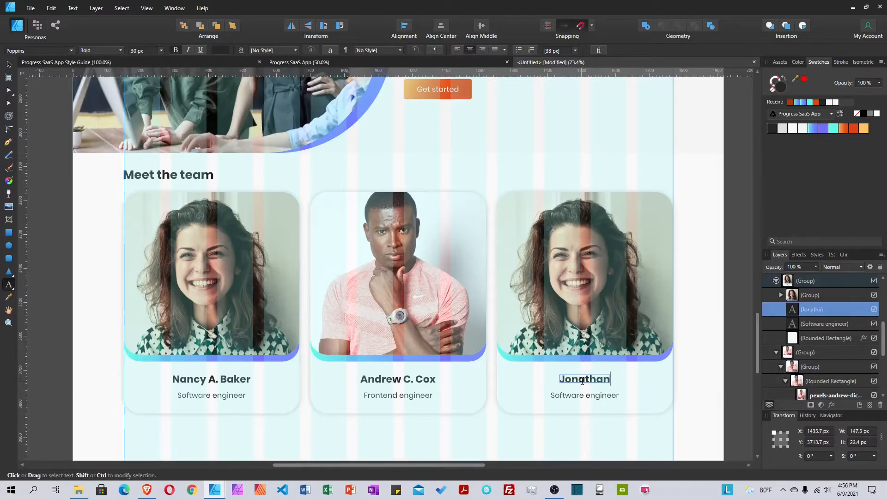
pyautogui.write(' S. Catre')
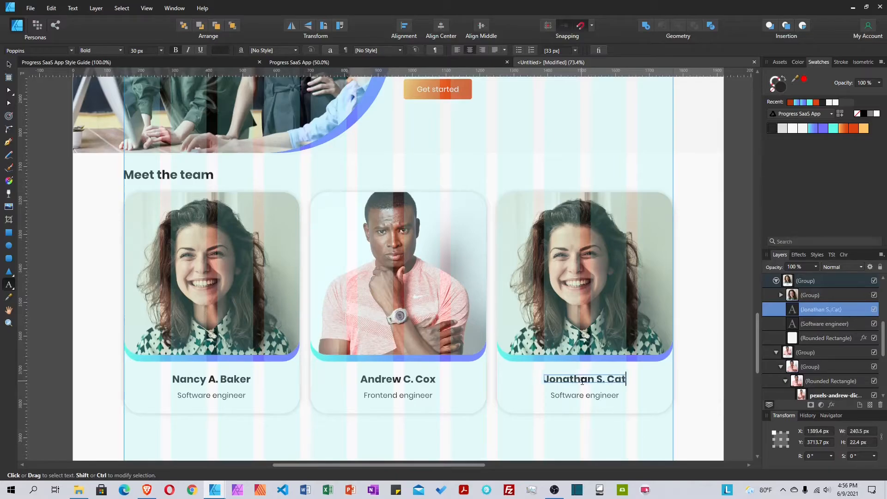
pyautogui.press('BackSpace')
pyautogui.press('BackSpace')
pyautogui.write('er')
pyautogui.press('Escape')
pyautogui.click(616, 380)
pyautogui.write('r')
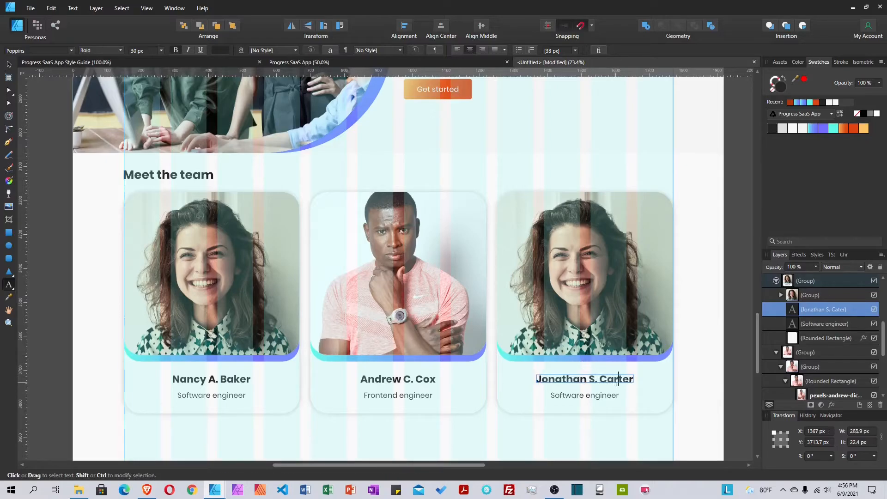
# Change the third card's job title to "Lead project manager"
pyautogui.click(586, 395)
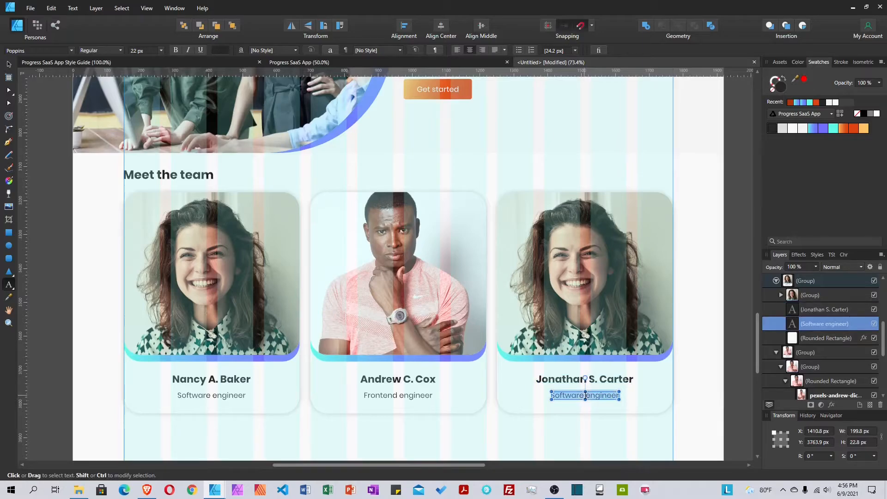
pyautogui.write('Lead project manager')
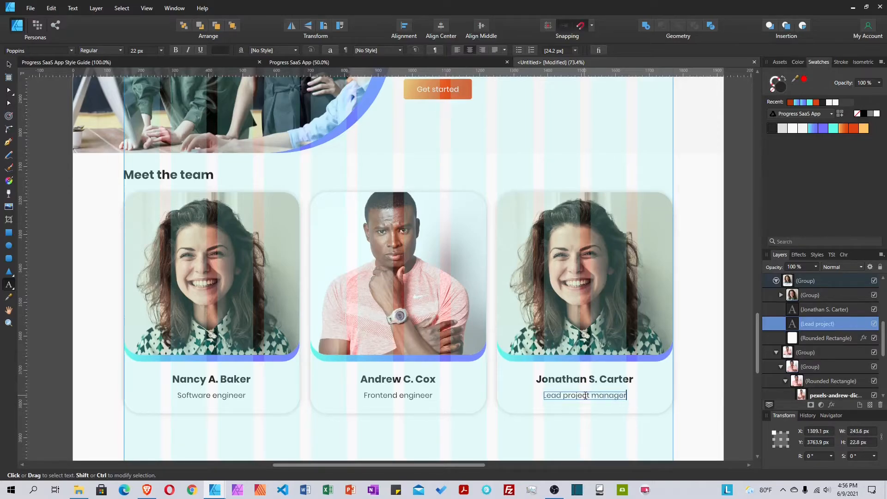
pyautogui.click(8, 63)
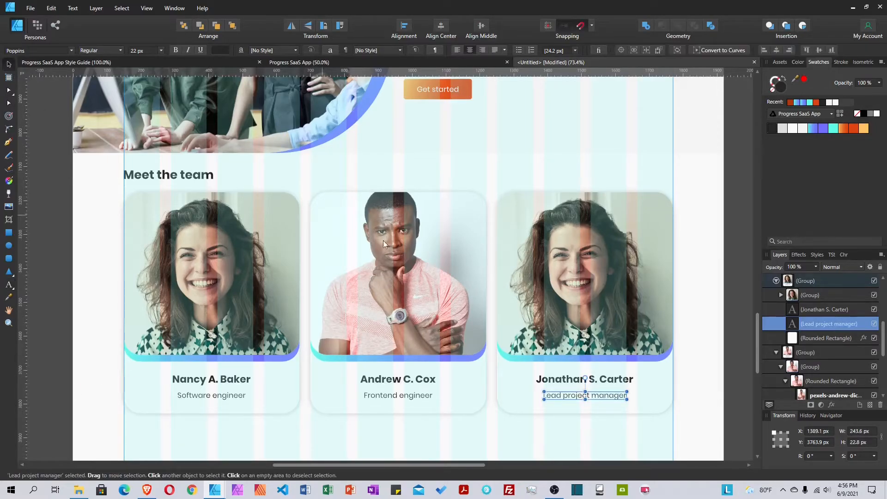
# Replace the third card's photo with Pexels image 2698465, the man in glasses holding a tablet
pyautogui.click(571, 281)
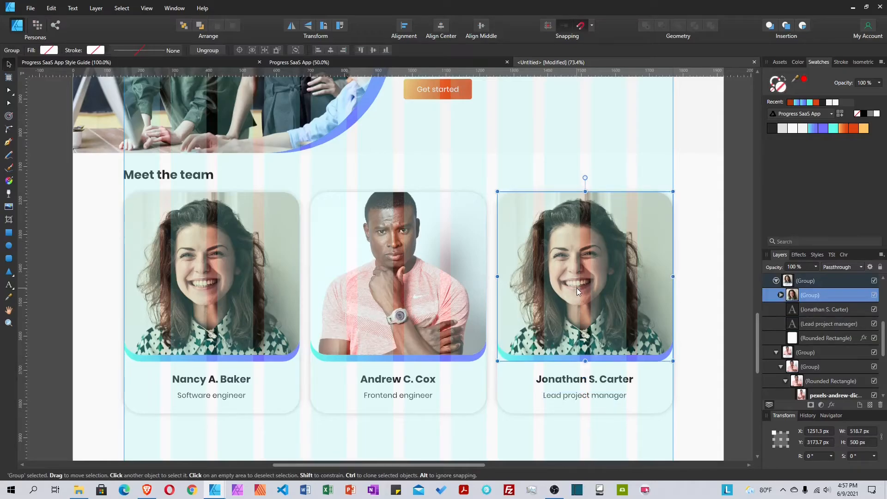
pyautogui.doubleClick(576, 288)
pyautogui.doubleClick(577, 288)
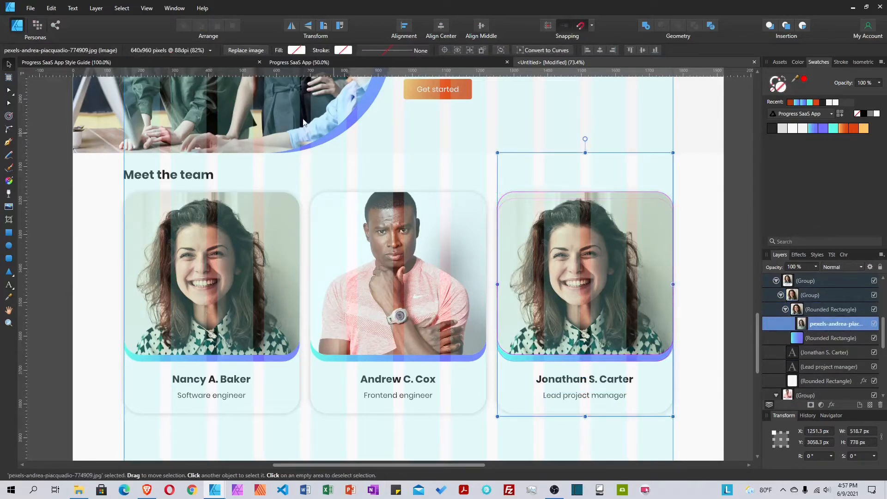
pyautogui.click(237, 50)
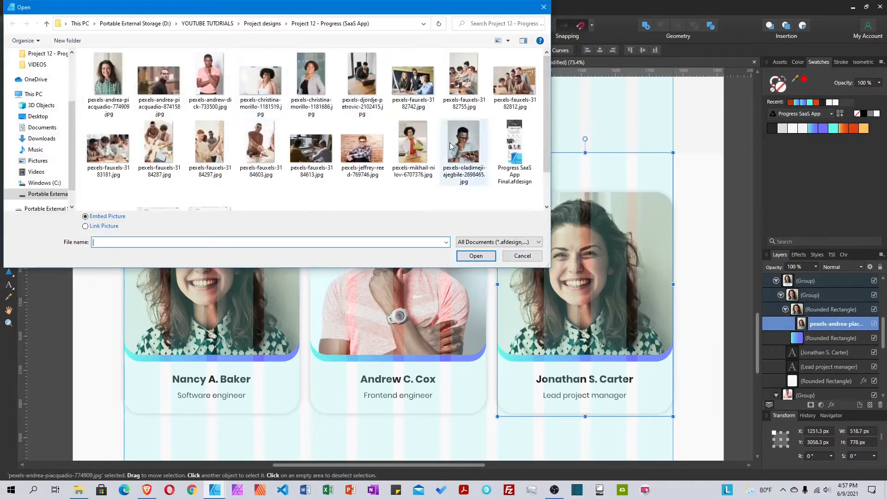
pyautogui.click(463, 149)
pyautogui.click(479, 256)
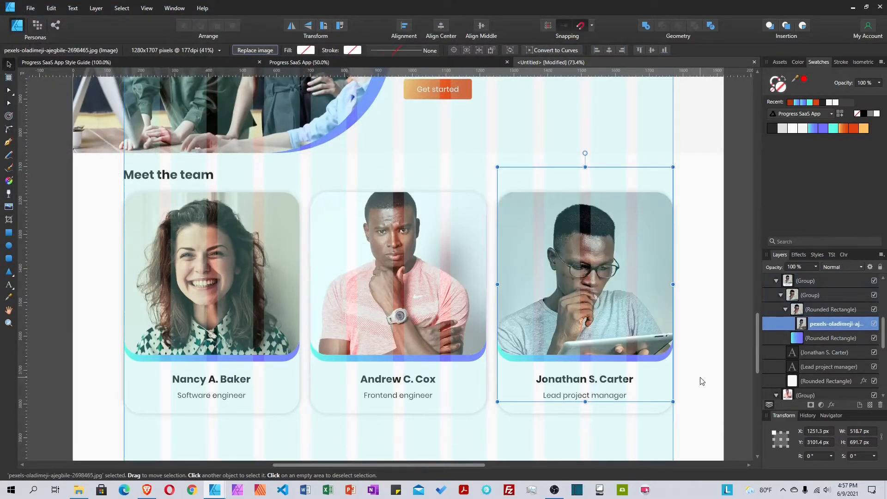
# Collapse the third and middle card groups inside the Teams layer and clear the selection
pyautogui.click(787, 310)
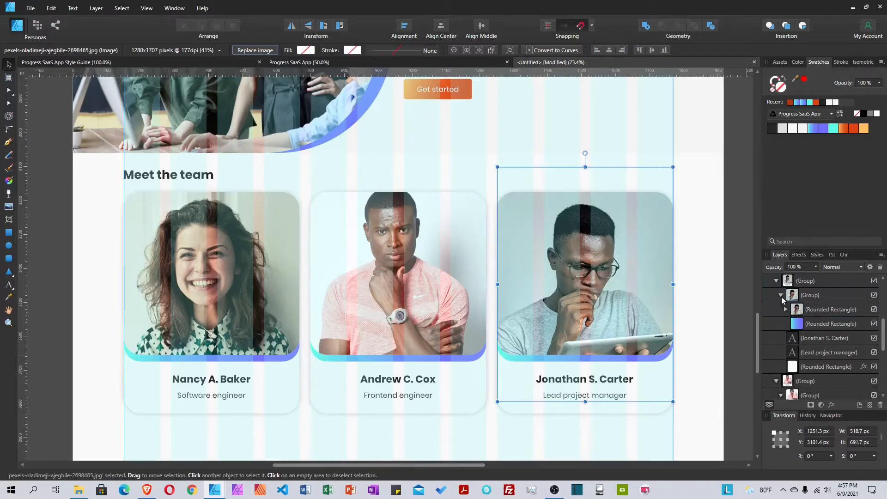
pyautogui.click(781, 296)
pyautogui.click(776, 280)
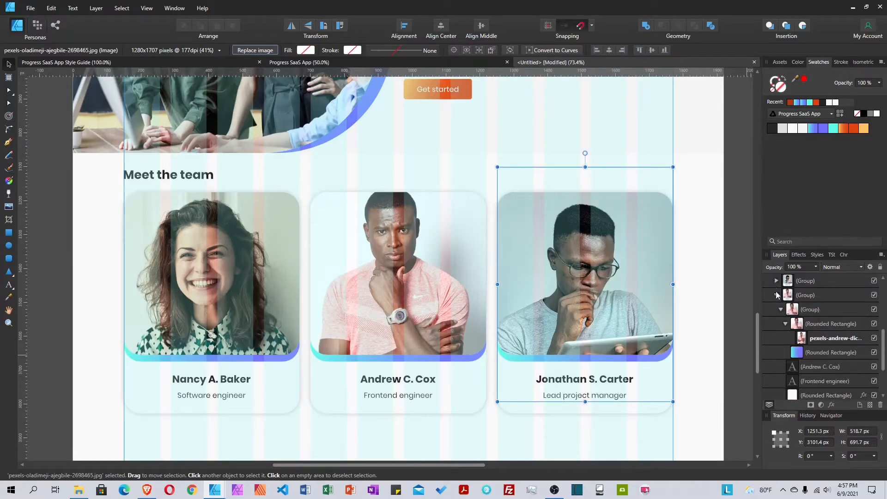
pyautogui.click(786, 324)
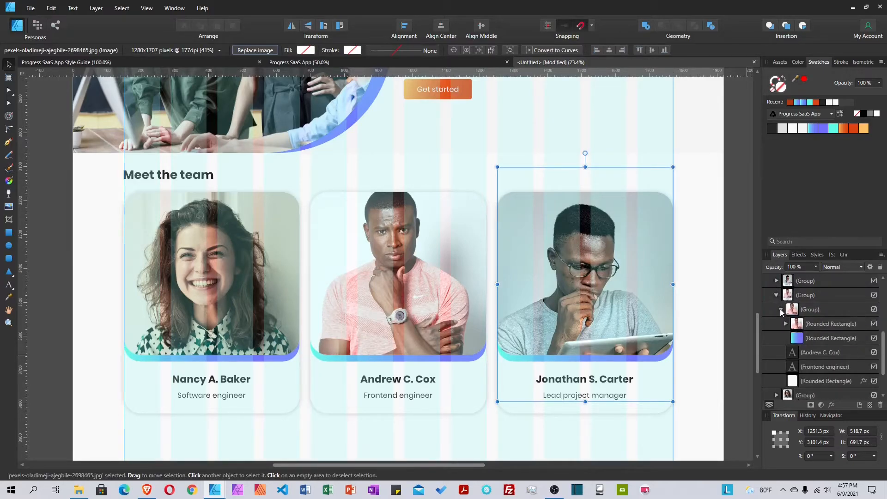
pyautogui.click(780, 309)
pyautogui.click(777, 295)
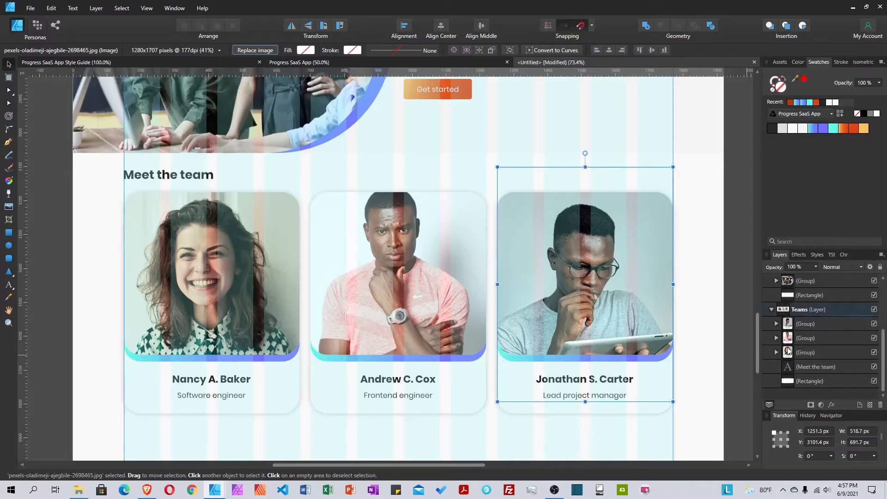
pyautogui.click(793, 367)
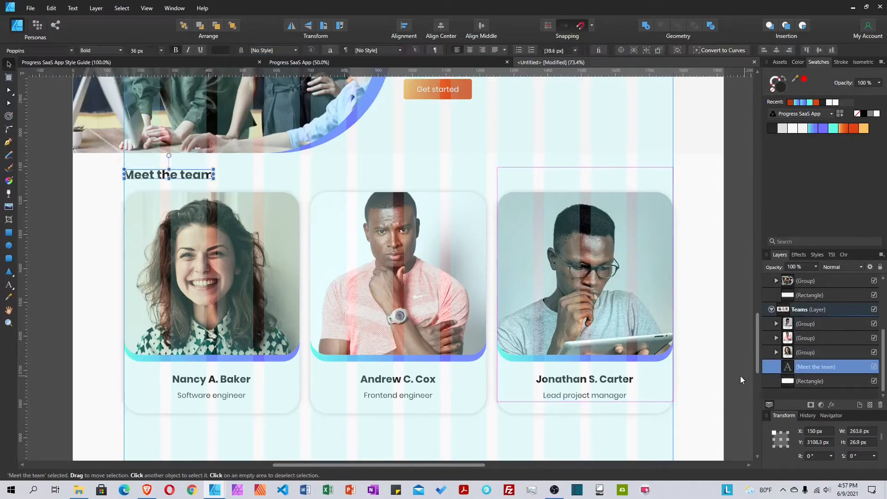
pyautogui.click(737, 378)
pyautogui.scroll(-1, 285, 293)
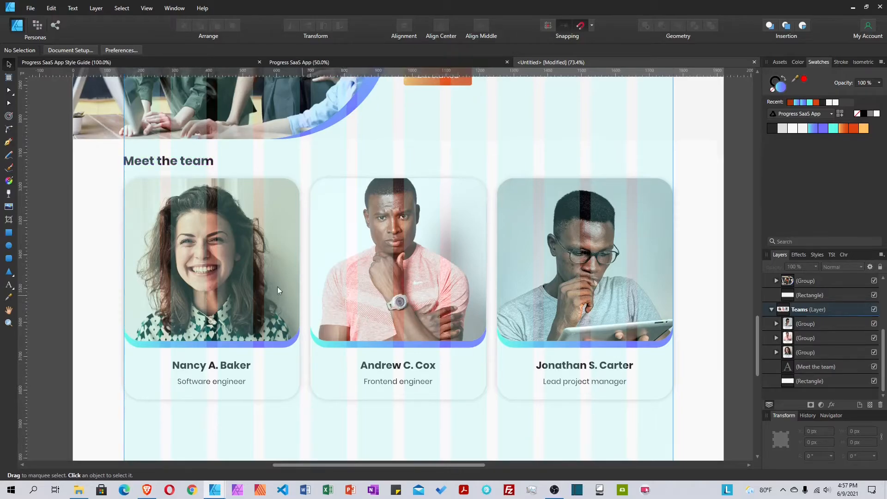
# Shift all three team cards down together to about Y 3185 px, widening the gap below the "Meet the team" heading
pyautogui.click(803, 323)
pyautogui.keyDown('shift'); pyautogui.click(808, 353); pyautogui.keyUp('shift')
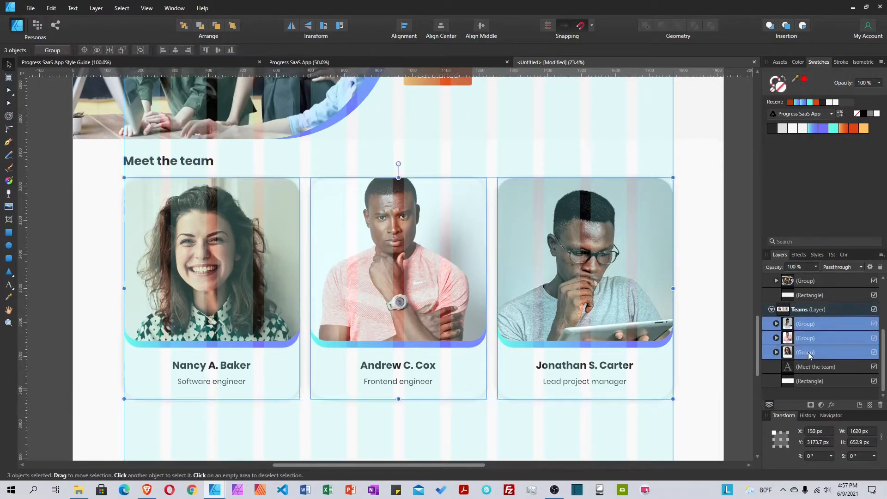
pyautogui.press('alt')
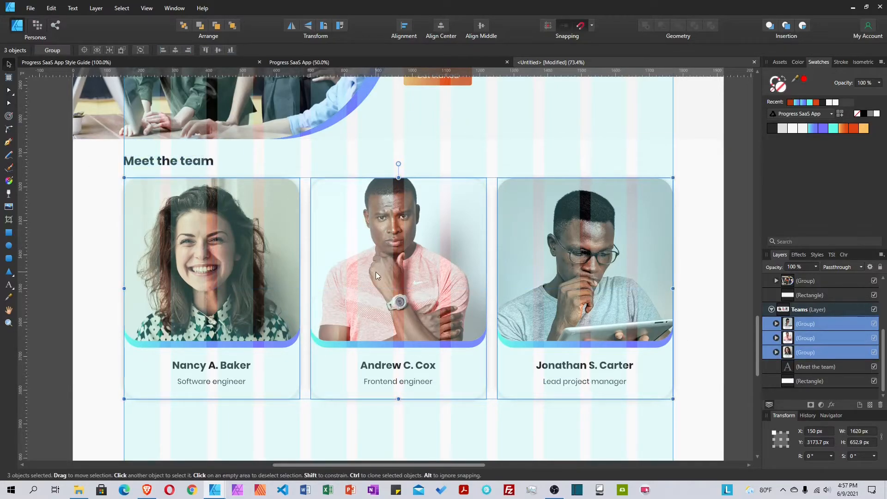
pyautogui.moveTo(376, 271); pyautogui.dragTo(376, 261)
pyautogui.hotkey('shift', 'Down')
pyautogui.hotkey('shift', 'Down')
pyautogui.hotkey('shift', 'Down')
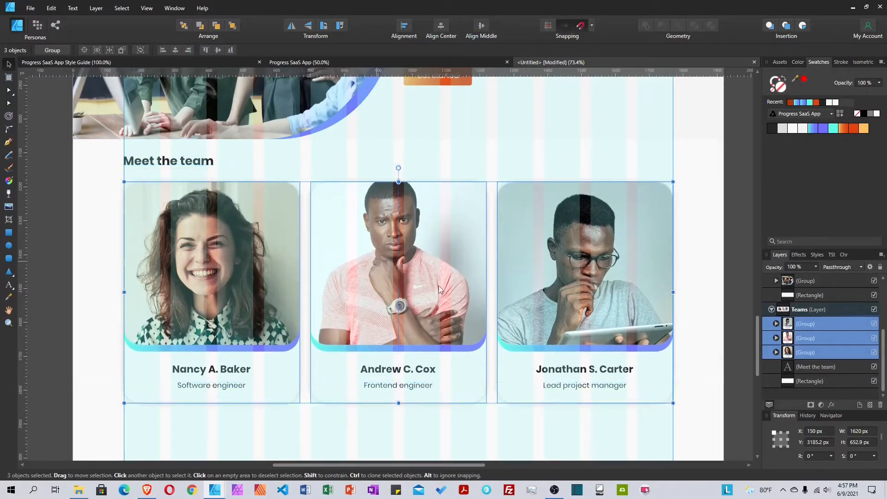
# Extend the Teams background rectangle down past the cards, adding 50 px at the end for a height of 829.8 px
pyautogui.click(830, 379)
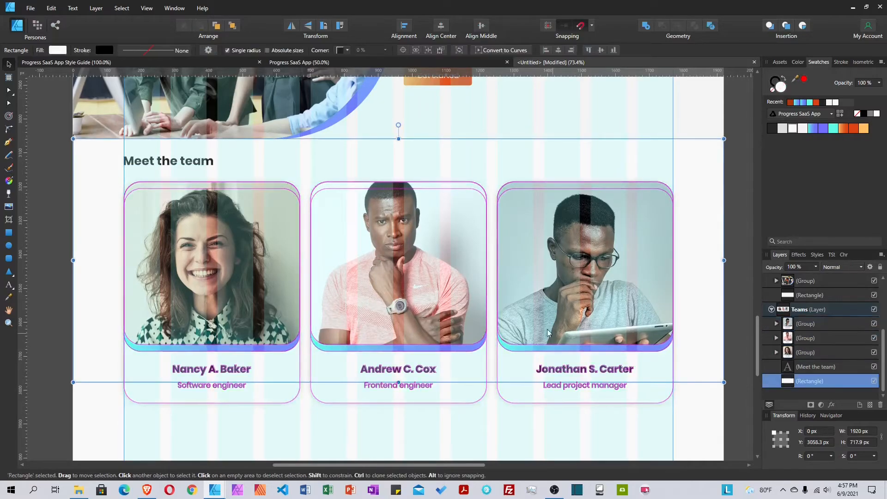
pyautogui.scroll(-2, 550, 331)
pyautogui.moveTo(399, 340); pyautogui.dragTo(399, 361)
pyautogui.click(861, 443)
pyautogui.write('+50')
pyautogui.press('Return')
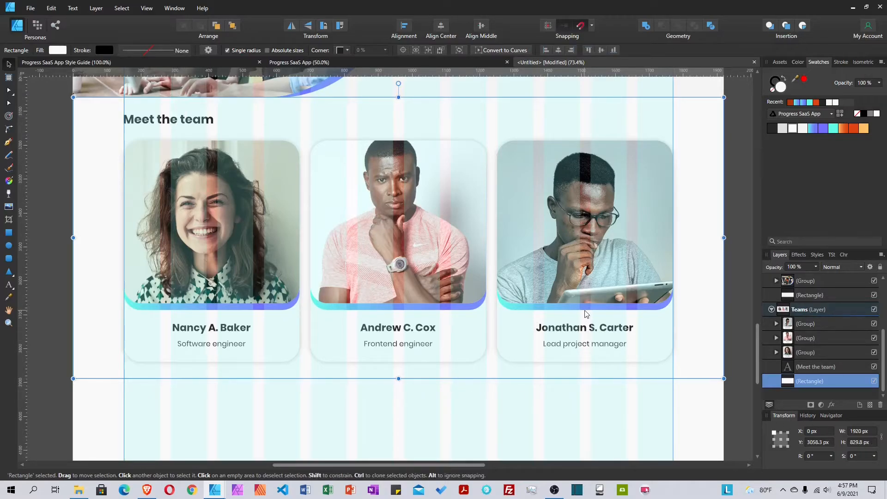
# Collapse the Teams and Video conference layers
pyautogui.scroll(-1, 586, 314)
pyautogui.scroll(2, 586, 315)
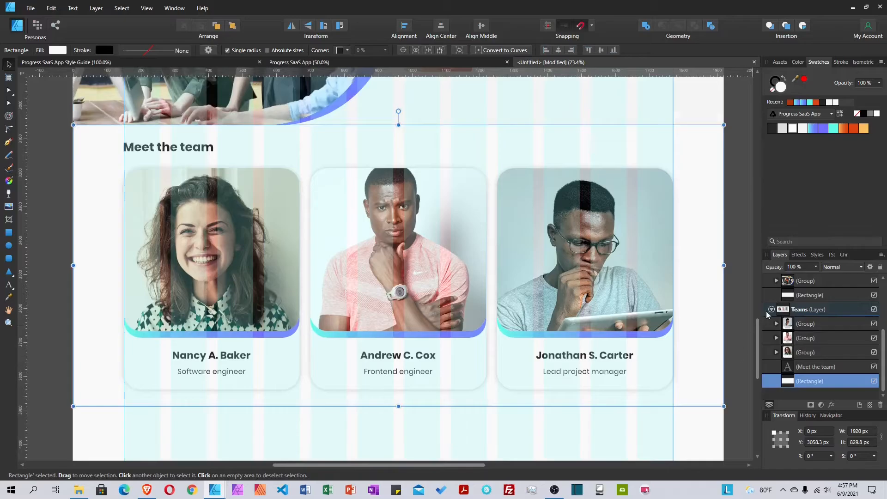
pyautogui.click(772, 310)
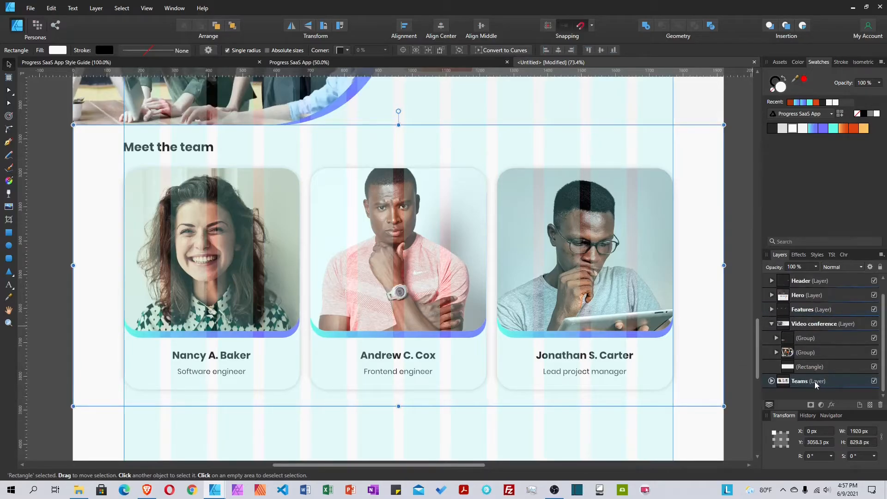
pyautogui.click(772, 324)
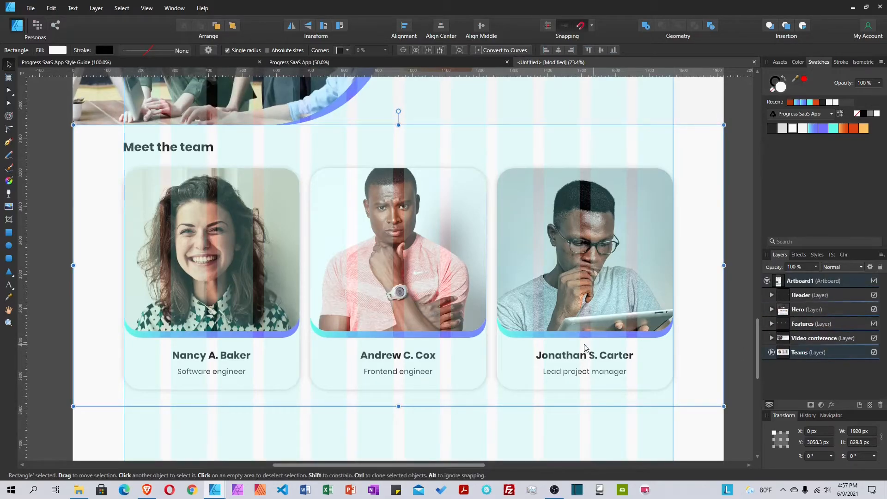
# Set the artboard's height to 8640 px to make room for more sections
pyautogui.scroll(10, 582, 369)
pyautogui.scroll(10, 579, 376)
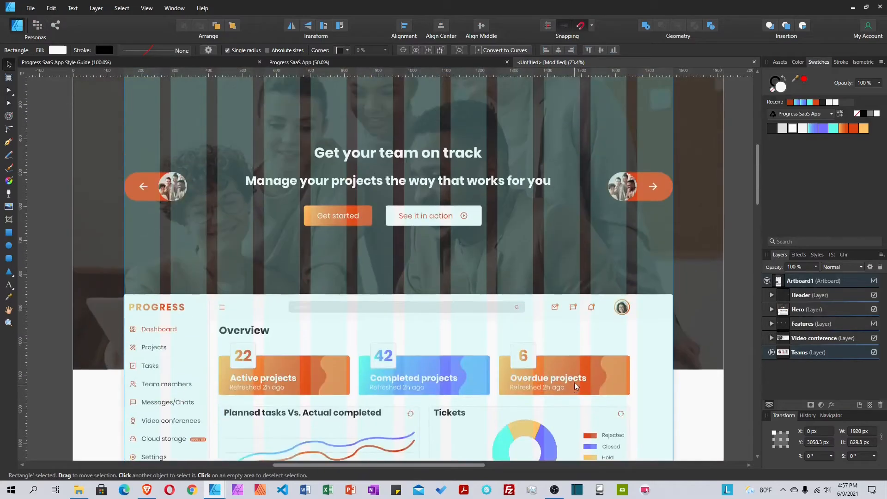
pyautogui.scroll(-10, 477, 262)
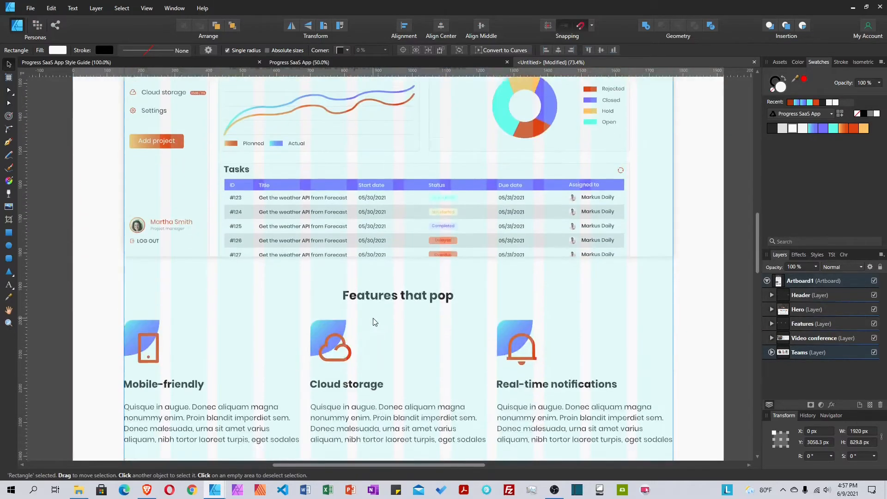
pyautogui.scroll(-5, 578, 377)
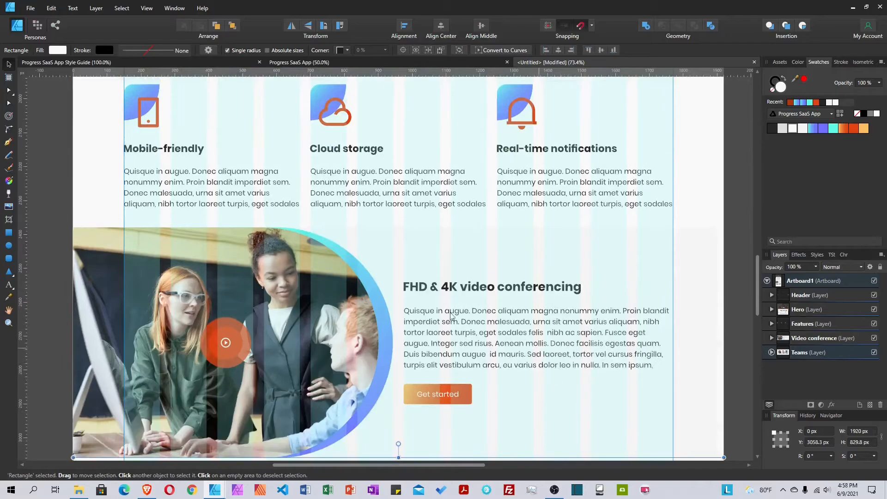
pyautogui.scroll(-5, 526, 325)
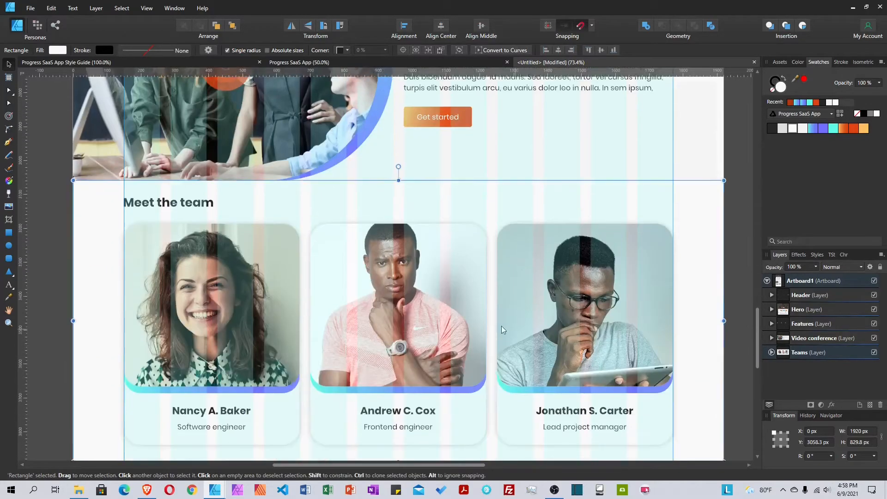
pyautogui.scroll(-5, 395, 284)
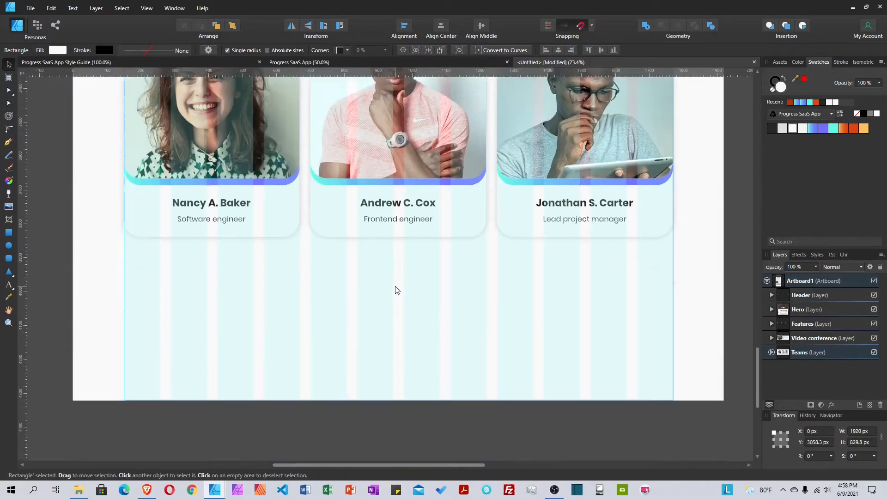
pyautogui.click(799, 282)
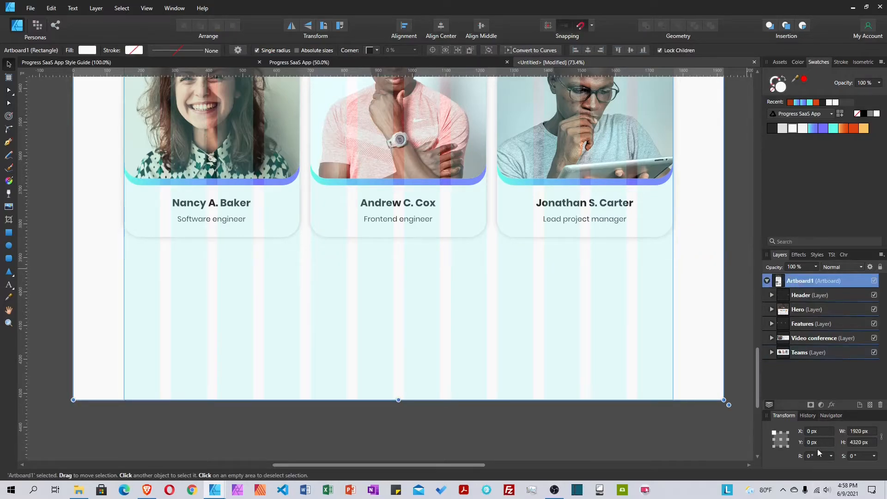
pyautogui.click(872, 443)
pyautogui.press('Return')
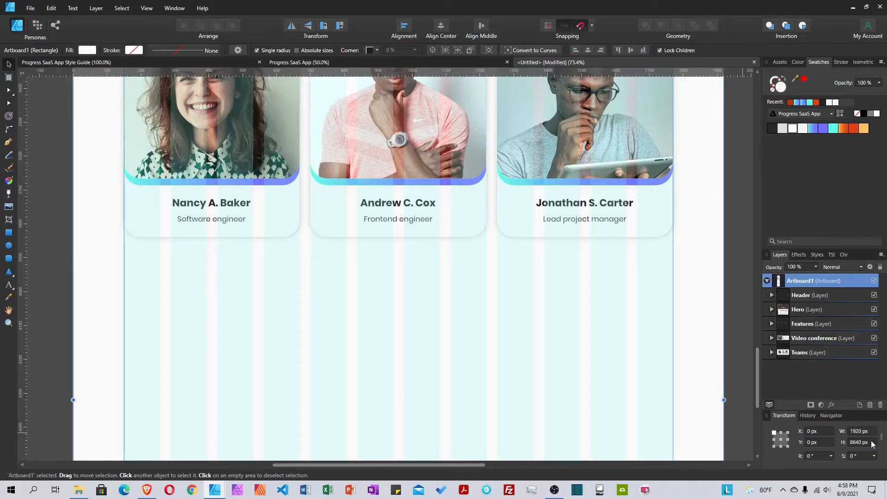
# Create a new layer directly below the Teams layer and name it "Pricing"
pyautogui.click(815, 353)
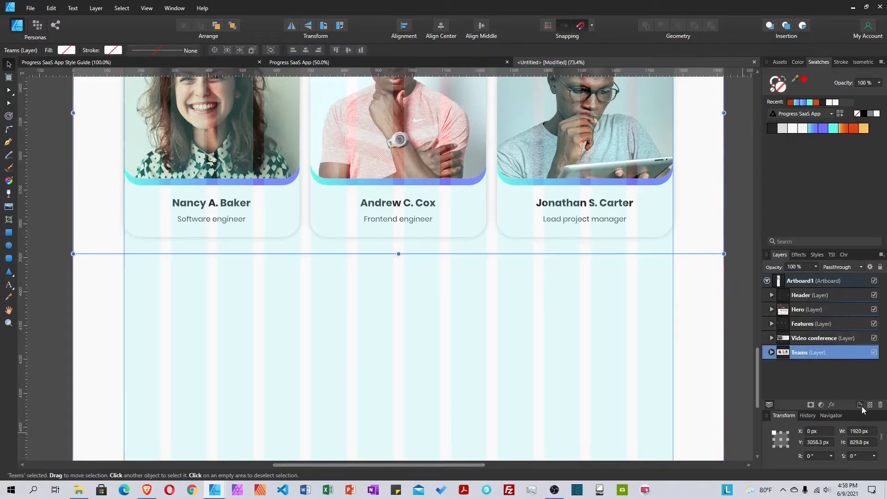
pyautogui.click(860, 406)
pyautogui.moveTo(776, 353); pyautogui.dragTo(770, 368)
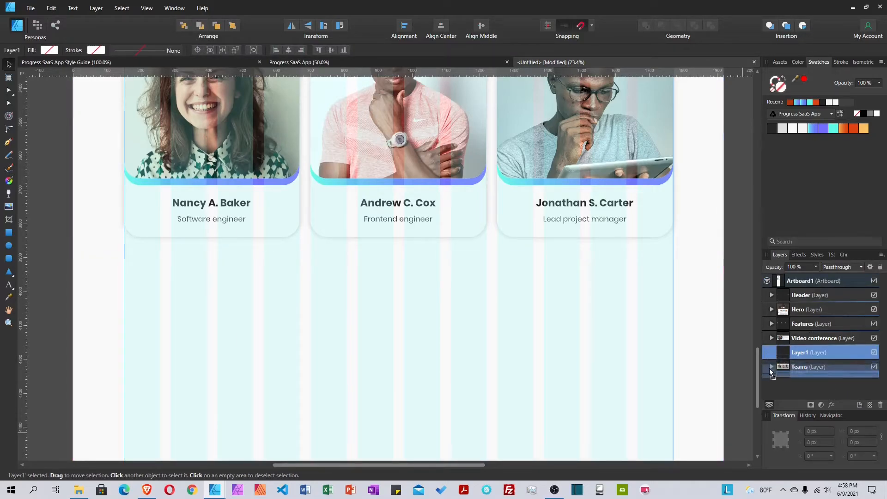
pyautogui.doubleClick(808, 367)
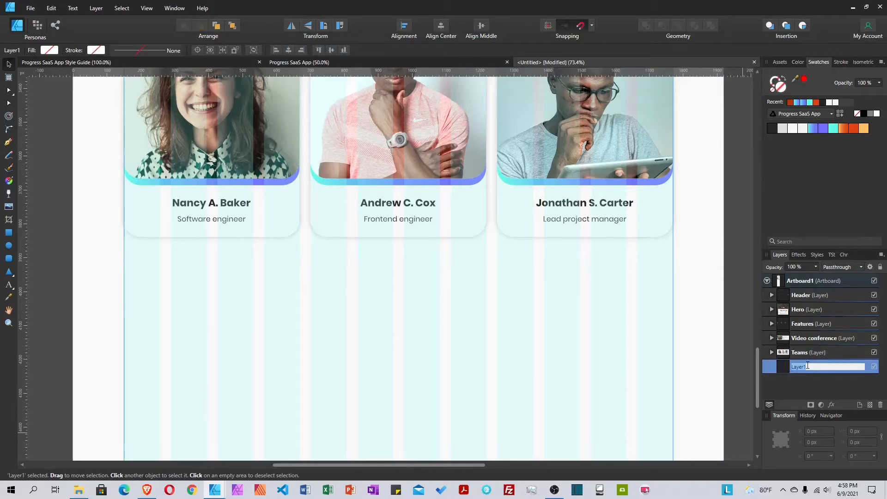
pyautogui.write('Pricing')
pyautogui.press('Return')
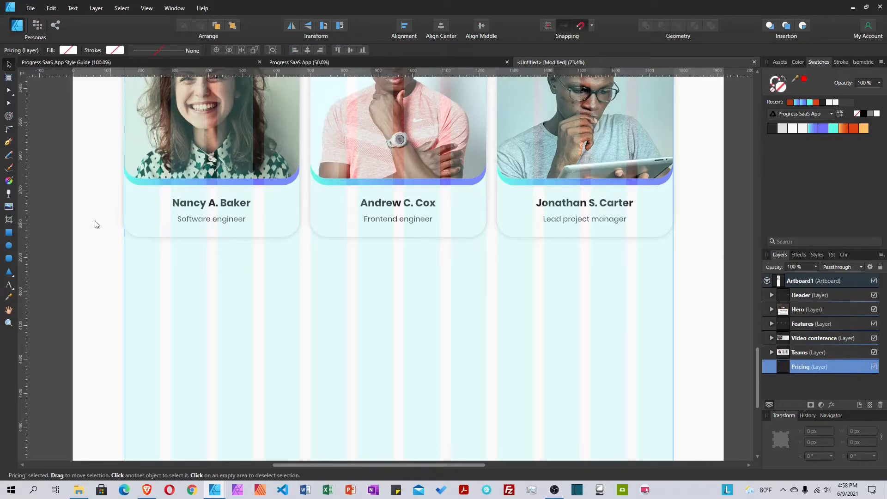
# Draw a full-width rectangle about 1920 by 740 px directly below the Teams section and fill it with the palette's near-white colour
pyautogui.click(11, 233)
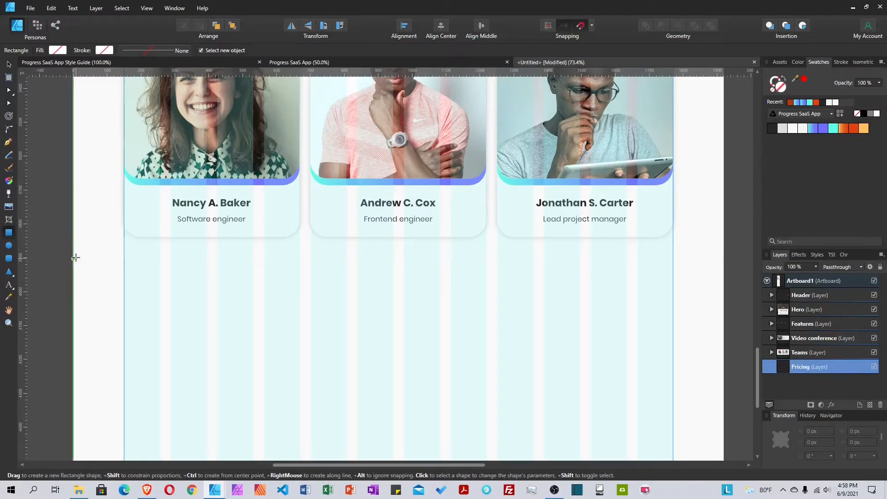
pyautogui.moveTo(72, 254); pyautogui.dragTo(725, 446)
pyautogui.click(791, 130)
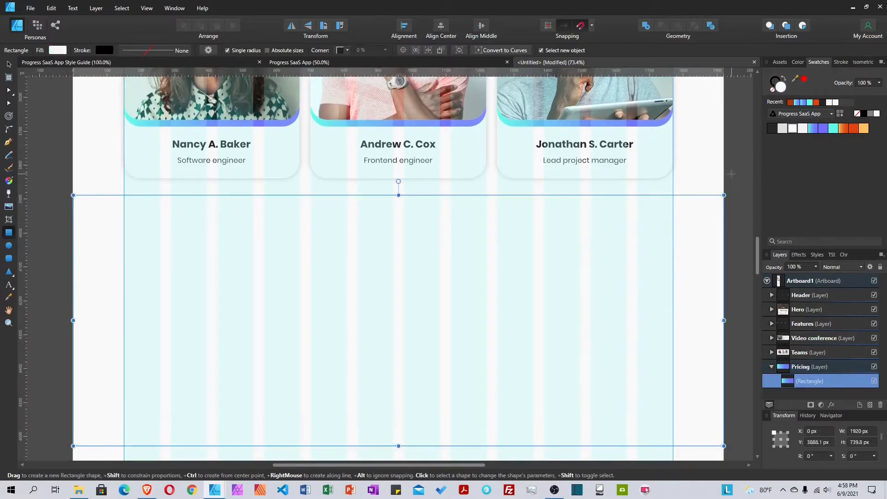
pyautogui.click(9, 66)
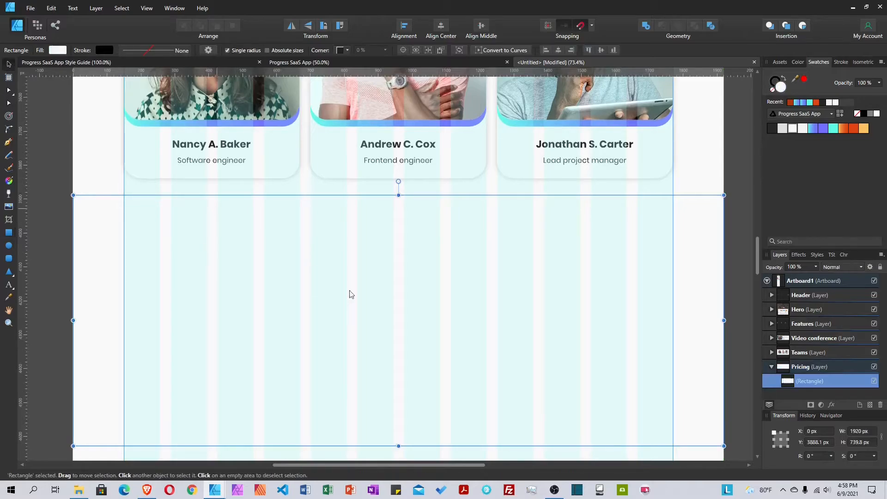
# Copy the "Meet the team" heading into the Pricing layer, placing it over the new section's background rectangle
pyautogui.scroll(6, 501, 307)
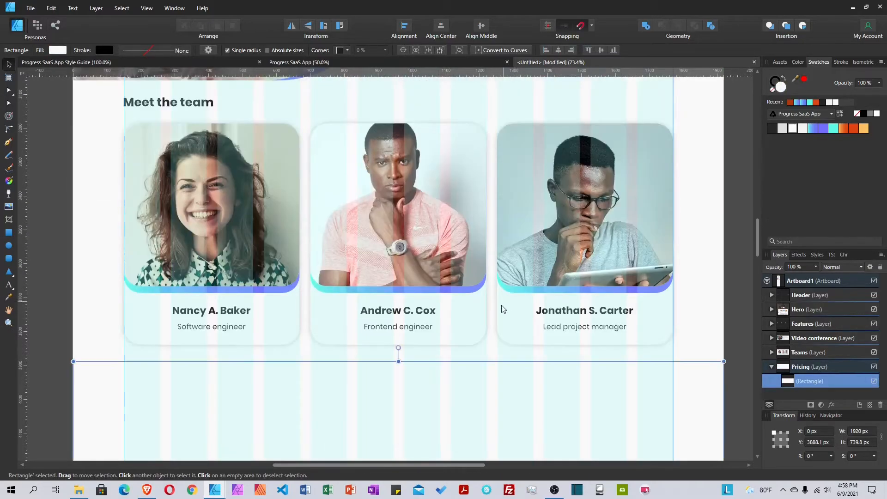
pyautogui.click(170, 241)
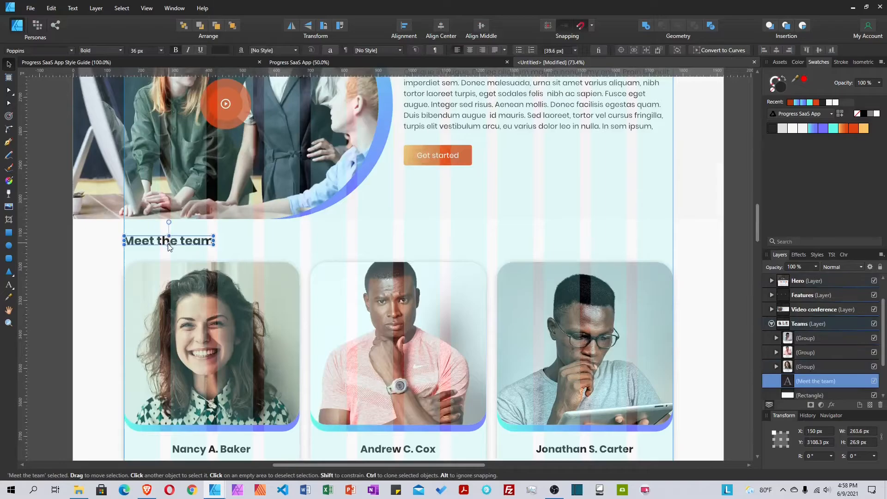
pyautogui.scroll(-6, 259, 268)
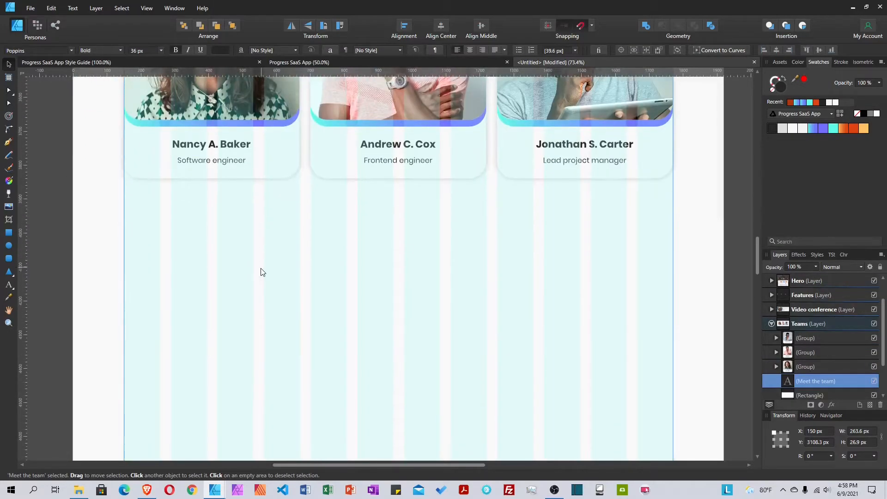
pyautogui.click(255, 294)
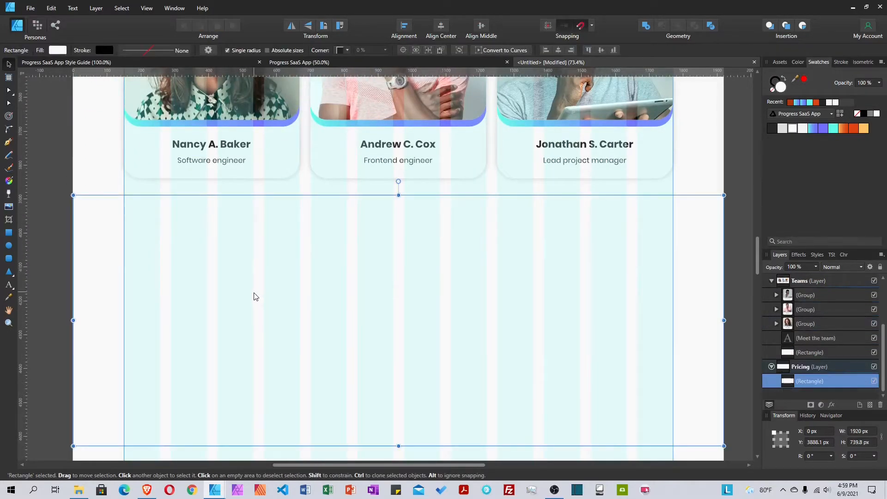
pyautogui.hotkey('ctrl', 'v')
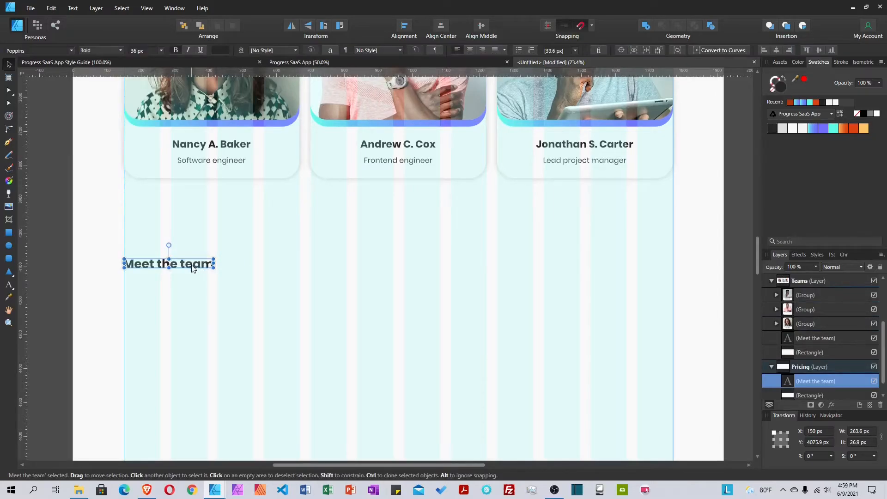
# Change the copied heading's text to "Pricing" and move it up near the section's upper edge, at Y about 3938 px
pyautogui.tripleClick(193, 265)
pyautogui.write('Preic')
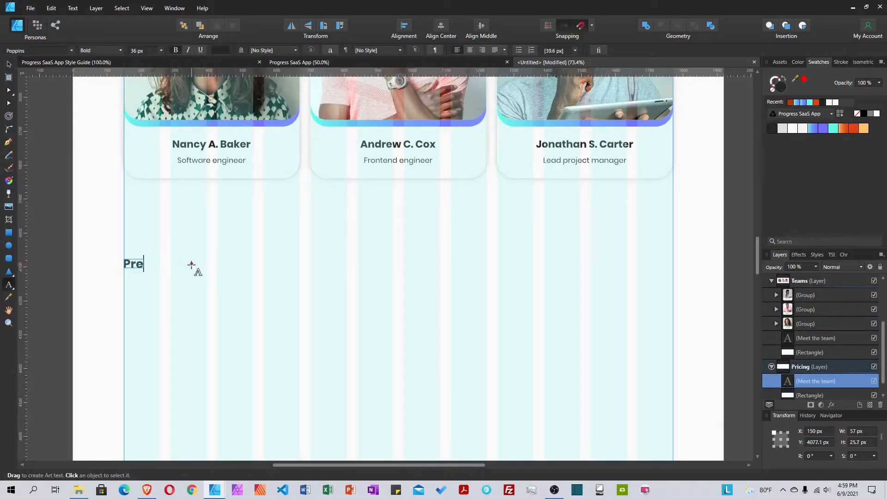
pyautogui.press('BackSpace')
pyautogui.press('BackSpace')
pyautogui.press('BackSpace')
pyautogui.write('icing')
pyautogui.press('Escape')
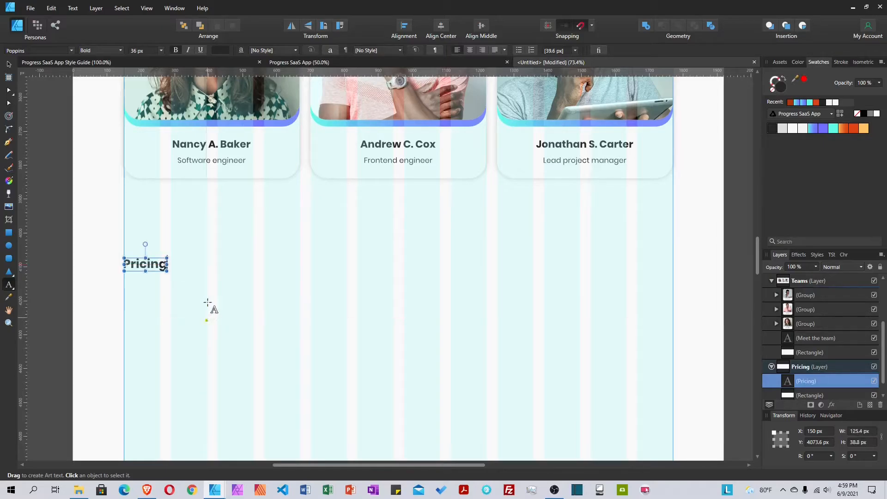
pyautogui.click(8, 67)
pyautogui.moveTo(151, 265); pyautogui.dragTo(144, 220)
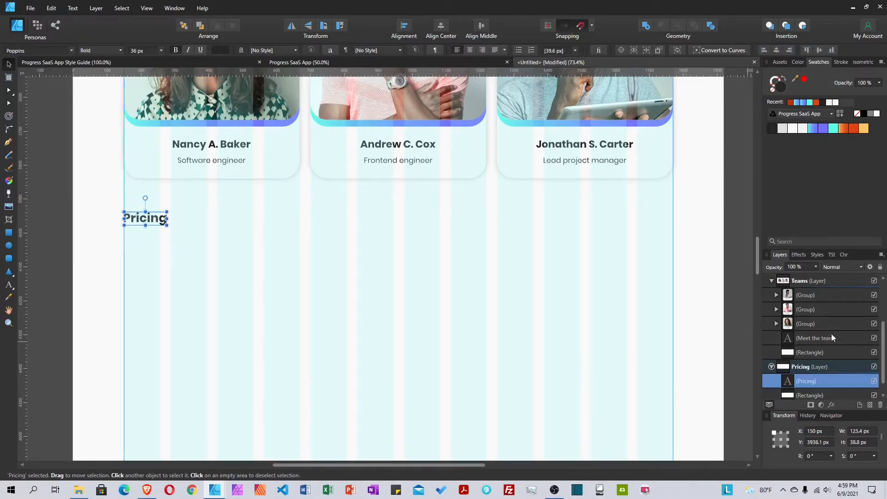
# Copy the first team member's card group into the Pricing layer and place it below the Pricing heading at Y about 4109 px
pyautogui.scroll(-1, 822, 384)
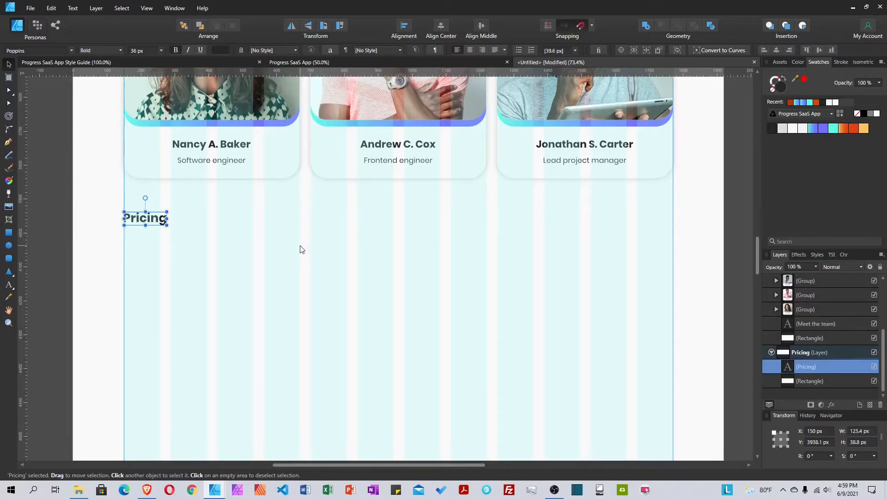
pyautogui.scroll(3, 290, 258)
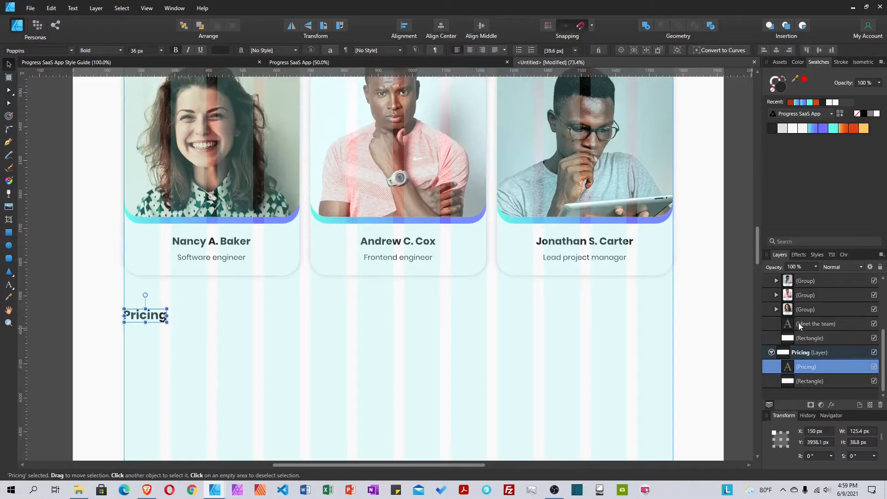
pyautogui.click(802, 309)
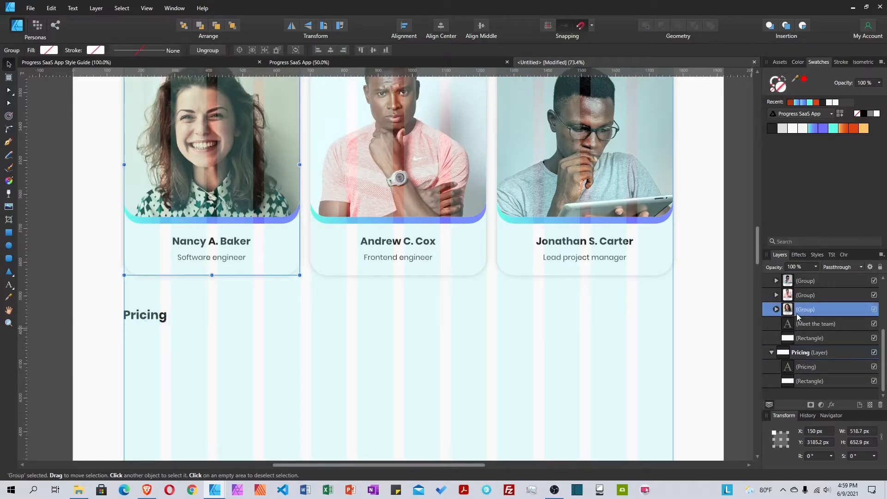
pyautogui.scroll(-3, 278, 307)
pyautogui.click(189, 306)
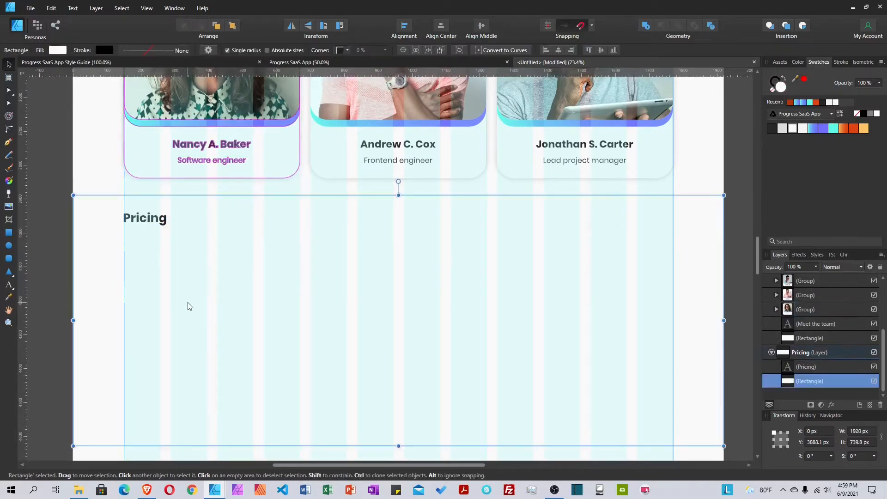
pyautogui.hotkey('ctrl', 'v')
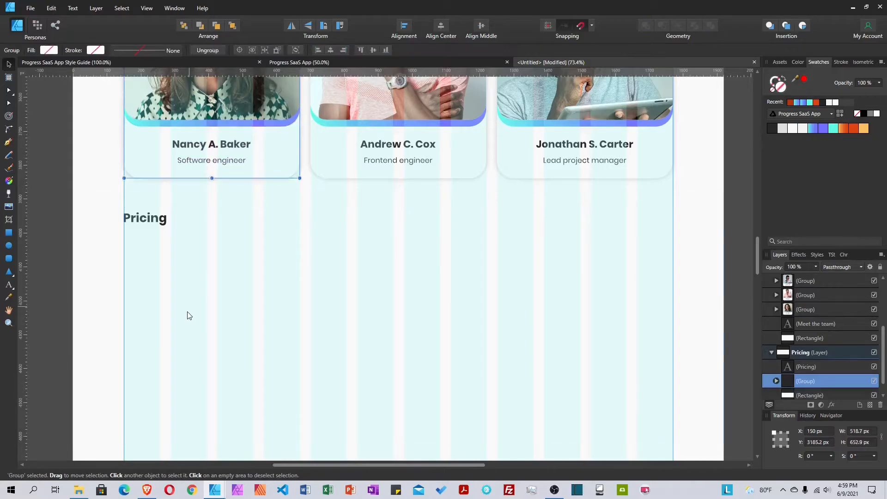
pyautogui.moveTo(208, 116); pyautogui.dragTo(201, 419)
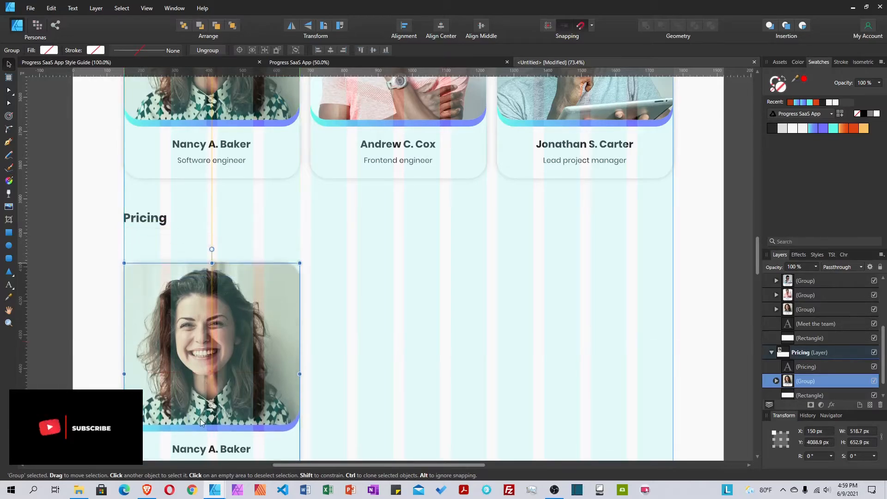
pyautogui.scroll(-3, 206, 356)
pyautogui.moveTo(212, 293); pyautogui.dragTo(213, 299)
pyautogui.scroll(2, 284, 281)
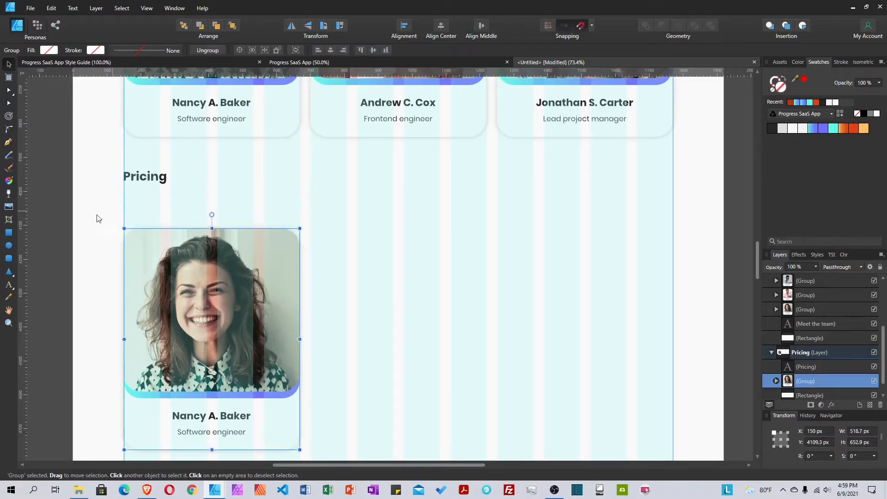
# Draw a rectangle about 243 px wide directly below the Pricing heading and set its height to 60 px
pyautogui.click(9, 234)
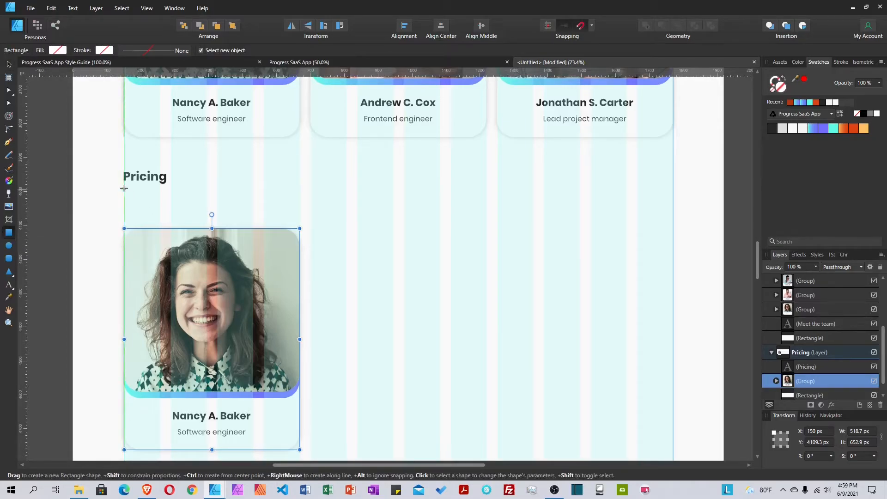
pyautogui.moveTo(124, 184); pyautogui.dragTo(222, 206)
pyautogui.click(862, 444)
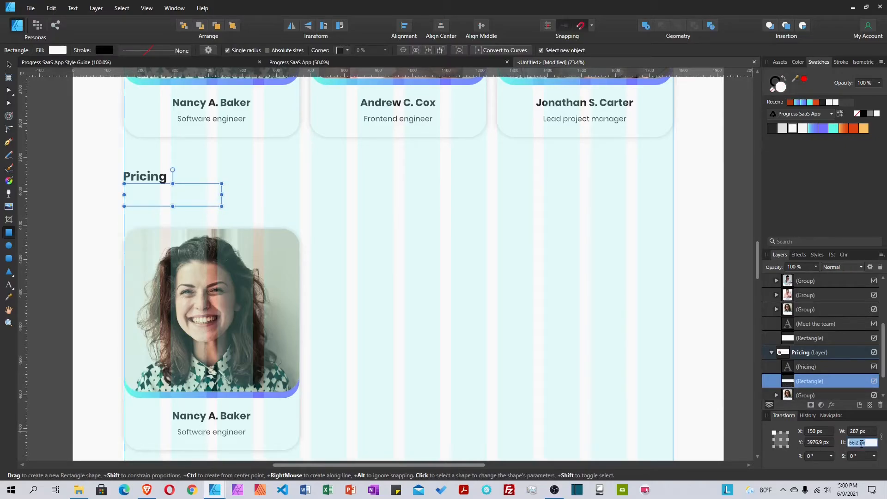
pyautogui.write('60')
pyautogui.press('Return')
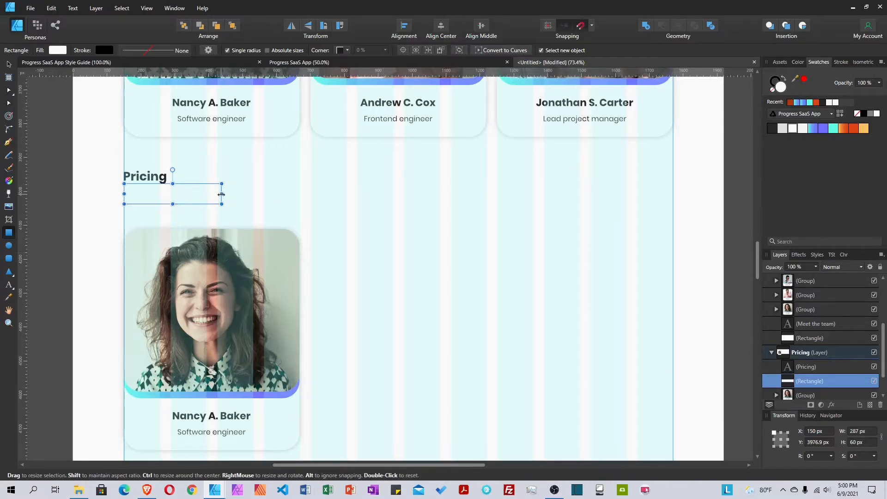
pyautogui.moveTo(222, 194)
pyautogui.mouseDown()
pyautogui.moveTo(209, 193)
pyautogui.moveTo(254, 194)
pyautogui.moveTo(196, 194)
pyautogui.moveTo(208, 193)
pyautogui.mouseUp()
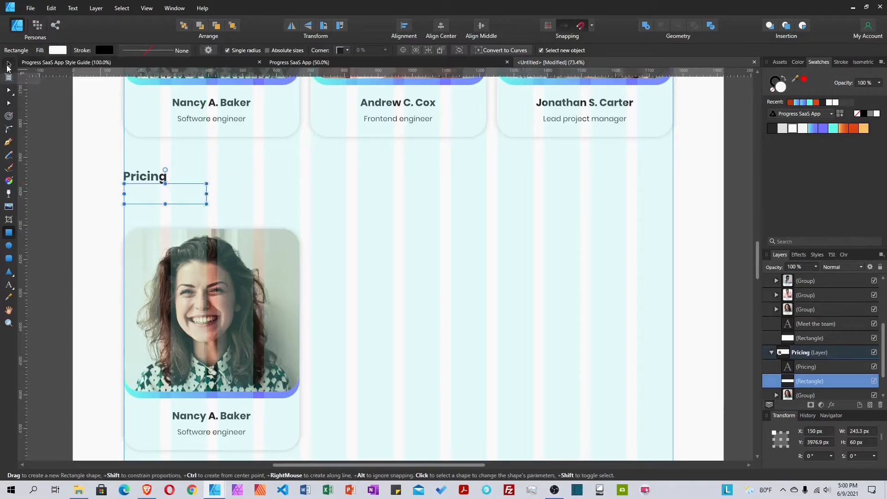
pyautogui.click(9, 66)
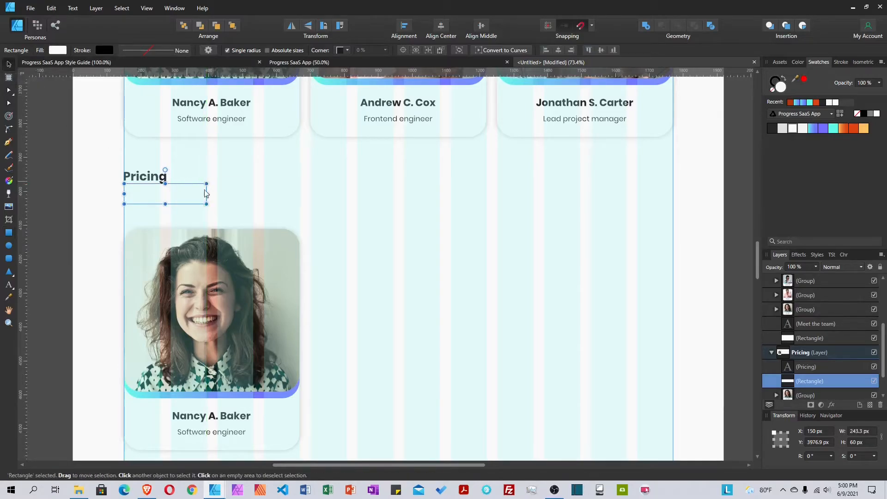
# Fill the small rectangle with the palette's light grey and nudge it down 50 px, between the Pricing heading and the card
pyautogui.click(783, 129)
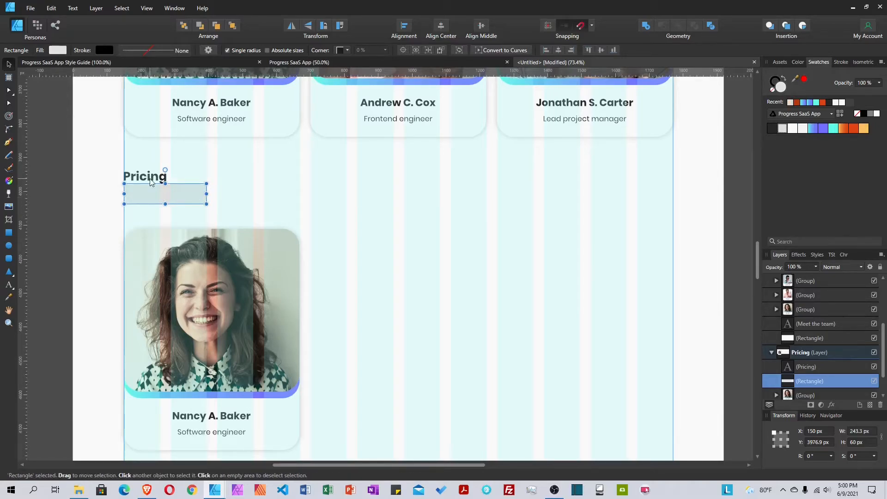
pyautogui.hotkey('shift', 'Down')
pyautogui.hotkey('shift', 'Down')
pyautogui.hotkey('shift', 'Down')
pyautogui.hotkey('shift', 'Down')
pyautogui.hotkey('shift', 'Down')
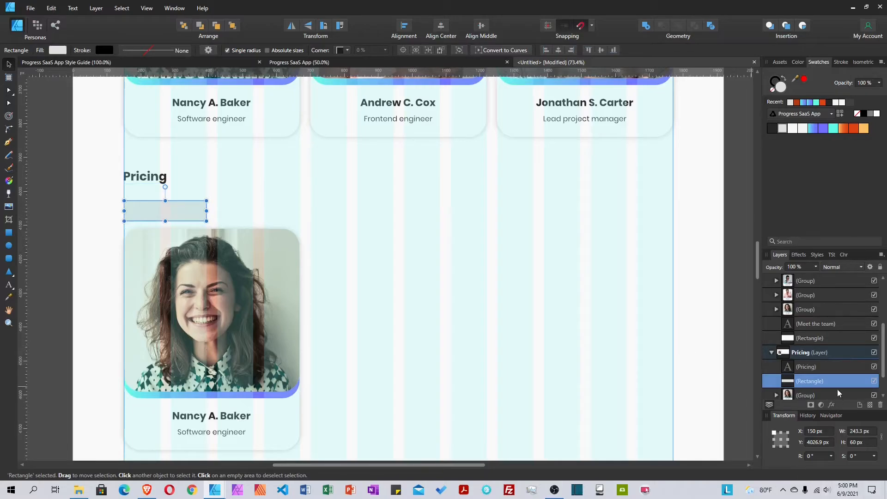
# Duplicate the grey rectangle, halve the copy's width, and fill it with the palette's orange gradient
pyautogui.hotkey('ctrl', 'j')
pyautogui.click(868, 432)
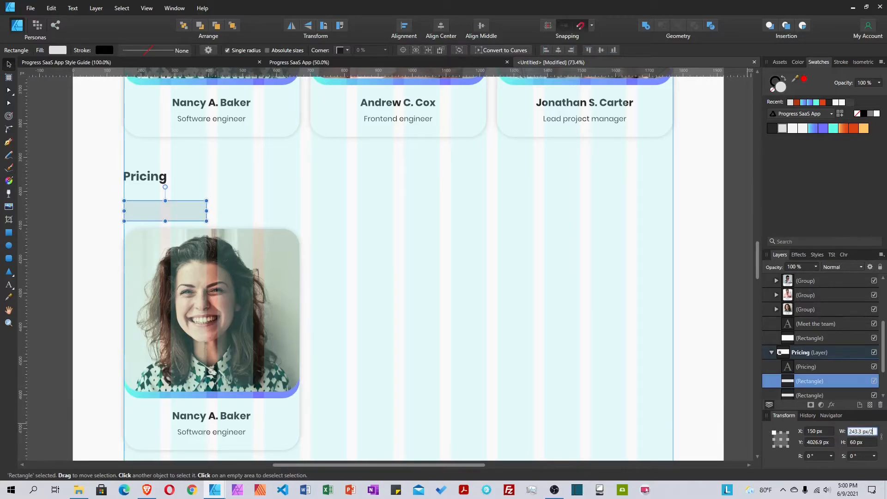
pyautogui.press('Return')
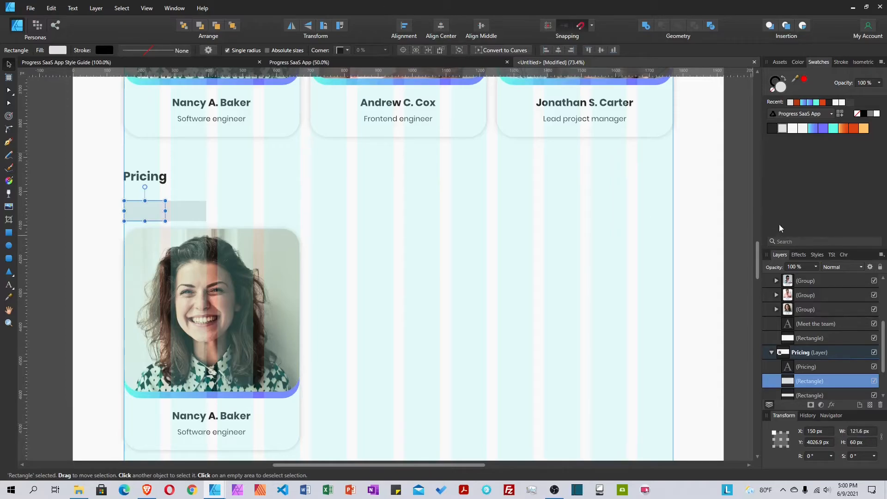
pyautogui.click(845, 130)
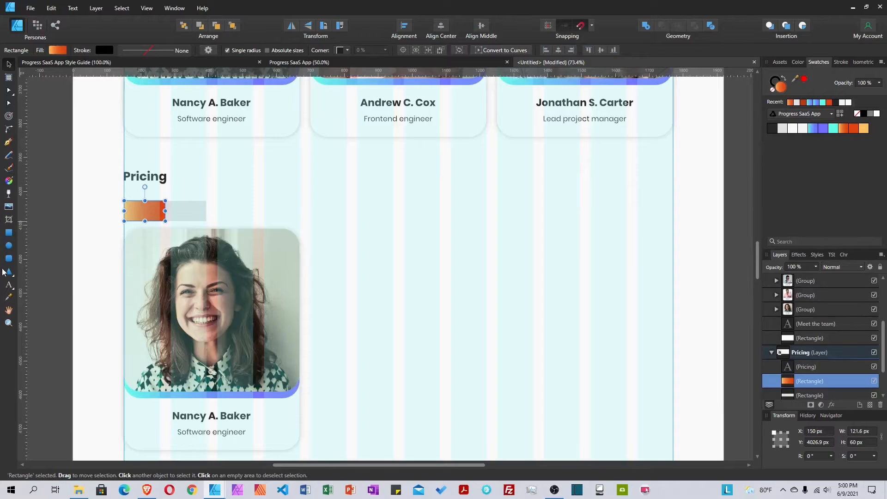
# Add the art text "Monthly" over the orange gradient rectangle
pyautogui.click(9, 285)
pyautogui.click(133, 211)
pyautogui.write('M')
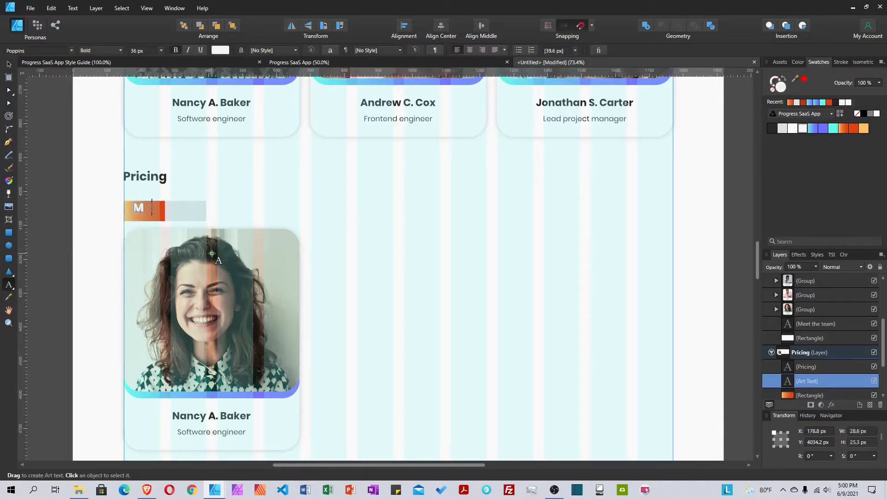
pyautogui.write('onthly')
pyautogui.press('Escape')
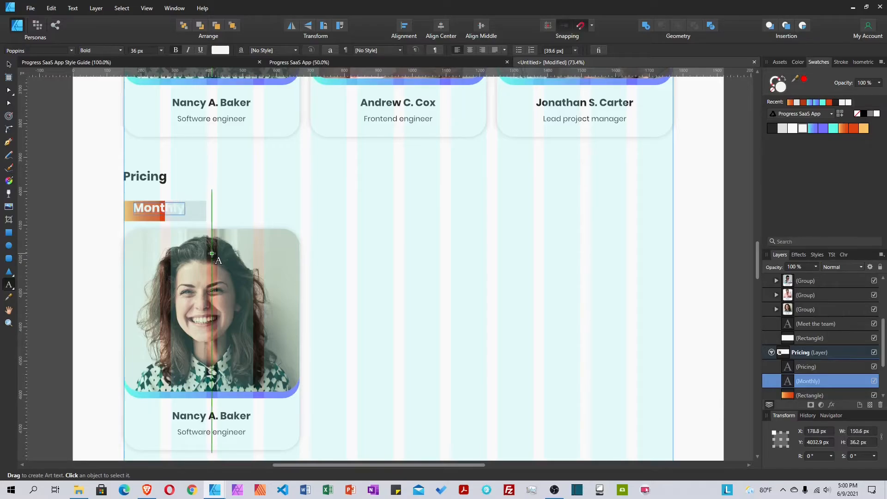
# Set the "Monthly" label to Regular weight at 22 px and centre it on the orange rectangle
pyautogui.click(9, 64)
pyautogui.click(101, 51)
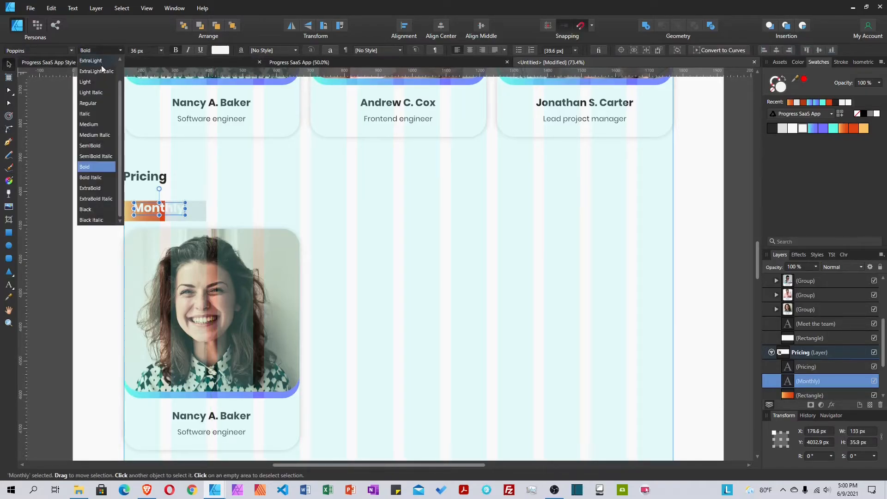
pyautogui.click(92, 103)
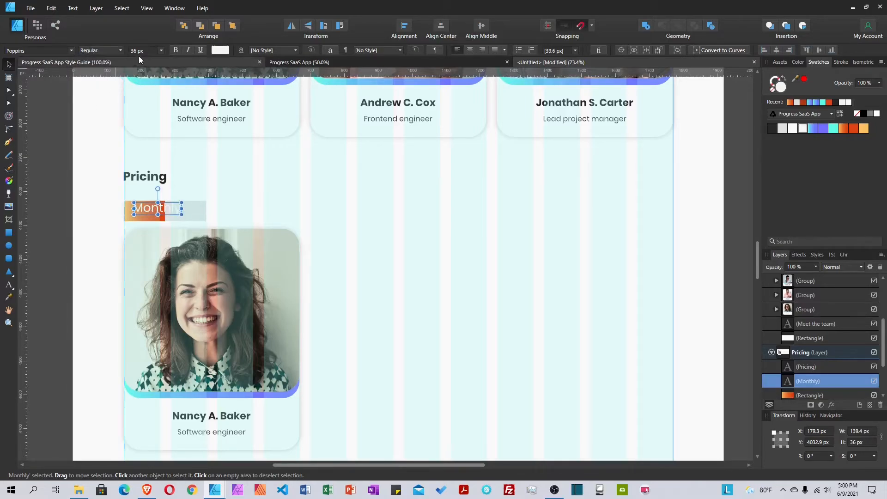
pyautogui.write('22')
pyautogui.press('Return')
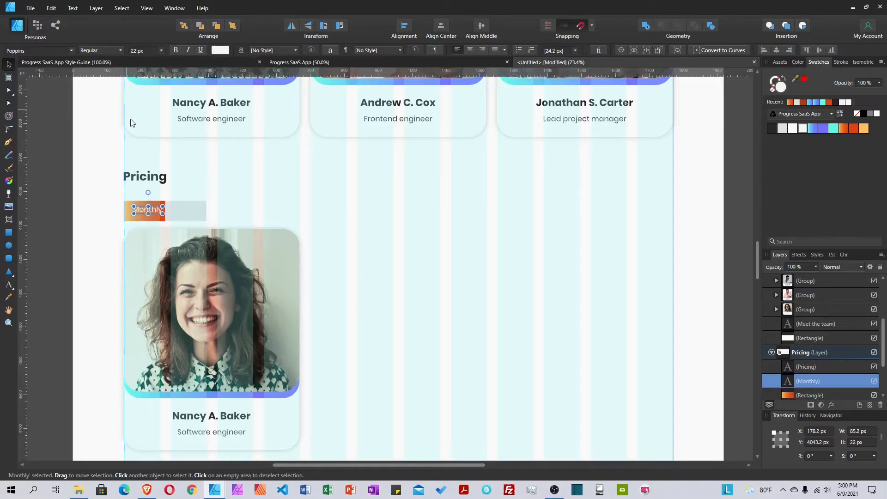
pyautogui.moveTo(155, 211); pyautogui.dragTo(152, 212)
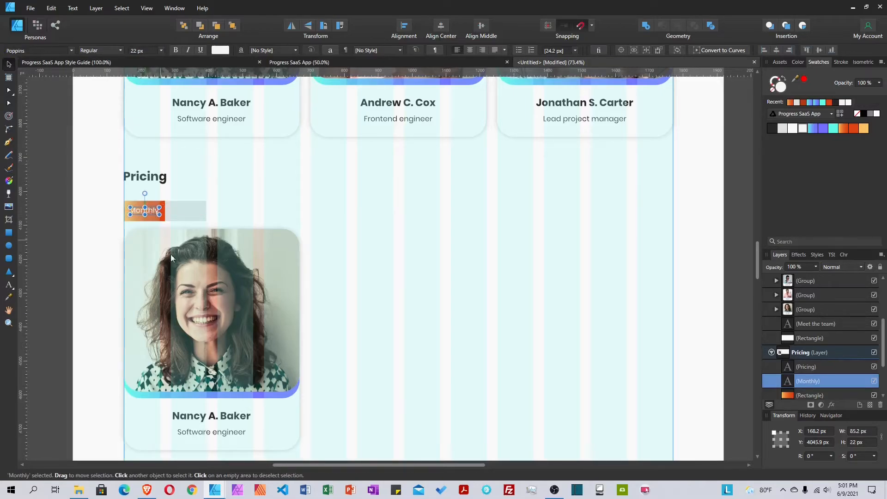
pyautogui.keyDown('shift'); pyautogui.click(163, 218); pyautogui.keyUp('shift')
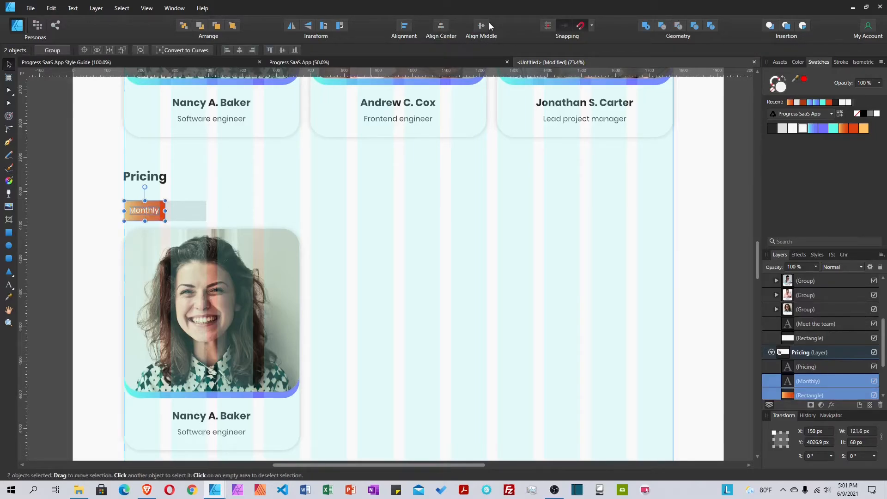
# Round the corners of the orange gradient rectangle behind "Monthly" with a 6 px radius
pyautogui.click(162, 210)
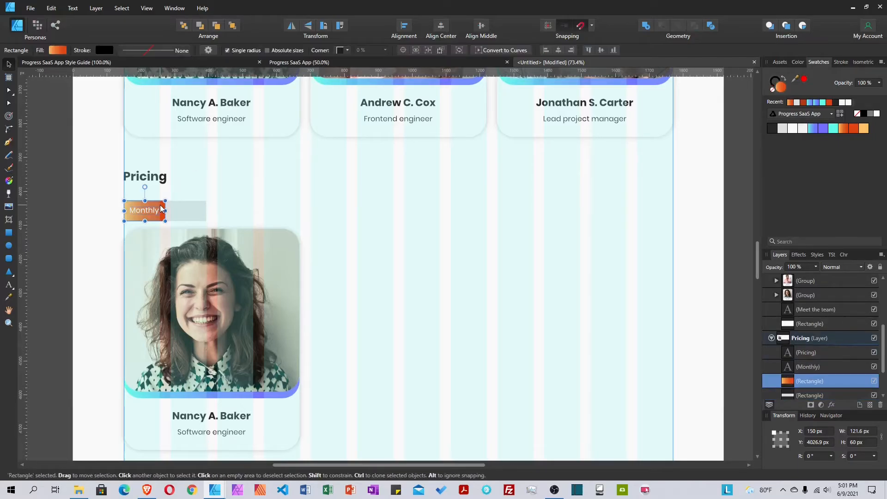
pyautogui.click(345, 50)
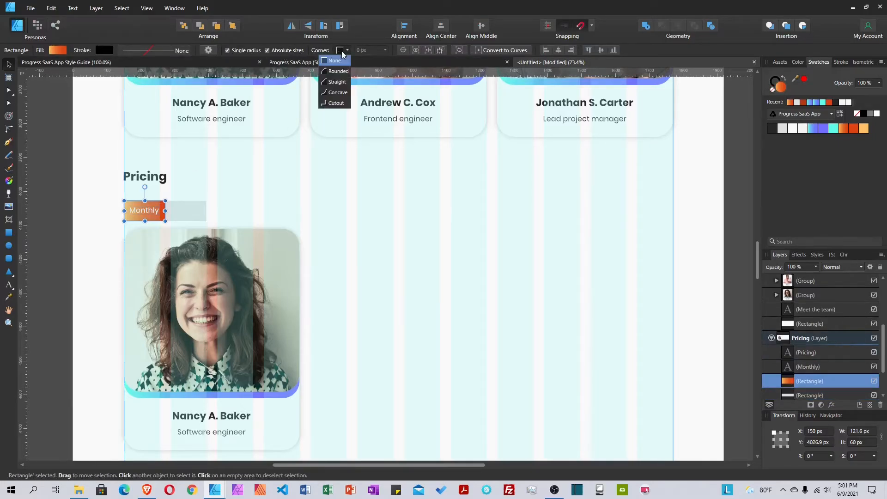
pyautogui.click(348, 73)
pyautogui.click(390, 52)
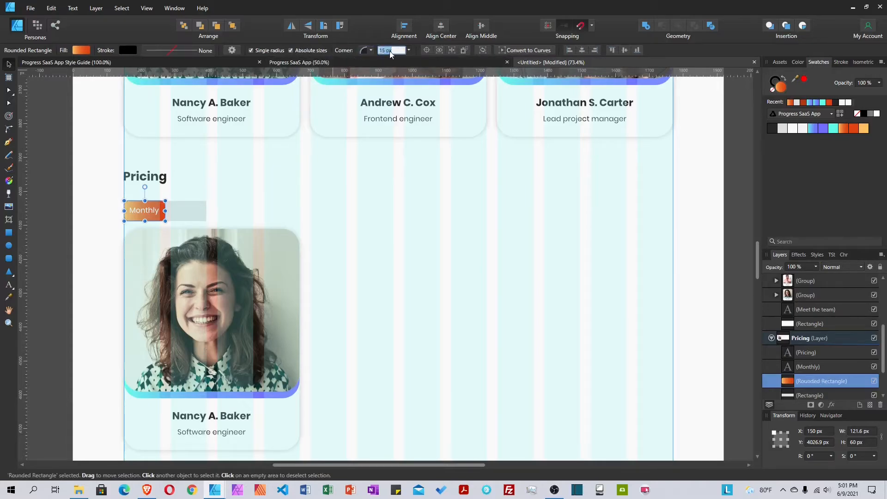
pyautogui.write('6')
pyautogui.press('Return')
# Round the light grey toggle rectangle's corners to 6 px and fill it with the palette's off-white next to the light grey
pyautogui.click(192, 211)
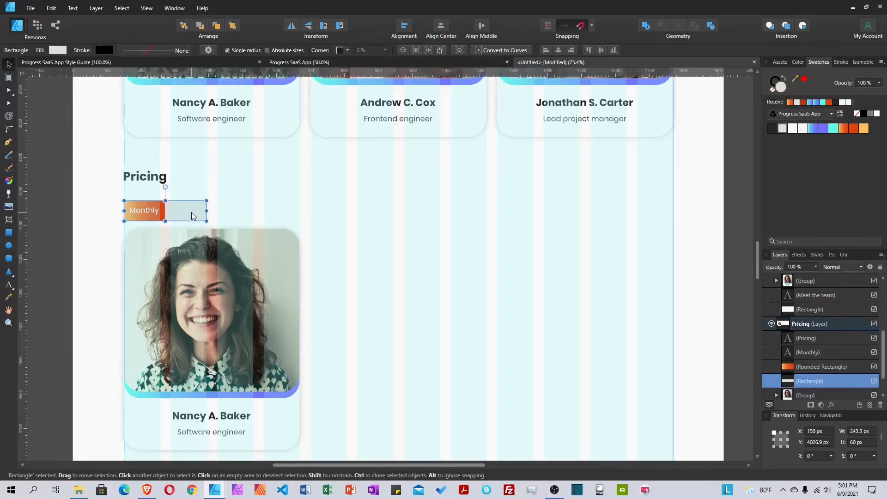
pyautogui.click(337, 52)
pyautogui.click(344, 65)
pyautogui.click(387, 51)
pyautogui.write('6')
pyautogui.press('Return')
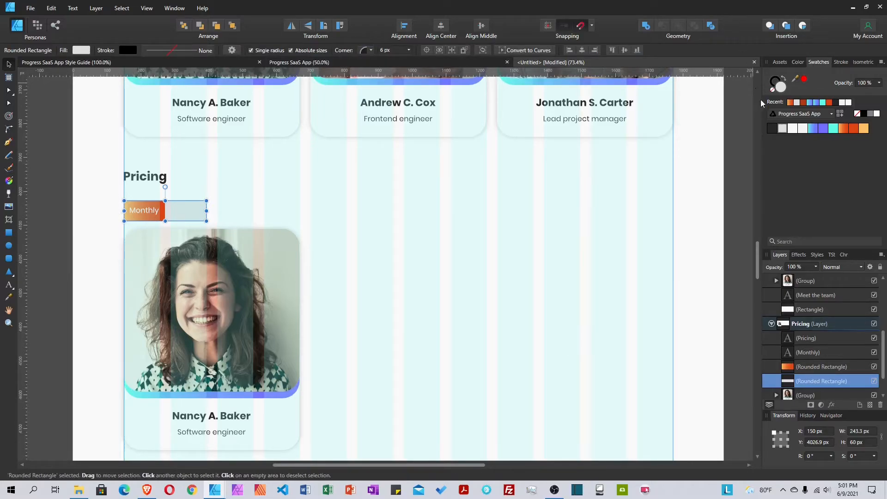
pyautogui.click(792, 130)
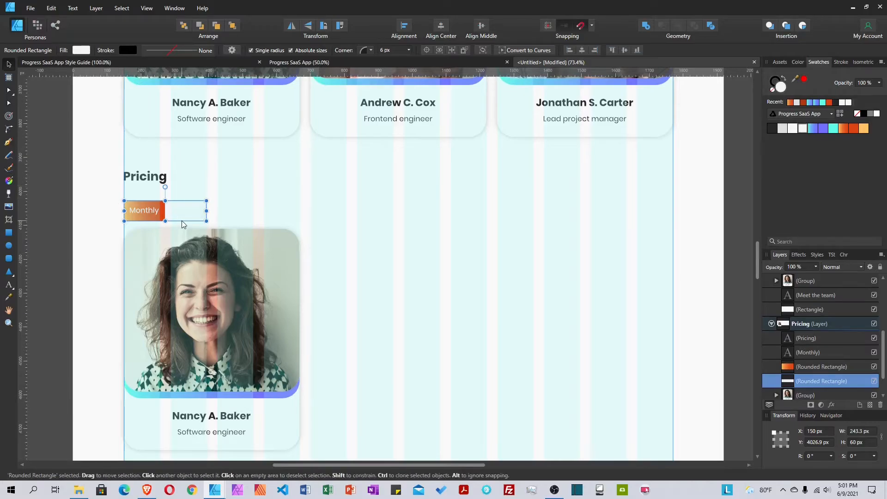
# Add an outer shadow to the off-white toggle rectangle with 20% opacity, 18 px radius and 0.5 px offset
pyautogui.click(798, 255)
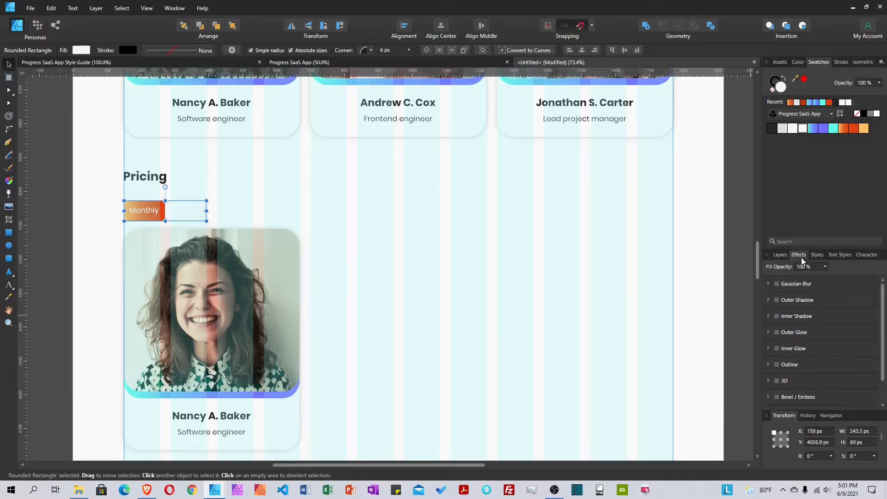
pyautogui.click(777, 300)
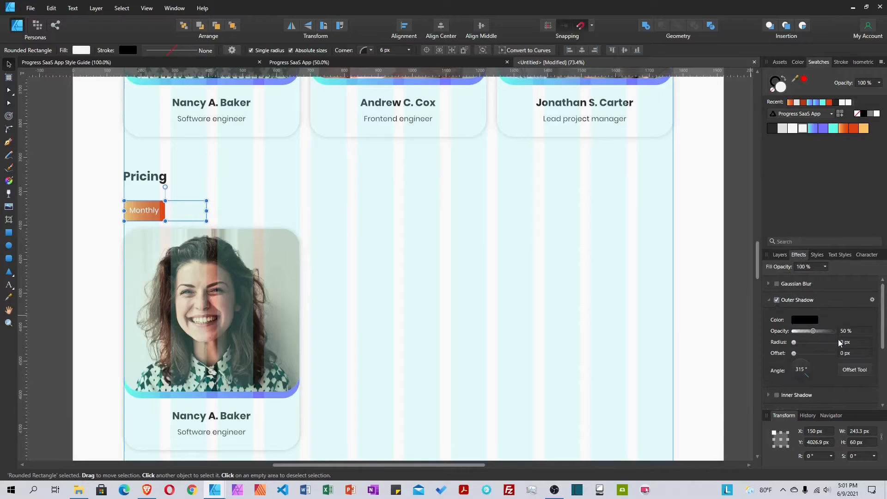
pyautogui.click(849, 332)
pyautogui.write('20')
pyautogui.press('Return')
pyautogui.click(850, 342)
pyautogui.write('18')
pyautogui.press('Return')
pyautogui.moveTo(793, 355); pyautogui.dragTo(797, 357)
pyautogui.click(147, 214)
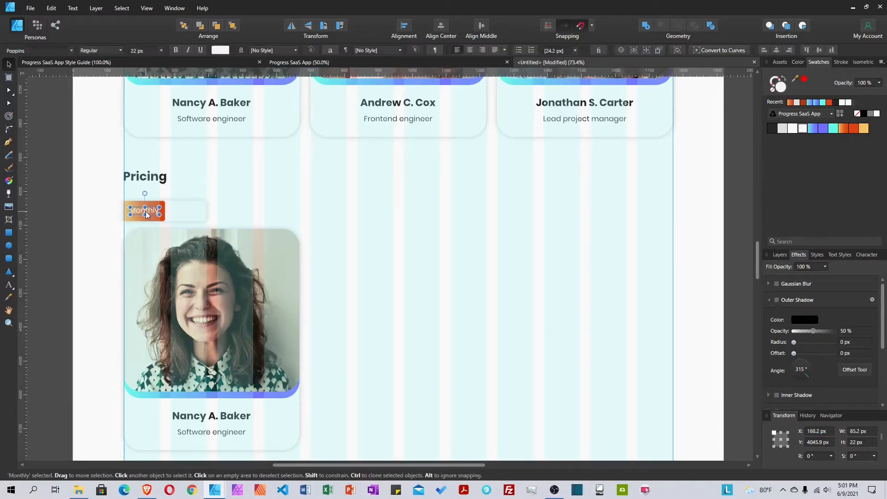
pyautogui.click(182, 216)
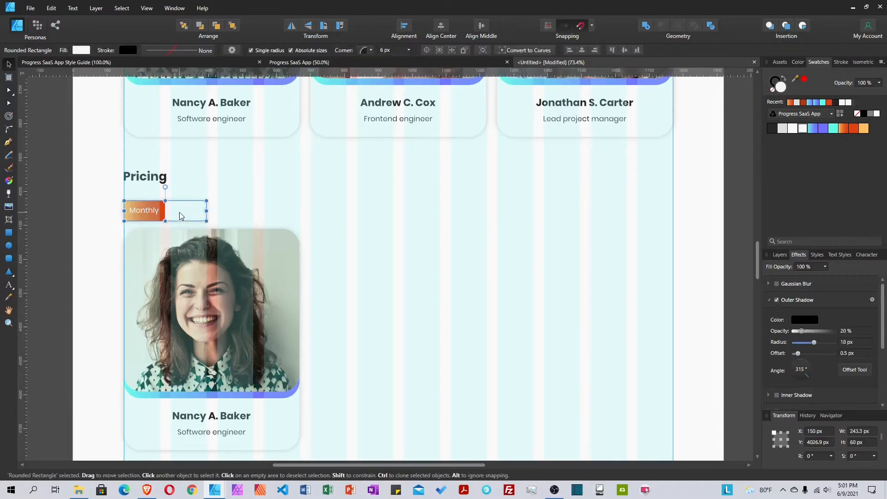
# Duplicate the "Monthly" label onto the empty half of the toggle and change the copy's text to "Yearly"
pyautogui.click(154, 216)
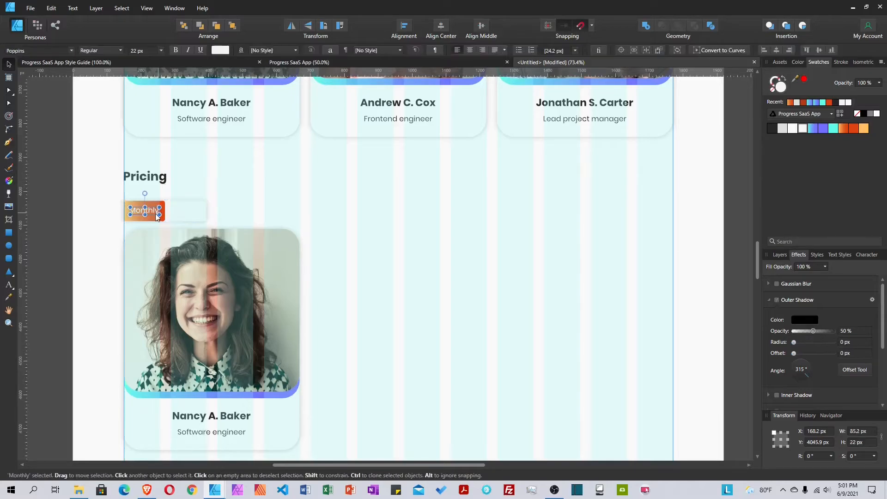
pyautogui.moveTo(154, 216); pyautogui.dragTo(191, 216)
pyautogui.doubleClick(190, 214)
pyautogui.press('BackSpace')
pyautogui.write('Yearly')
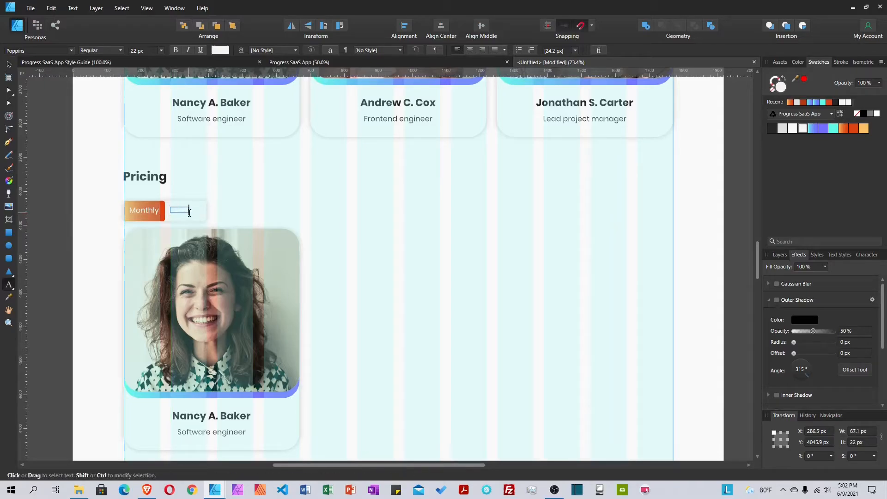
pyautogui.press('Escape')
pyautogui.press('v')
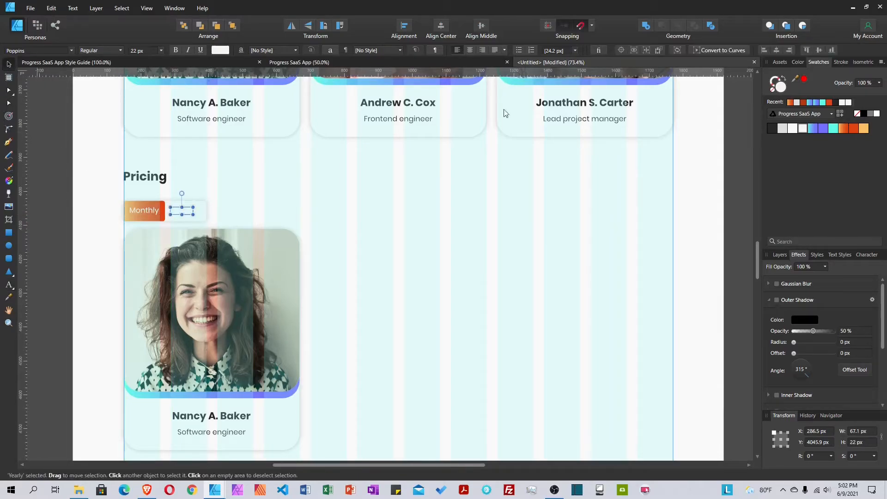
# Colour the "Yearly" label with the palette's solid orange-red and centre it in the off-white half of the toggle
pyautogui.click(853, 129)
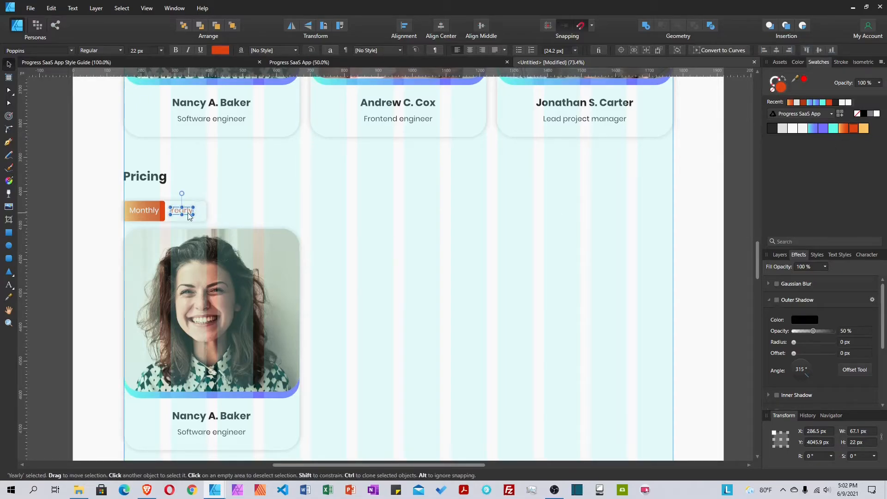
pyautogui.moveTo(189, 215); pyautogui.dragTo(194, 213)
pyautogui.click(275, 223)
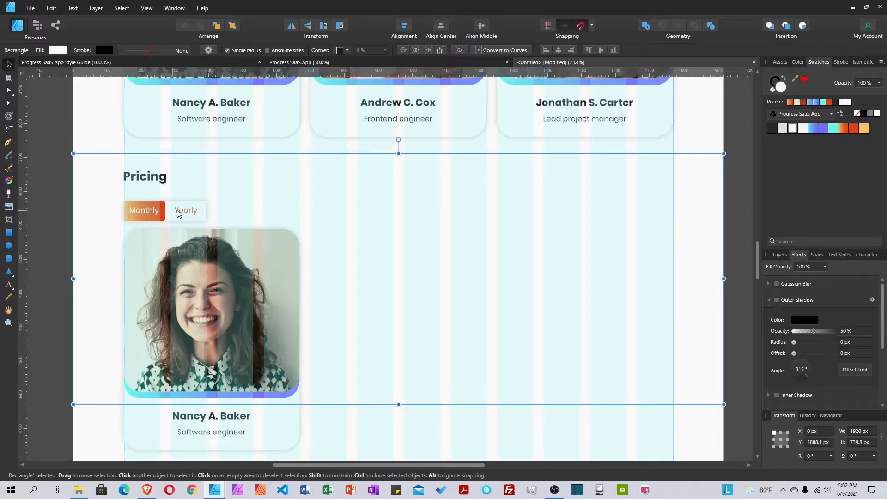
# Group the "Monthly" label with its orange gradient rectangle
pyautogui.click(780, 255)
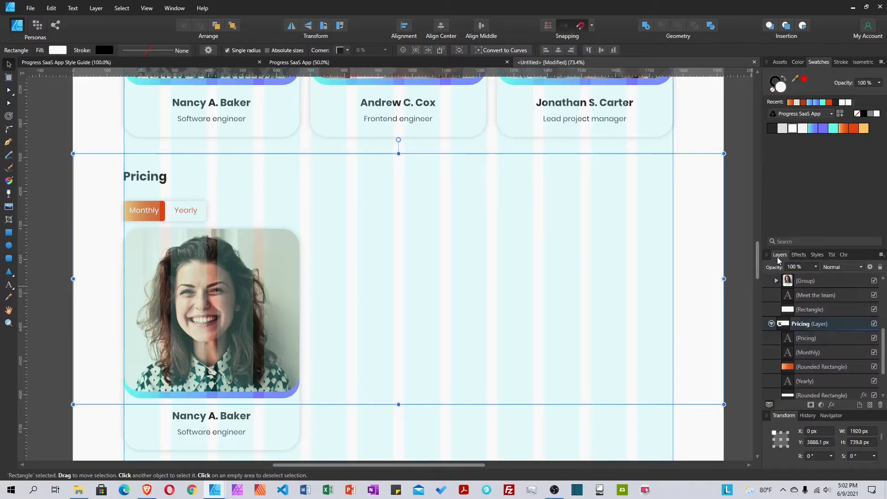
pyautogui.click(820, 355)
pyautogui.keyDown('shift'); pyautogui.click(820, 365); pyautogui.keyUp('shift')
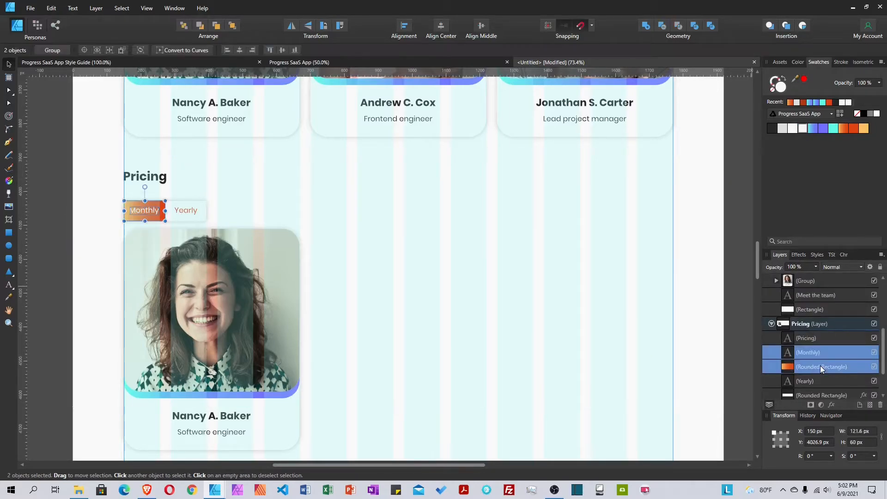
pyautogui.hotkey('ctrl', 'g')
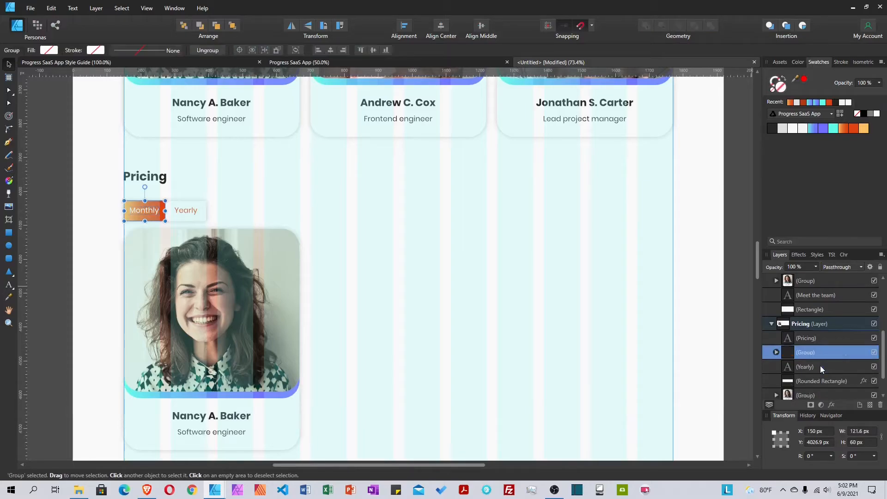
# Group the Monthly button, the "Yearly" label and the off-white rectangle into one toggle group
pyautogui.click(804, 369)
pyautogui.click(809, 380)
pyautogui.keyDown('shift'); pyautogui.click(805, 353); pyautogui.keyUp('shift')
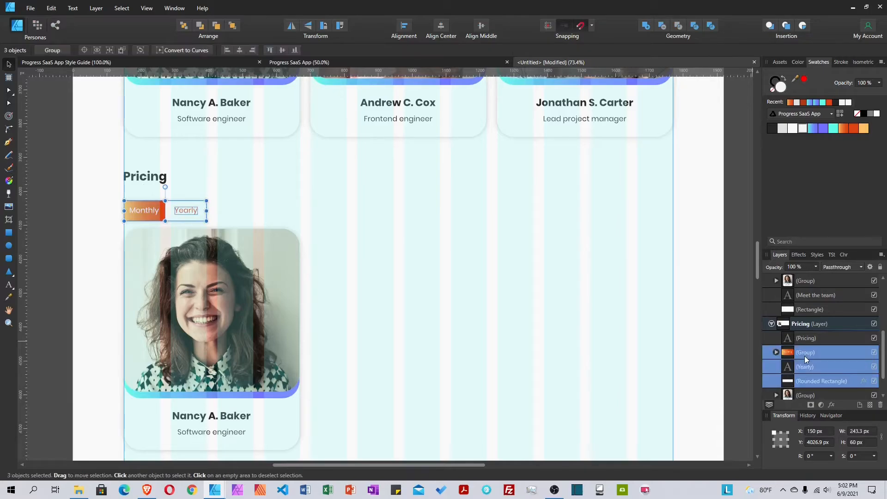
pyautogui.hotkey('ctrl', 'g')
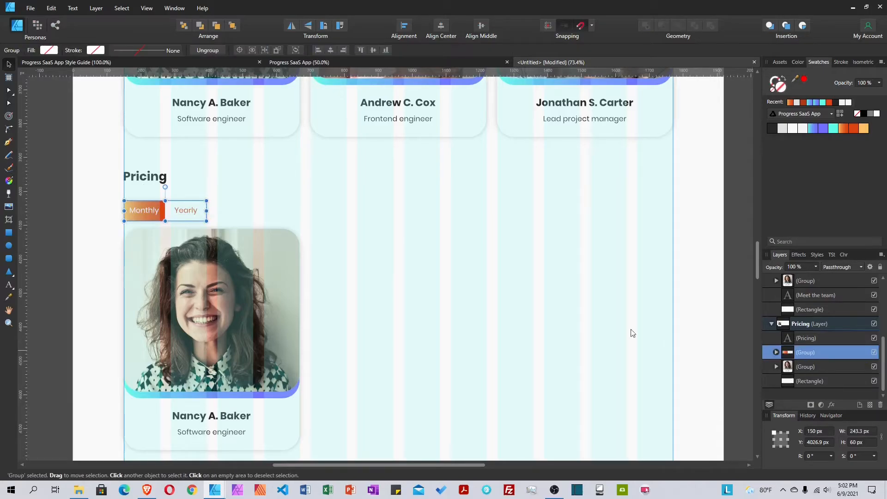
# Snap the Pricing section's card to the toggle's lower edge and nudge it down 50 px
pyautogui.click(239, 278)
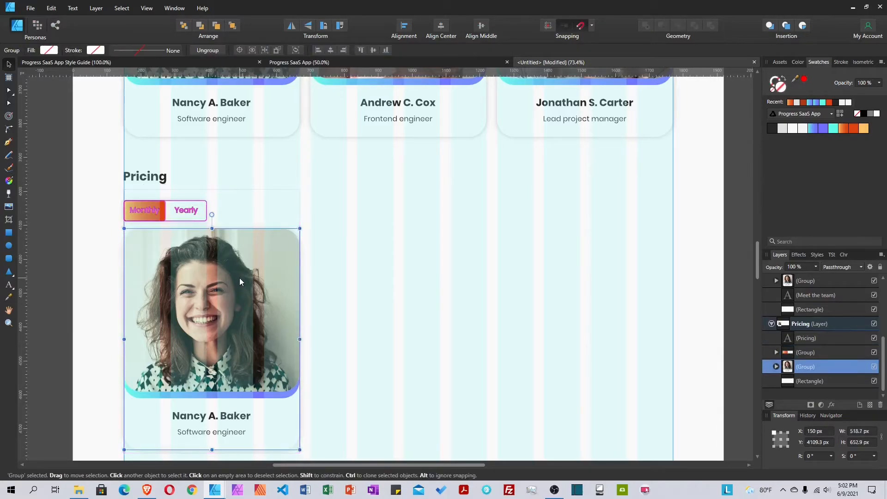
pyautogui.moveTo(238, 278); pyautogui.dragTo(238, 271)
pyautogui.hotkey('shift', 'Down')
pyautogui.hotkey('shift', 'Down')
pyautogui.hotkey('shift', 'Down')
pyautogui.hotkey('shift', 'Down')
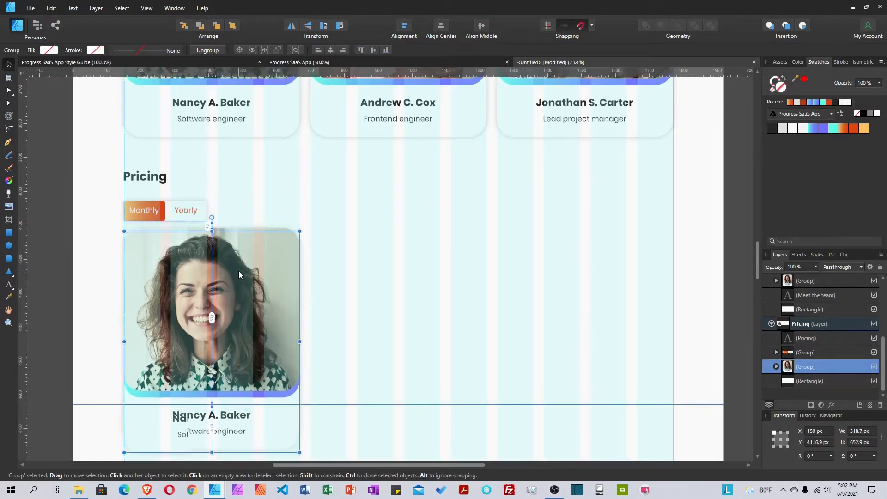
pyautogui.hotkey('shift', 'Down')
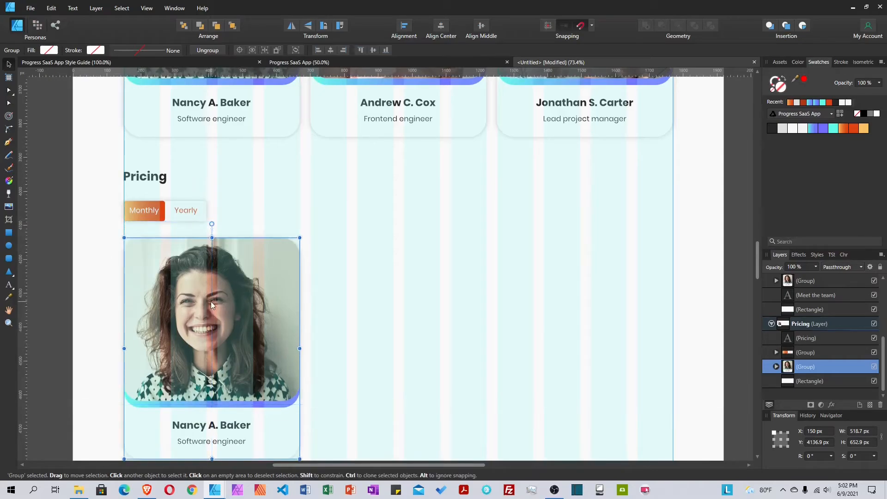
# Try to delete the rounded rectangle that holds the photo inside the Pricing card's nested group, and undo the deletion
pyautogui.scroll(-3, 216, 293)
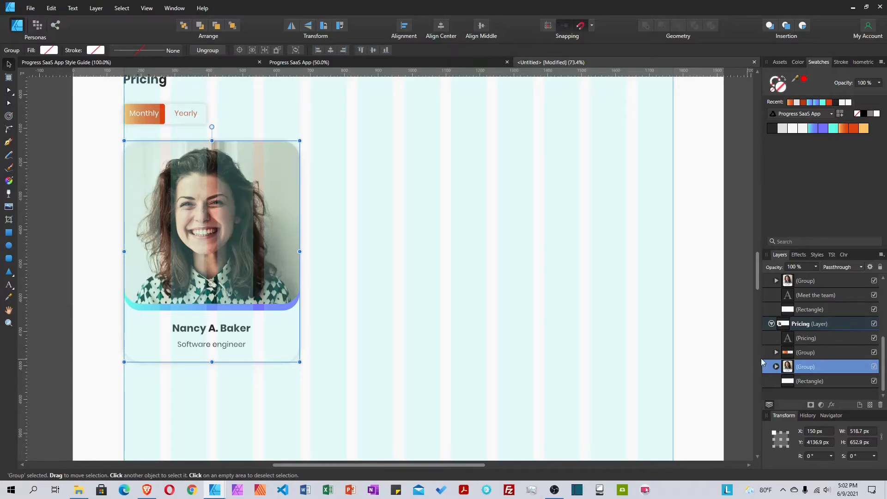
pyautogui.click(776, 367)
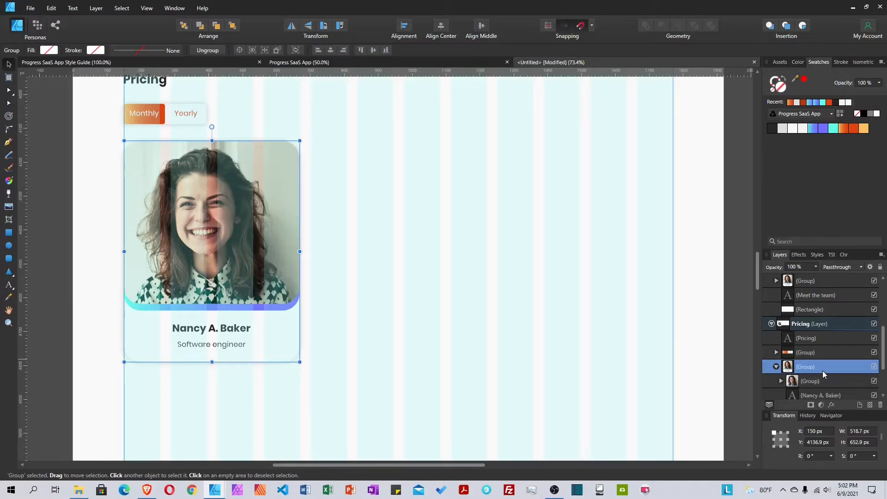
pyautogui.scroll(-1, 825, 370)
pyautogui.click(813, 340)
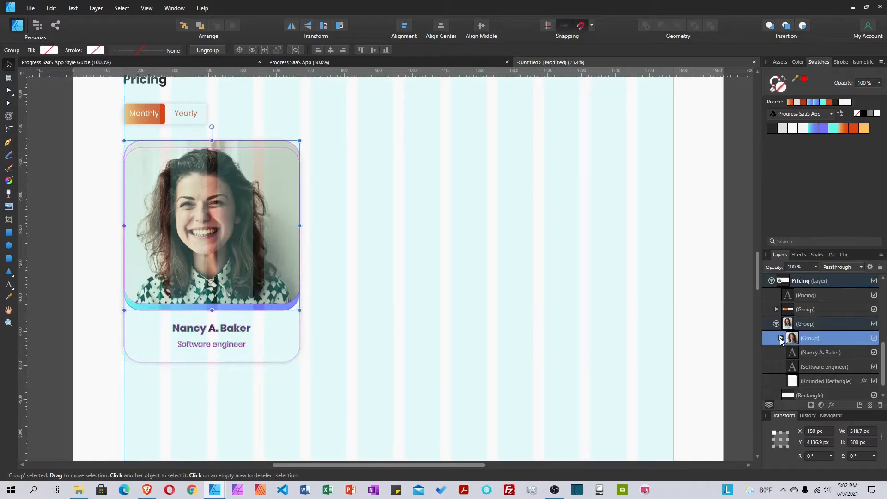
pyautogui.click(781, 338)
pyautogui.click(828, 354)
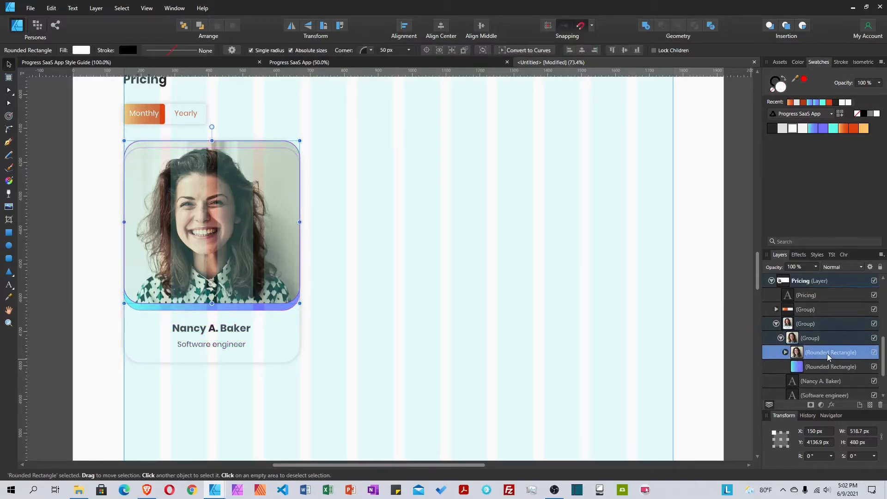
pyautogui.press('Delete')
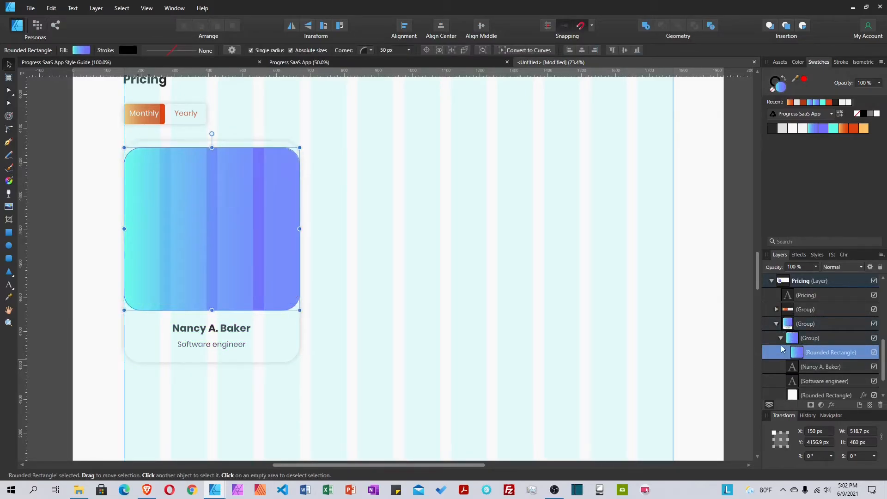
pyautogui.click(780, 338)
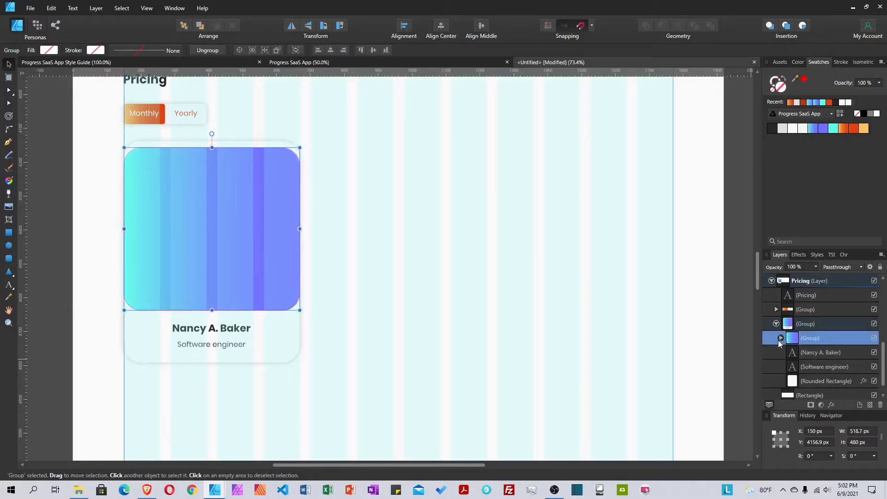
pyautogui.click(781, 338)
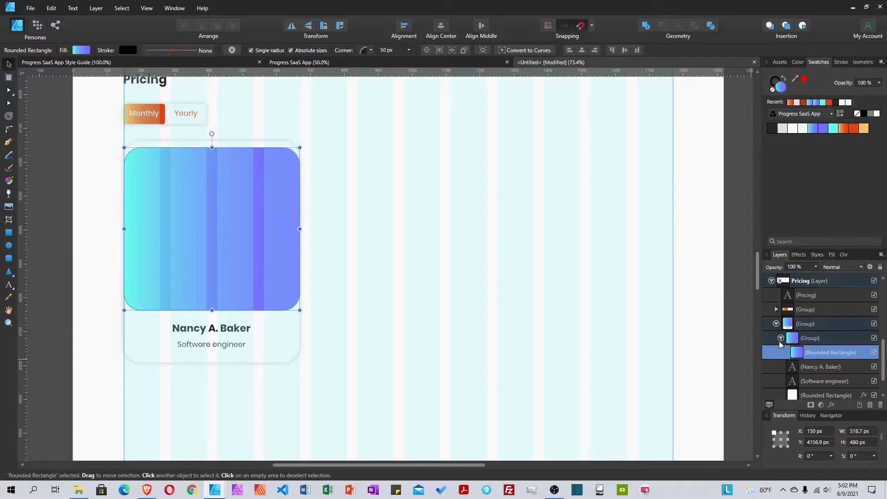
pyautogui.hotkey('ctrl', 'v')
# Delete only the portrait image nested inside the Pricing card's upper rounded rectangle, keeping the rectangle itself
pyautogui.click(786, 353)
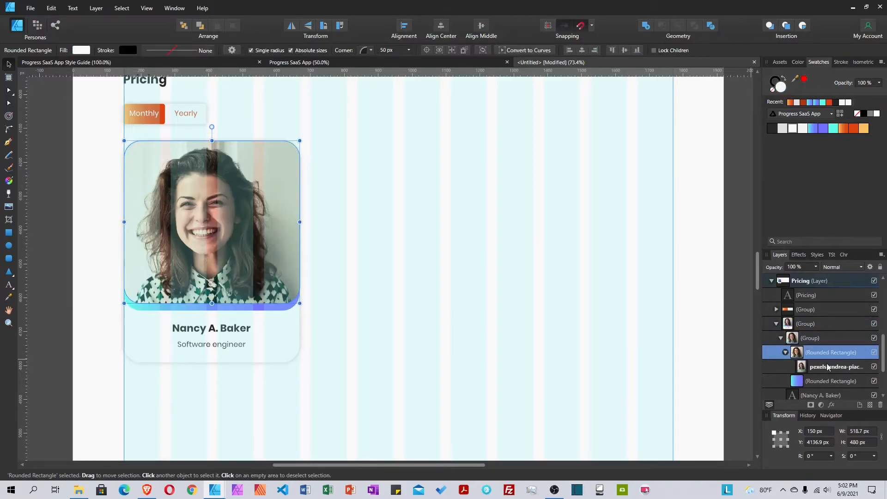
pyautogui.click(829, 368)
pyautogui.press('Delete')
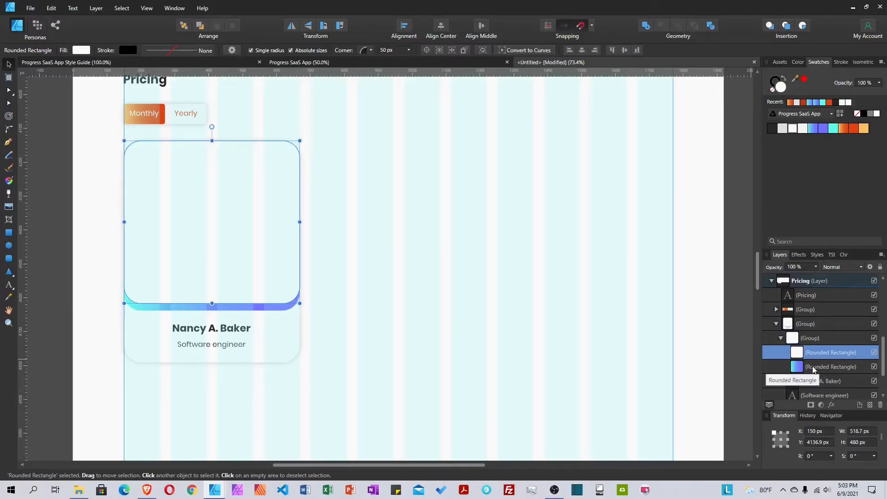
# Try to shorten the Pricing card's gradient rounded rectangle alone and together with the white one above it, and undo both resizes
pyautogui.click(814, 368)
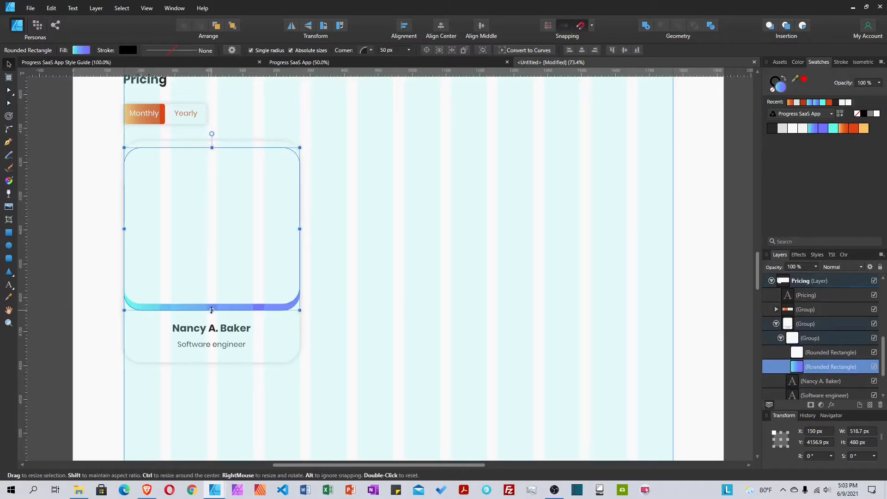
pyautogui.moveTo(212, 310); pyautogui.dragTo(216, 207)
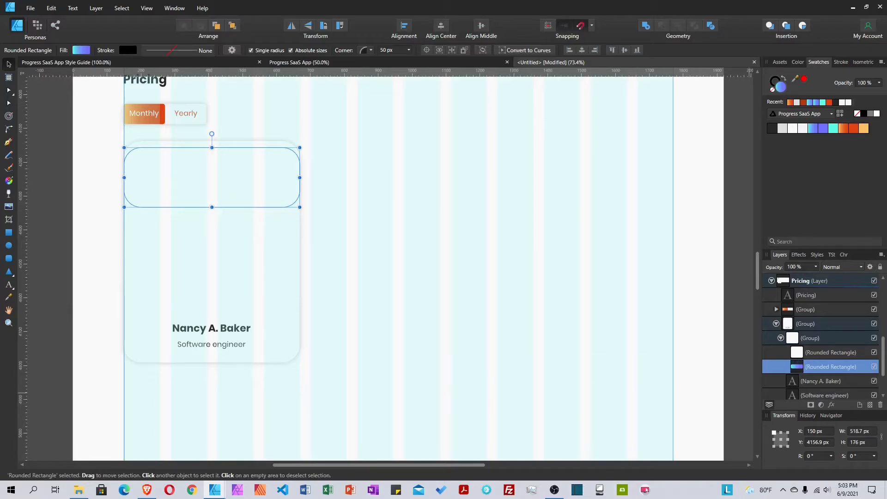
pyautogui.click(831, 353)
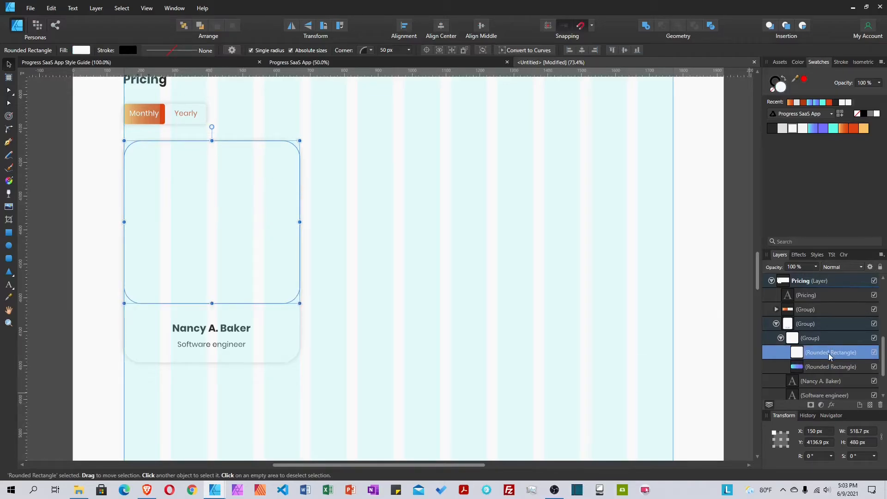
pyautogui.click(833, 369)
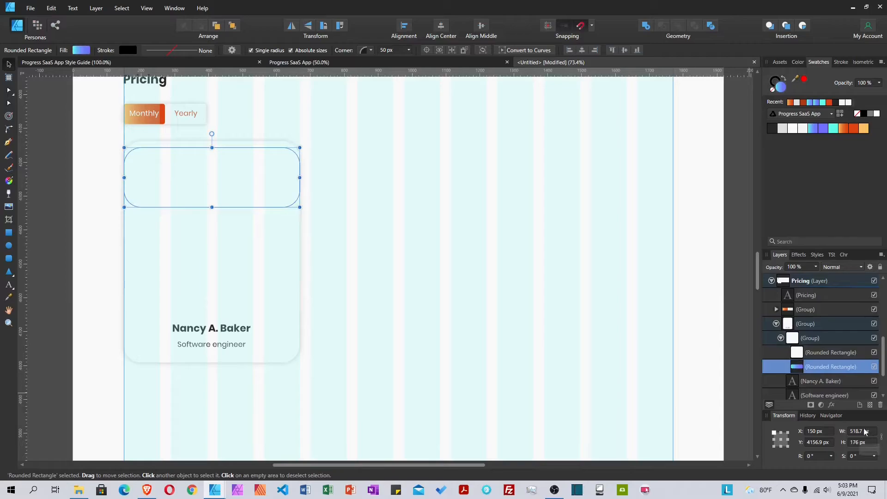
pyautogui.hotkey('ctrl', 'z')
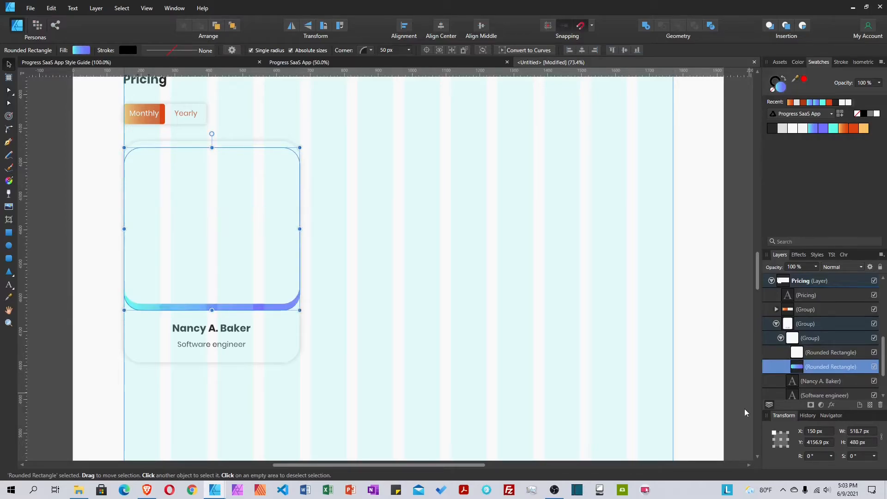
pyautogui.keyDown('shift'); pyautogui.click(823, 354); pyautogui.keyUp('shift')
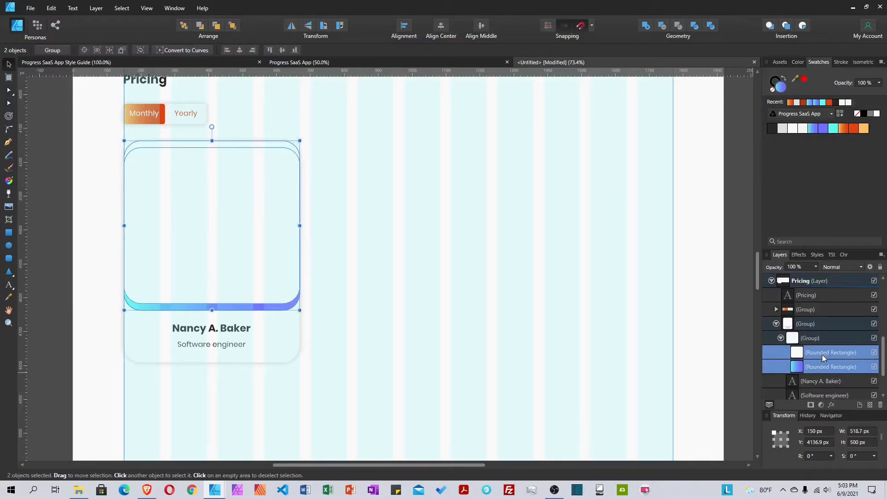
pyautogui.moveTo(211, 310); pyautogui.dragTo(203, 212)
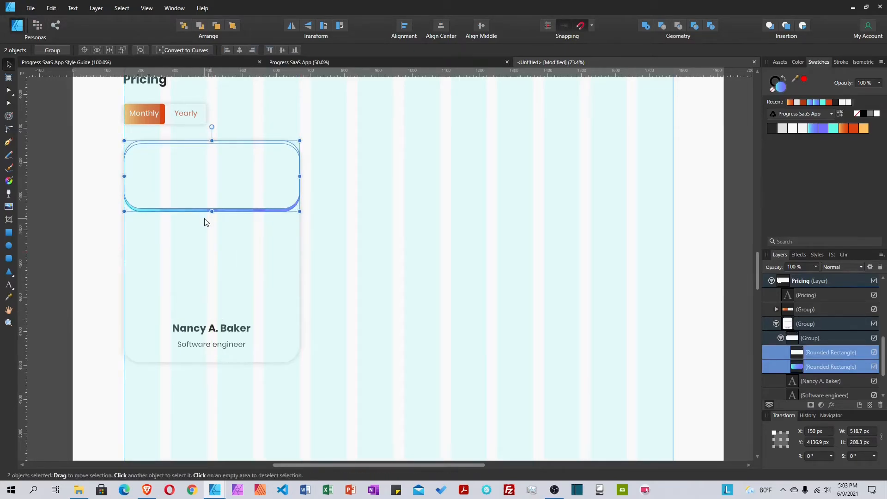
pyautogui.hotkey('ctrl', 'z')
# Set the height of both the white and the gradient rounded rectangles in the Pricing card's nested group to 170 px
pyautogui.click(816, 354)
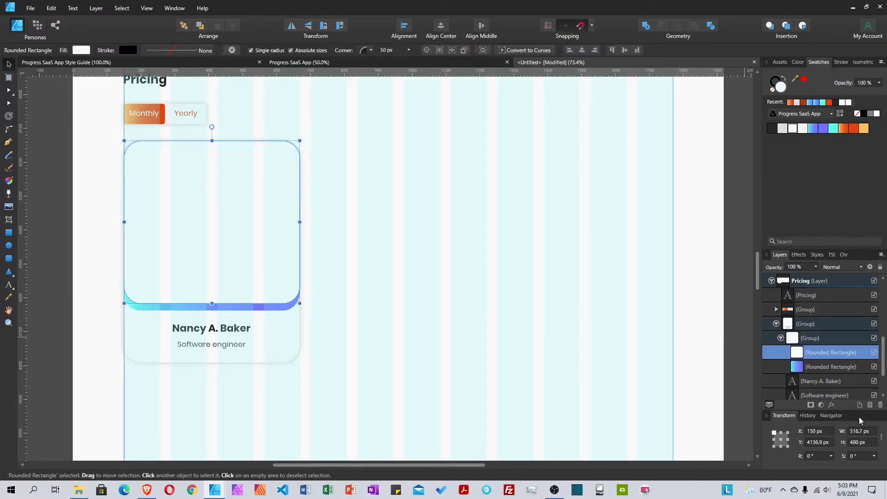
pyautogui.click(857, 444)
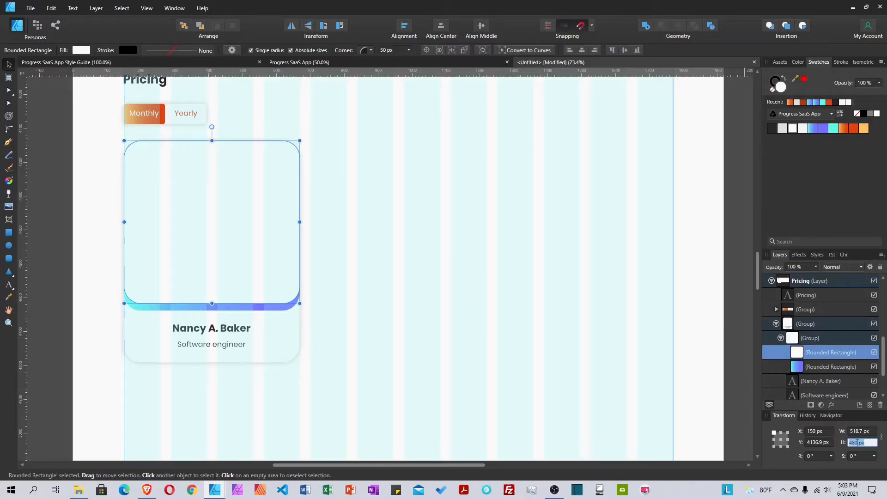
pyautogui.write('170')
pyautogui.press('Return')
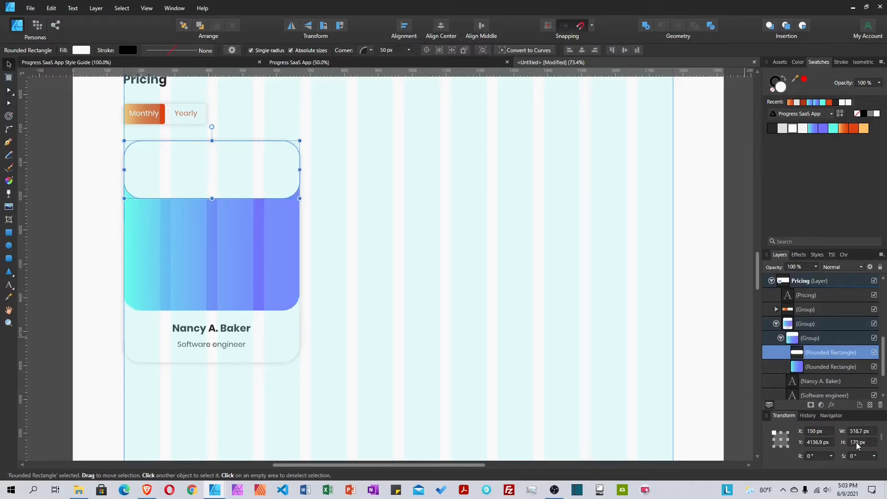
pyautogui.click(241, 281)
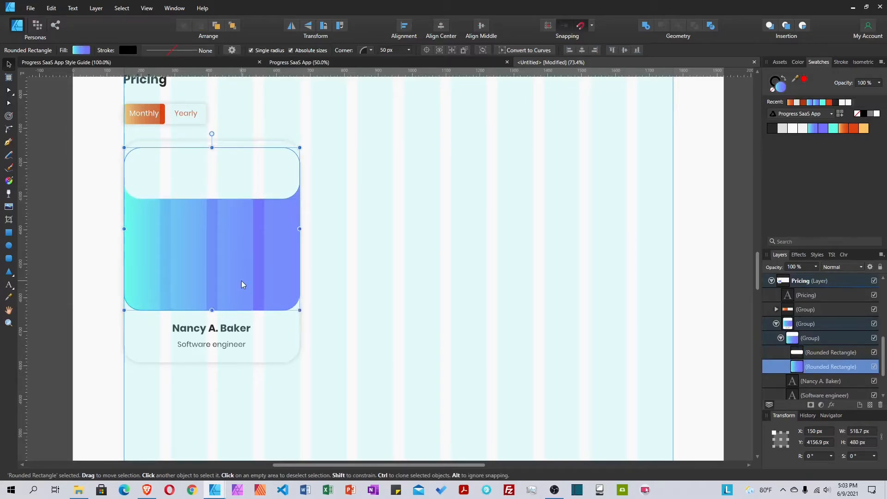
pyautogui.click(862, 442)
pyautogui.write('170')
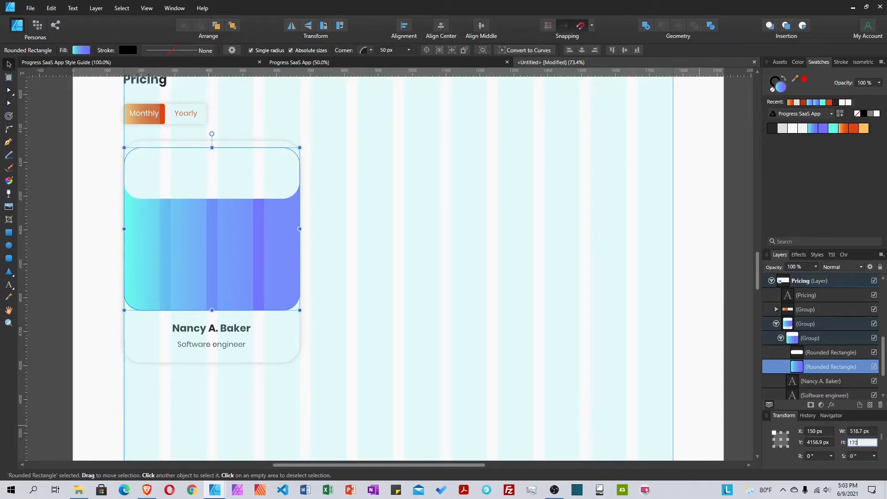
pyautogui.press('Return')
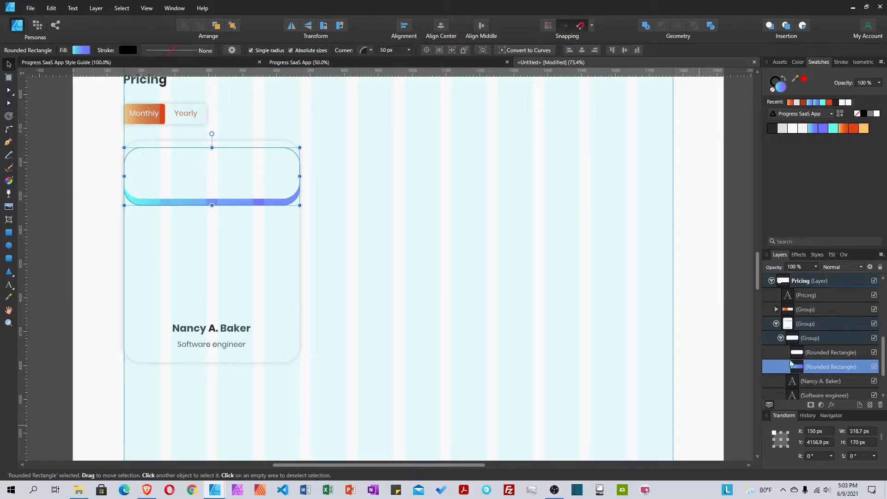
pyautogui.click(815, 353)
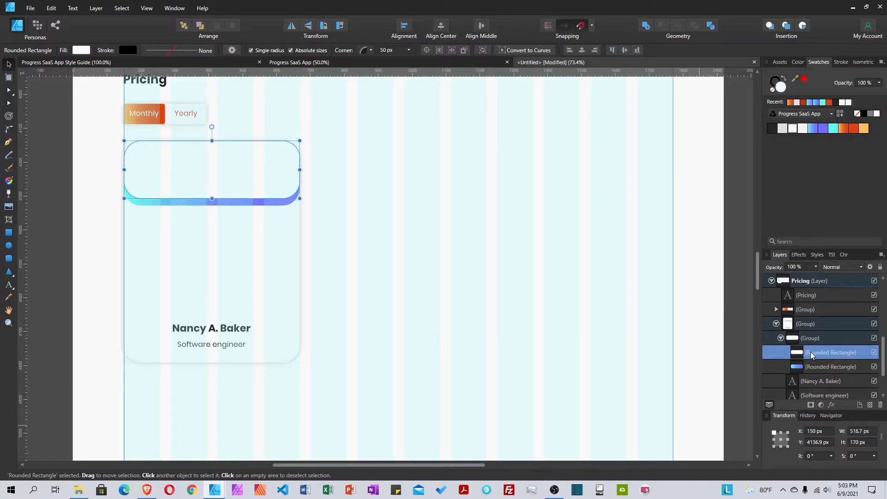
pyautogui.click(816, 370)
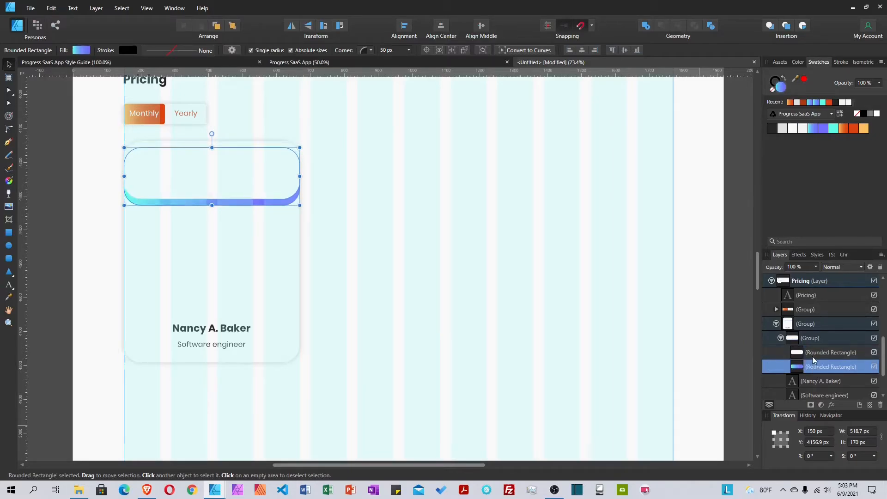
pyautogui.click(812, 358)
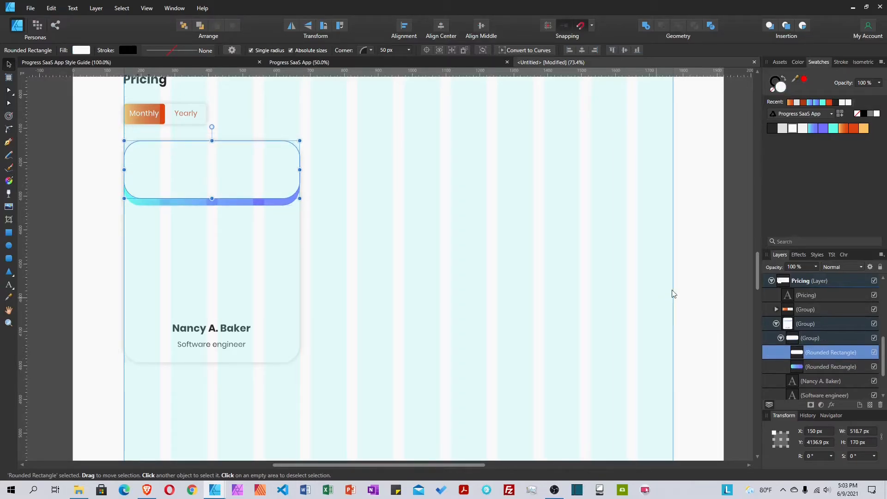
pyautogui.click(184, 208)
# Add the art text "Startups" at about 48 px inside the Pricing card's upper white rounded rectangle
pyautogui.click(9, 285)
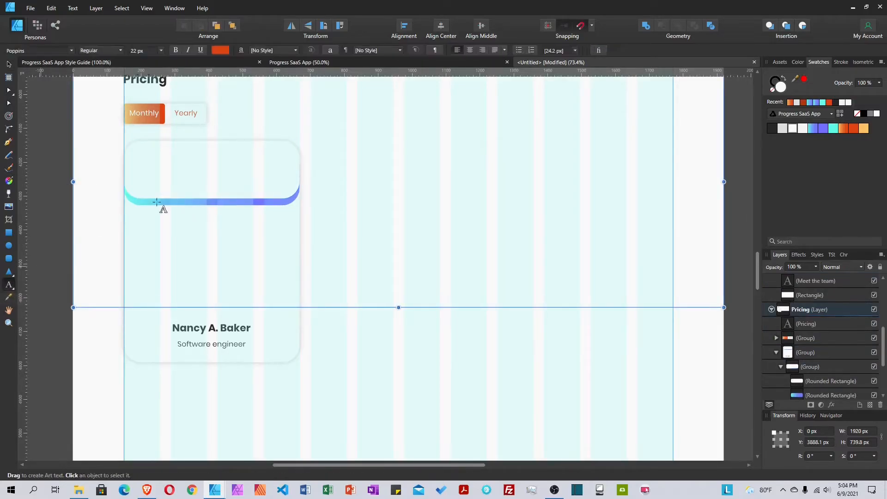
pyautogui.moveTo(138, 159); pyautogui.dragTo(144, 170)
pyautogui.write('Sta')
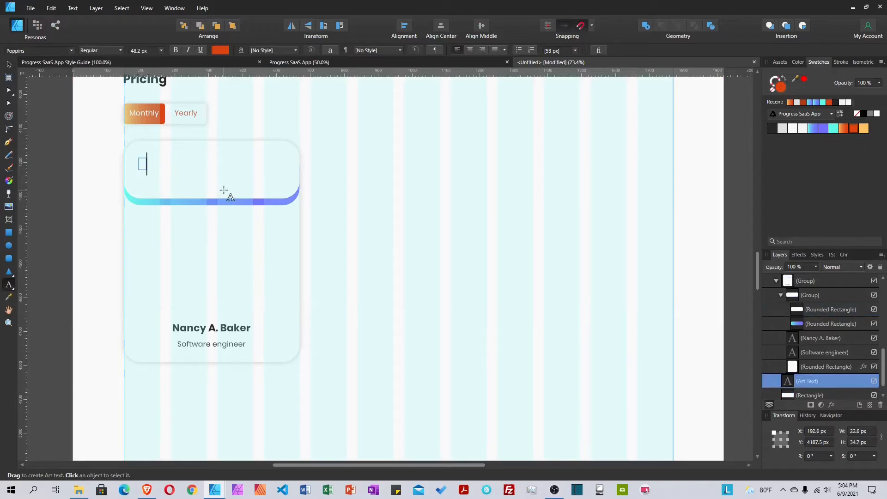
pyautogui.write('rtup')
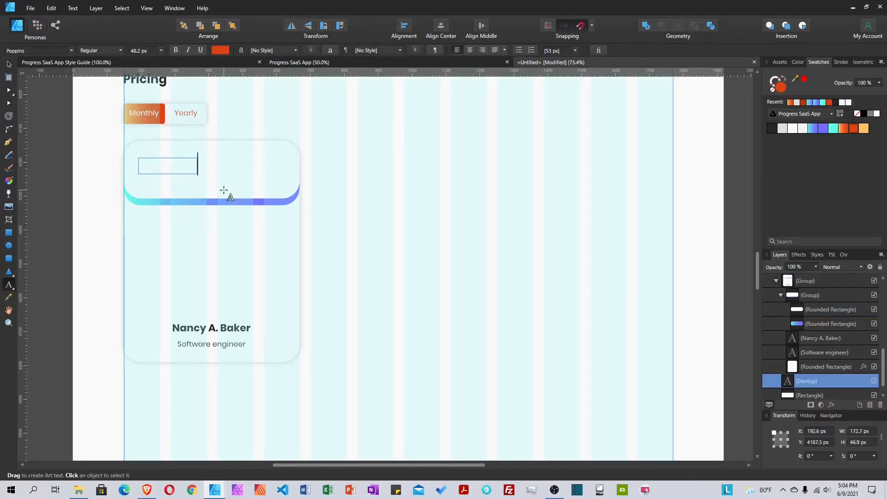
pyautogui.write('s')
pyautogui.press('Escape')
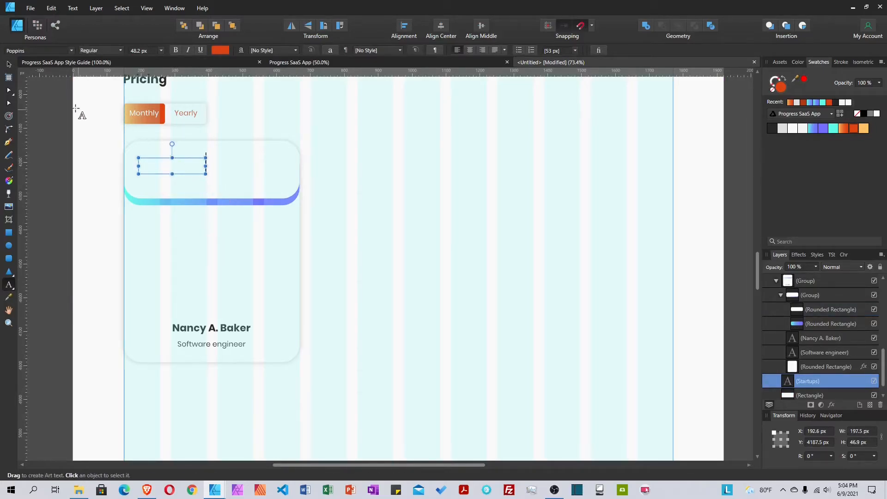
# Fill the "Startups" text with the palette's dark grey and place it first in the card's nested group, above the rounded rectangles
pyautogui.click(9, 64)
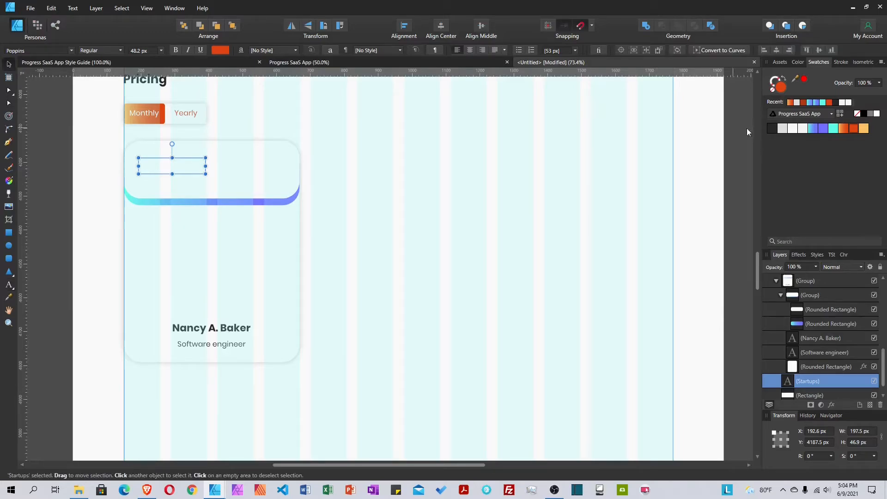
pyautogui.click(772, 129)
pyautogui.moveTo(767, 382); pyautogui.dragTo(804, 305)
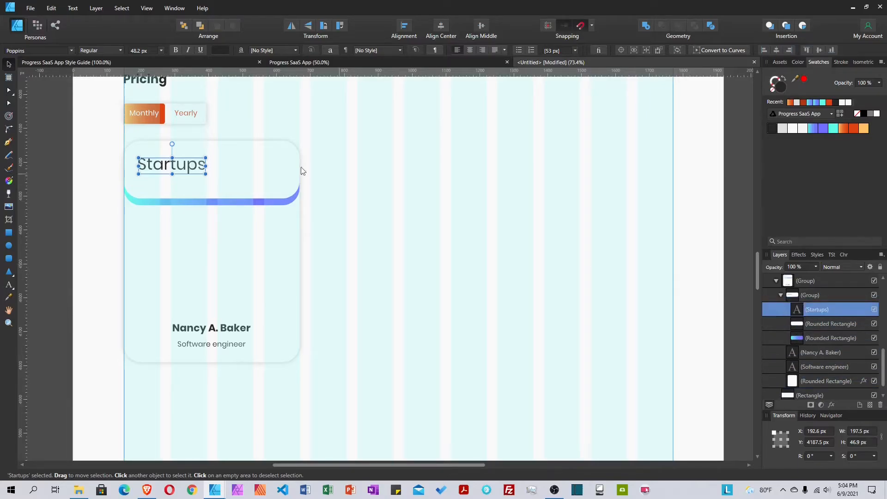
# Set the "Startups" text to Poppins Bold at 40 px
pyautogui.click(109, 51)
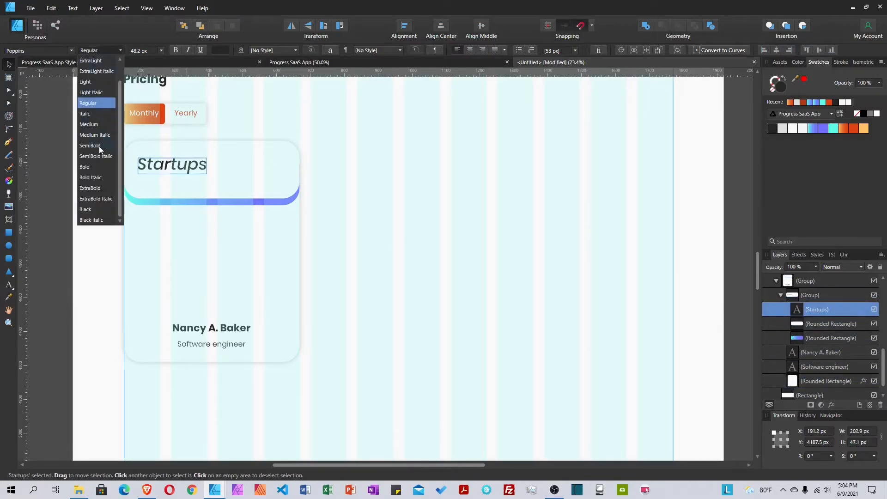
pyautogui.click(92, 166)
pyautogui.click(141, 52)
pyautogui.write('2')
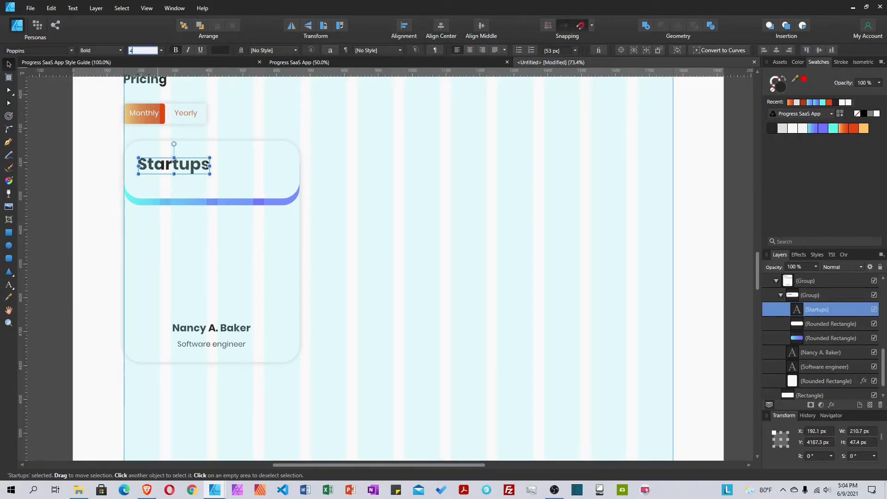
pyautogui.write('0')
pyautogui.press('Return')
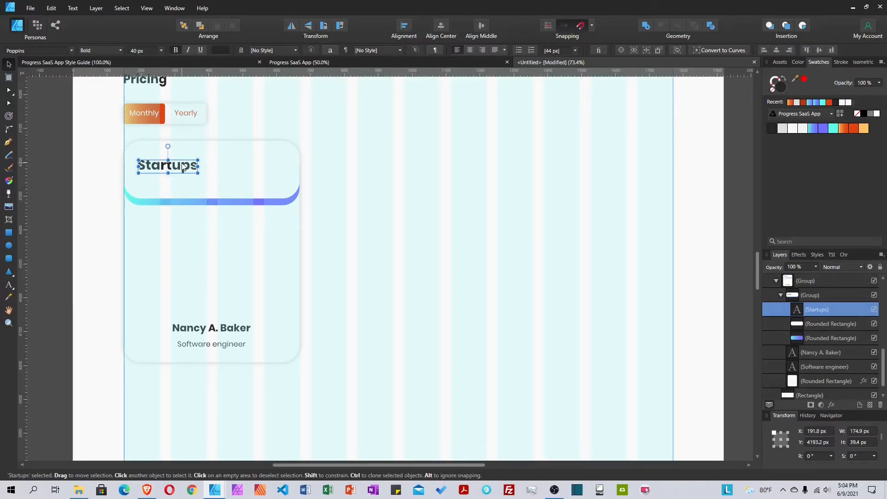
# Duplicate the "Startups" text, place the copy directly beneath it and change its wording to "Billed monthly"
pyautogui.hotkey('ctrl', 'j')
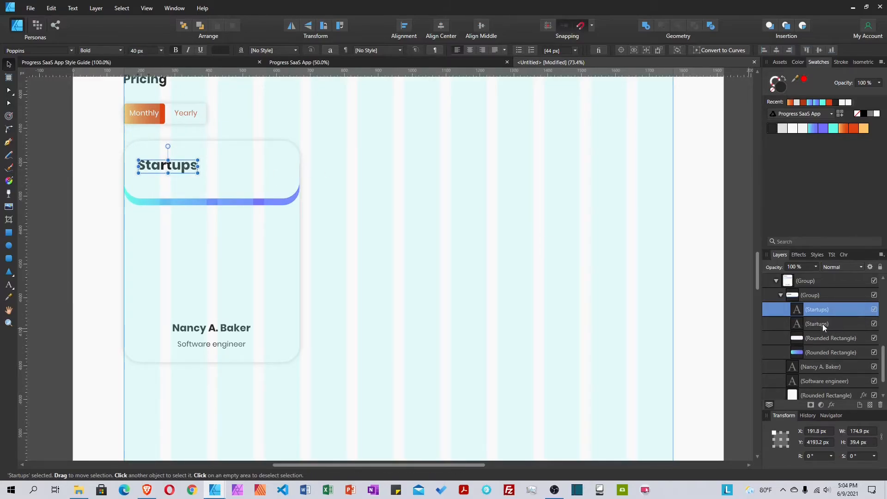
pyautogui.click(823, 325)
pyautogui.moveTo(184, 171)
pyautogui.mouseDown()
pyautogui.moveTo(193, 180)
pyautogui.moveTo(185, 180)
pyautogui.mouseUp()
pyautogui.doubleClick(185, 180)
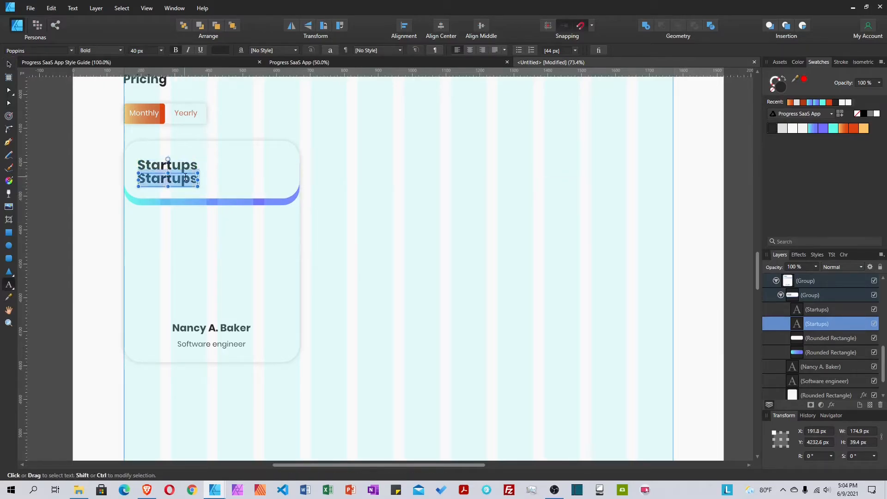
pyautogui.write('Bil')
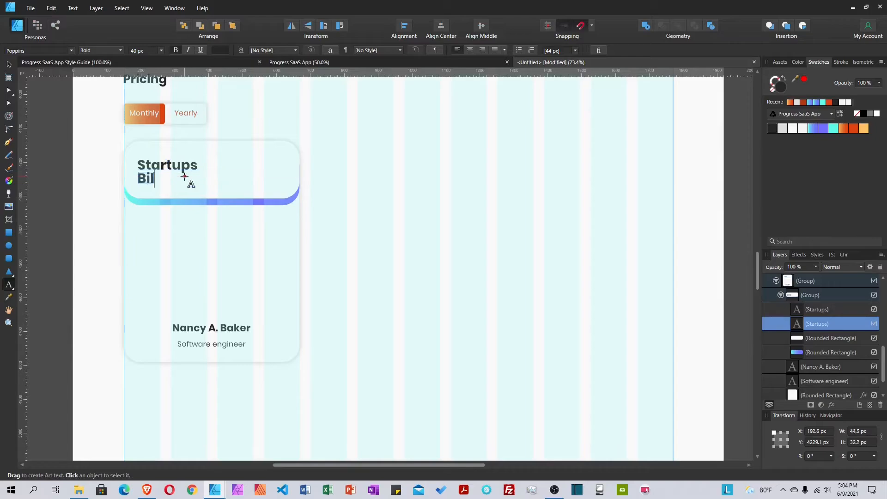
pyautogui.write('led mo')
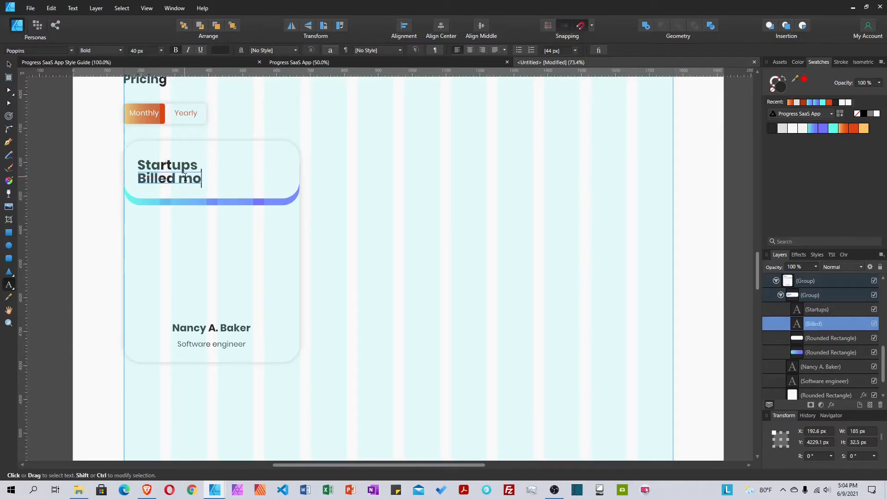
pyautogui.write('nthly')
pyautogui.press('Escape')
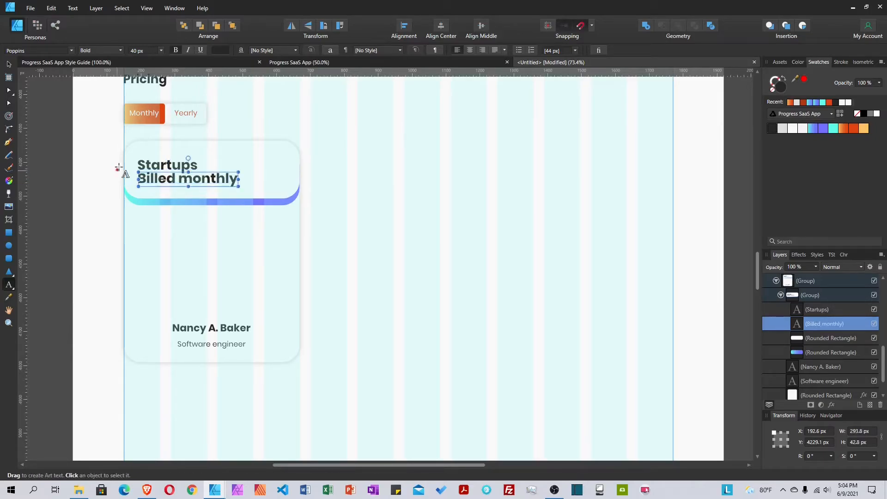
# Set the "Billed monthly" text to Poppins Light at 22 px
pyautogui.click(100, 51)
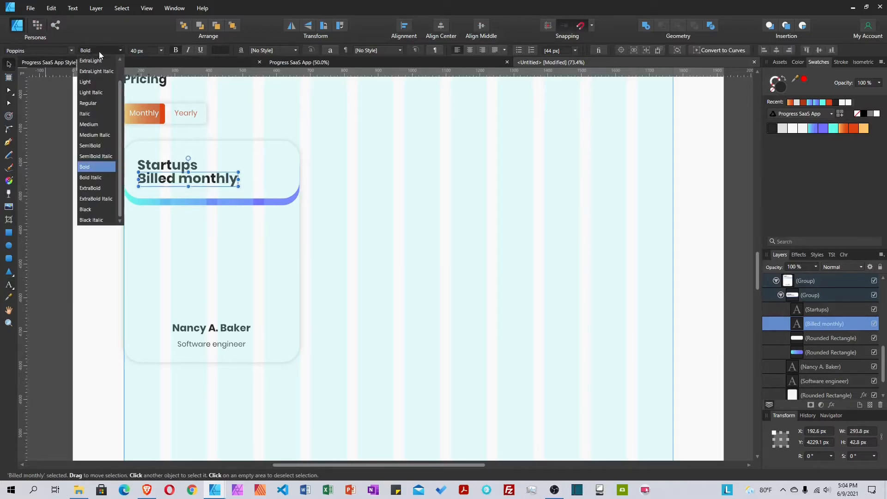
pyautogui.click(96, 82)
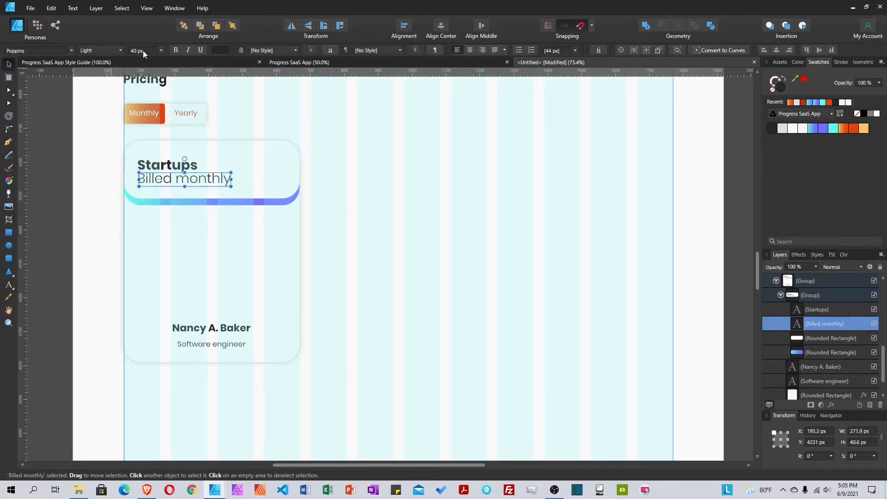
pyautogui.write('22')
pyautogui.press('Return')
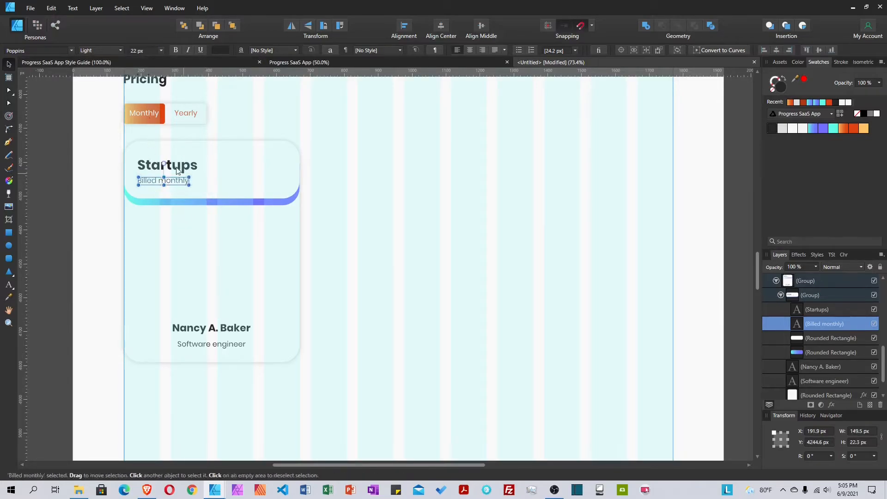
# Snap "Billed monthly" to the lower edge of the "Startups" heading and nudge it down 20 px
pyautogui.moveTo(173, 184); pyautogui.dragTo(173, 180)
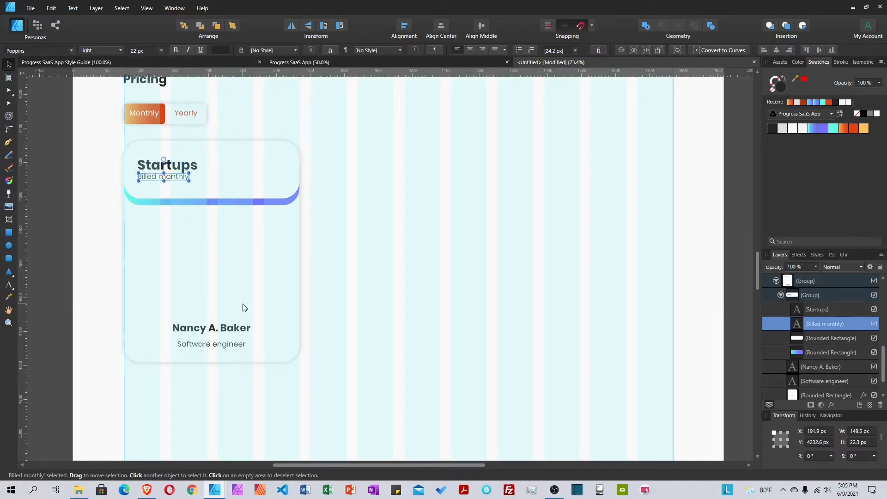
pyautogui.hotkey('shift', 'Down')
pyautogui.hotkey('shift', 'Down')
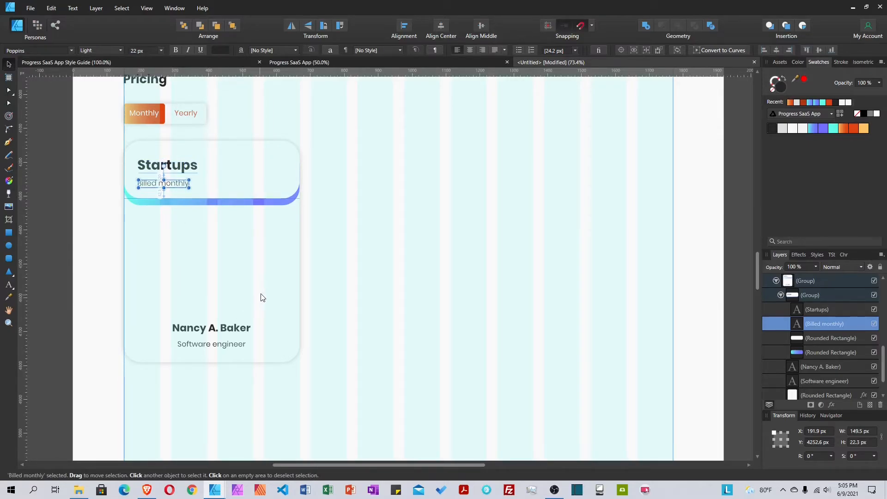
# Left-align the "Startups" heading and "Billed monthly" text to their selection bounds and group them
pyautogui.keyDown('shift'); pyautogui.click(170, 171); pyautogui.keyUp('shift')
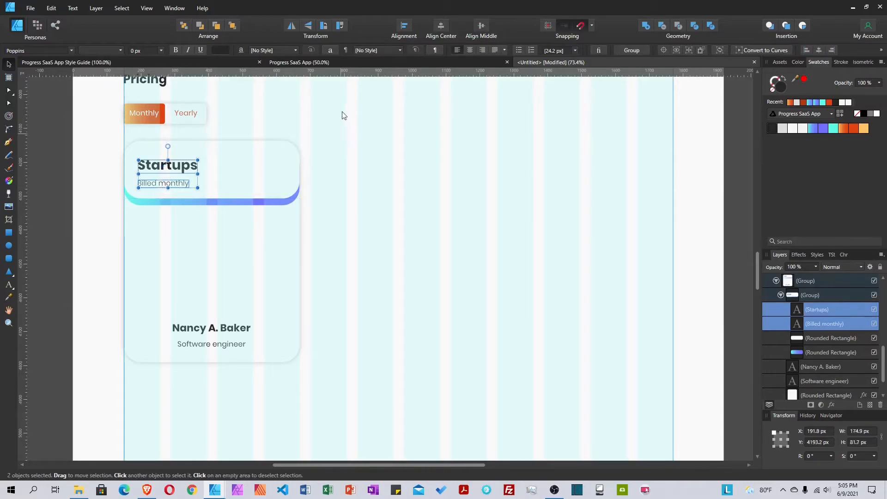
pyautogui.click(405, 29)
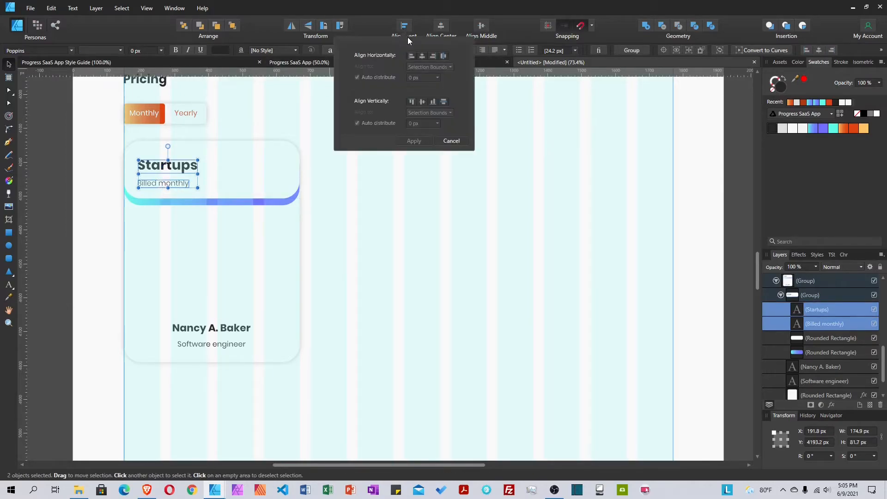
pyautogui.click(412, 57)
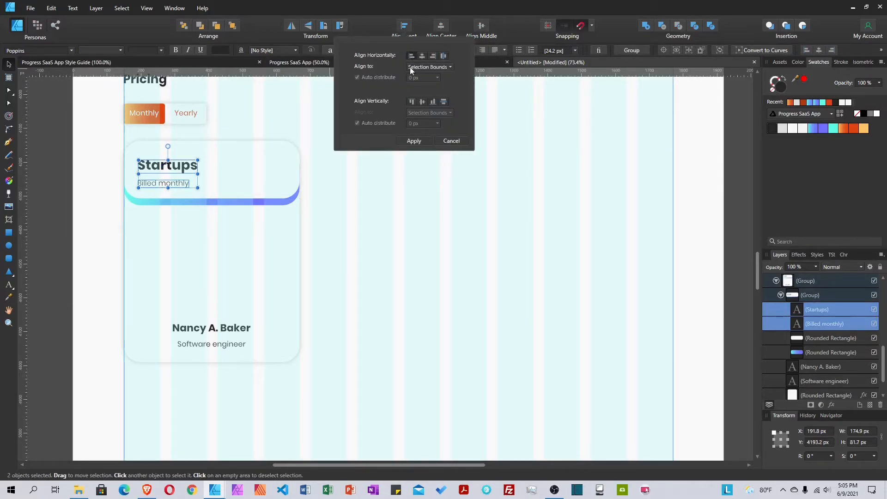
pyautogui.click(414, 140)
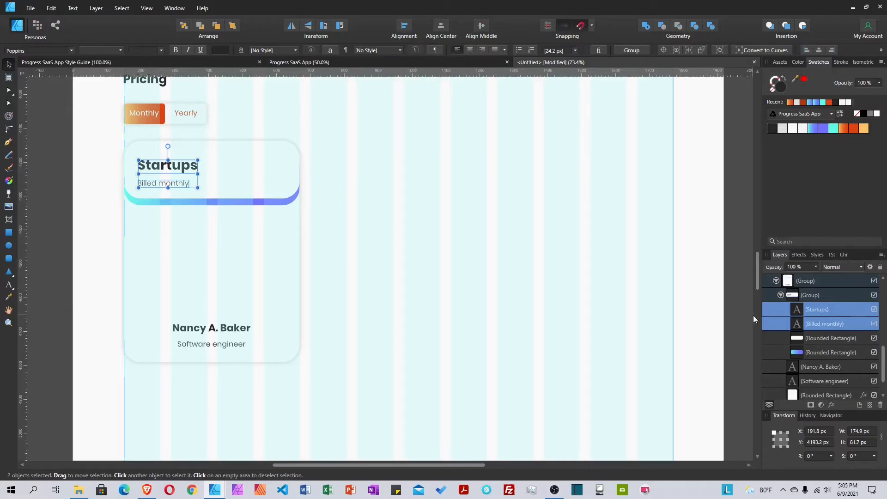
pyautogui.hotkey('ctrl', 'g')
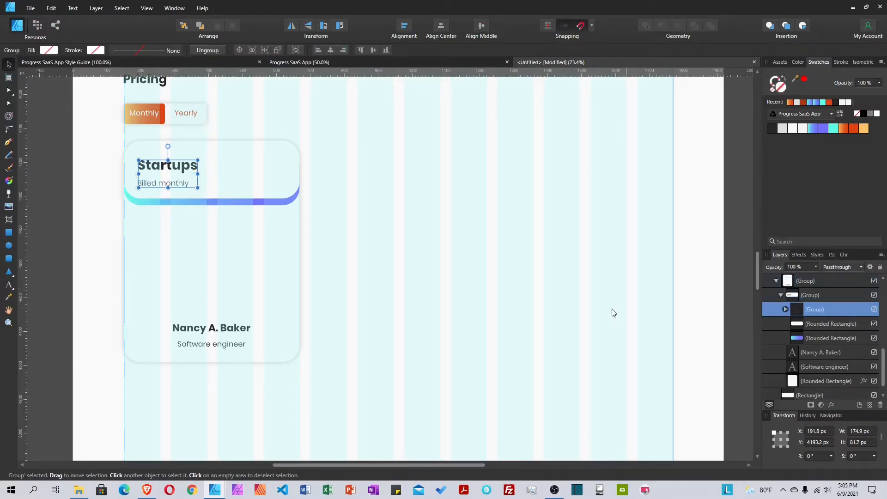
# Duplicate the "Startups" text outside its group and place the copy 40 px inside the card header's right edge
pyautogui.doubleClick(190, 172)
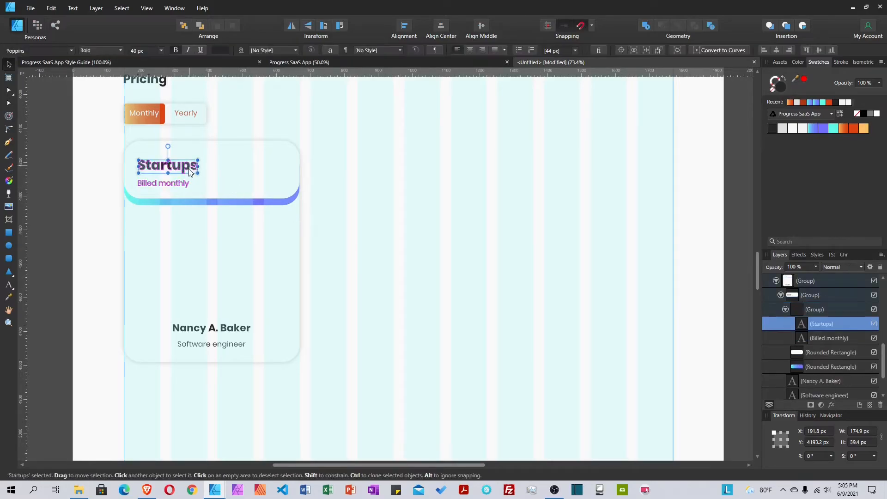
pyautogui.click(264, 197)
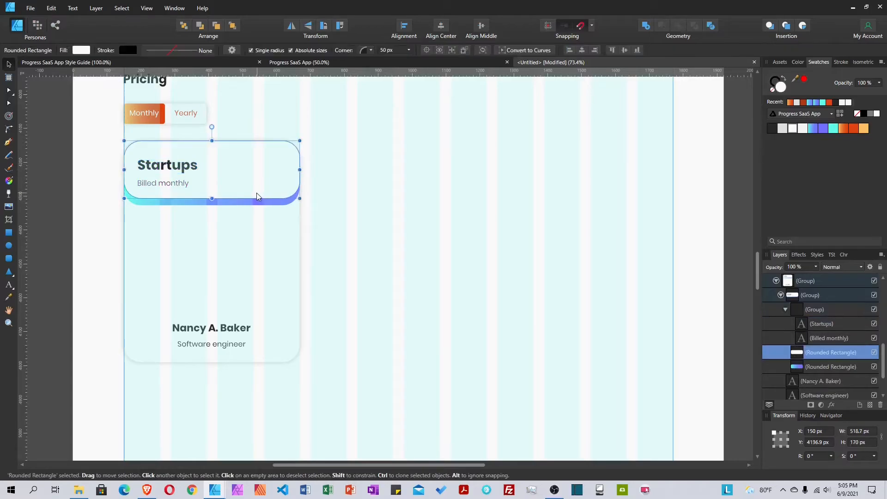
pyautogui.hotkey('ctrl', 'v')
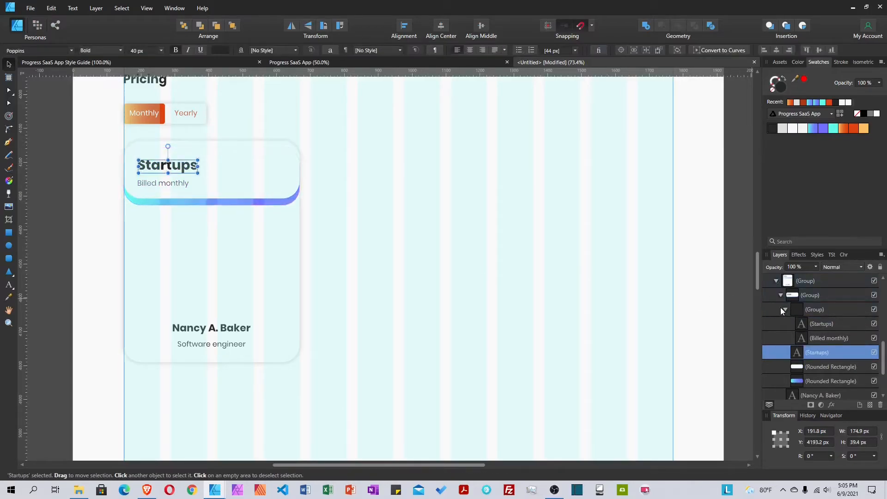
pyautogui.click(785, 310)
pyautogui.moveTo(181, 170); pyautogui.dragTo(284, 180)
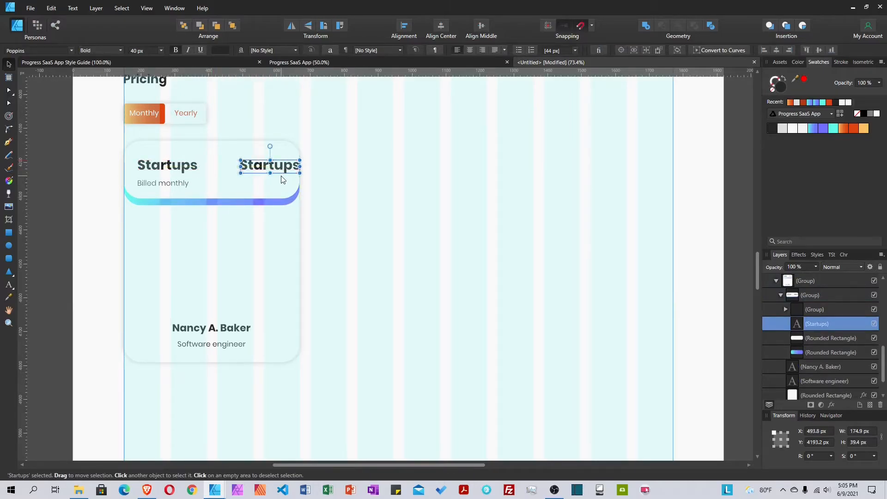
pyautogui.hotkey('shift', 'Left')
pyautogui.hotkey('shift', 'Left')
pyautogui.hotkey('shift', 'Left')
pyautogui.hotkey('shift', 'Left')
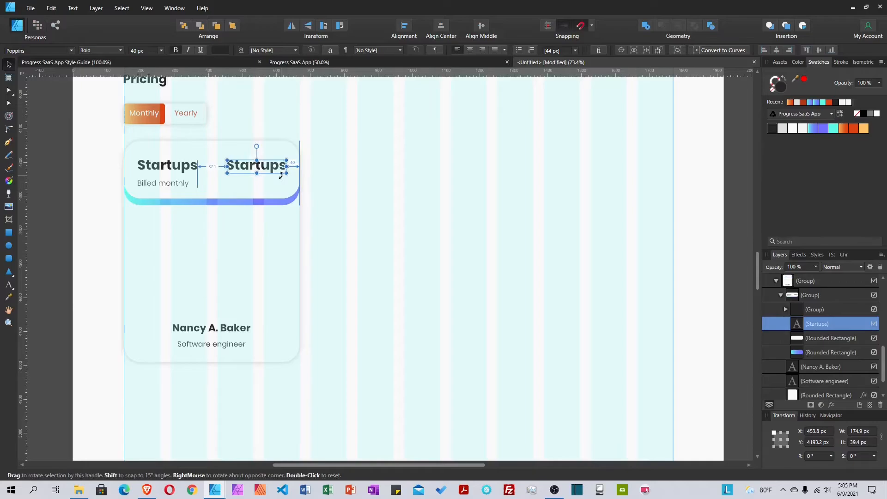
# Change the copied heading's wording to "$10/mo" and set its size to 50 px
pyautogui.doubleClick(264, 166)
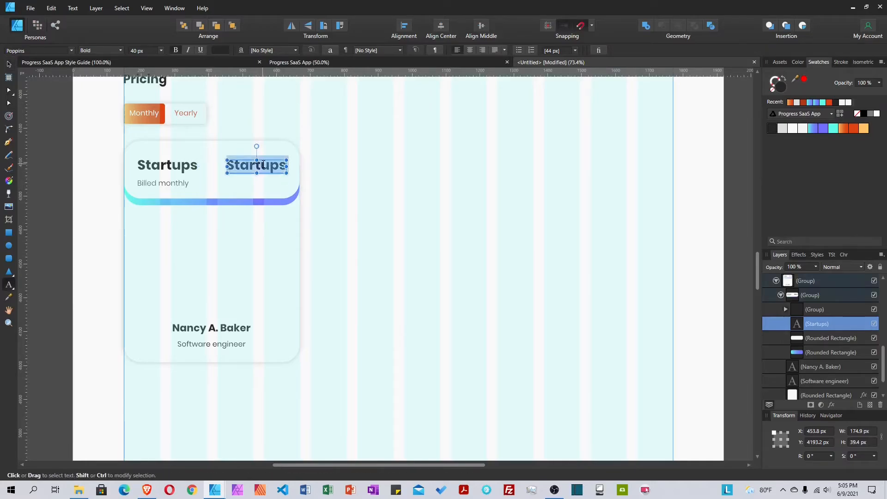
pyautogui.write('1')
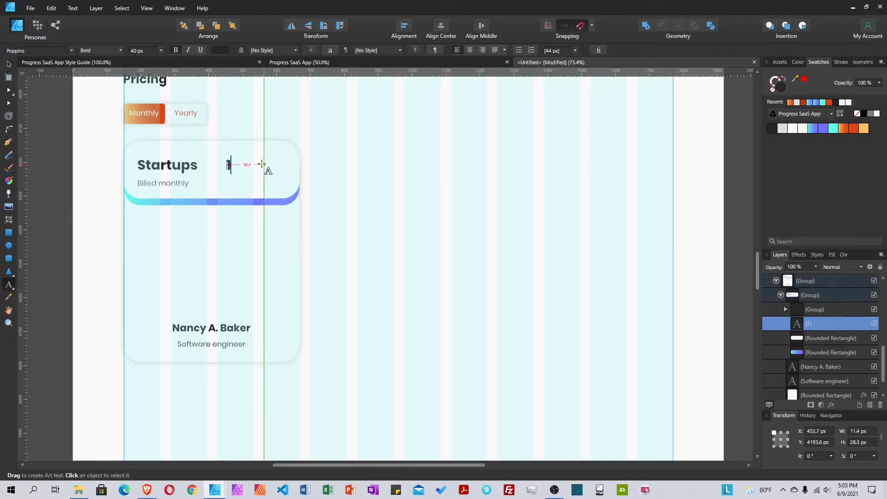
pyautogui.press('BackSpace')
pyautogui.write('$1')
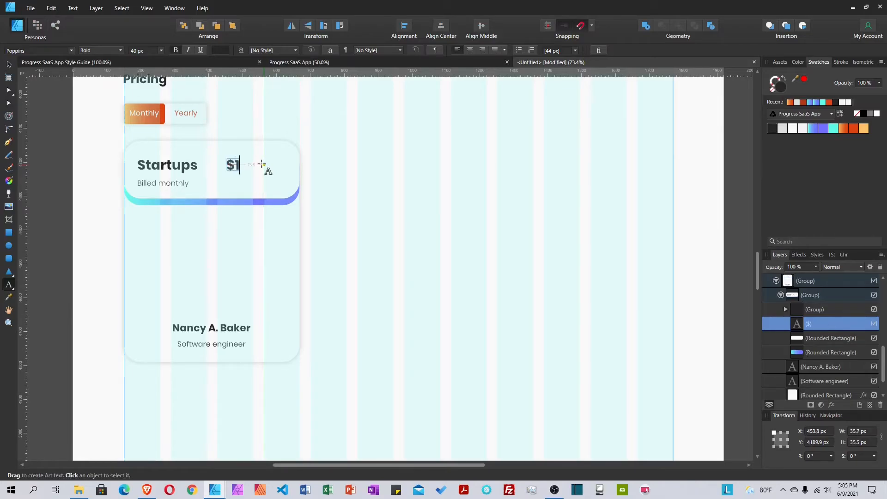
pyautogui.write('0/mo')
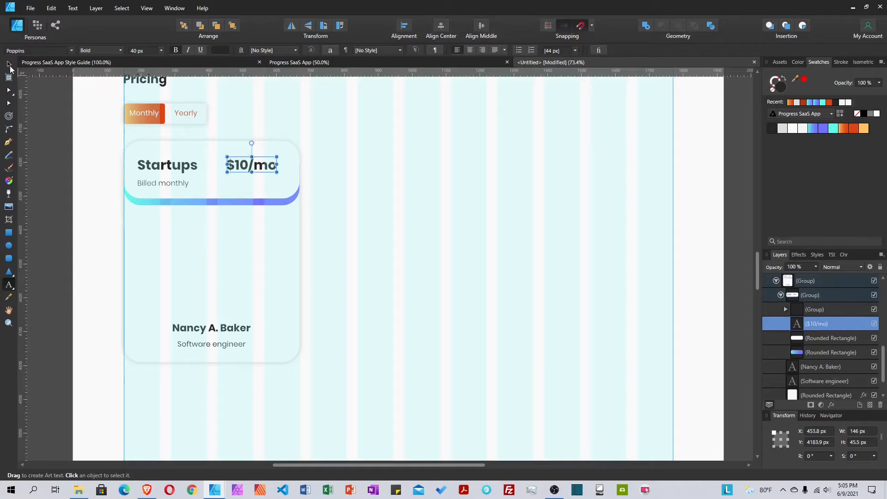
pyautogui.click(8, 64)
pyautogui.write('50')
pyautogui.press('Return')
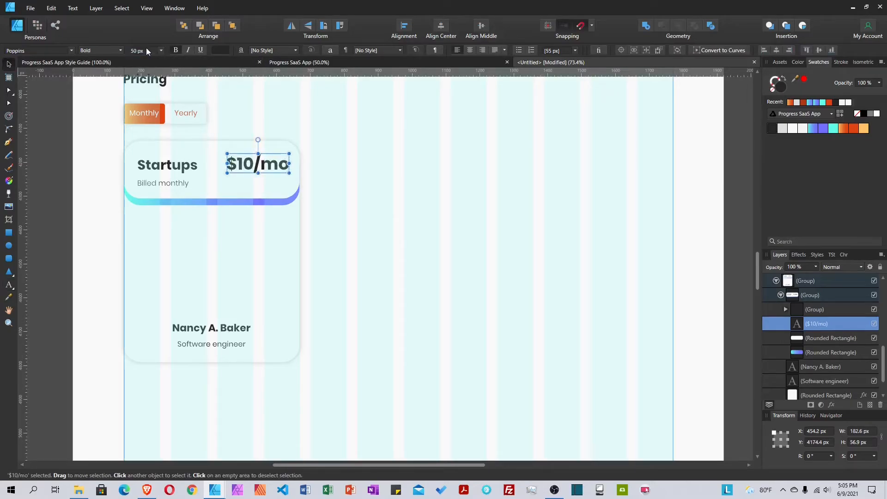
# Snap the "$10/mo" price to the card header's right edge and nudge it 40 px inward
pyautogui.moveTo(288, 165); pyautogui.dragTo(298, 163)
pyautogui.hotkey('shift', 'Left')
pyautogui.hotkey('shift', 'Left')
pyautogui.hotkey('shift', 'Left')
pyautogui.hotkey('shift', 'Left')
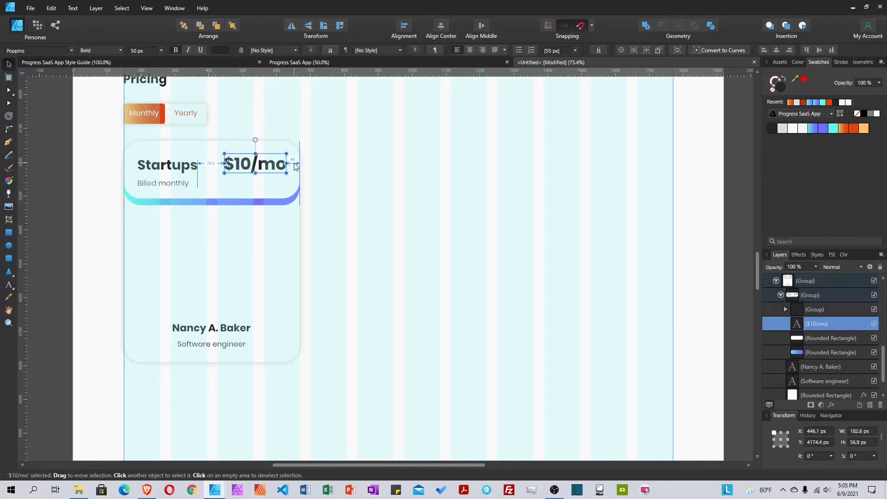
# Snap the "Startups" text group to the card header's left edge and nudge it 40 px inward
pyautogui.click(169, 173)
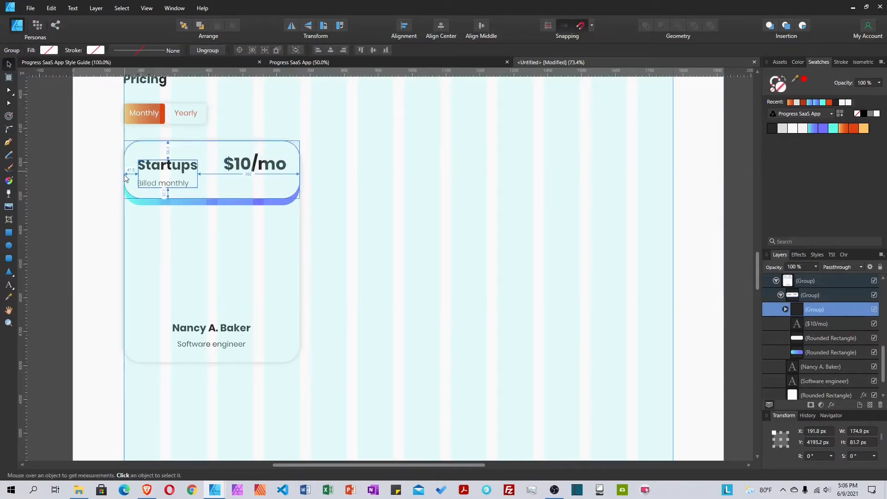
pyautogui.moveTo(165, 168); pyautogui.dragTo(154, 165)
pyautogui.hotkey('shift', 'Right')
pyautogui.hotkey('shift', 'Right')
pyautogui.hotkey('shift', 'Right')
pyautogui.hotkey('shift', 'Right')
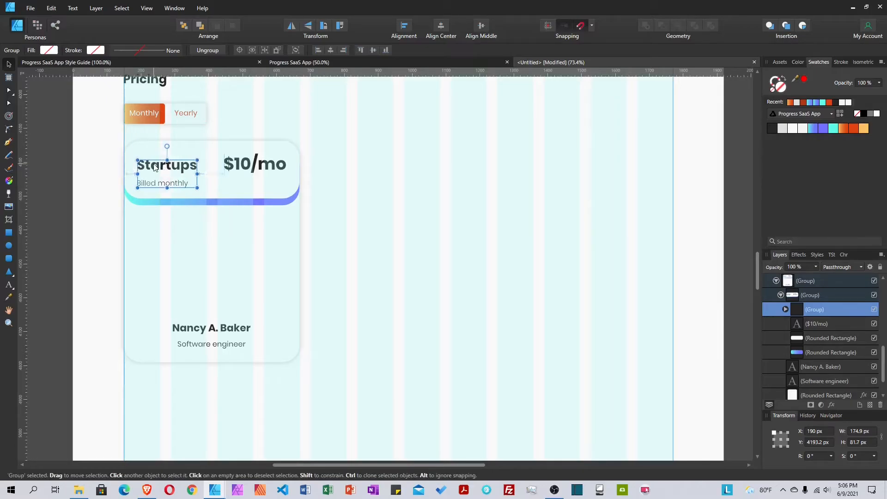
# Vertically centre the "Startups" text group and "$10/mo" price with each other and within the white header rectangle
pyautogui.keyDown('shift'); pyautogui.click(279, 169); pyautogui.keyUp('shift')
pyautogui.click(481, 26)
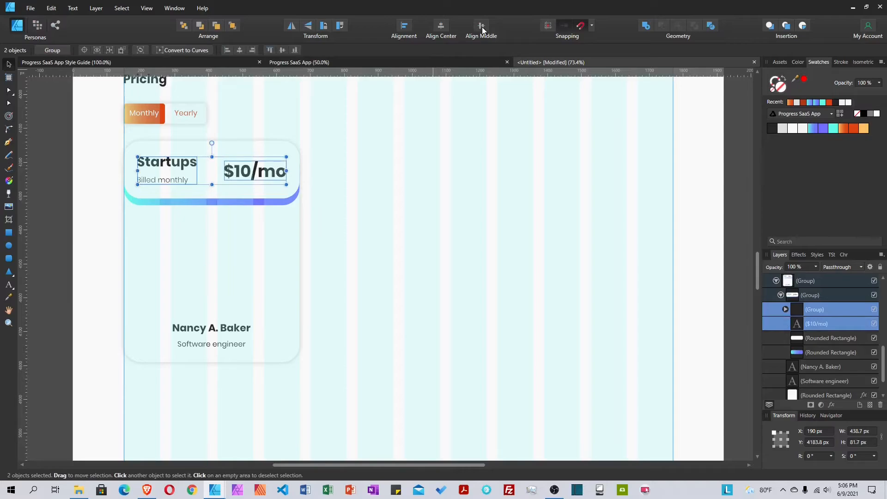
pyautogui.keyDown('shift'); pyautogui.click(284, 195); pyautogui.keyUp('shift')
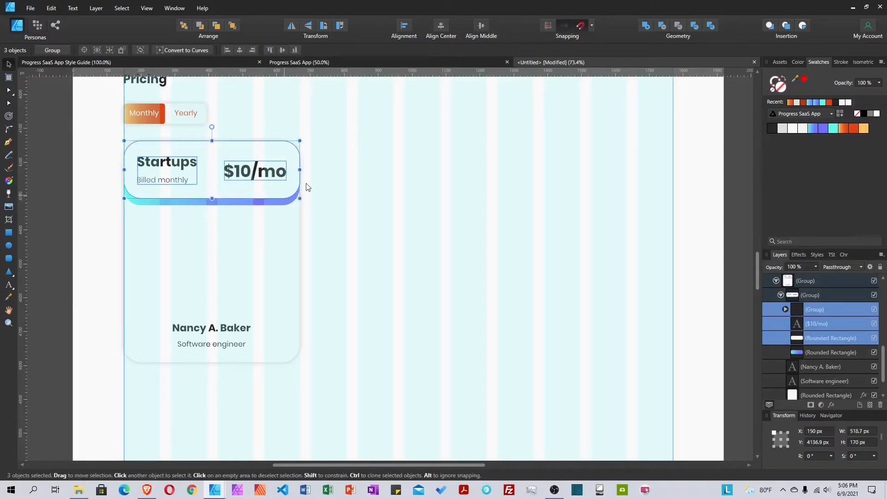
pyautogui.click(481, 26)
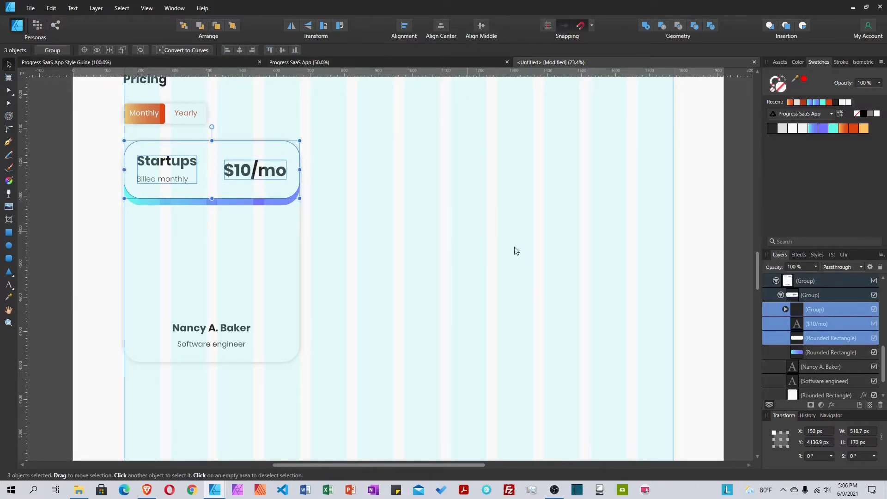
# Paste the feature list group, from "35 Projects" to "5 Gantt Charts", into the card and place it below the header
pyautogui.click(781, 296)
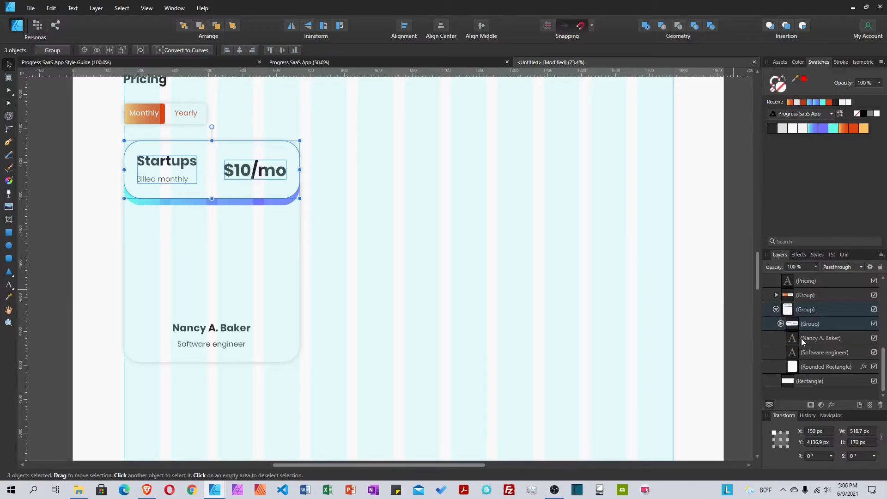
pyautogui.click(813, 338)
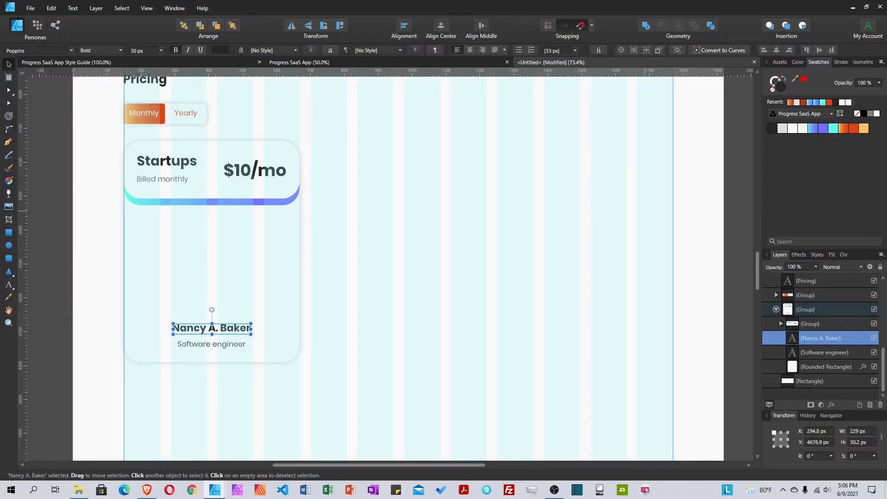
pyautogui.hotkey('ctrl', 'v')
pyautogui.moveTo(187, 275); pyautogui.dragTo(189, 250)
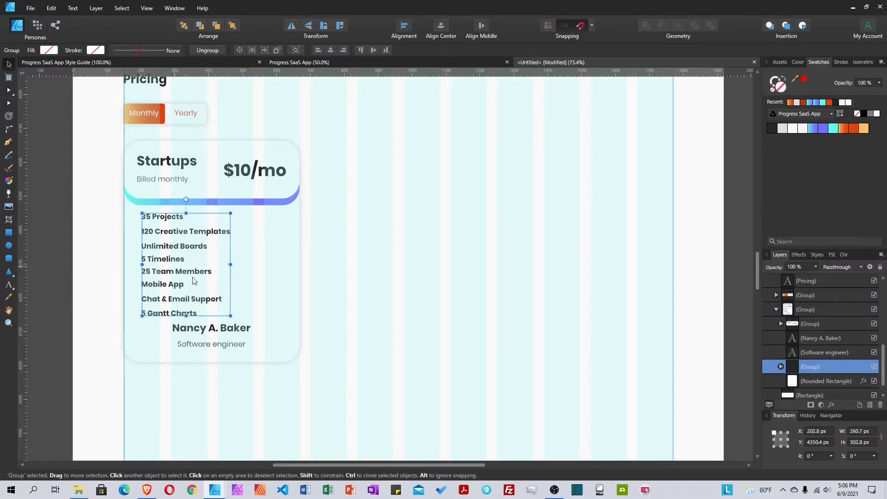
# Snap the feature list to the card's left edge and nudge it 40 px inward
pyautogui.moveTo(193, 272); pyautogui.dragTo(174, 270)
pyautogui.hotkey('shift', 'Right')
pyautogui.hotkey('shift', 'Right')
pyautogui.hotkey('shift', 'Right')
pyautogui.hotkey('shift', 'Right')
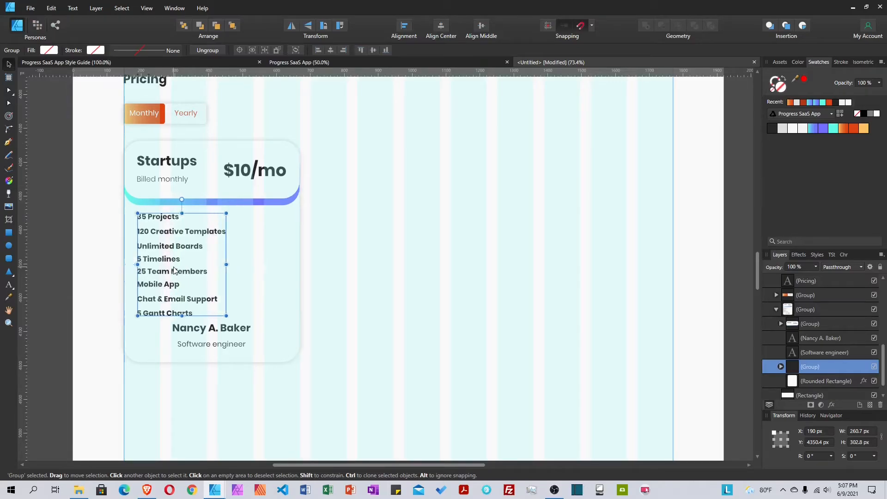
# Delete the leftover team member name and "Software engineer" text from the pricing card
pyautogui.click(219, 332)
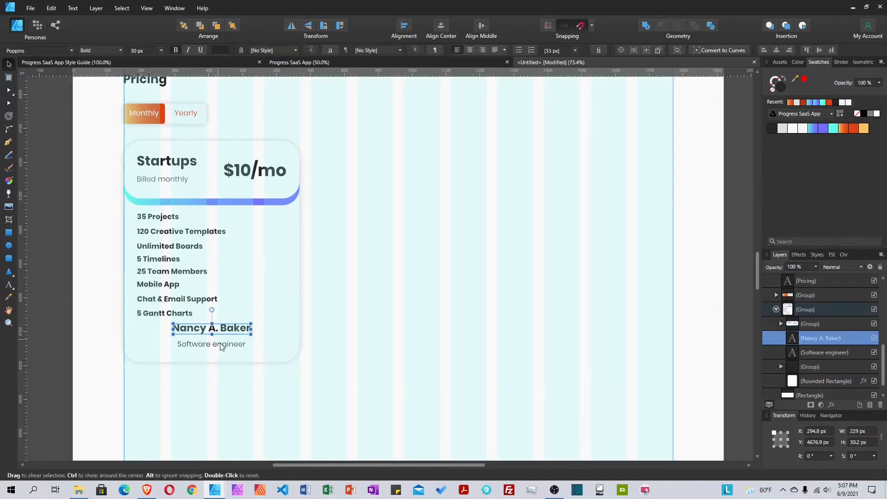
pyautogui.keyDown('shift'); pyautogui.click(225, 348); pyautogui.keyUp('shift')
pyautogui.press('Delete')
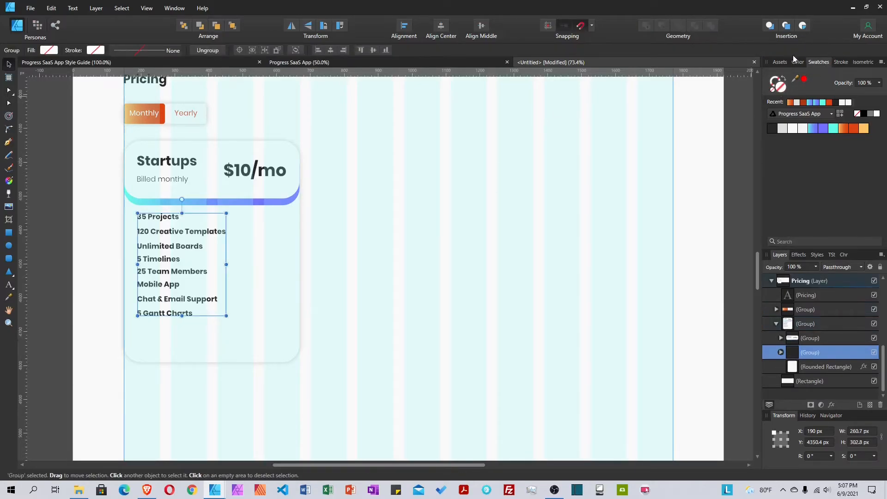
# Place the orange "Get started" button asset in the card, near its left margin, 40 px below the feature list
pyautogui.click(781, 61)
pyautogui.moveTo(779, 145); pyautogui.dragTo(171, 329)
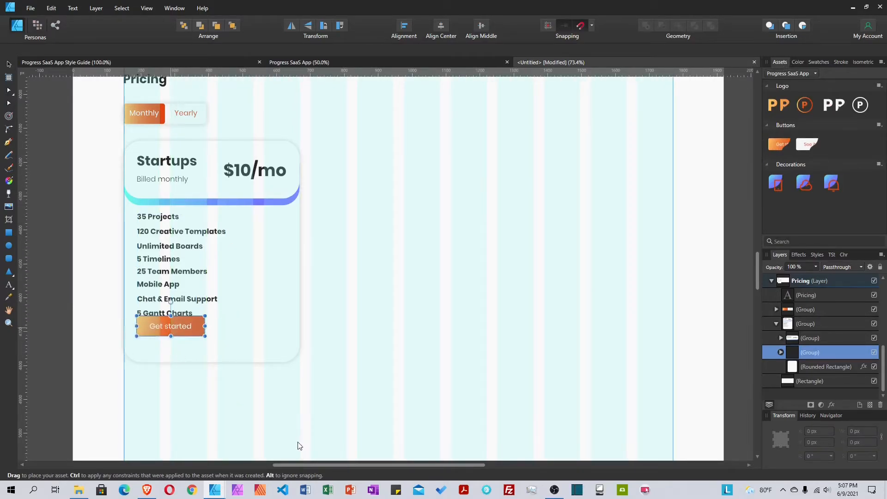
pyautogui.hotkey('shift', 'Down')
pyautogui.hotkey('shift', 'Down')
pyautogui.hotkey('shift', 'Down')
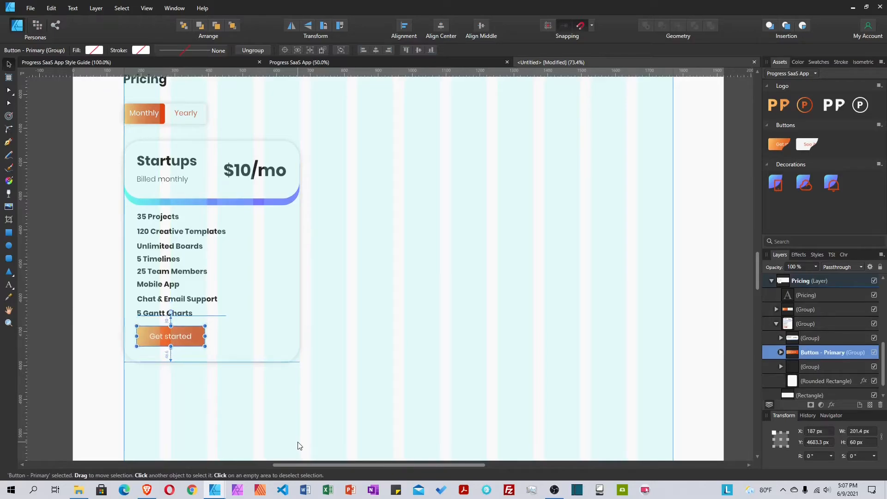
pyautogui.hotkey('shift', 'Down')
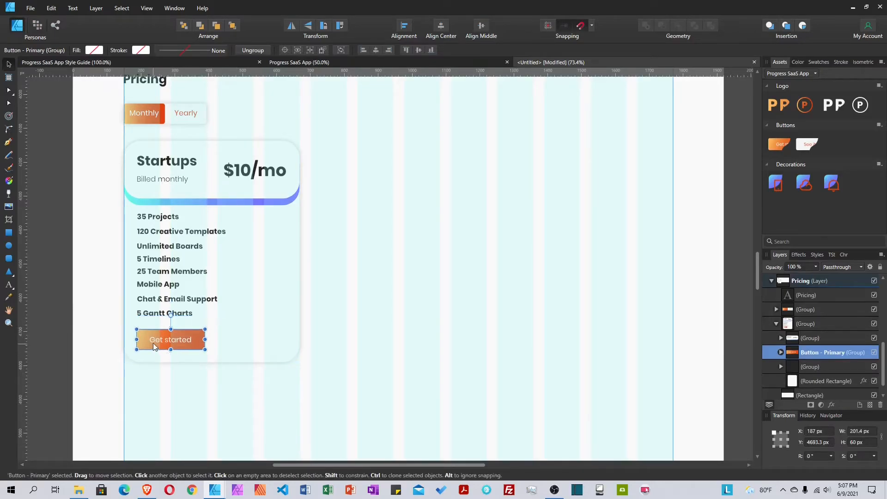
# Snap the feature list to the header's lower edge and nudge it down about 42 px
pyautogui.click(160, 247)
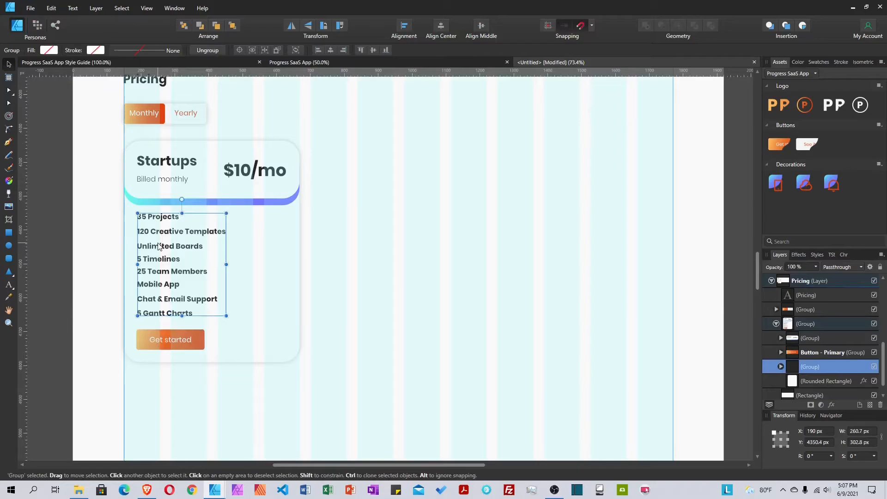
pyautogui.moveTo(159, 244); pyautogui.dragTo(158, 241)
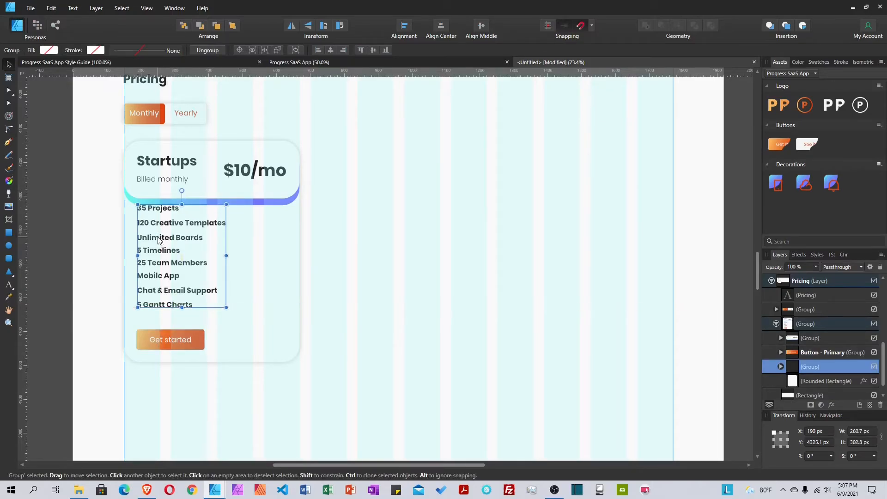
pyautogui.hotkey('shift', 'Down')
pyautogui.hotkey('shift', 'Down')
pyautogui.hotkey('shift', 'Down')
pyautogui.hotkey('shift', 'Down')
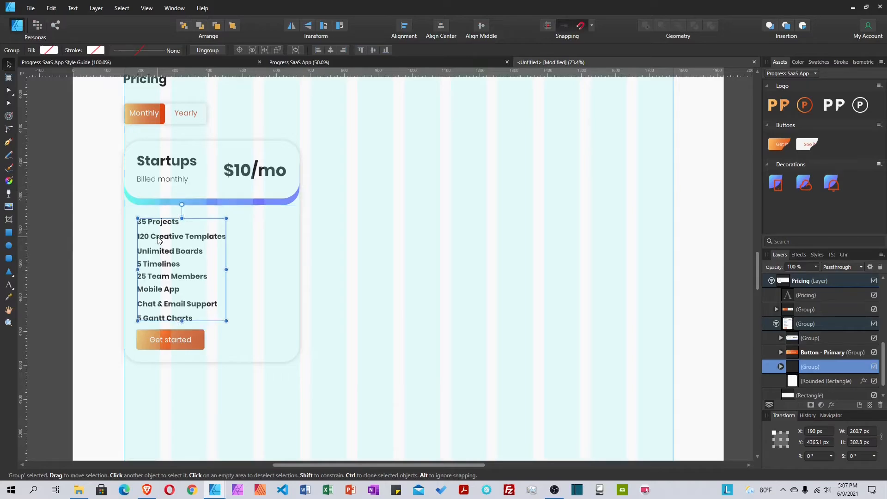
pyautogui.press('Down')
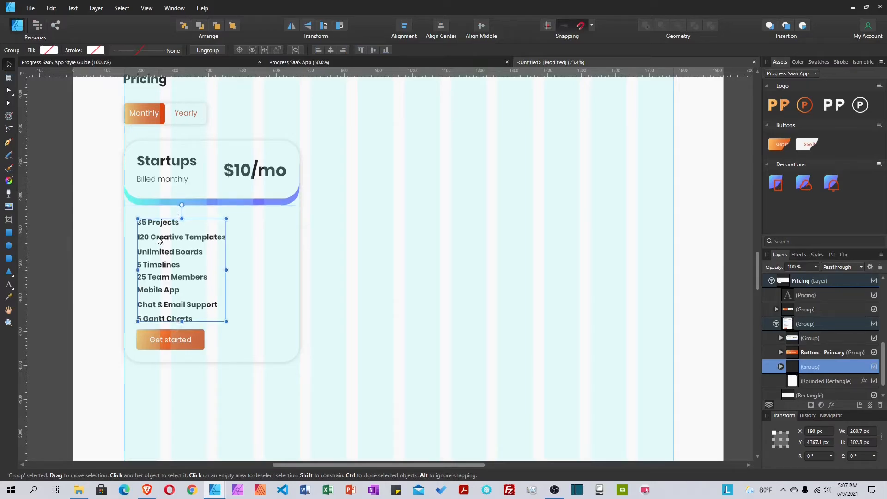
# Snap the "Get started" button to the feature list's lower edge and nudge it down 30 px
pyautogui.click(174, 339)
pyautogui.moveTo(174, 337); pyautogui.dragTo(174, 331)
pyautogui.hotkey('shift', 'Down')
pyautogui.hotkey('shift', 'Down')
pyautogui.hotkey('shift', 'Down')
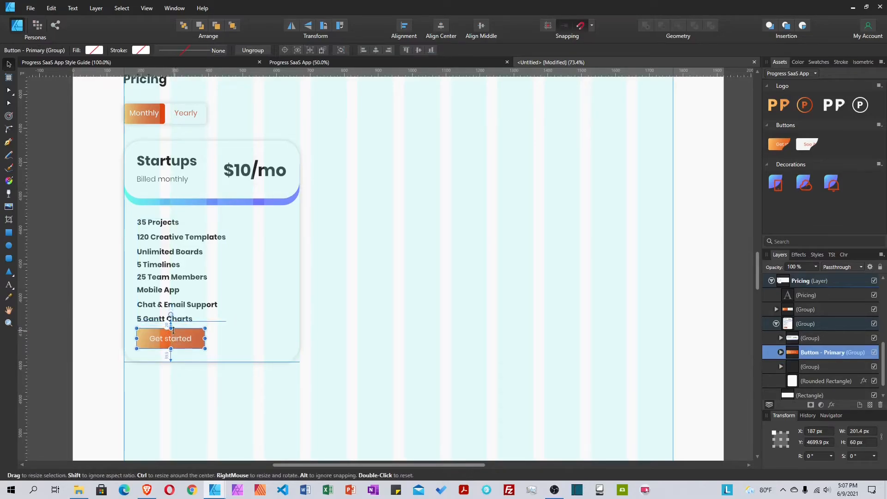
# Replace the button's "Get started" label with "Start 14-day free trial"
pyautogui.doubleClick(170, 347)
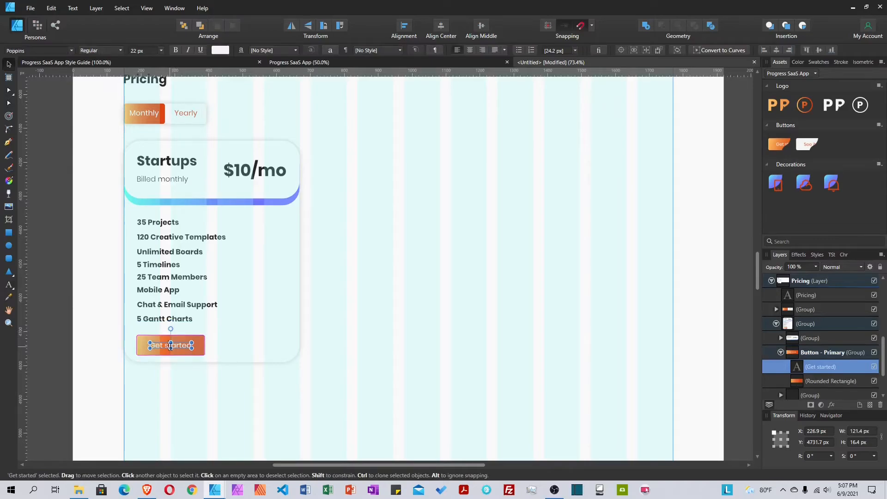
pyautogui.doubleClick(170, 346)
pyautogui.write('Start')
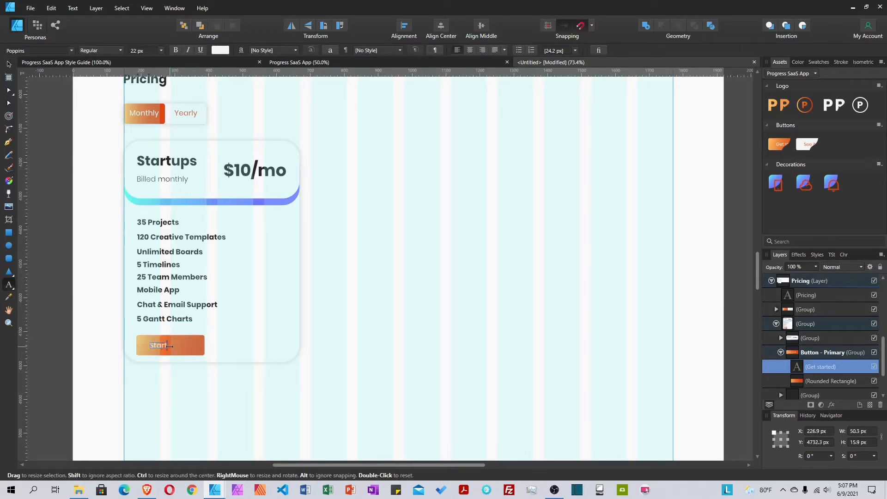
pyautogui.write(' 14-day')
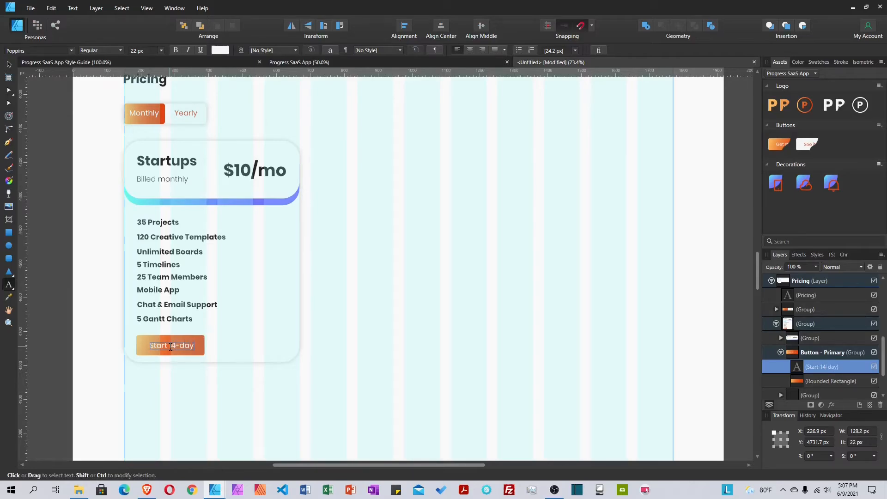
pyautogui.write(' free trial')
pyautogui.click(8, 64)
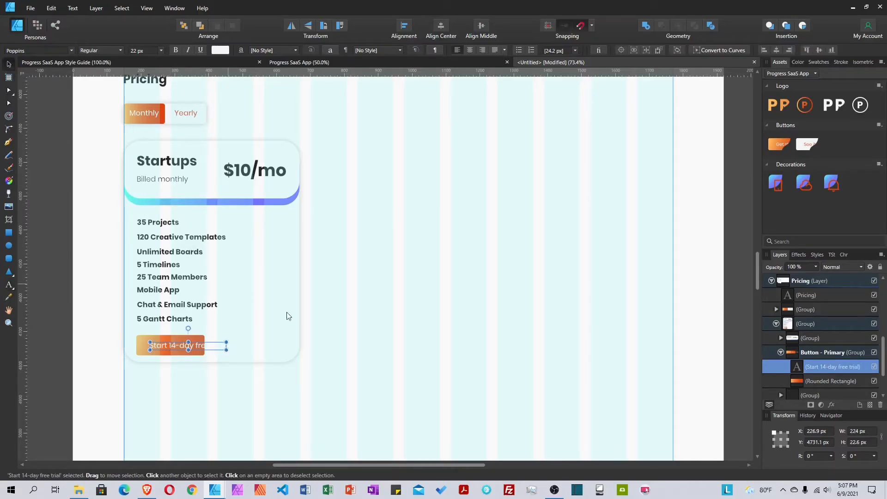
# Widen the button's rounded rectangle rightward to the end of its label, and add another 40 px to its width
pyautogui.click(812, 382)
pyautogui.moveTo(206, 345); pyautogui.dragTo(226, 346)
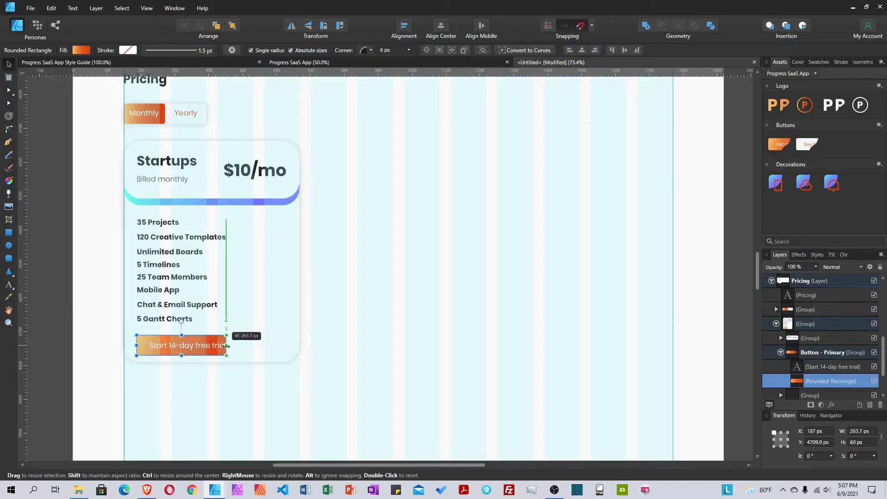
pyautogui.click(873, 432)
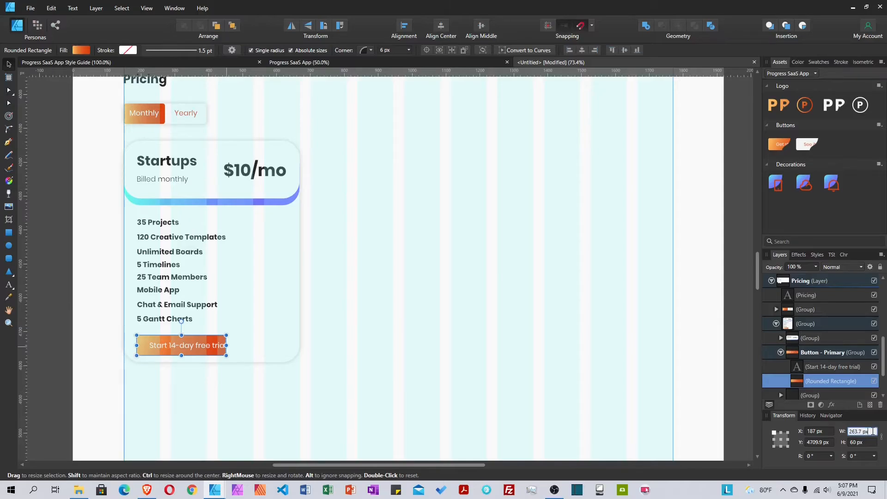
pyautogui.write('+40')
pyautogui.press('Return')
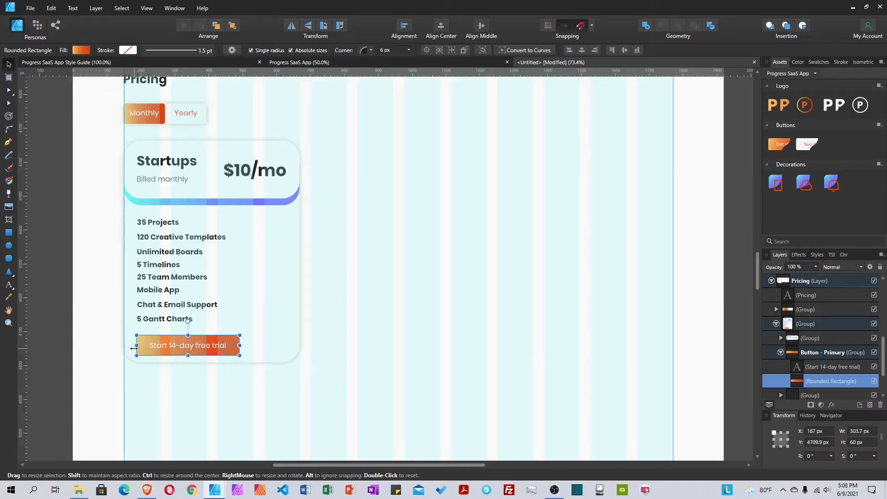
pyautogui.click(365, 351)
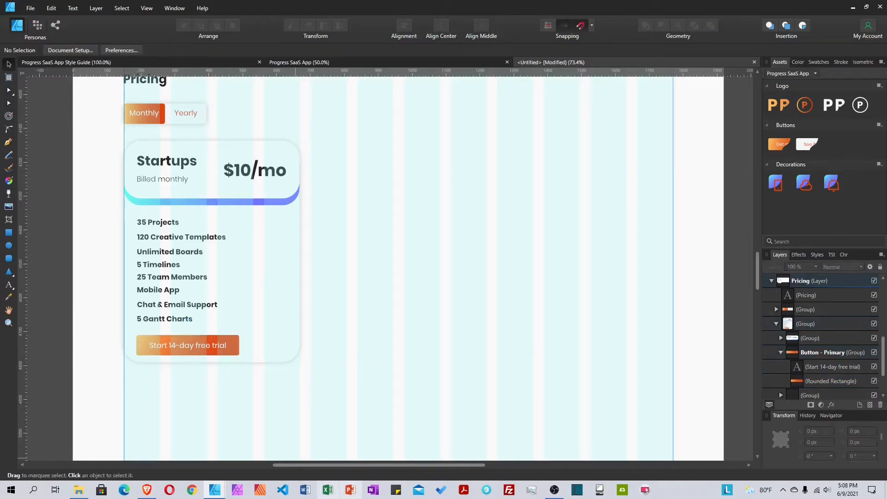
# Snap the card's white background rectangle to the button's lower edge and extend its height by 40 px
pyautogui.click(262, 360)
pyautogui.moveTo(212, 363); pyautogui.dragTo(230, 357)
pyautogui.doubleClick(279, 345)
pyautogui.click(870, 443)
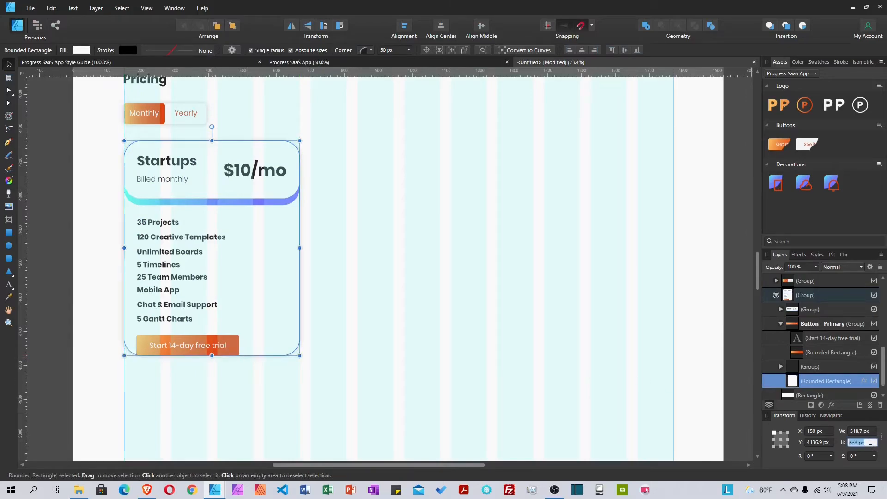
pyautogui.write('+40')
pyautogui.press('Return')
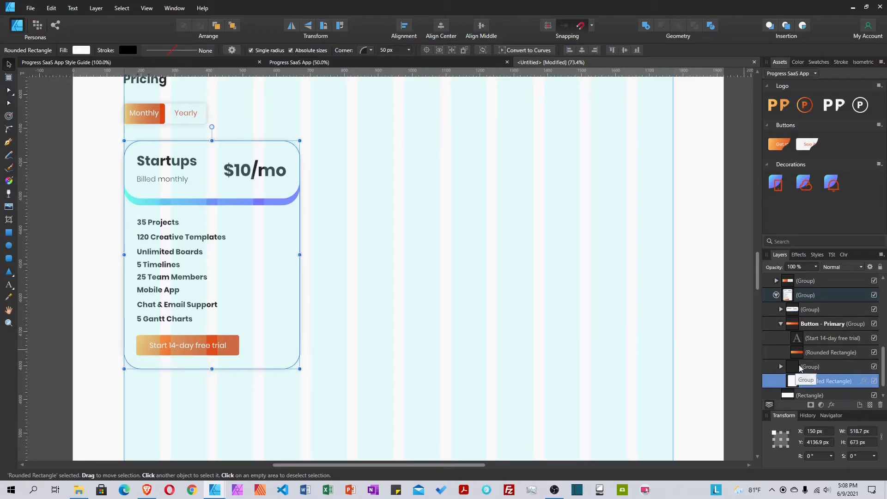
# Collapse the card's nested layers and duplicate the whole "Startups" card group in place
pyautogui.click(782, 323)
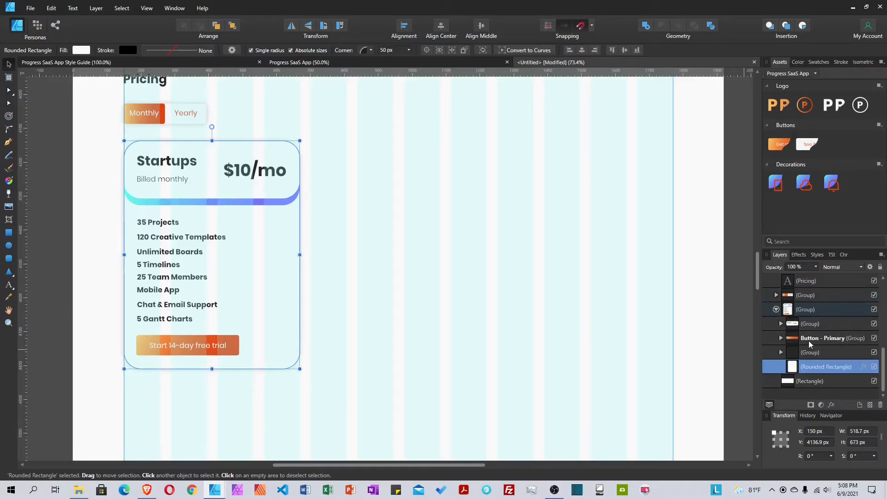
pyautogui.click(809, 340)
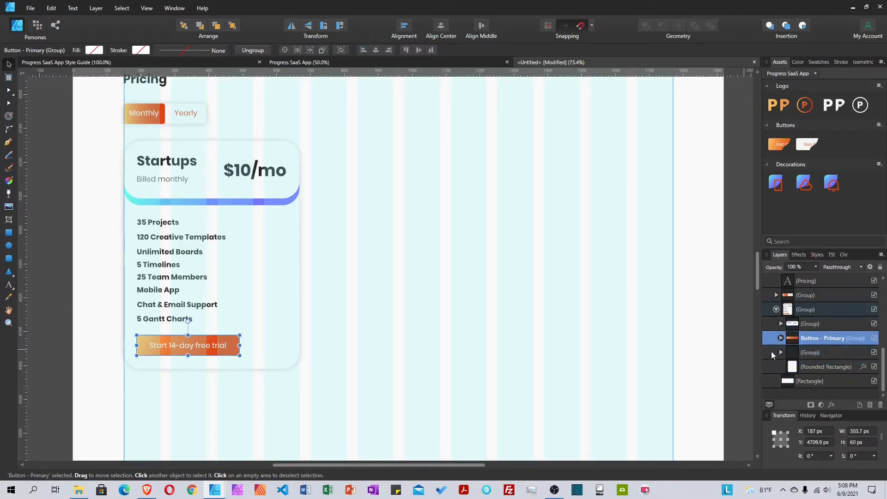
pyautogui.click(776, 309)
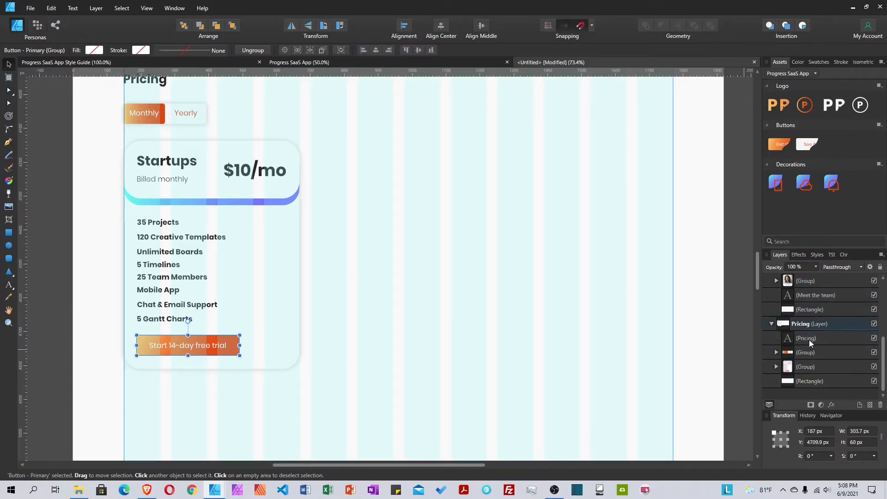
pyautogui.click(809, 366)
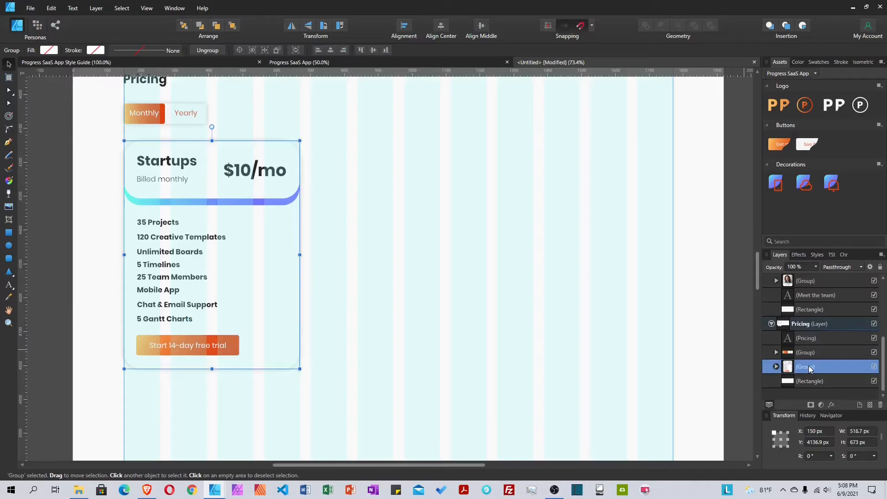
pyautogui.hotkey('ctrl', 'j')
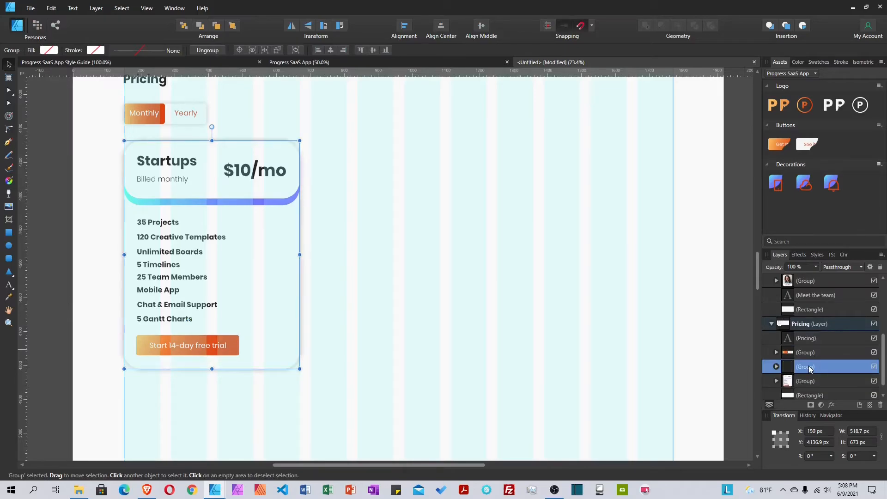